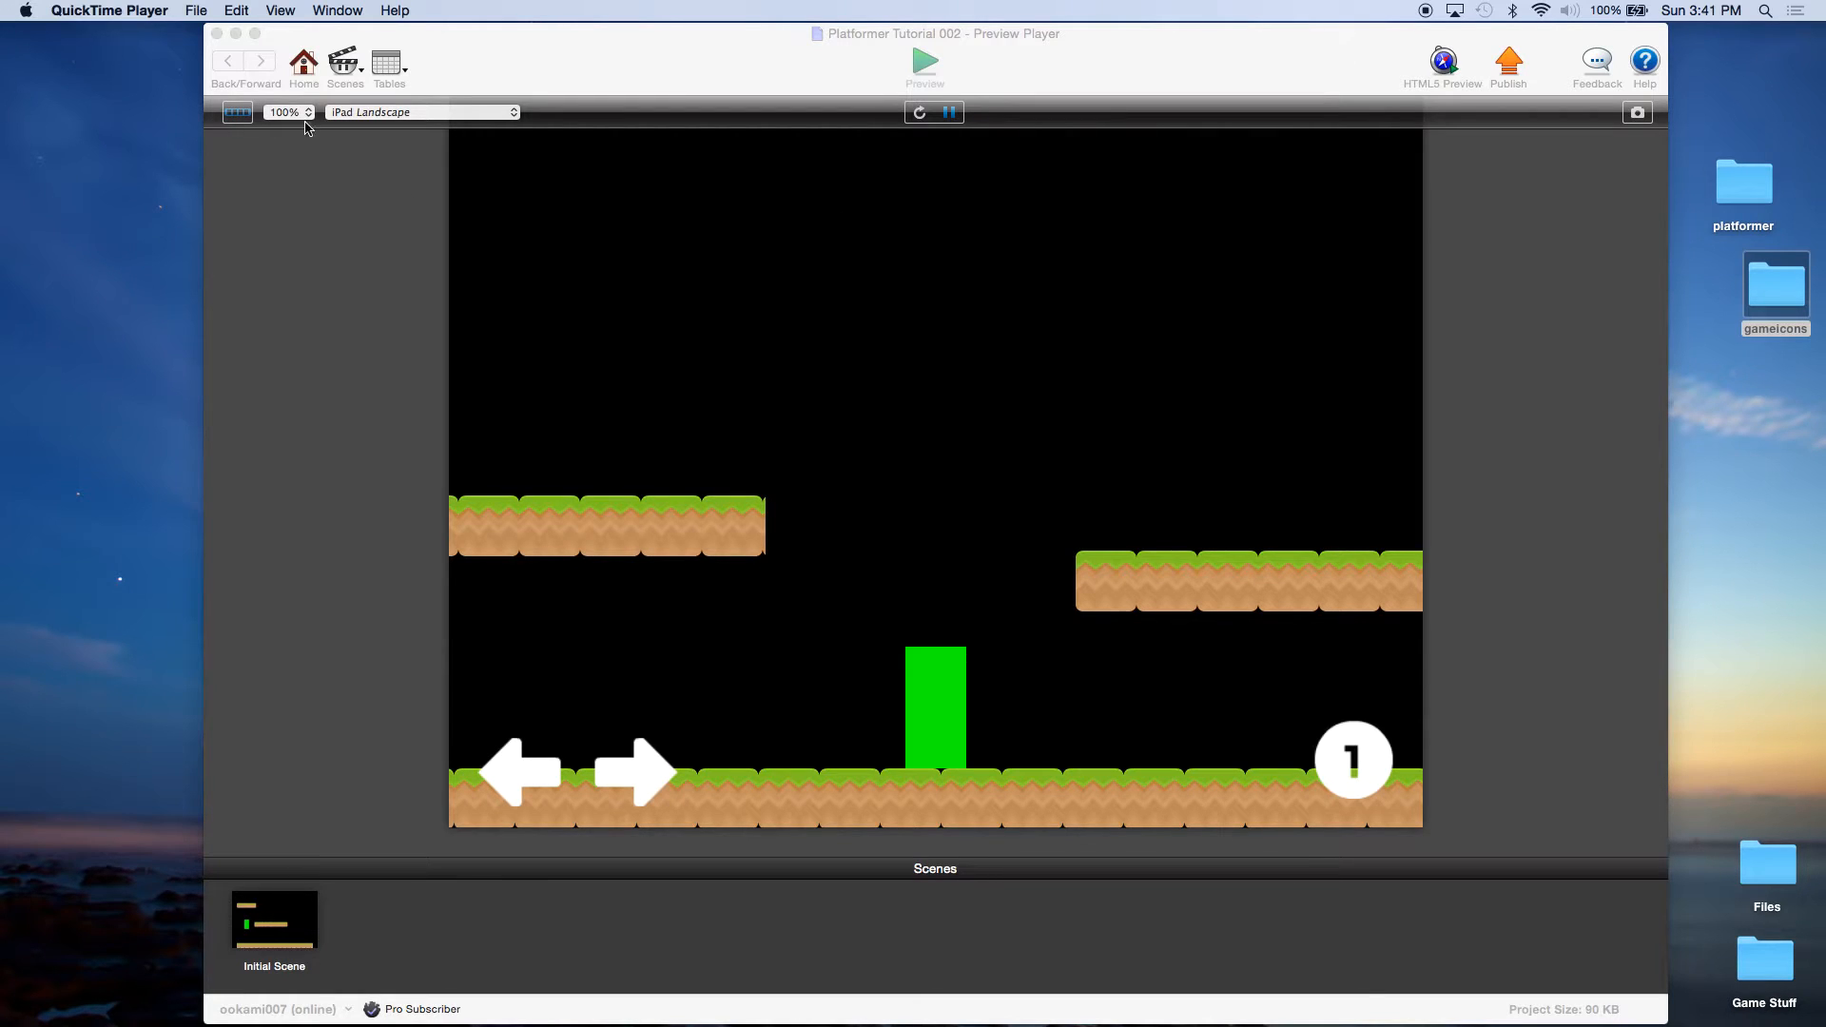
Save a copy of the GameSalad project under the name Platformer Tutorial 003.
left_click(196, 11)
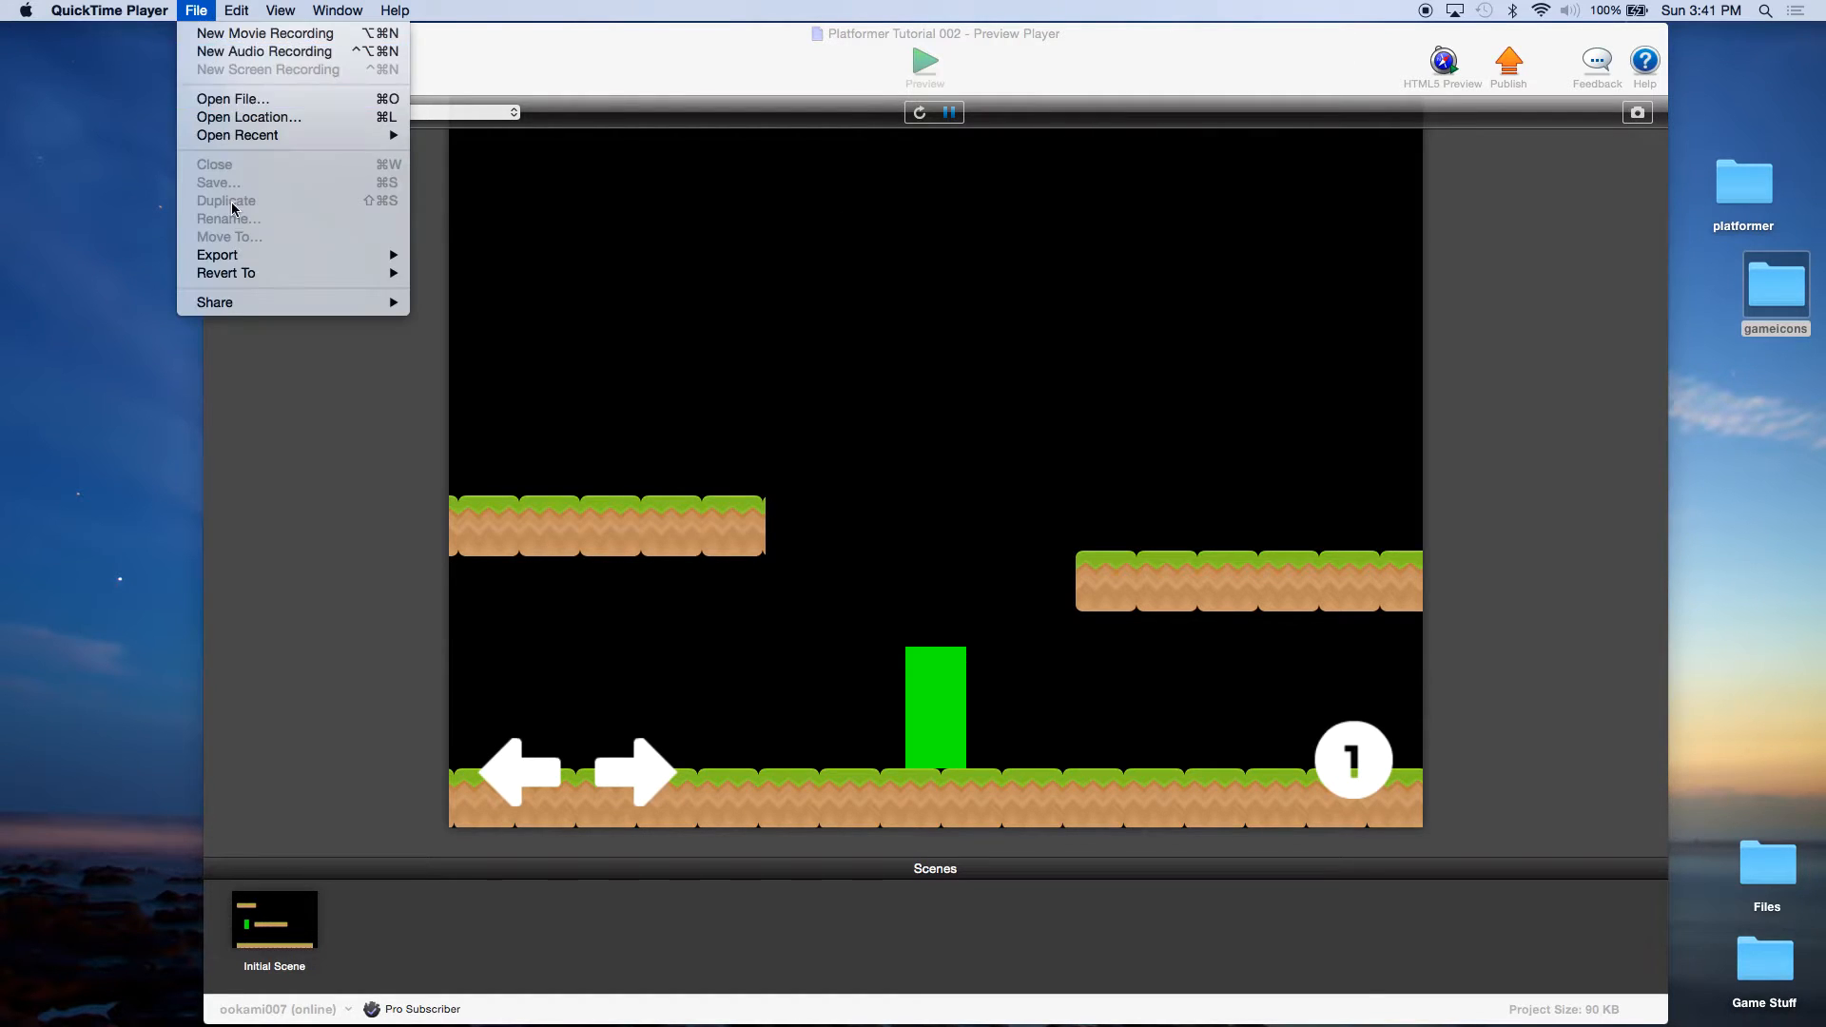
left_click(594, 61)
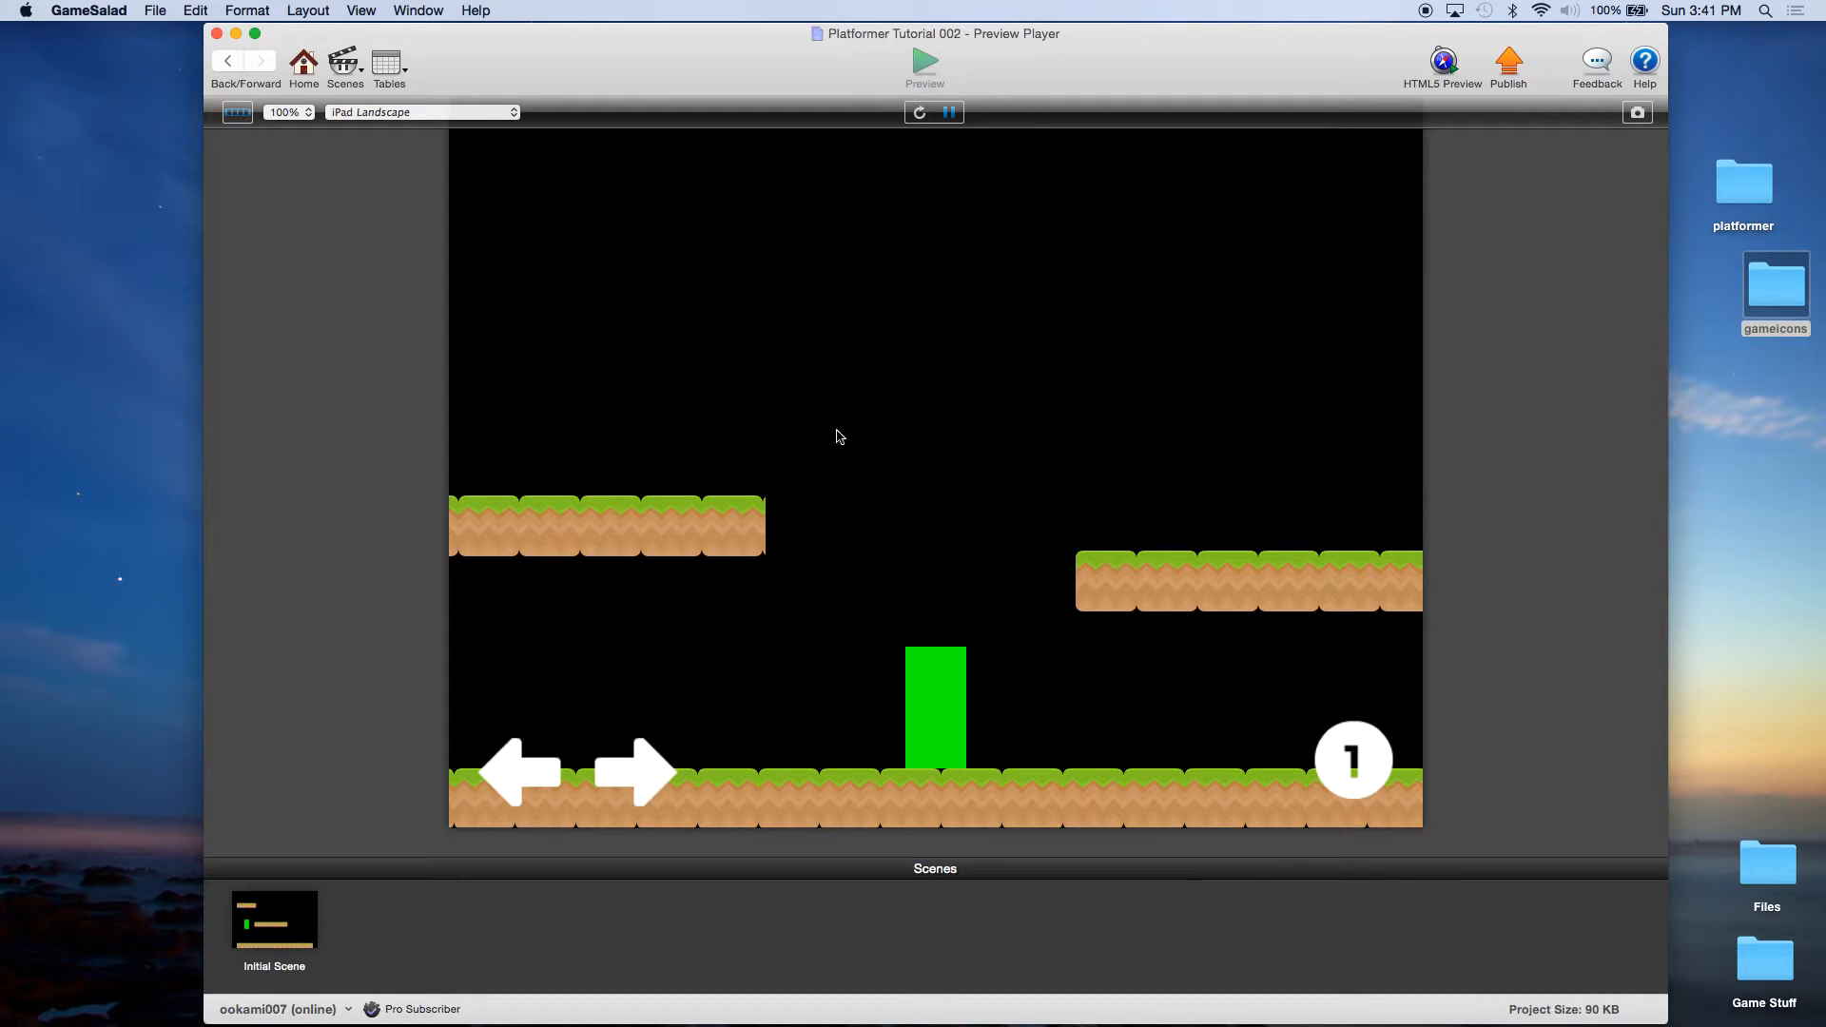
left_click(155, 12)
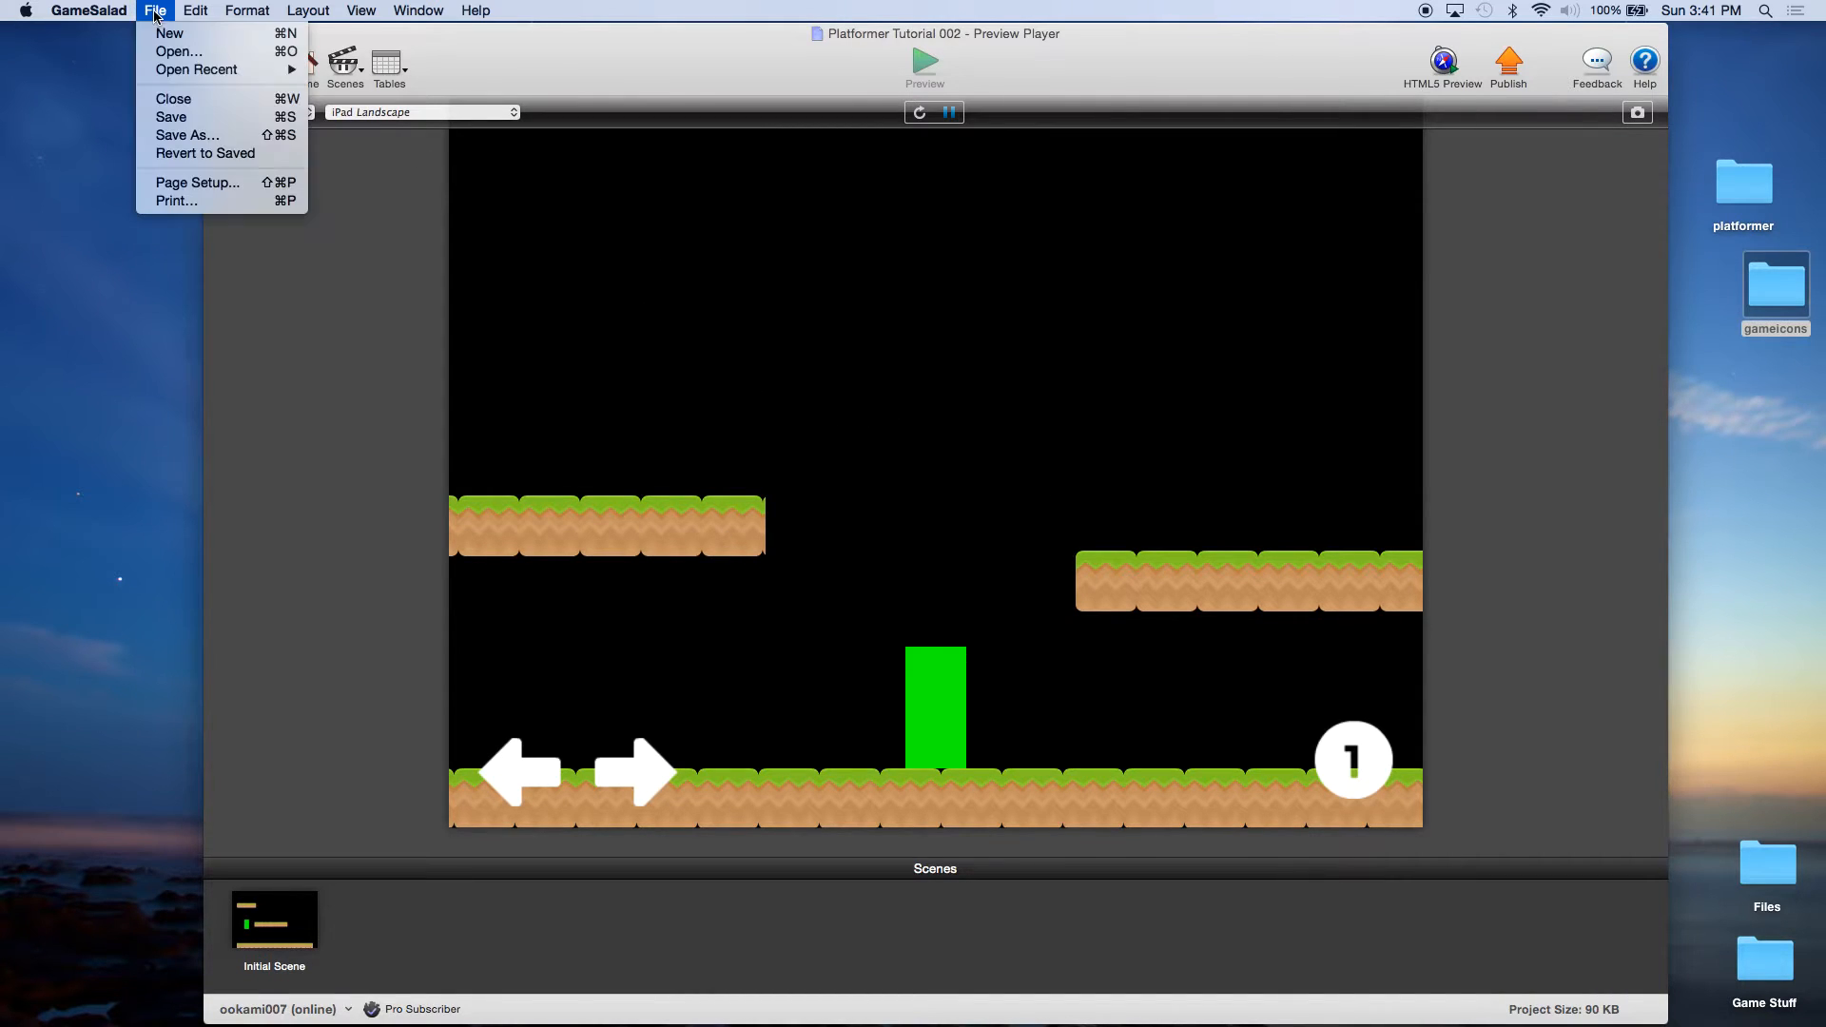
left_click(187, 135)
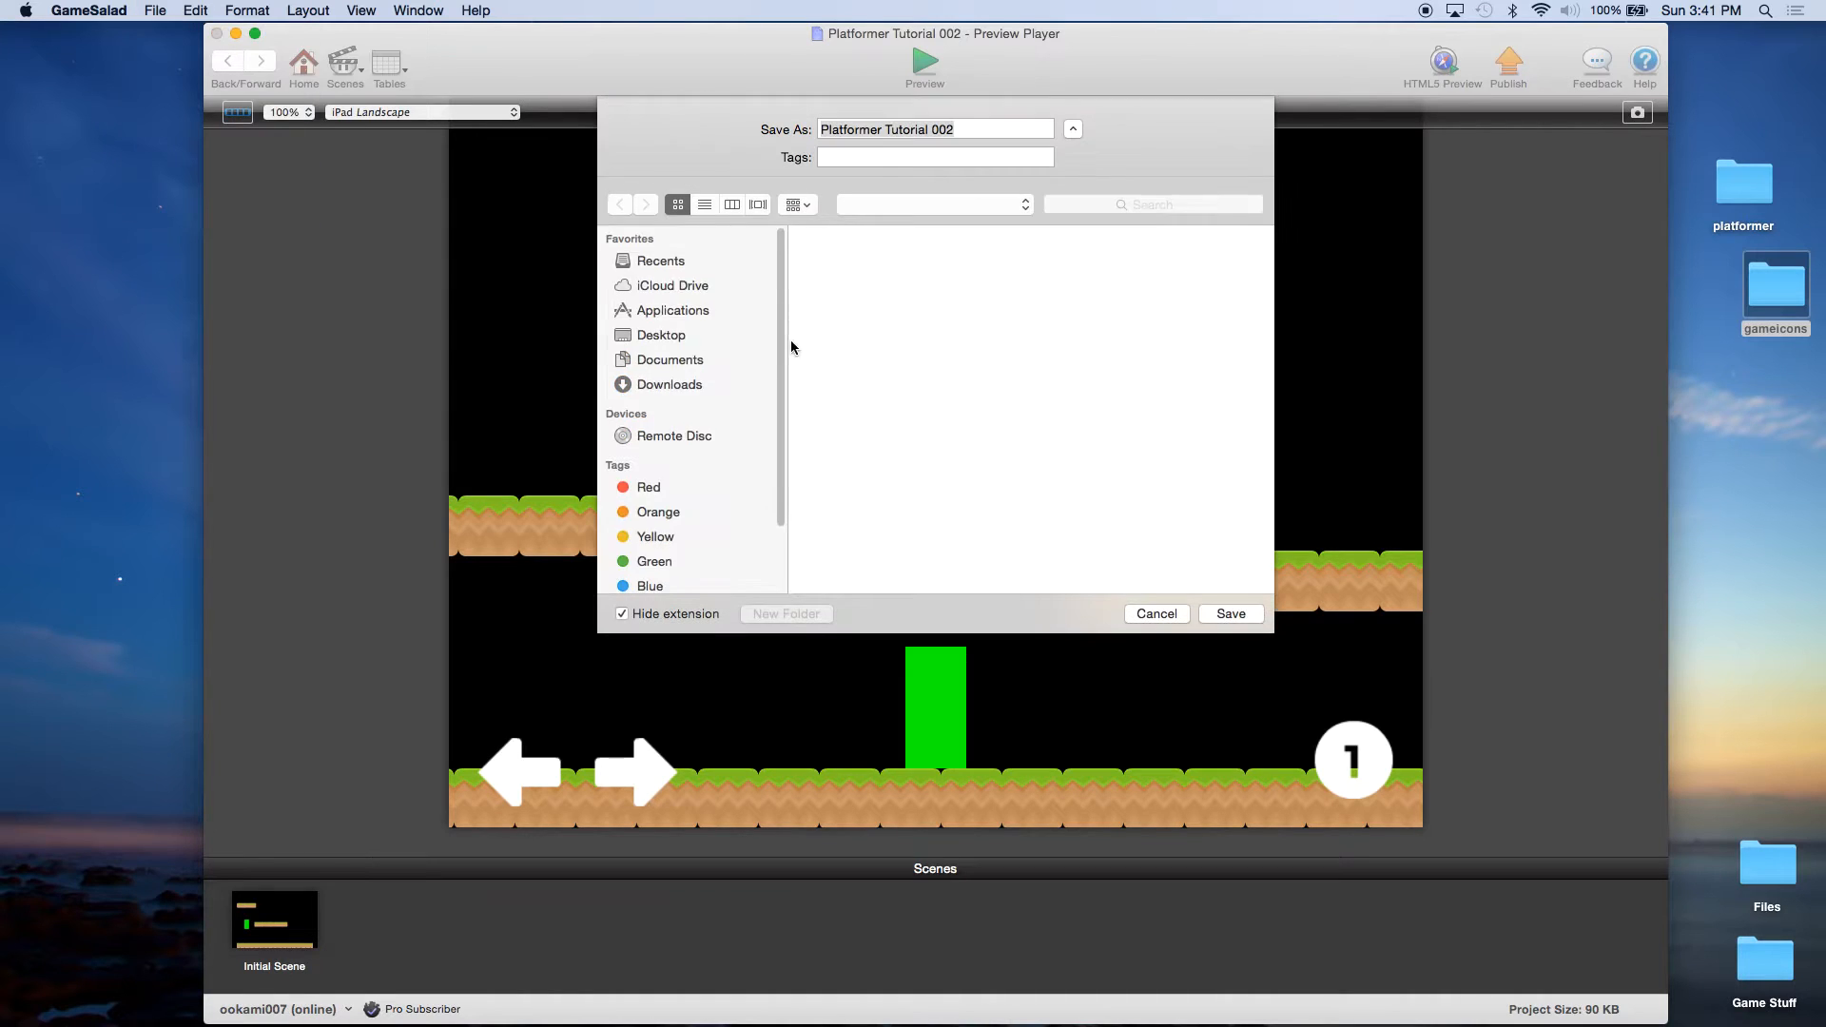
left_click(970, 133)
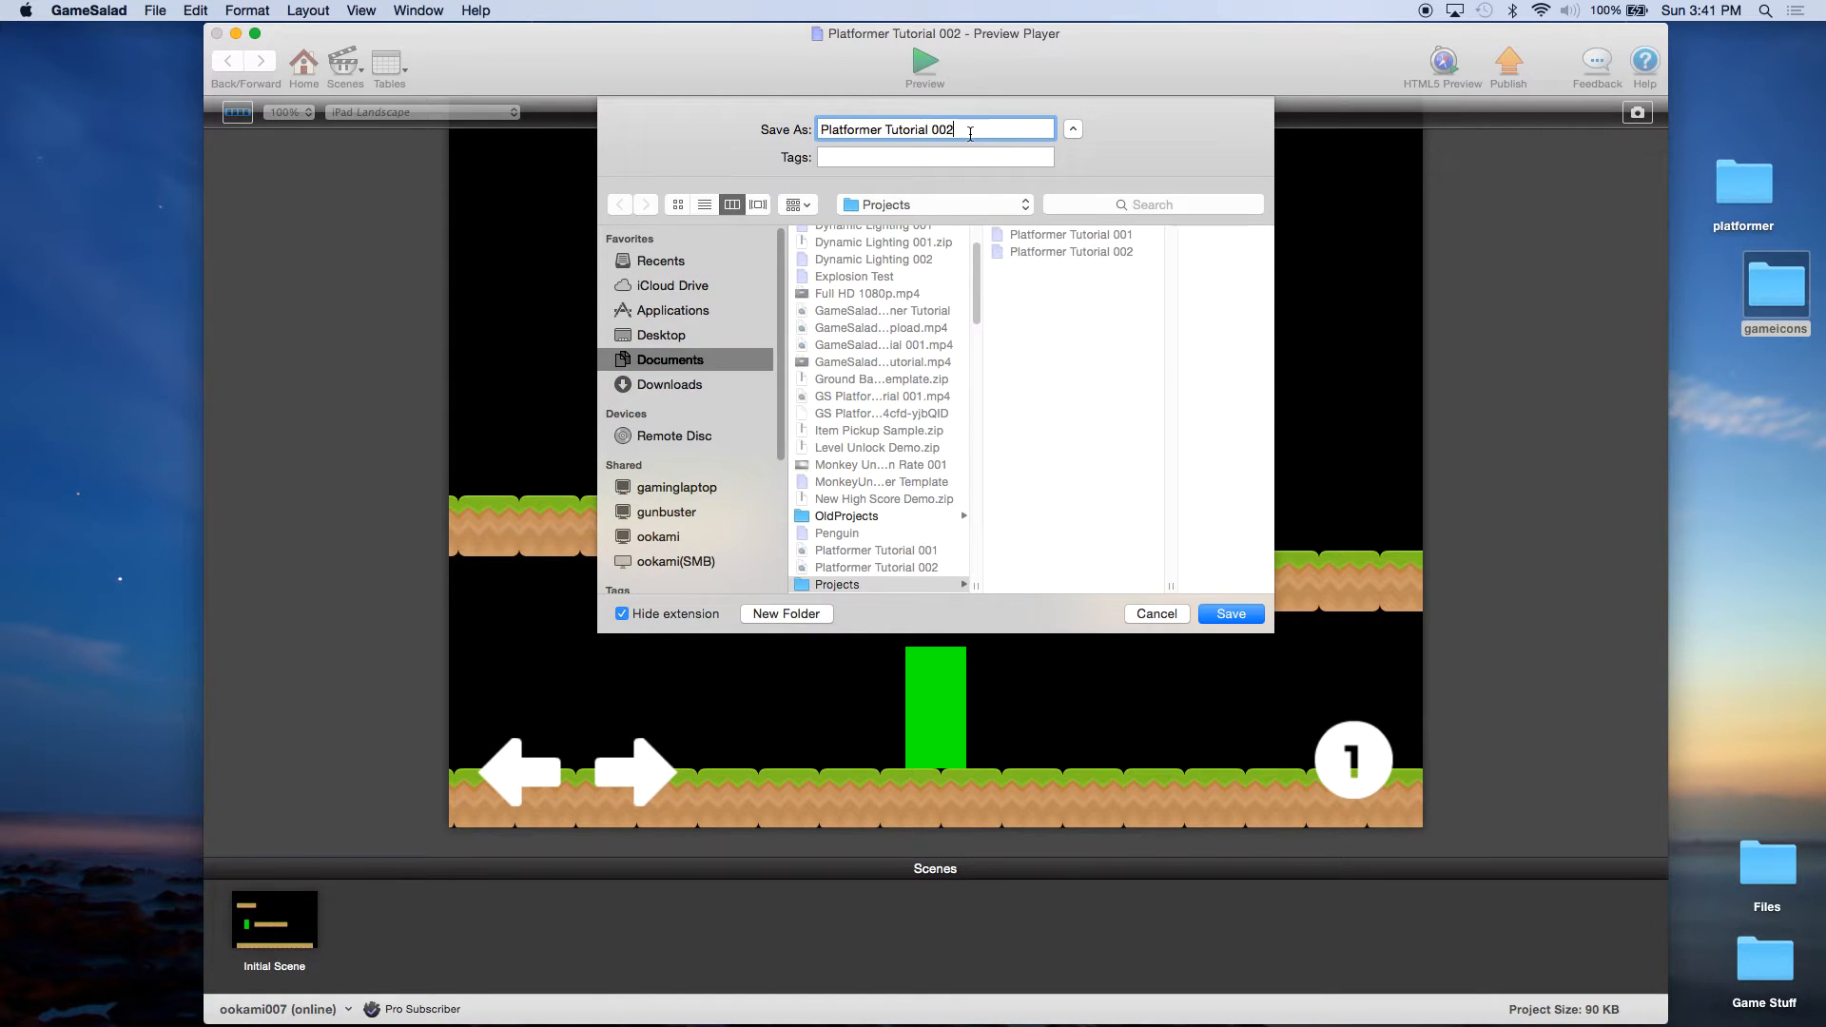
key("BackSpace")
type("3")
key("Return")
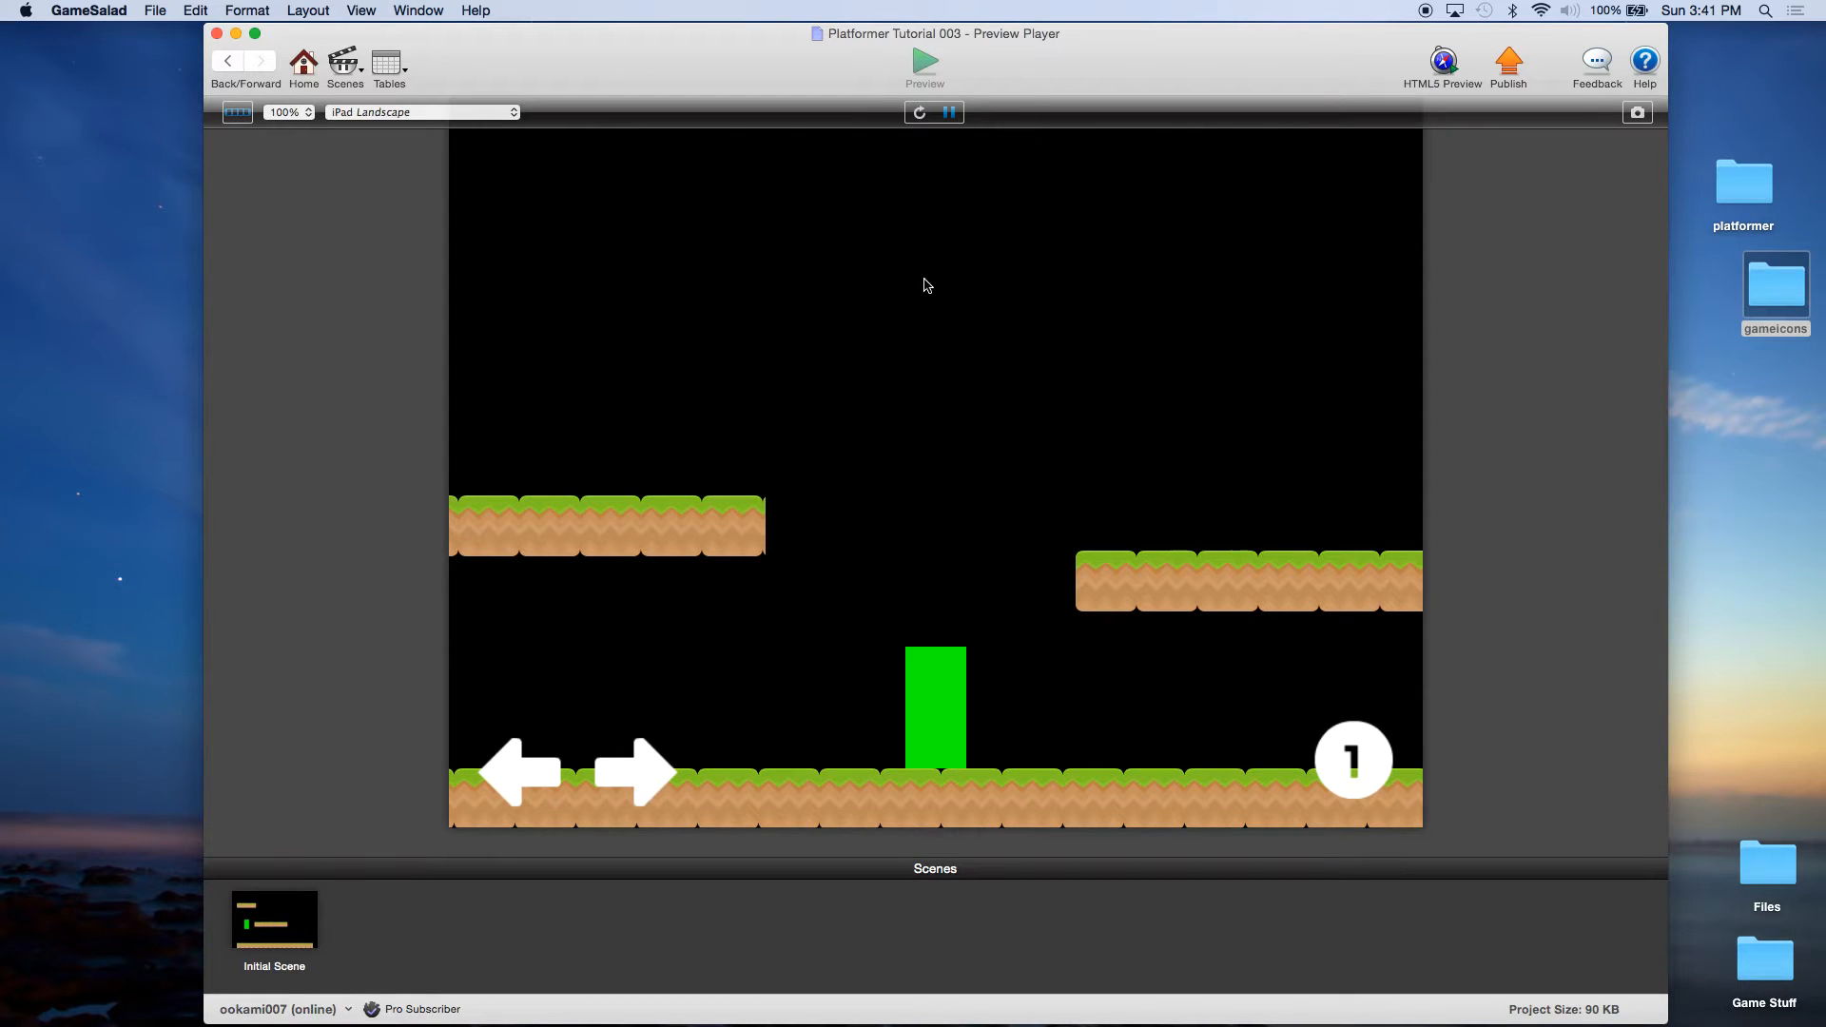
Review the project's actors, including playerImage, and look through the game attributes from the Initial Scene.
left_click(309, 76)
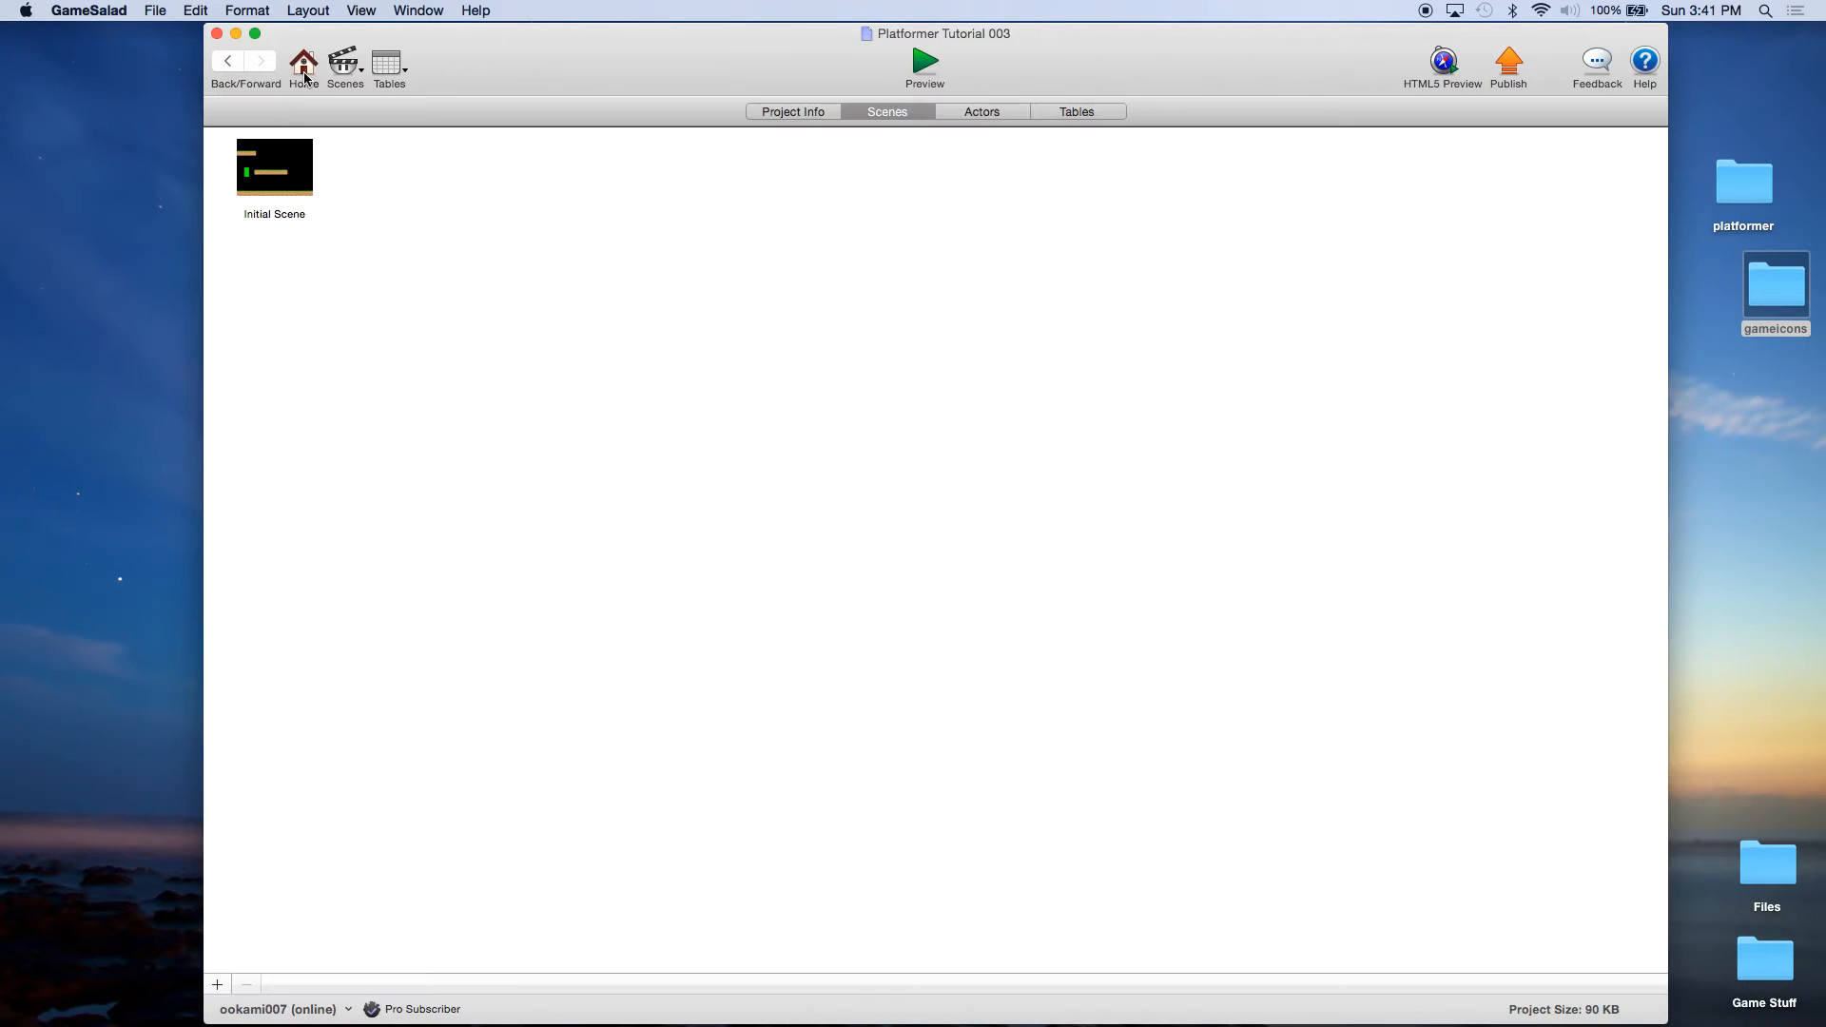
left_click(974, 115)
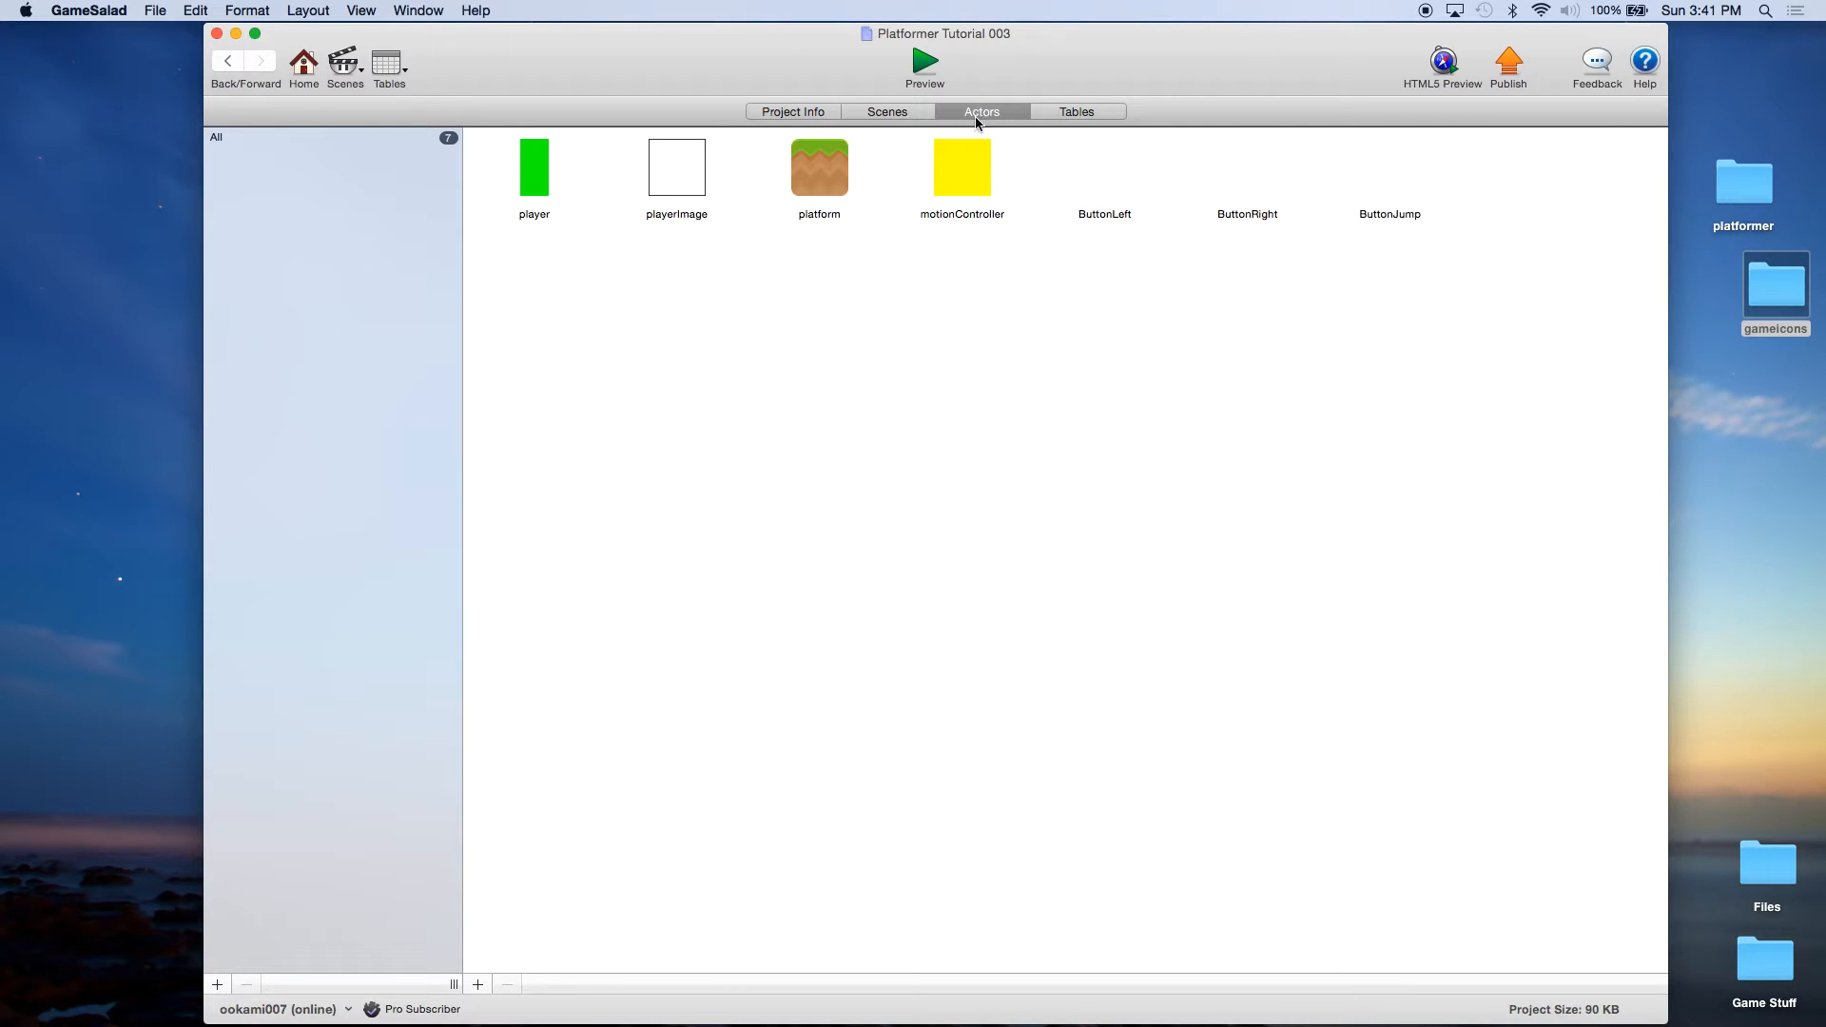
left_click(671, 181)
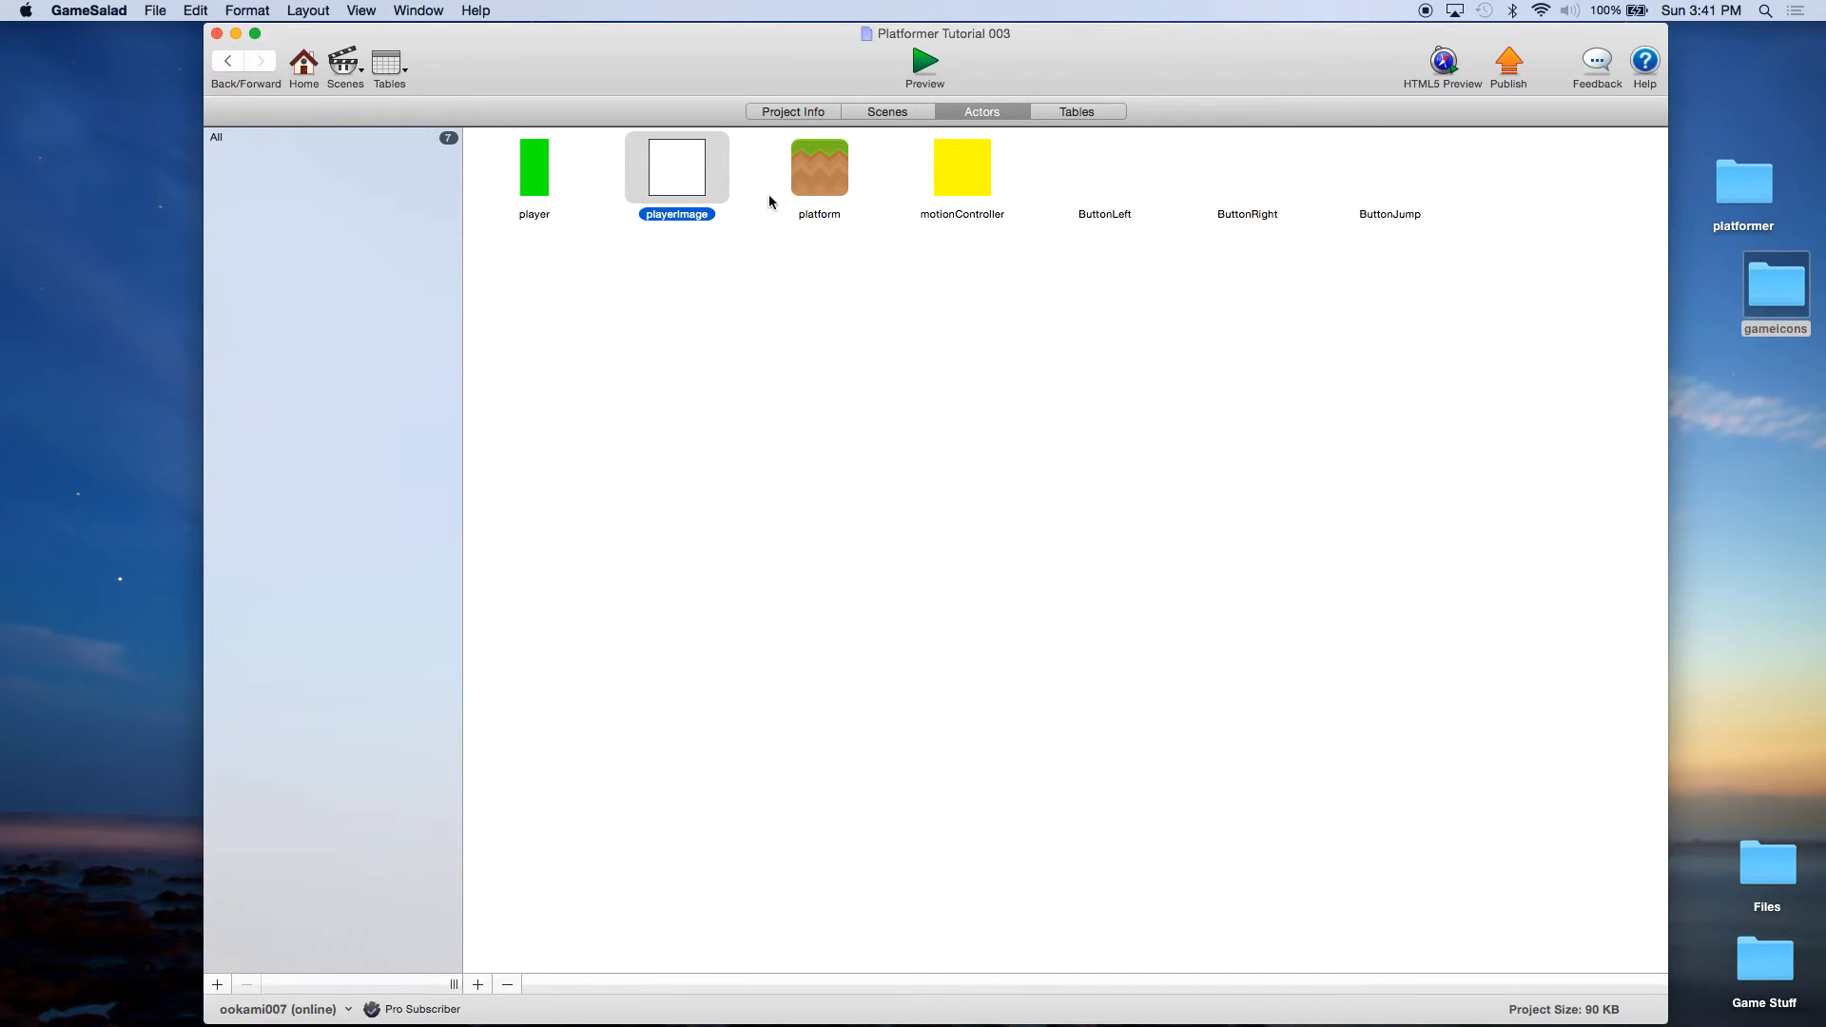
left_click(883, 115)
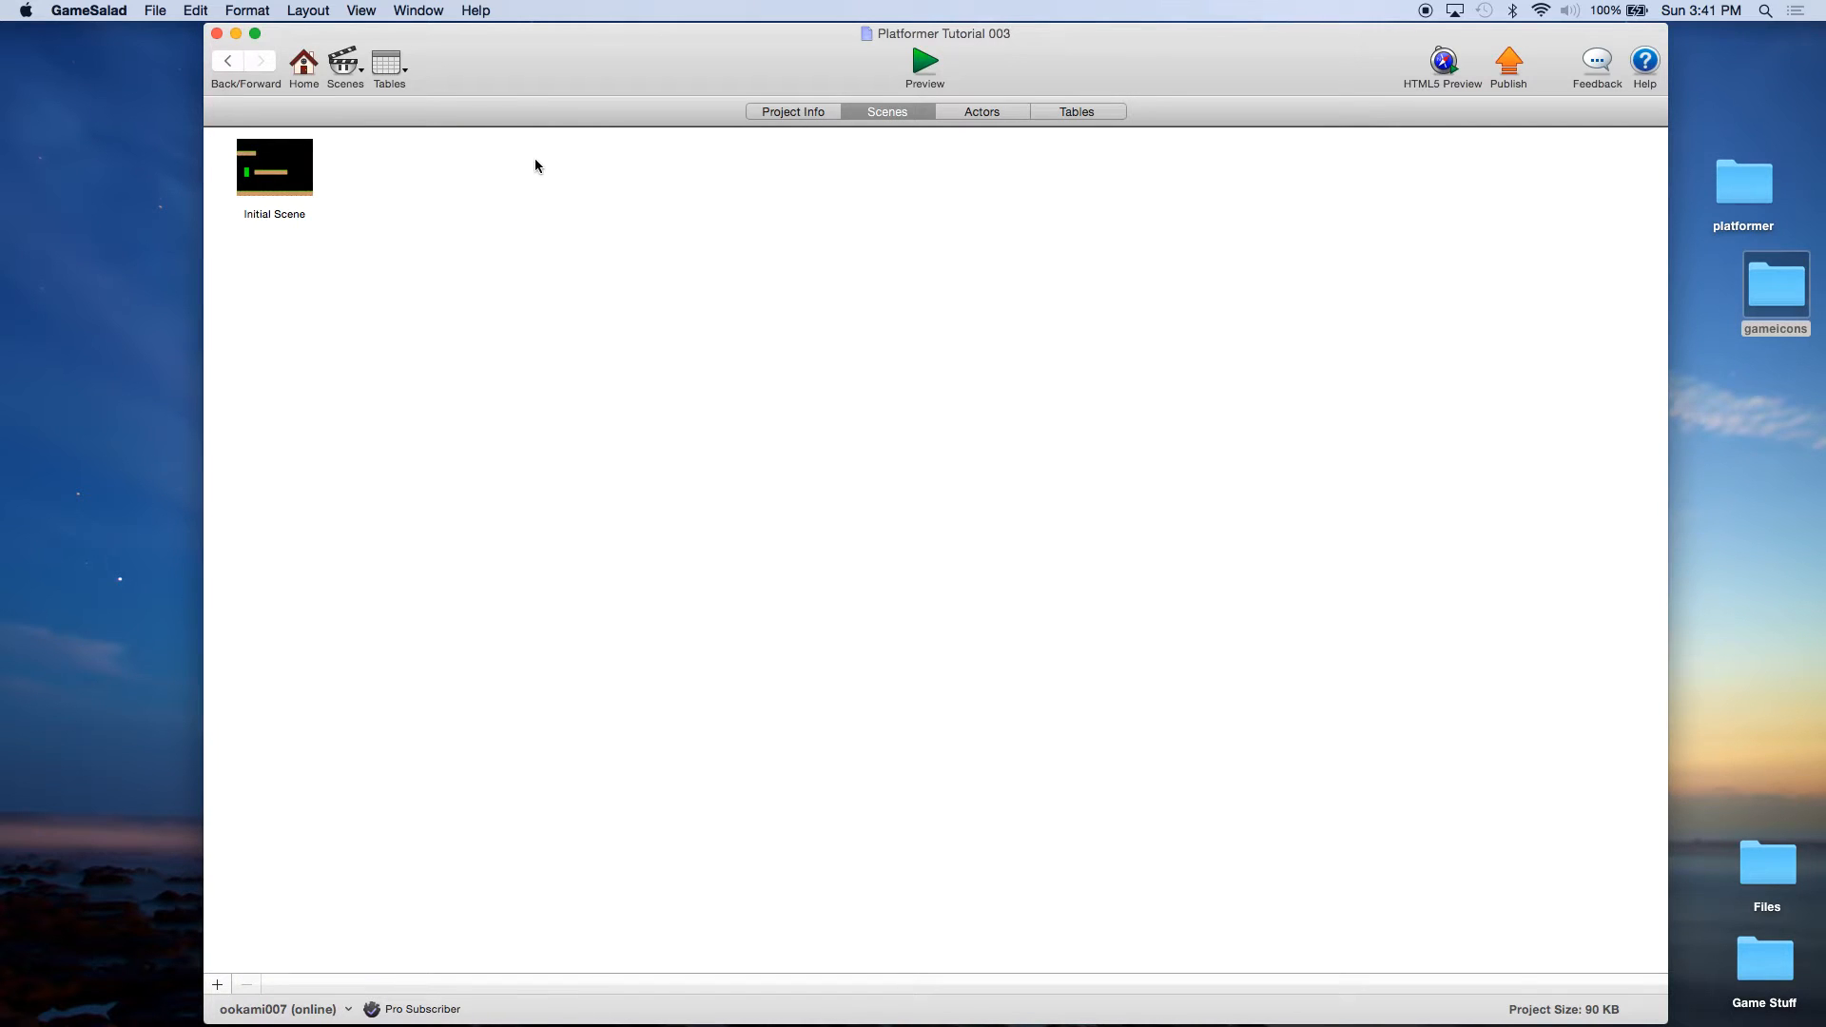
left_click(285, 181)
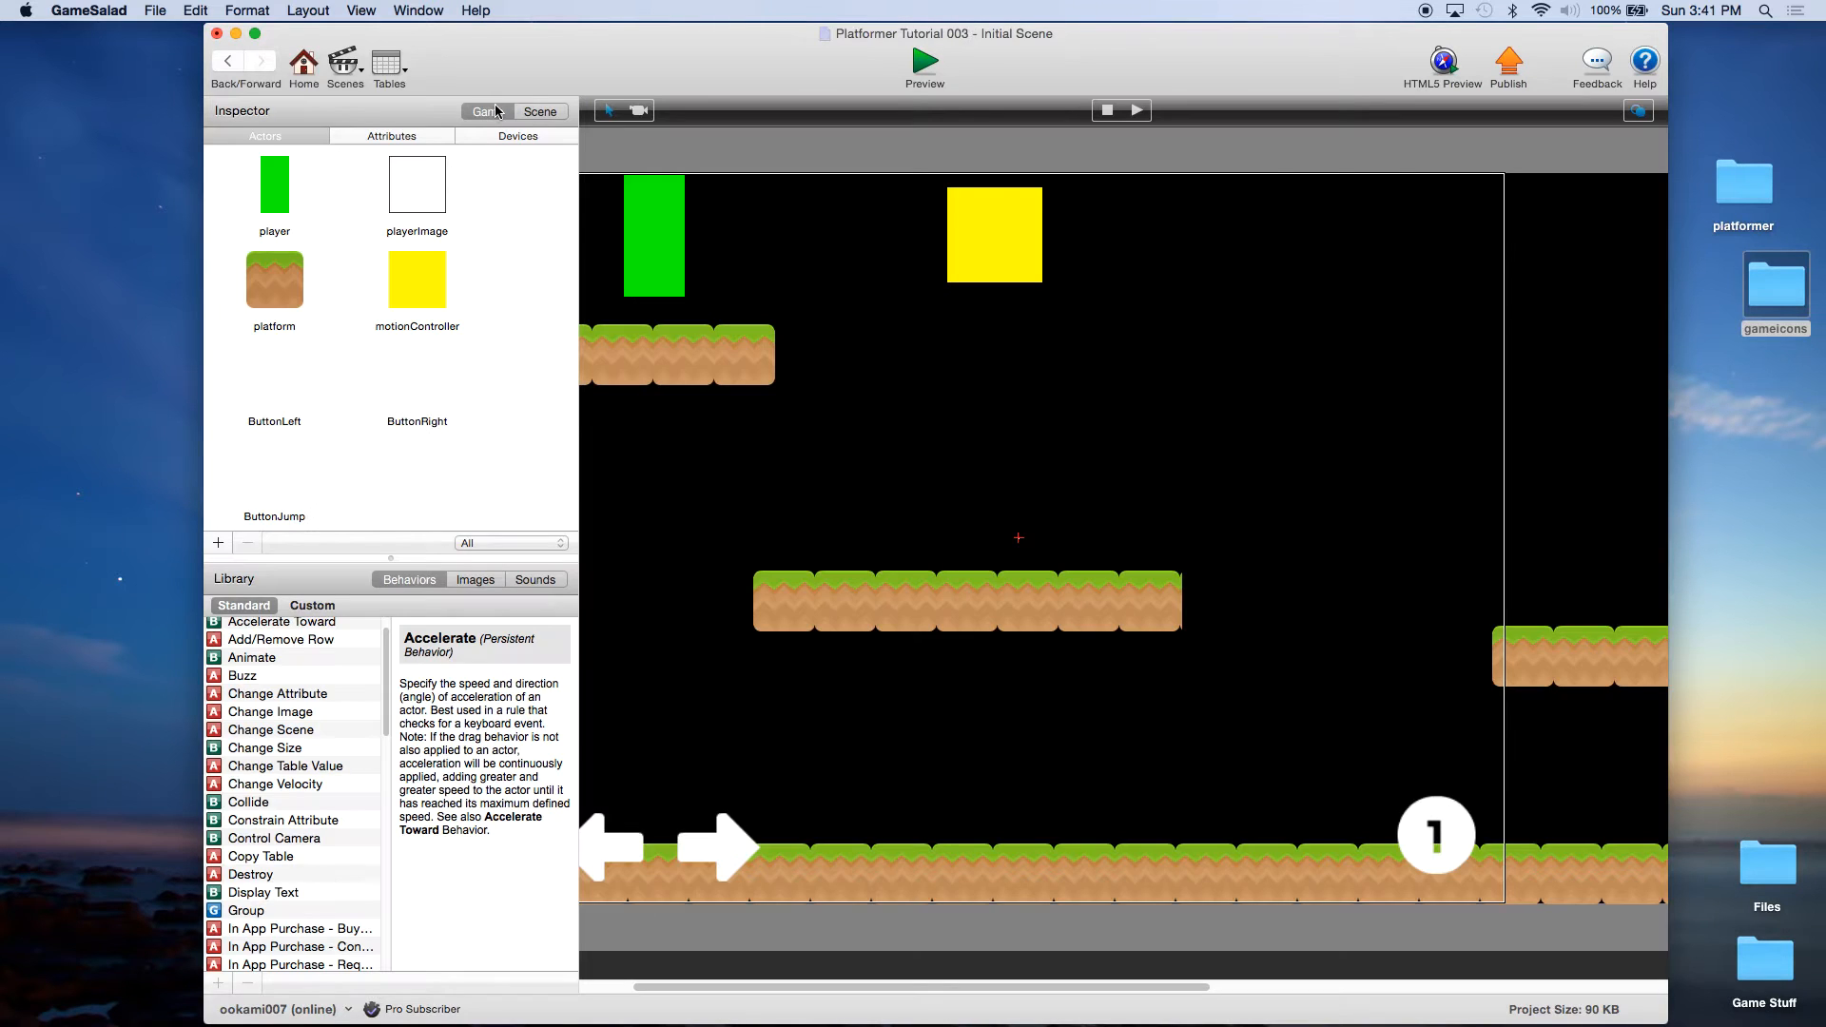
left_click(395, 136)
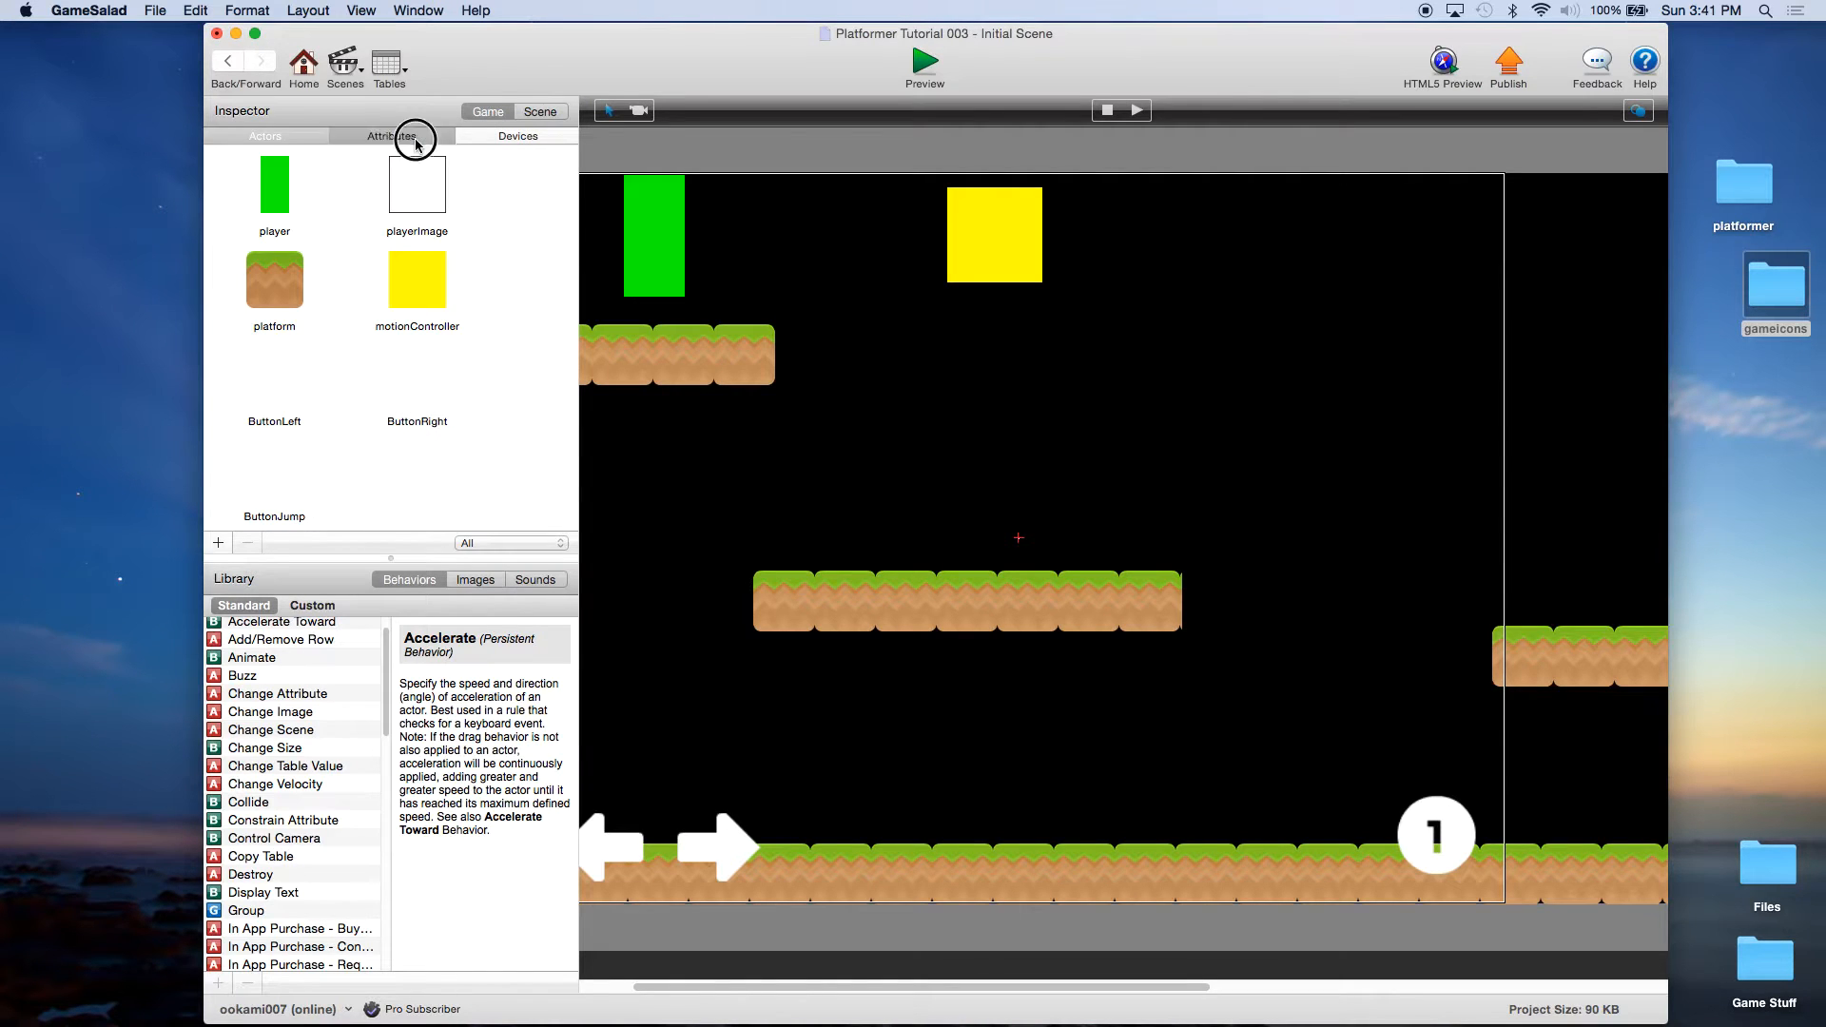
scroll(503, 365, "down", 3)
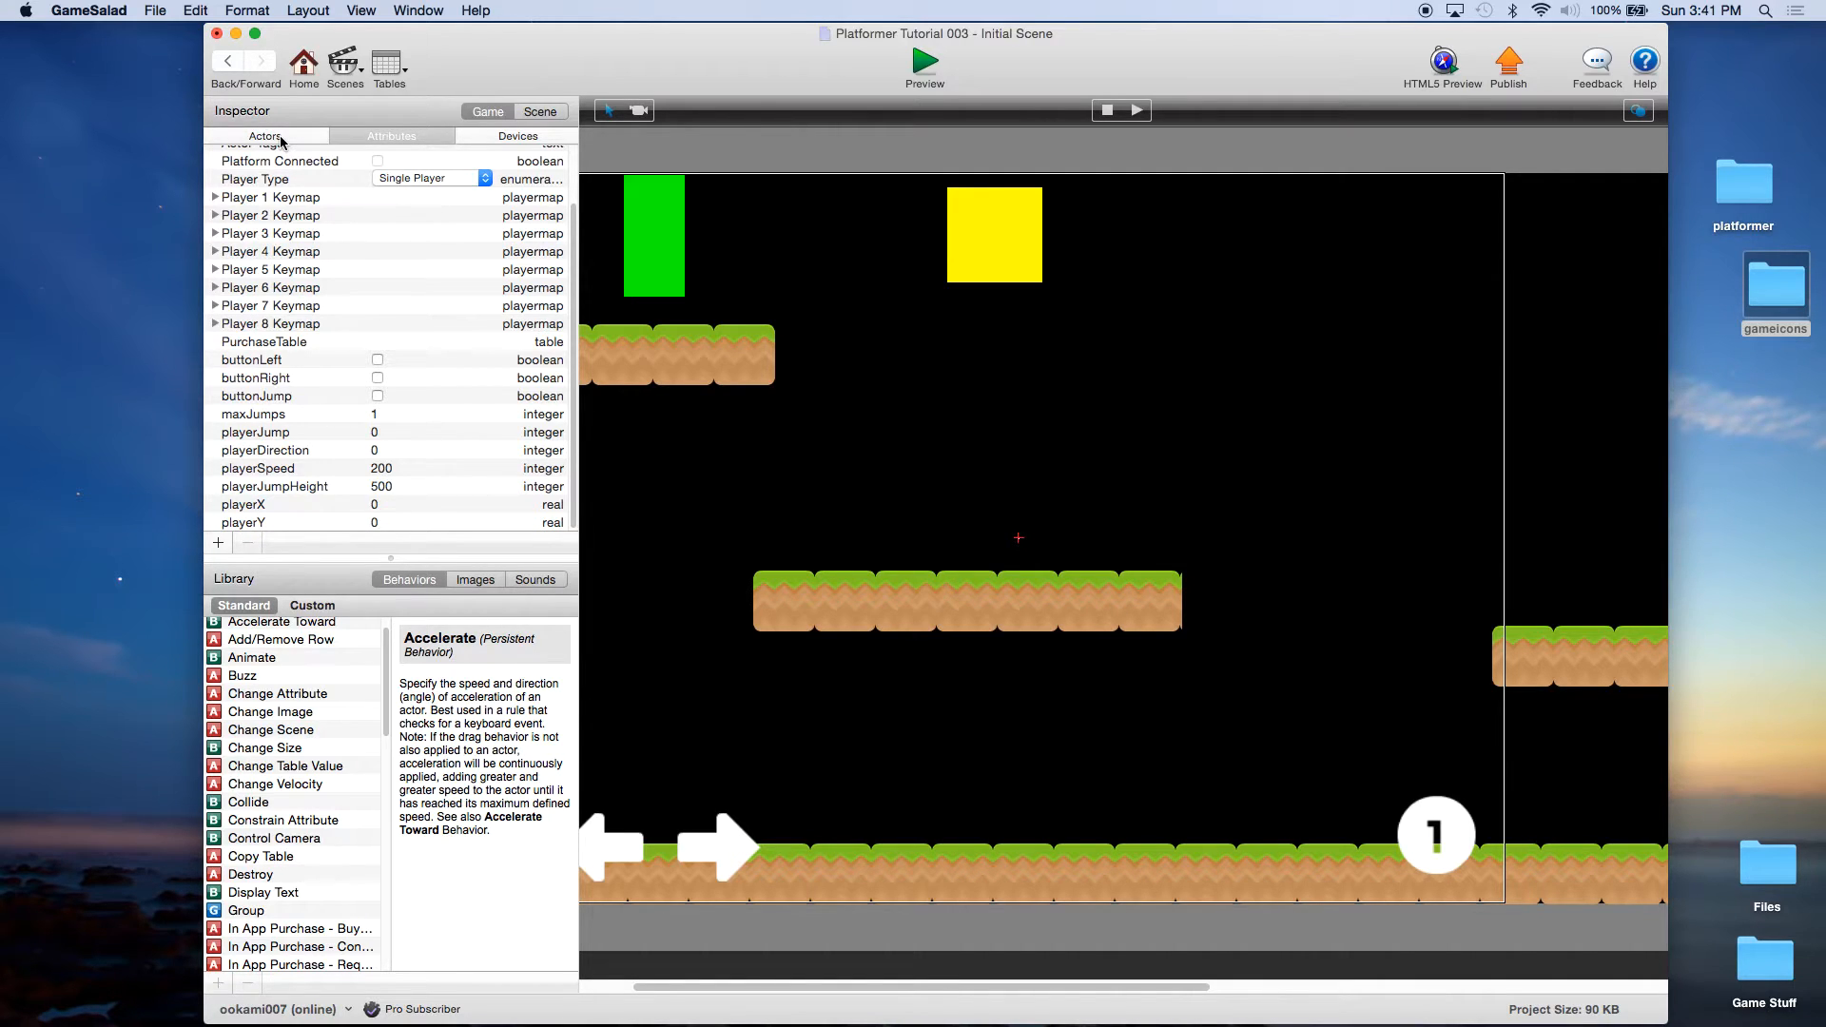
Open the player actor and add two Constrain Attribute behaviors between its Collide behavior and the Gravity group.
left_click(303, 82)
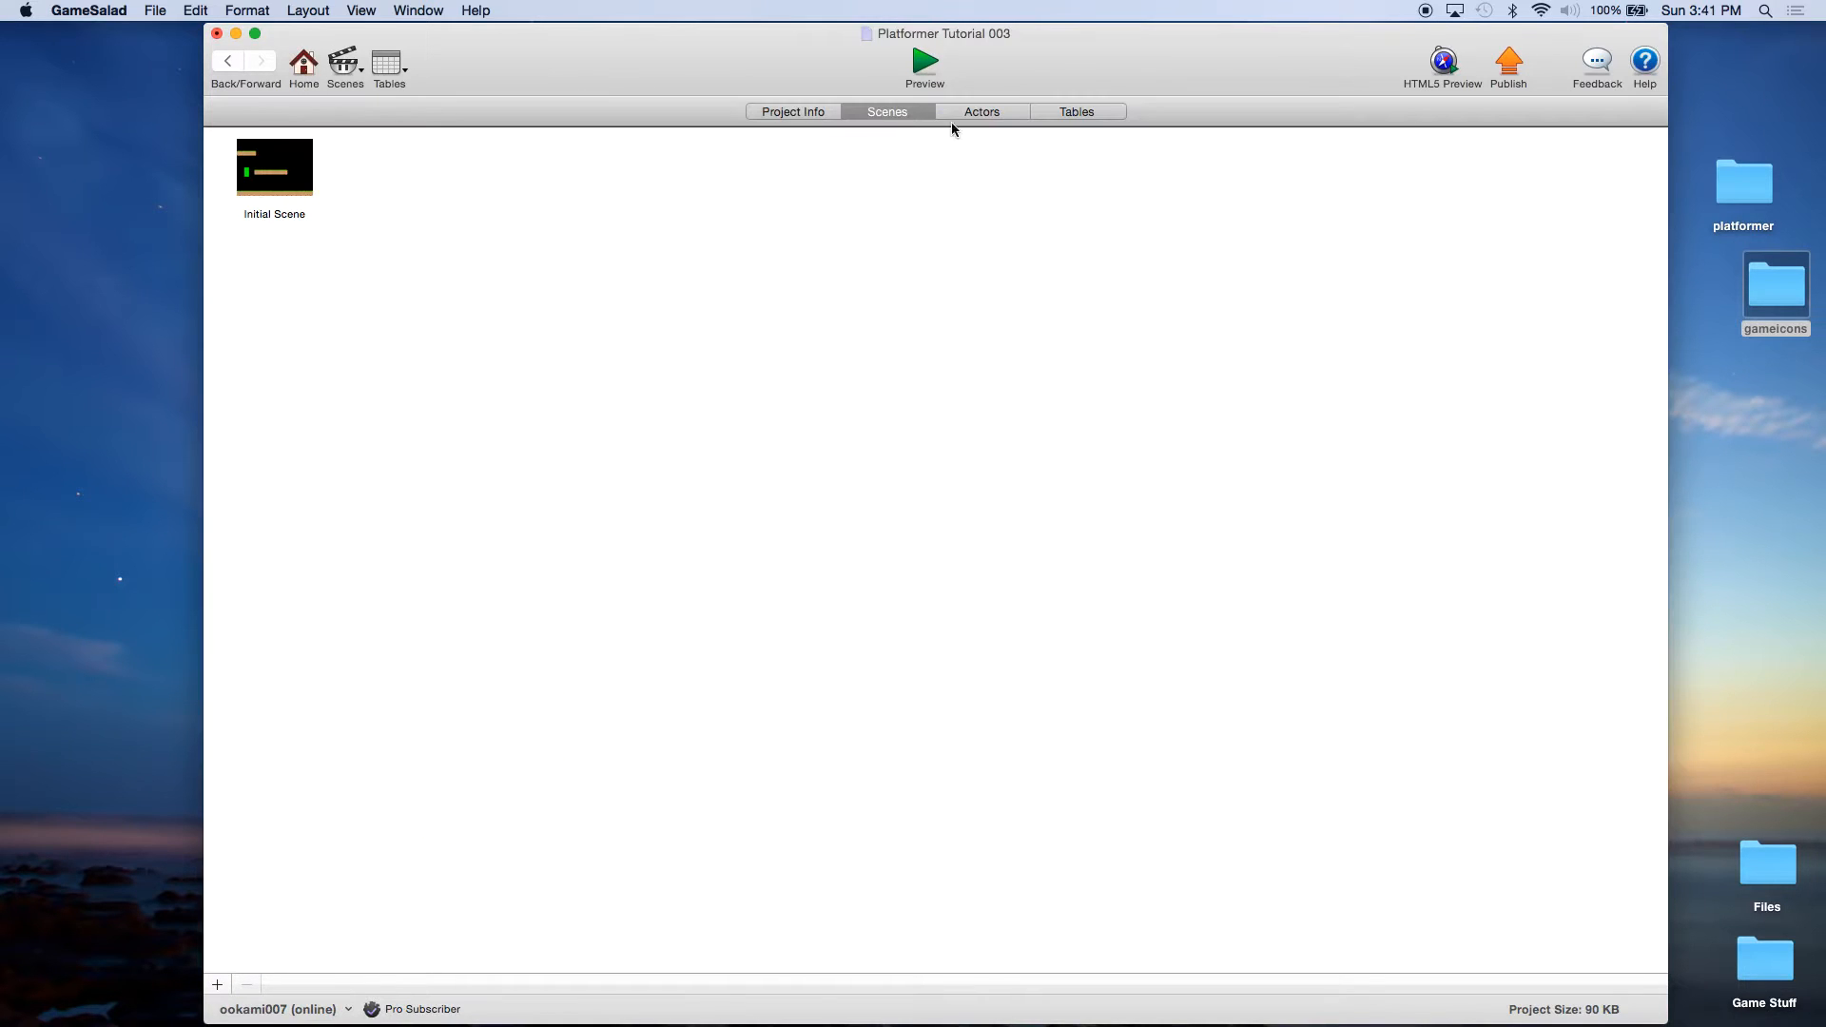
left_click(980, 110)
double_click(534, 171)
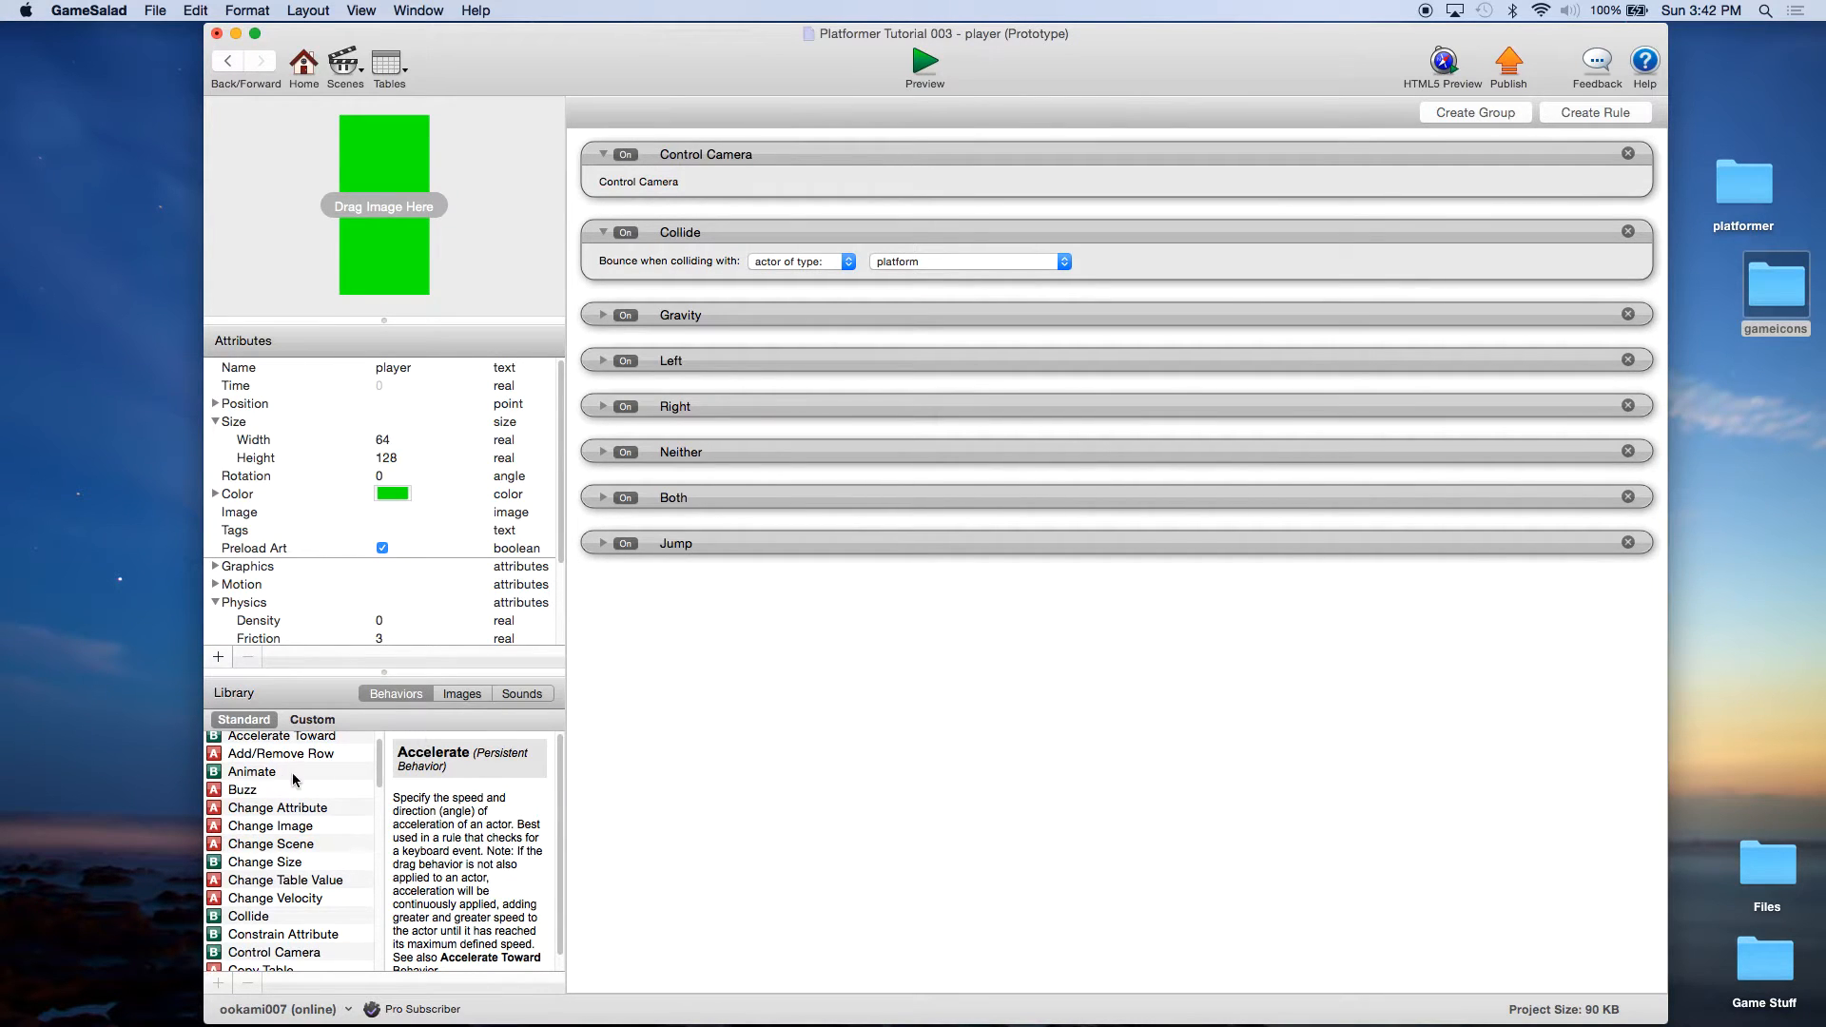
left_click(271, 934)
left_click_drag(269, 934, 662, 305)
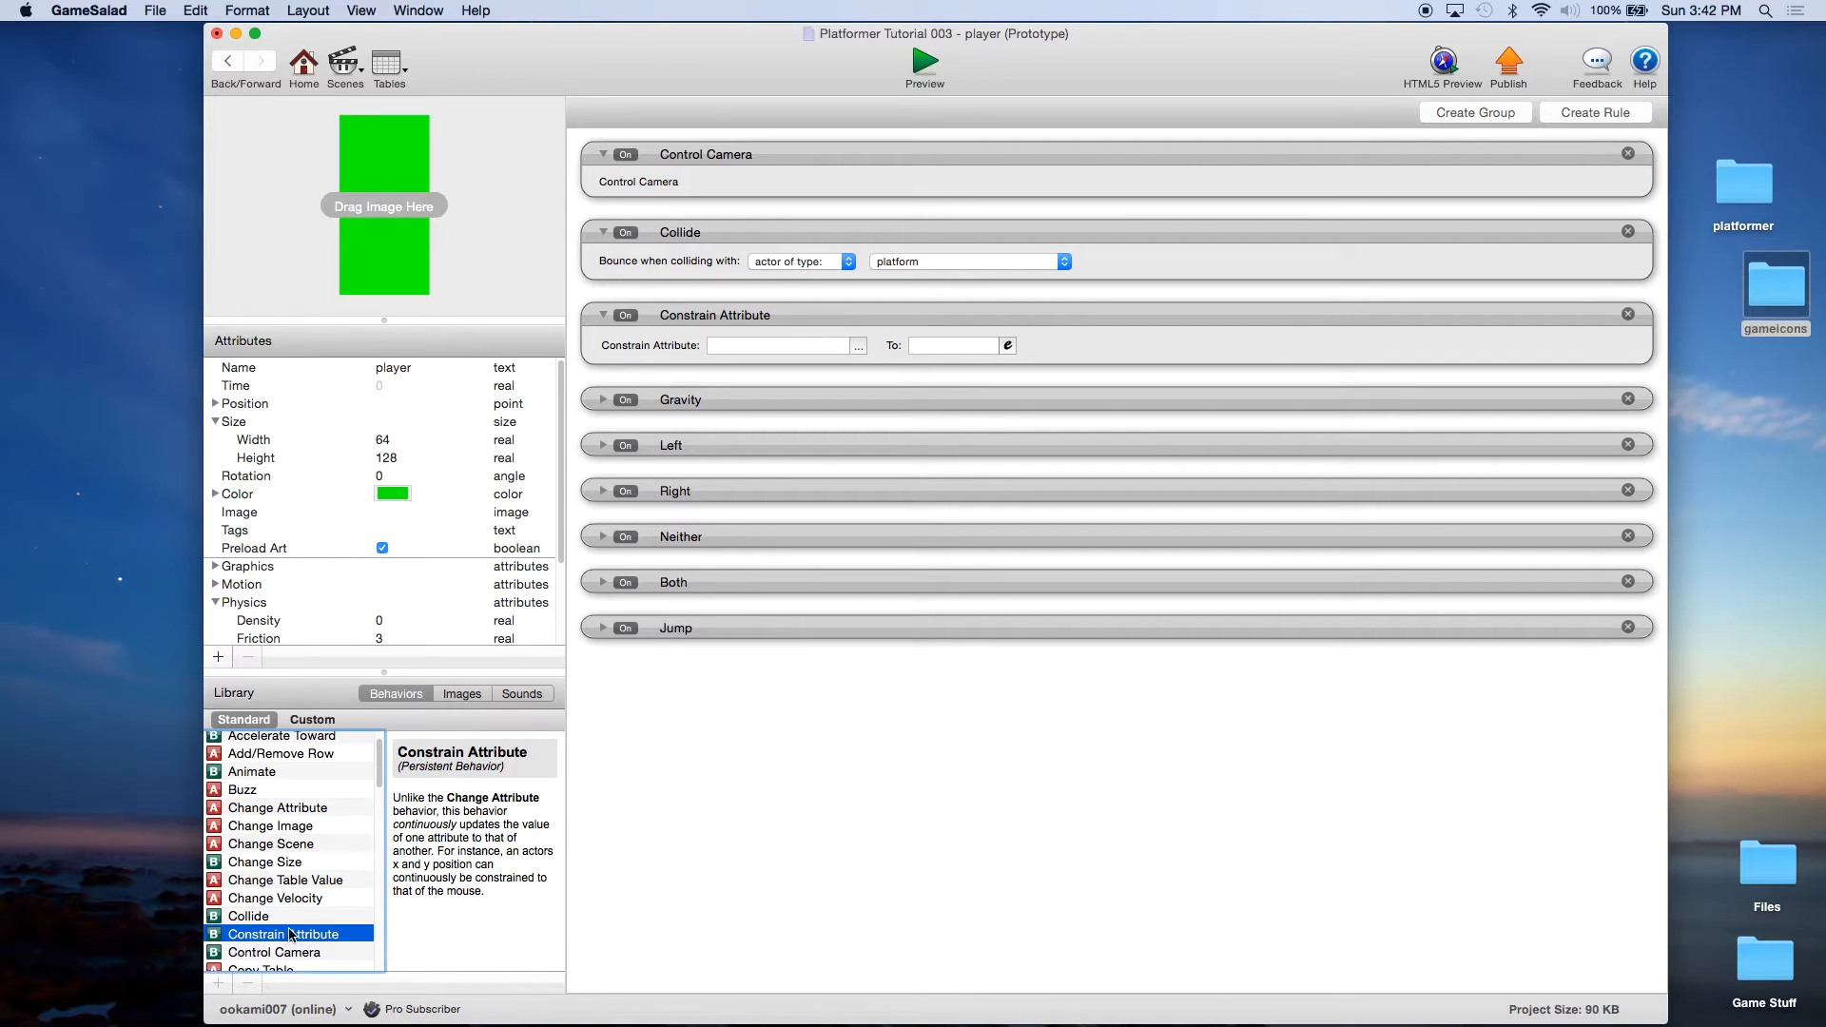
left_click_drag(295, 938, 686, 395)
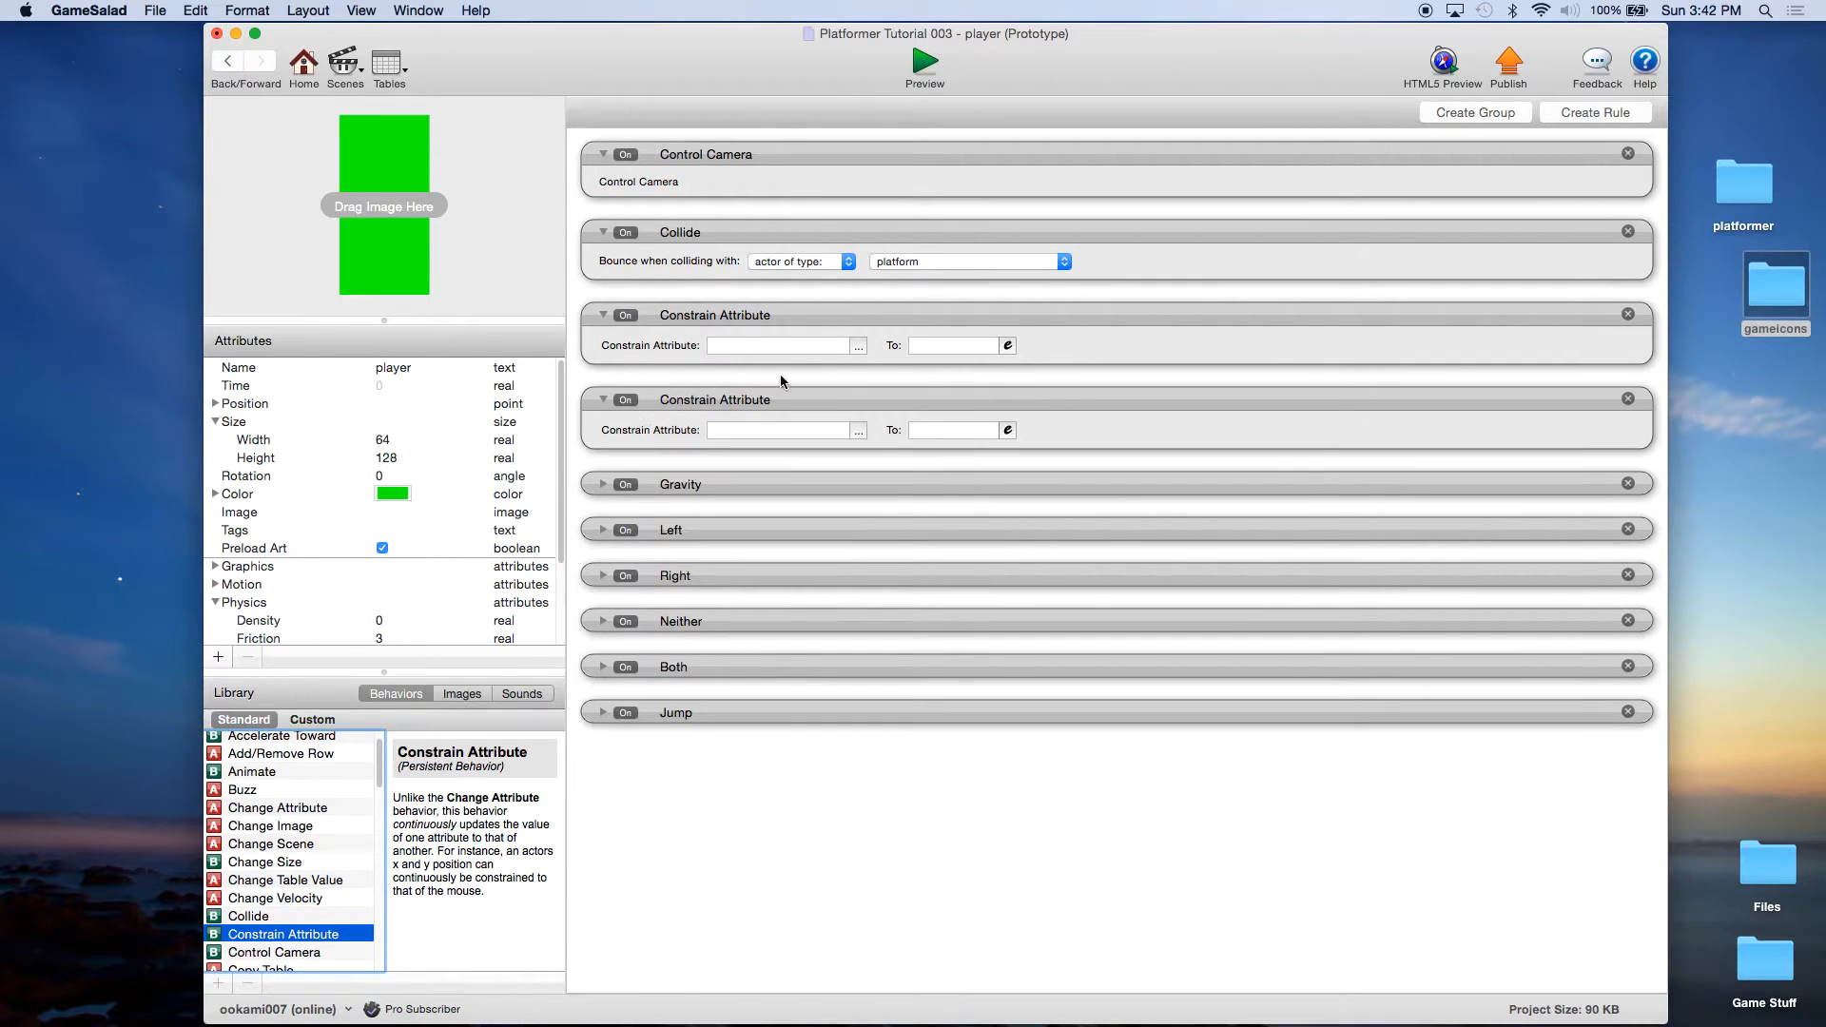
Set the first Constrain Attribute behavior to constrain game.playerX to self.Position.X.
left_click(859, 346)
left_click(869, 365)
scroll(1010, 403, "down", 5)
left_click(988, 440)
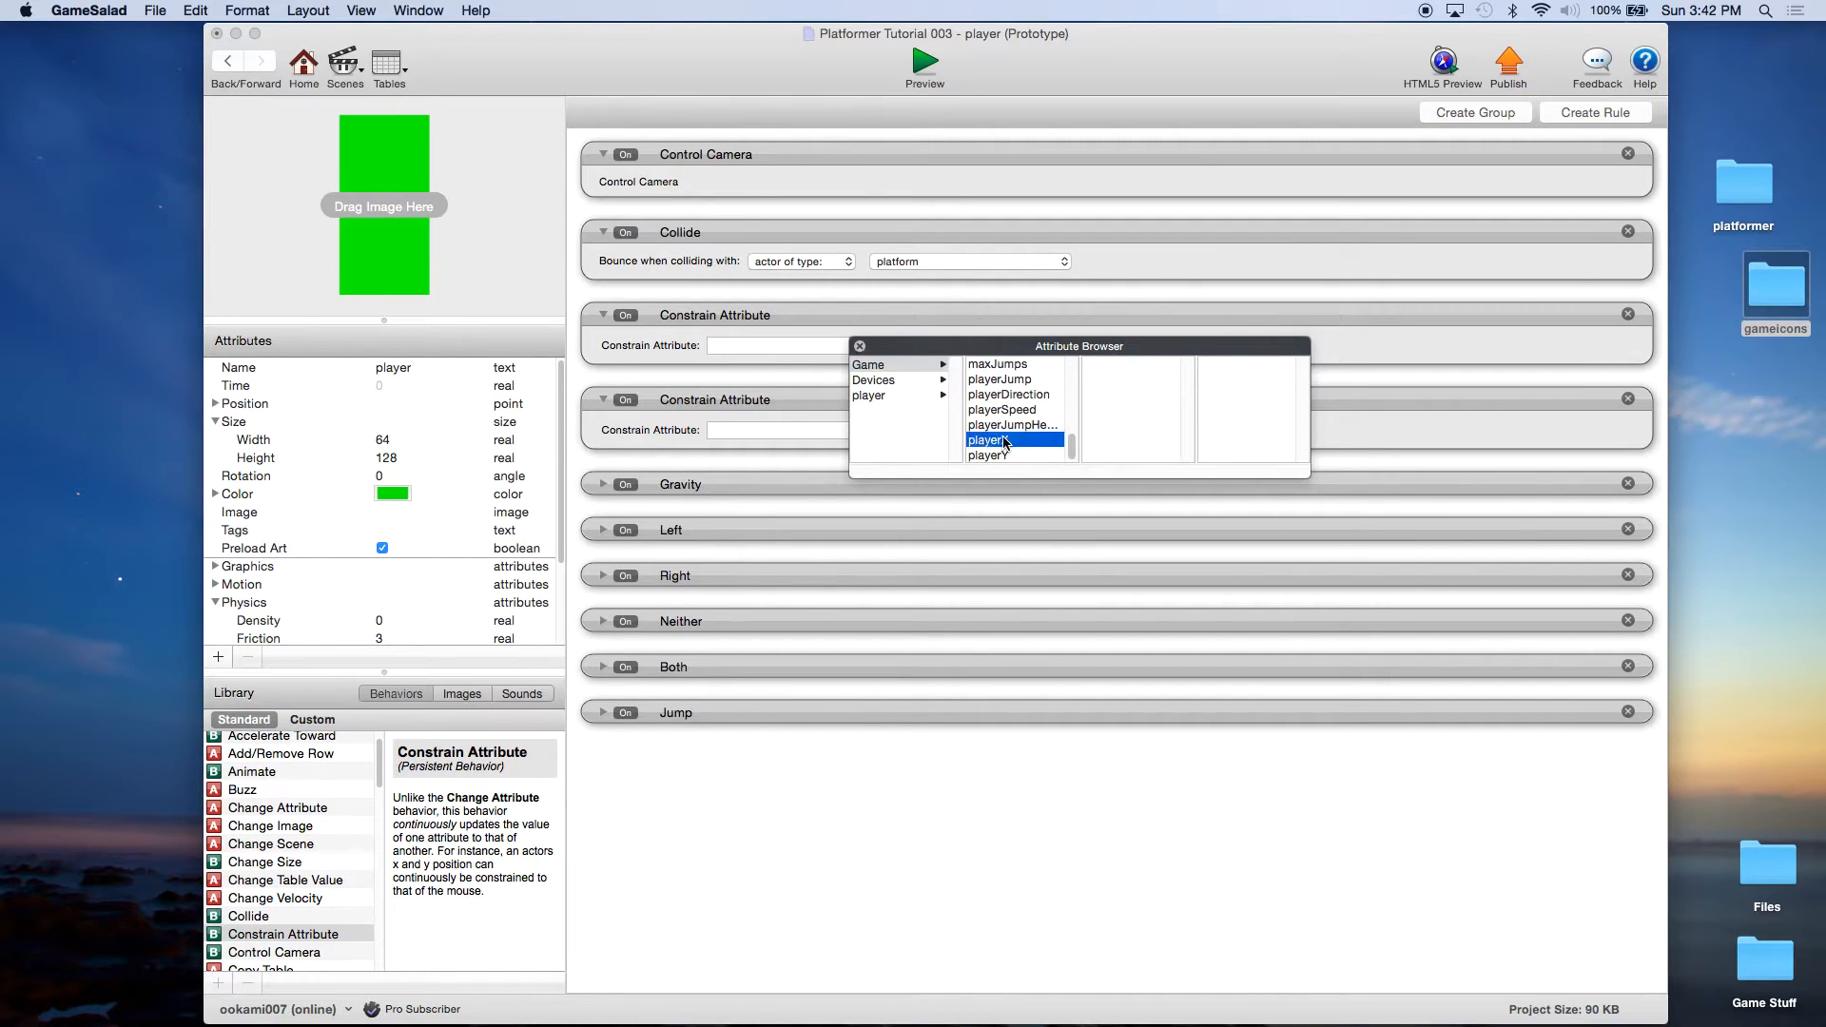
left_click(1008, 346)
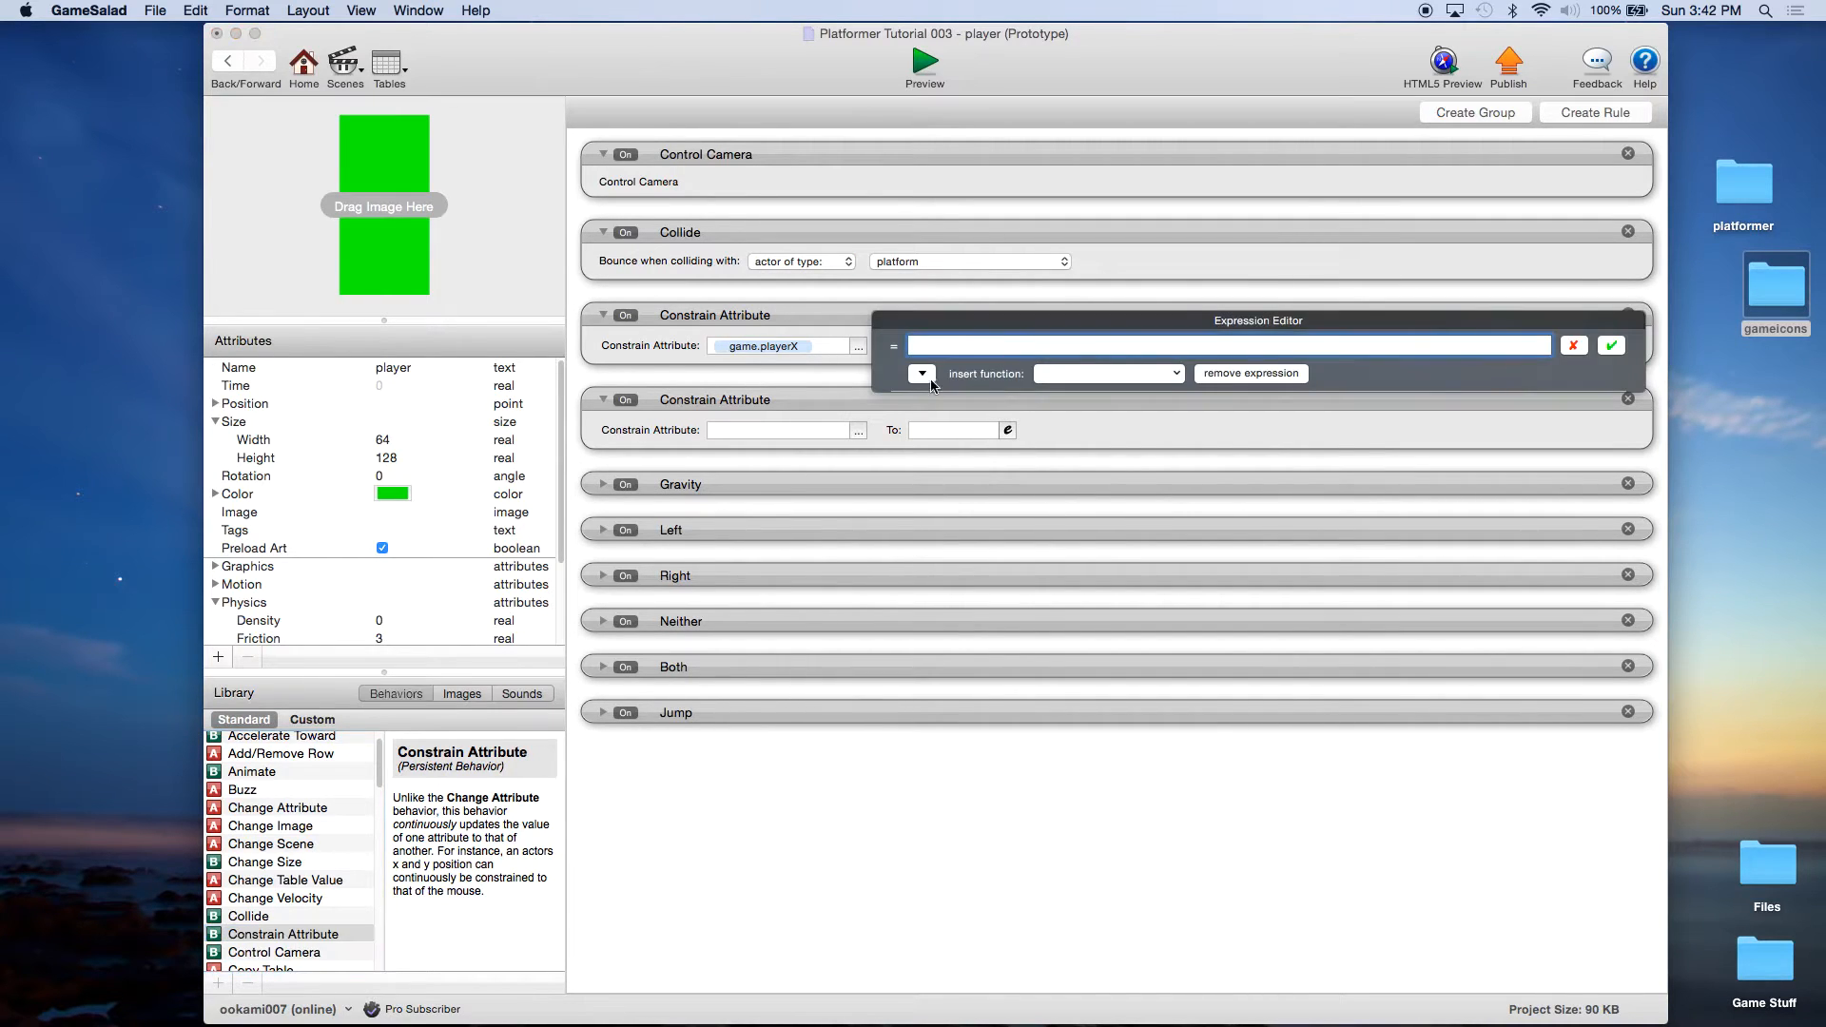
left_click(913, 430)
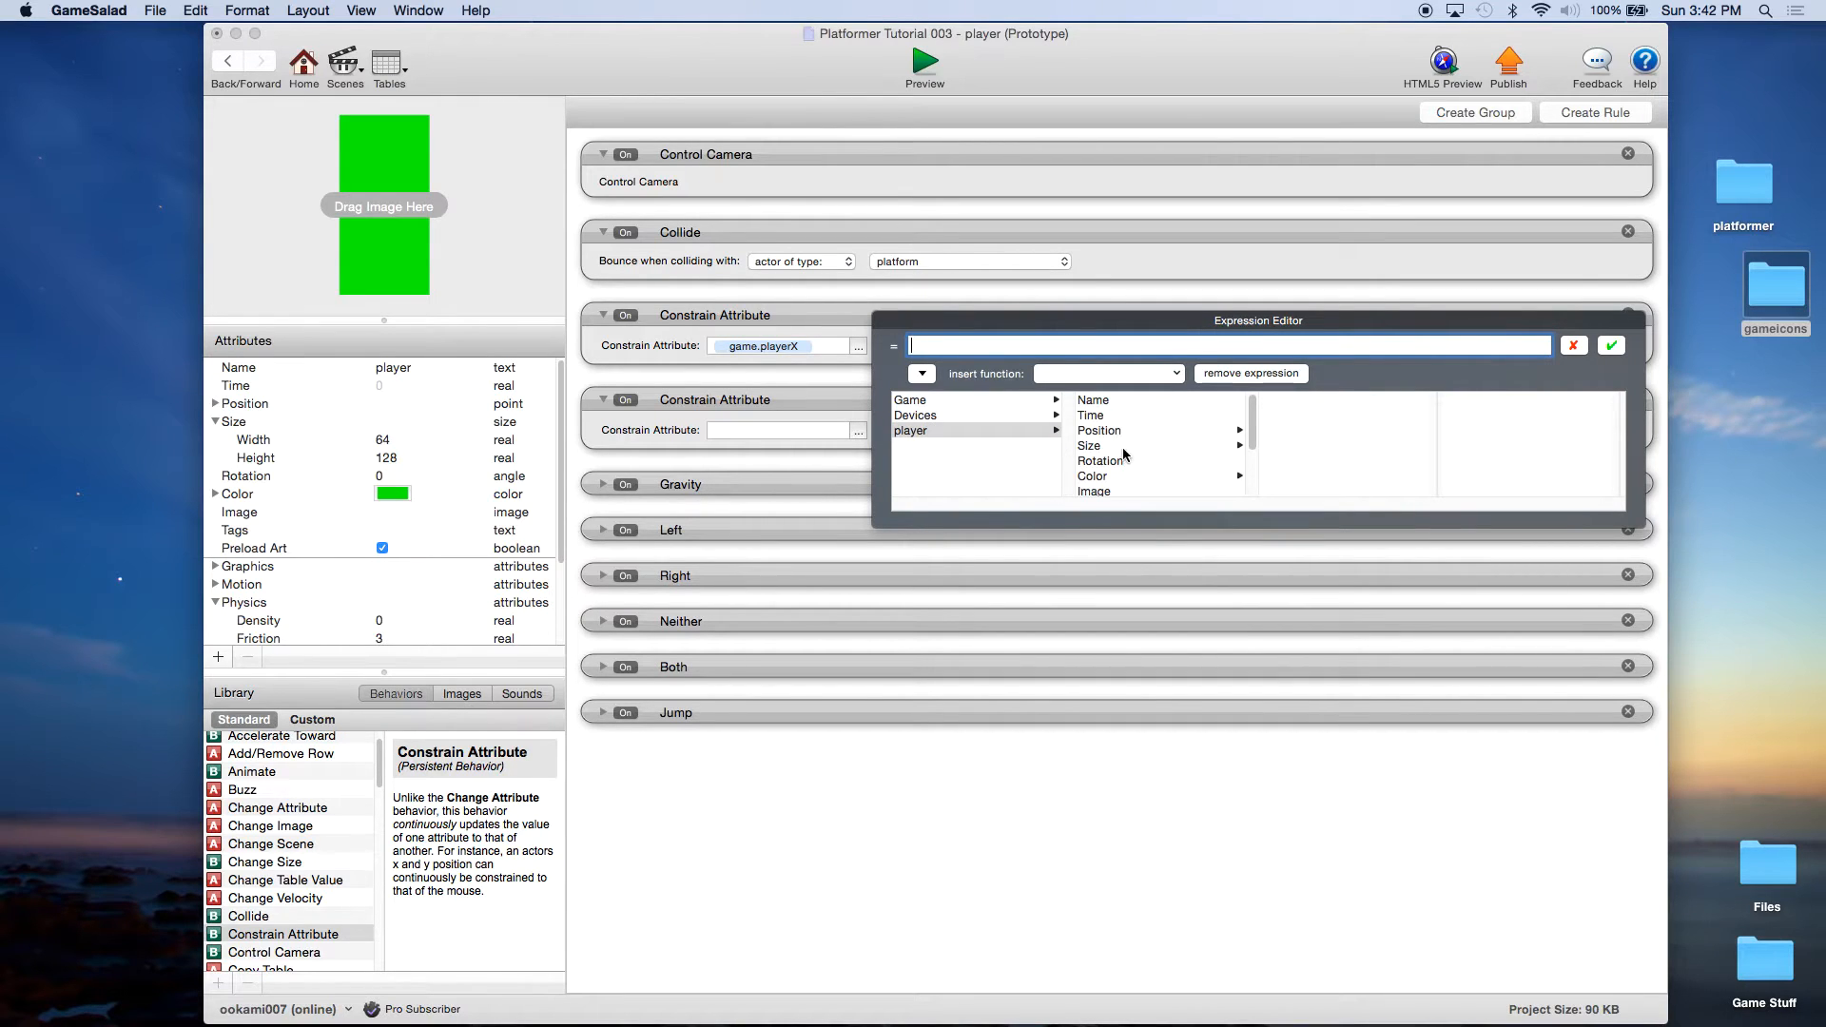
left_click(1113, 432)
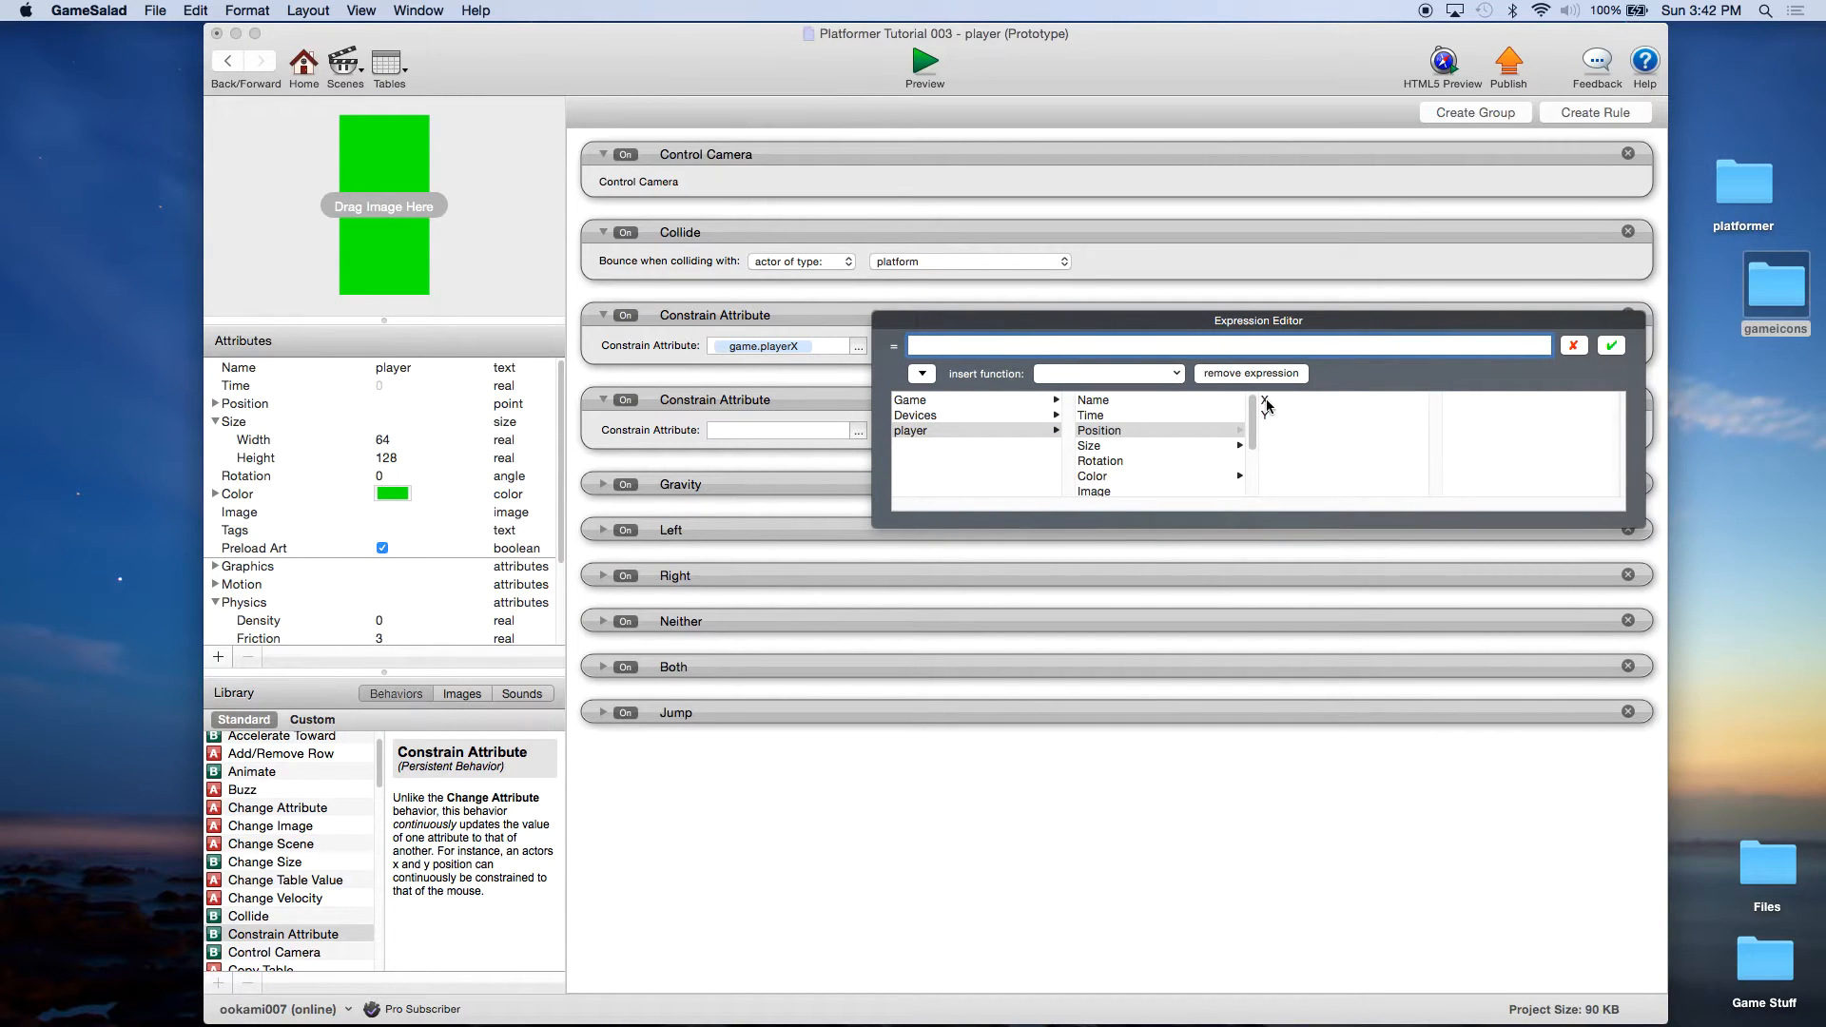
left_click(1265, 400)
left_click(1609, 345)
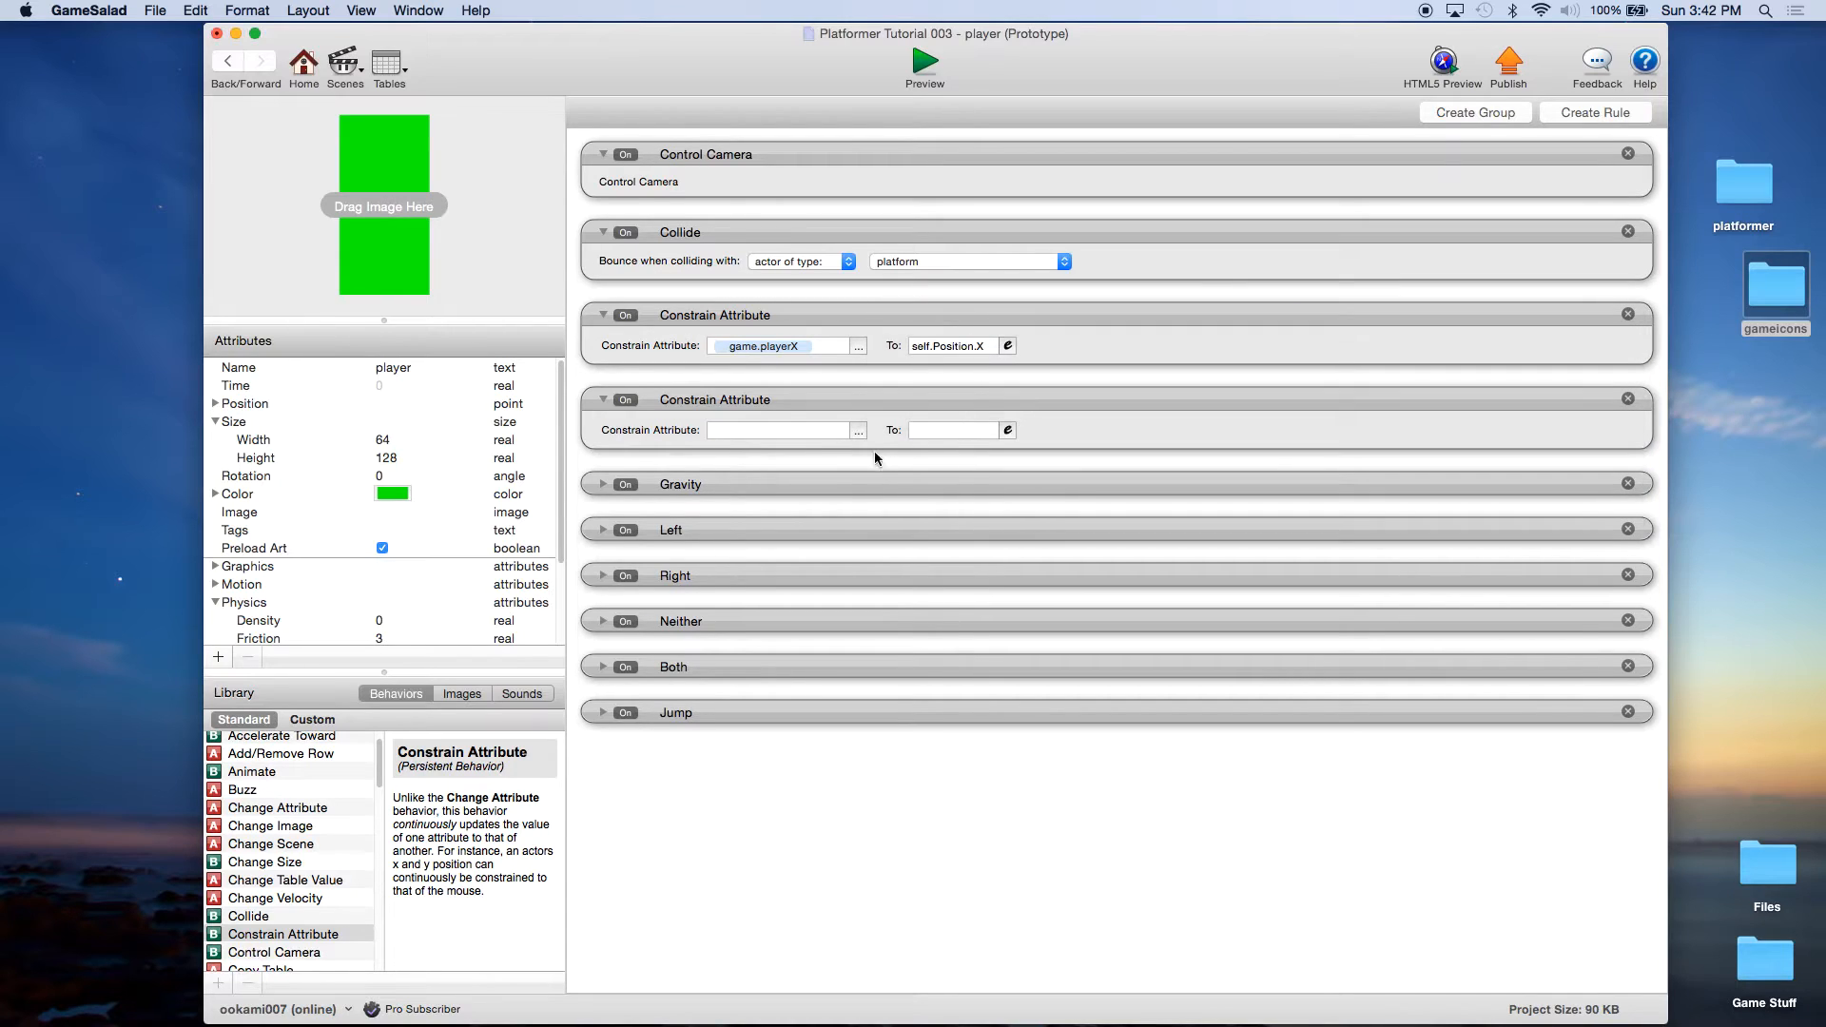
Set the second Constrain Attribute behavior to constrain game.playerY to self.Position.Y.
left_click(857, 431)
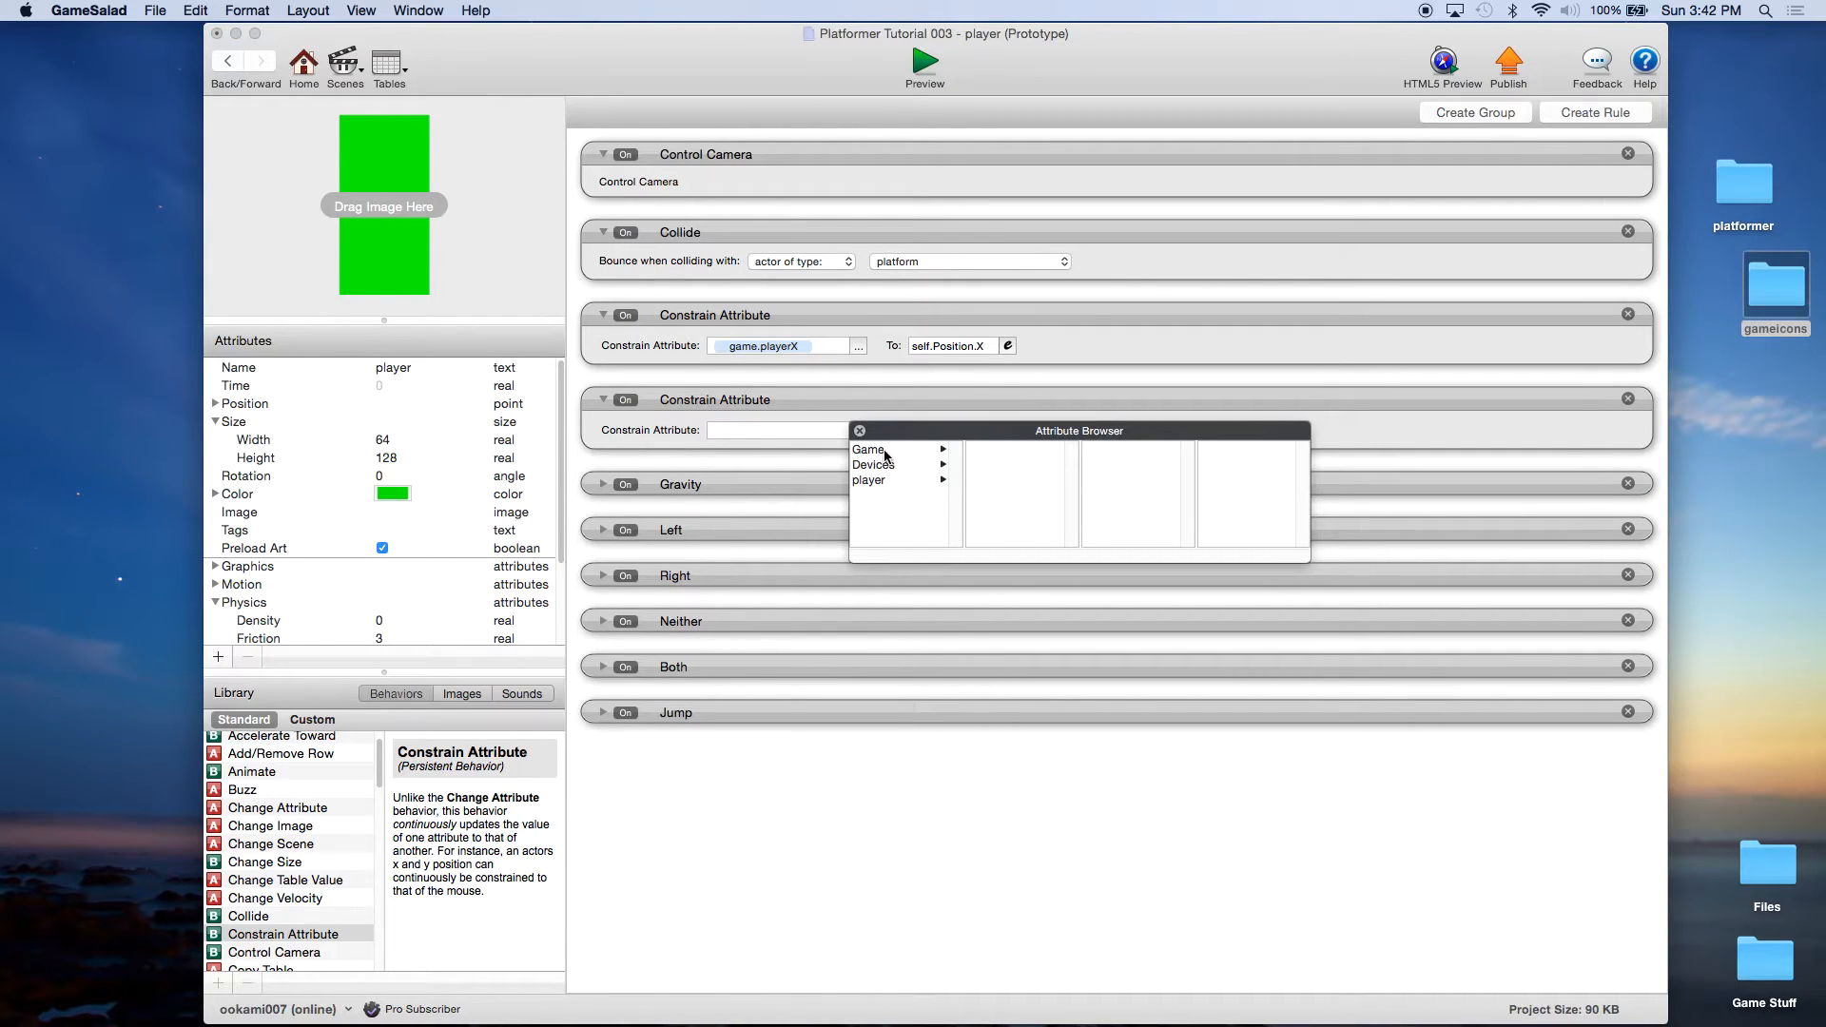
left_click(884, 451)
scroll(1032, 508, "down", 3)
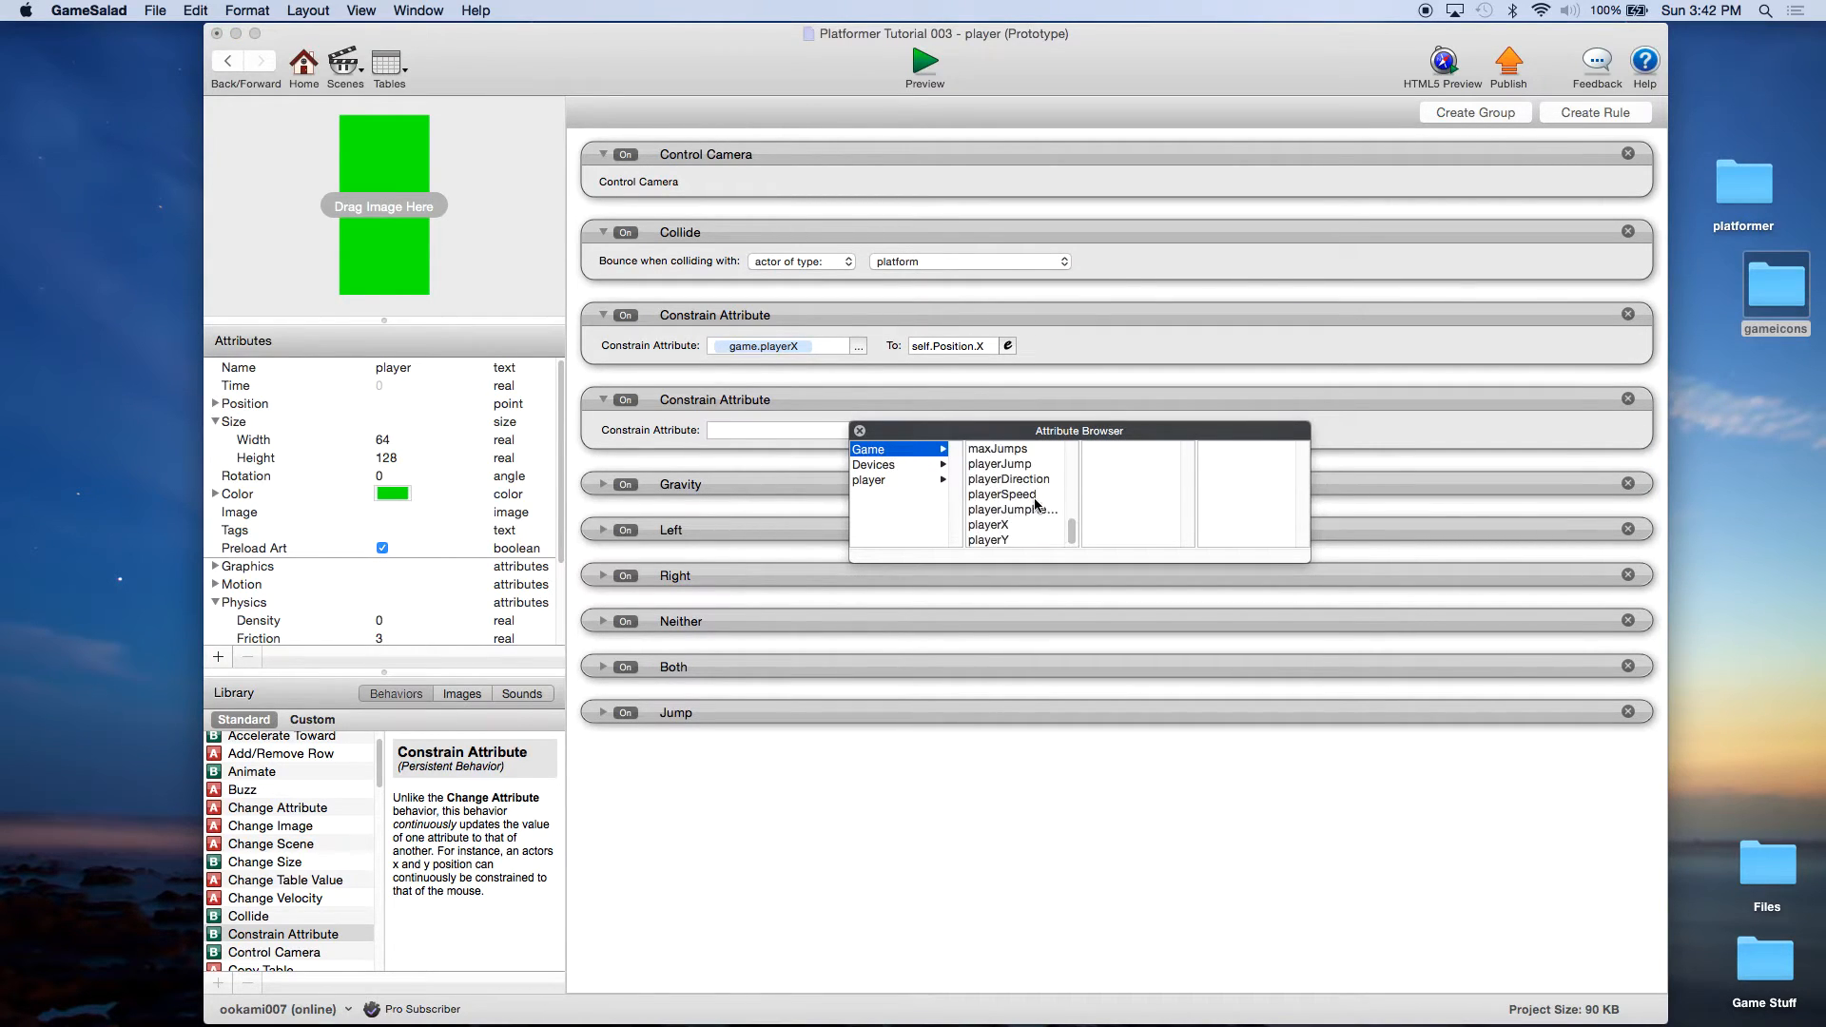
double_click(996, 539)
left_click(1008, 430)
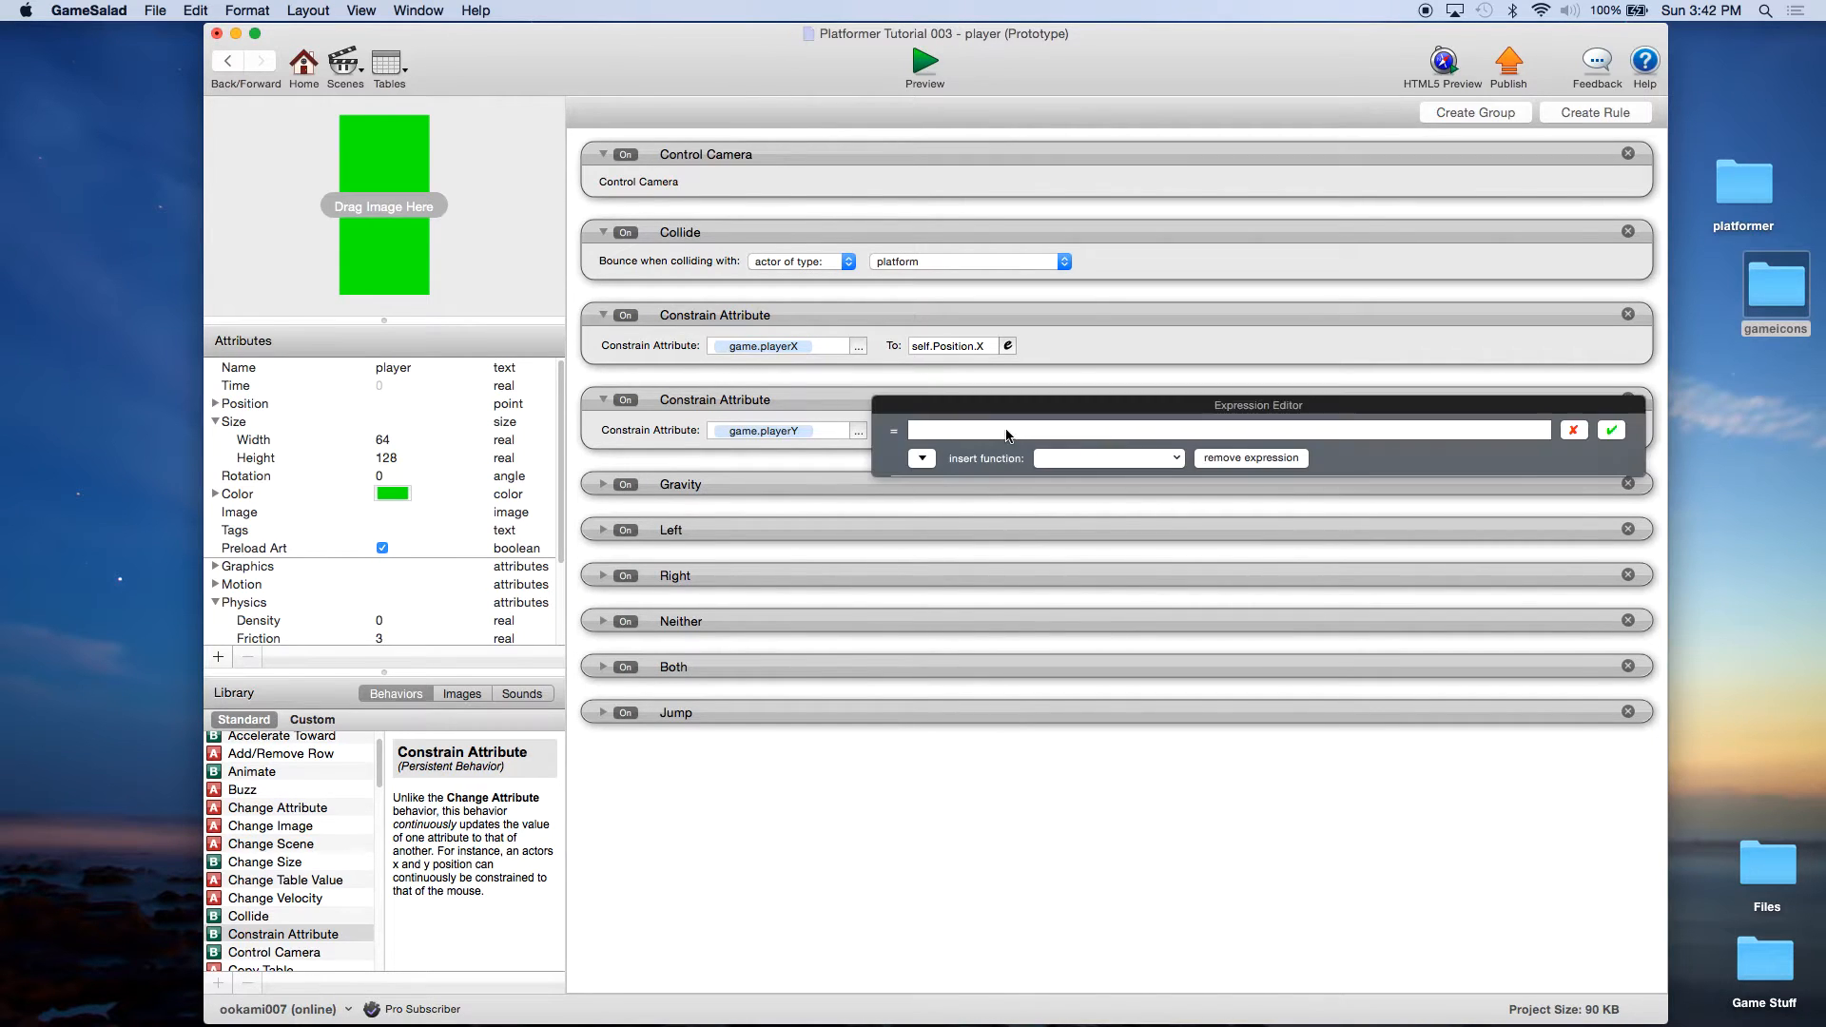
left_click(922, 460)
left_click(930, 516)
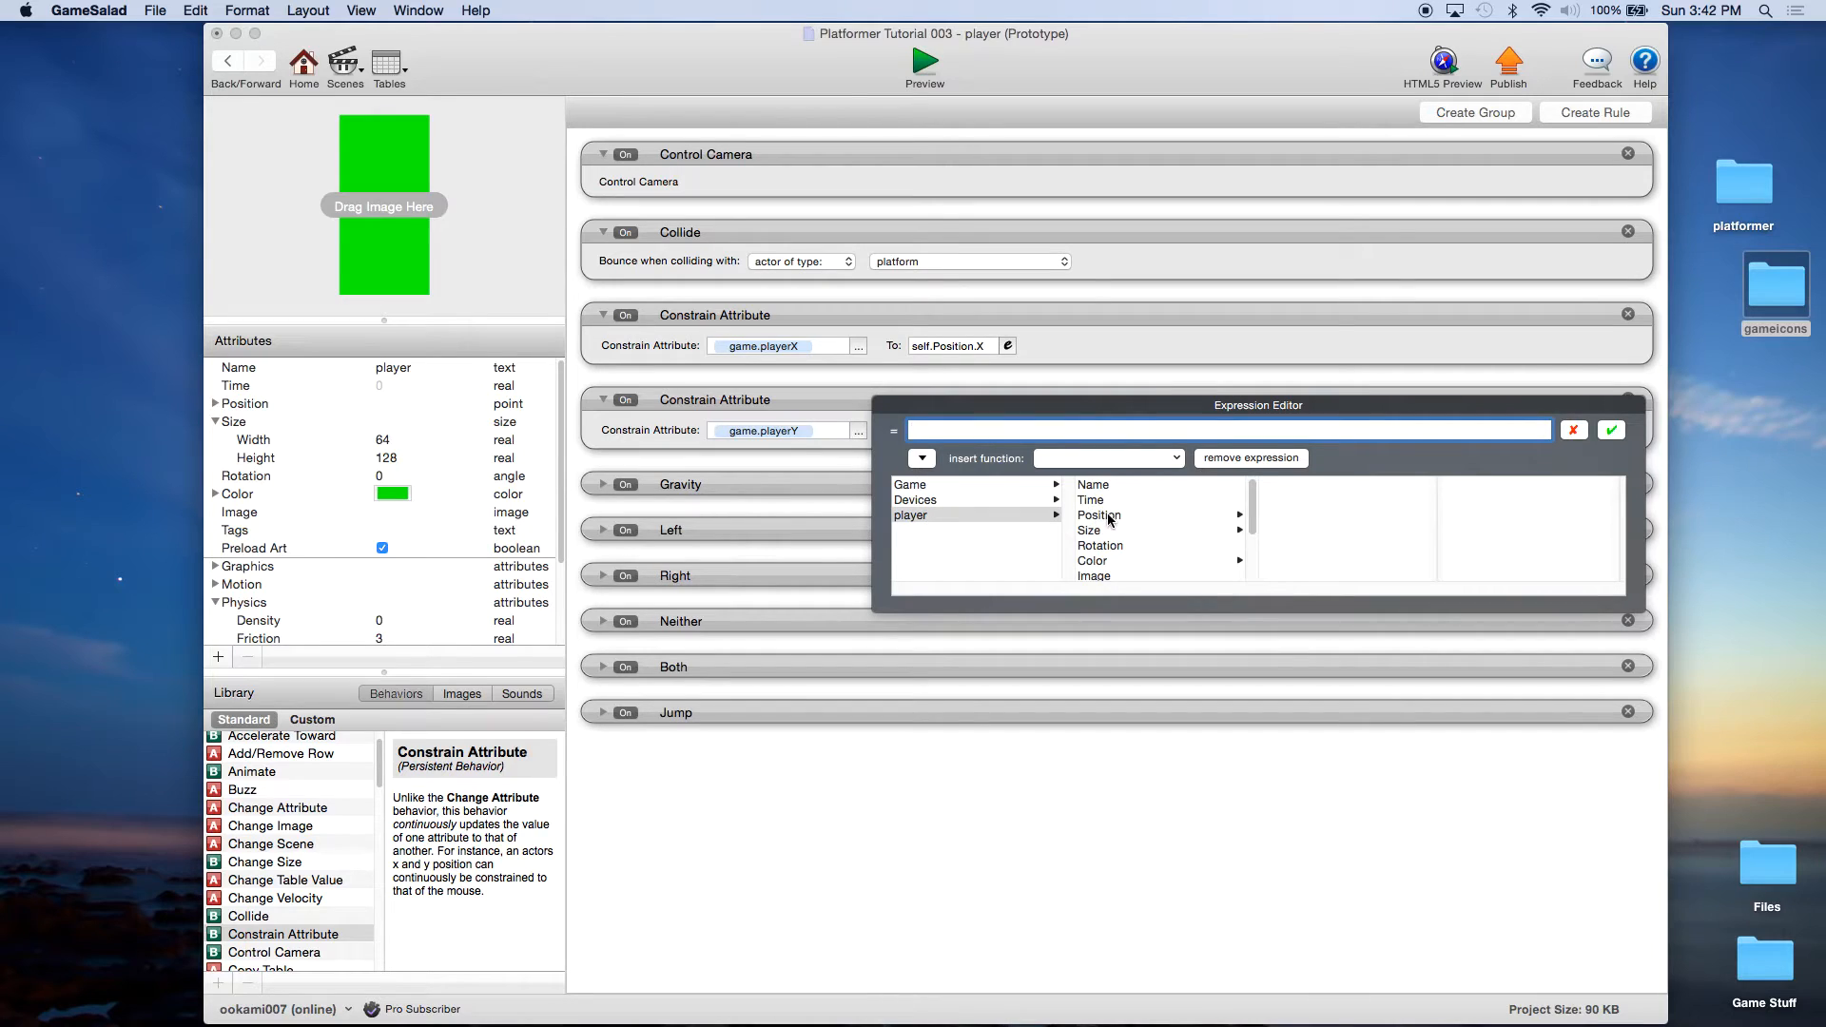
left_click(1108, 519)
double_click(1267, 500)
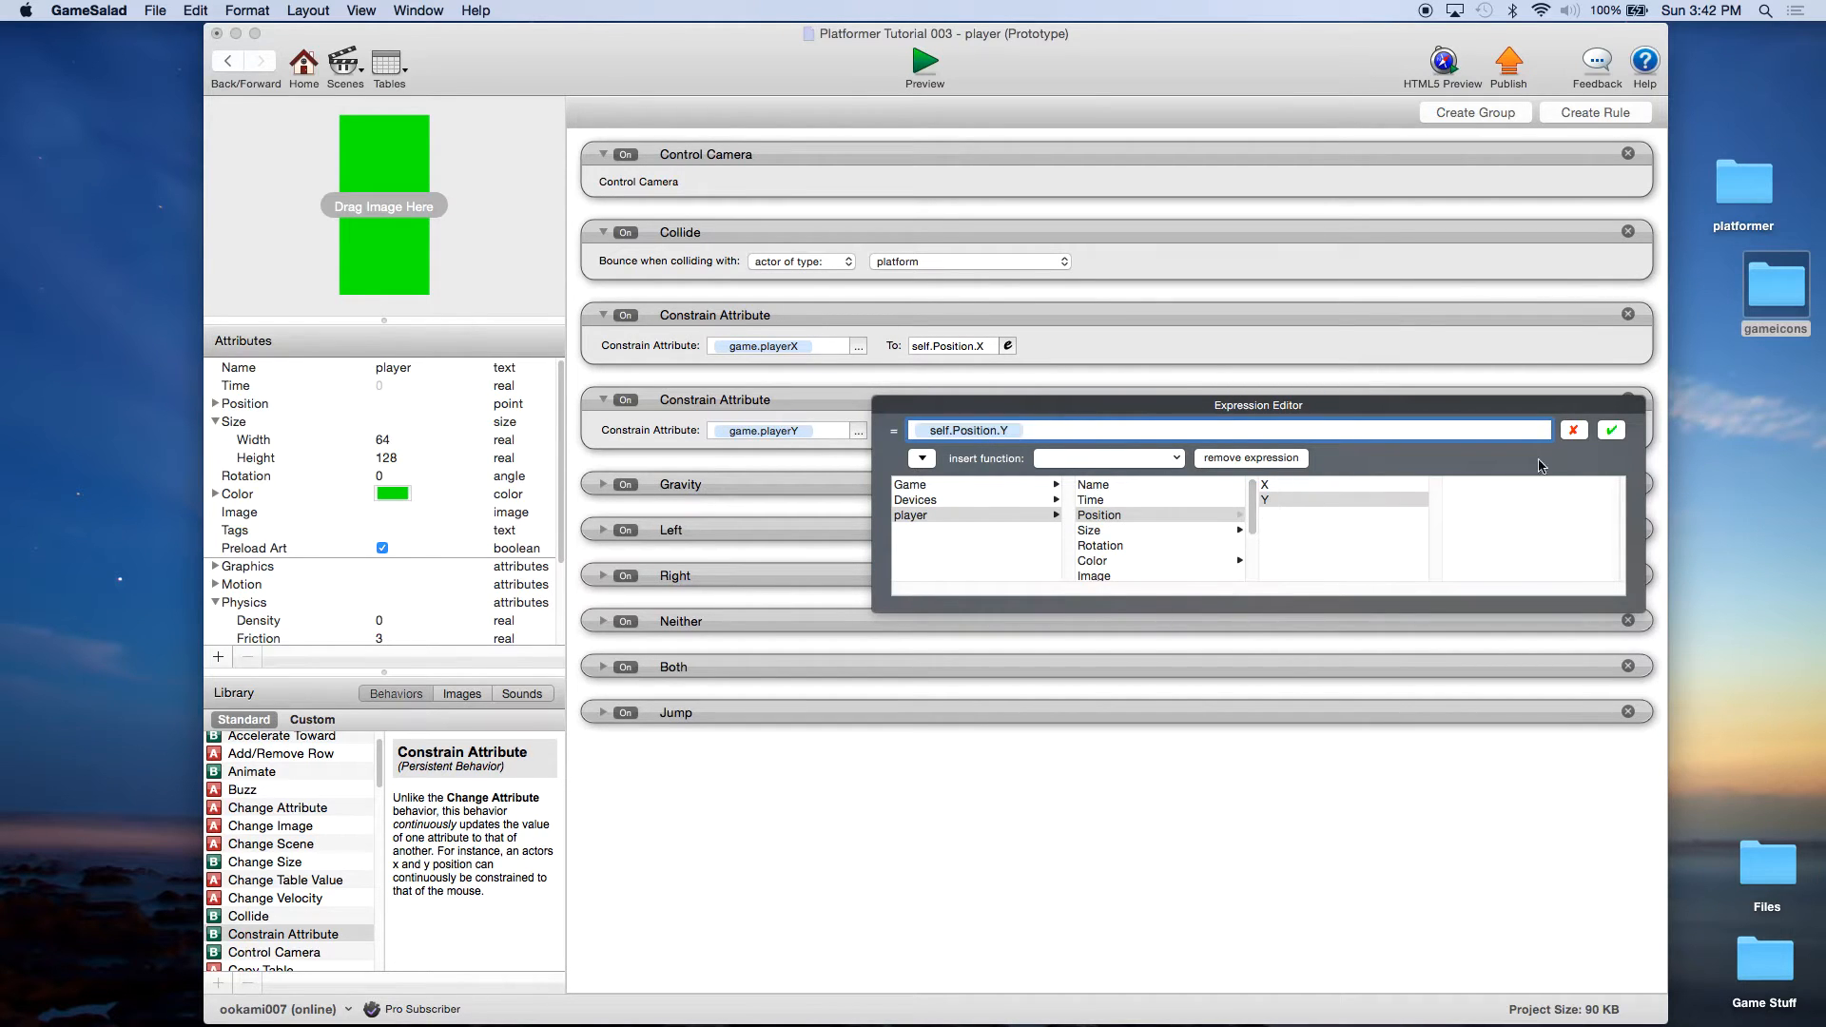
left_click(1611, 430)
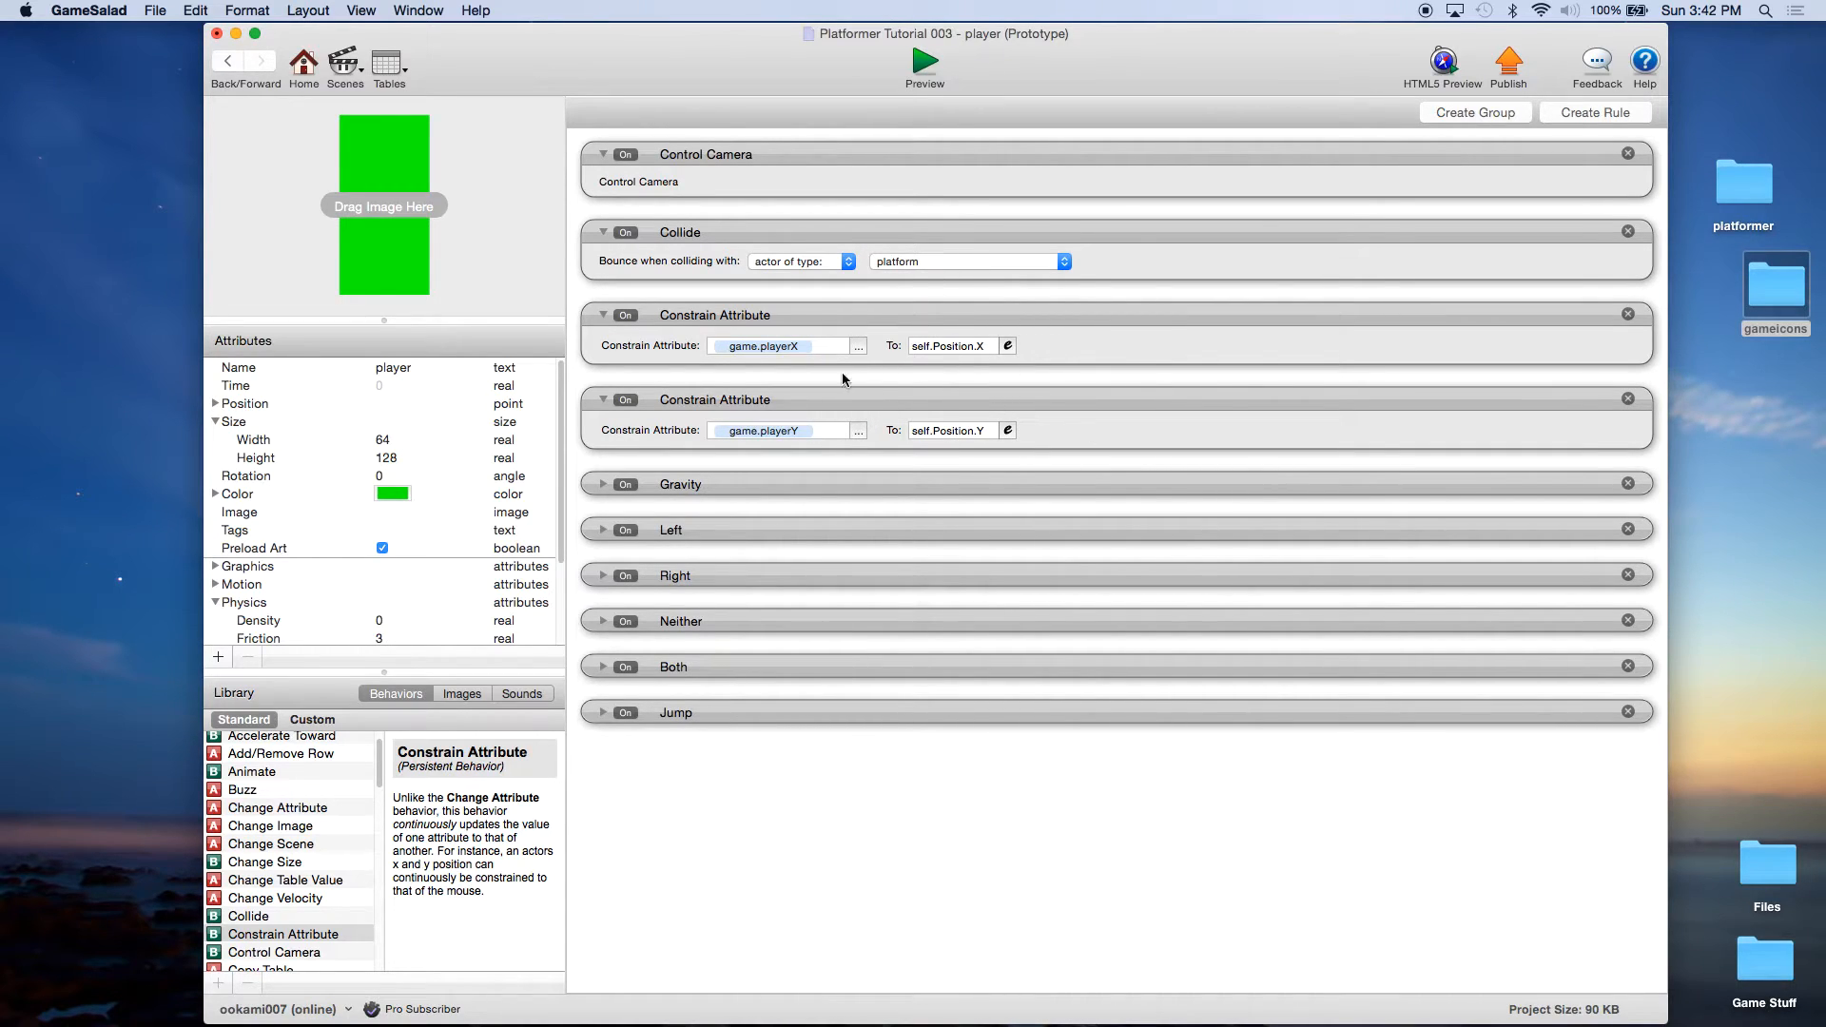
Collapse the player's two Constrain Attribute behaviors along with the Collide and Control Camera behaviors.
left_click(602, 315)
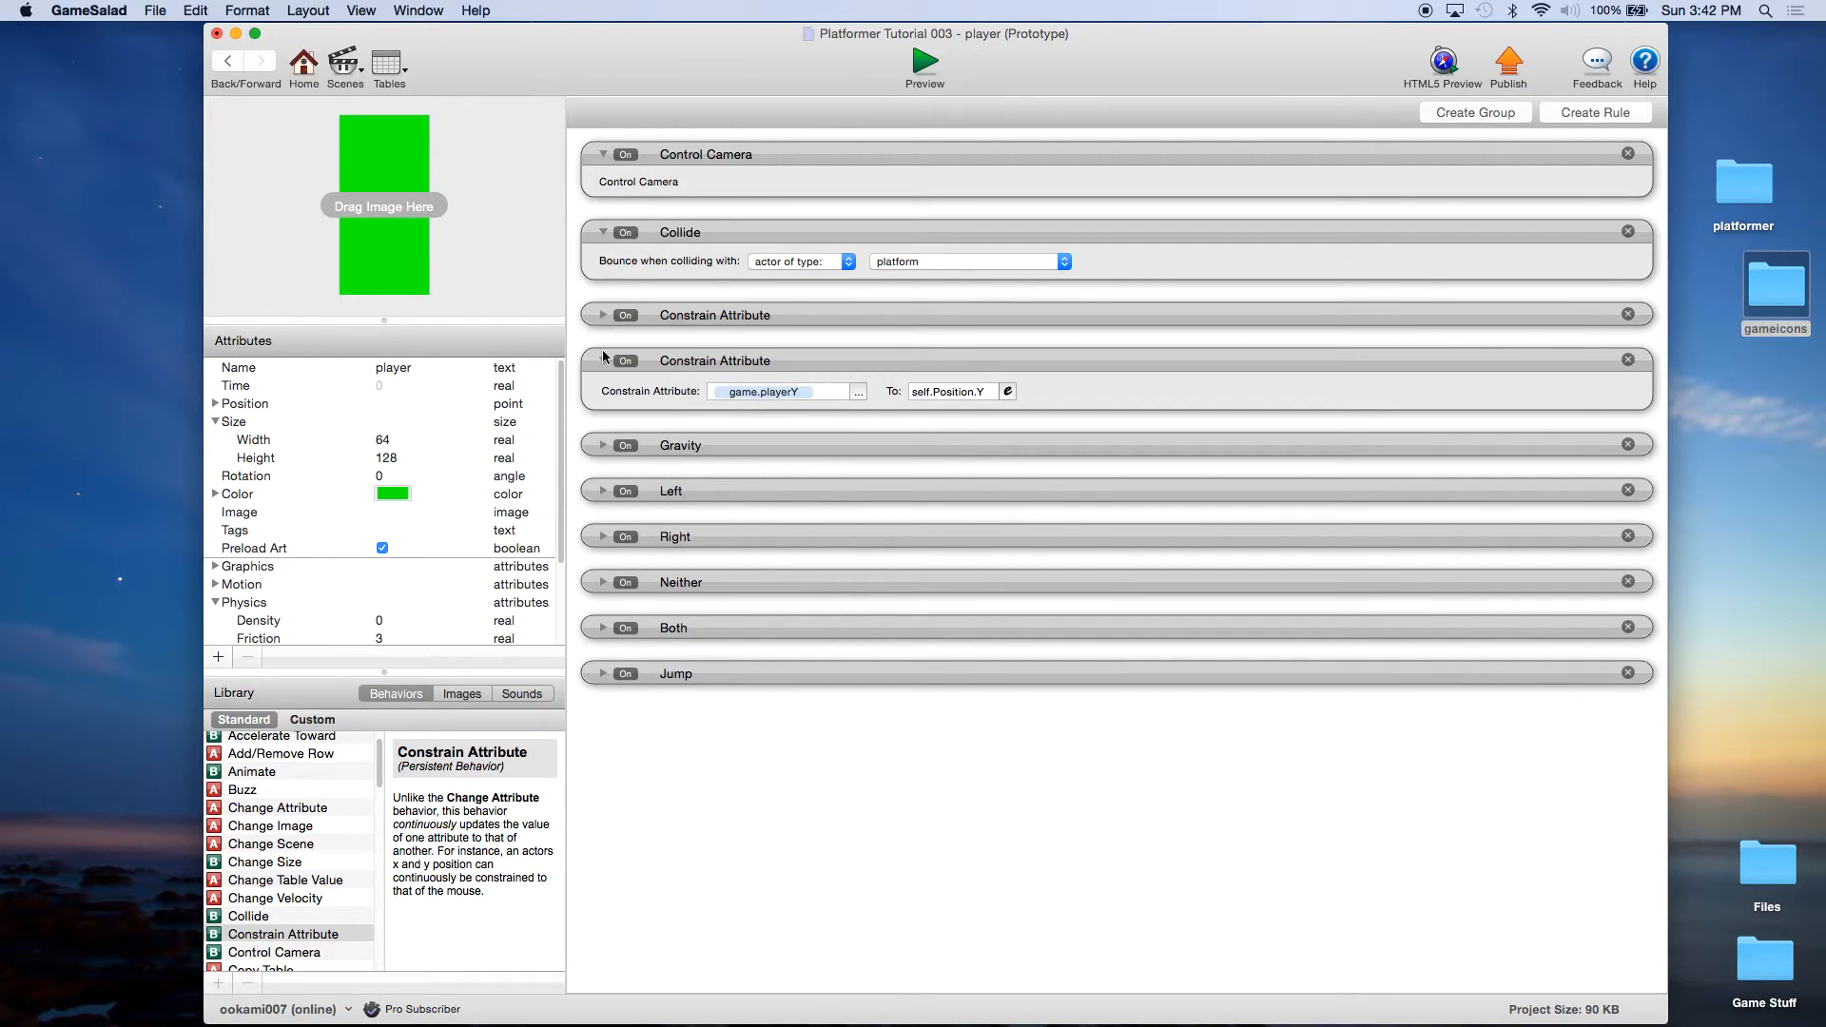
left_click(603, 361)
left_click(602, 232)
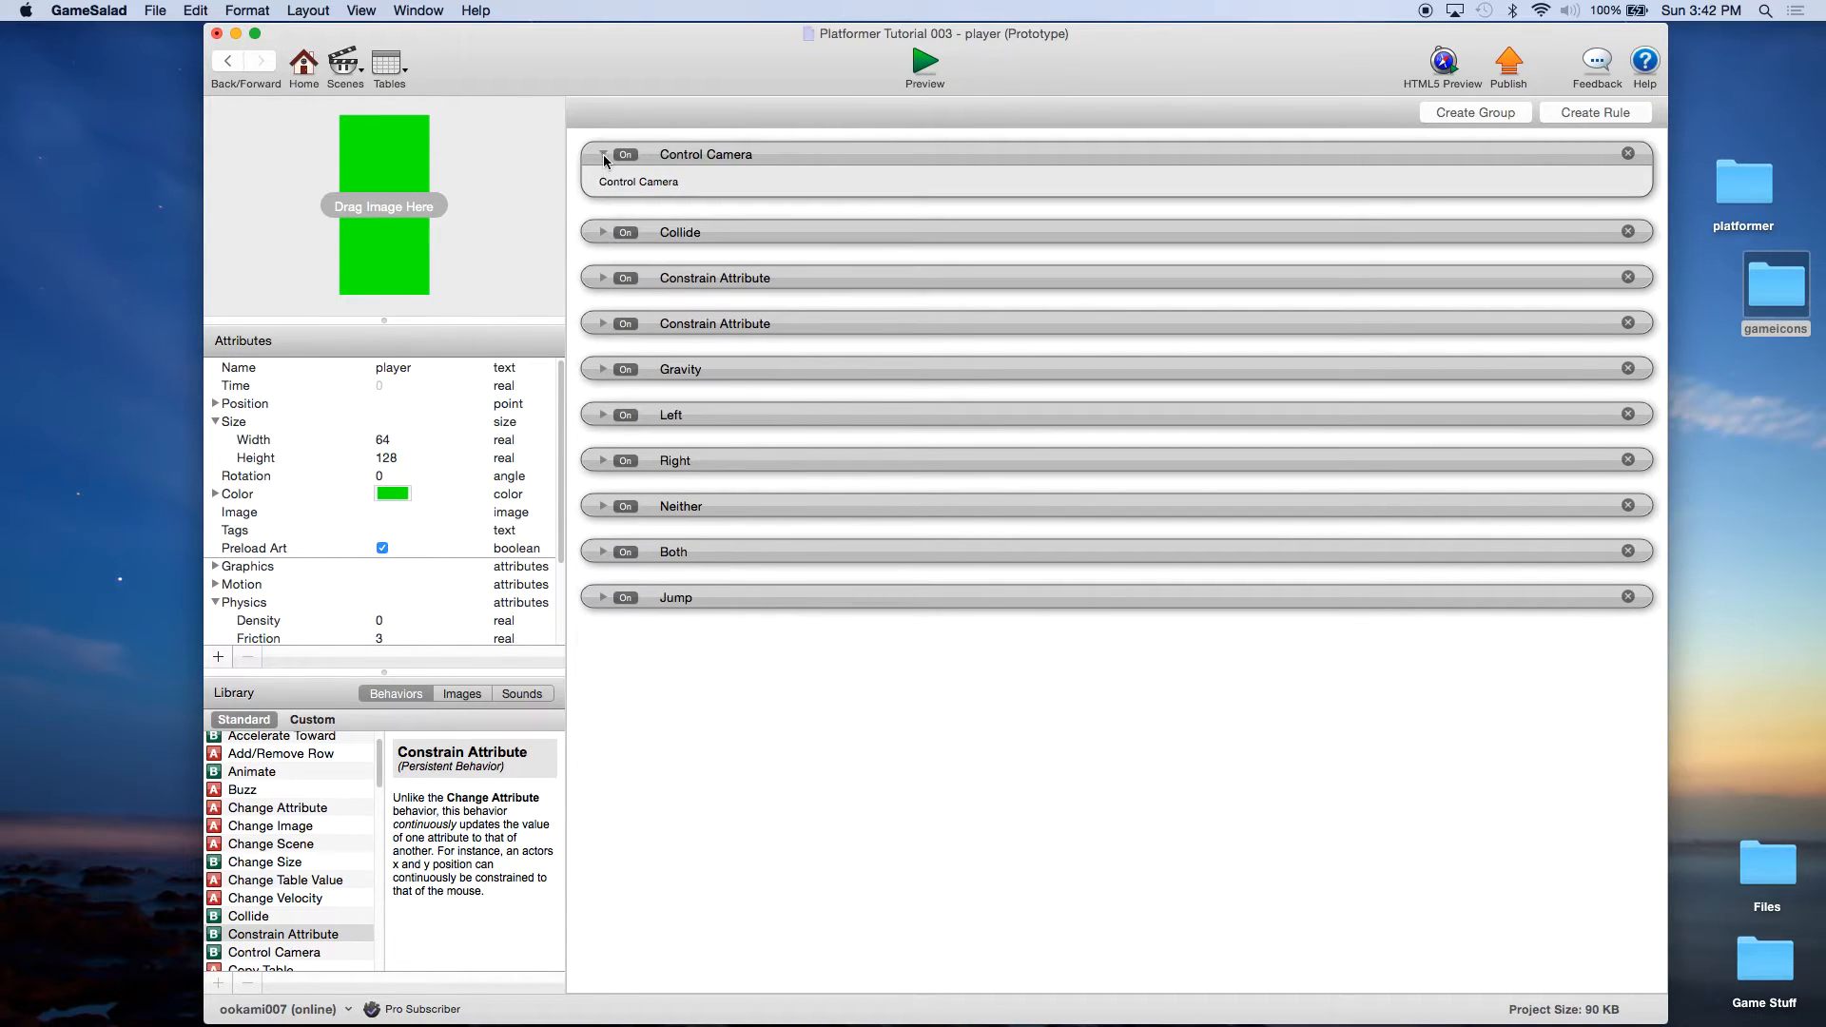
left_click(602, 154)
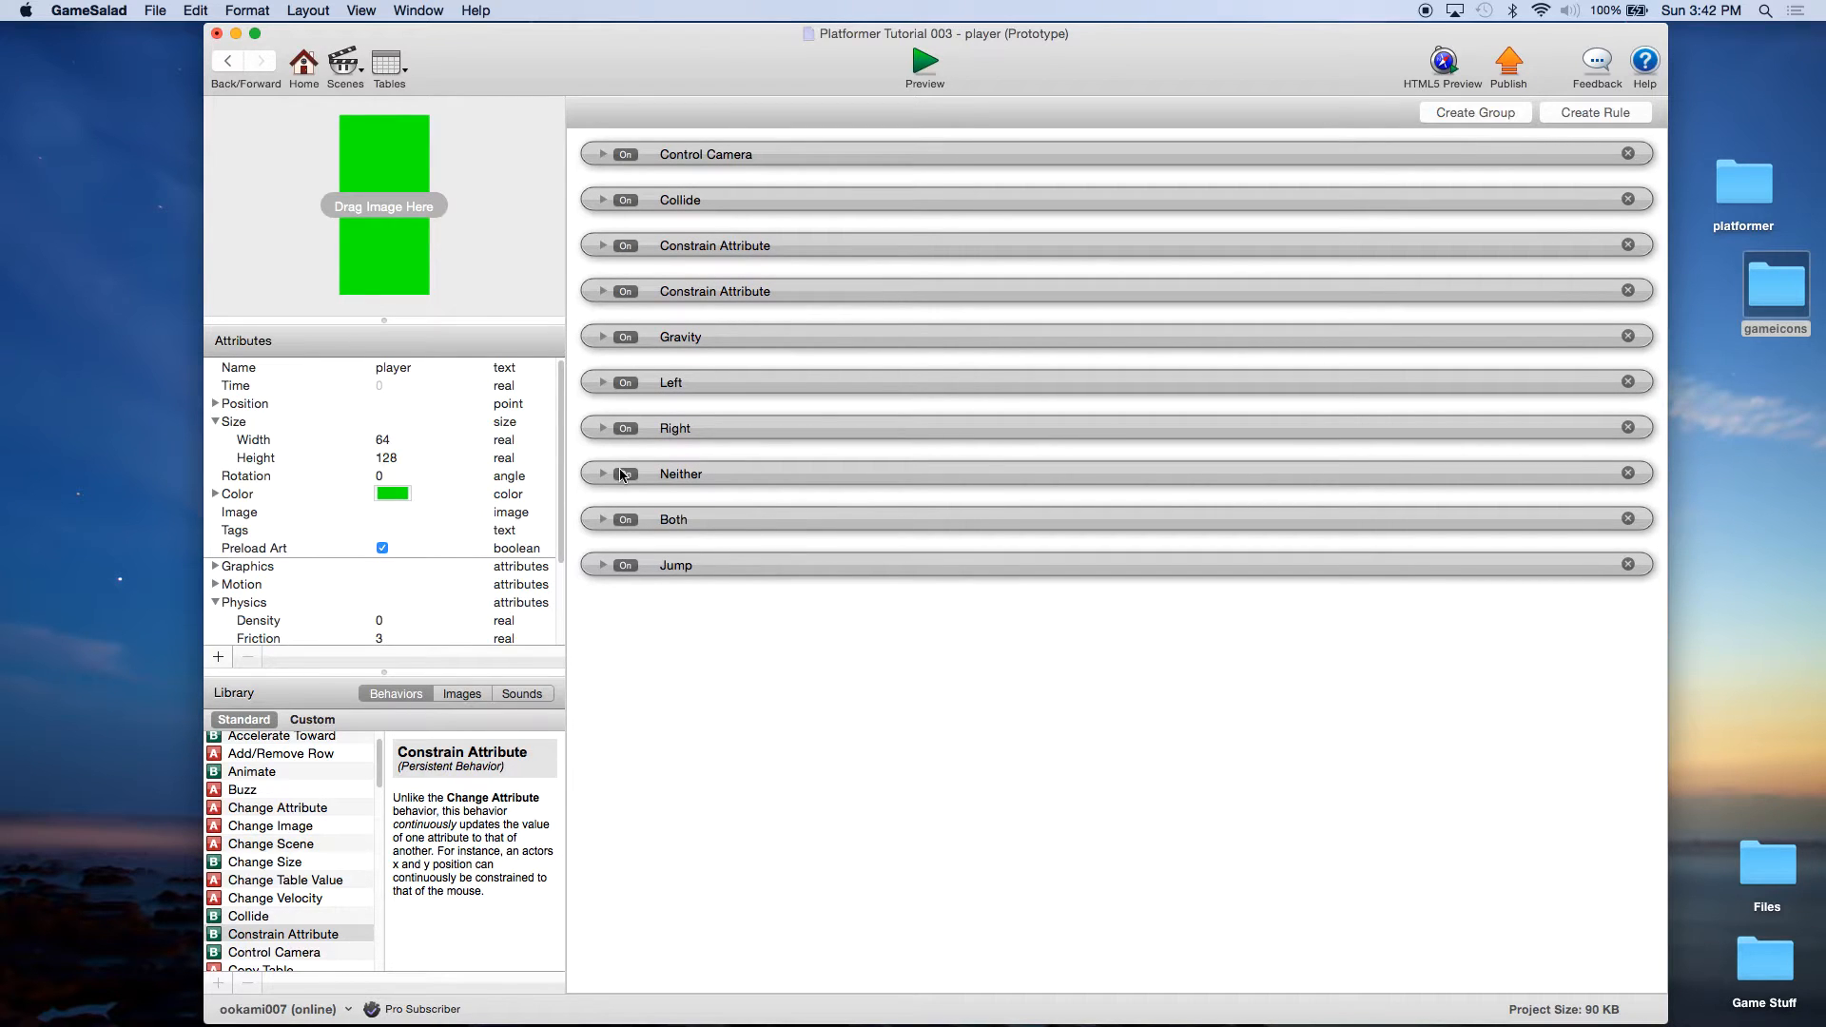
Open the playerImage actor and set its size to 64 wide by 128 high.
left_click(300, 72)
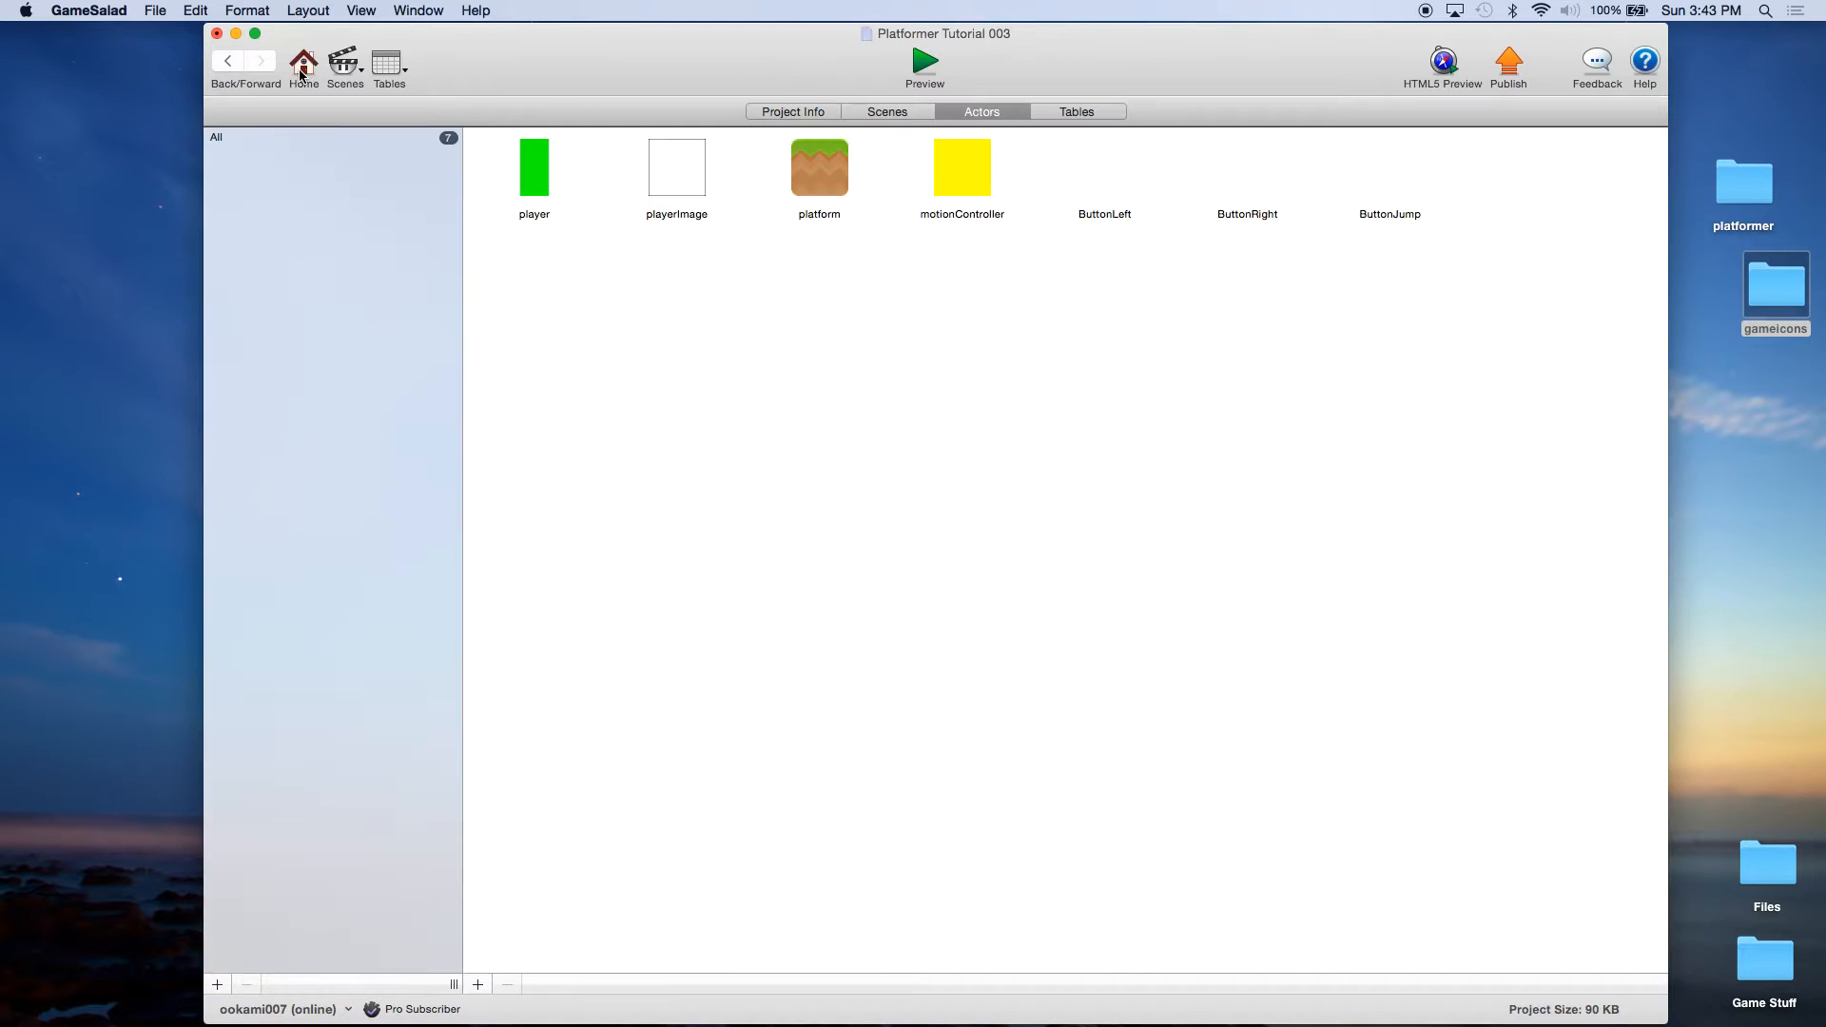
left_click(679, 186)
double_click(680, 187)
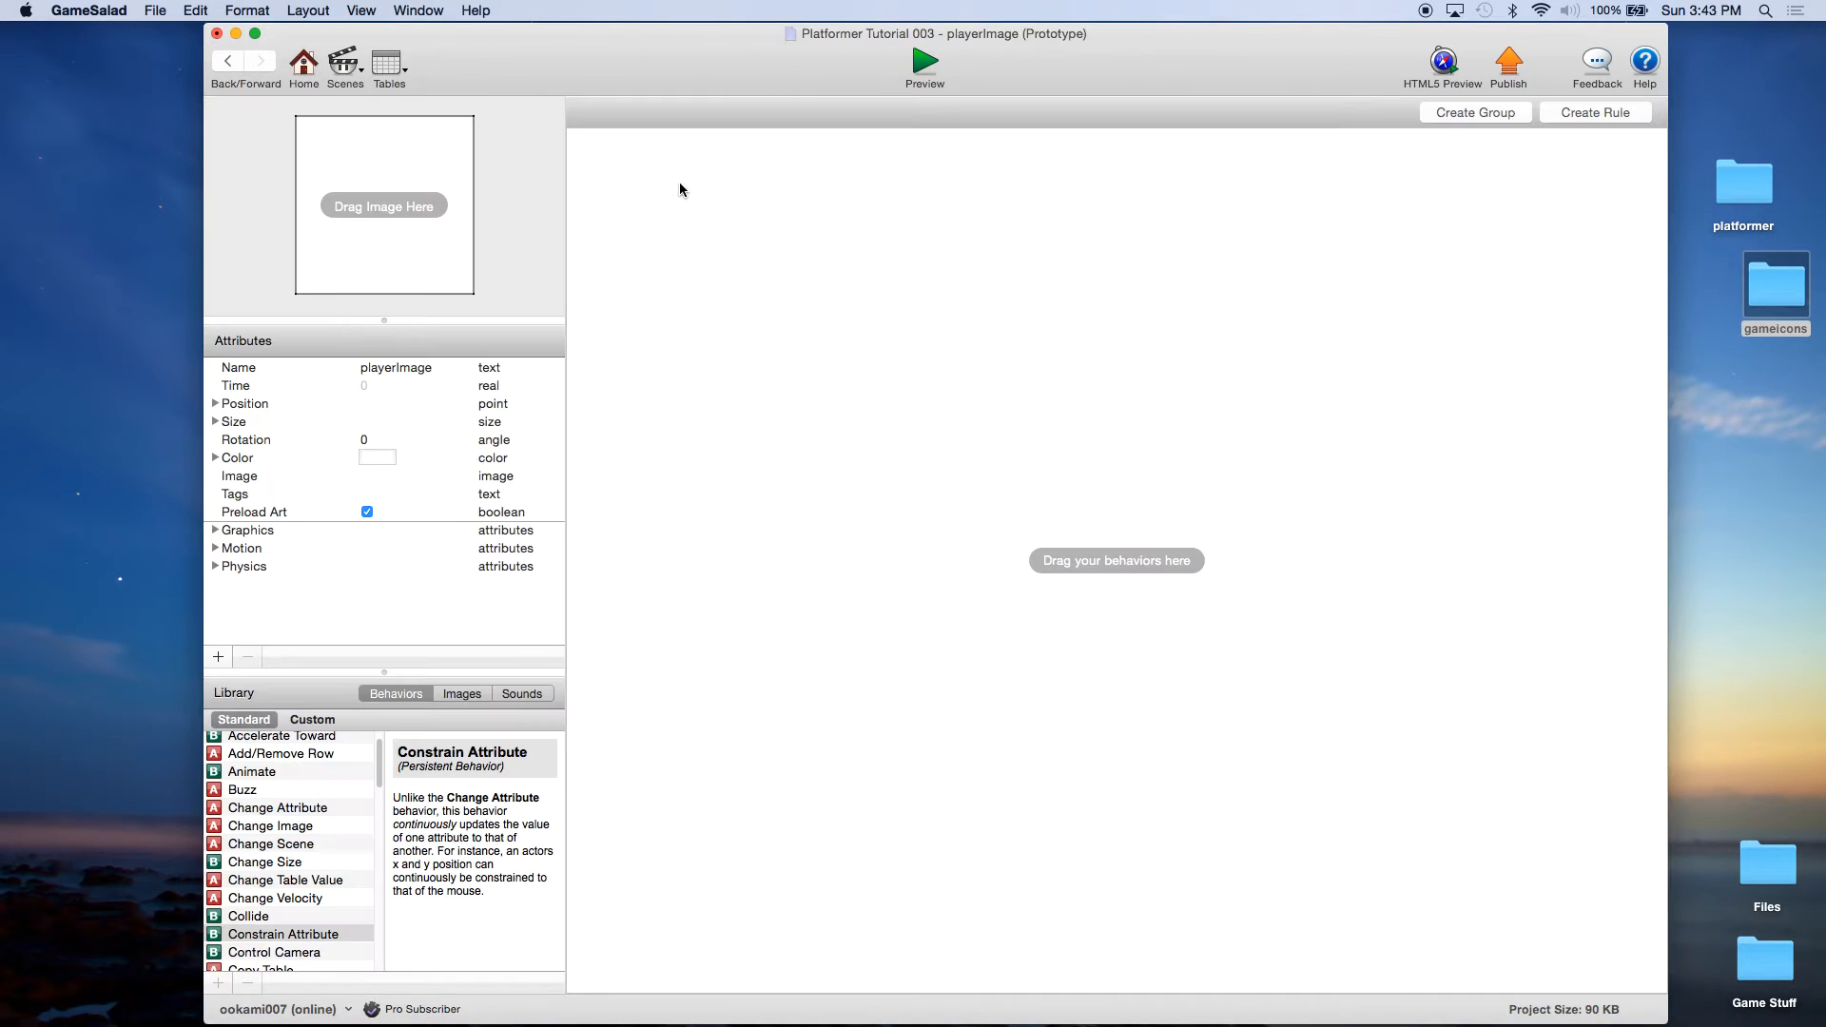
left_click(214, 421)
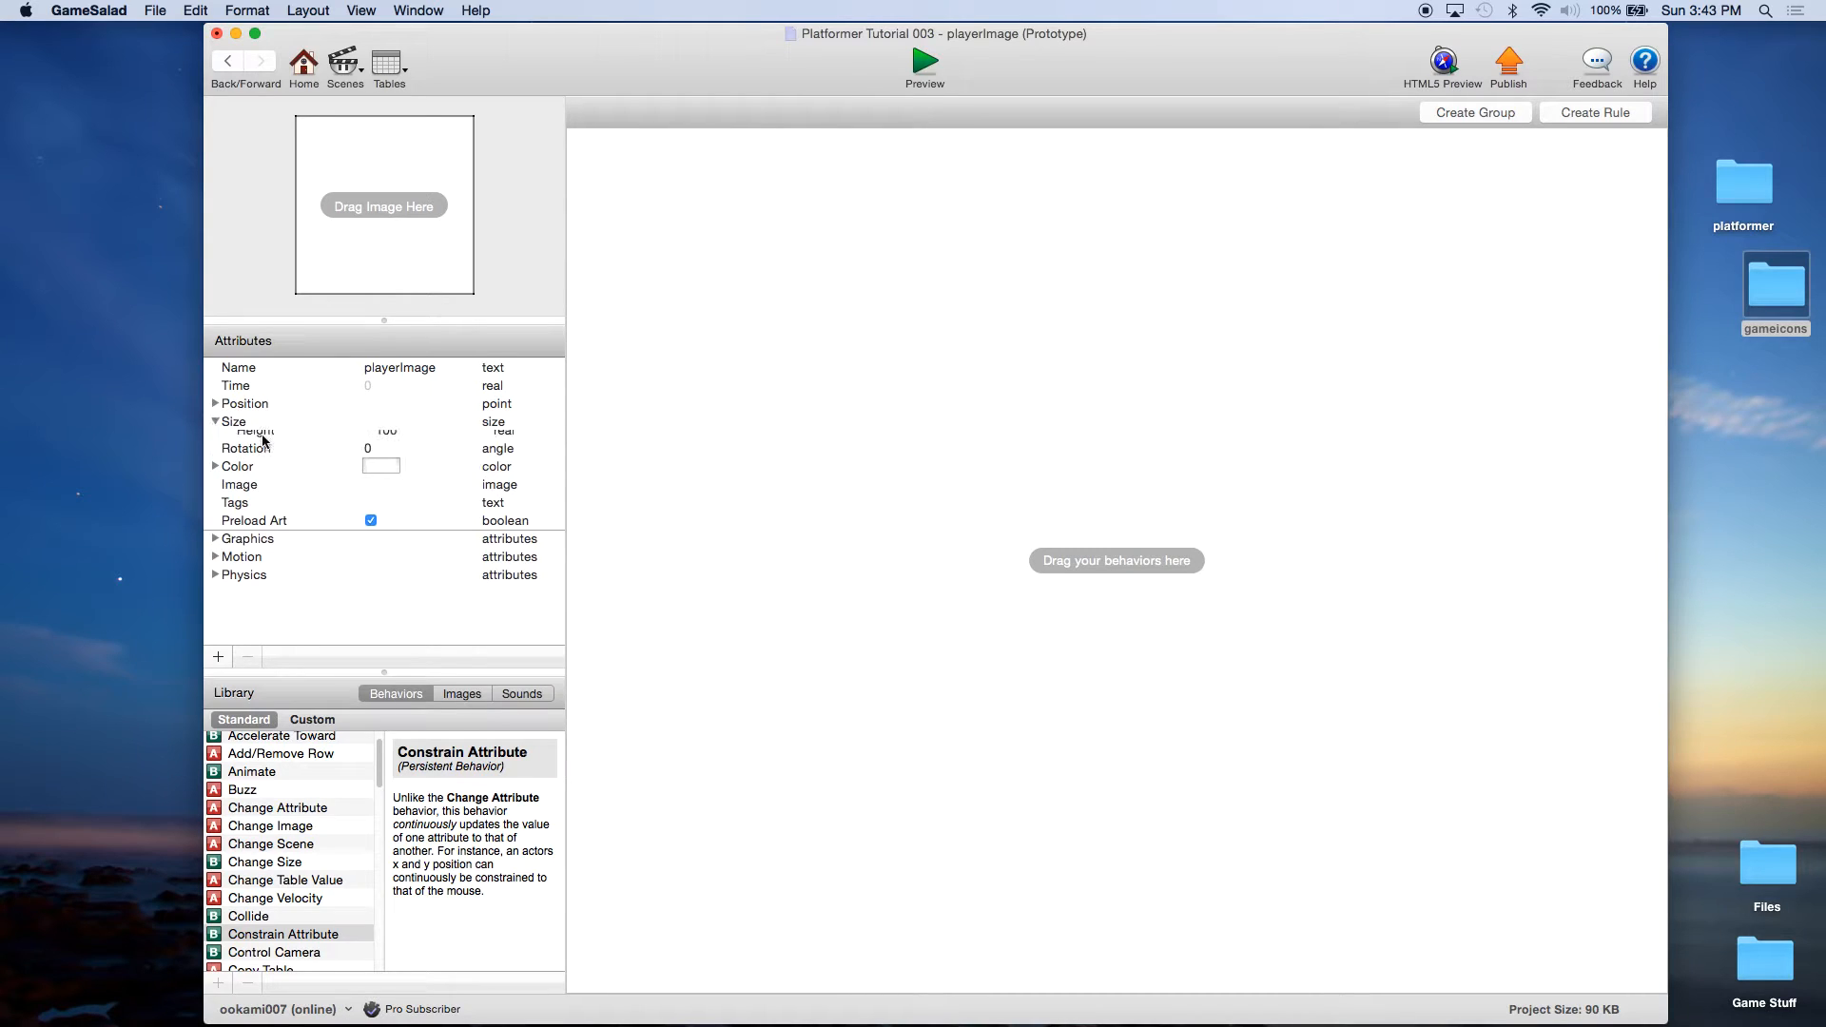
left_click(388, 442)
left_click(451, 441)
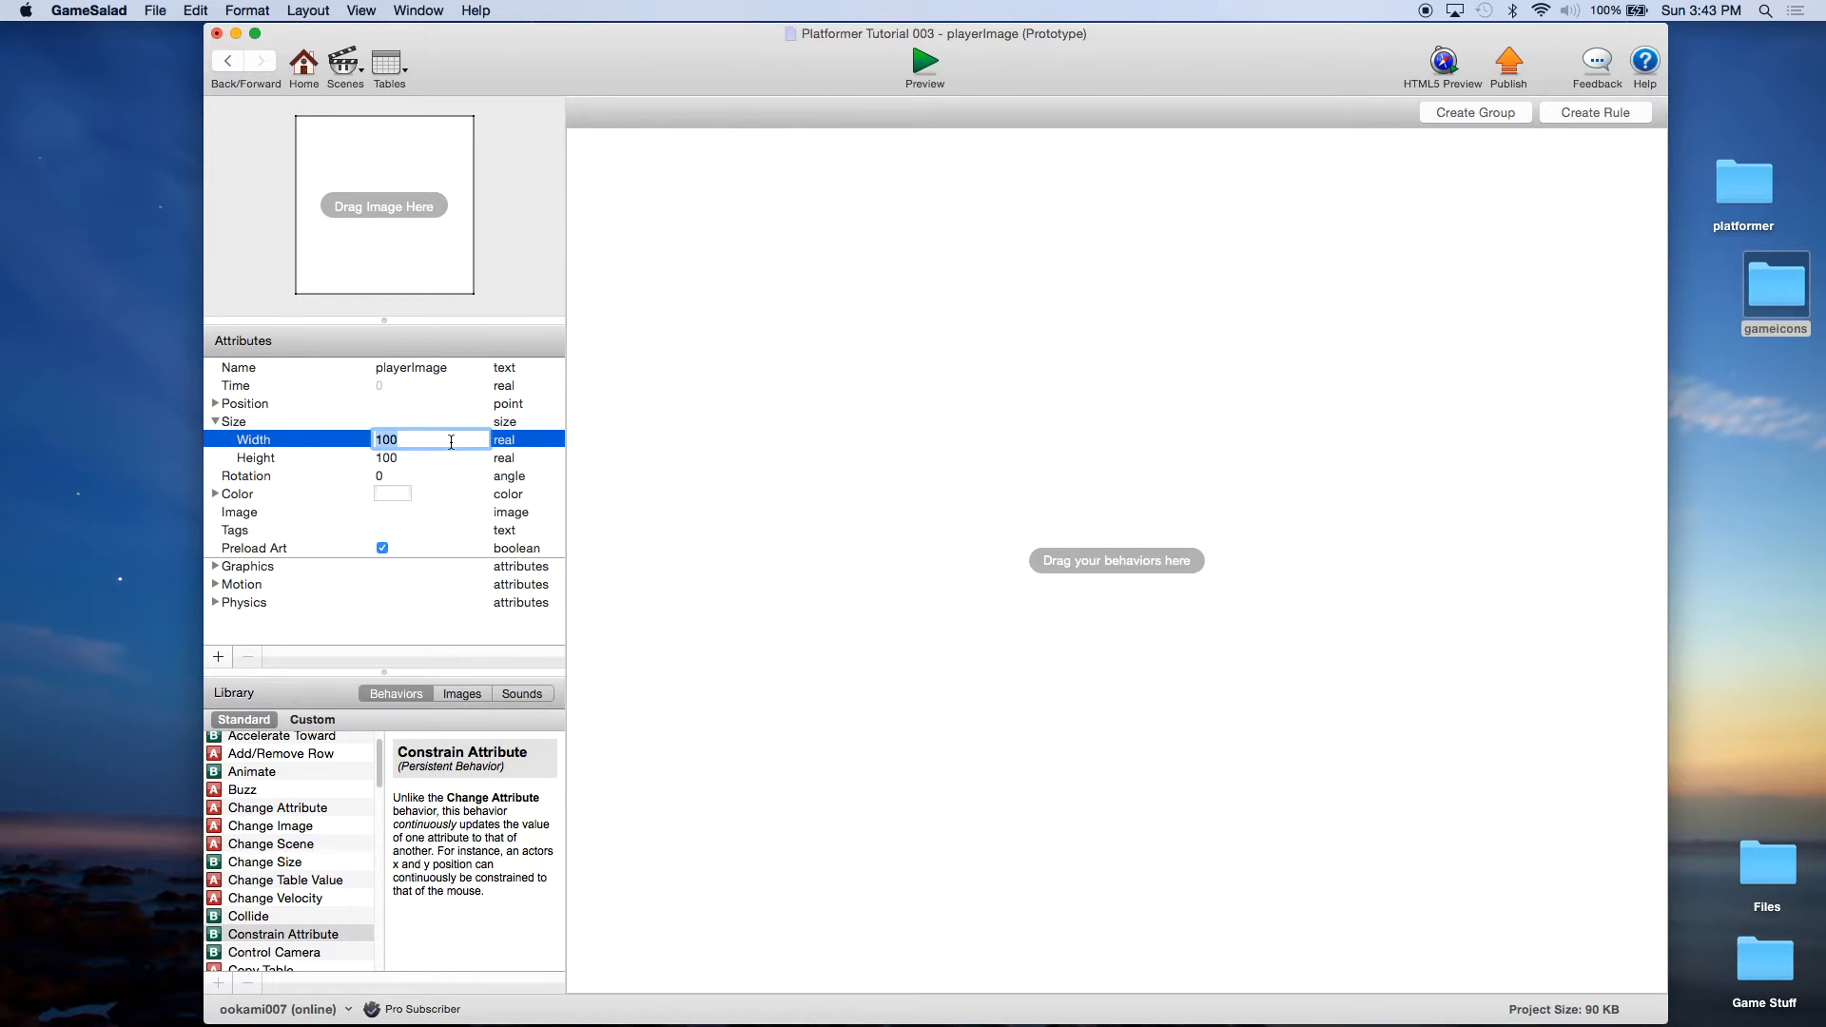
type("64")
key("Return")
left_click(380, 457)
left_click(417, 456)
type("128")
left_click(402, 442)
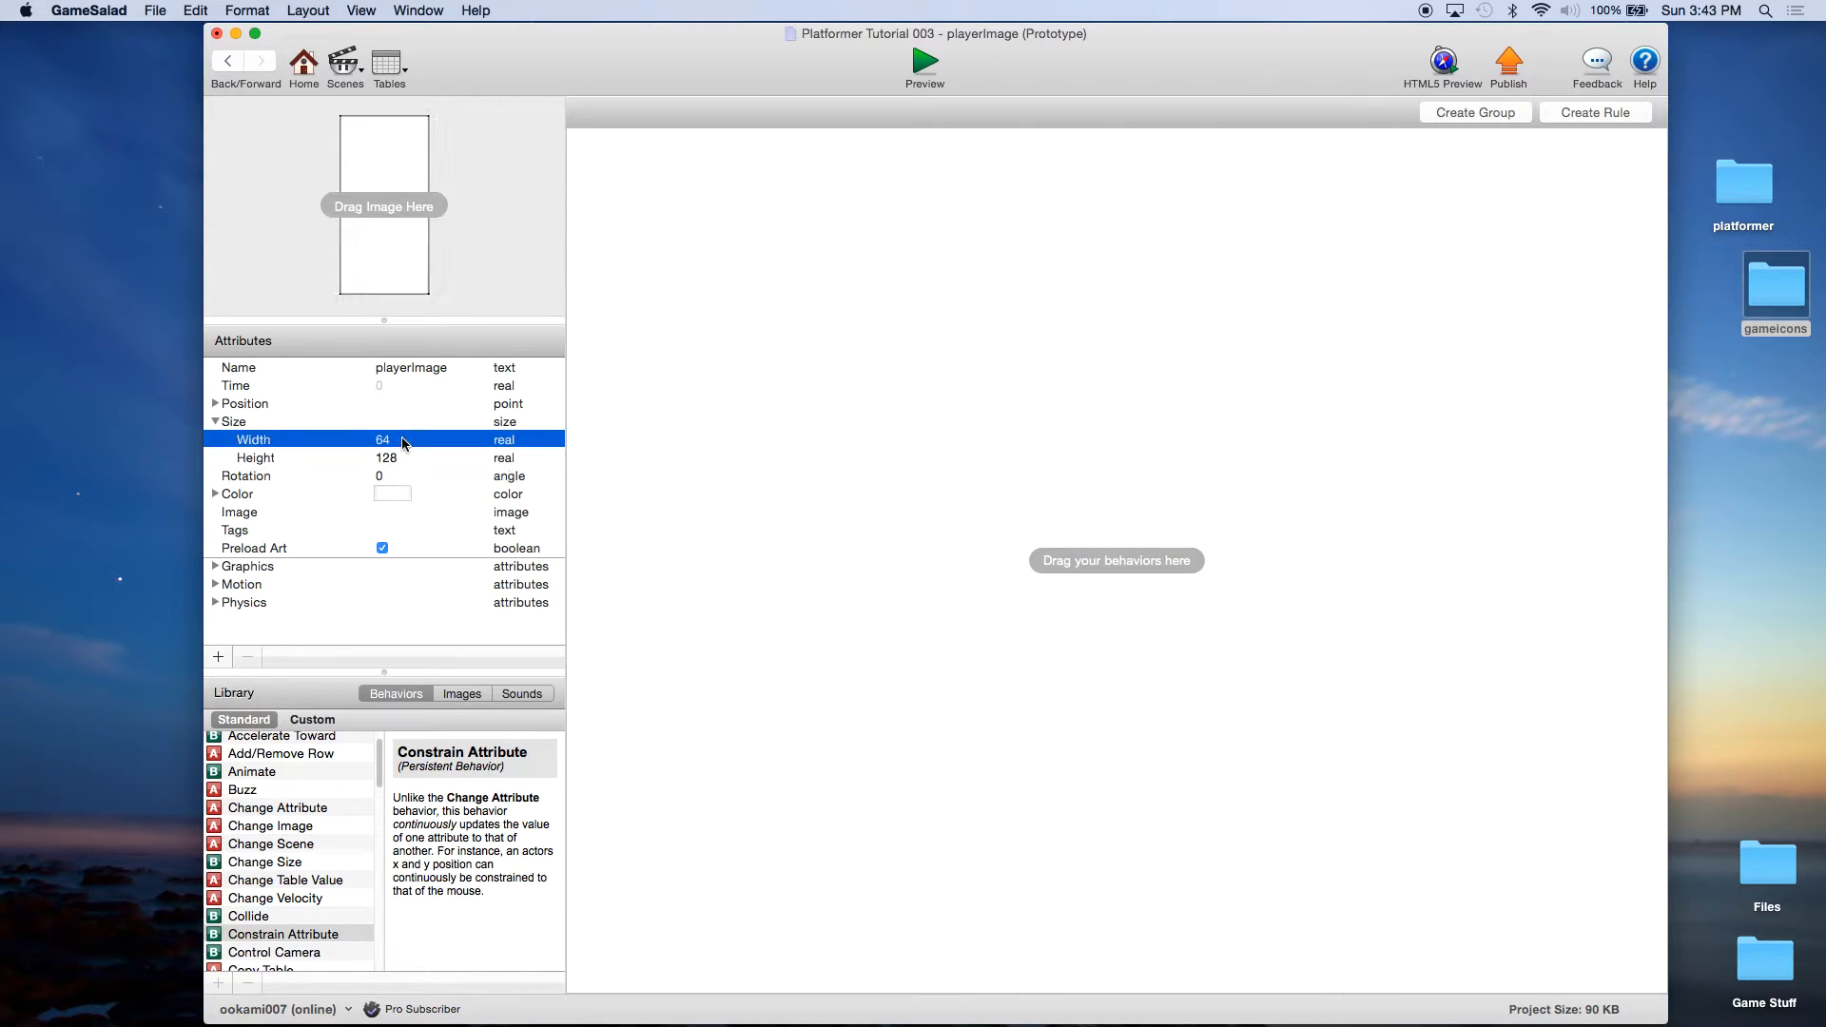
Assign alienBeige_front.png from the platformer folder's Players/128x256/Beige subfolder as the playerImage actor's image.
double_click(1744, 185)
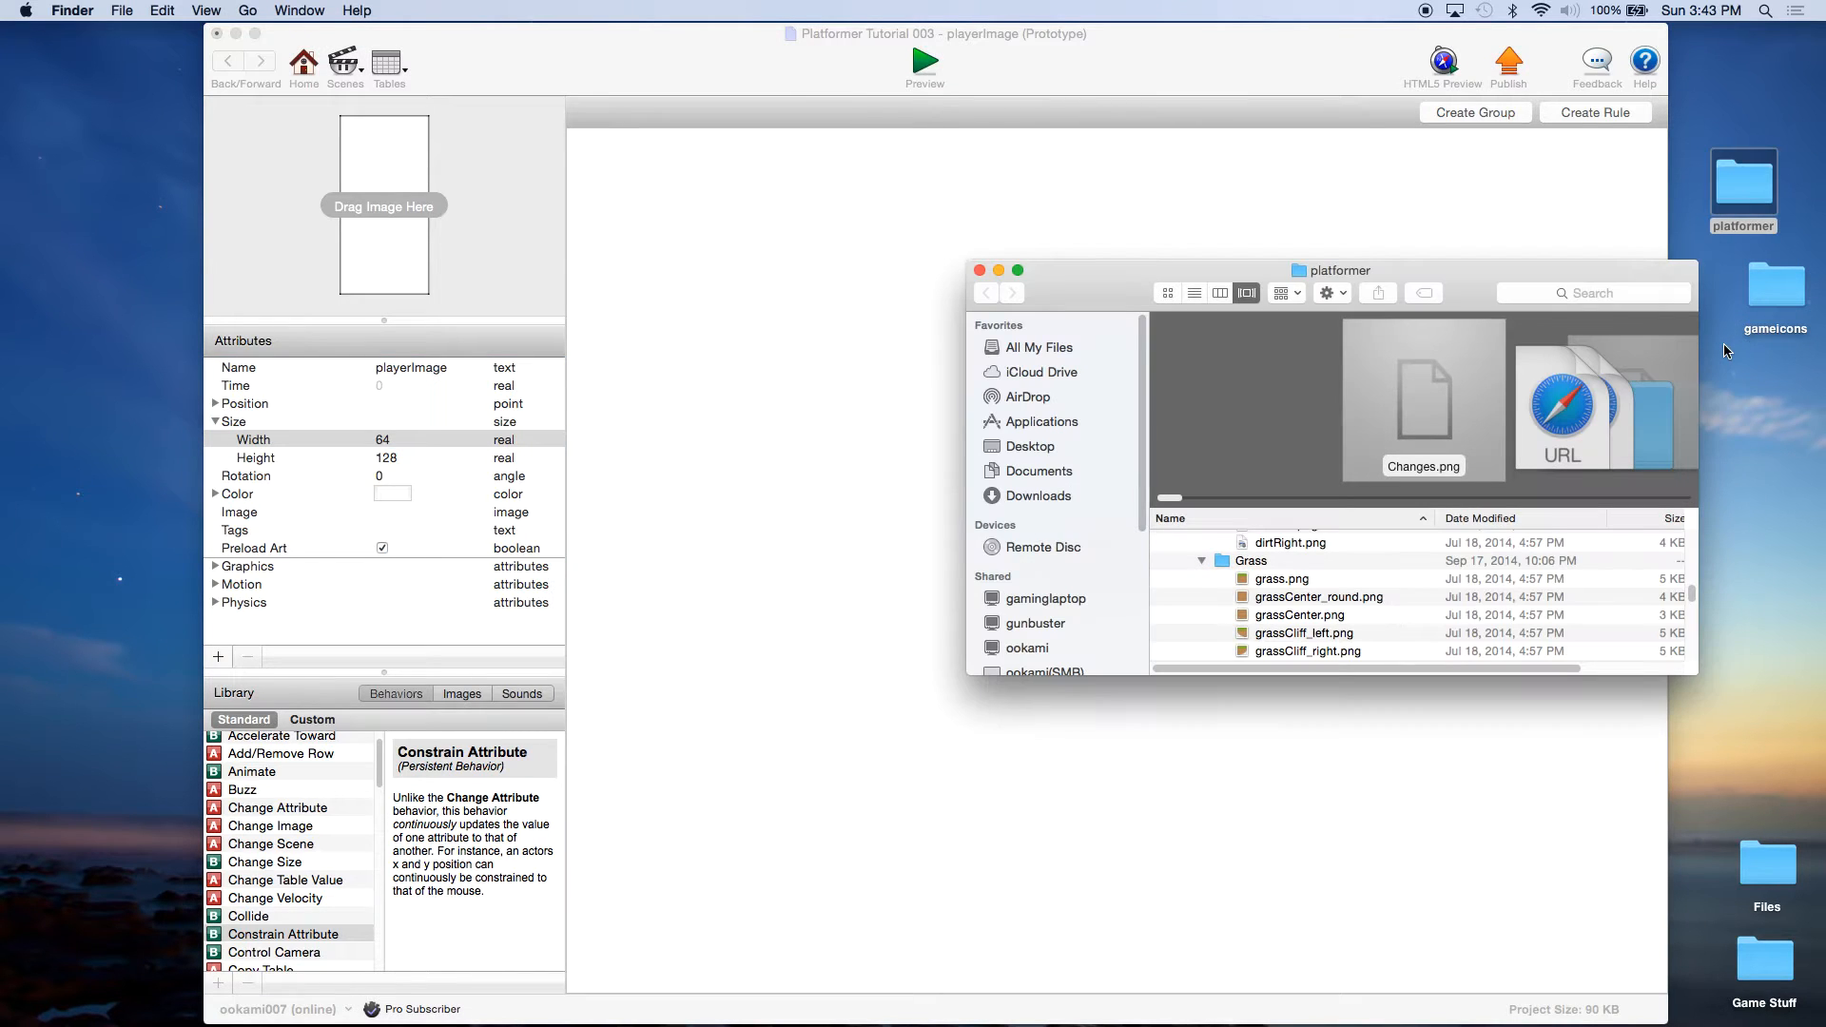
scroll(1243, 575, "down", 2)
scroll(1243, 575, "down", 10)
scroll(1245, 574, "up", 3)
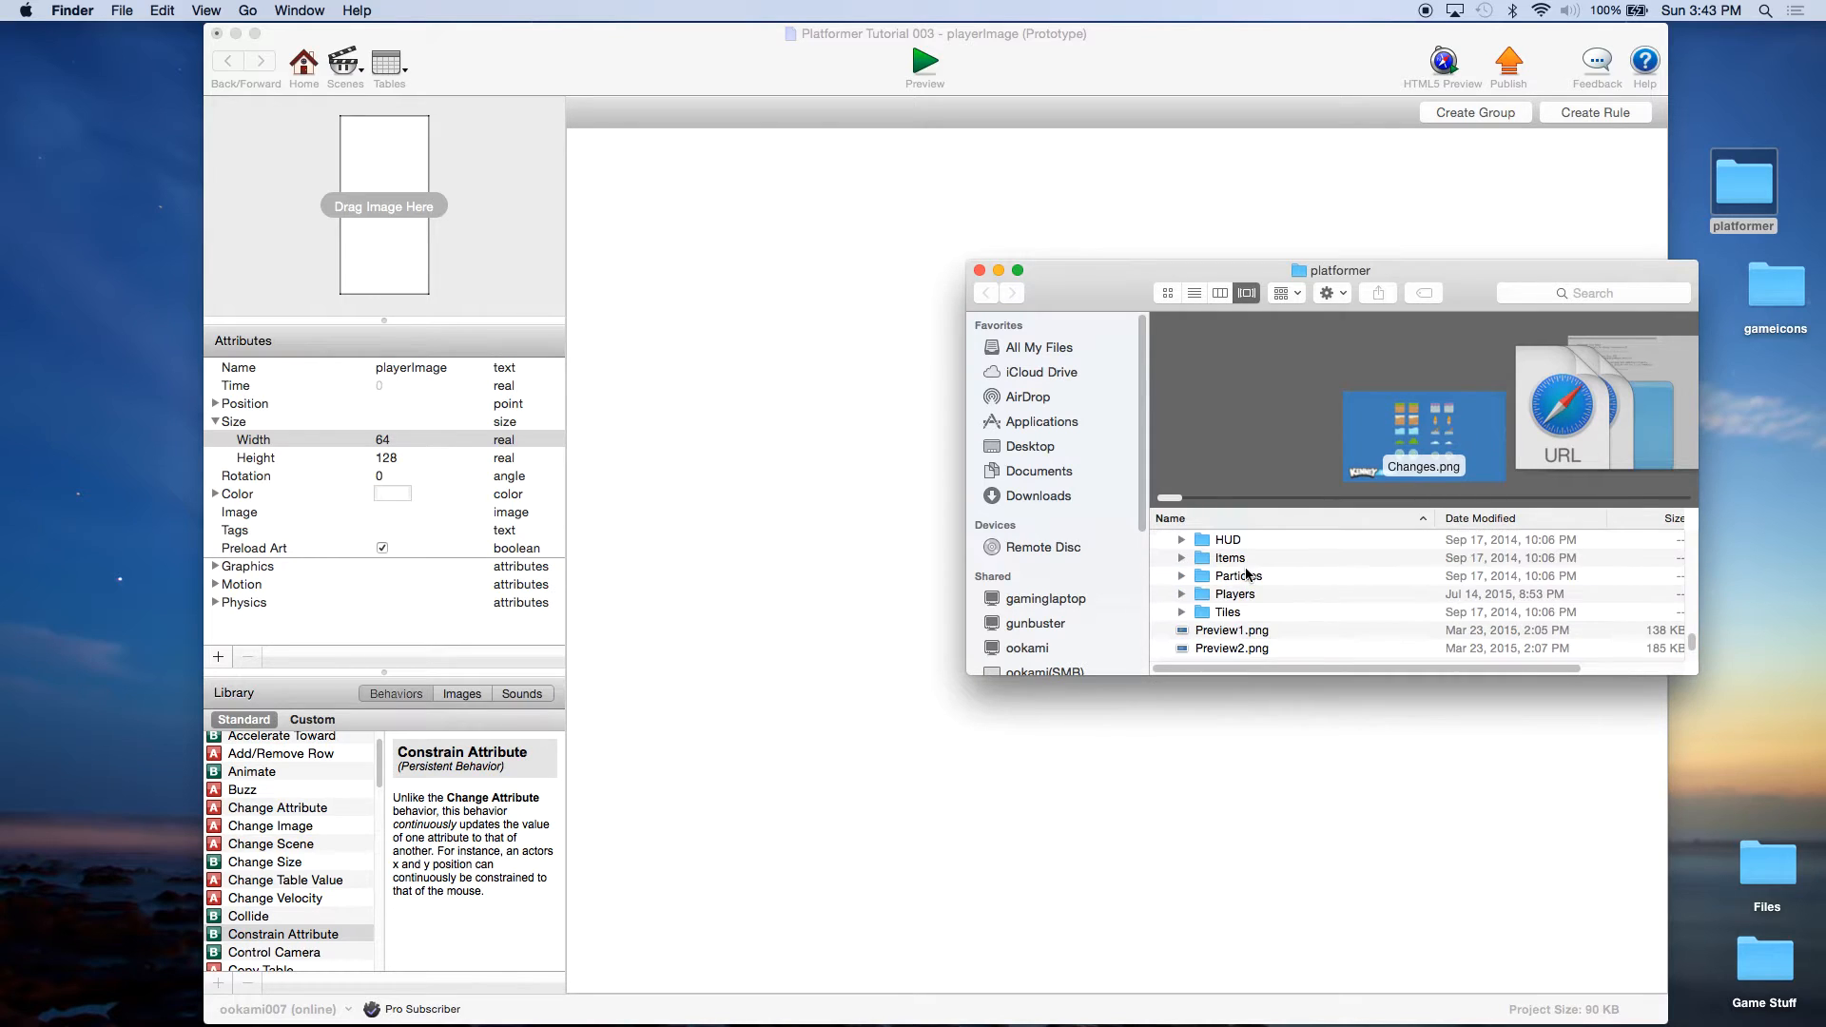
left_click(1182, 621)
scroll(1274, 623, "down", 2)
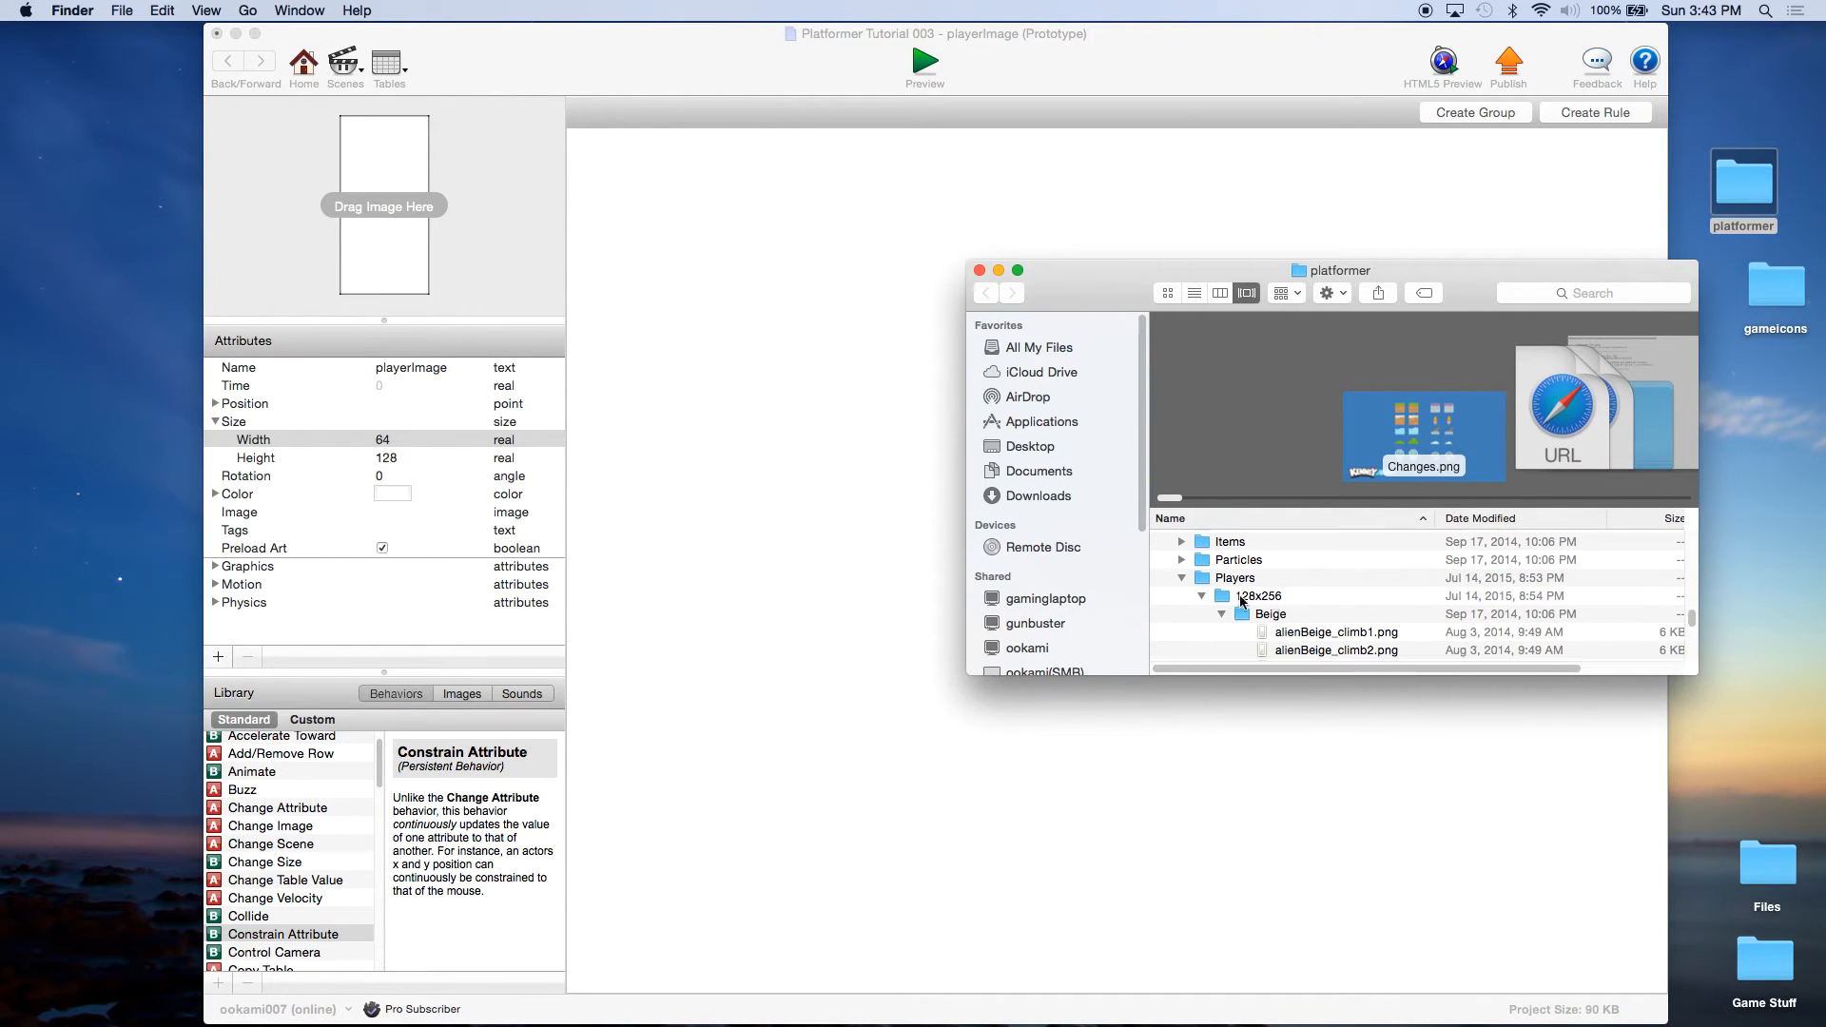
scroll(1308, 602, "down", 1)
scroll(1308, 602, "down", 6)
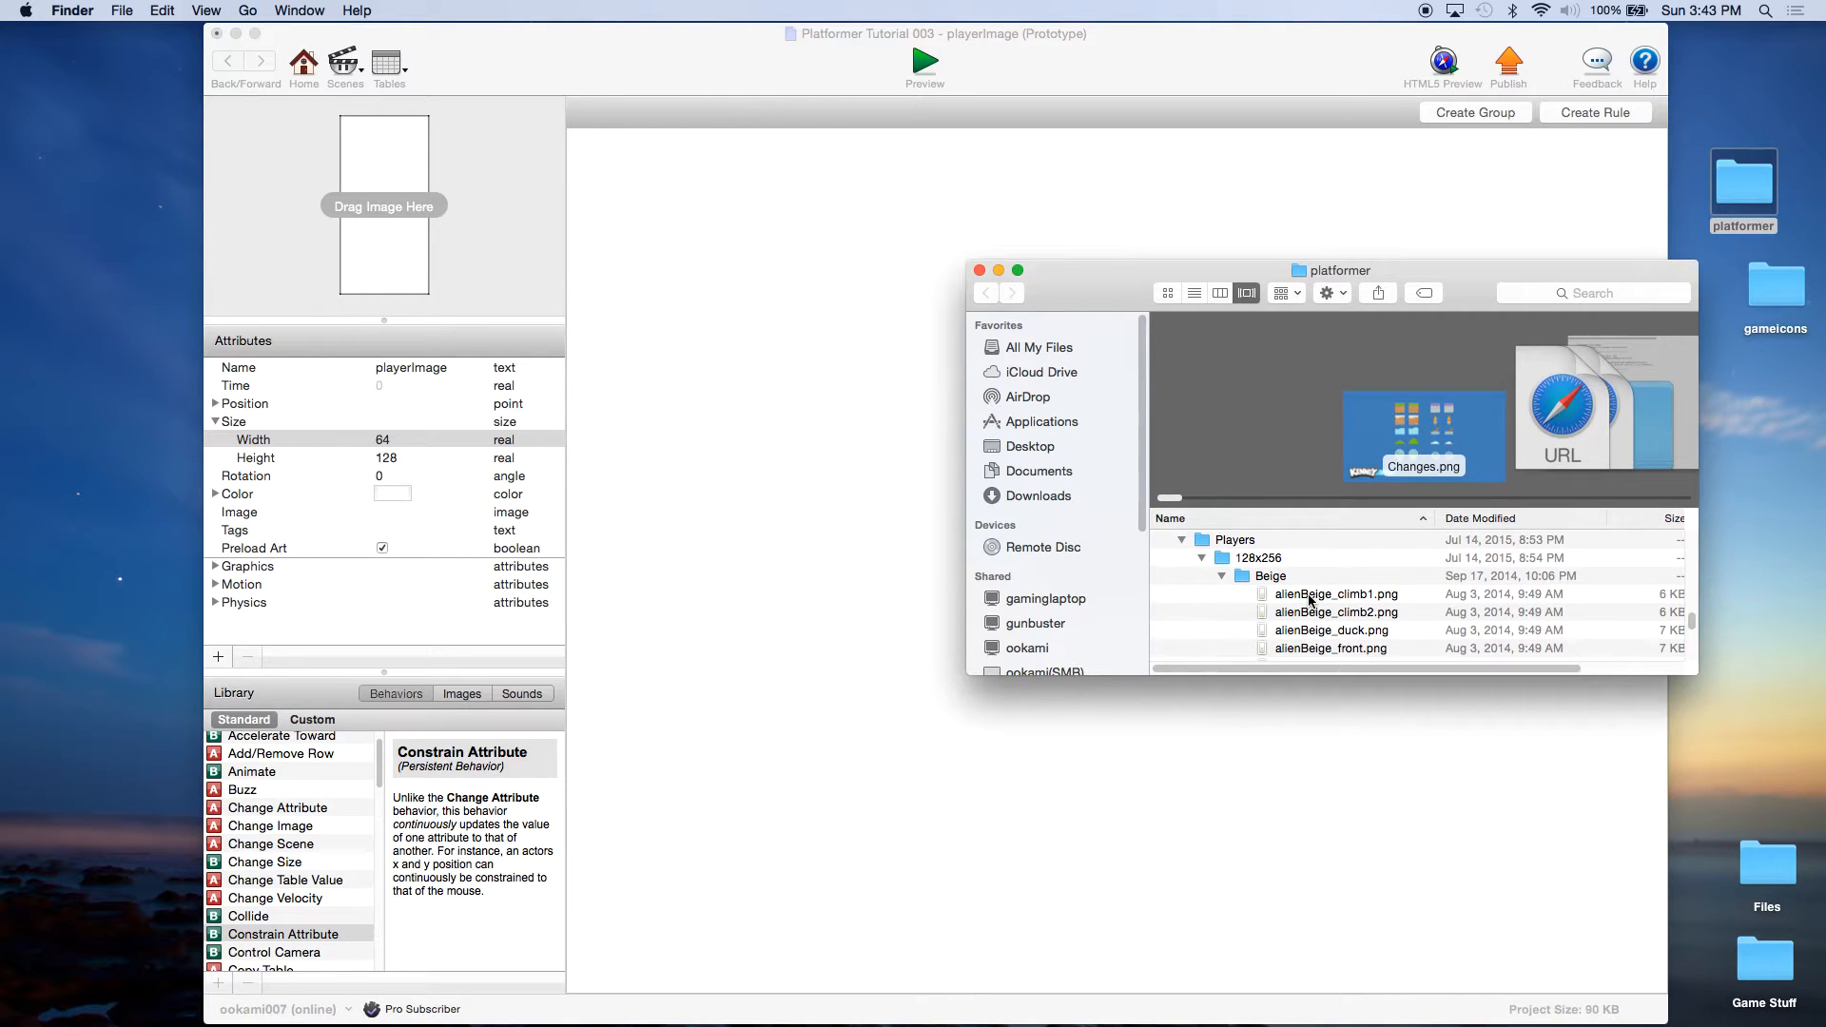
scroll(1309, 598, "down", 2)
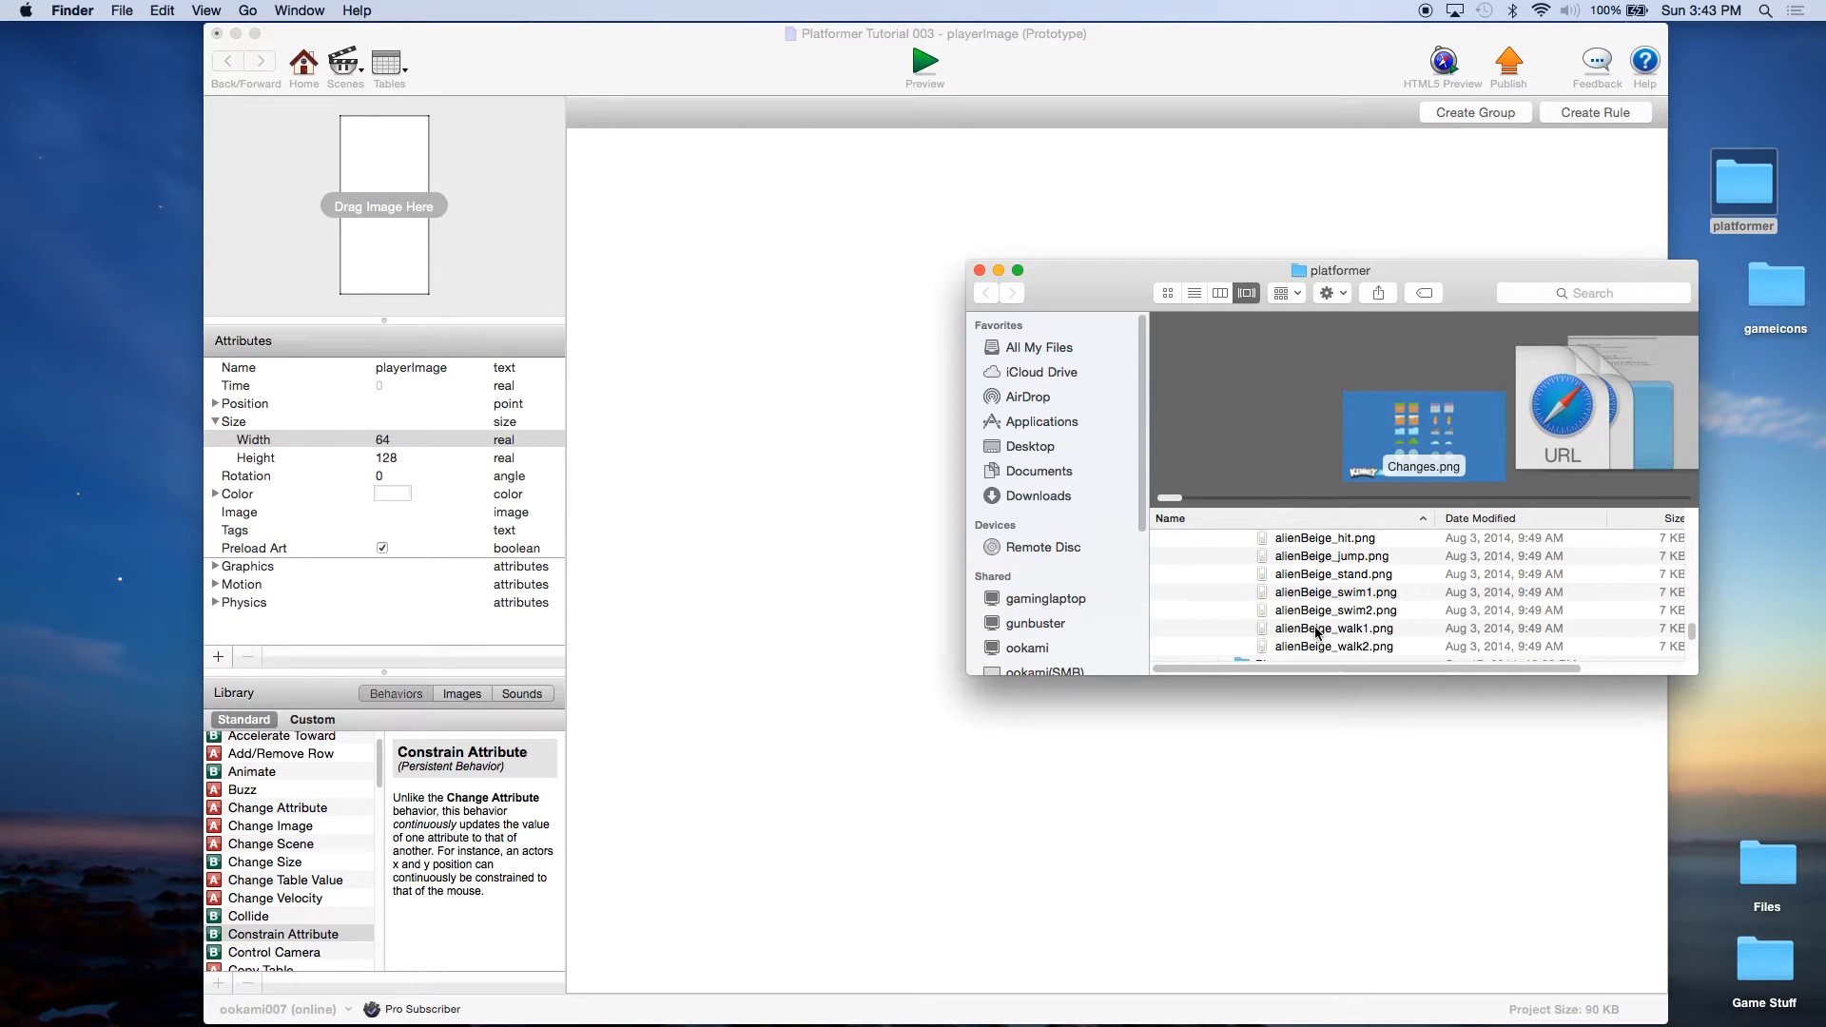
scroll(1325, 599, "up", 3)
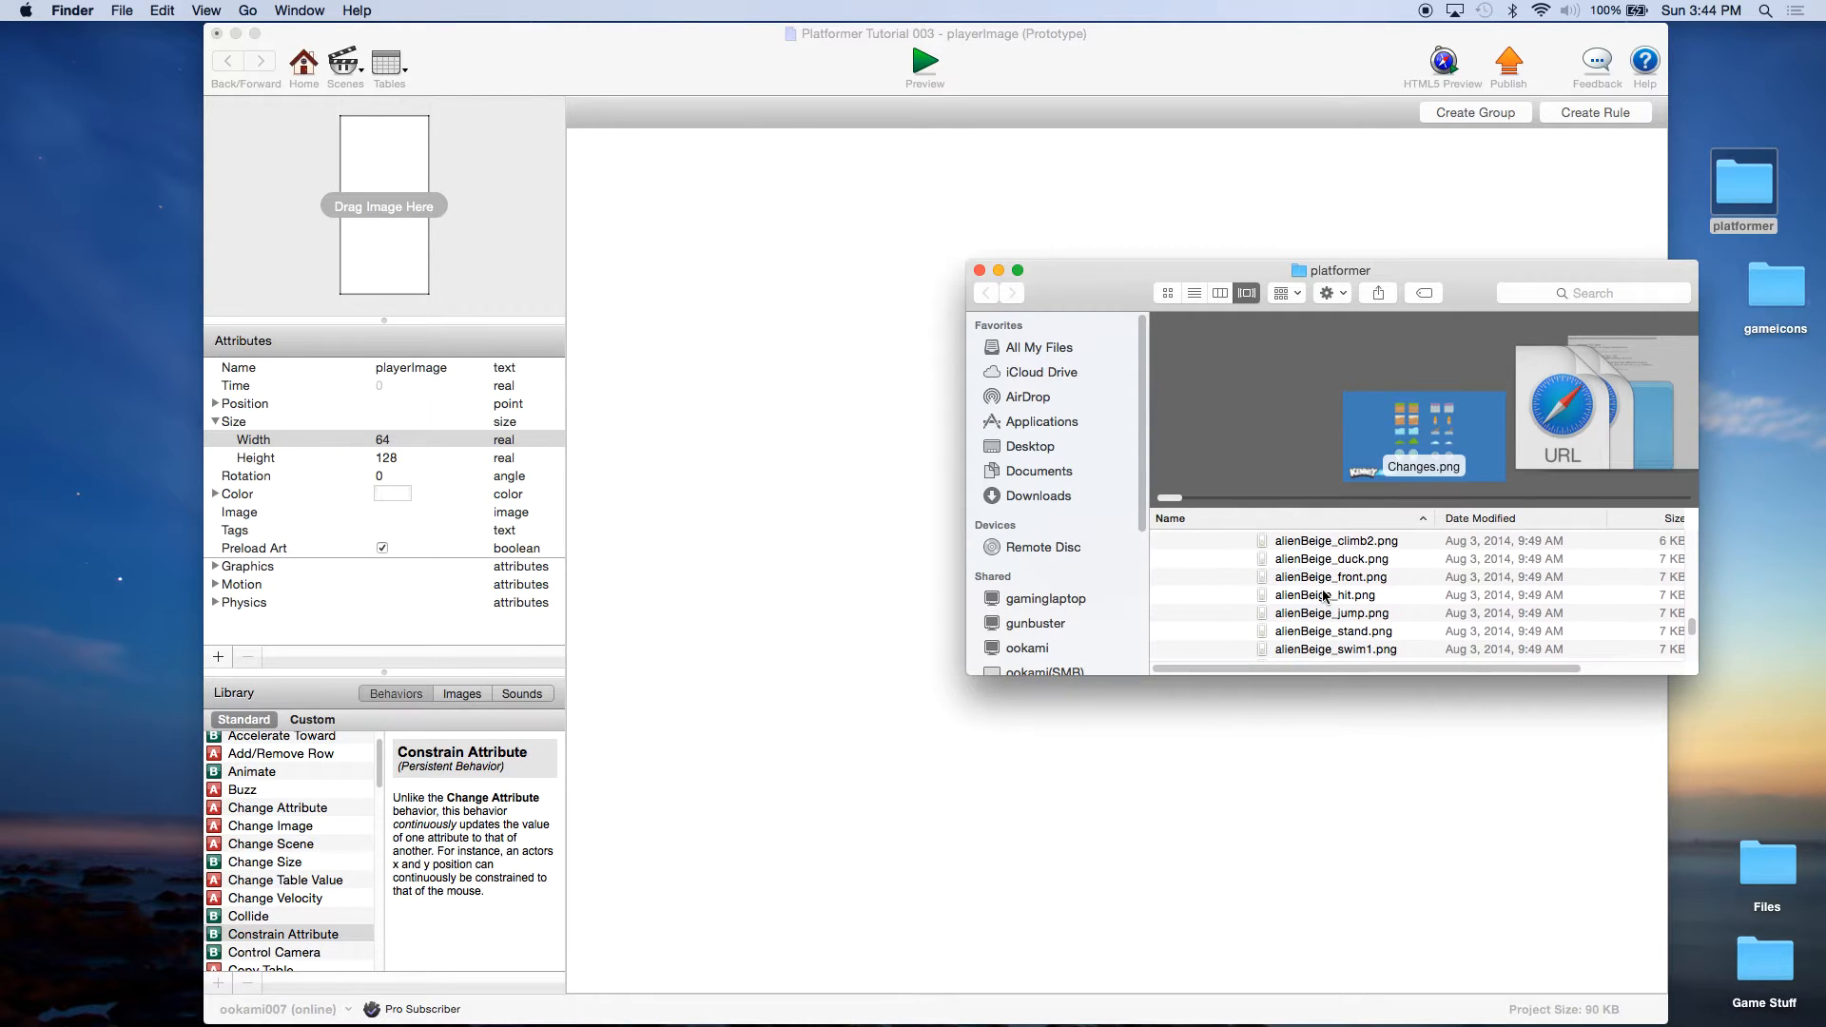
left_click_drag(1295, 577, 416, 246)
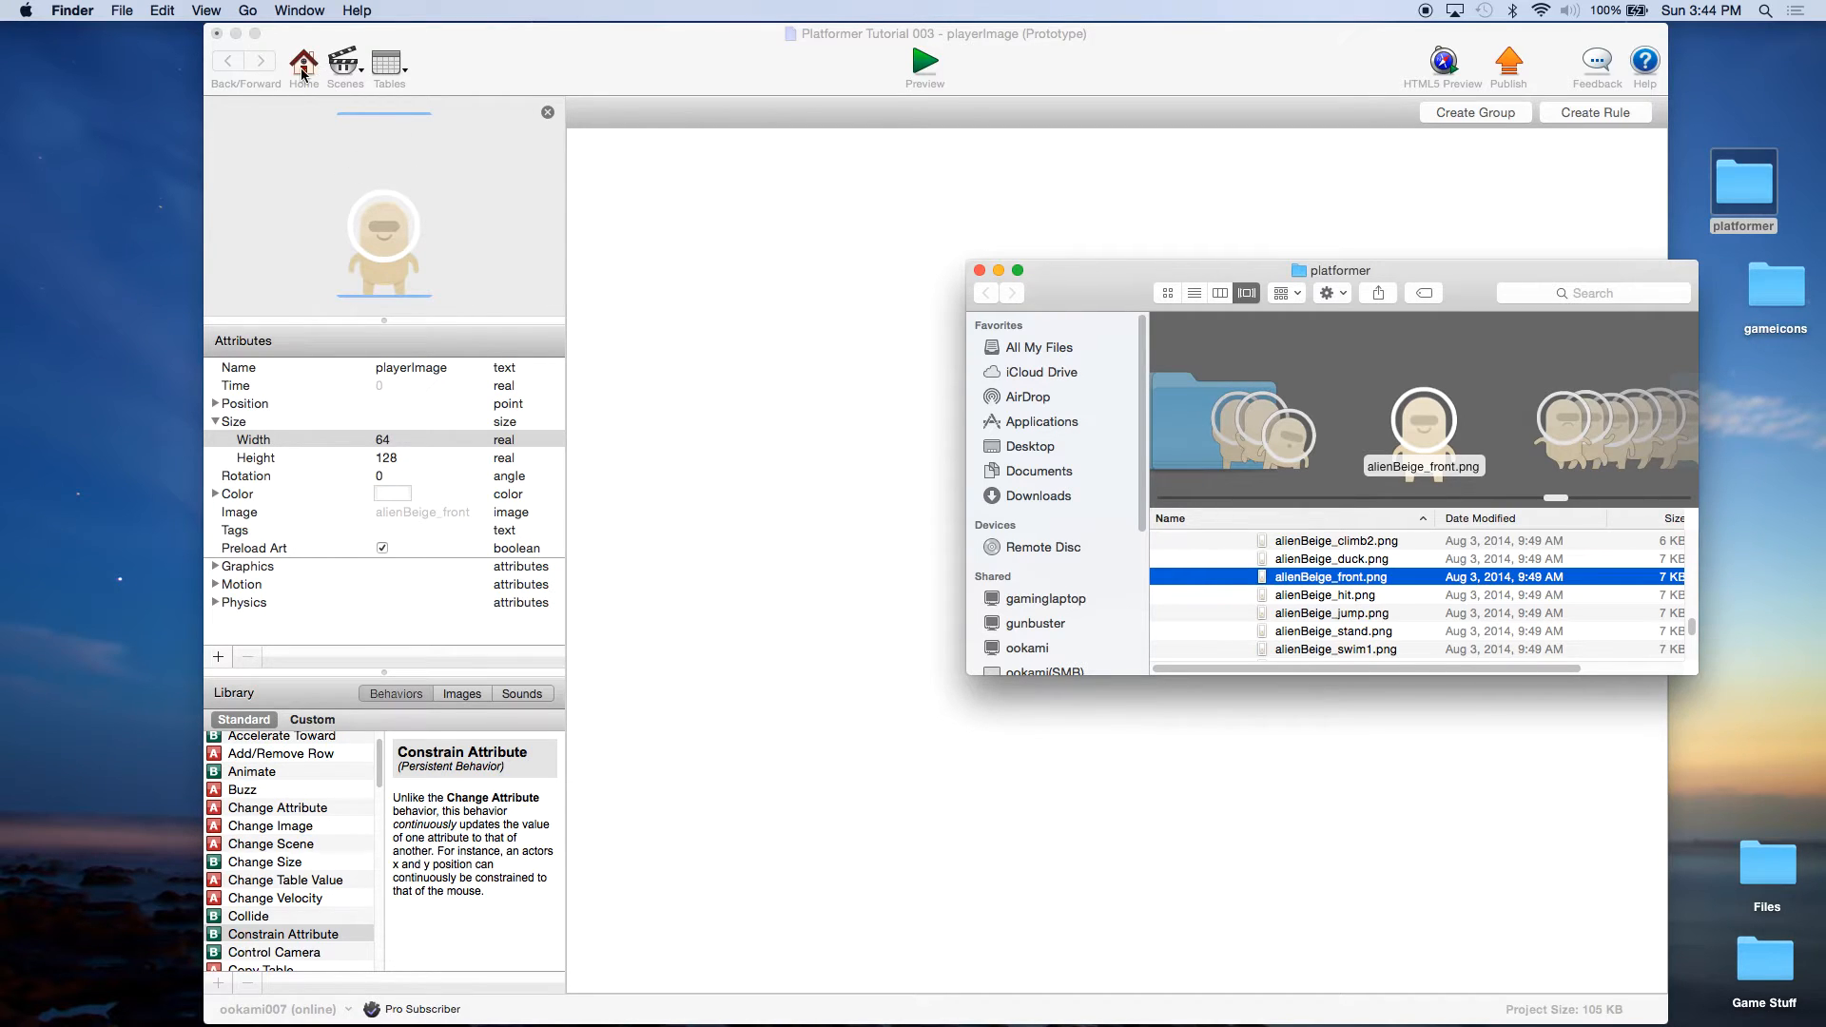
left_click(895, 242)
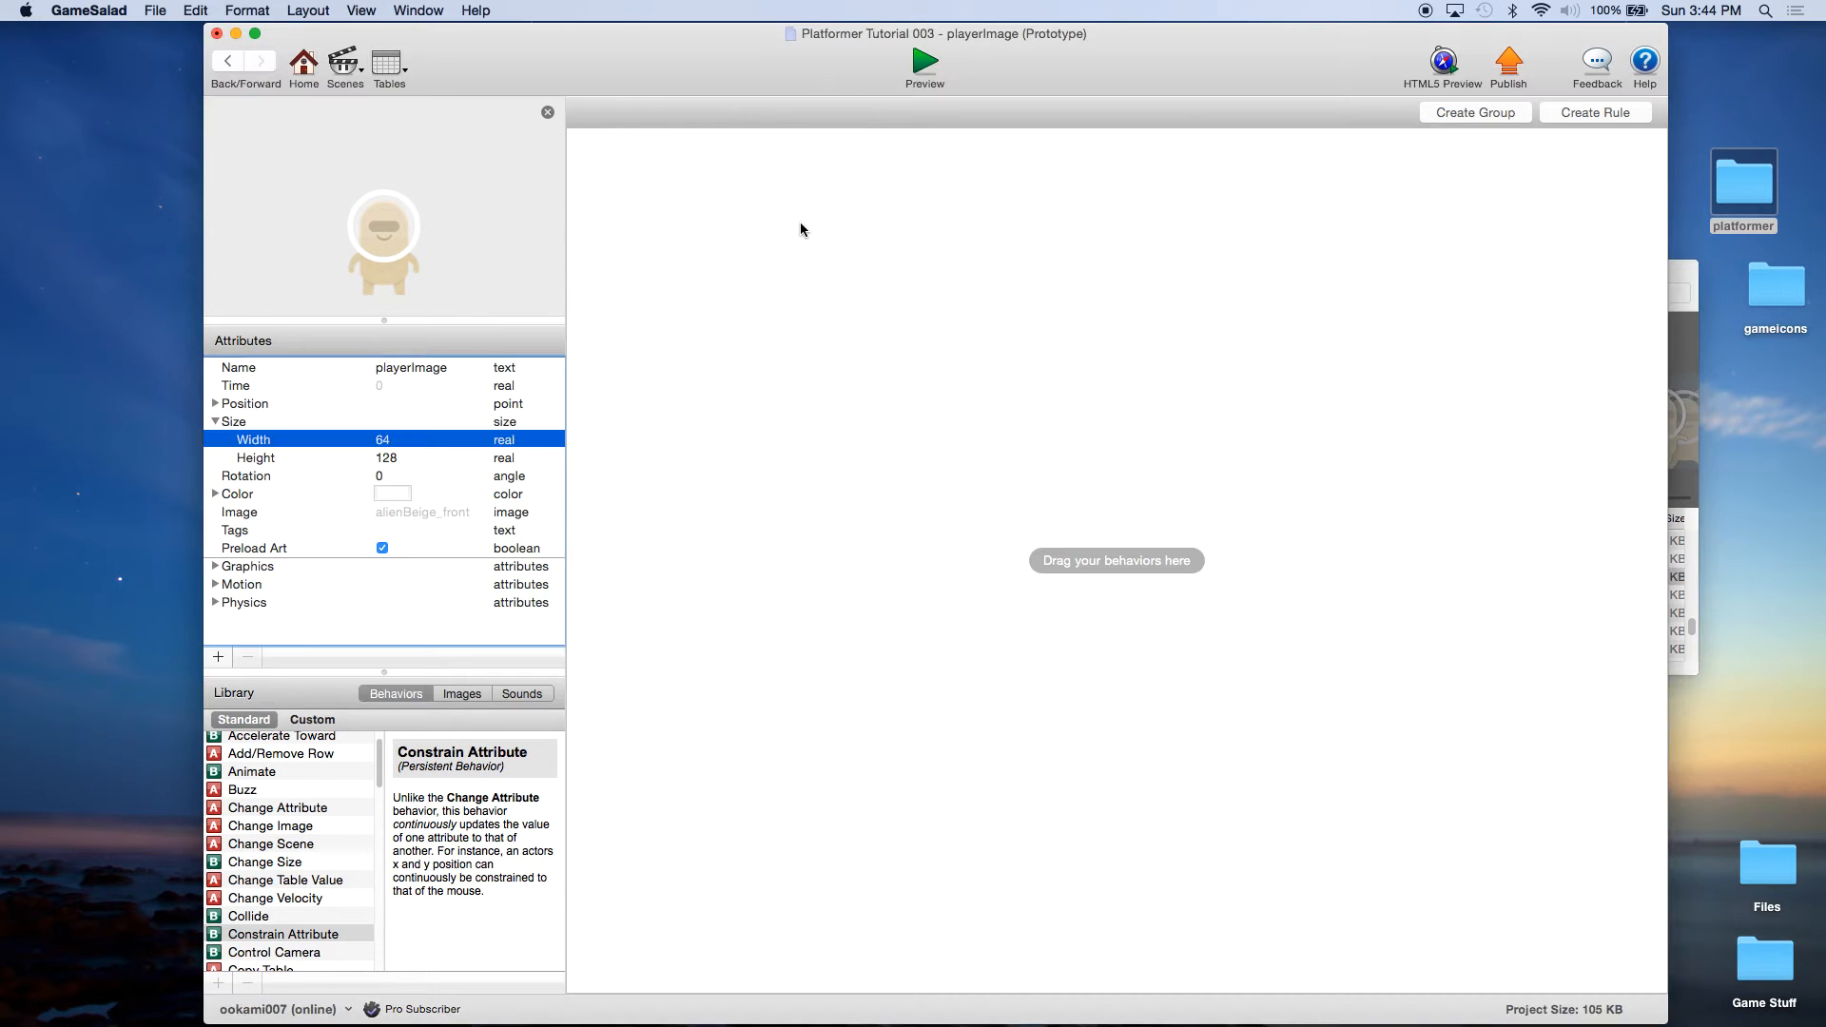
Open the Initial Scene and place a playerImage instance on the upper platform near the green player.
left_click(304, 64)
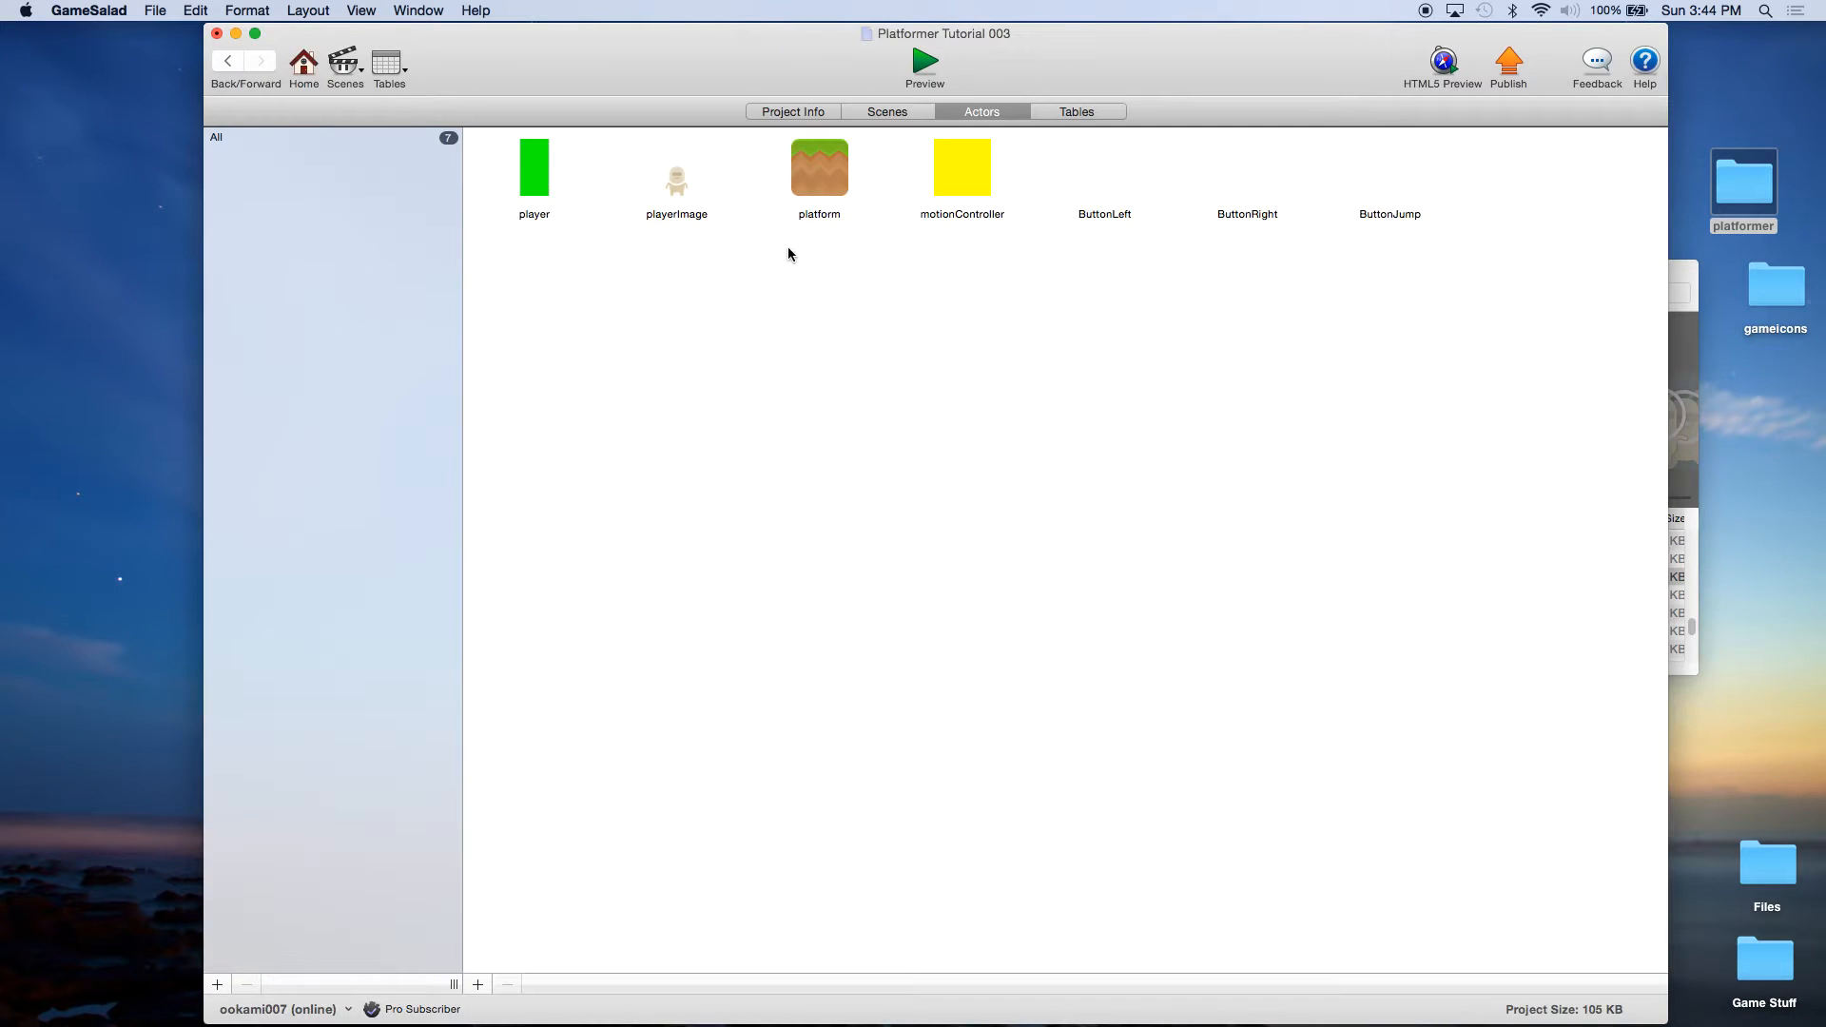
left_click(876, 116)
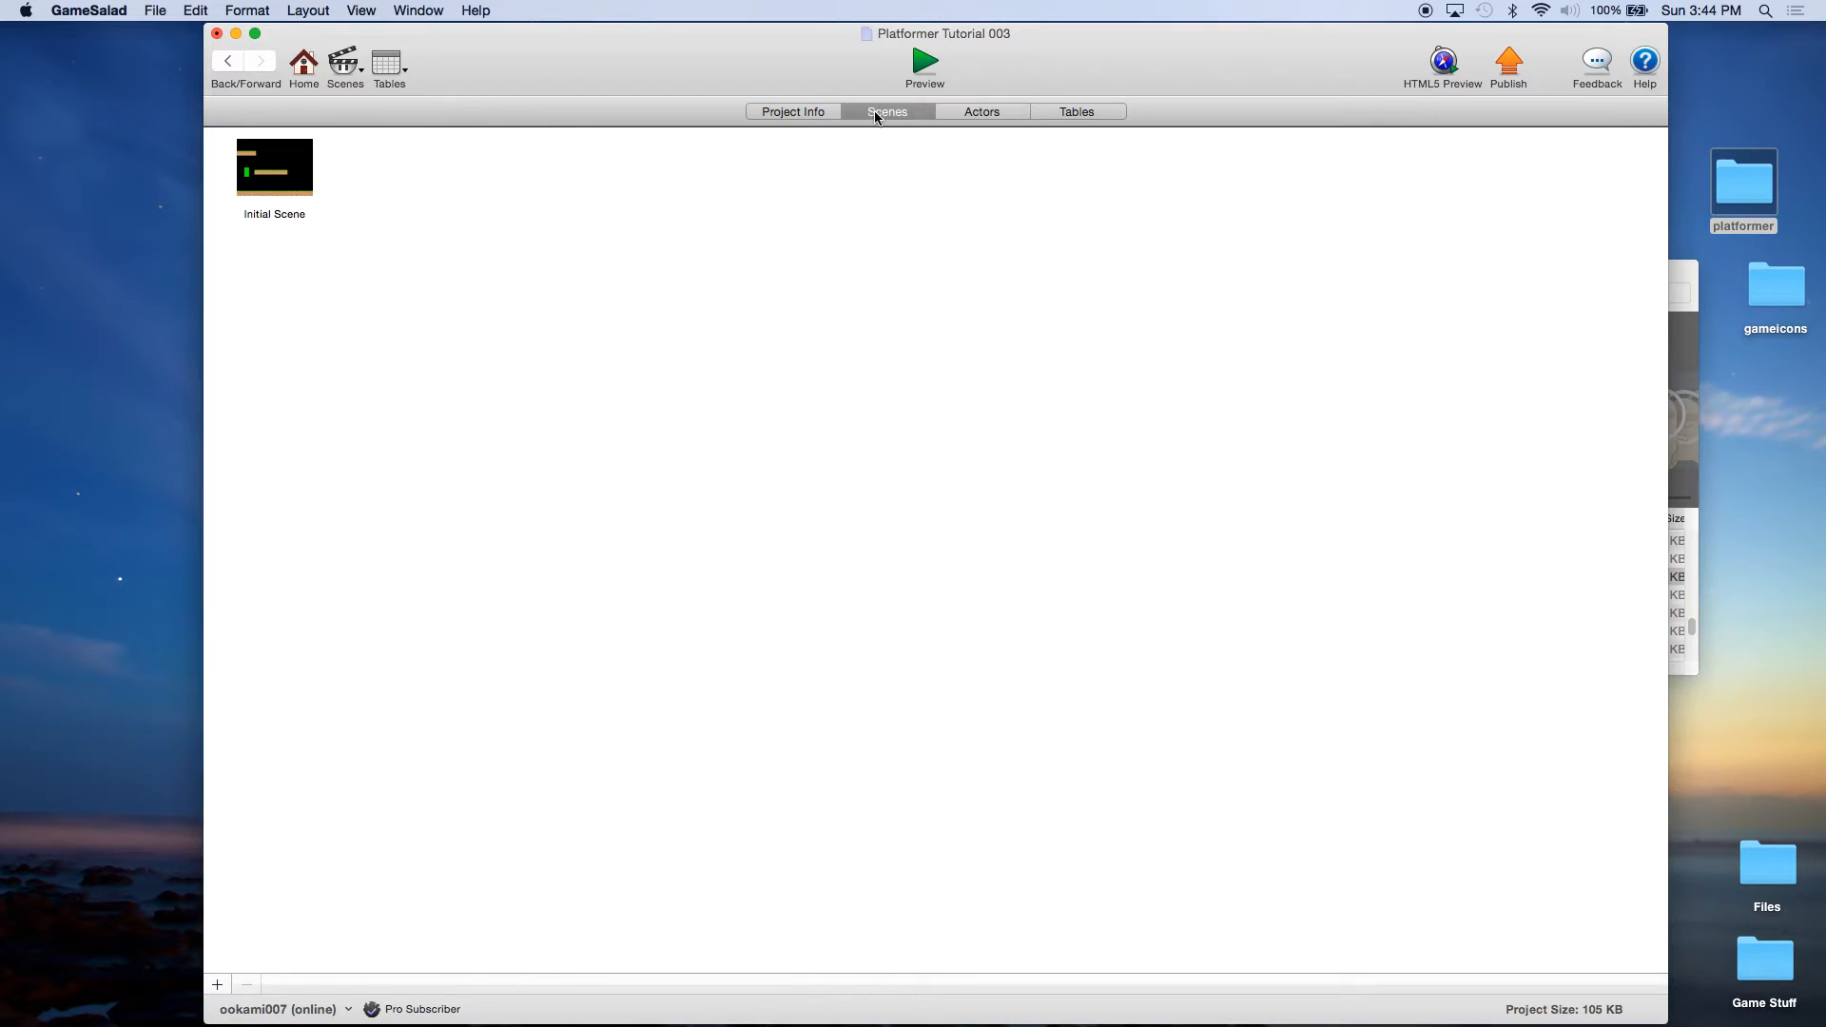
double_click(273, 180)
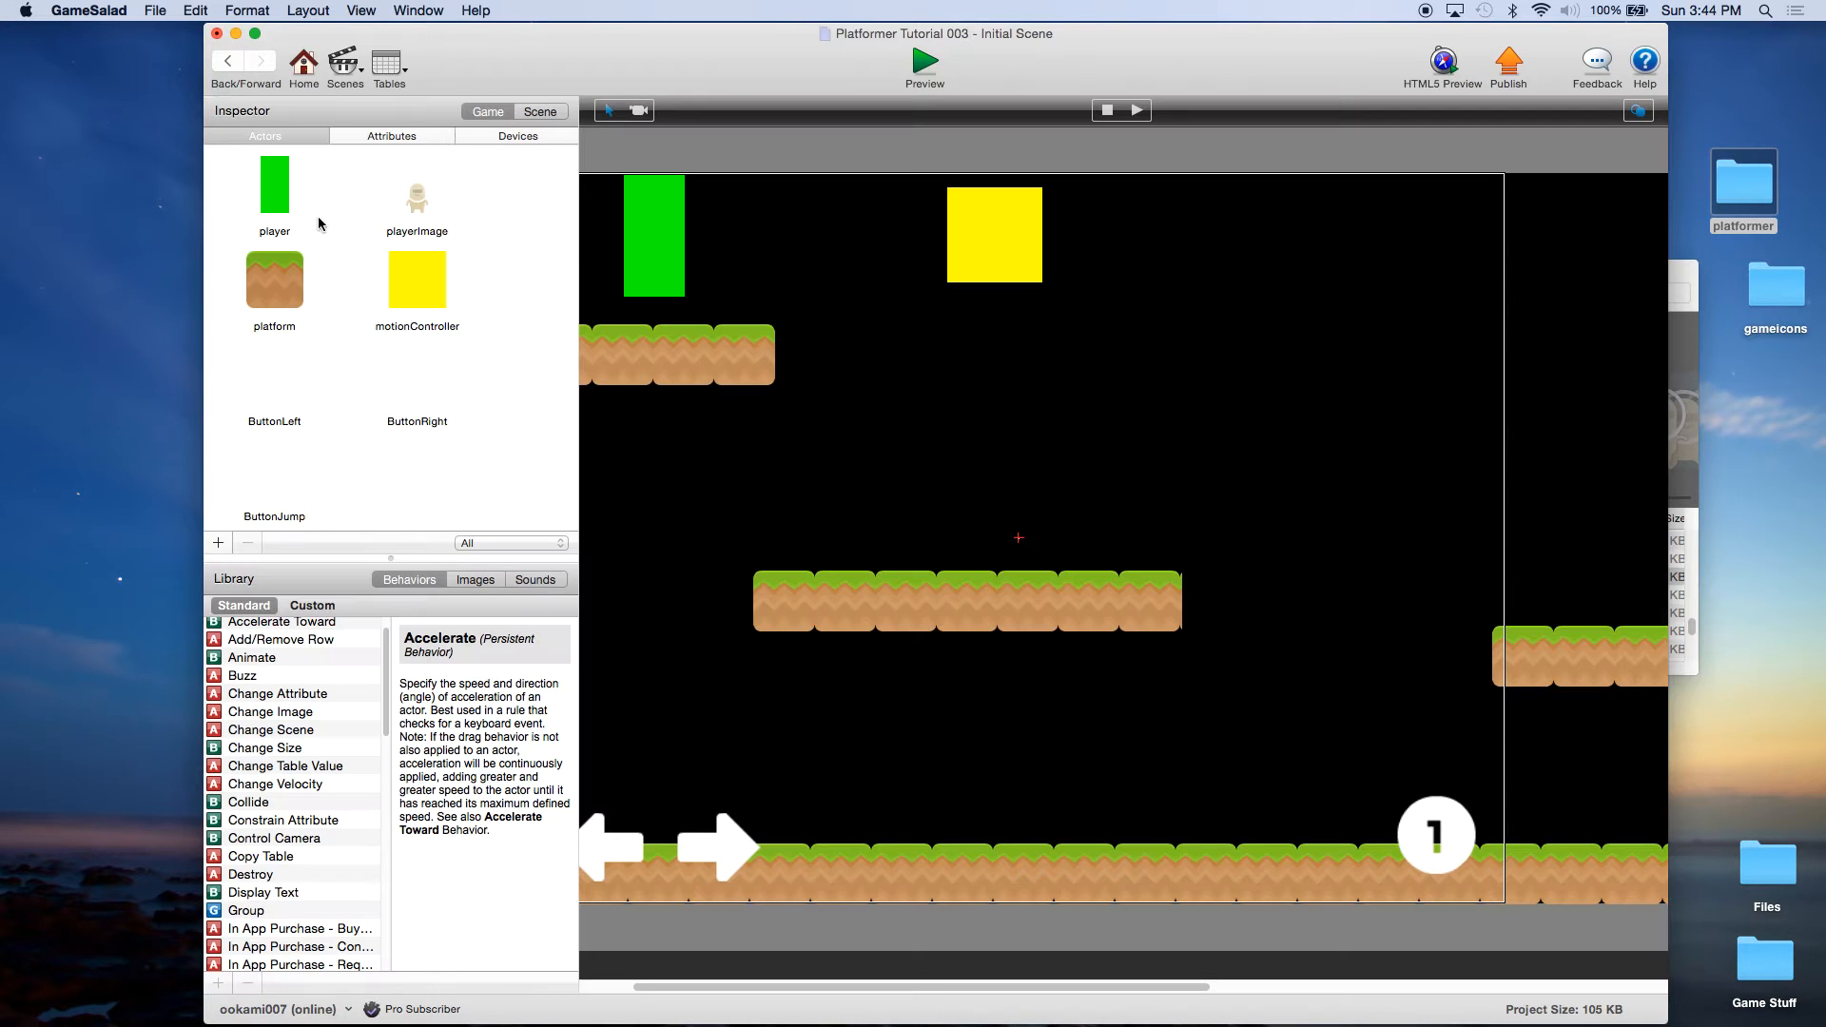
left_click(416, 200)
left_click_drag(415, 199, 758, 312)
Move the green player instance behind the alien image and shrink it to about 36 by 70 to match the alien's body.
left_click(648, 258)
left_click_drag(648, 258, 762, 269)
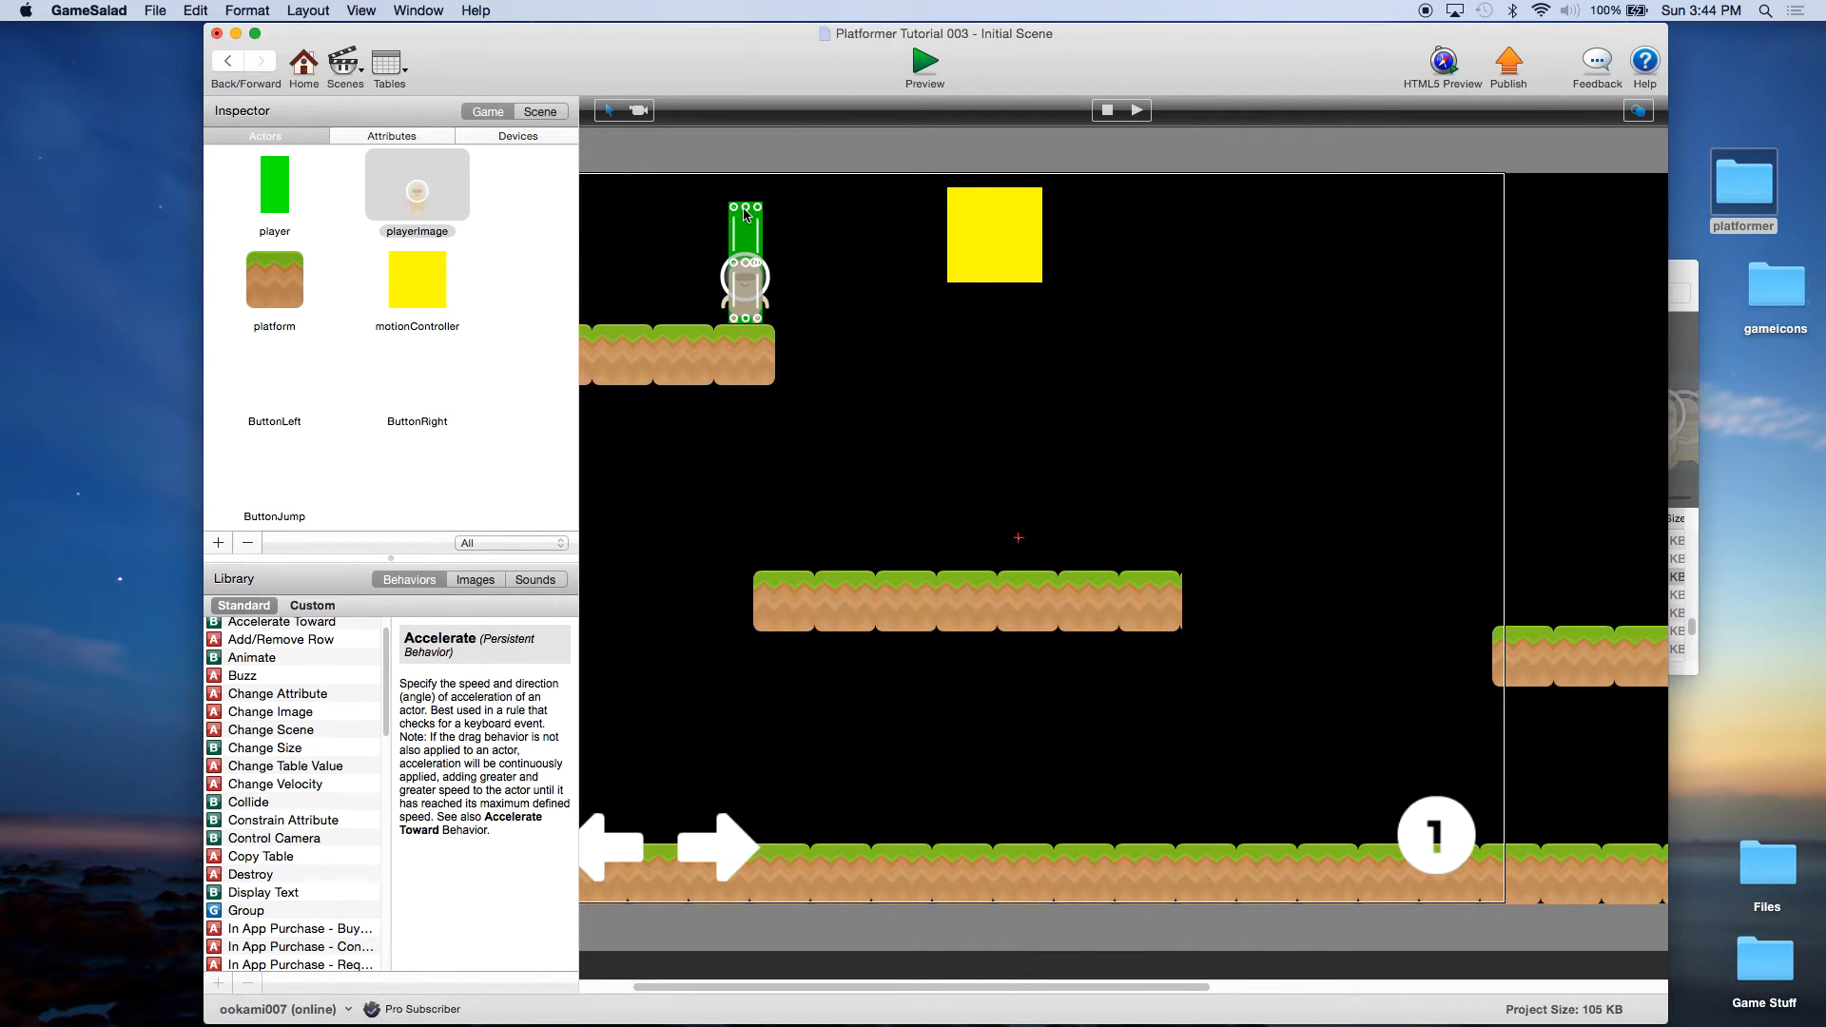
left_click_drag(746, 214, 738, 276)
double_click(742, 275)
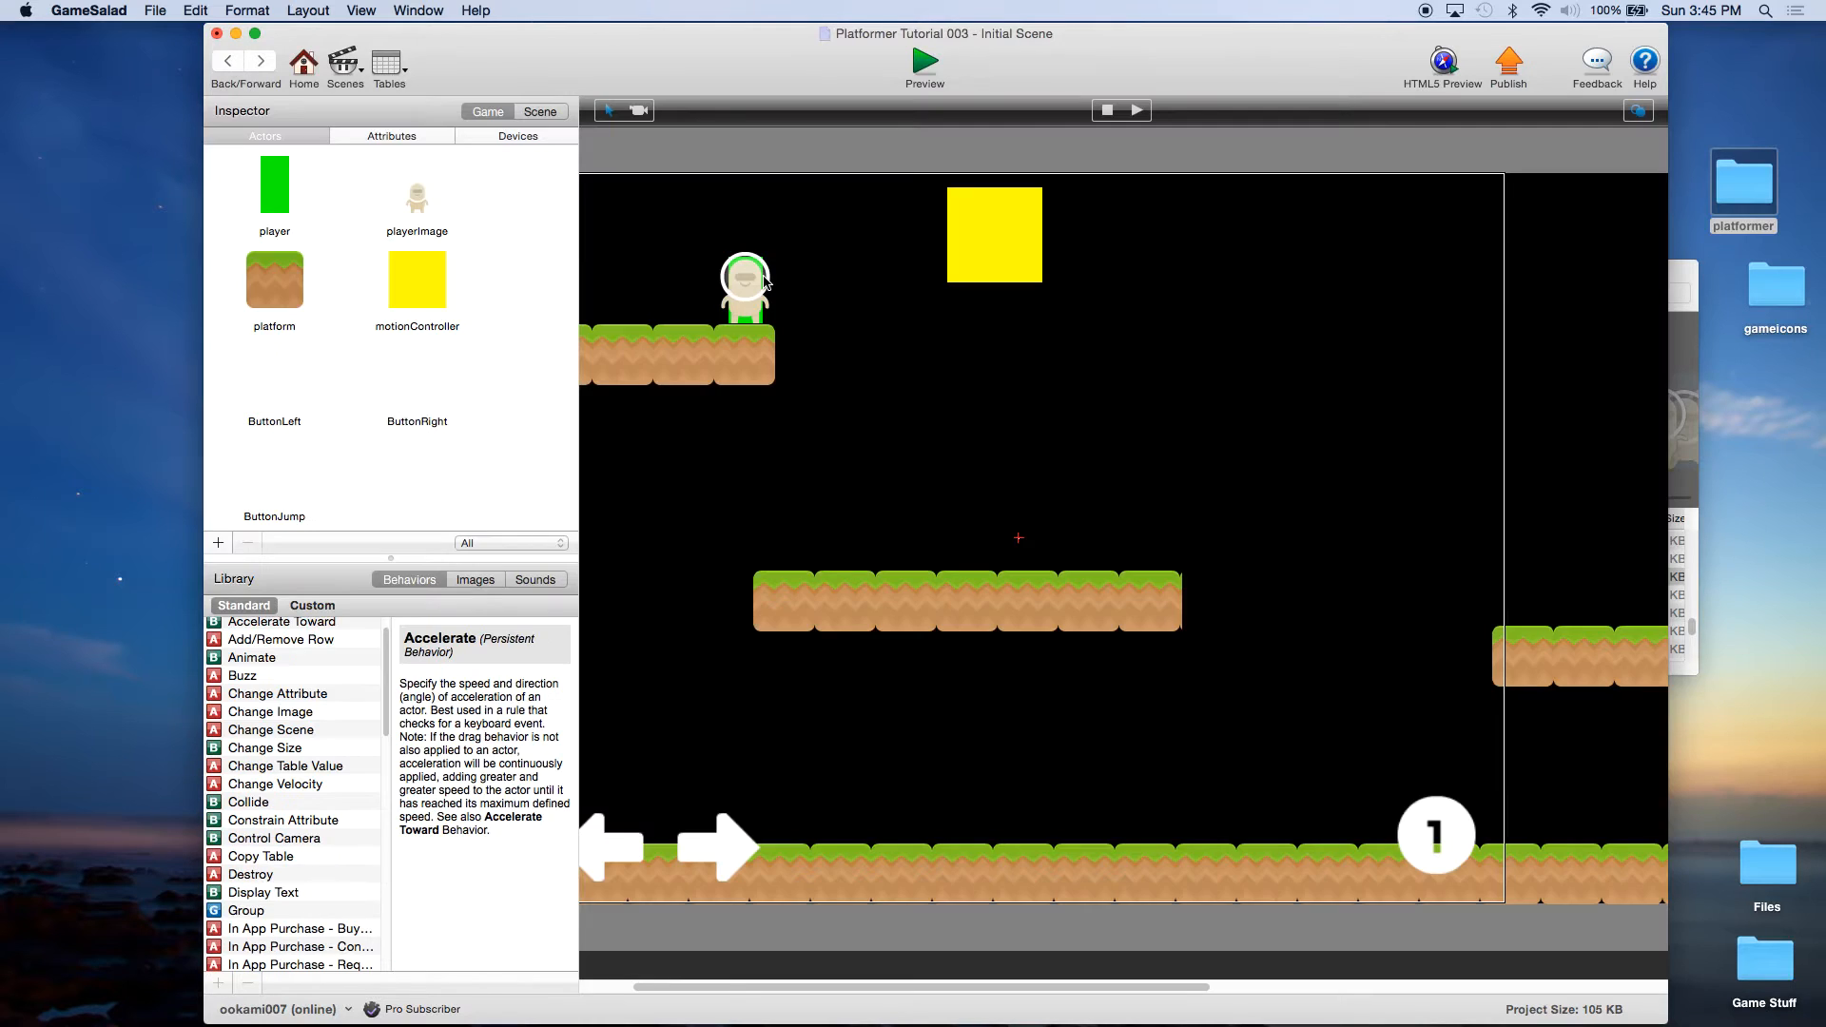
Move playerImage aside from the green player and open the player instance to check its width and height.
left_click(707, 284)
left_click_drag(707, 284, 668, 284)
left_click(746, 283)
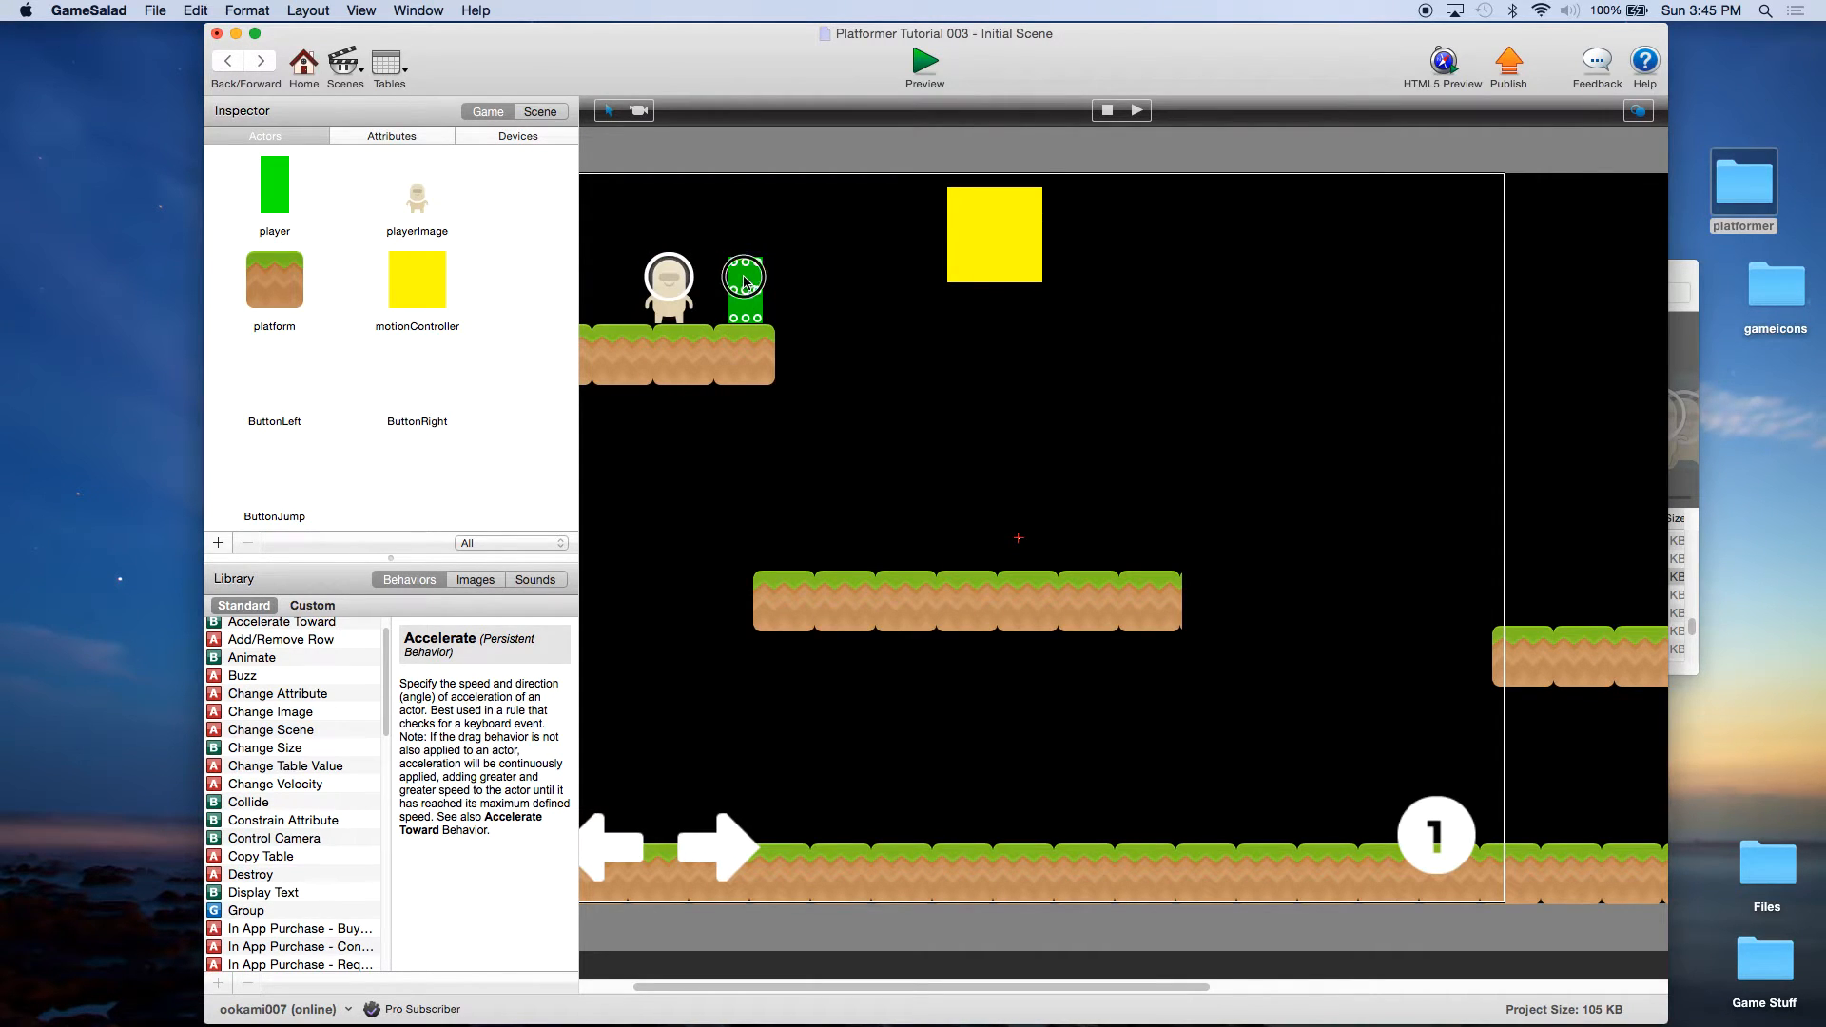
double_click(745, 282)
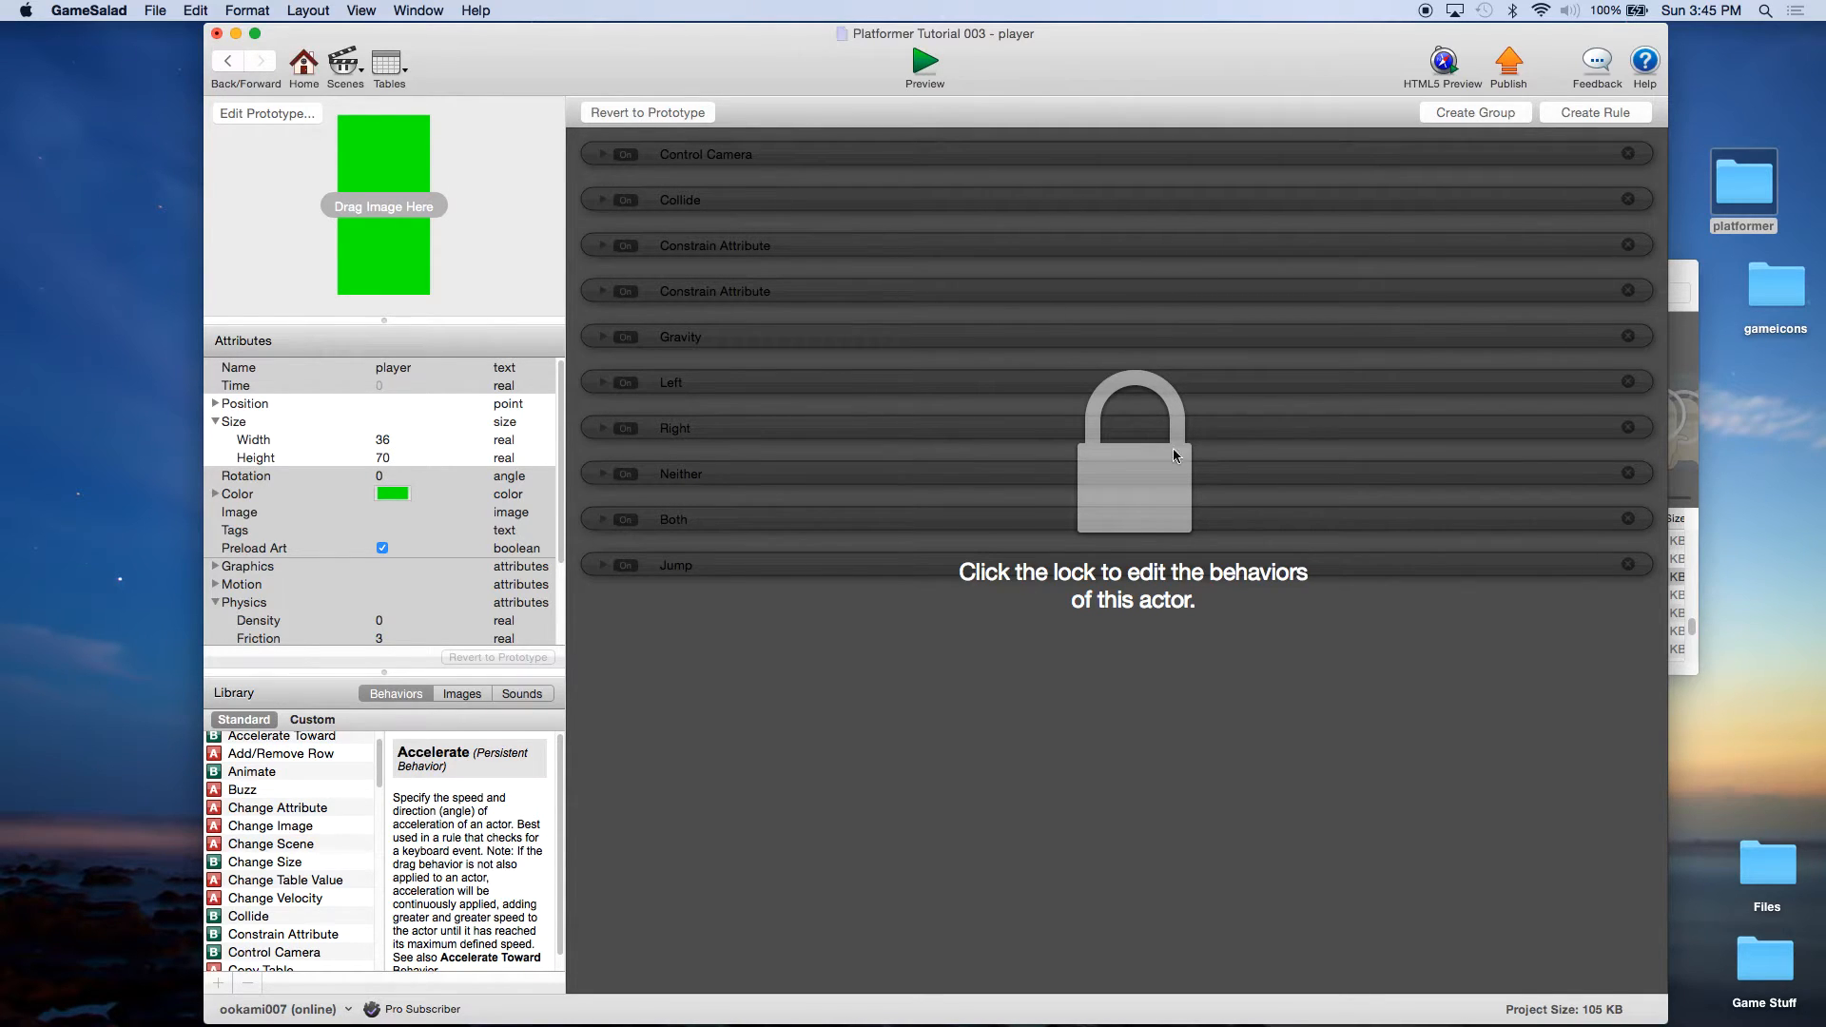
Set the player prototype's width to 36 and height to 70.
left_click(285, 113)
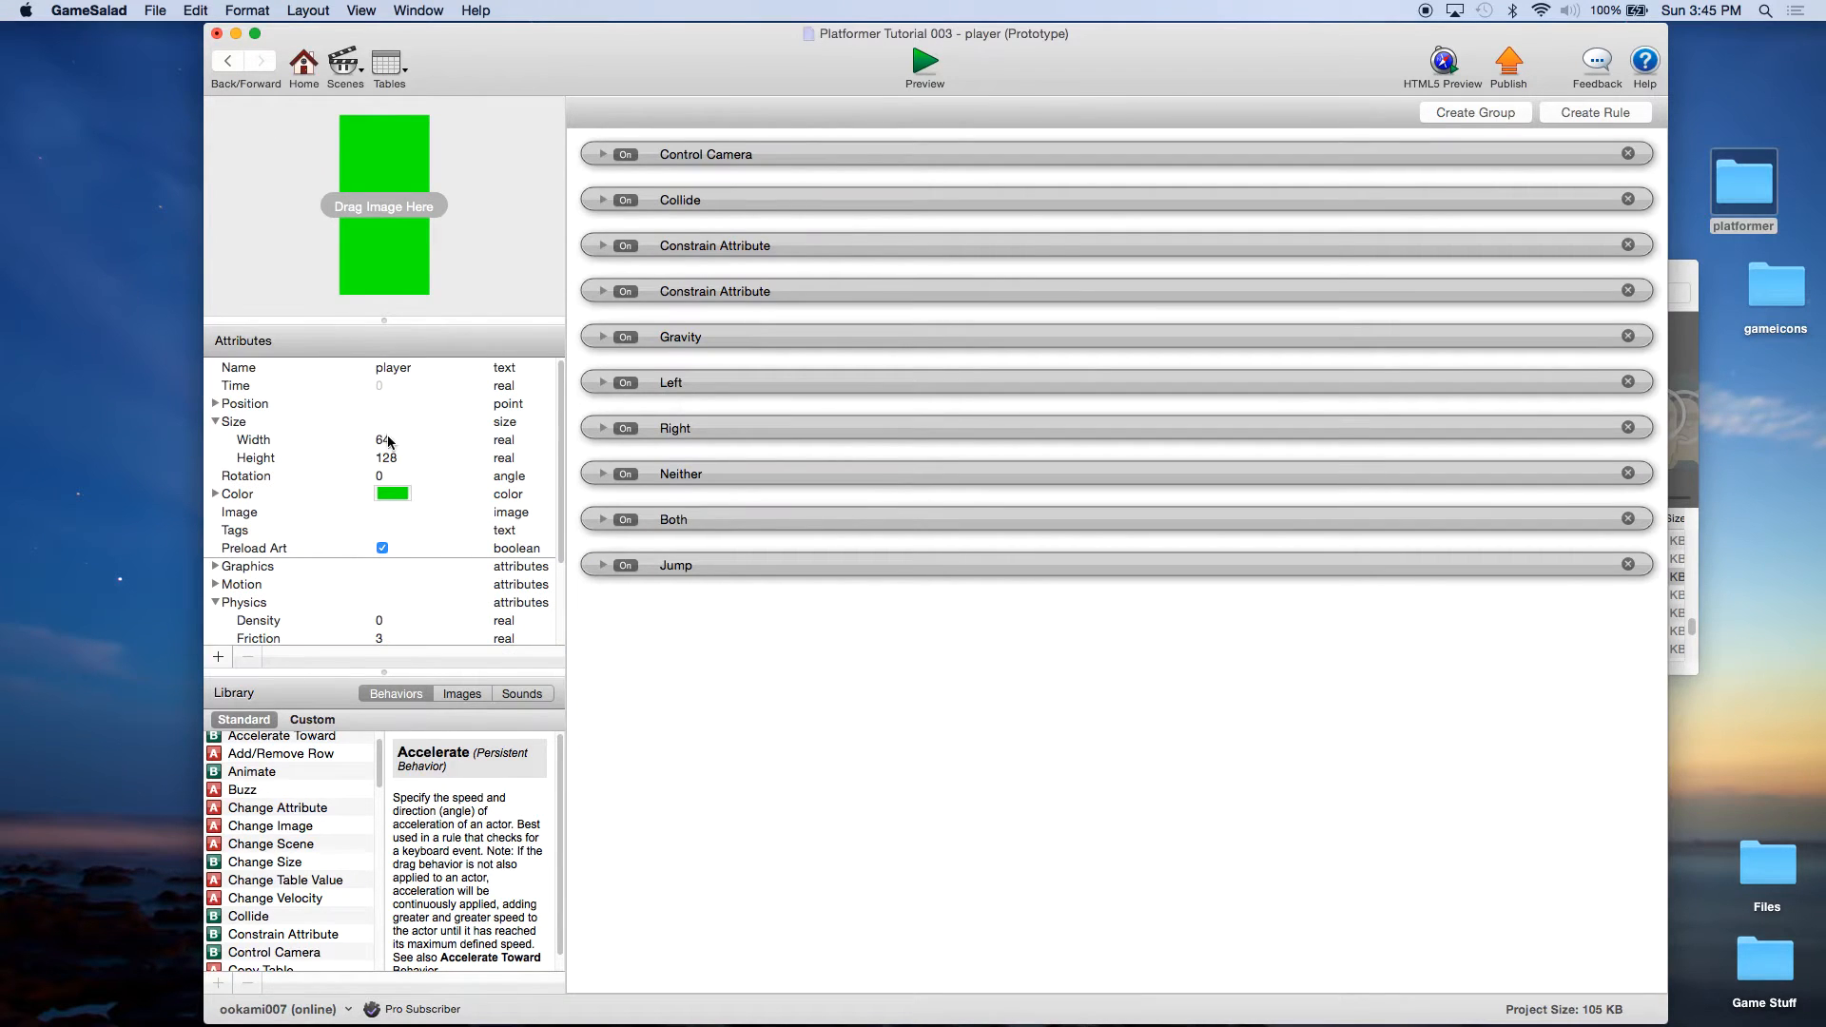
left_click(388, 439)
left_click(394, 439)
type("3")
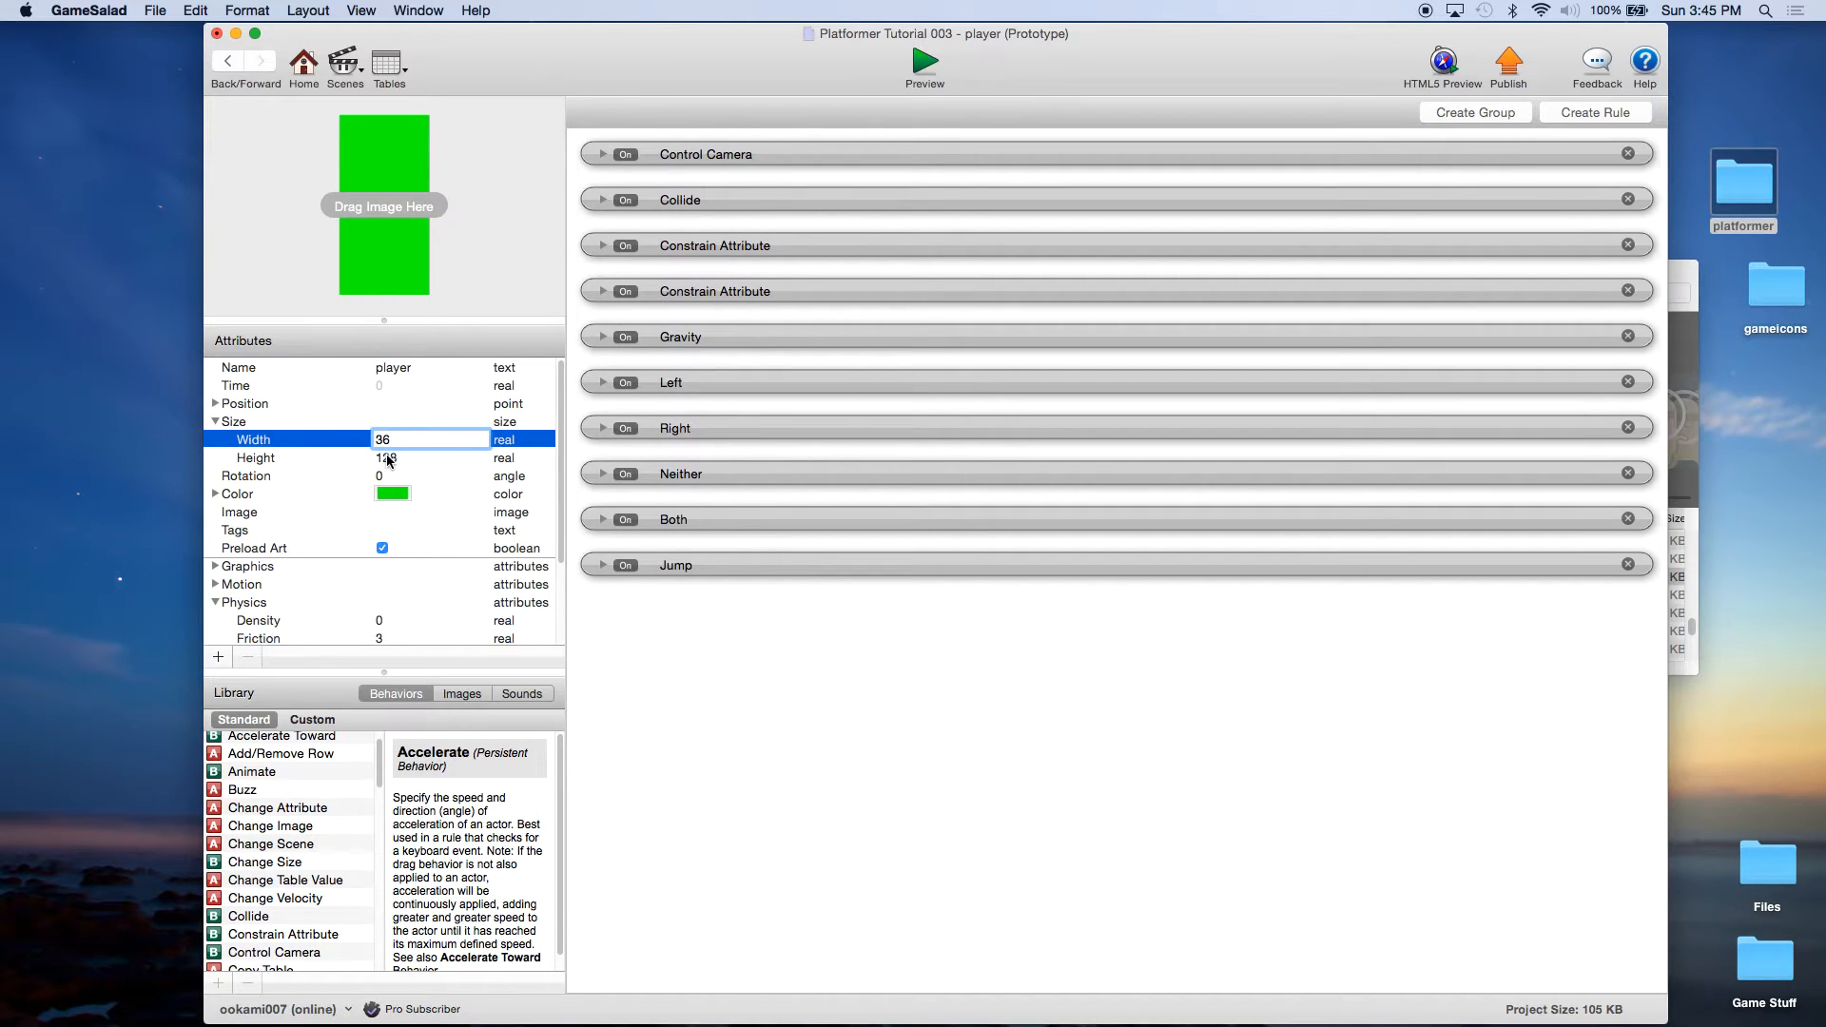
double_click(386, 459)
type("70")
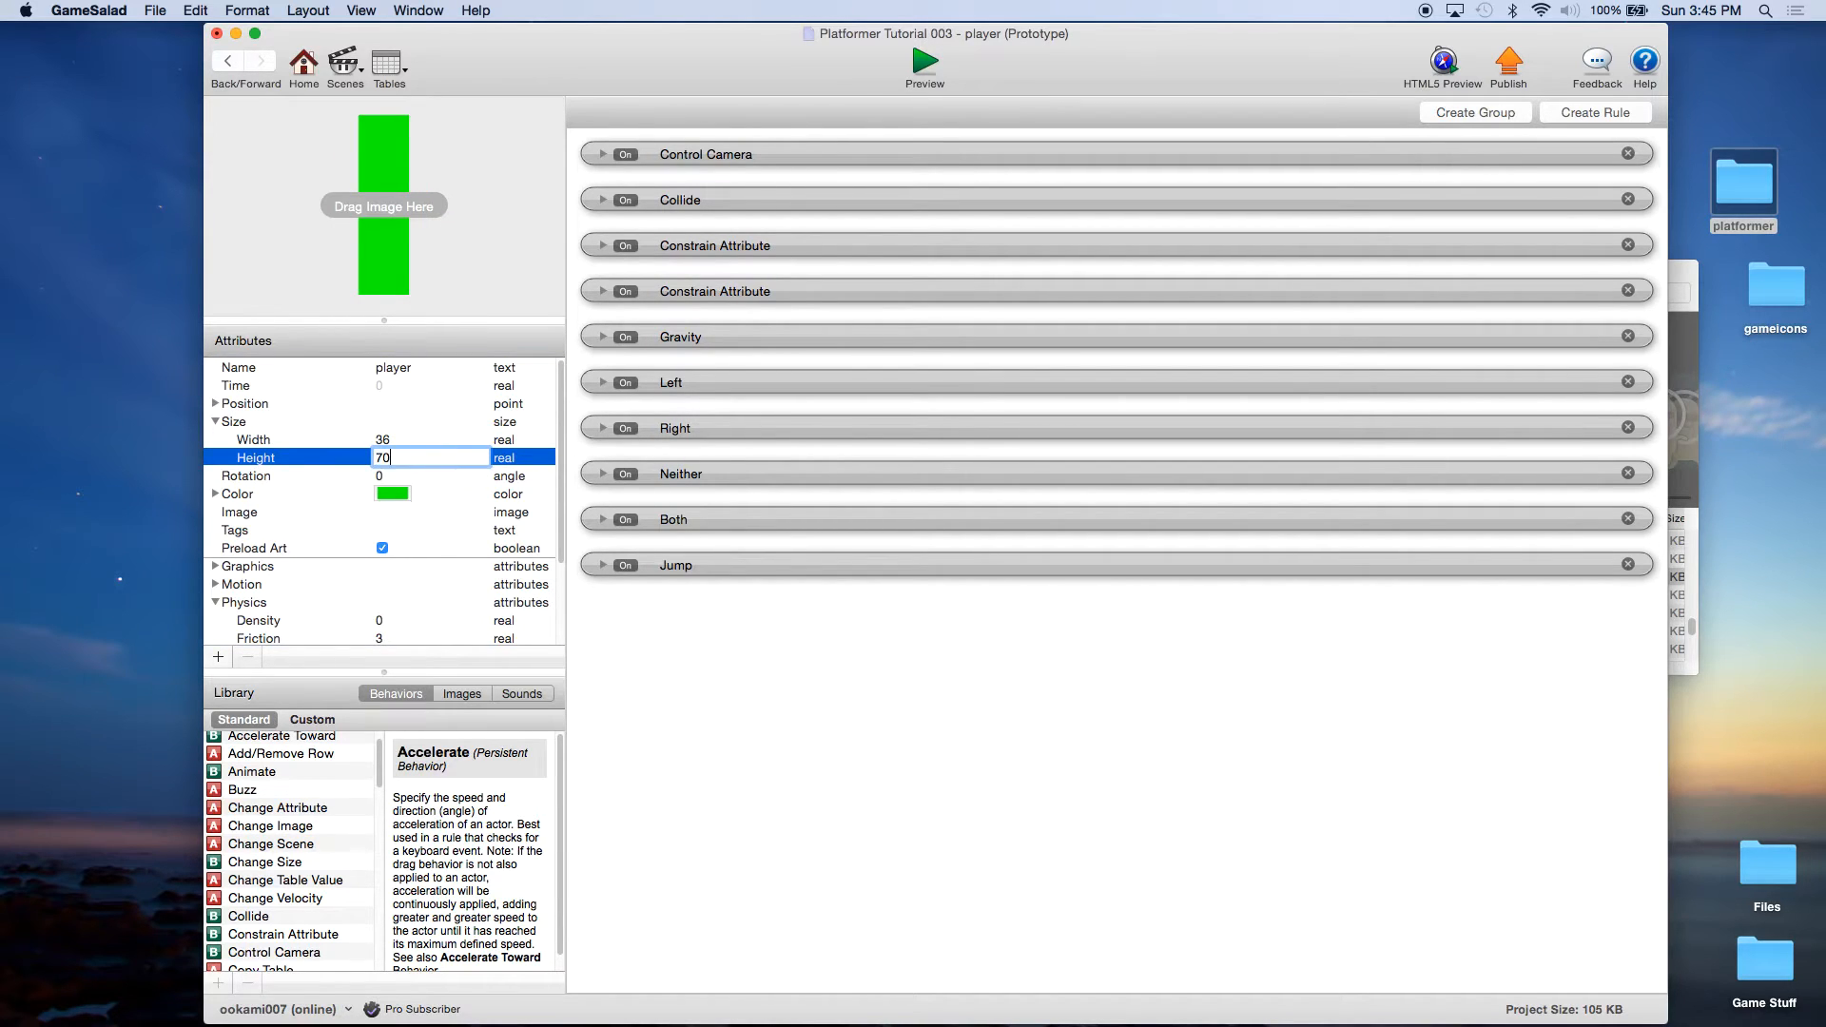
left_click(390, 439)
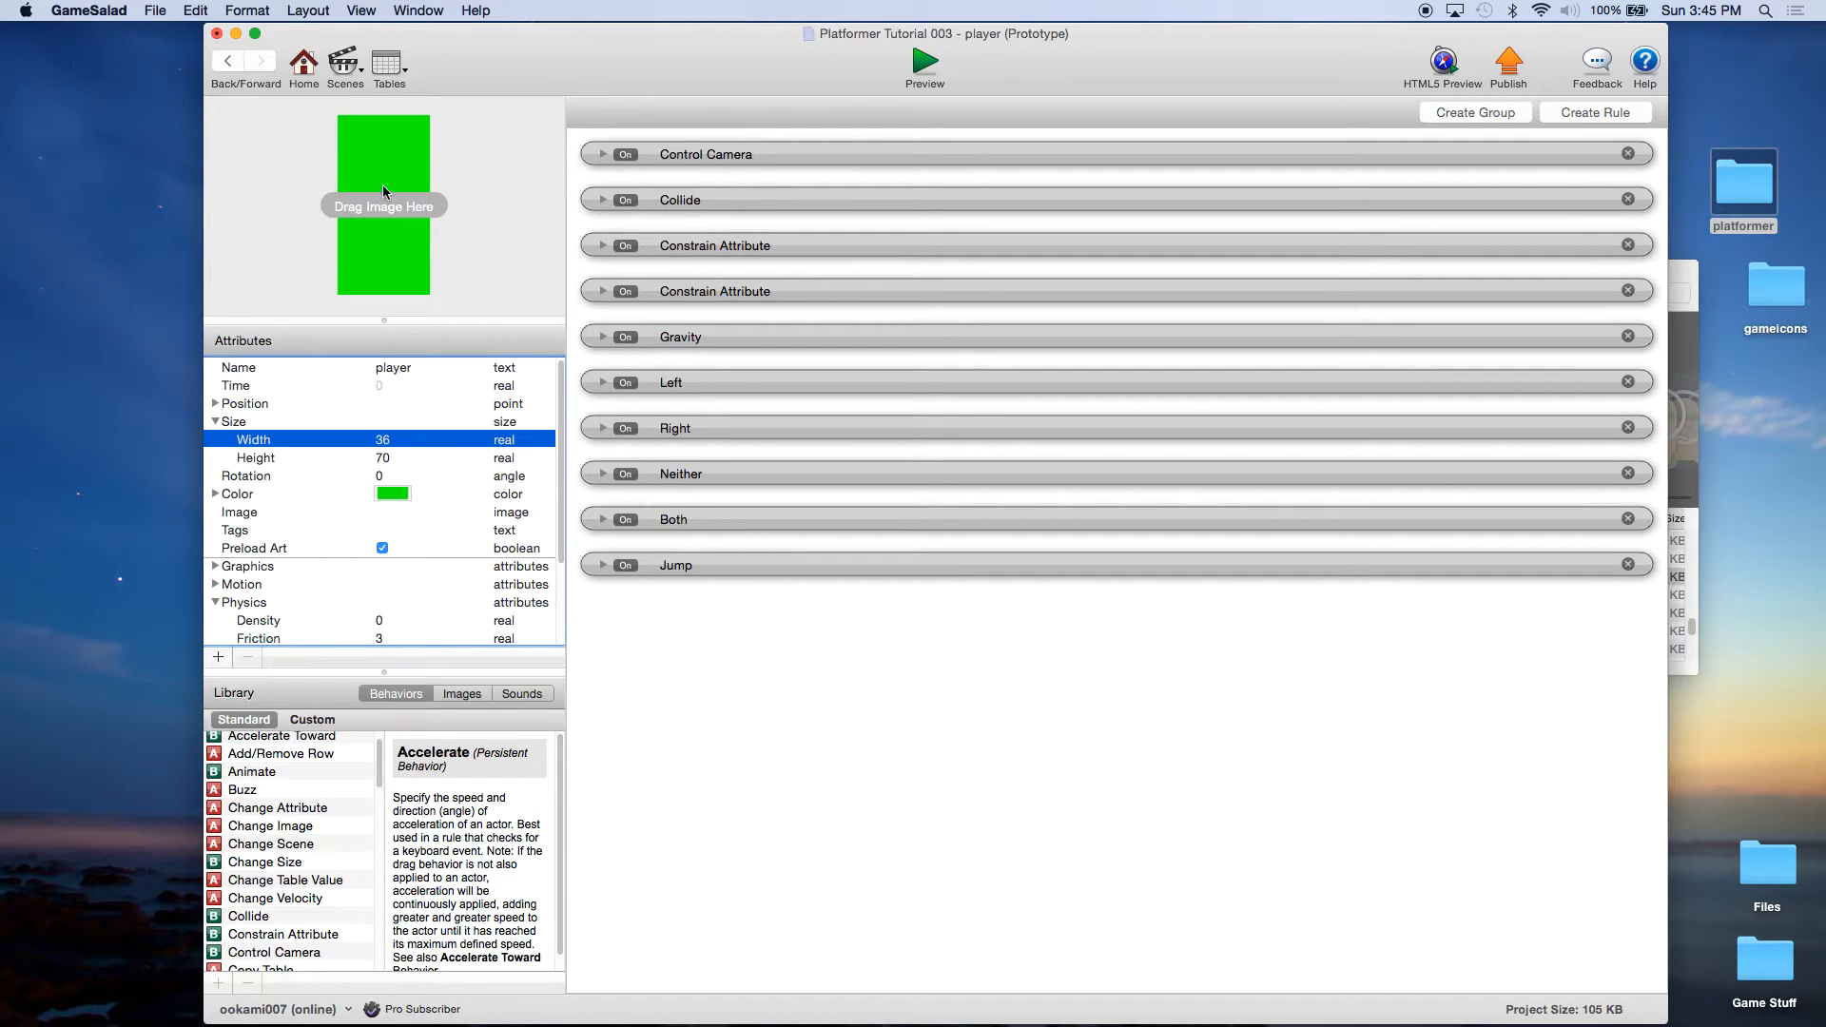
Return to the Initial Scene and move playerImage back over the green player.
left_click(344, 75)
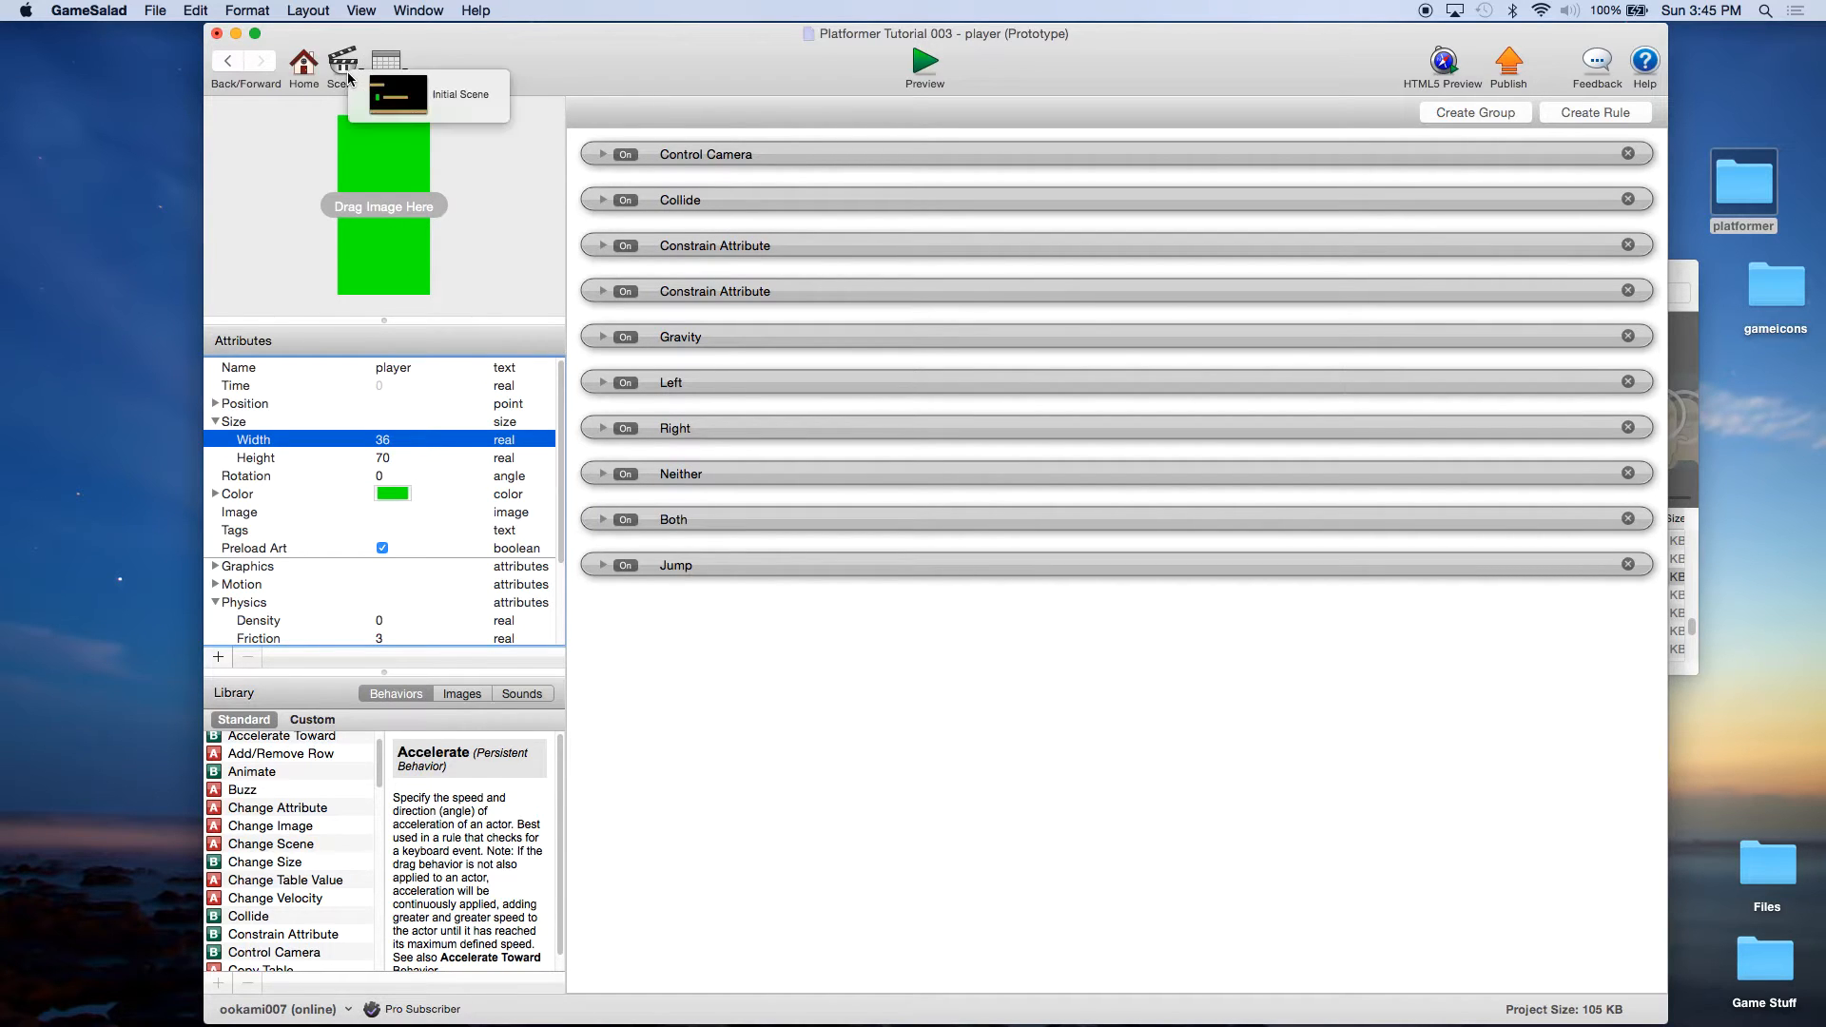
left_click(380, 97)
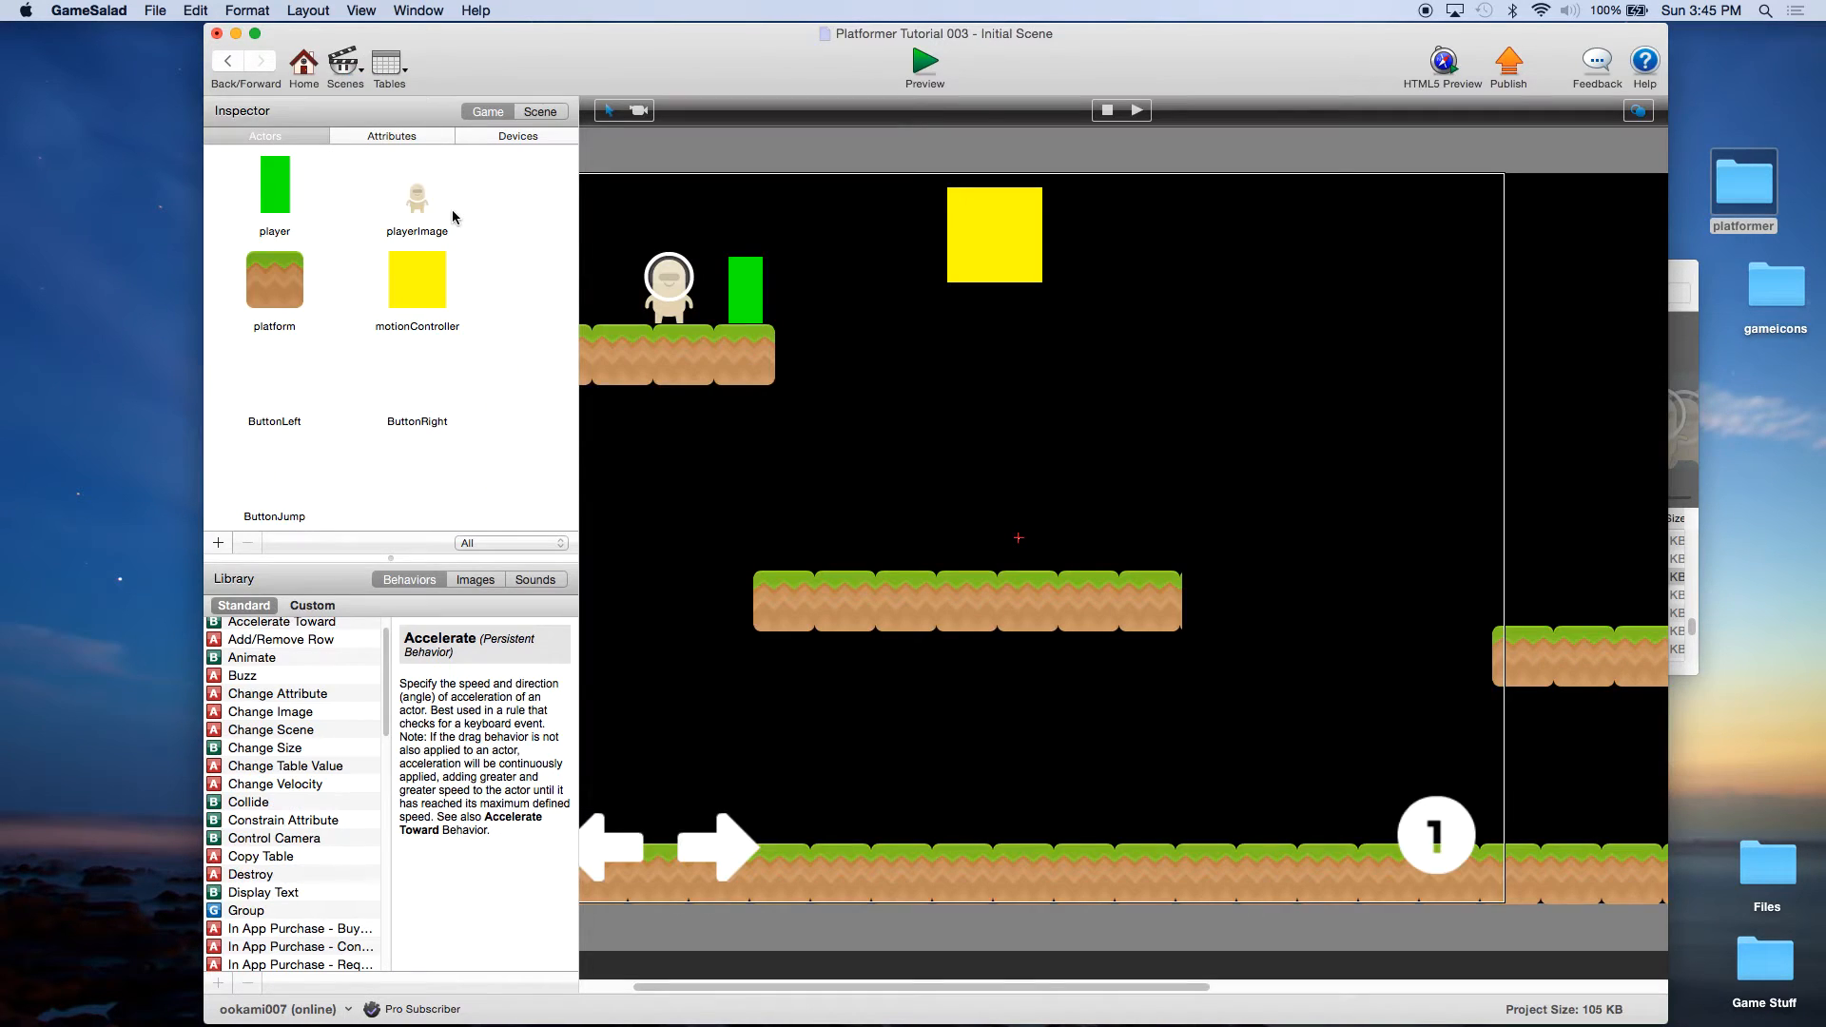
left_click(735, 298)
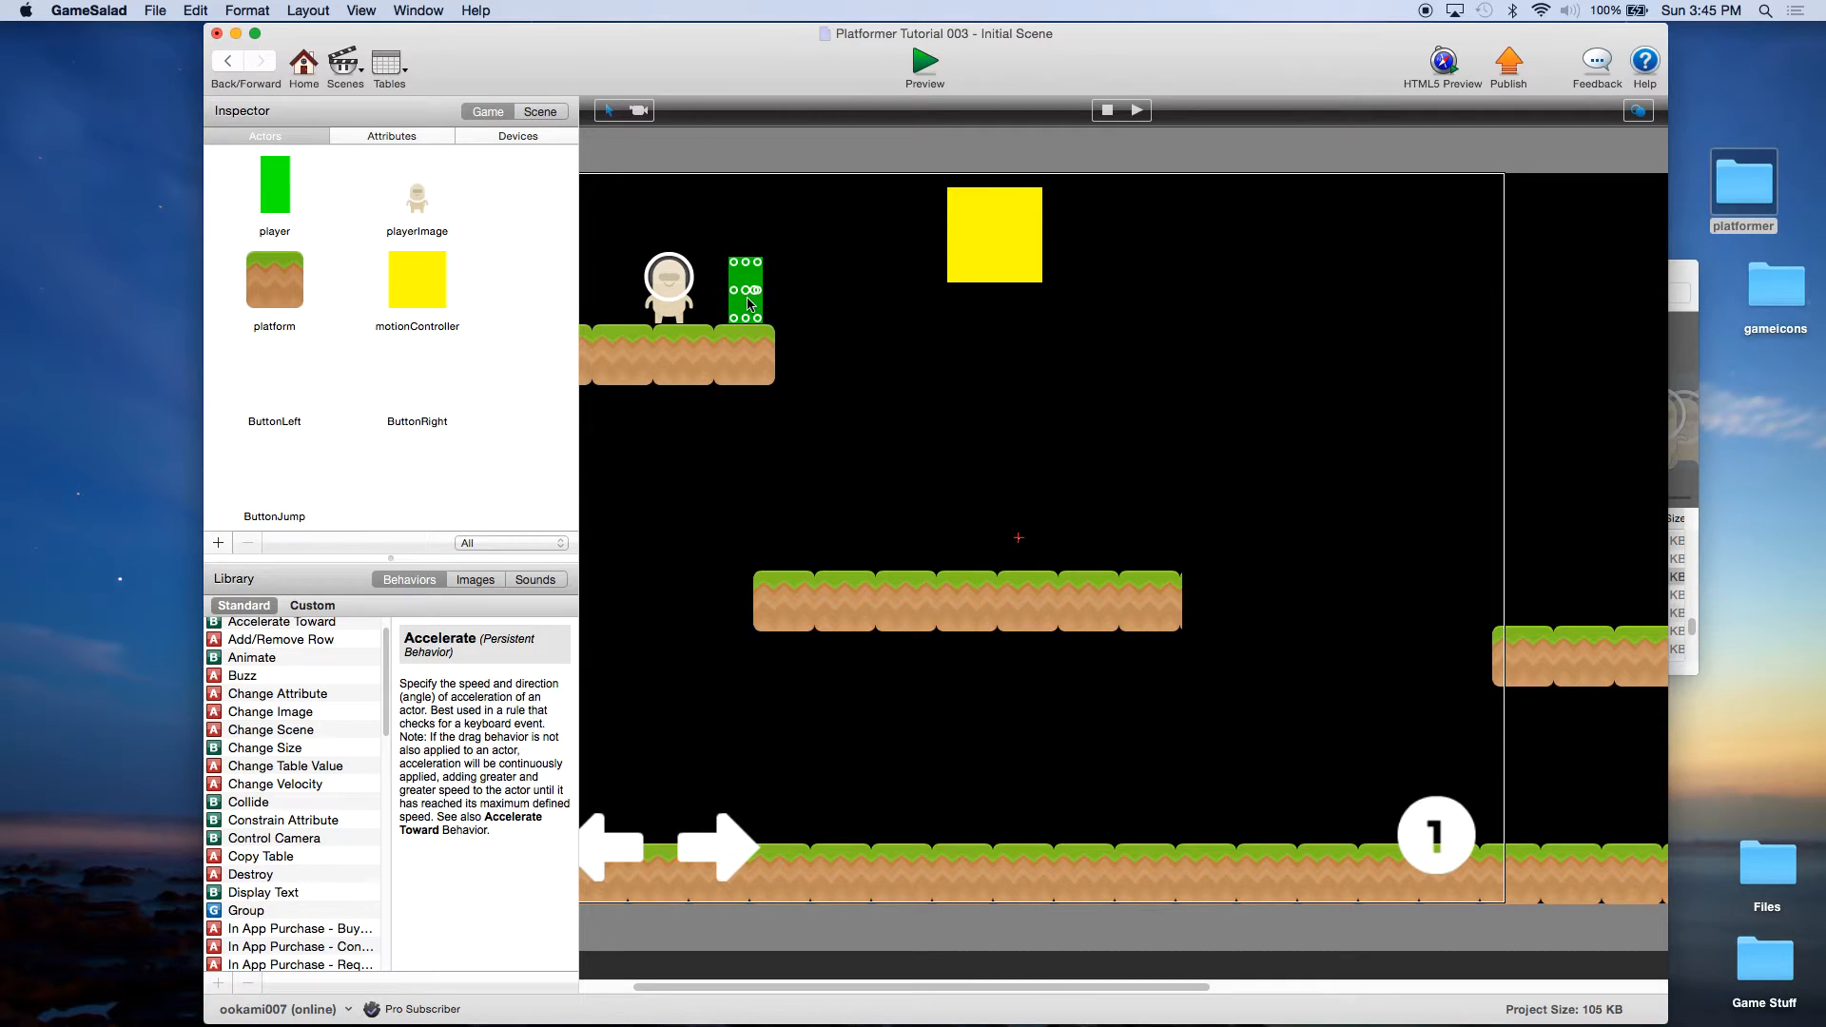
left_click_drag(669, 287, 747, 292)
left_click(873, 336)
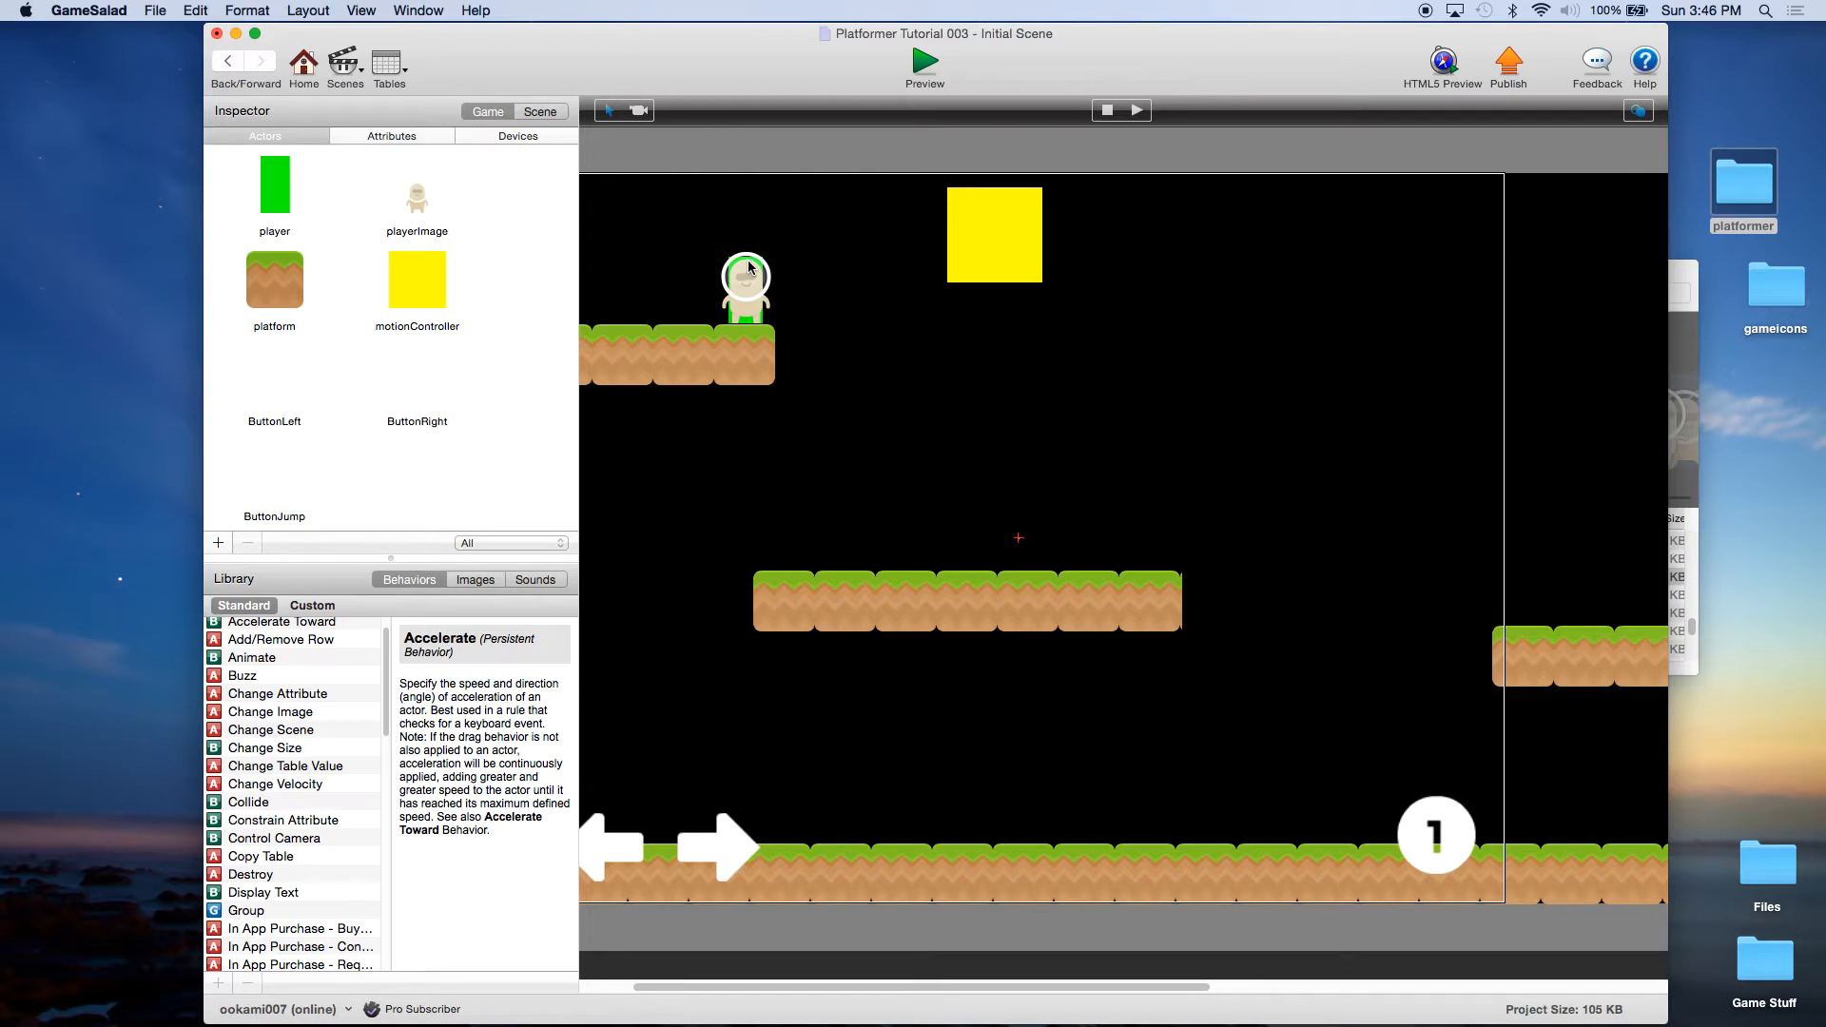
Open the playerImage instance, check its X and Y position, and return to the scene.
left_click(749, 267)
double_click(744, 282)
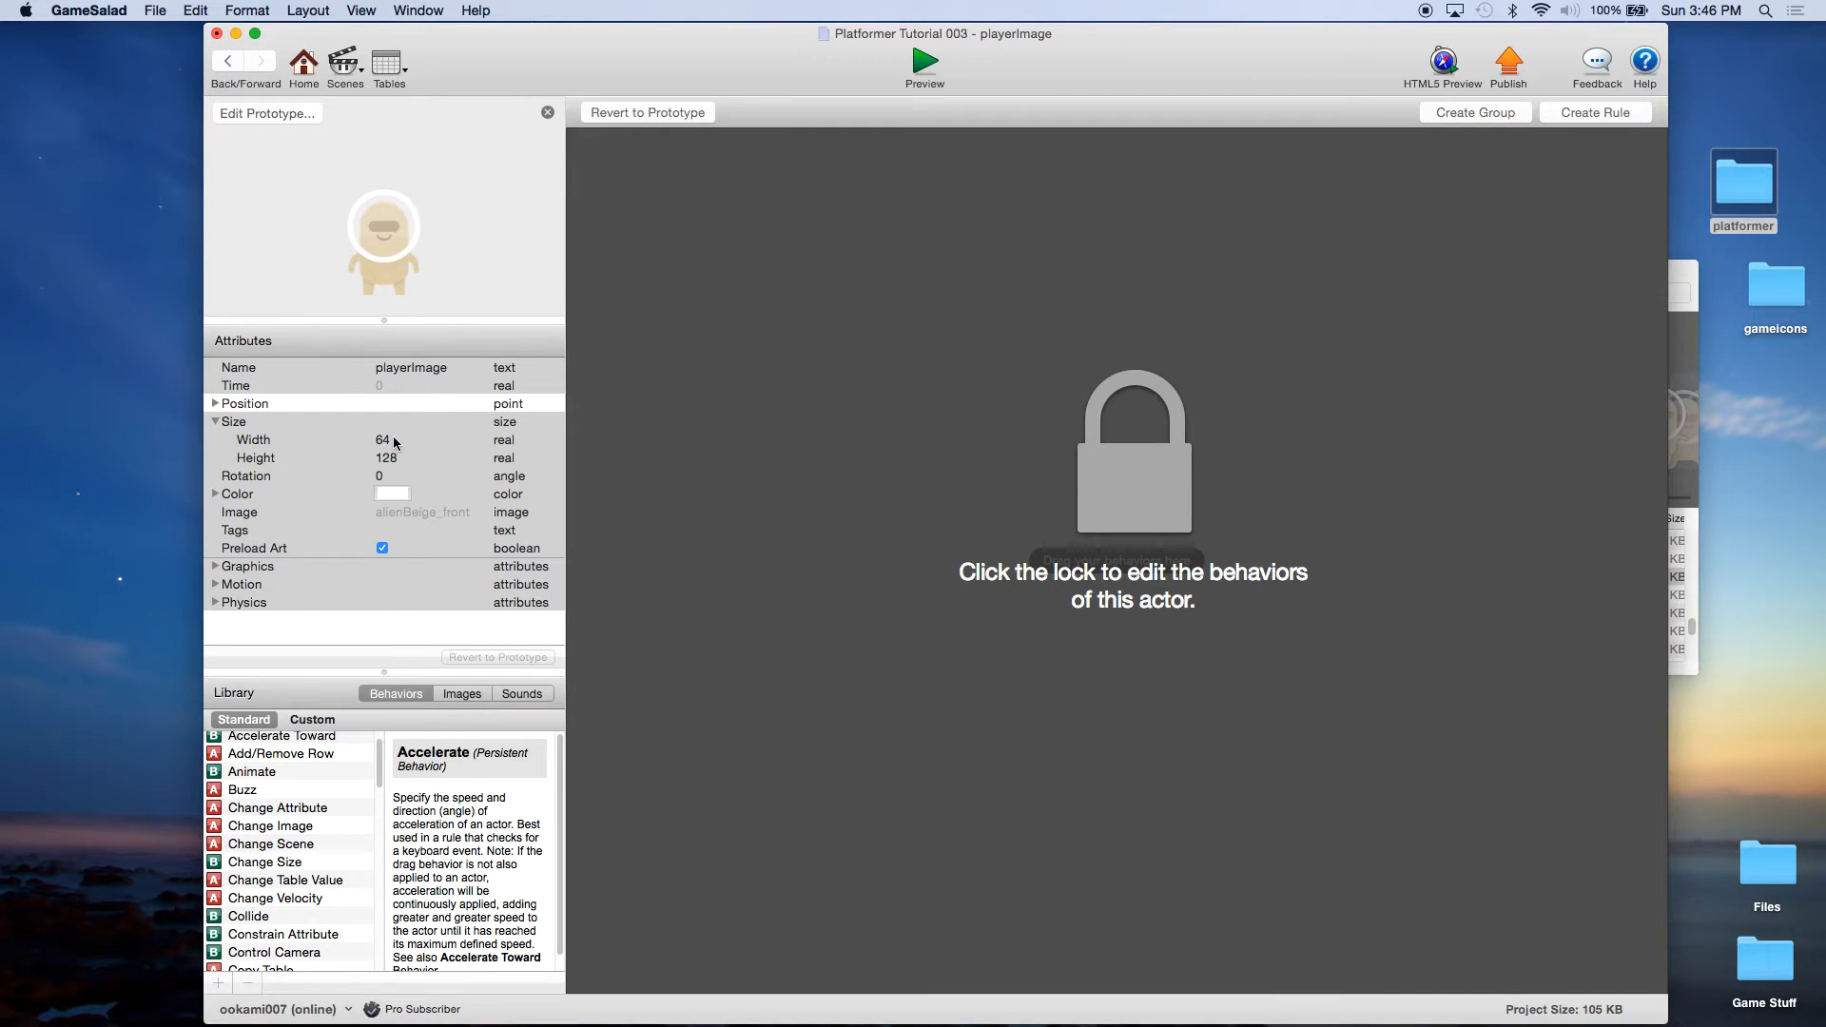
left_click(215, 404)
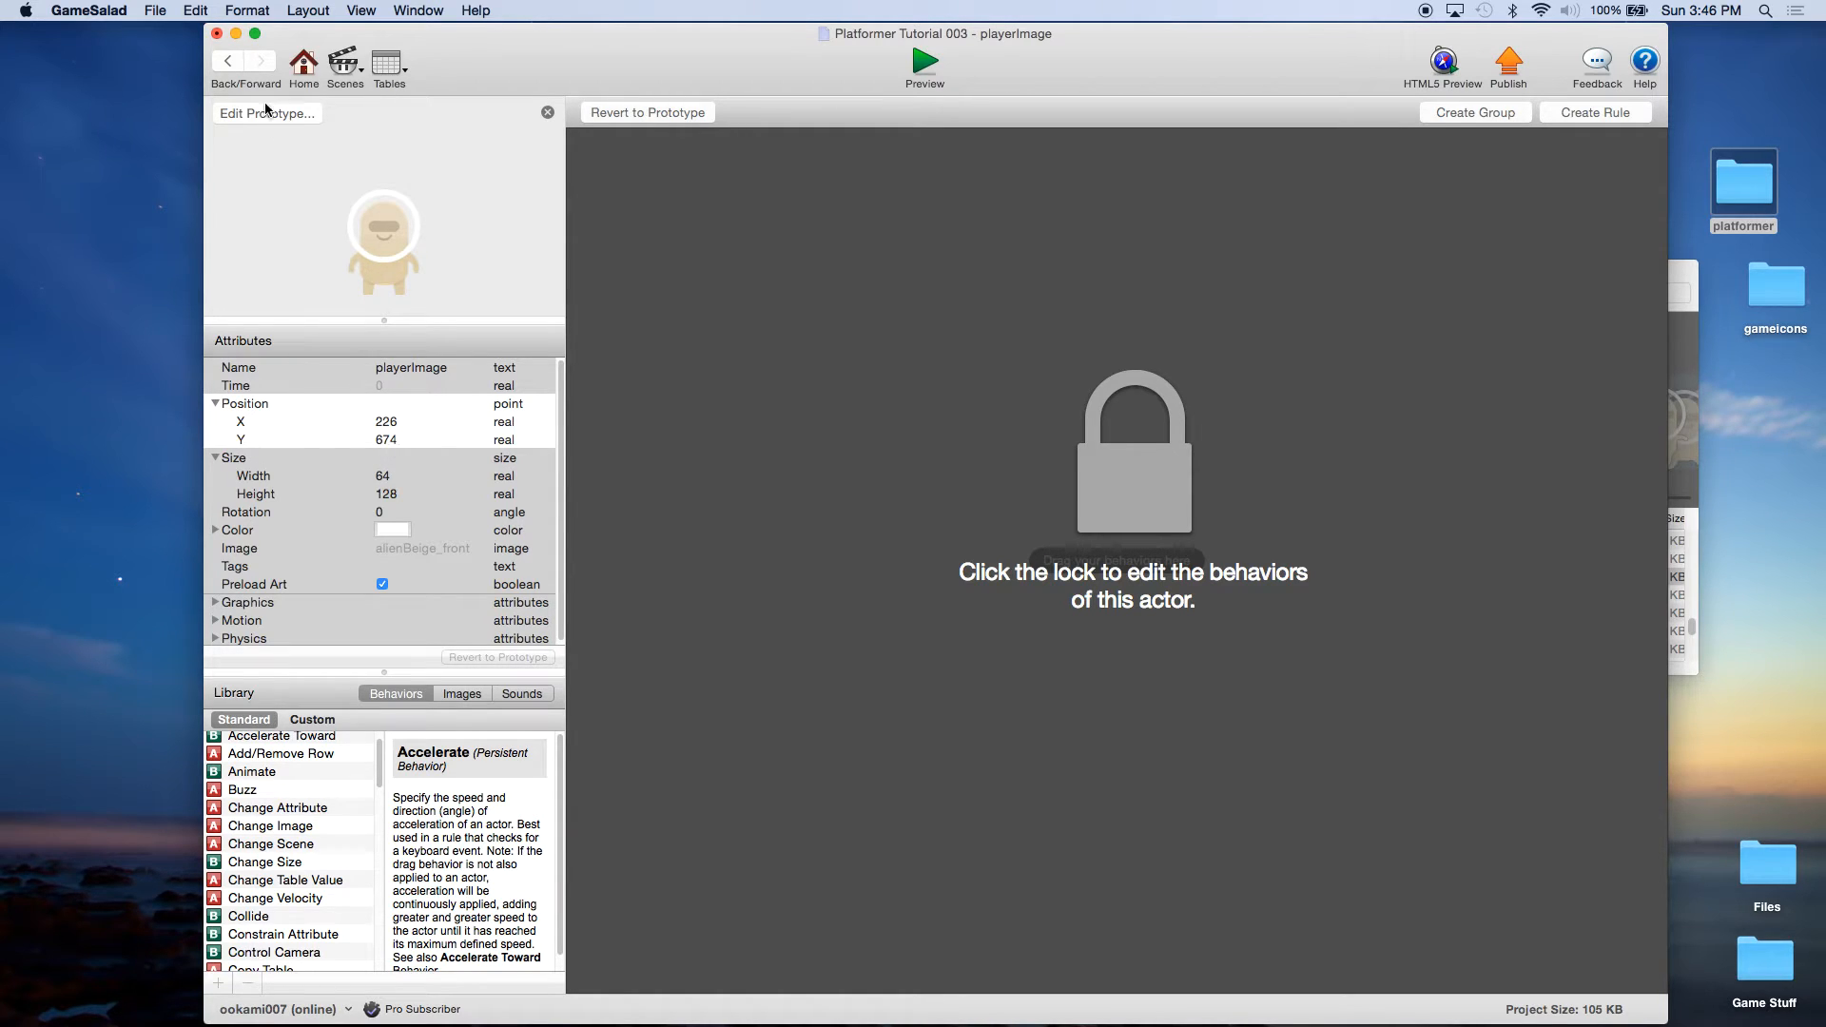
left_click(226, 63)
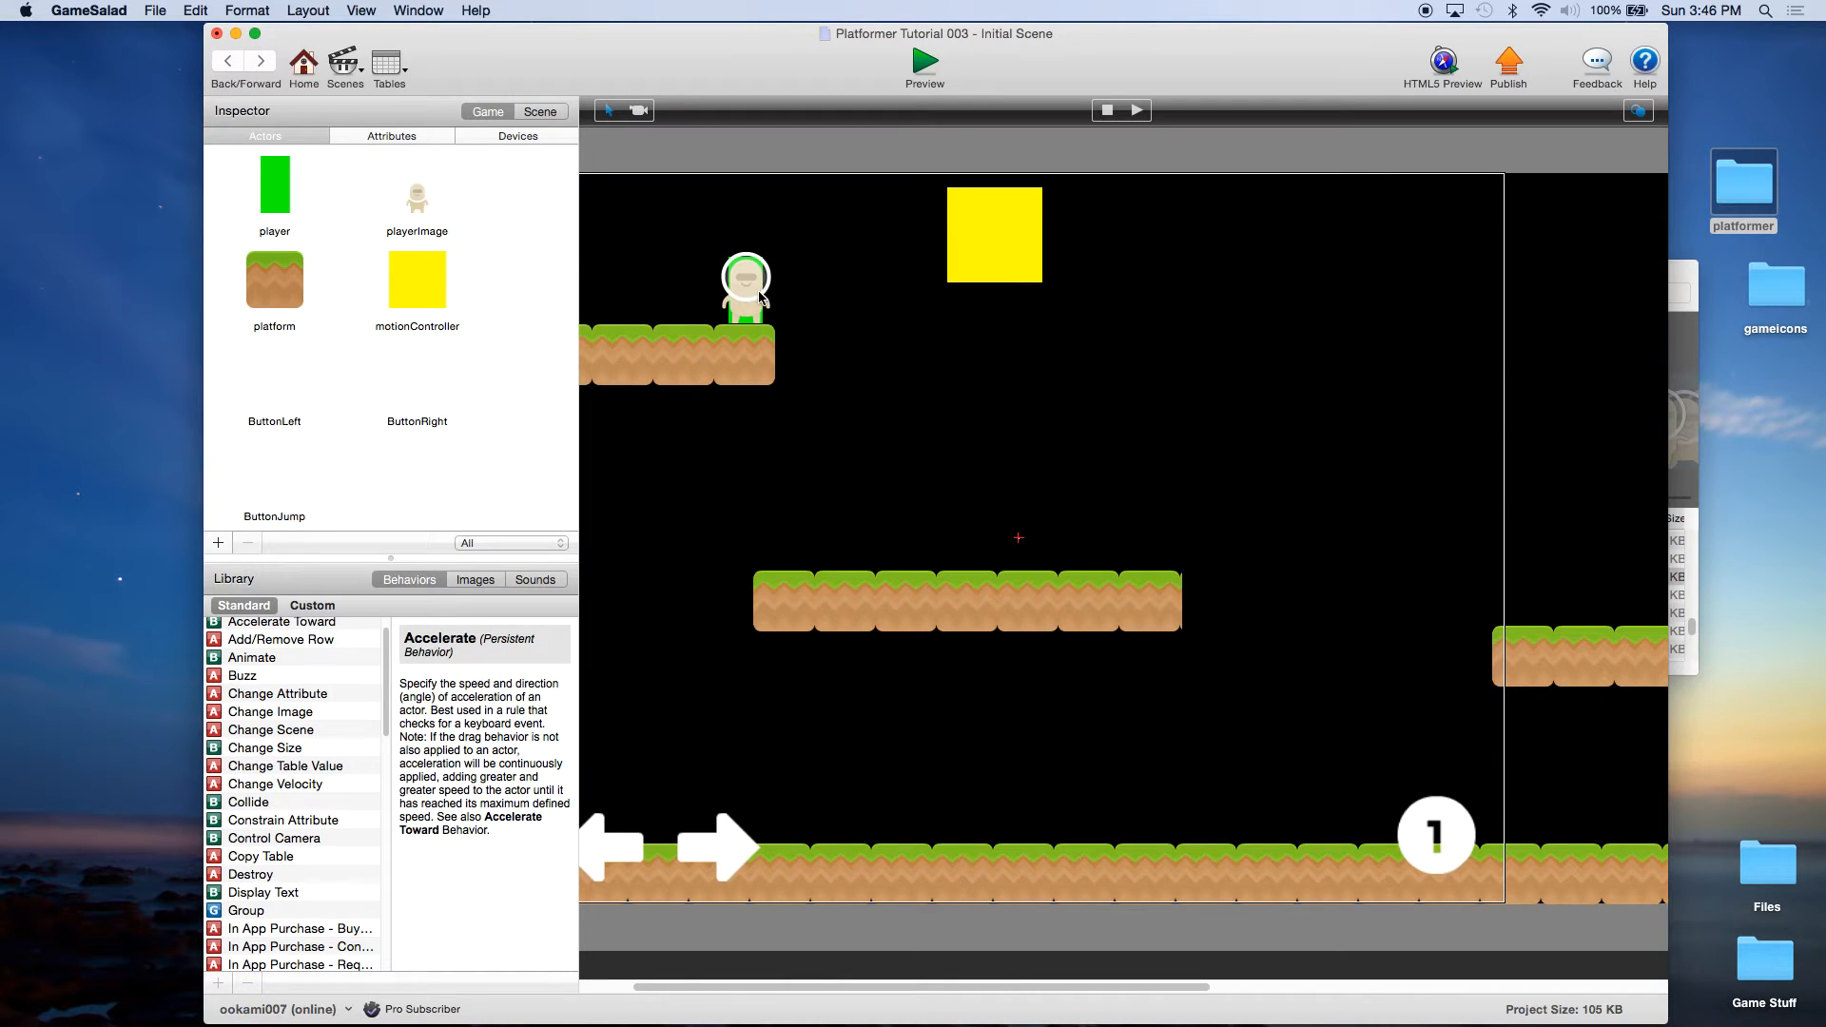
Move playerImage to the left of the green player and compare the positions of the player and playerImage instances.
left_click_drag(751, 298, 685, 297)
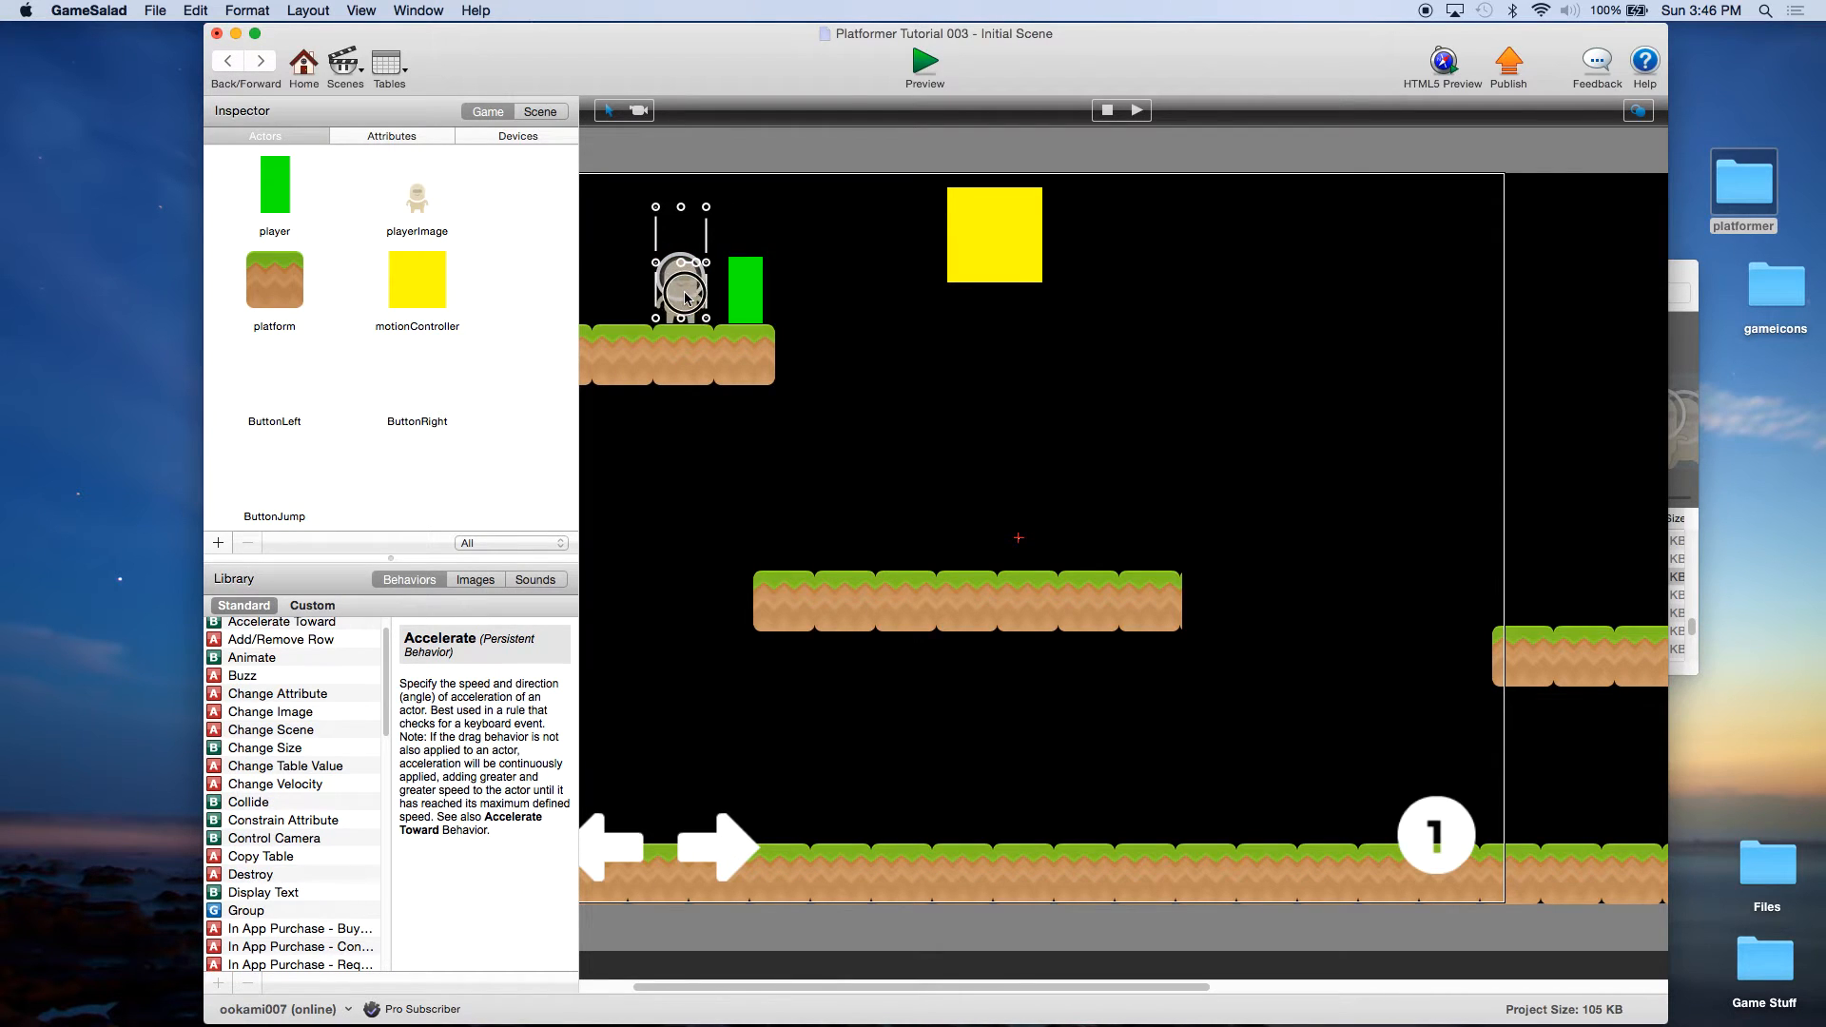
left_click(756, 298)
double_click(756, 298)
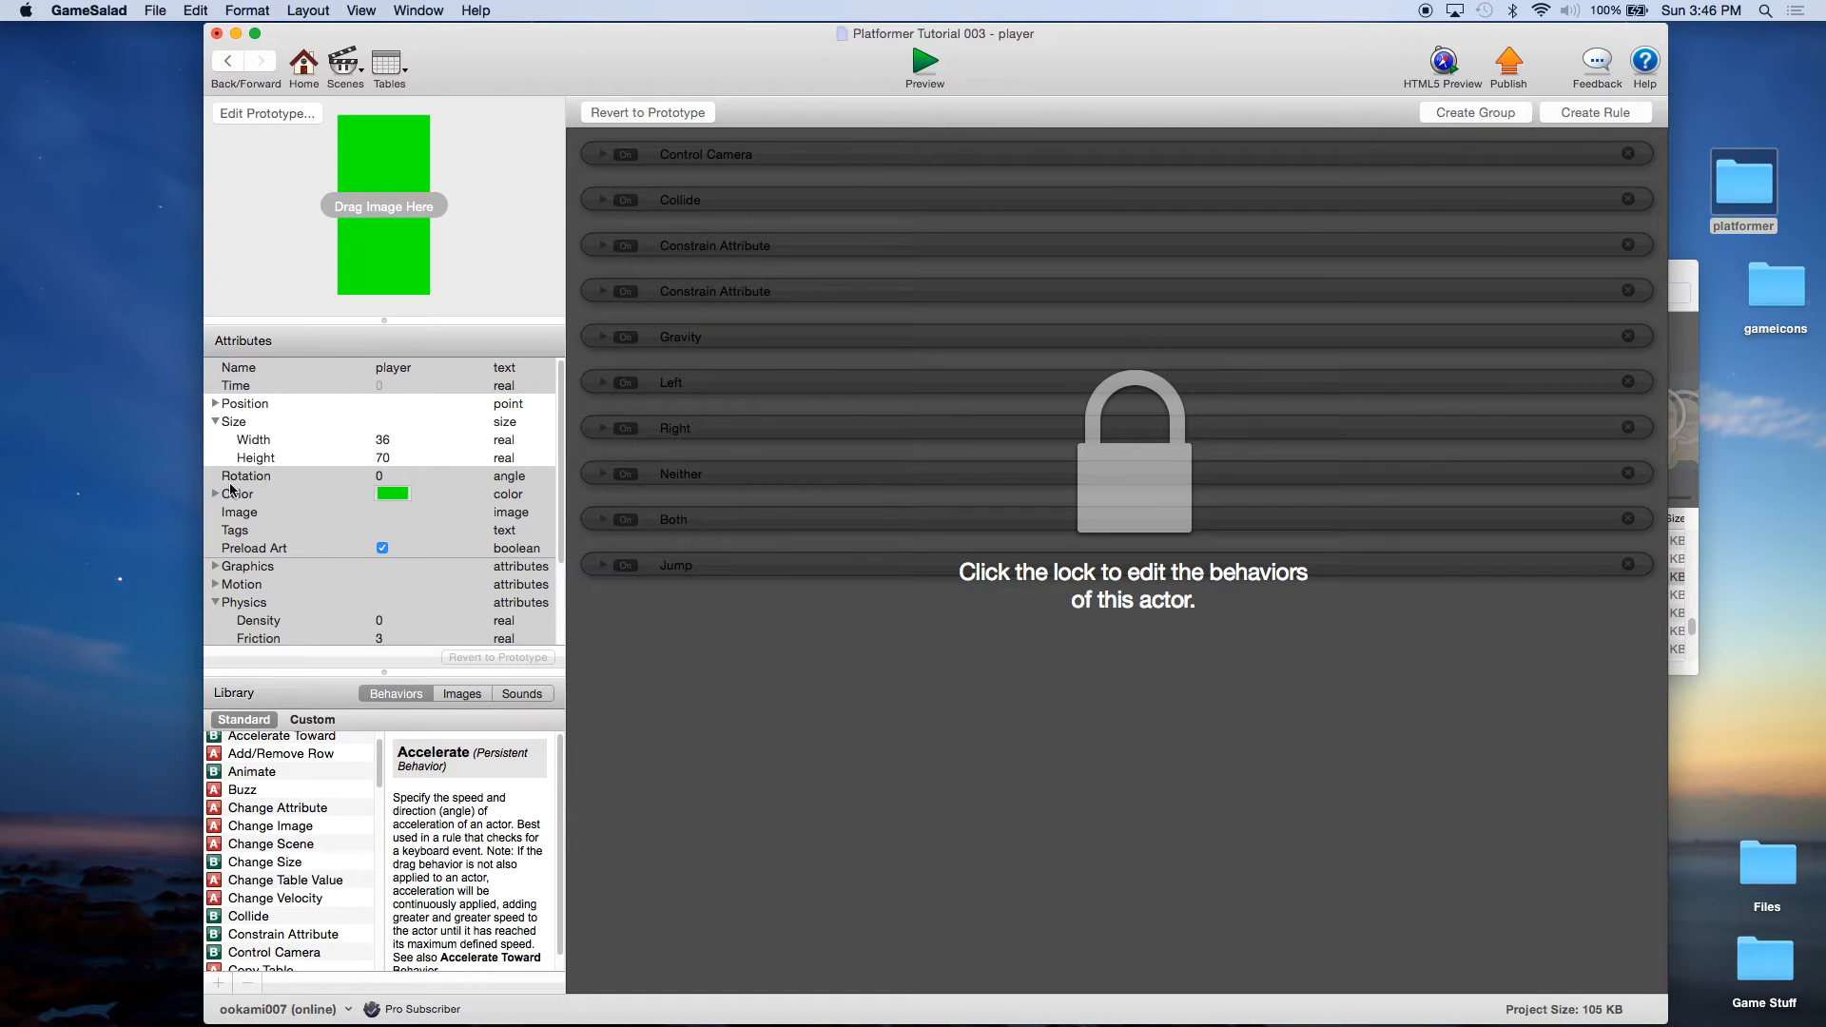
left_click(215, 404)
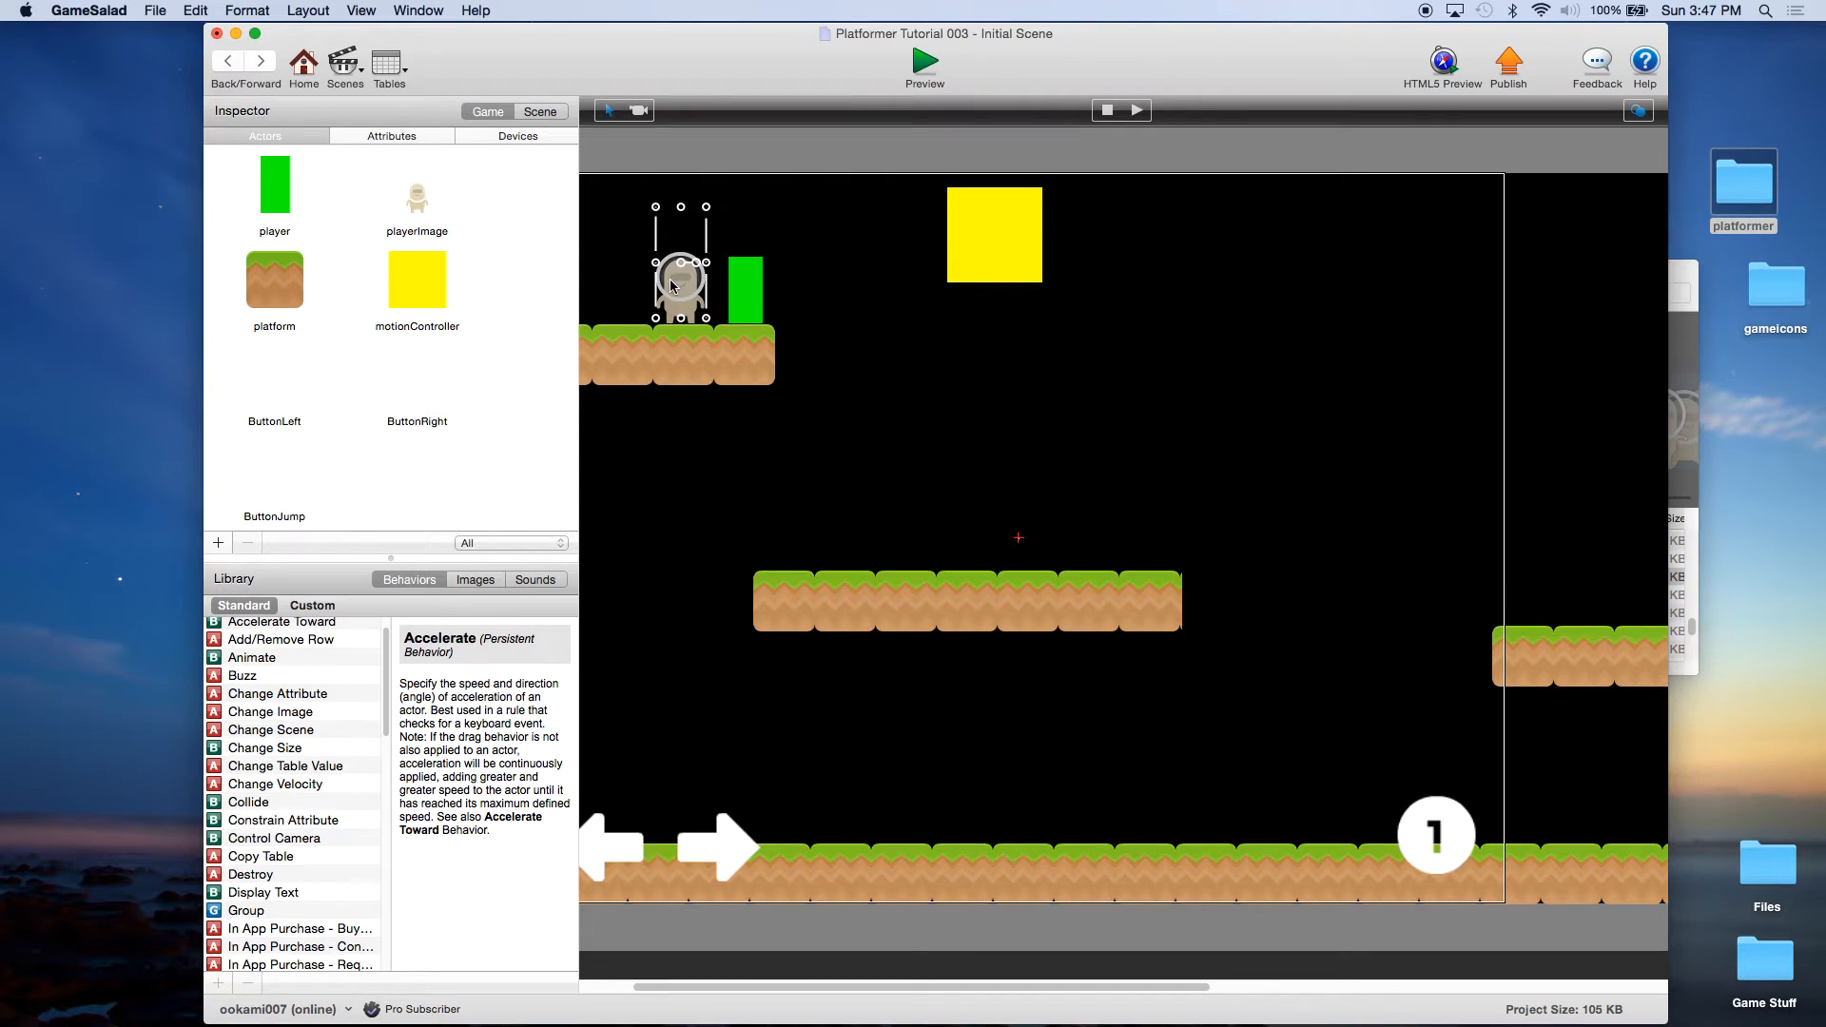
double_click(671, 283)
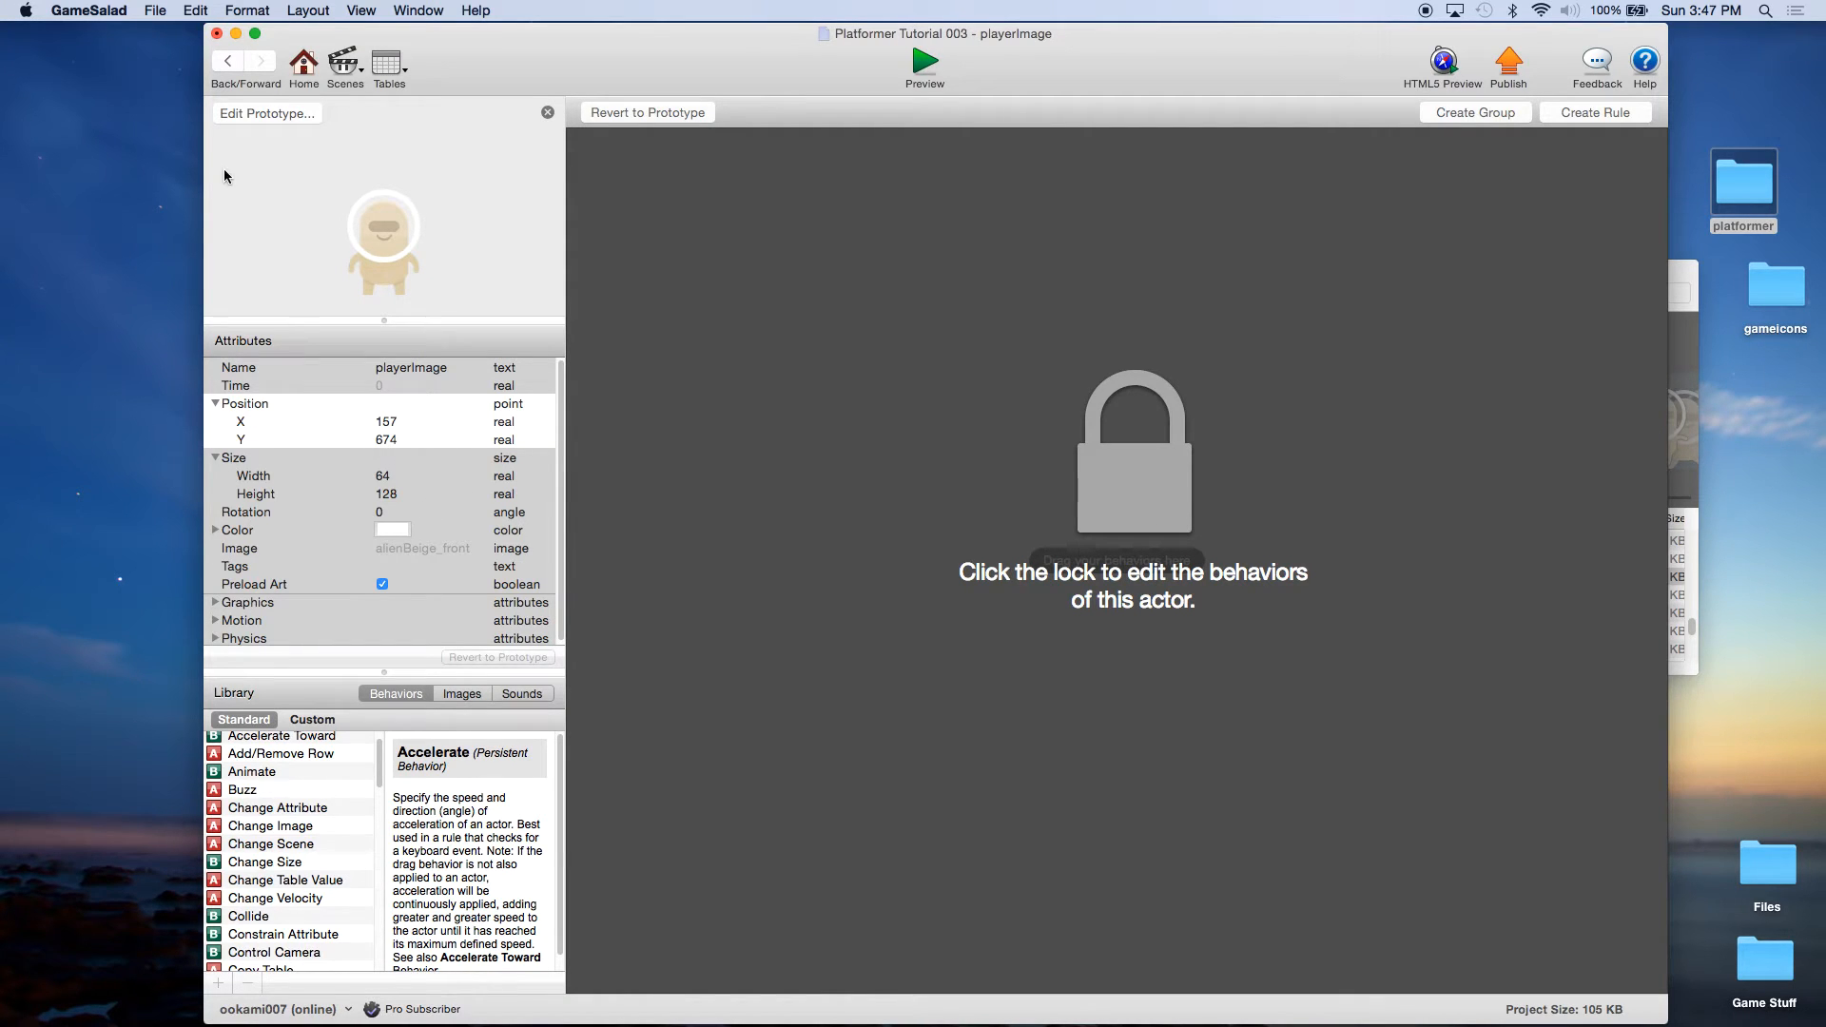
Go back to the scene, check the green player instance's X and Y position, and return to the scene.
left_click(229, 63)
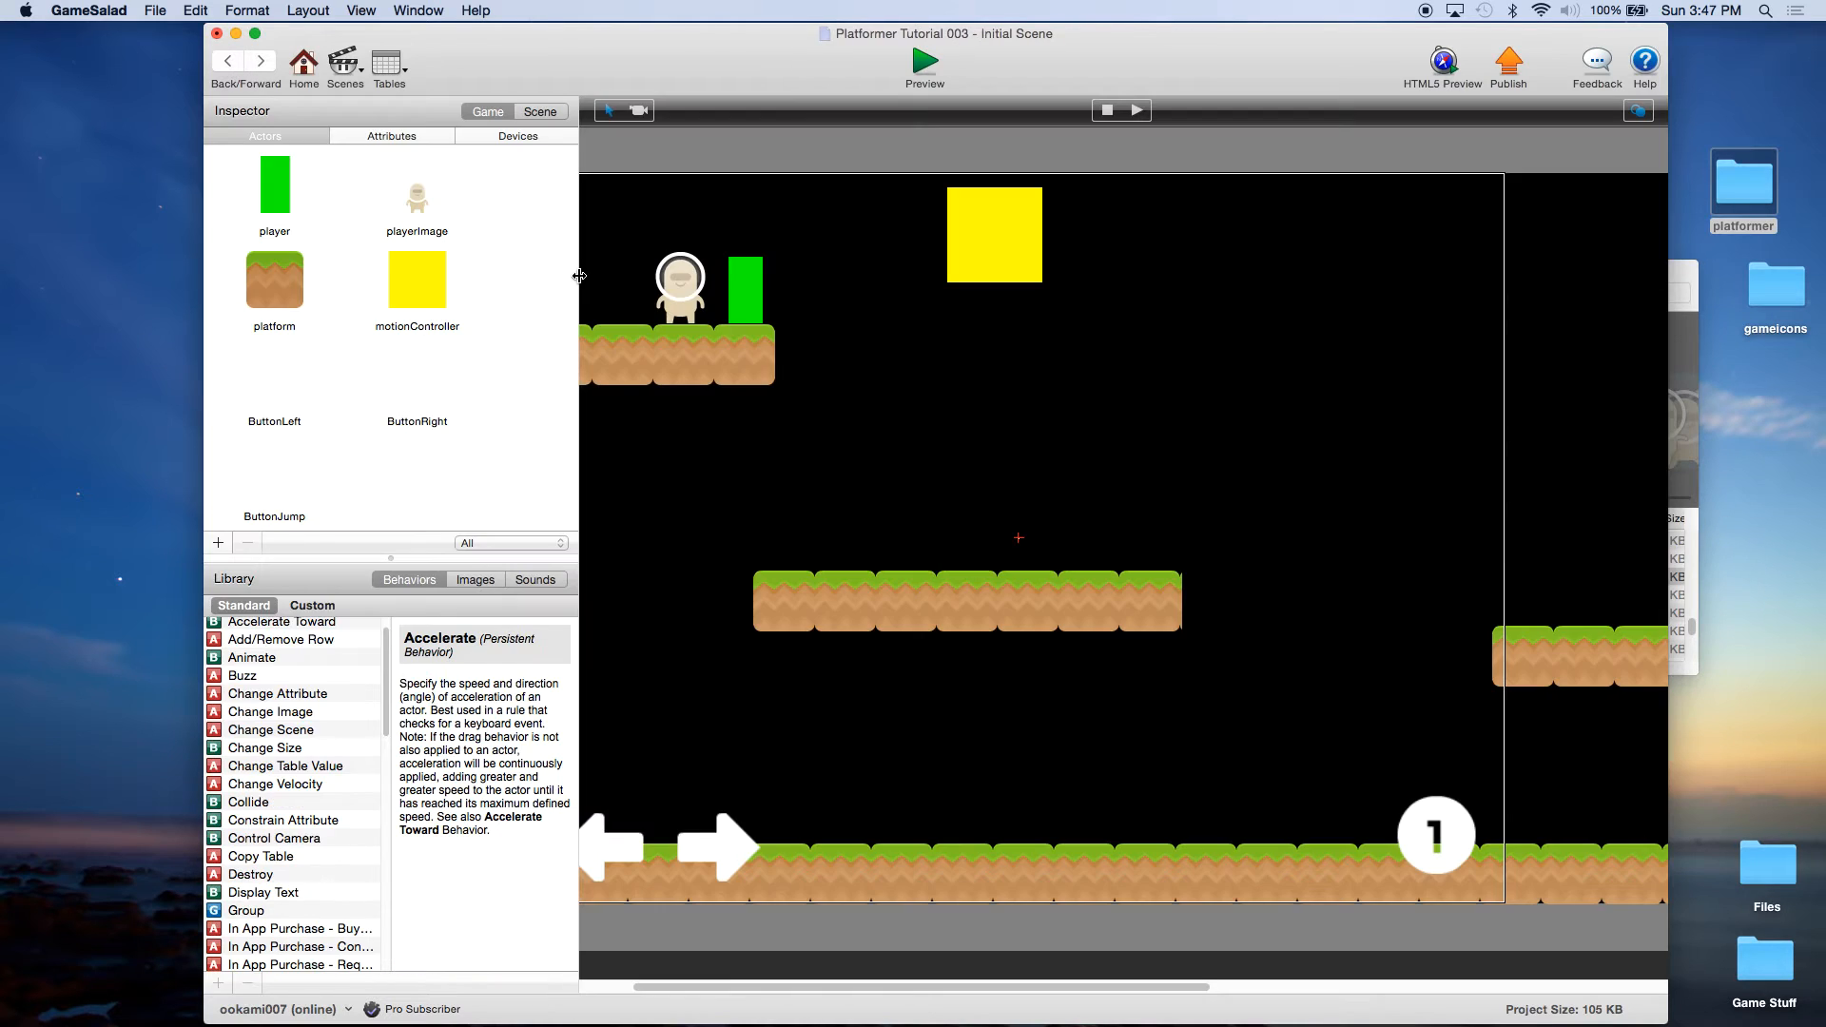
left_click(741, 312)
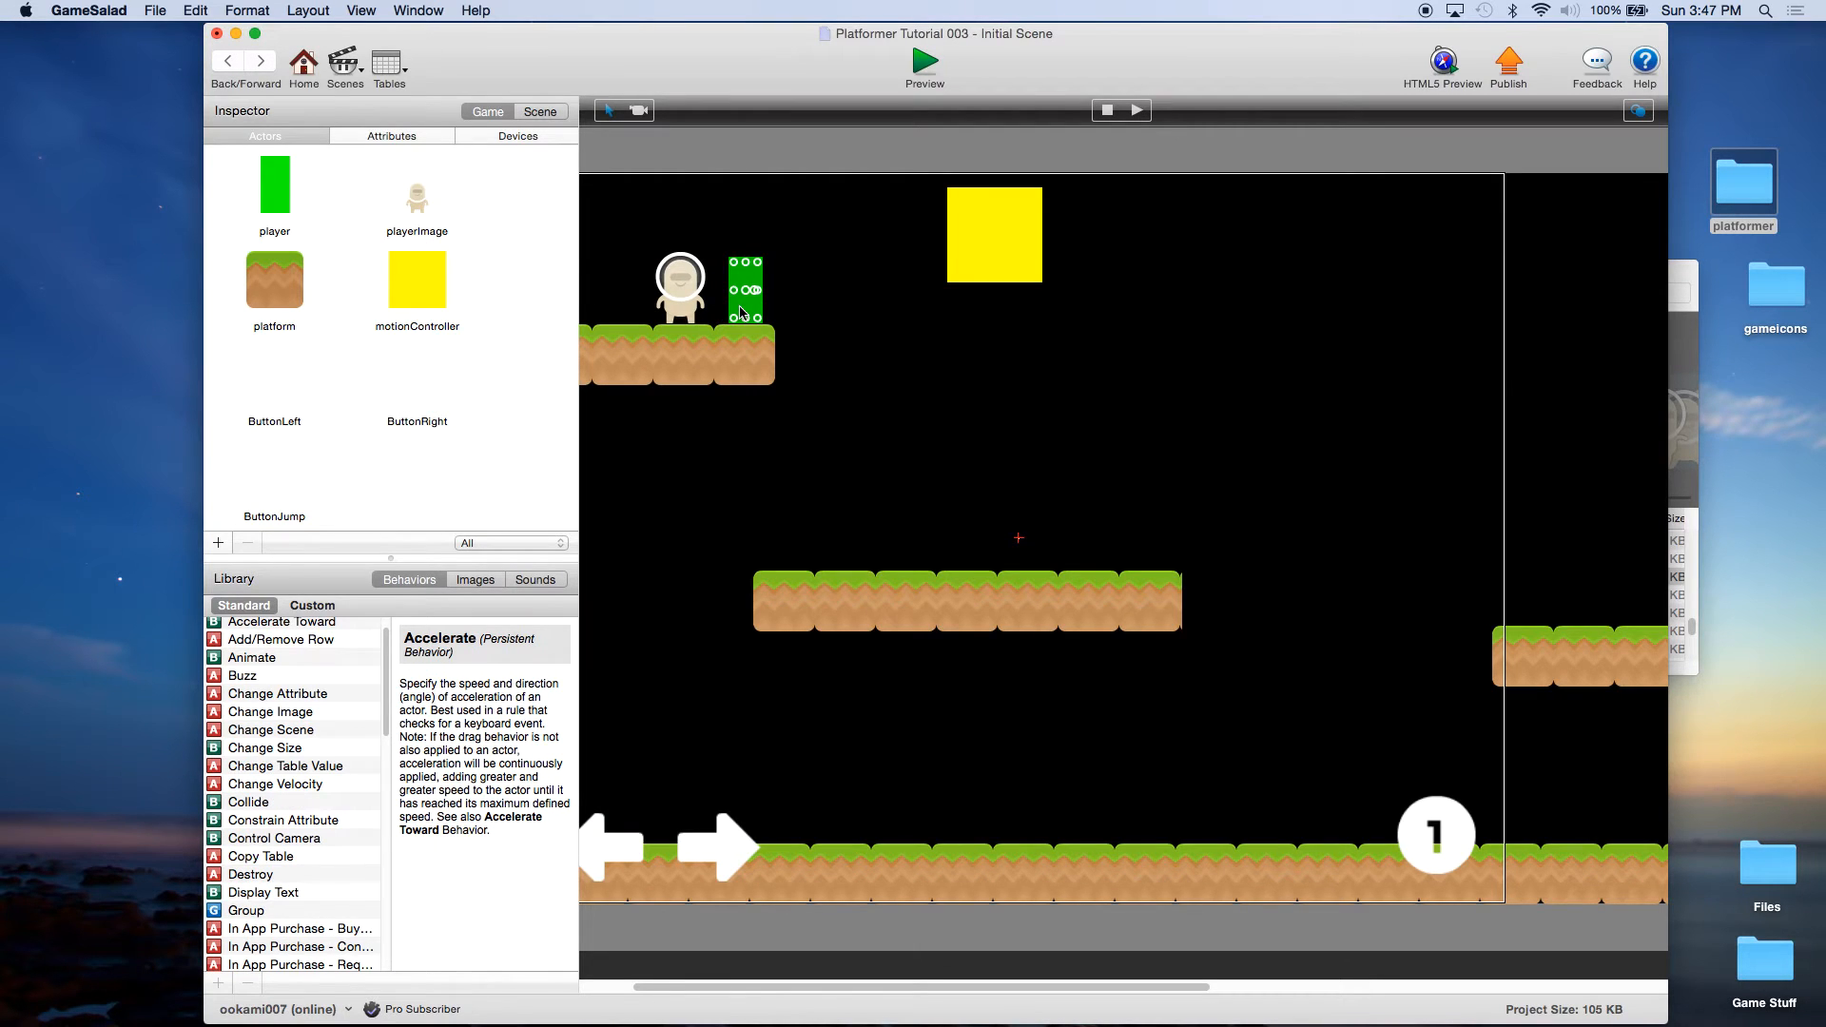
double_click(742, 312)
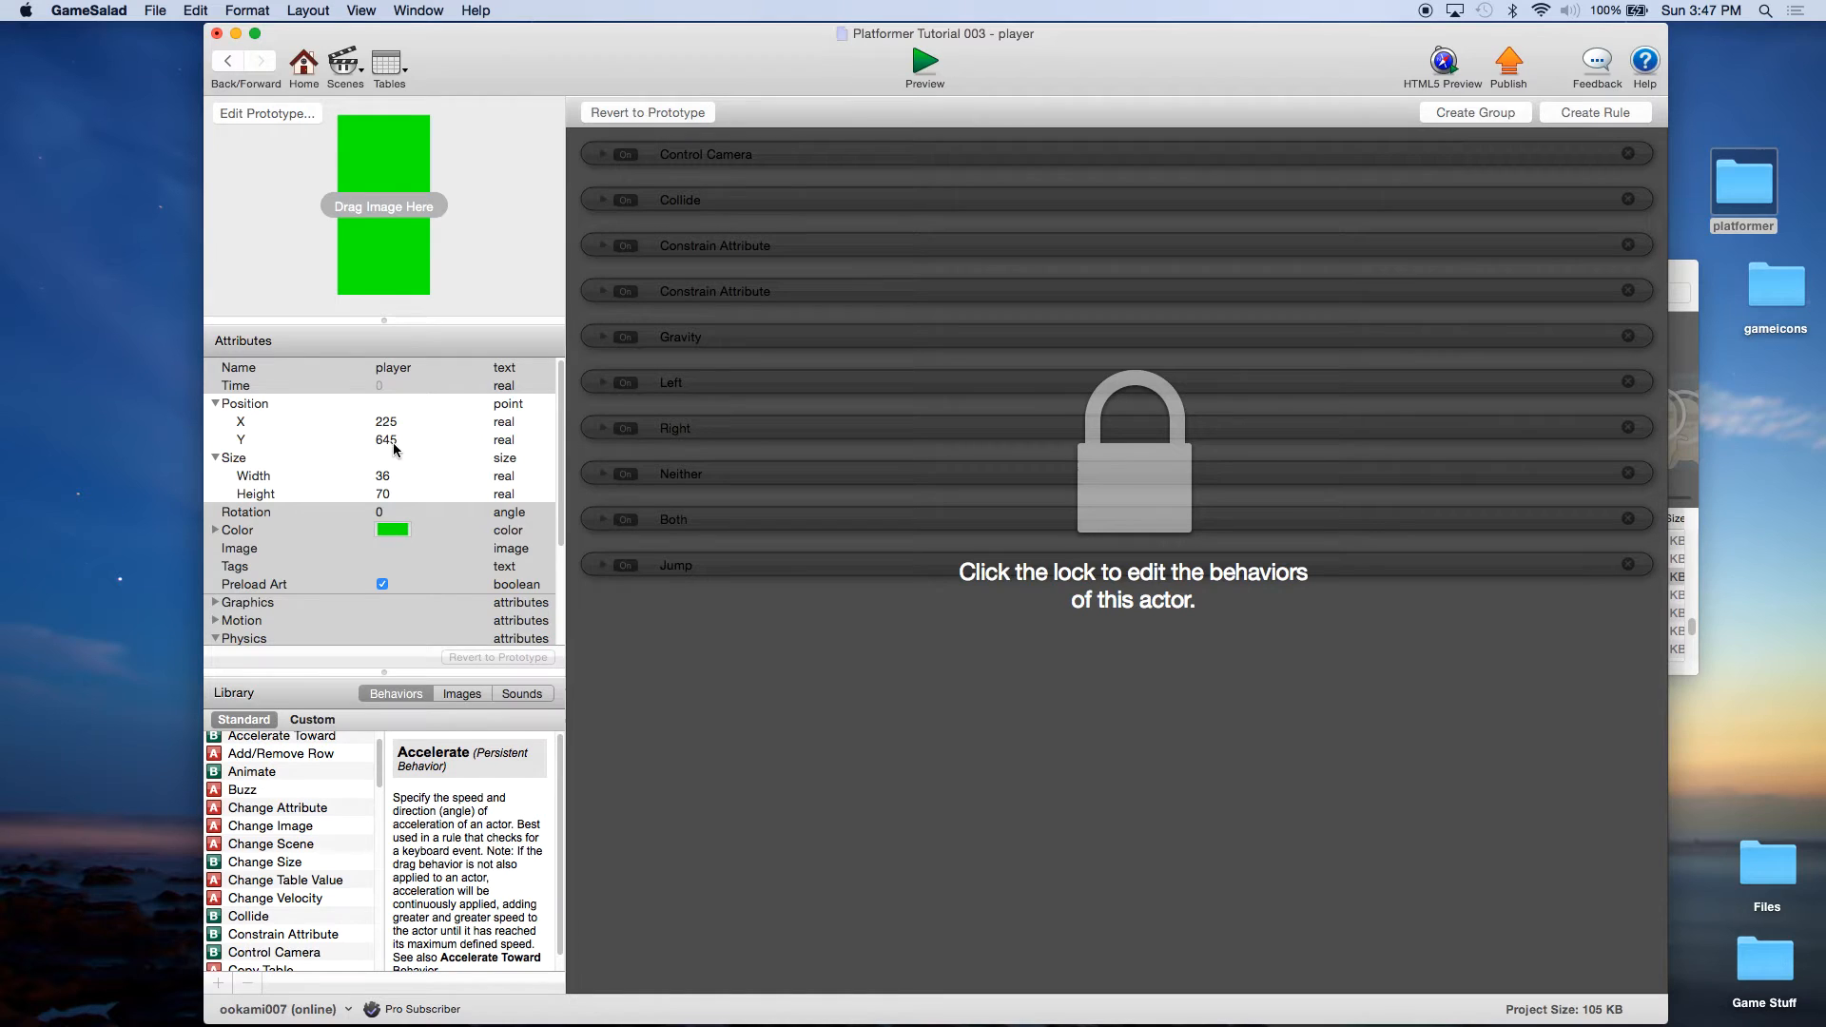
left_click(229, 64)
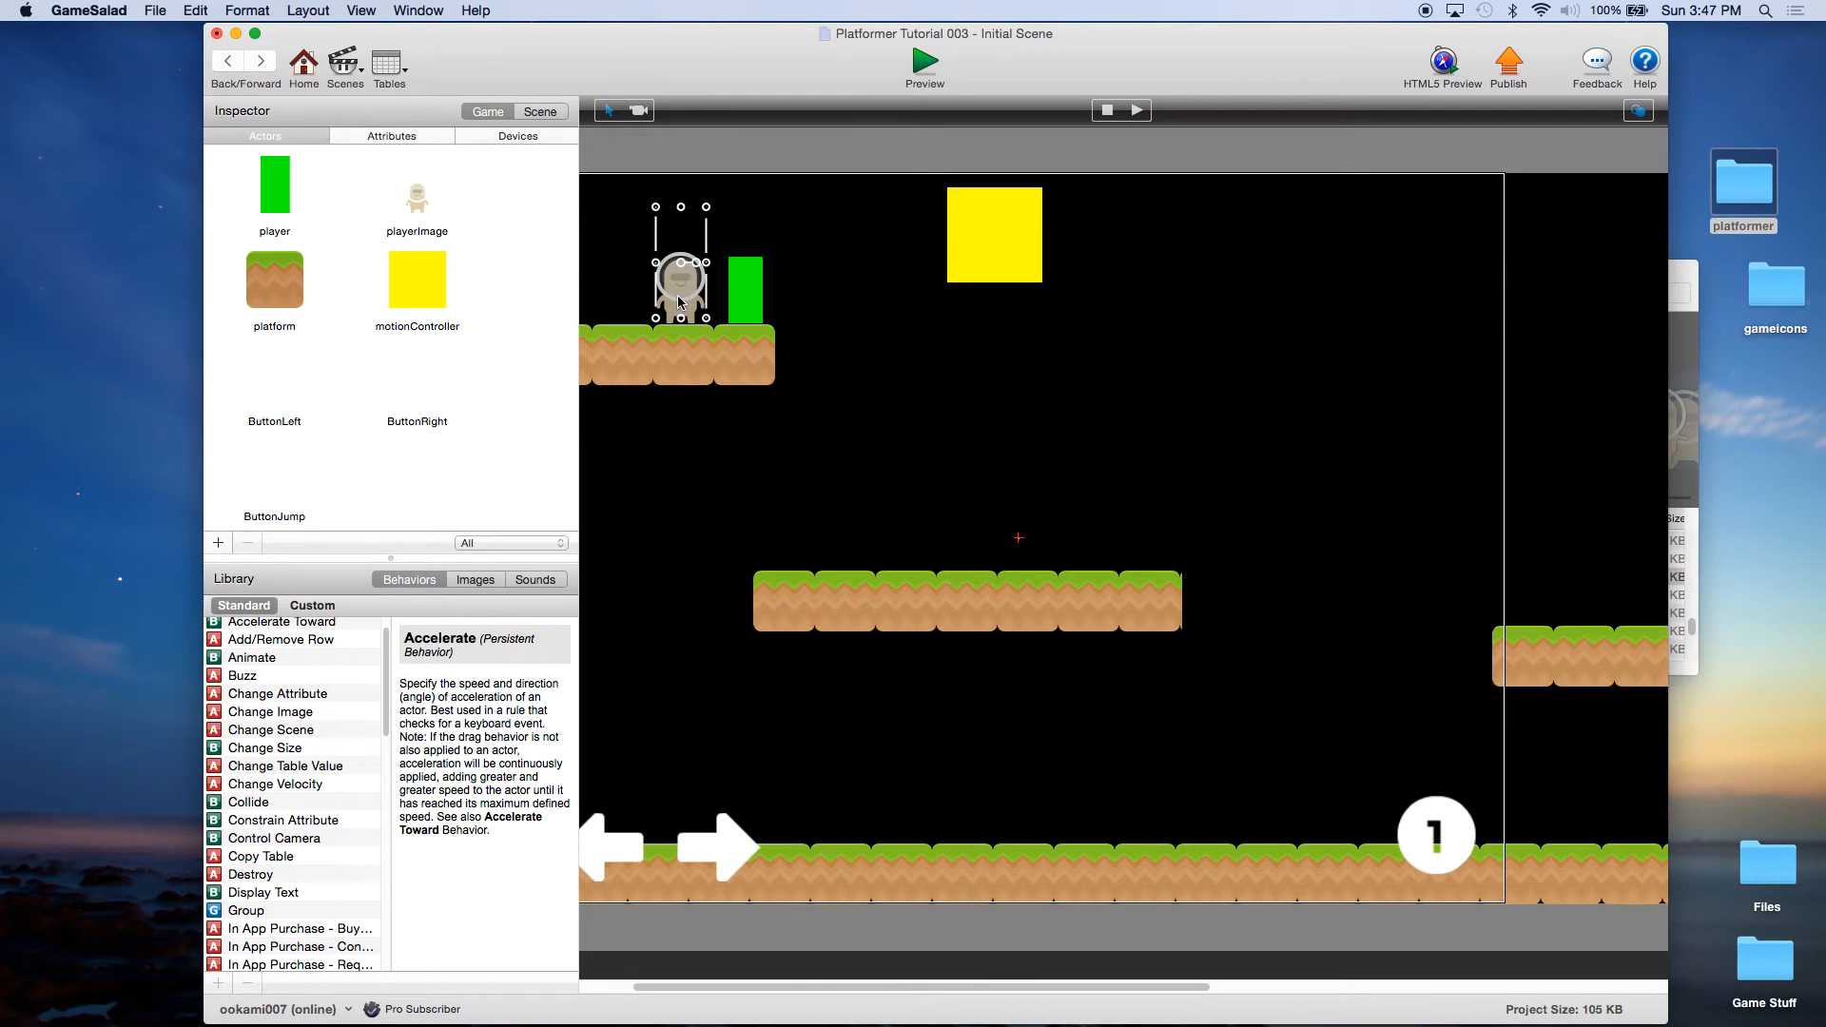
Open the playerImage prototype for editing and add two Constrain Attribute behaviors to it.
double_click(679, 296)
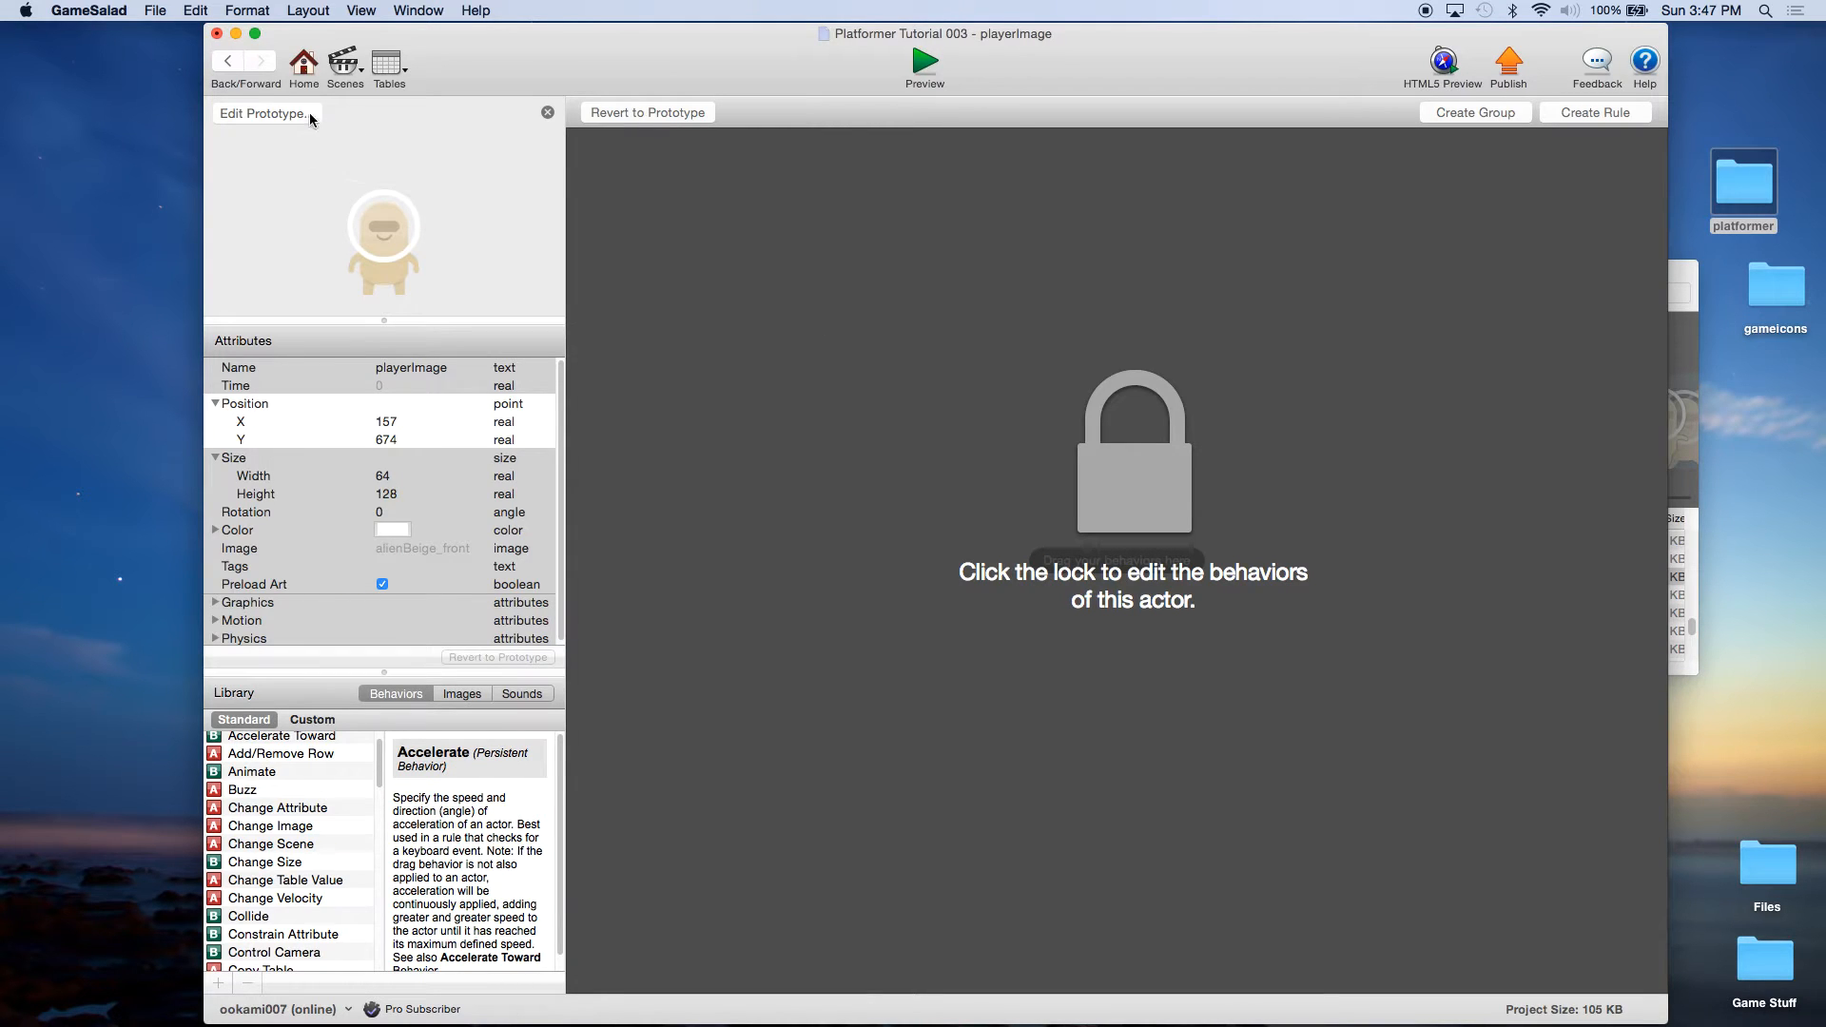
left_click(306, 112)
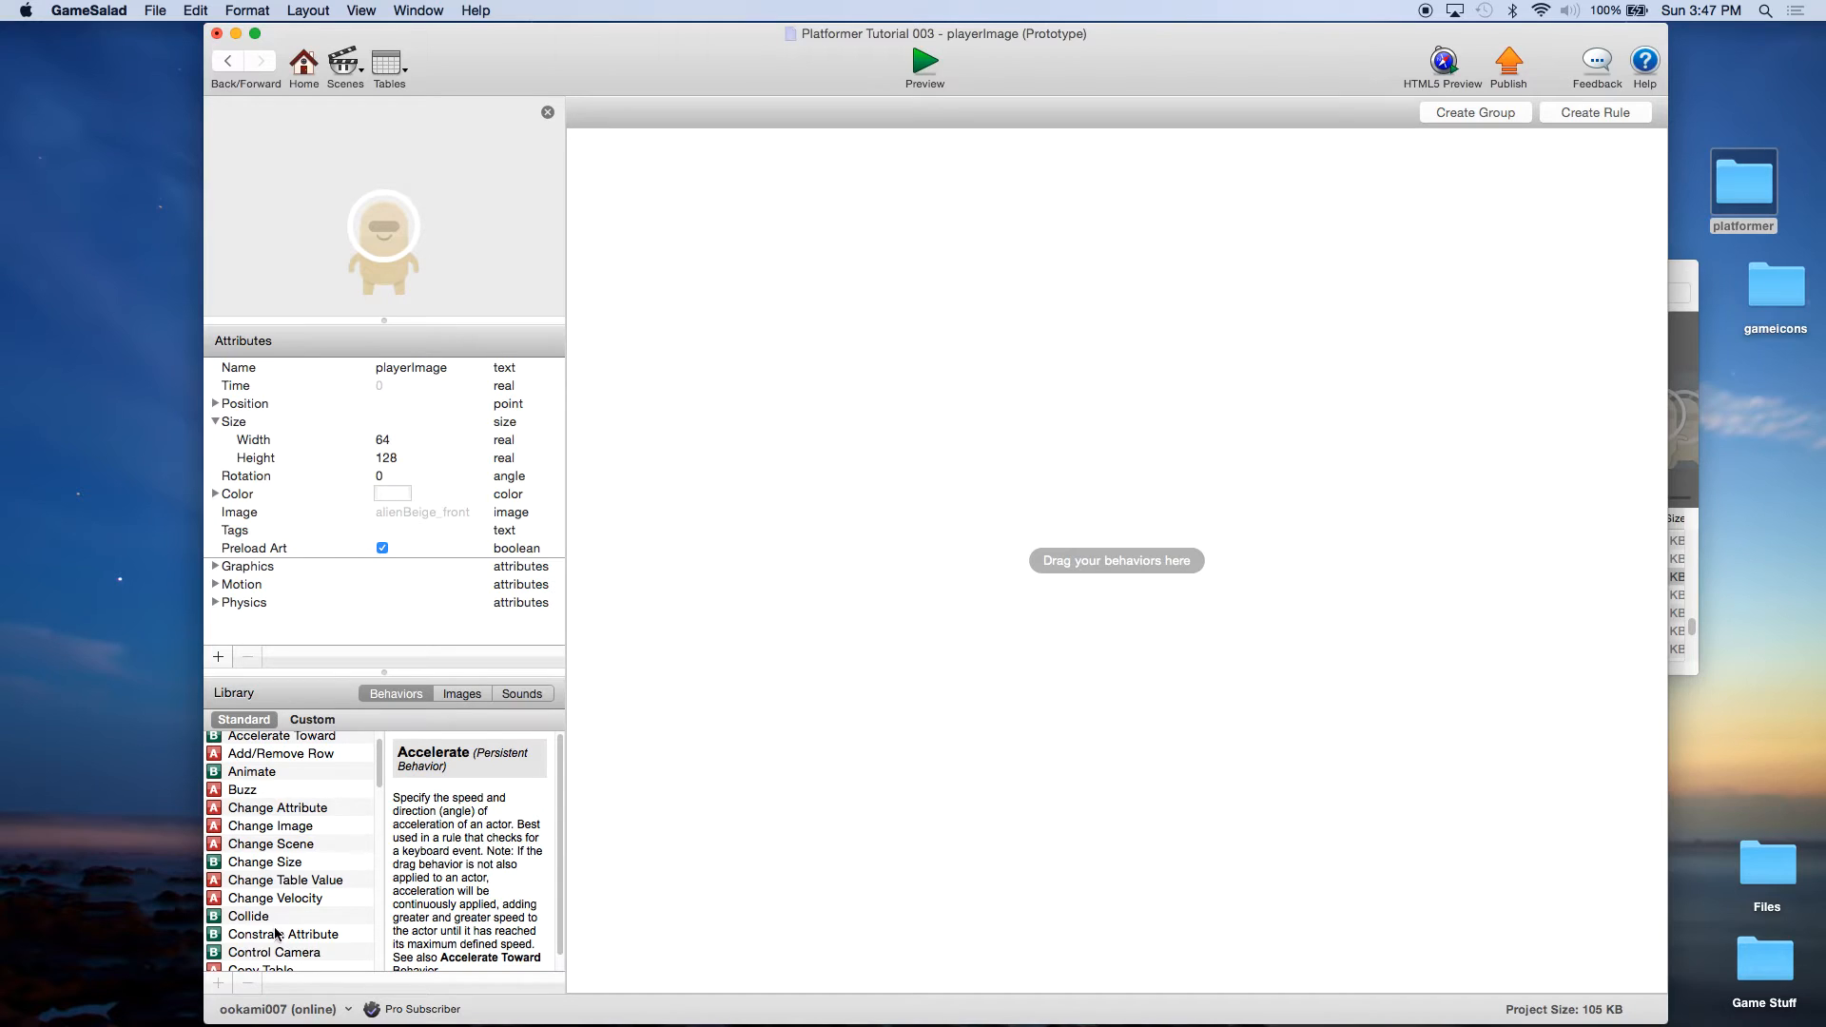
left_click_drag(276, 935, 714, 238)
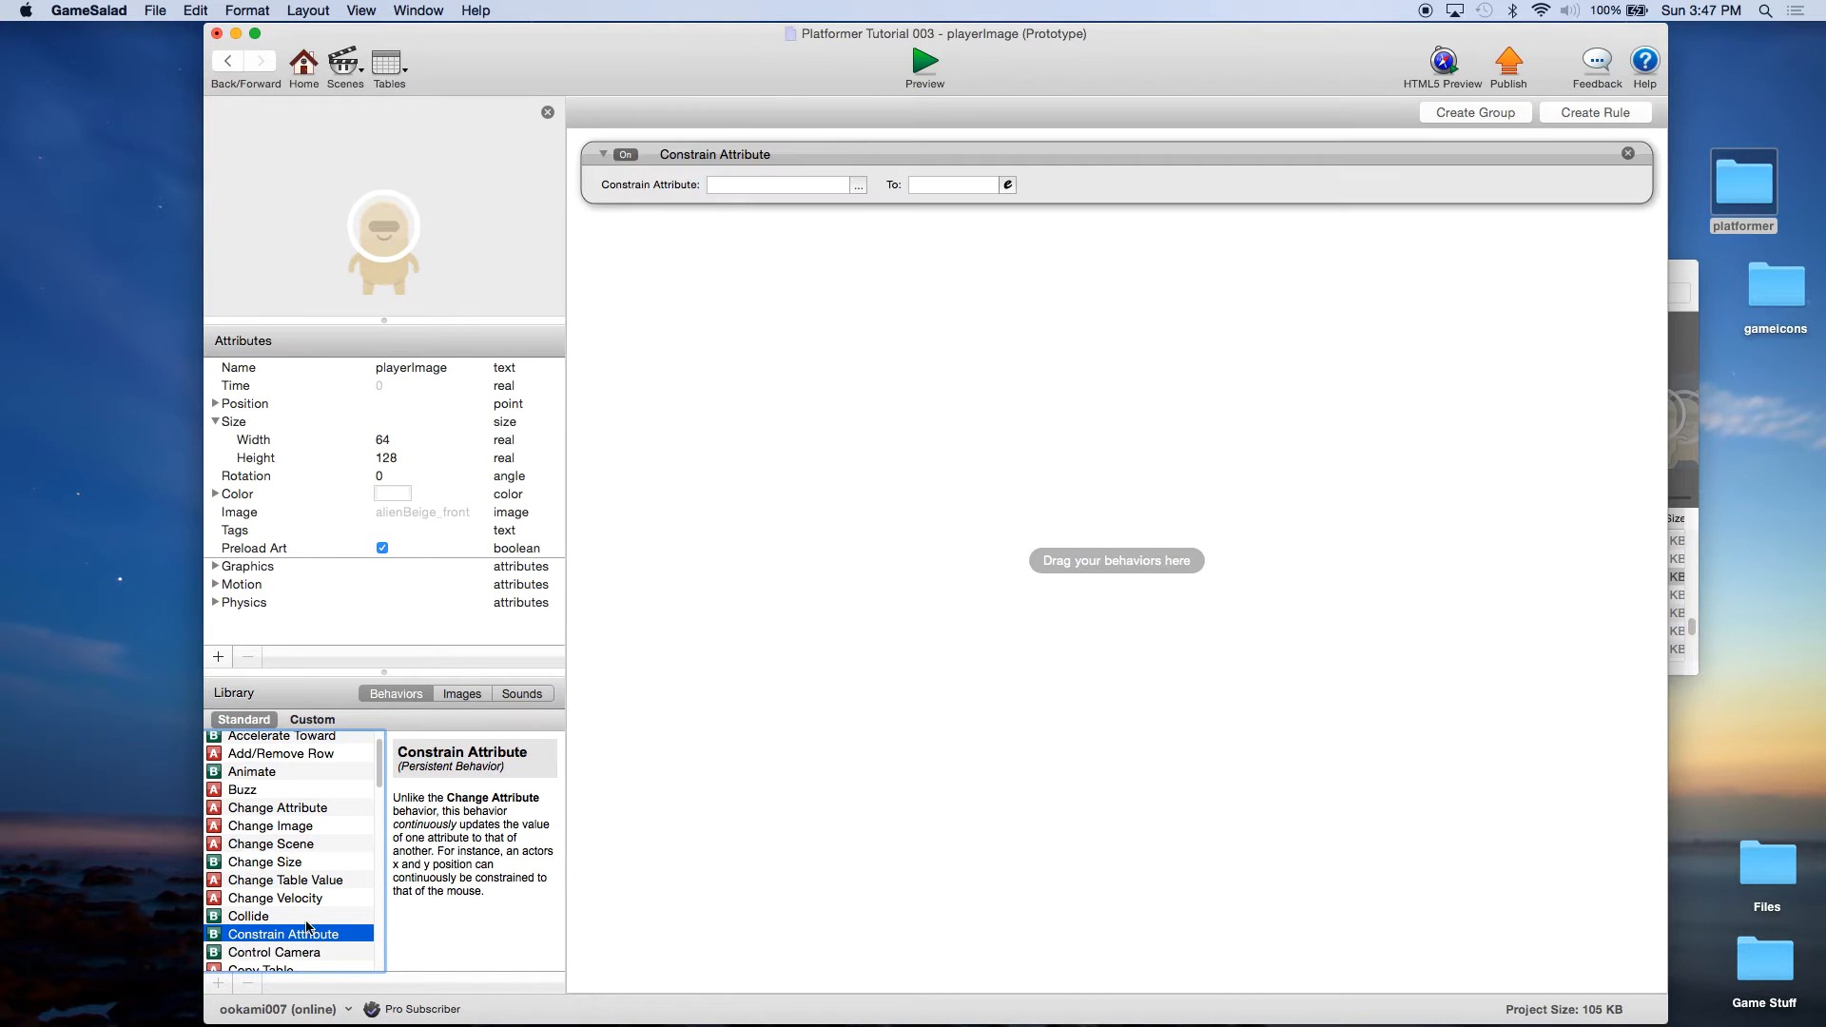
left_click_drag(255, 941, 761, 202)
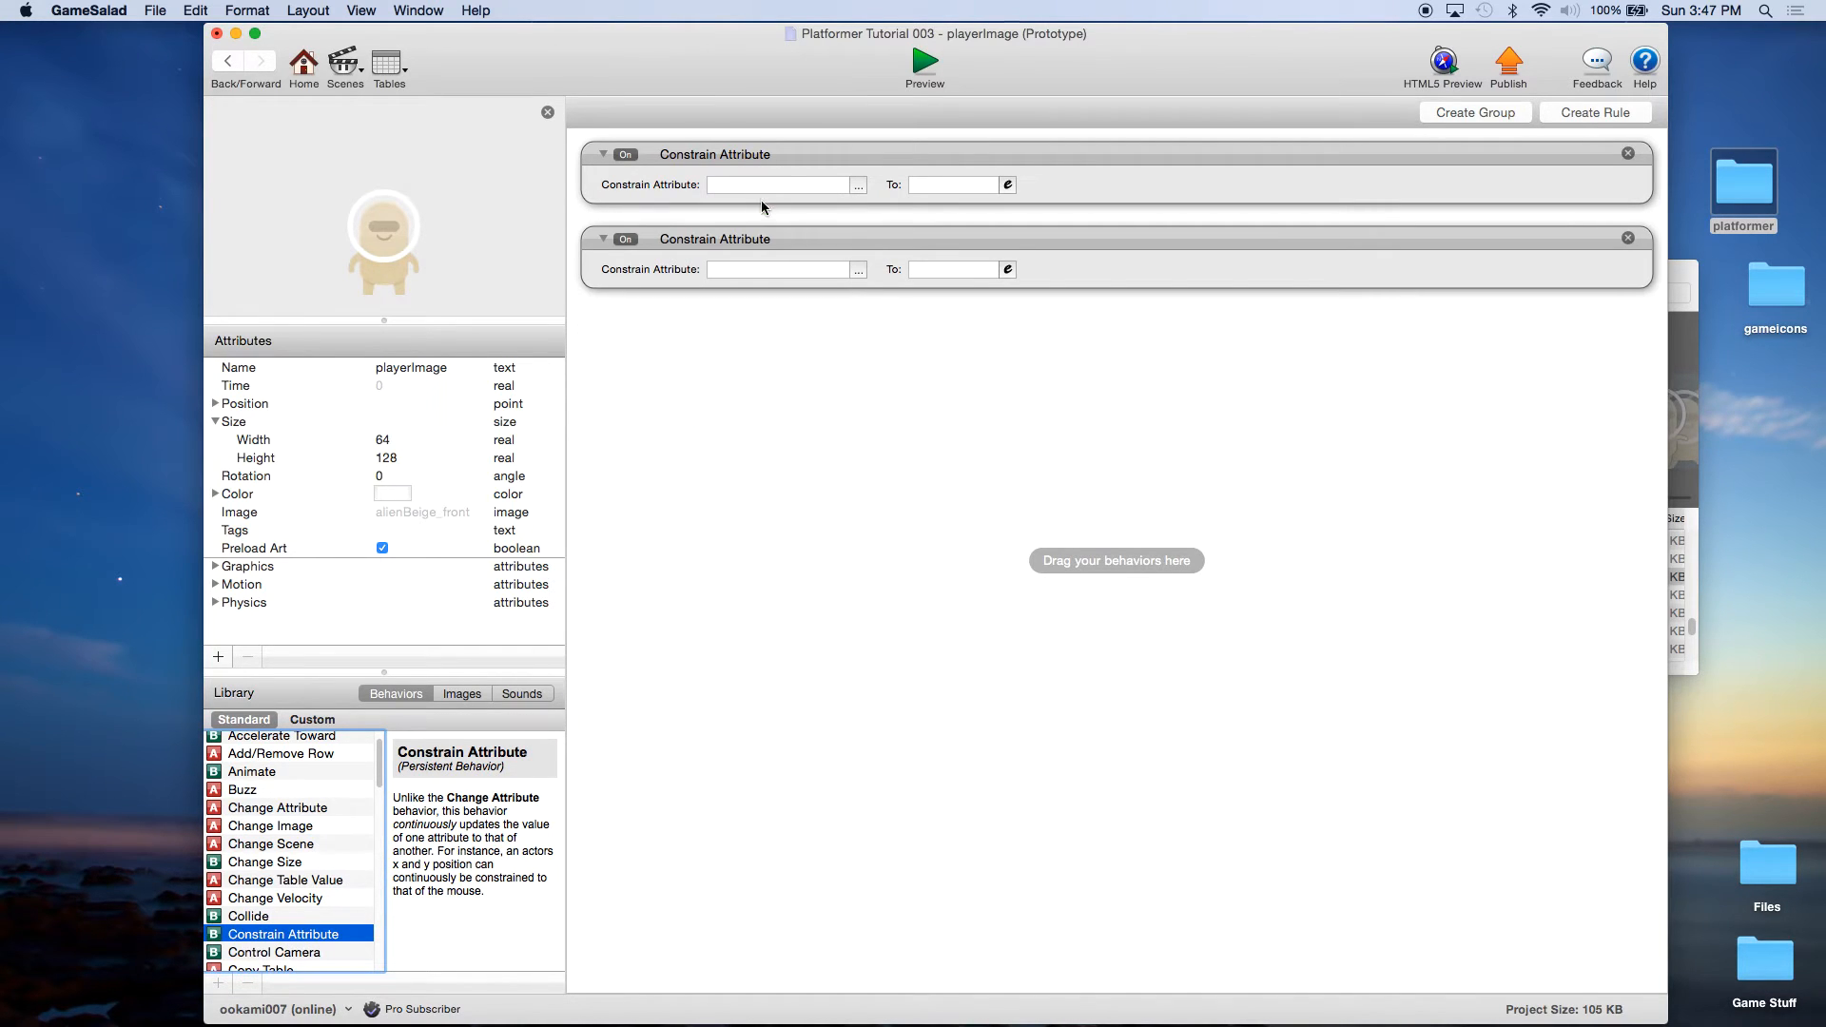
Set the first Constrain Attribute behavior to constrain playerImage's self.Position.X to game.playerX.
left_click(862, 185)
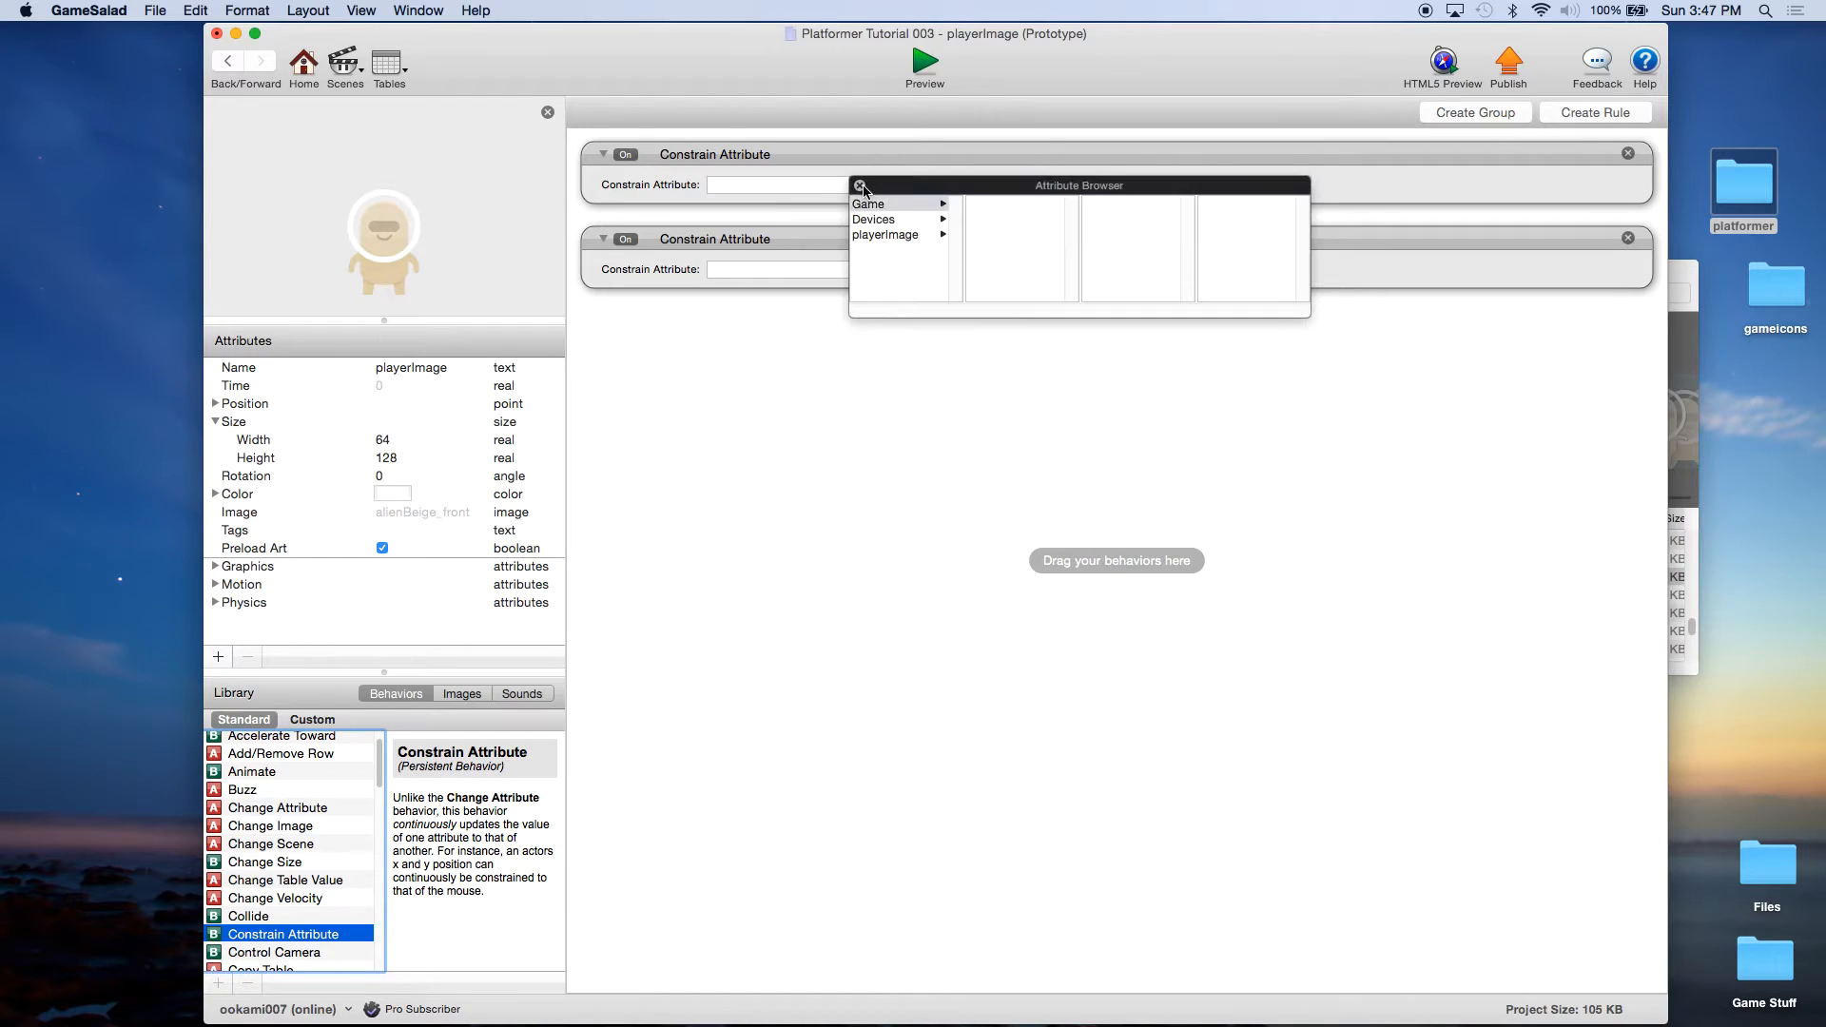
left_click(883, 235)
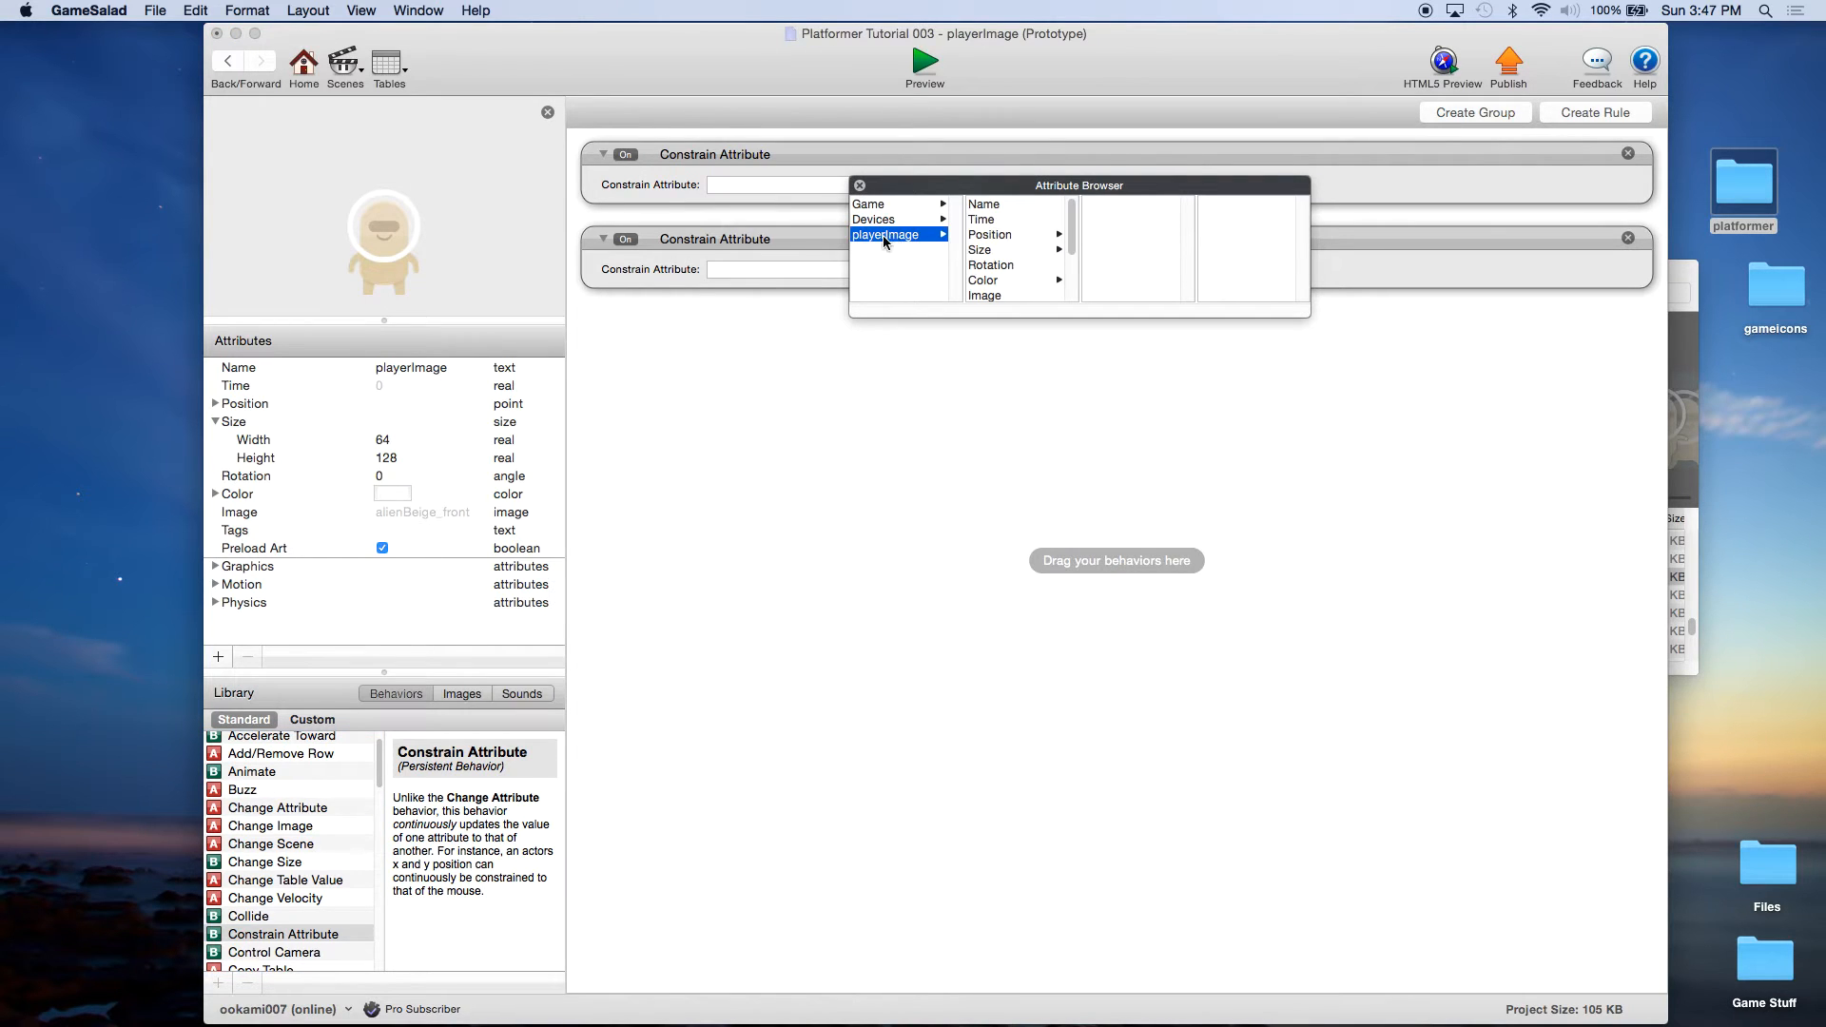
left_click(1010, 234)
left_click(1095, 203)
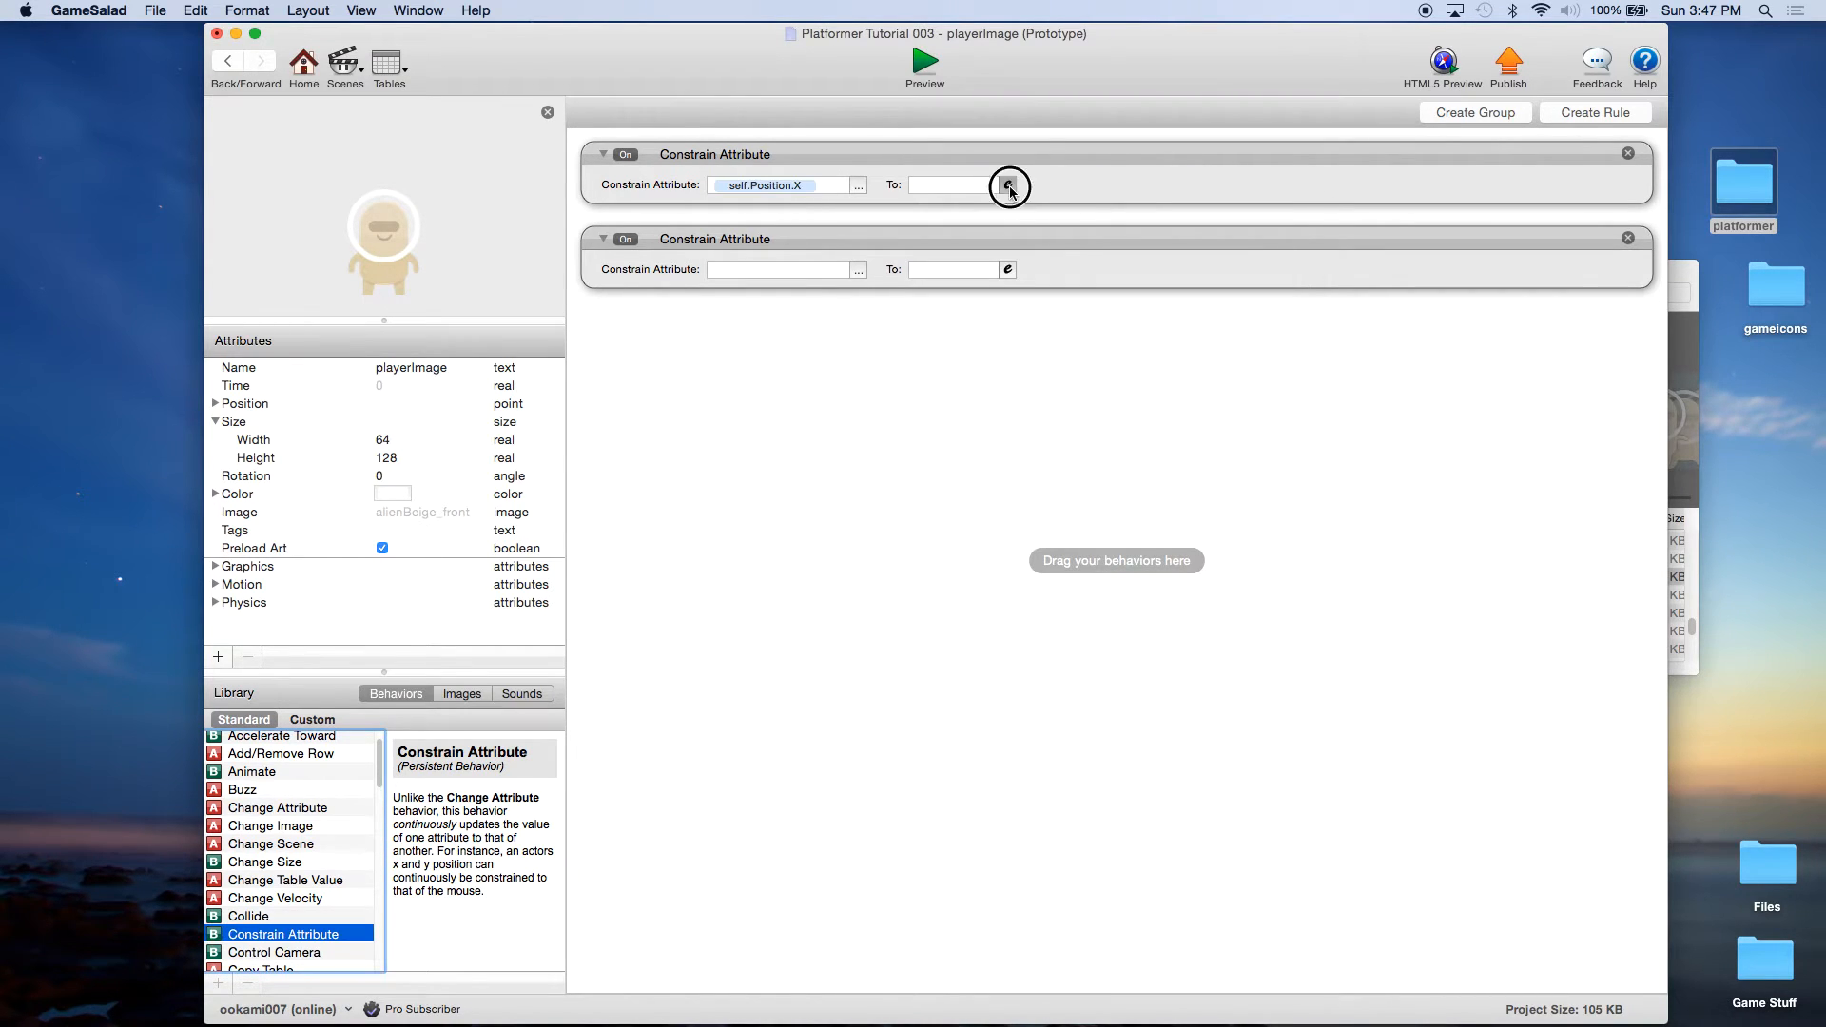
left_click(1007, 185)
left_click(921, 213)
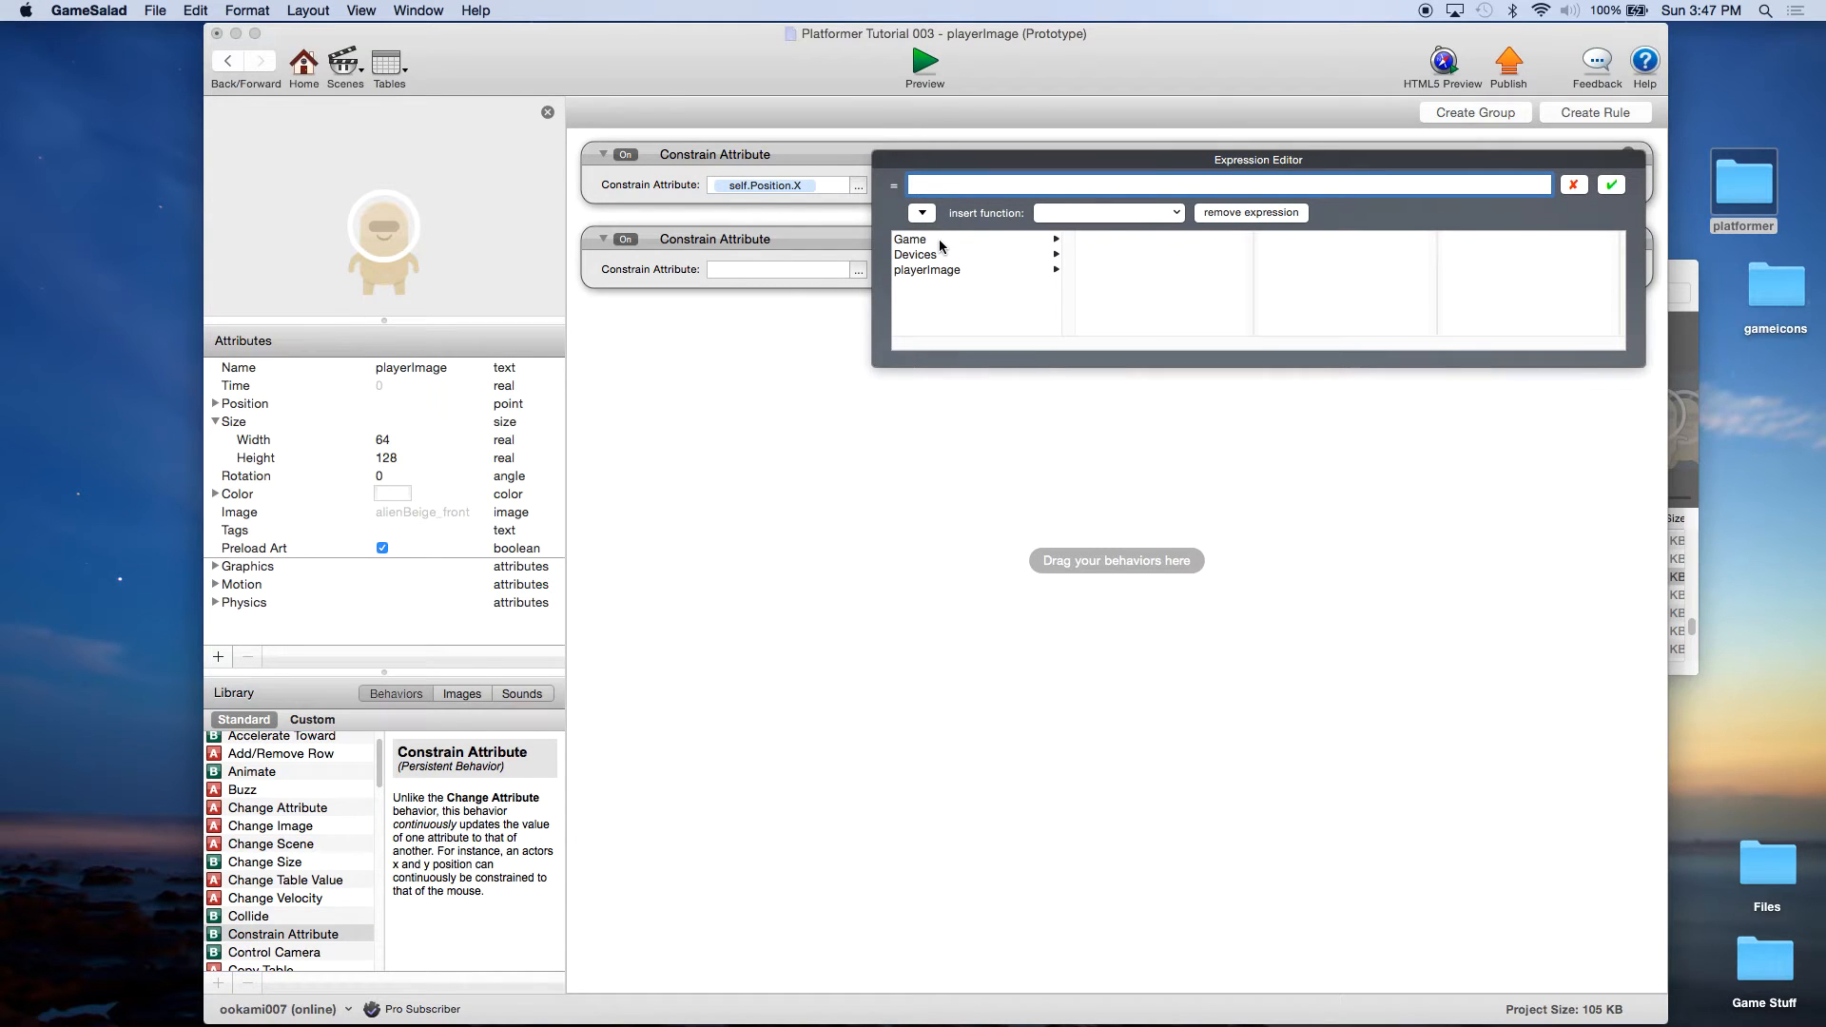
left_click(938, 239)
scroll(1195, 267, "down", 5)
left_click(1113, 316)
left_click(1611, 184)
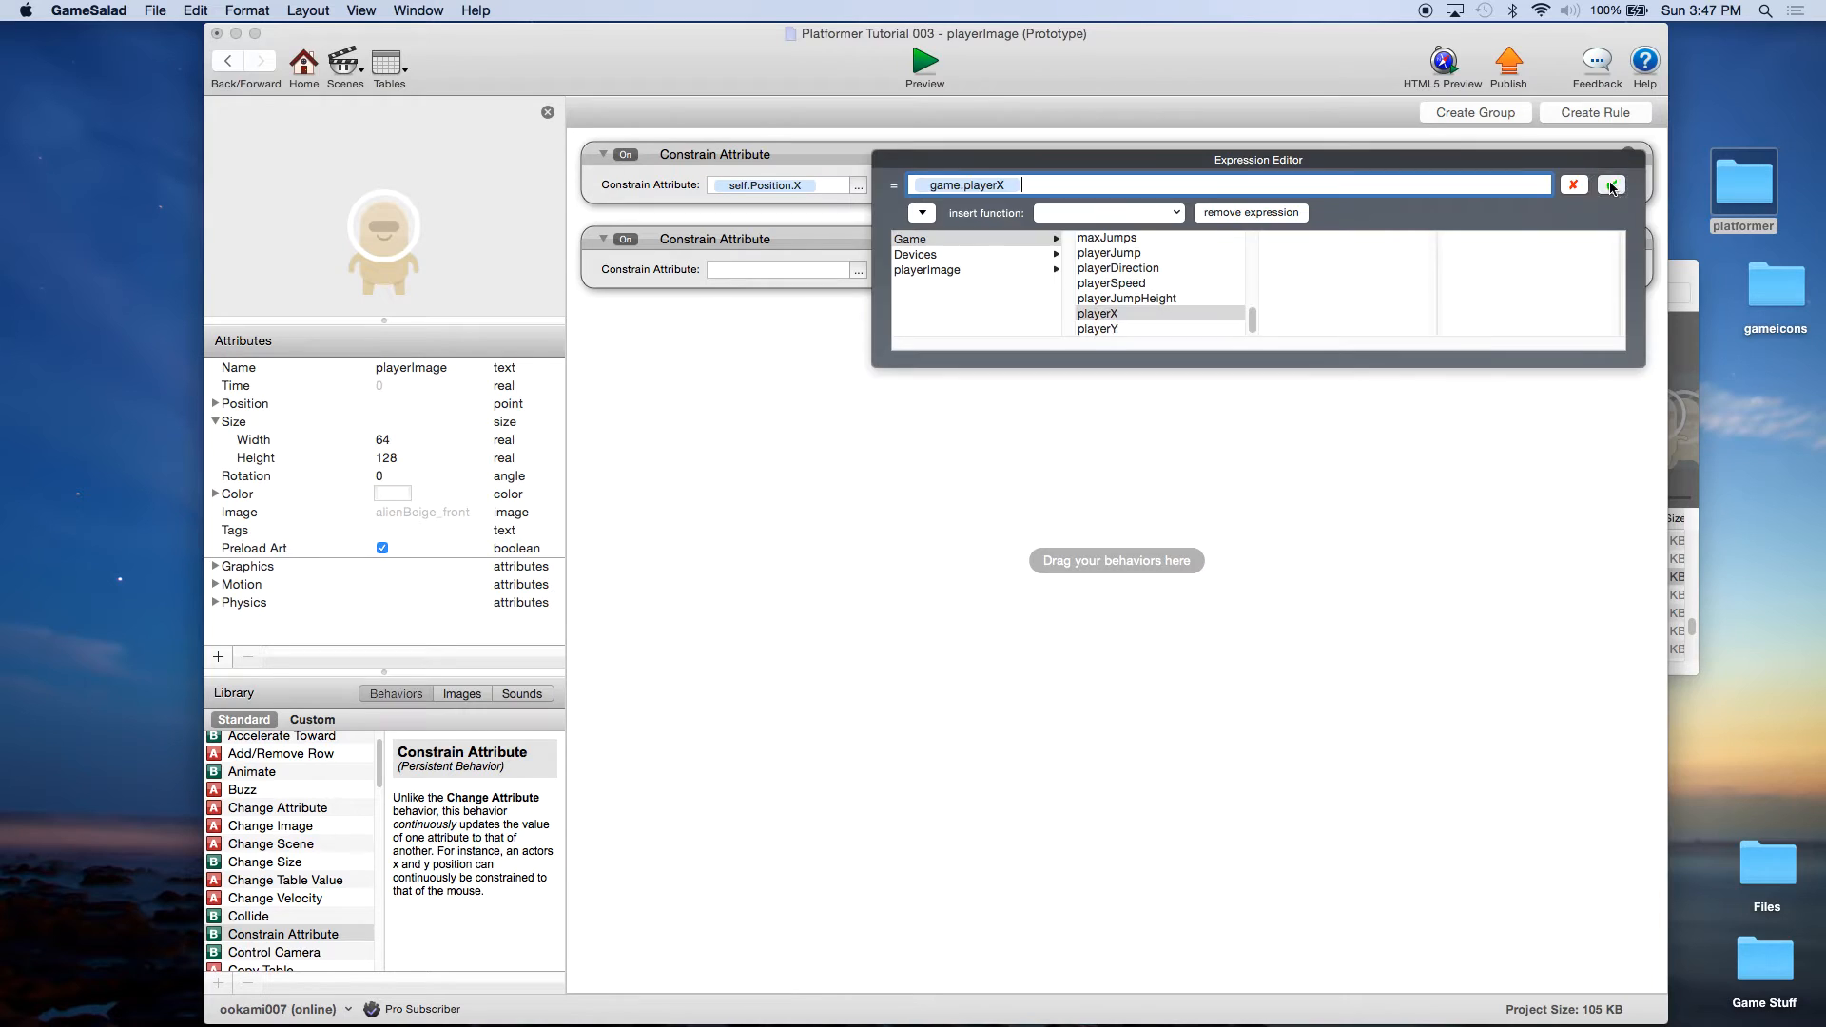
Set the second Constrain Attribute behavior to constrain playerImage's self.Position.Y to game.playerY-29.
left_click(857, 270)
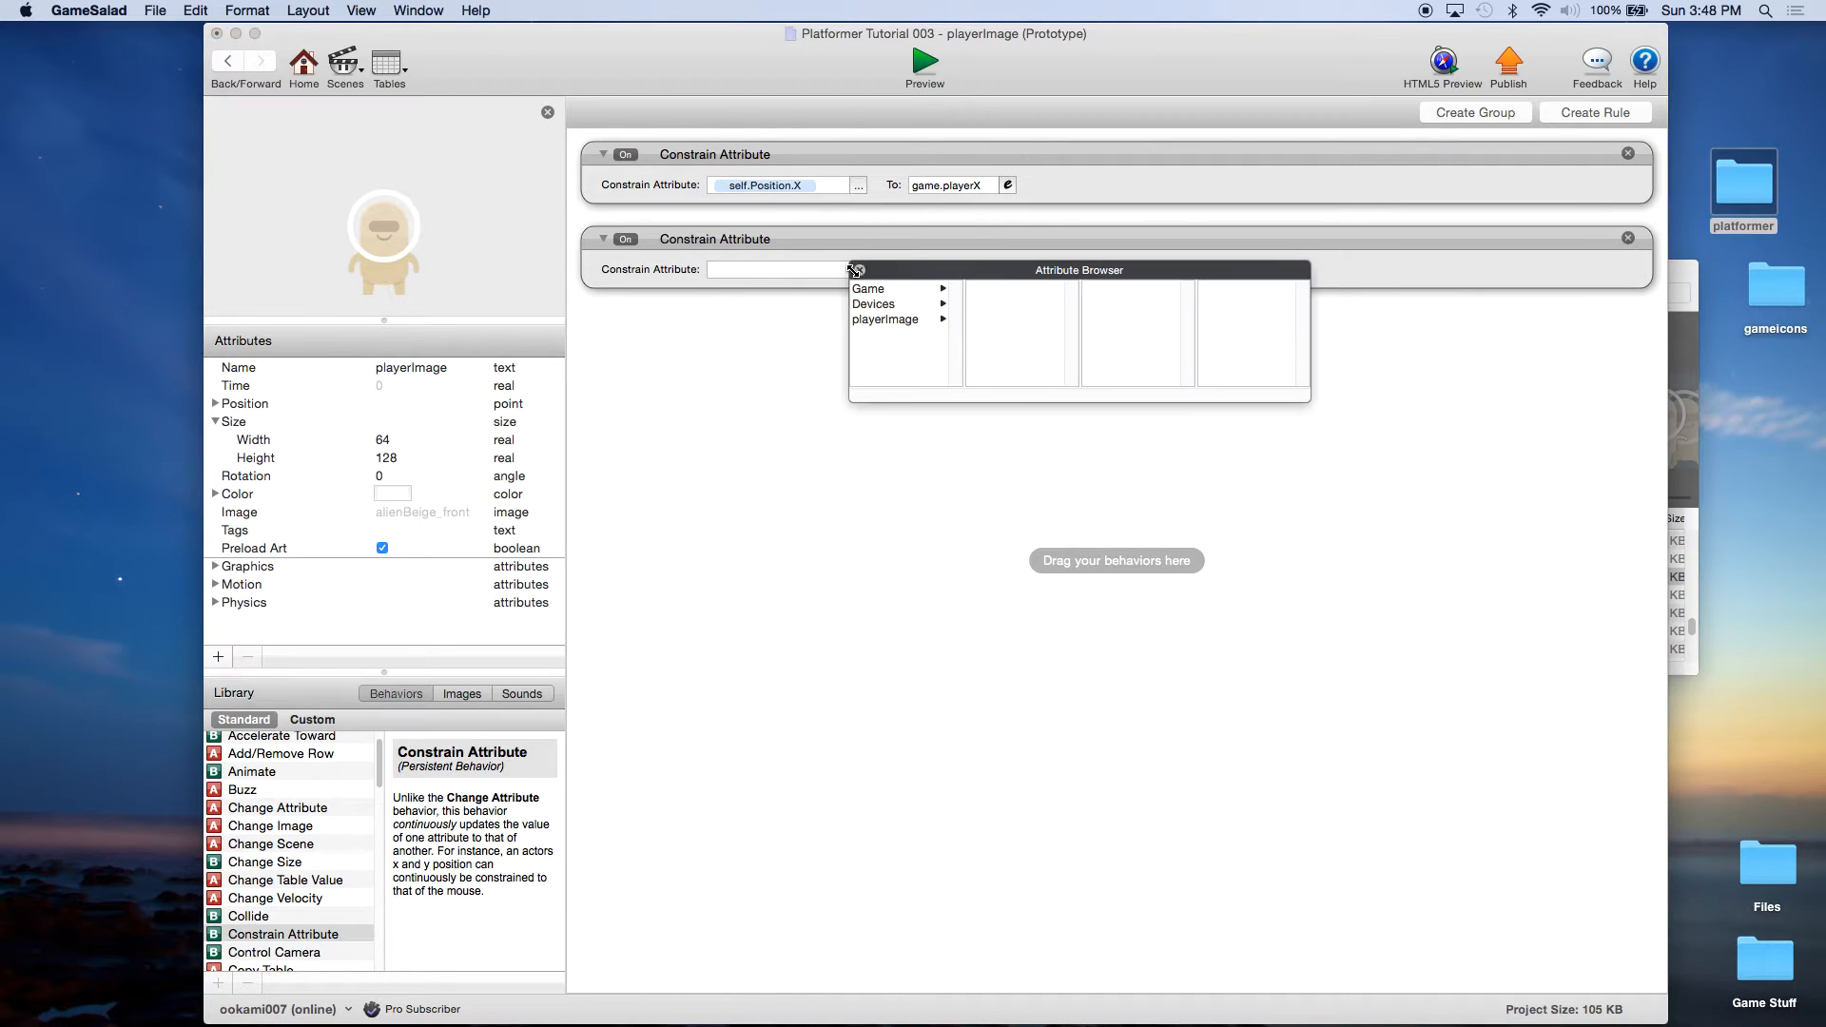
left_click(886, 320)
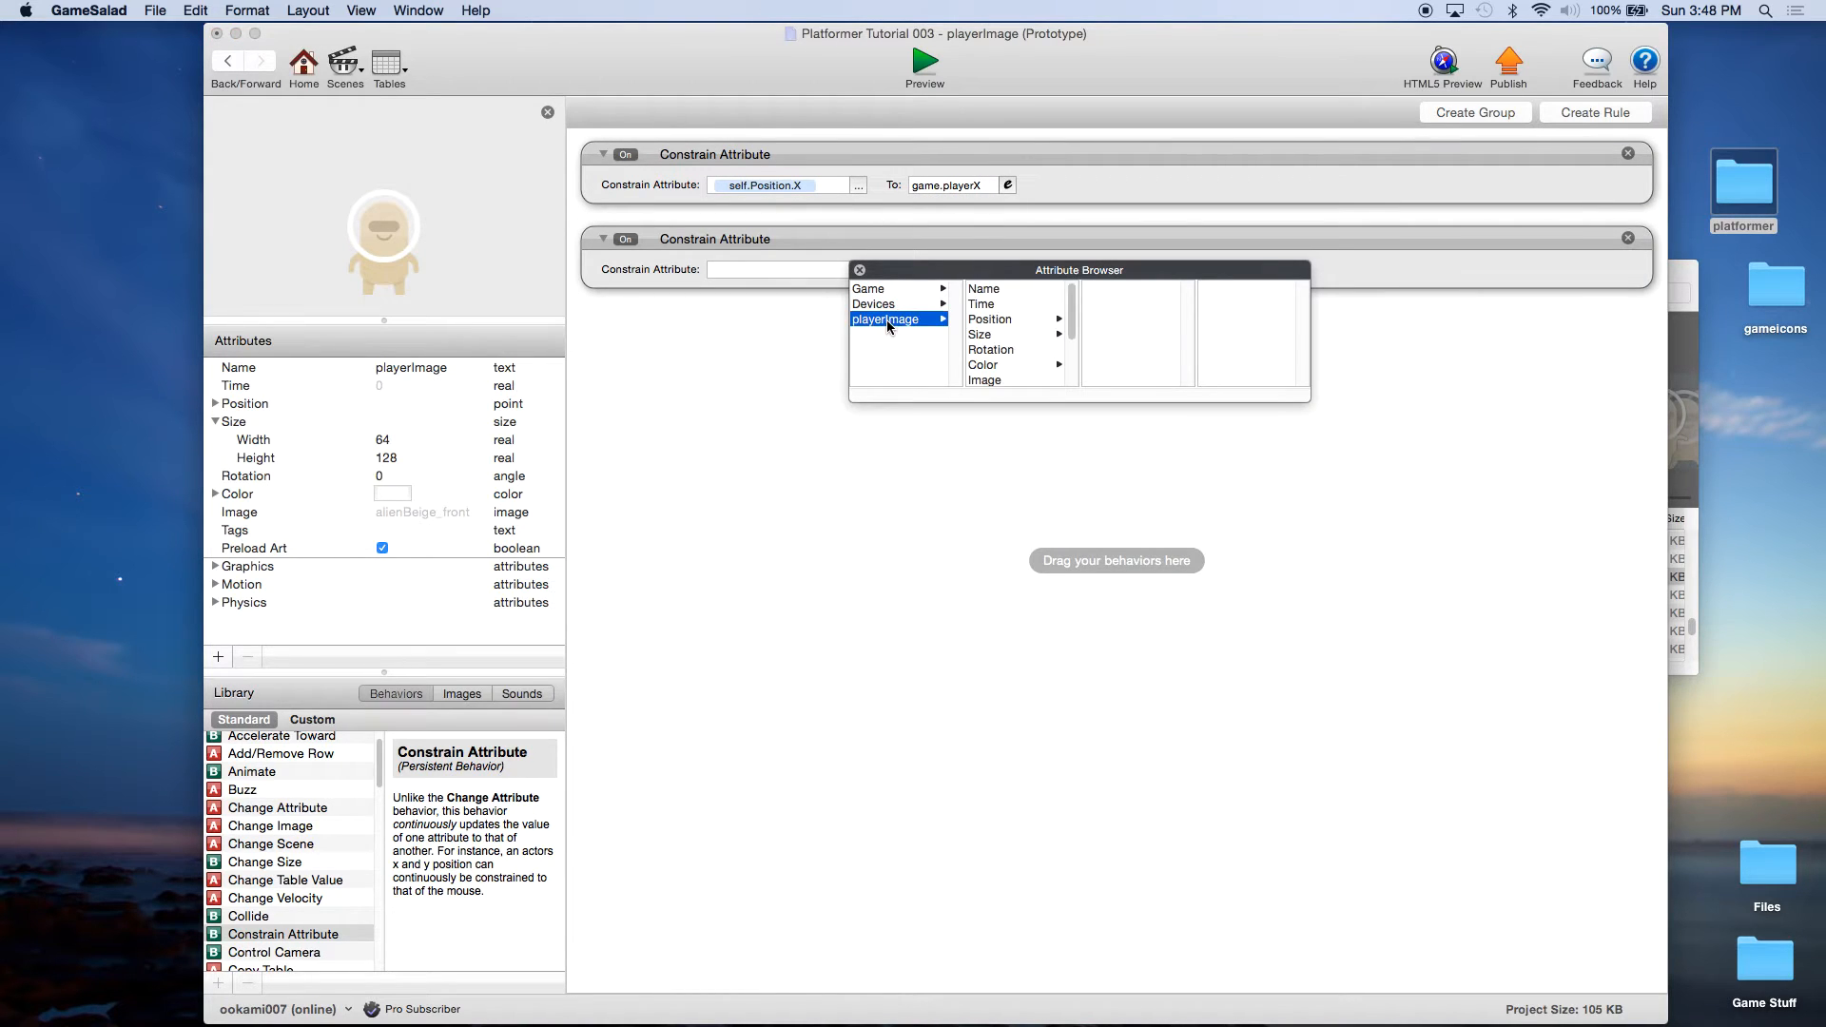
left_click(989, 319)
double_click(1090, 305)
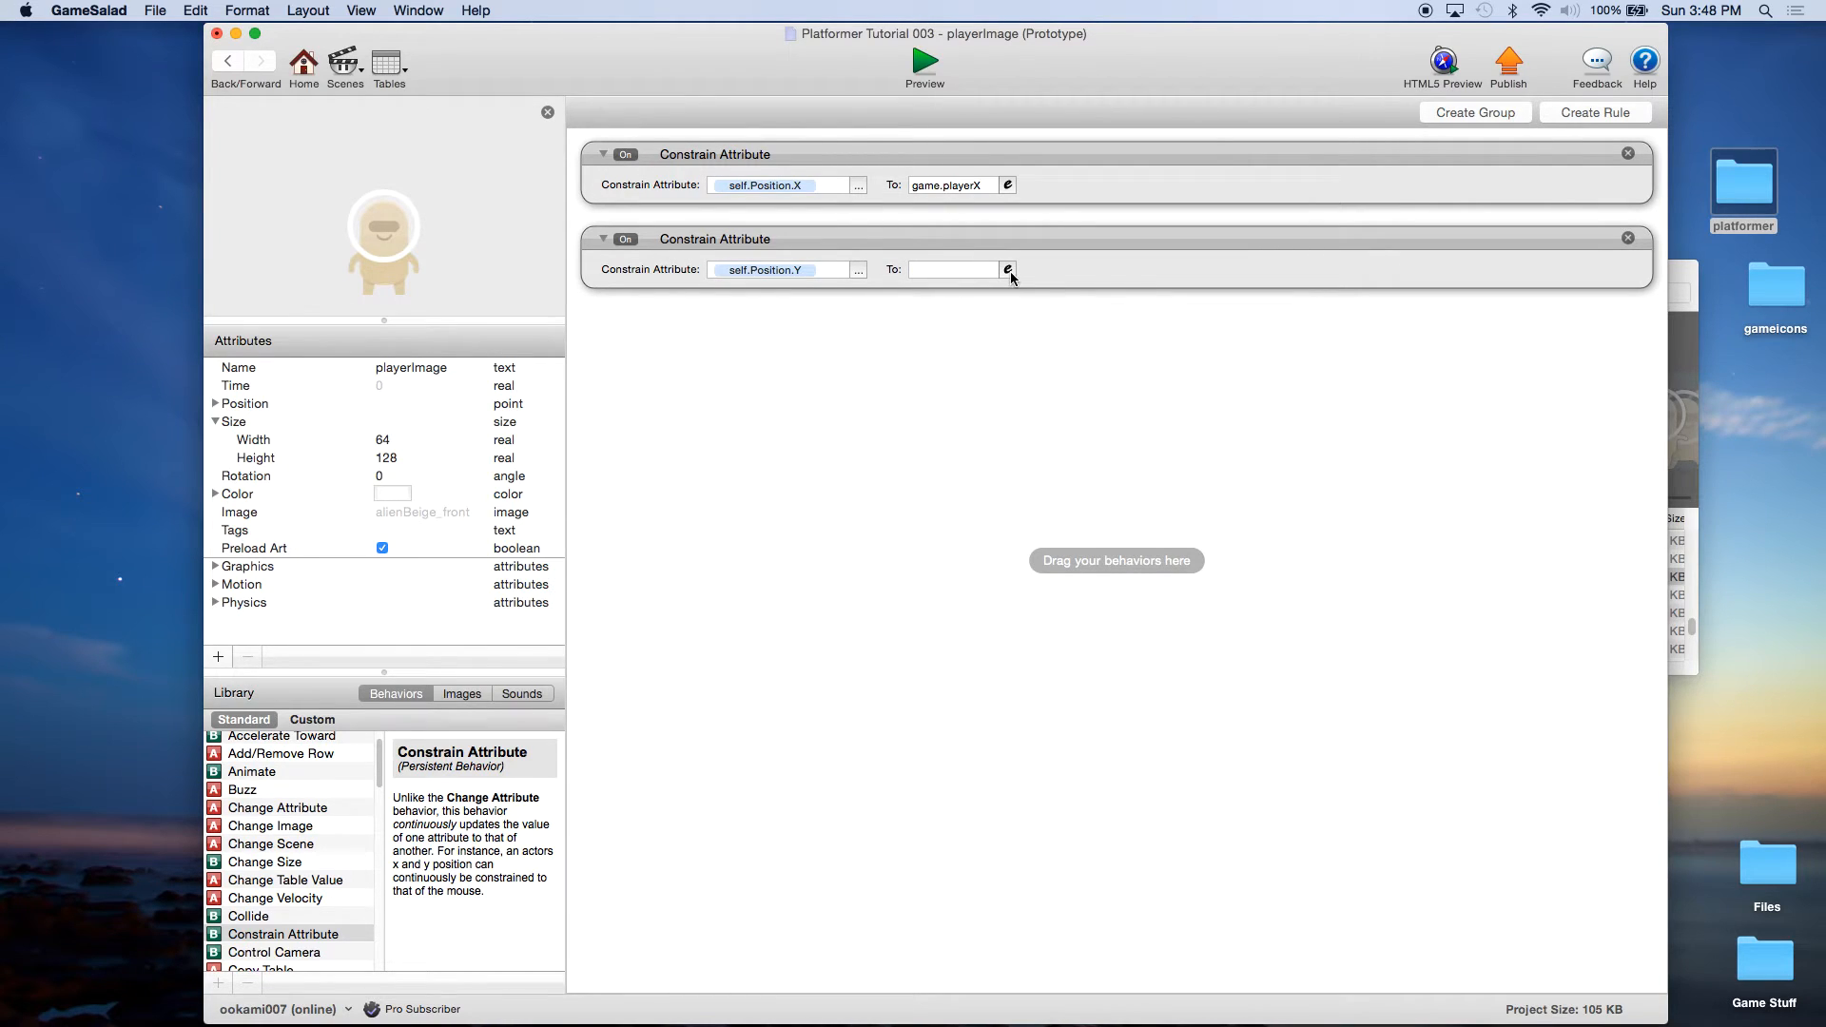
left_click(1009, 270)
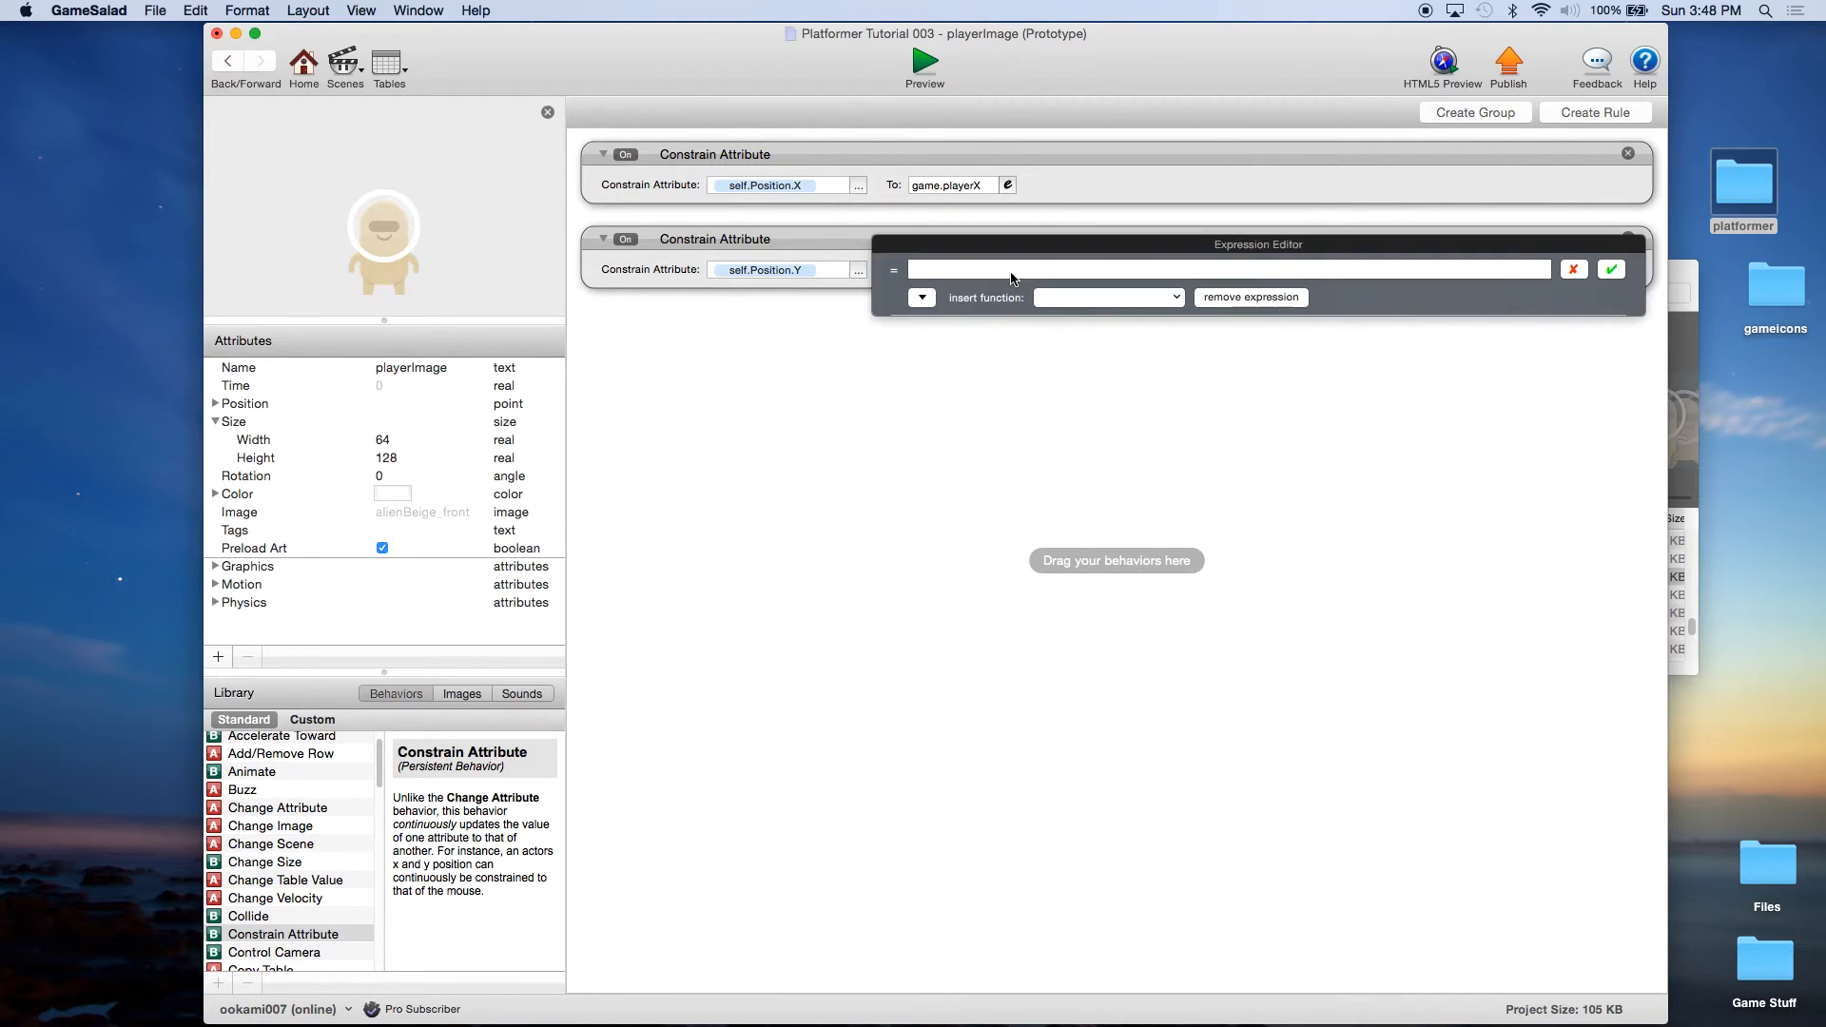
left_click(922, 299)
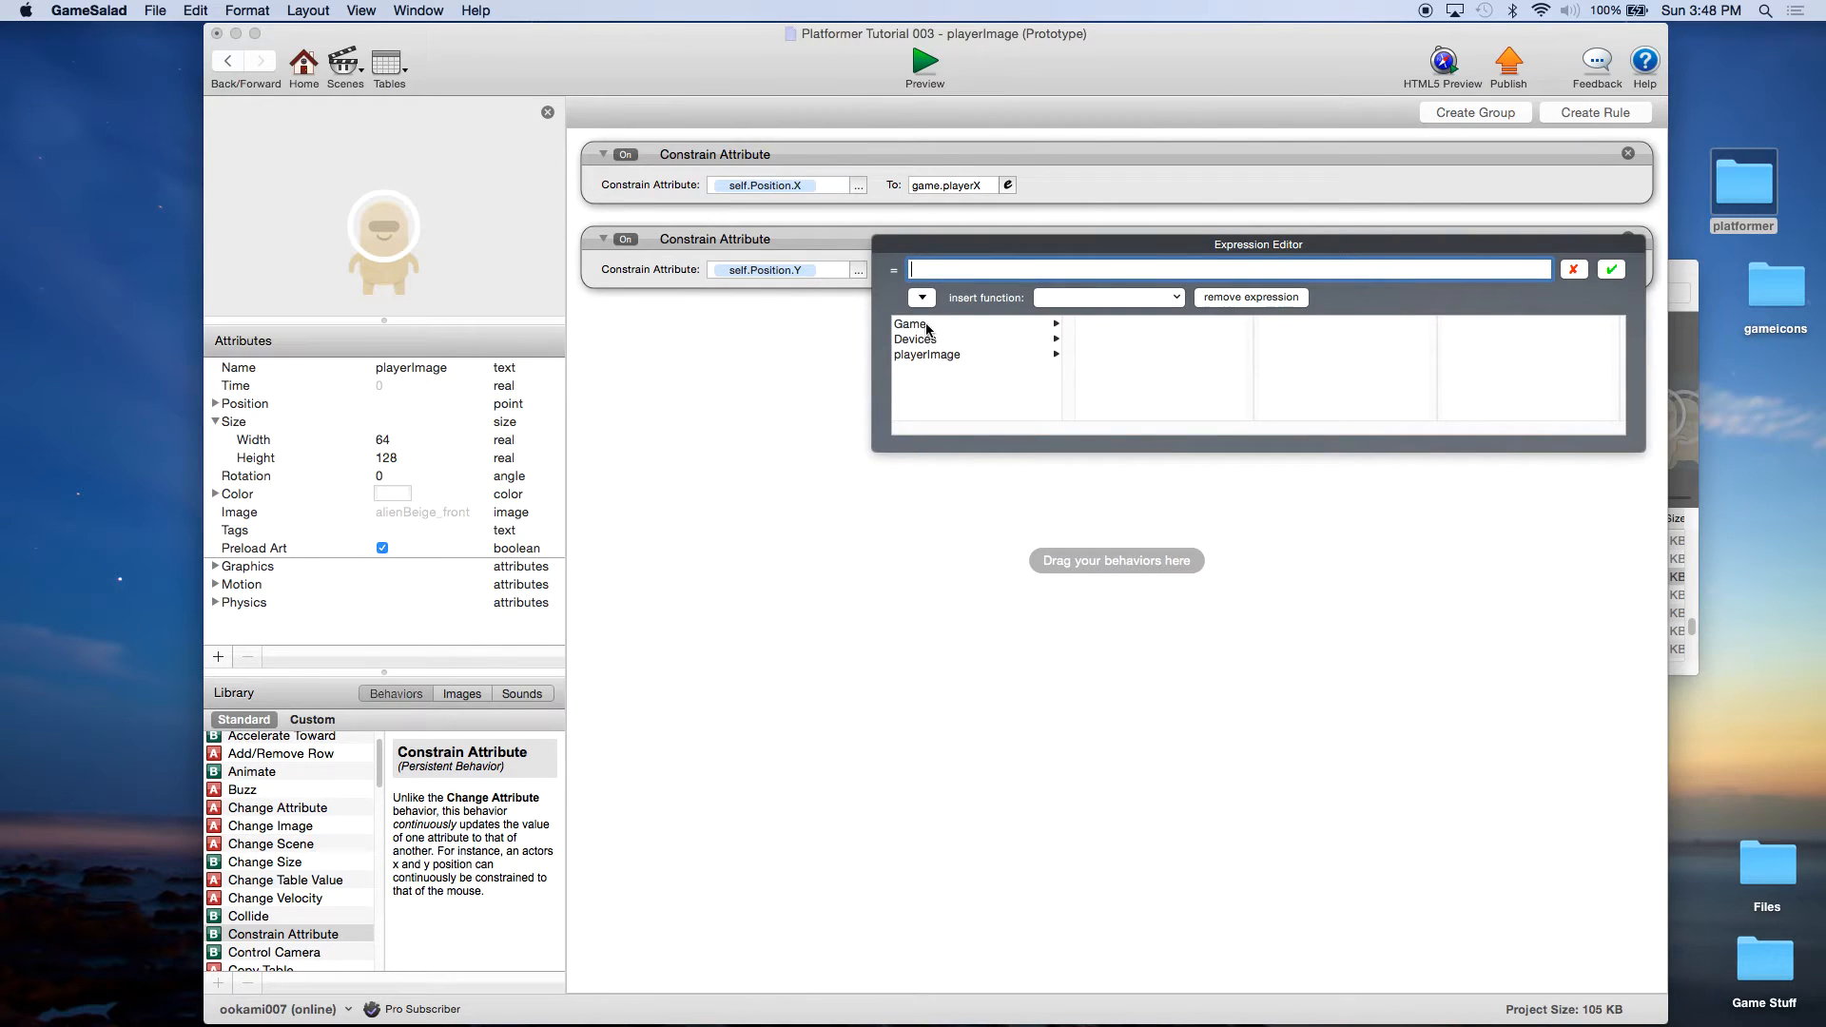
left_click(910, 324)
scroll(1191, 384, "down", 10)
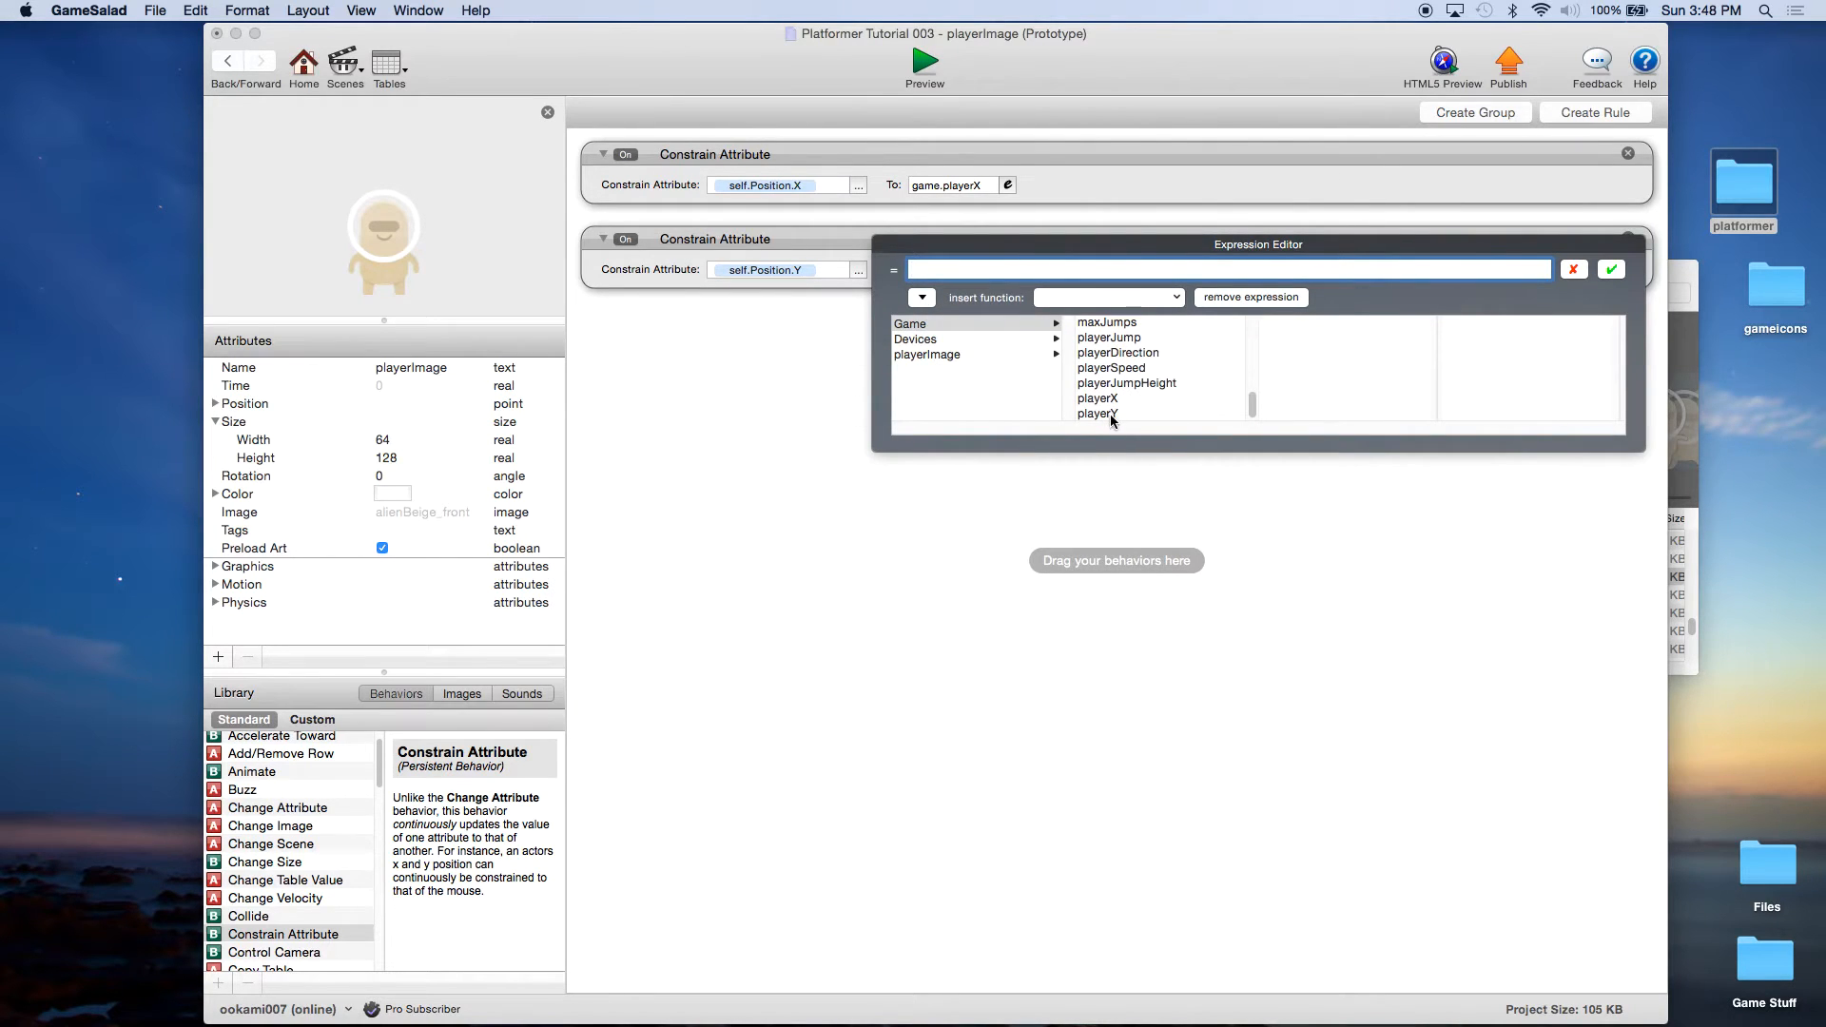
left_click(1109, 413)
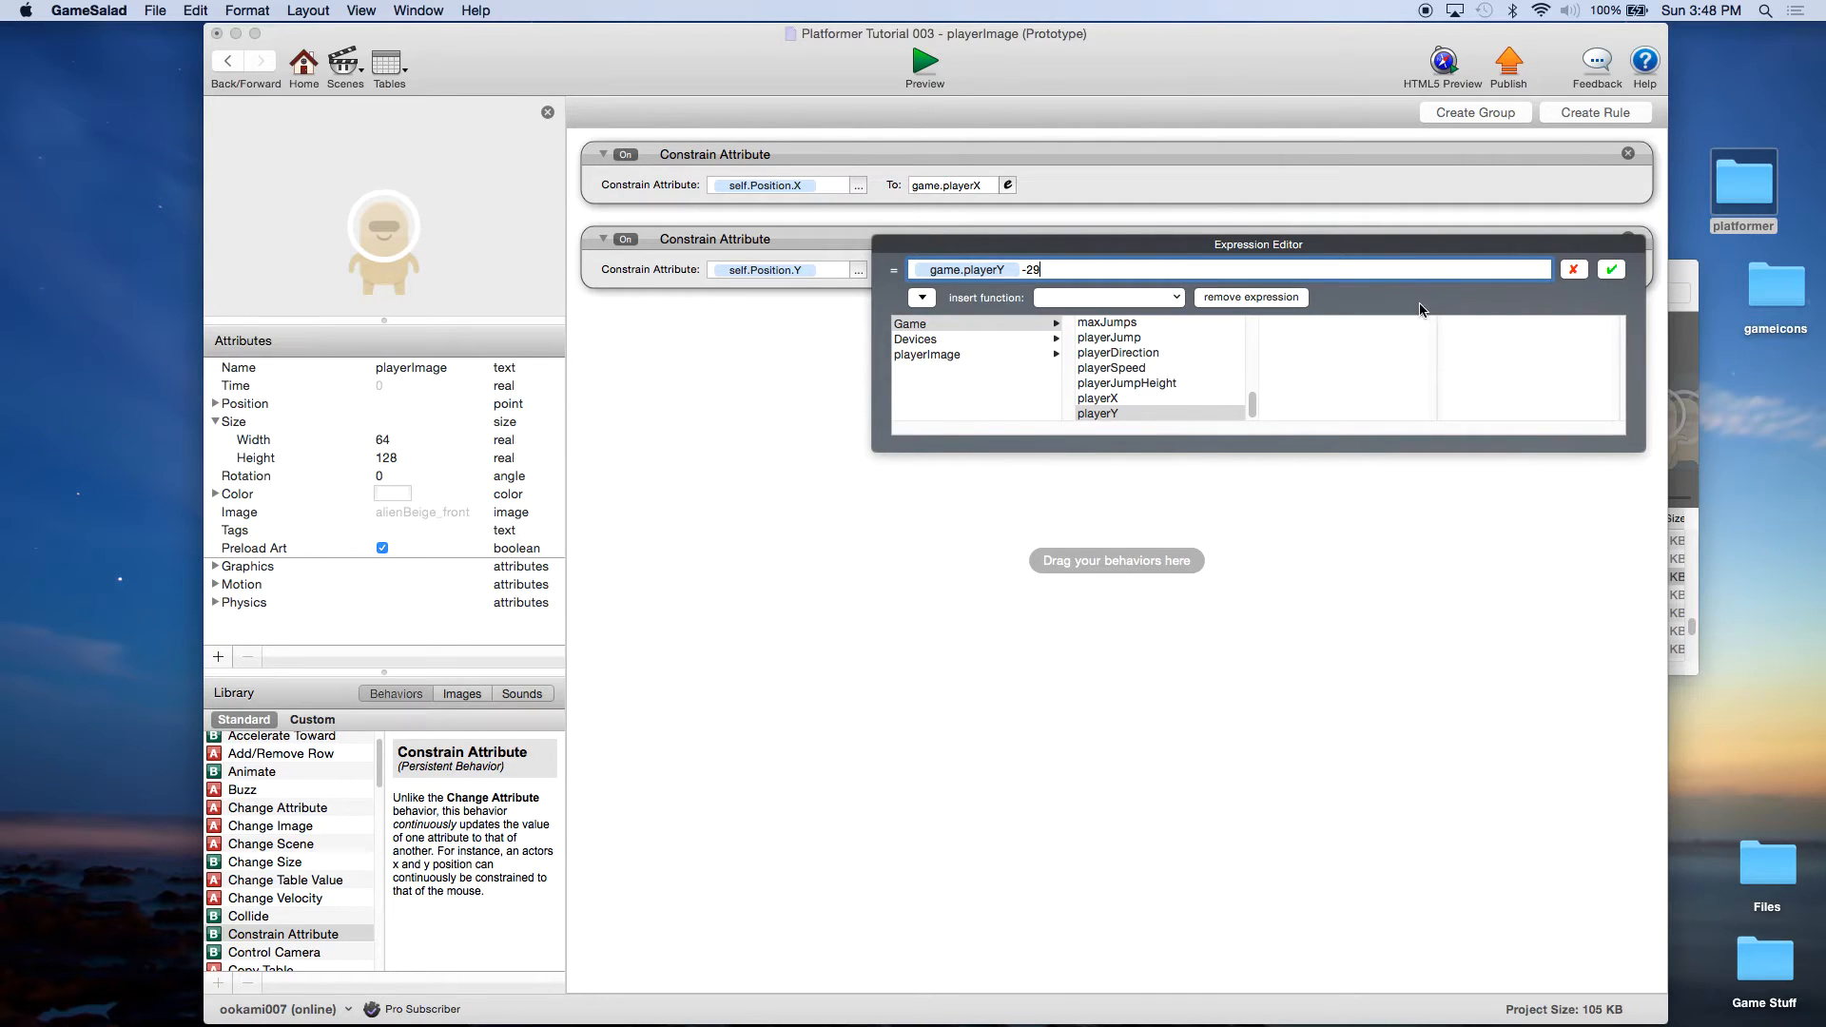
left_click(1611, 269)
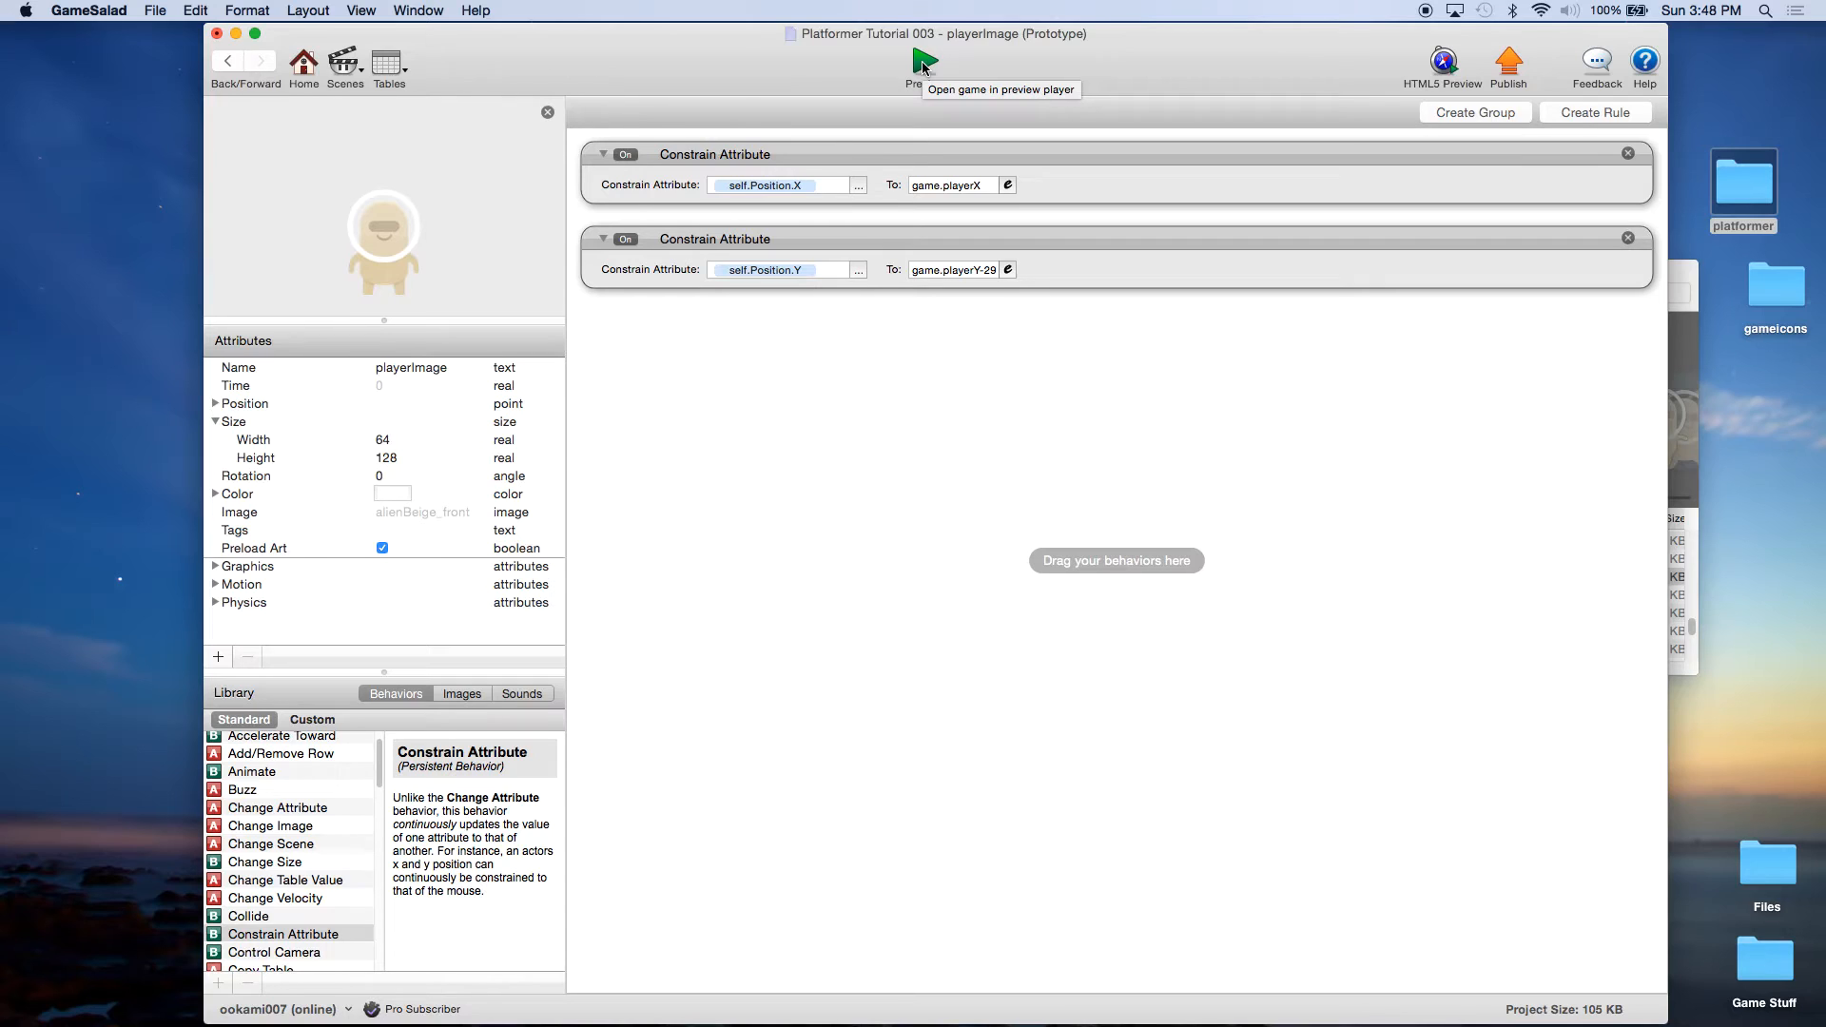
Preview the game from the Initial Scene and move the player right and left to check how playerImage lines up with it.
left_click(303, 65)
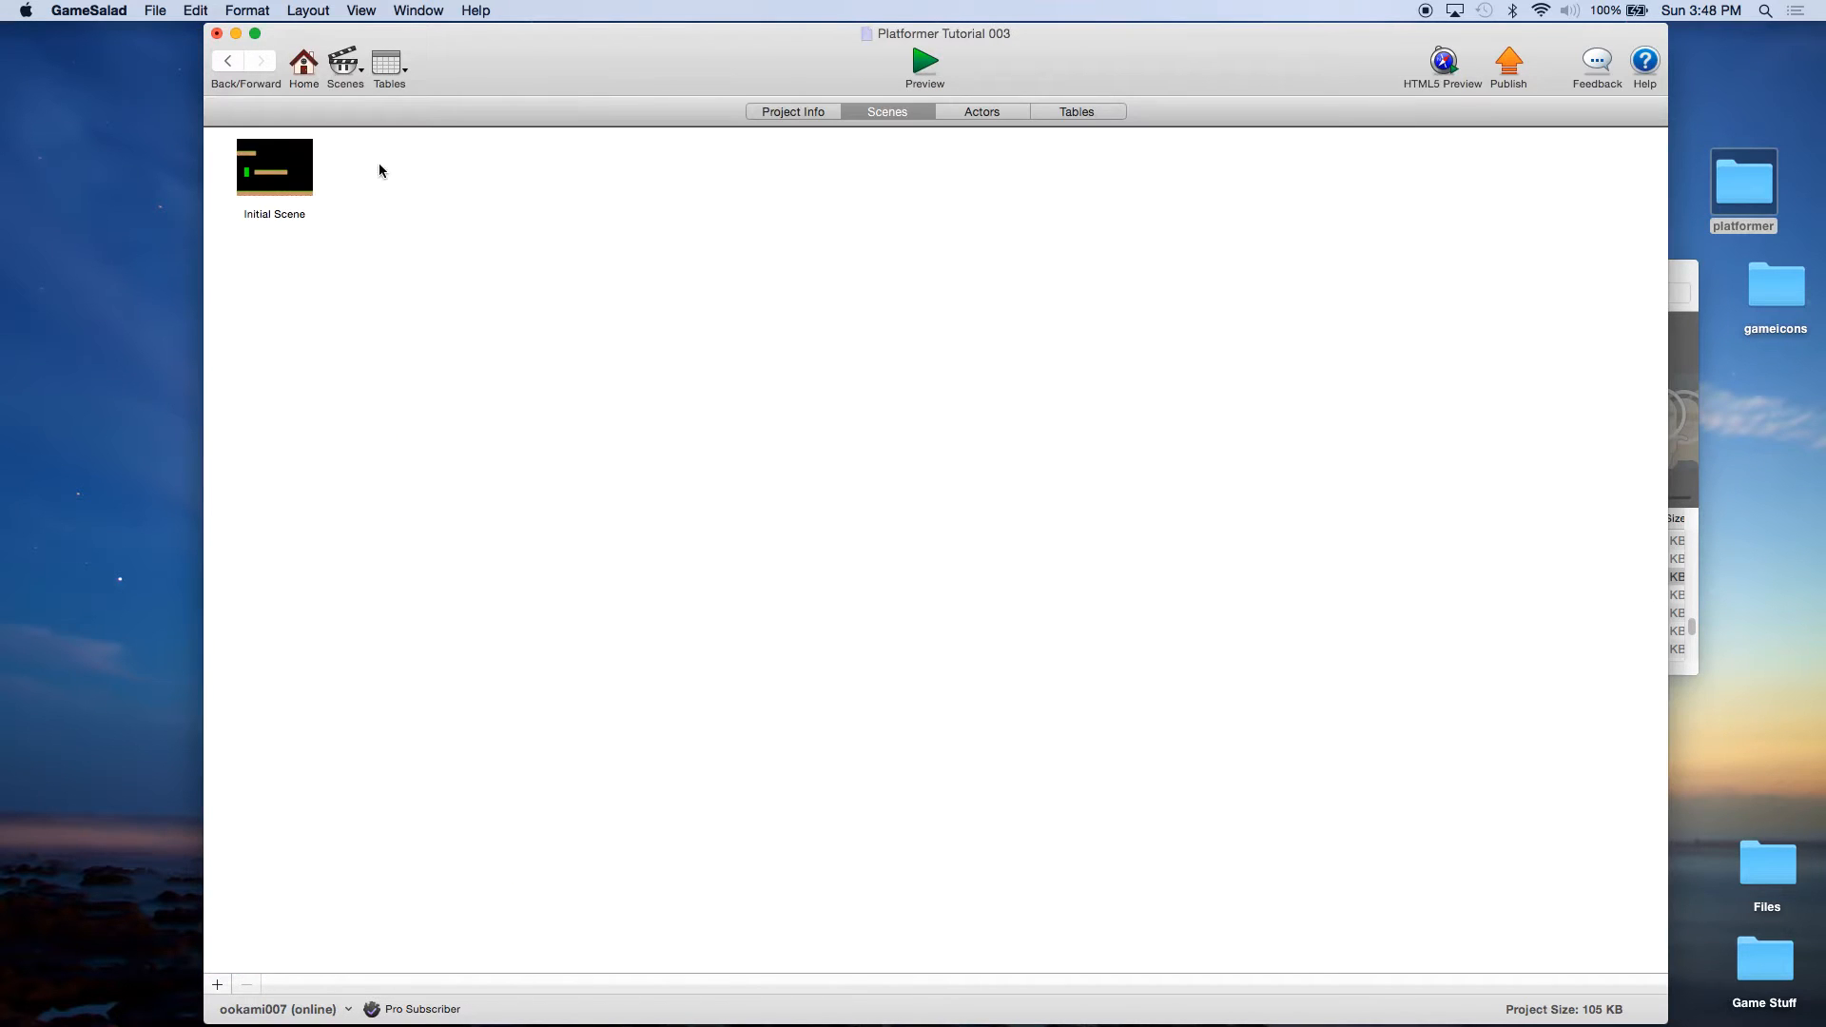
double_click(295, 168)
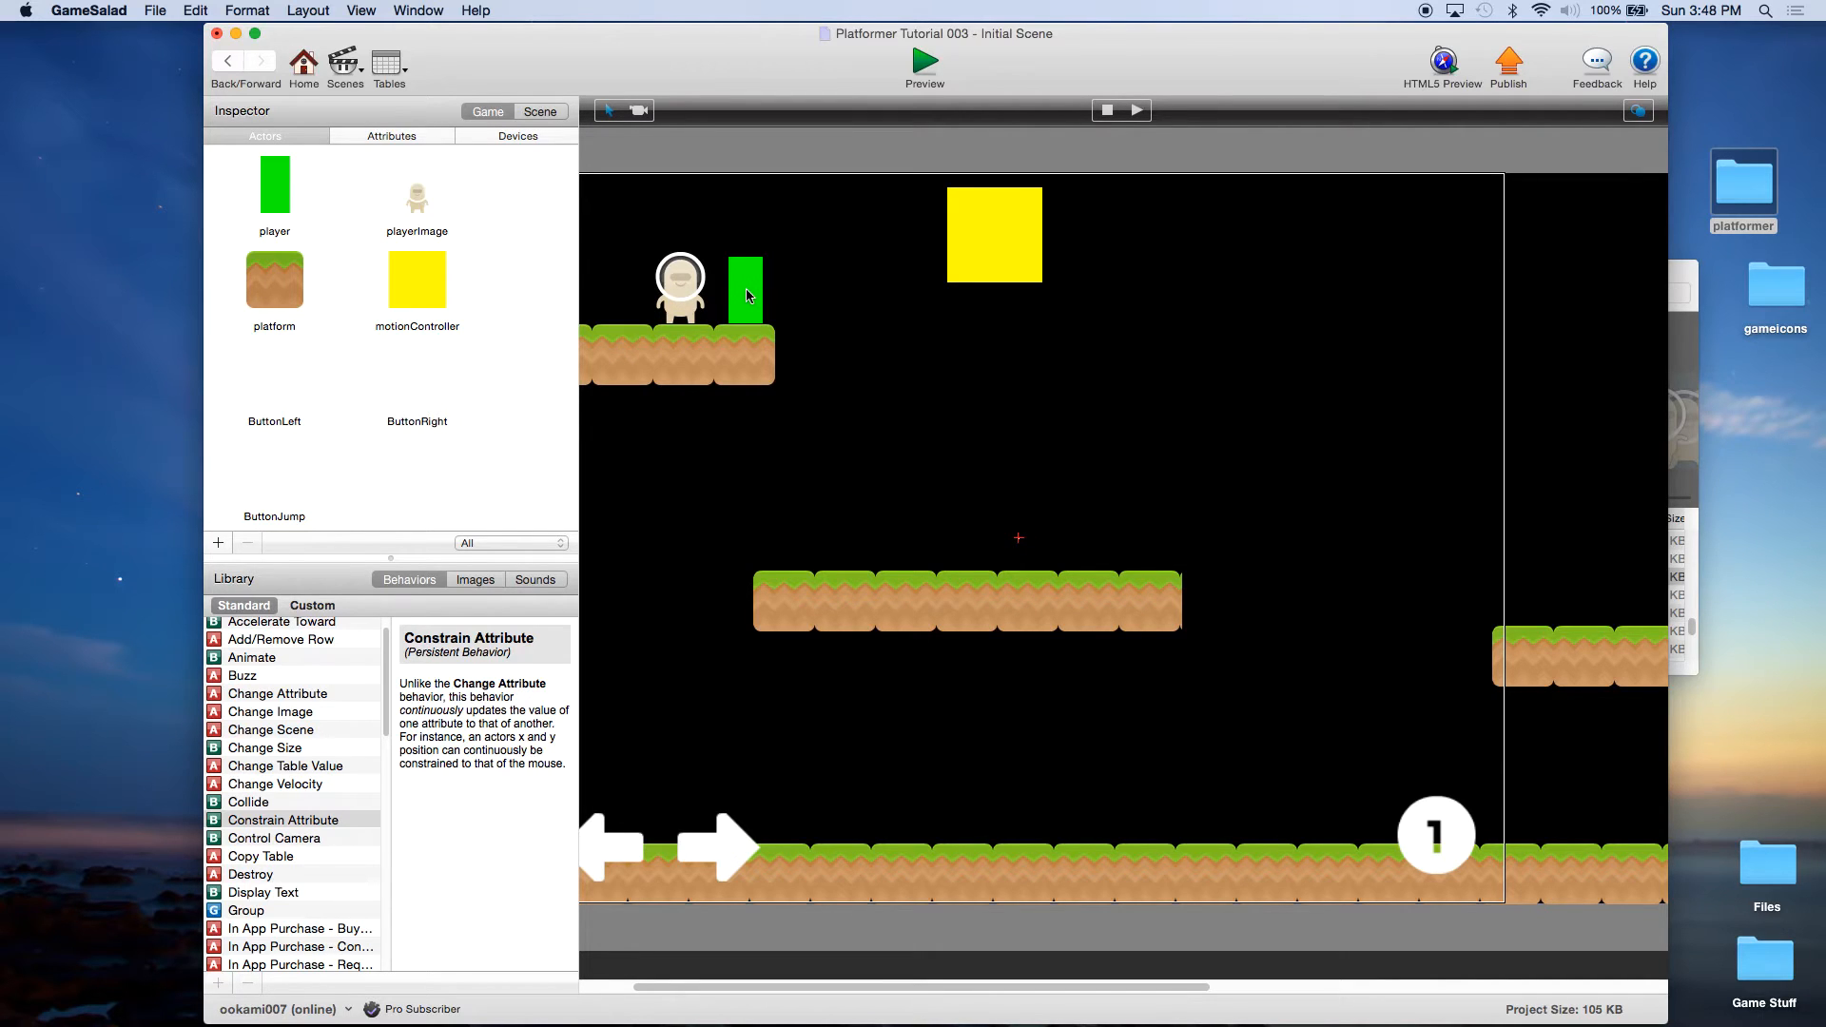
left_click(925, 69)
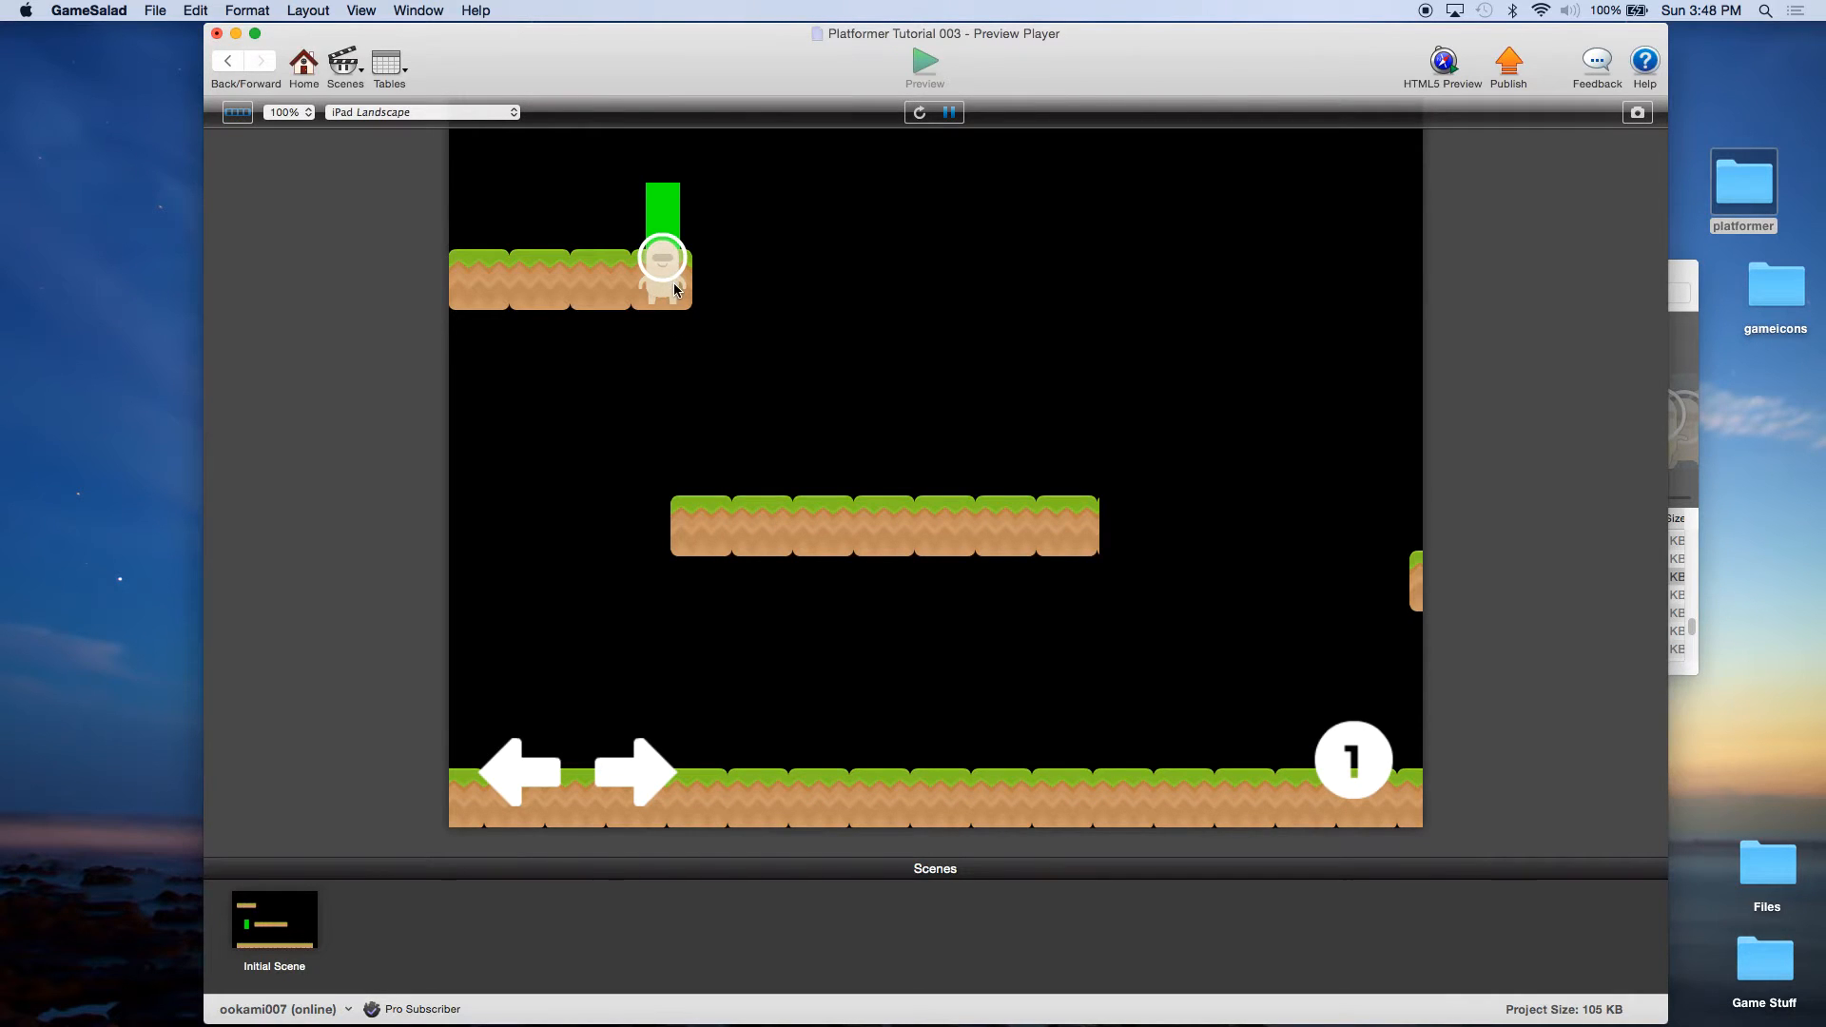
key("Right")
key("Right")
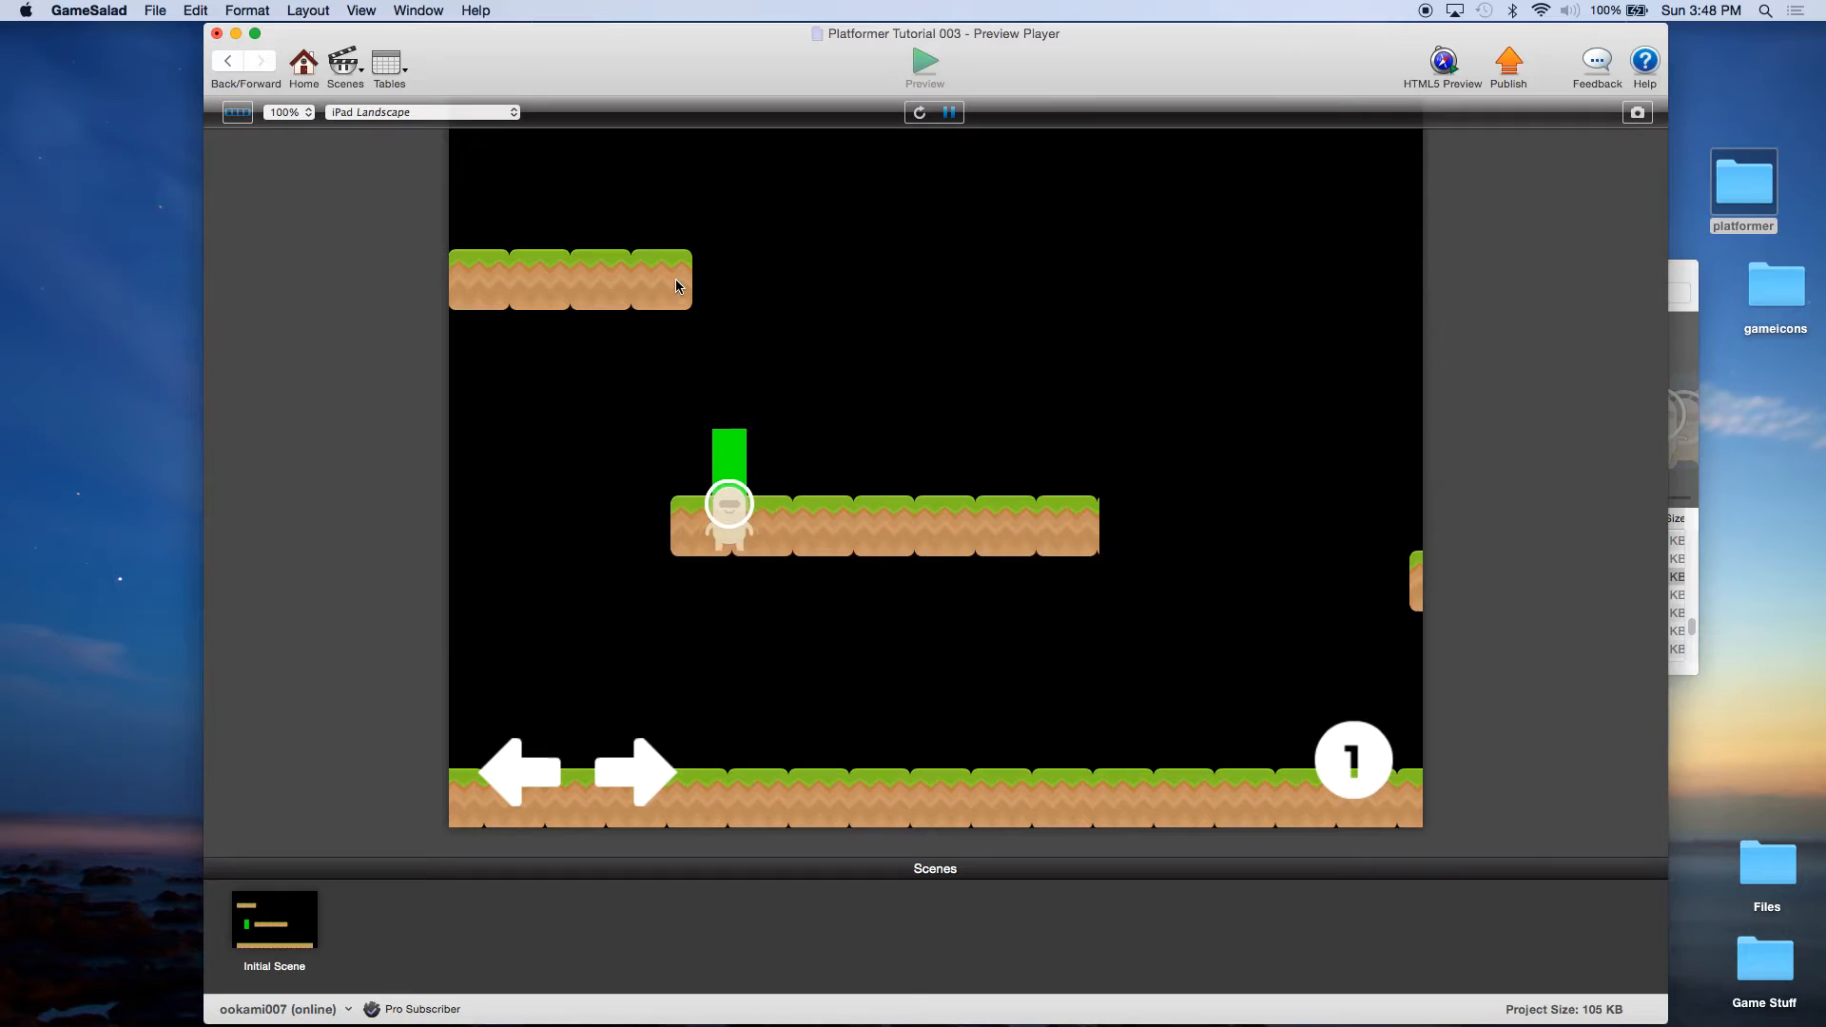
key("Right")
key("Left")
key("Right")
key("Left")
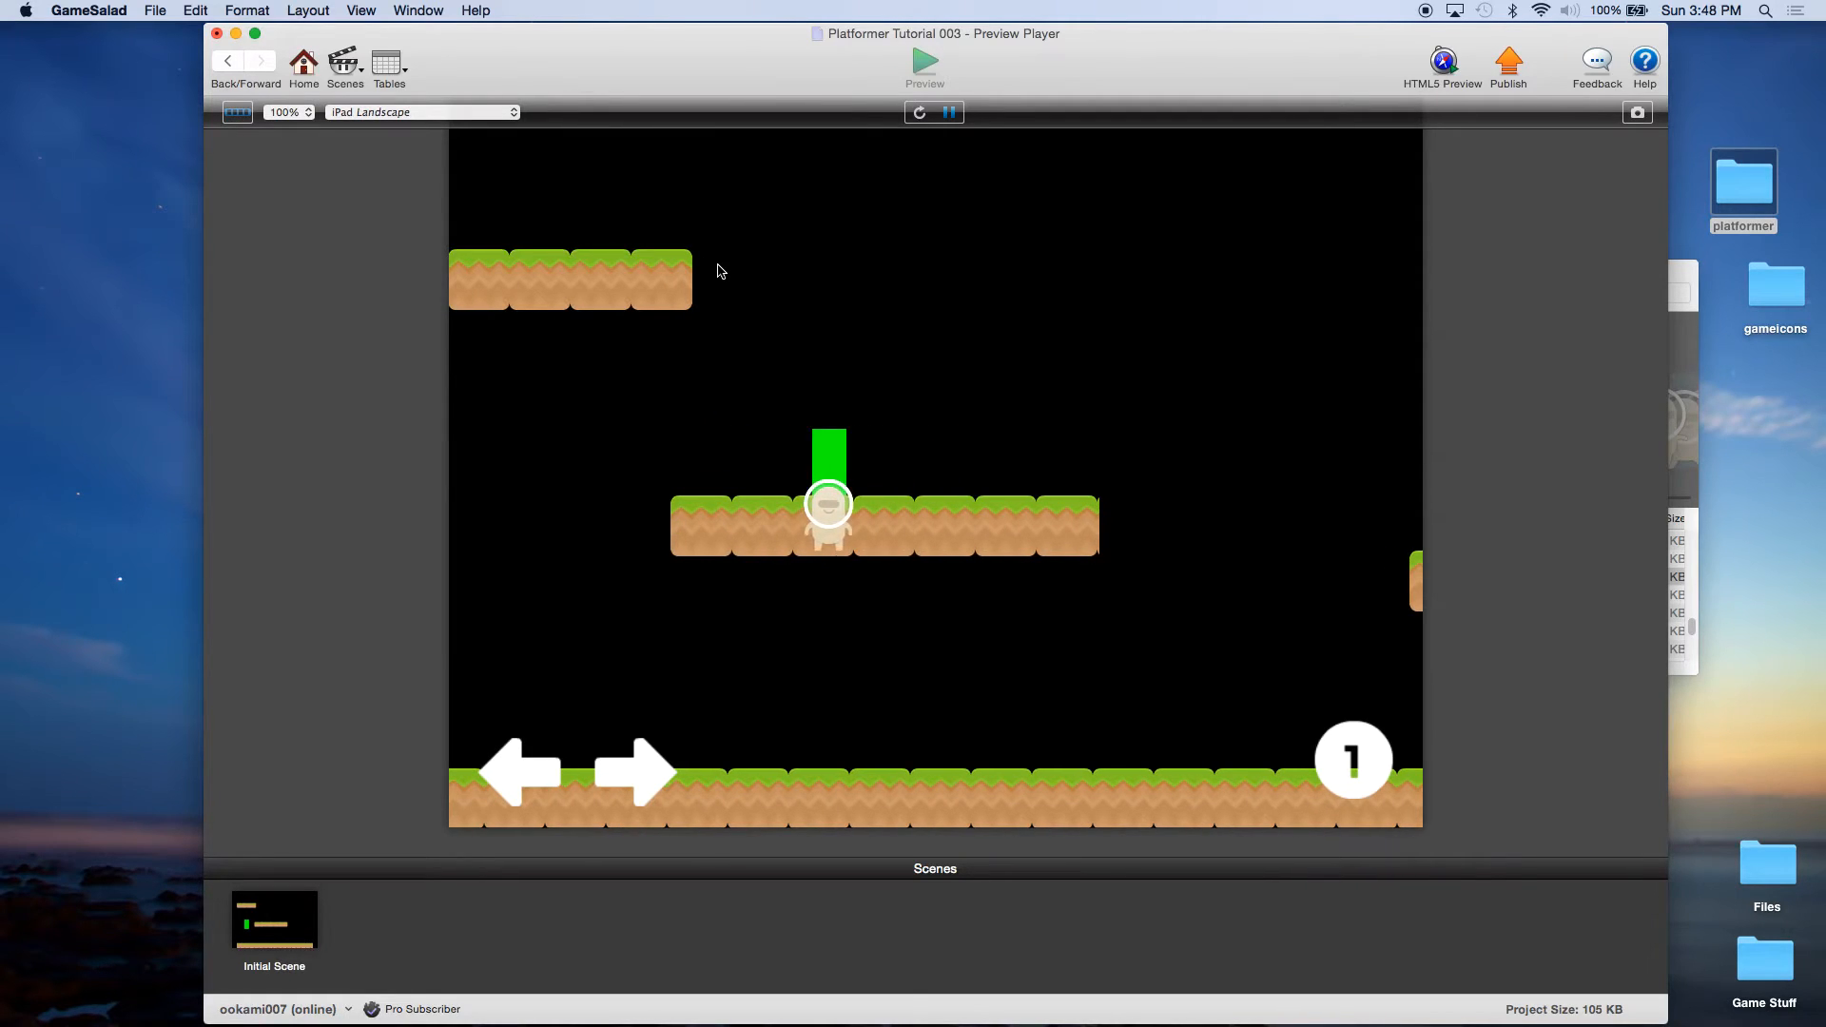
key("Right")
key("Left")
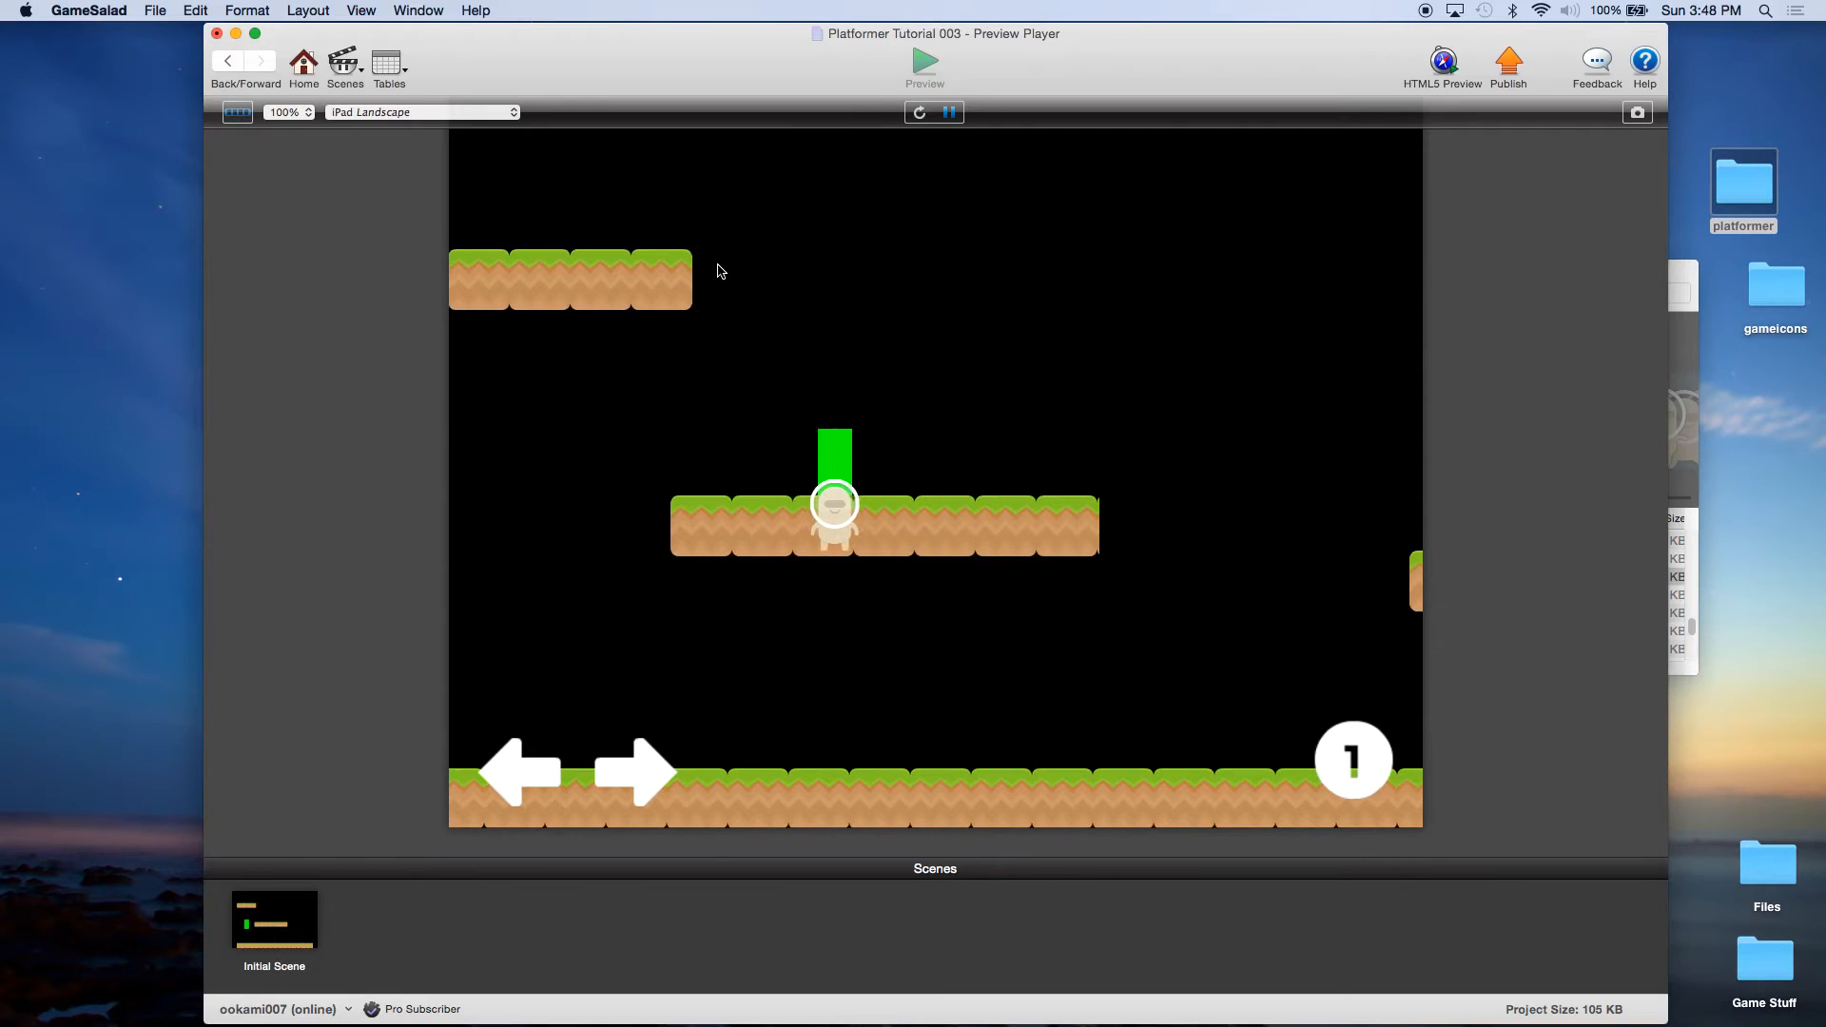
key("Right")
key("Left")
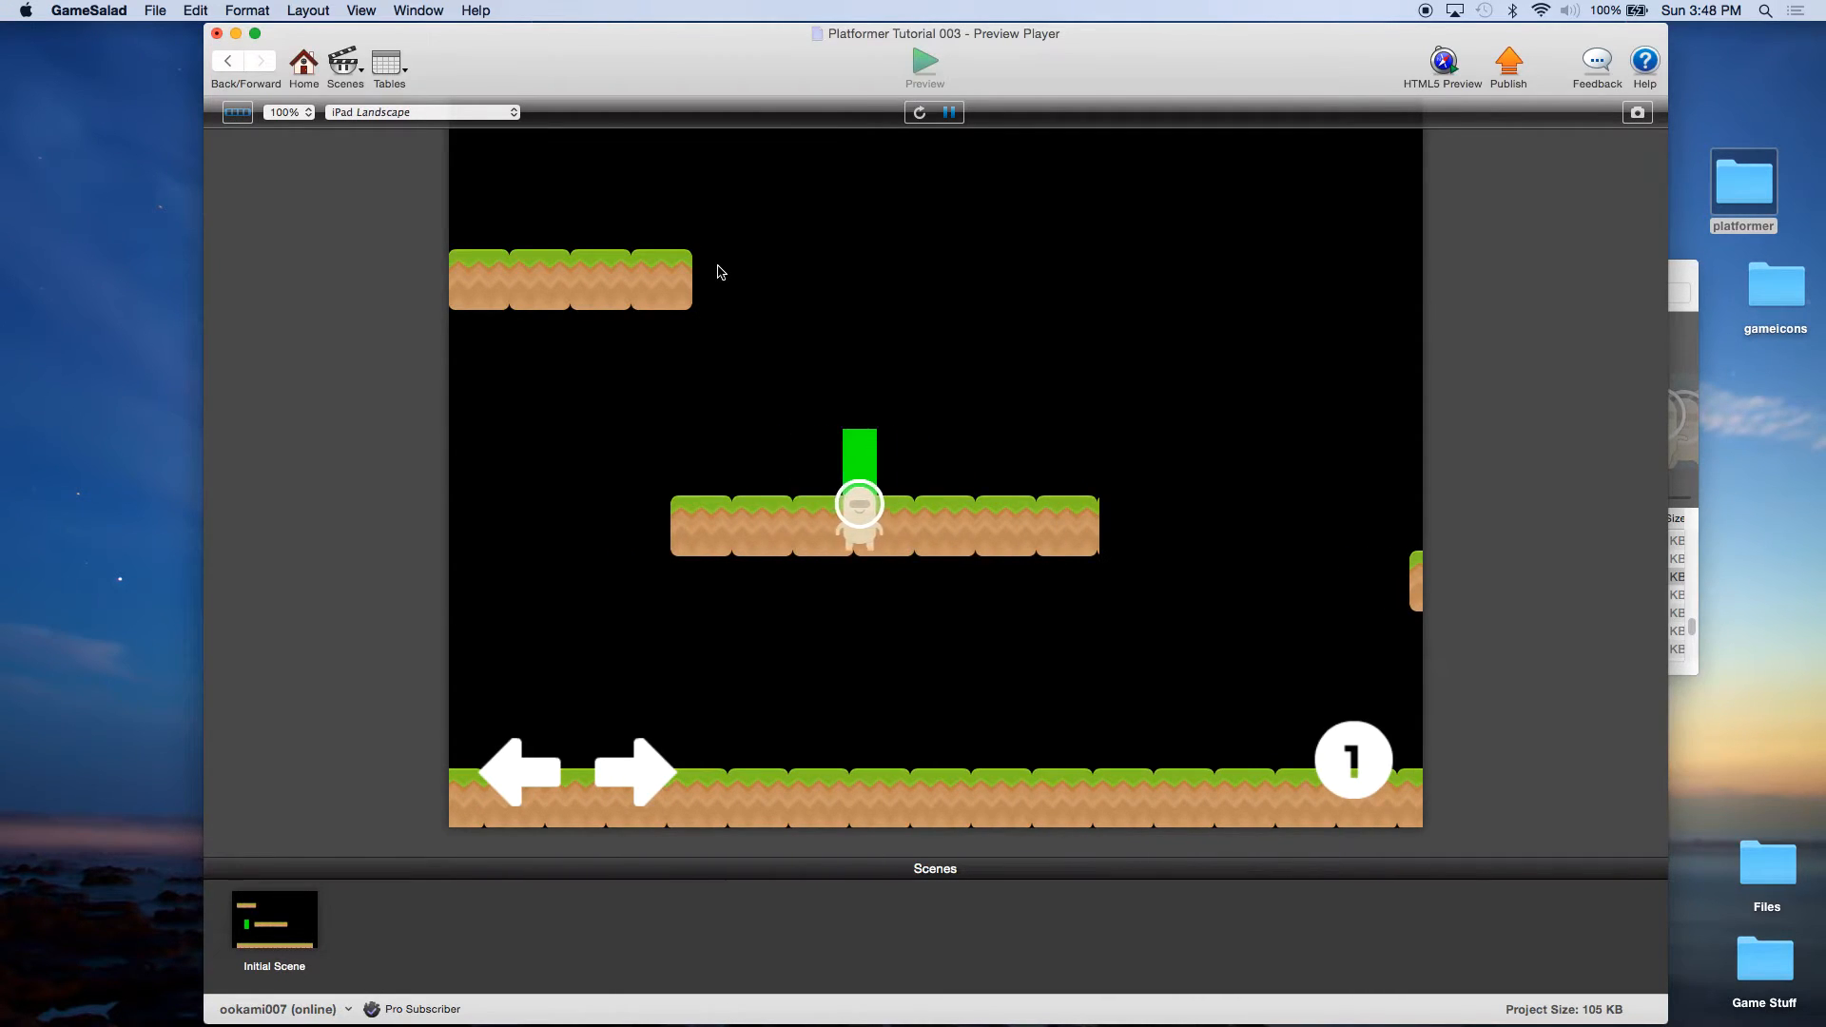
key("Right")
key("Left")
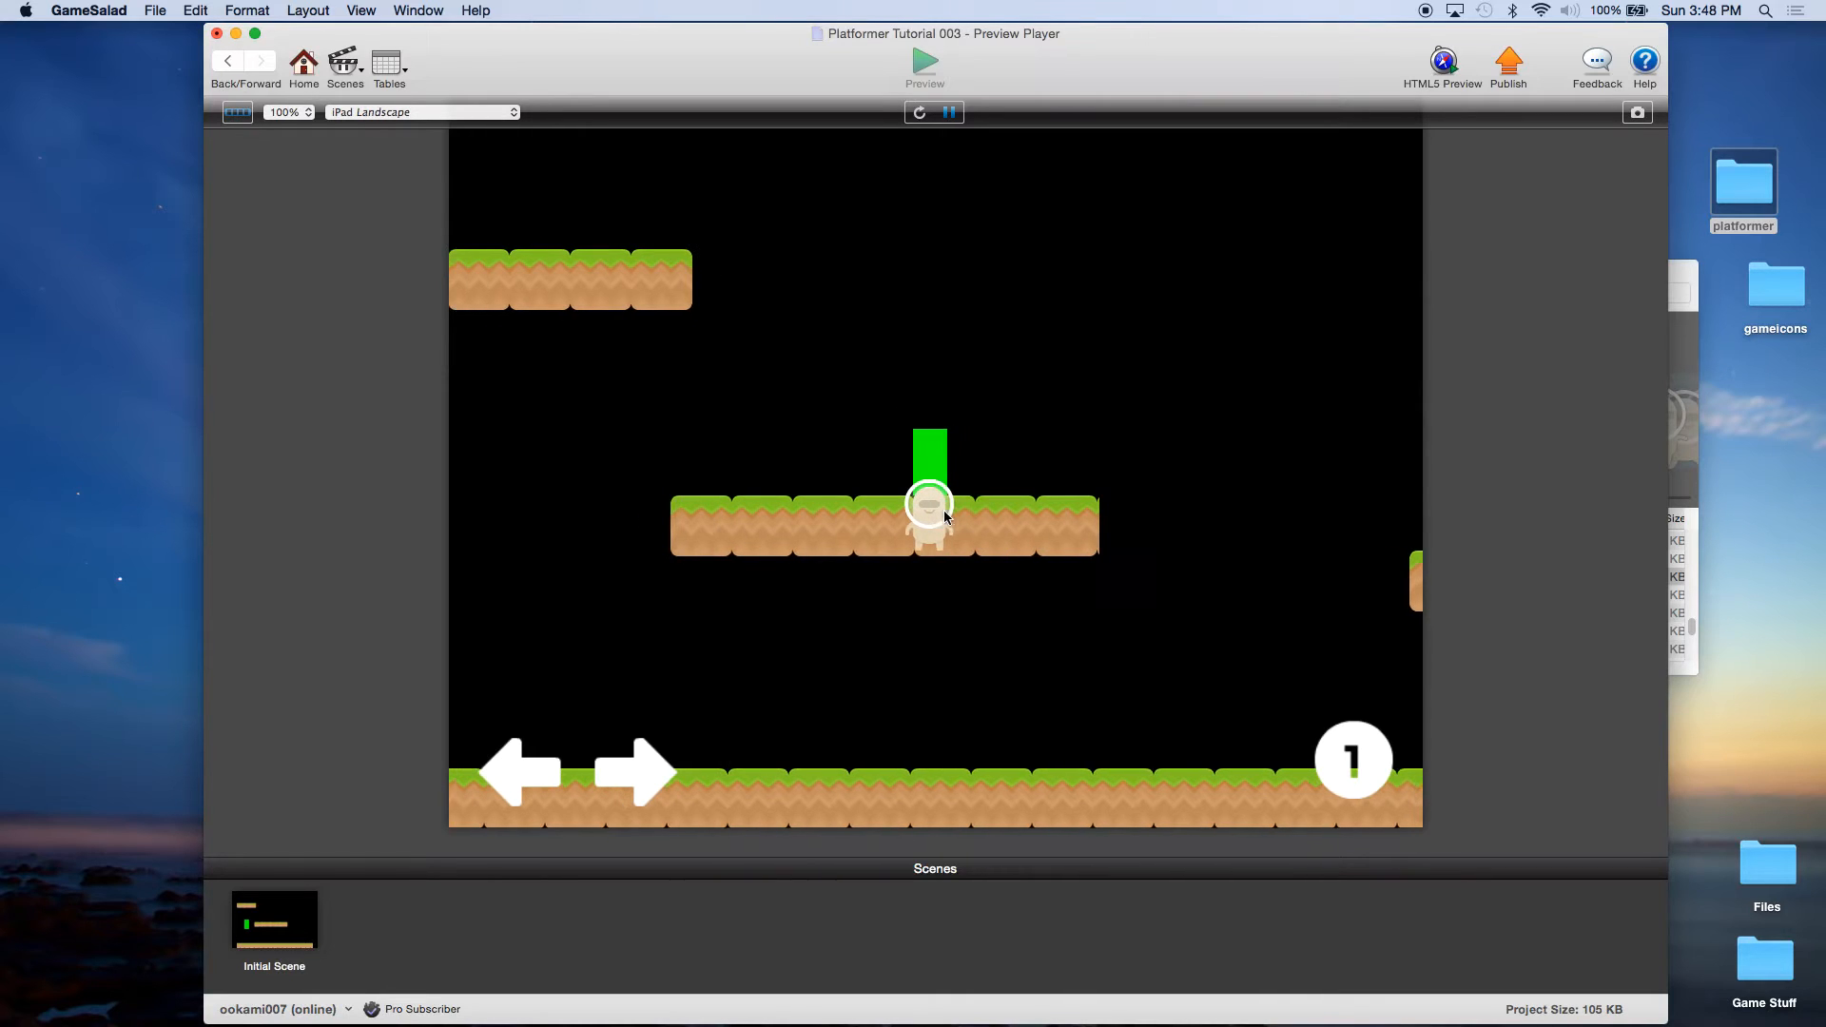
Reopen the playerImage prototype and change its Position.Y constraint to add 29 to game.playerY instead of subtracting it.
left_click(306, 70)
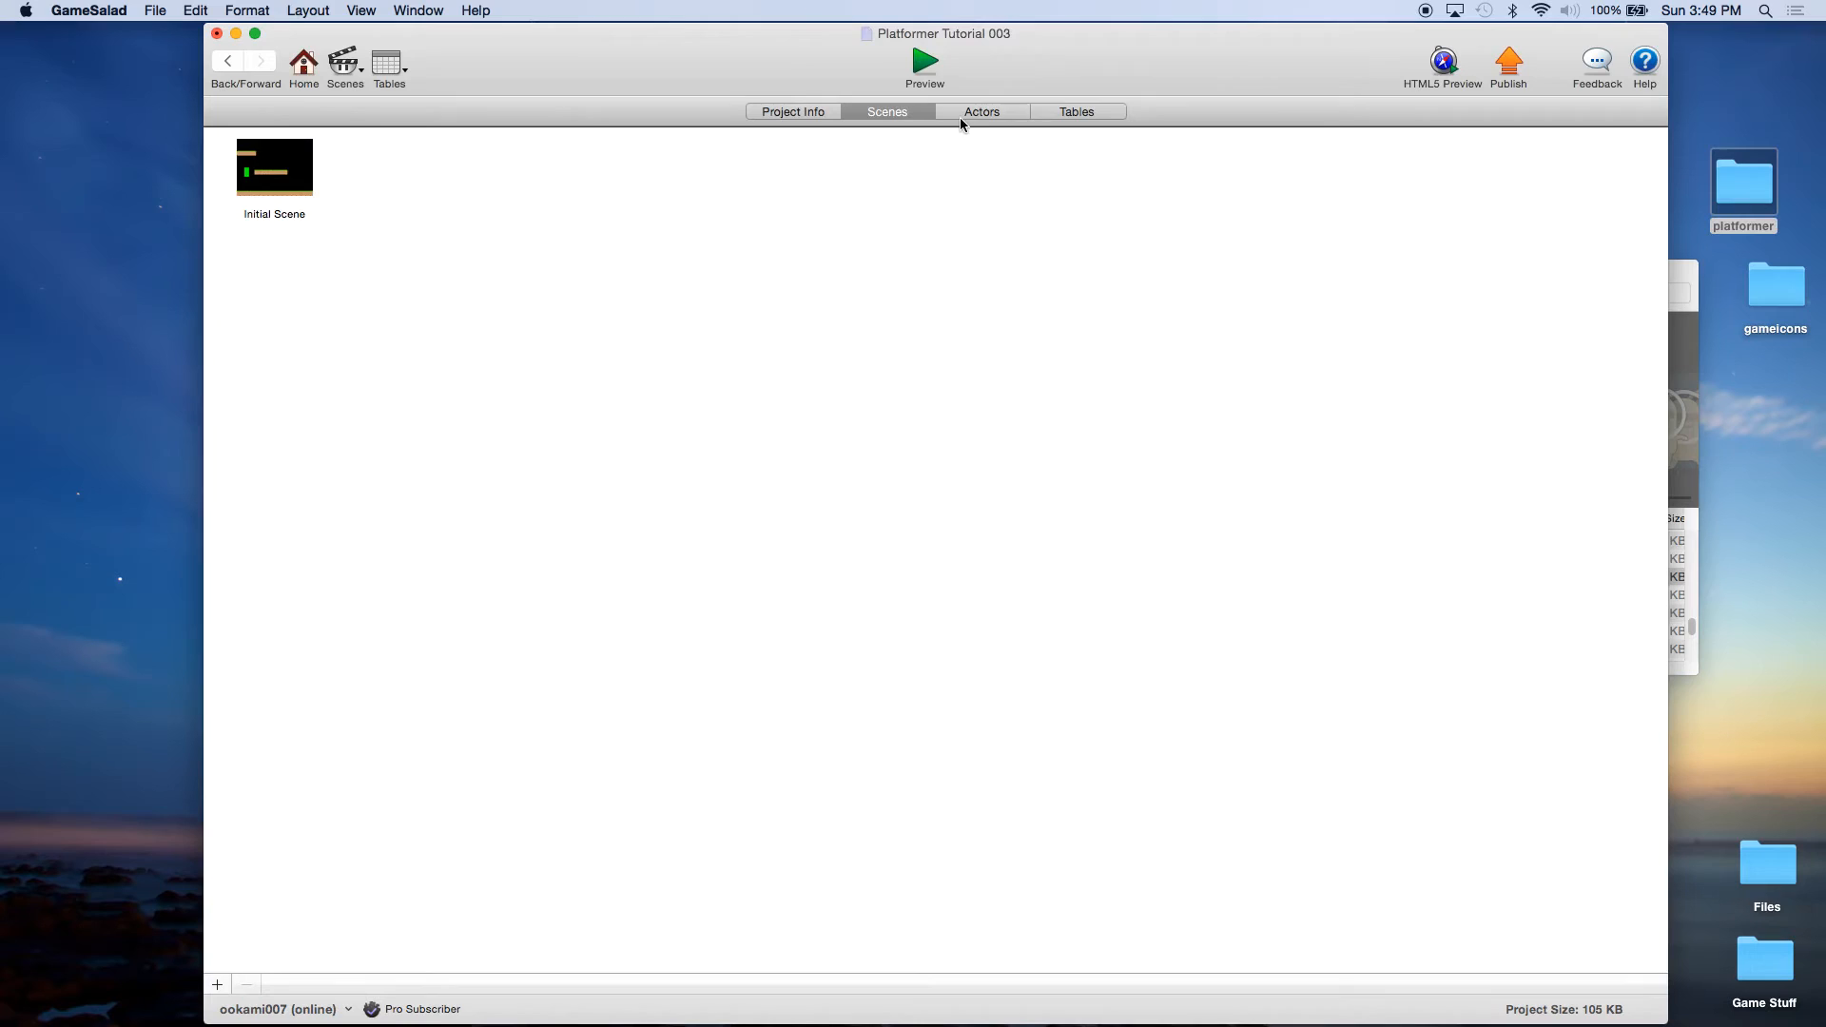
left_click(984, 115)
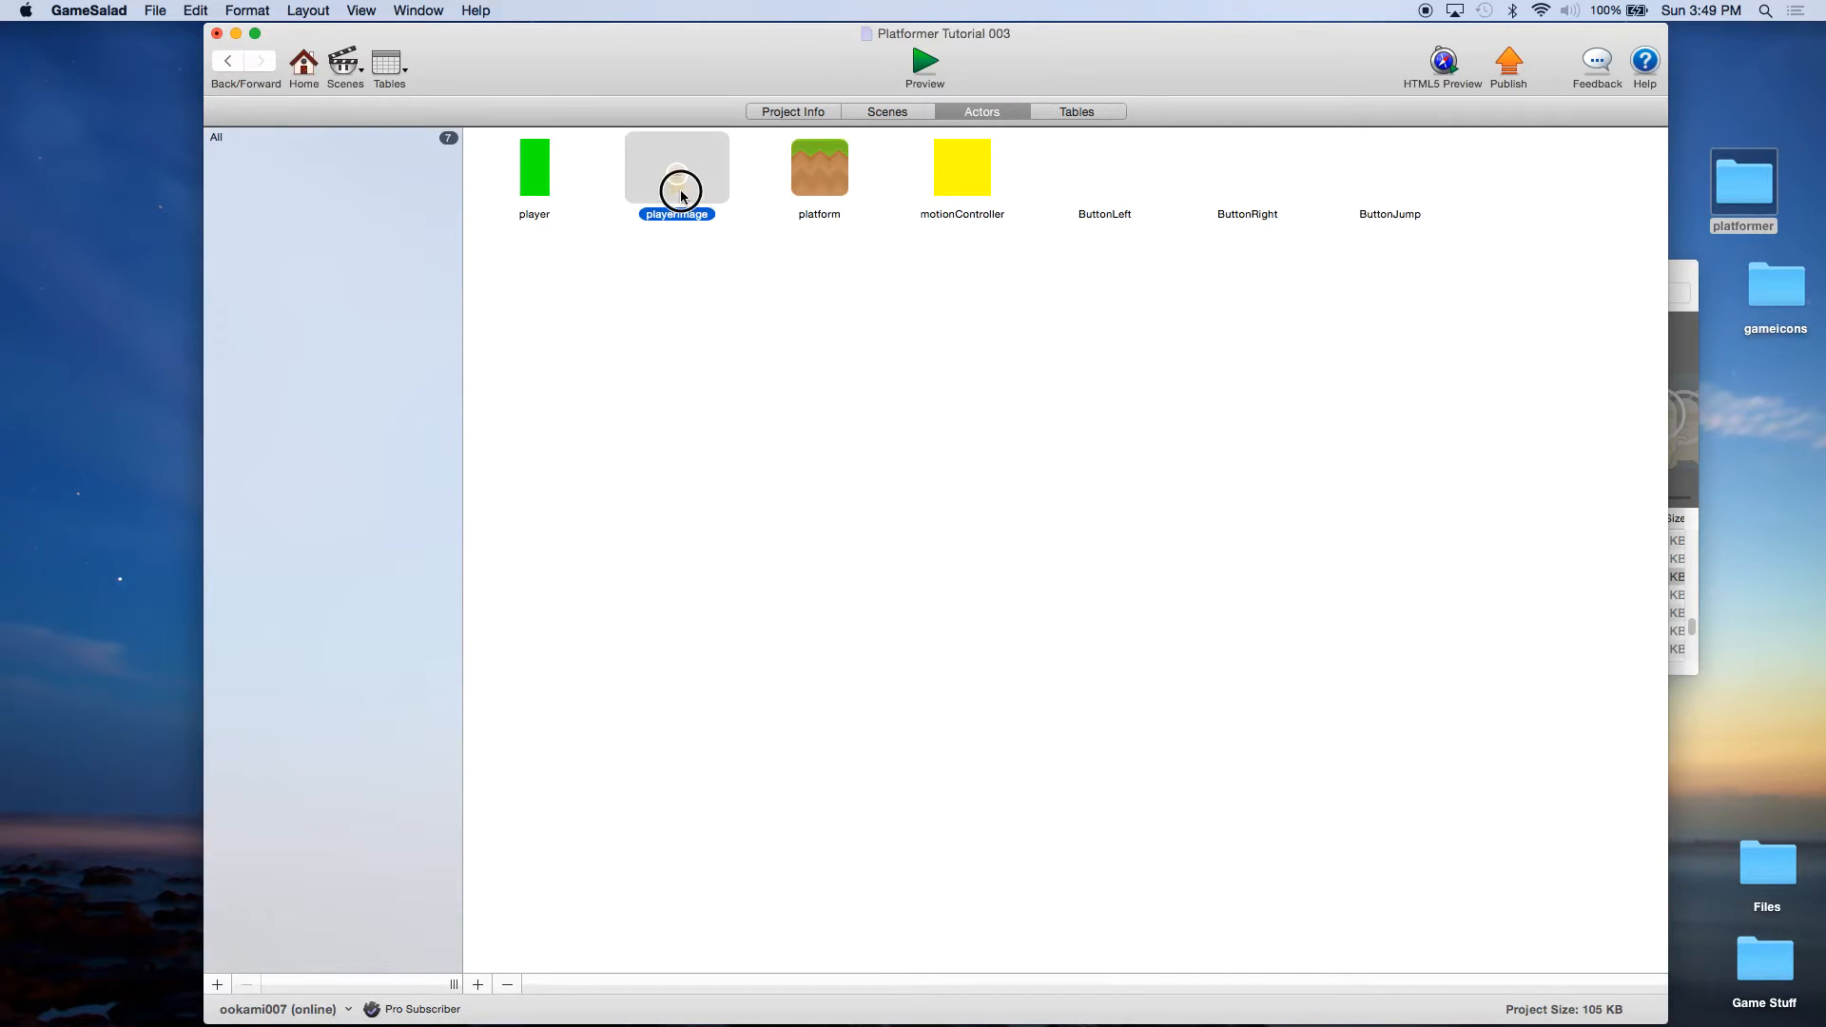
double_click(680, 194)
left_click(1008, 272)
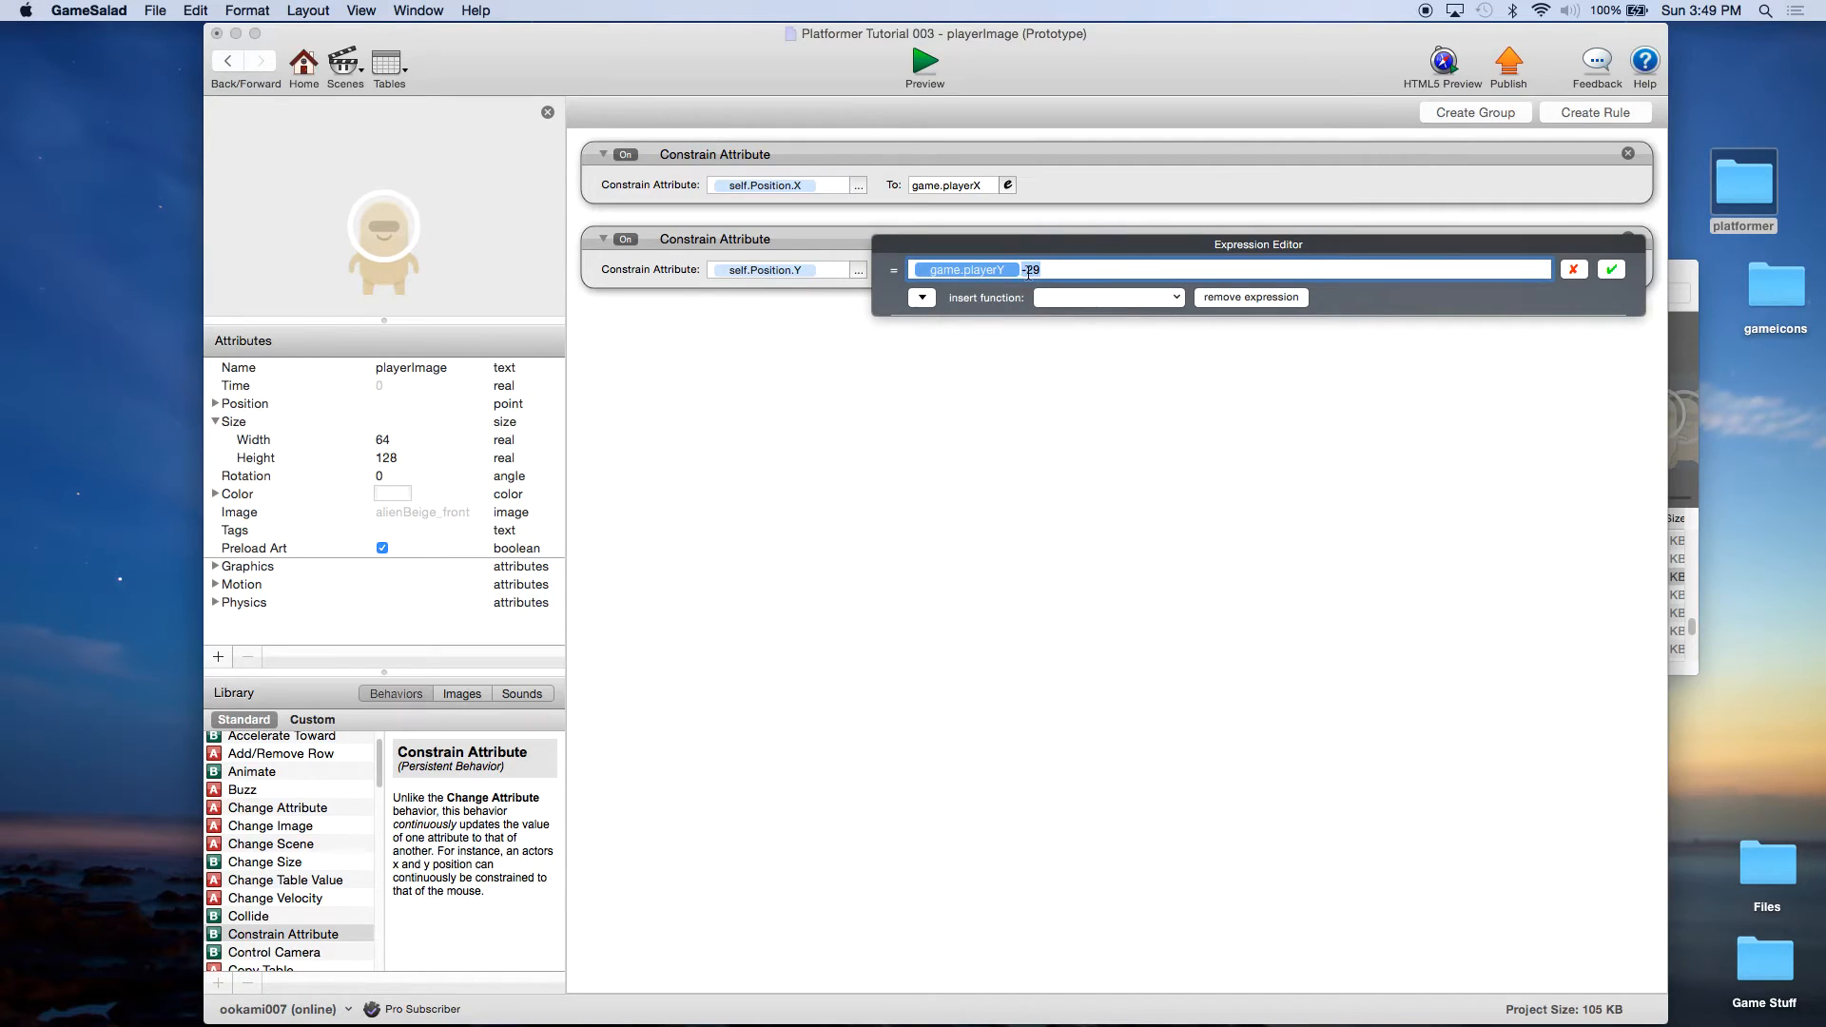
left_click(1026, 271)
left_click(1611, 269)
Preview the game again and move the player left and right to check whether playerImage follows the green collision actor.
left_click(927, 67)
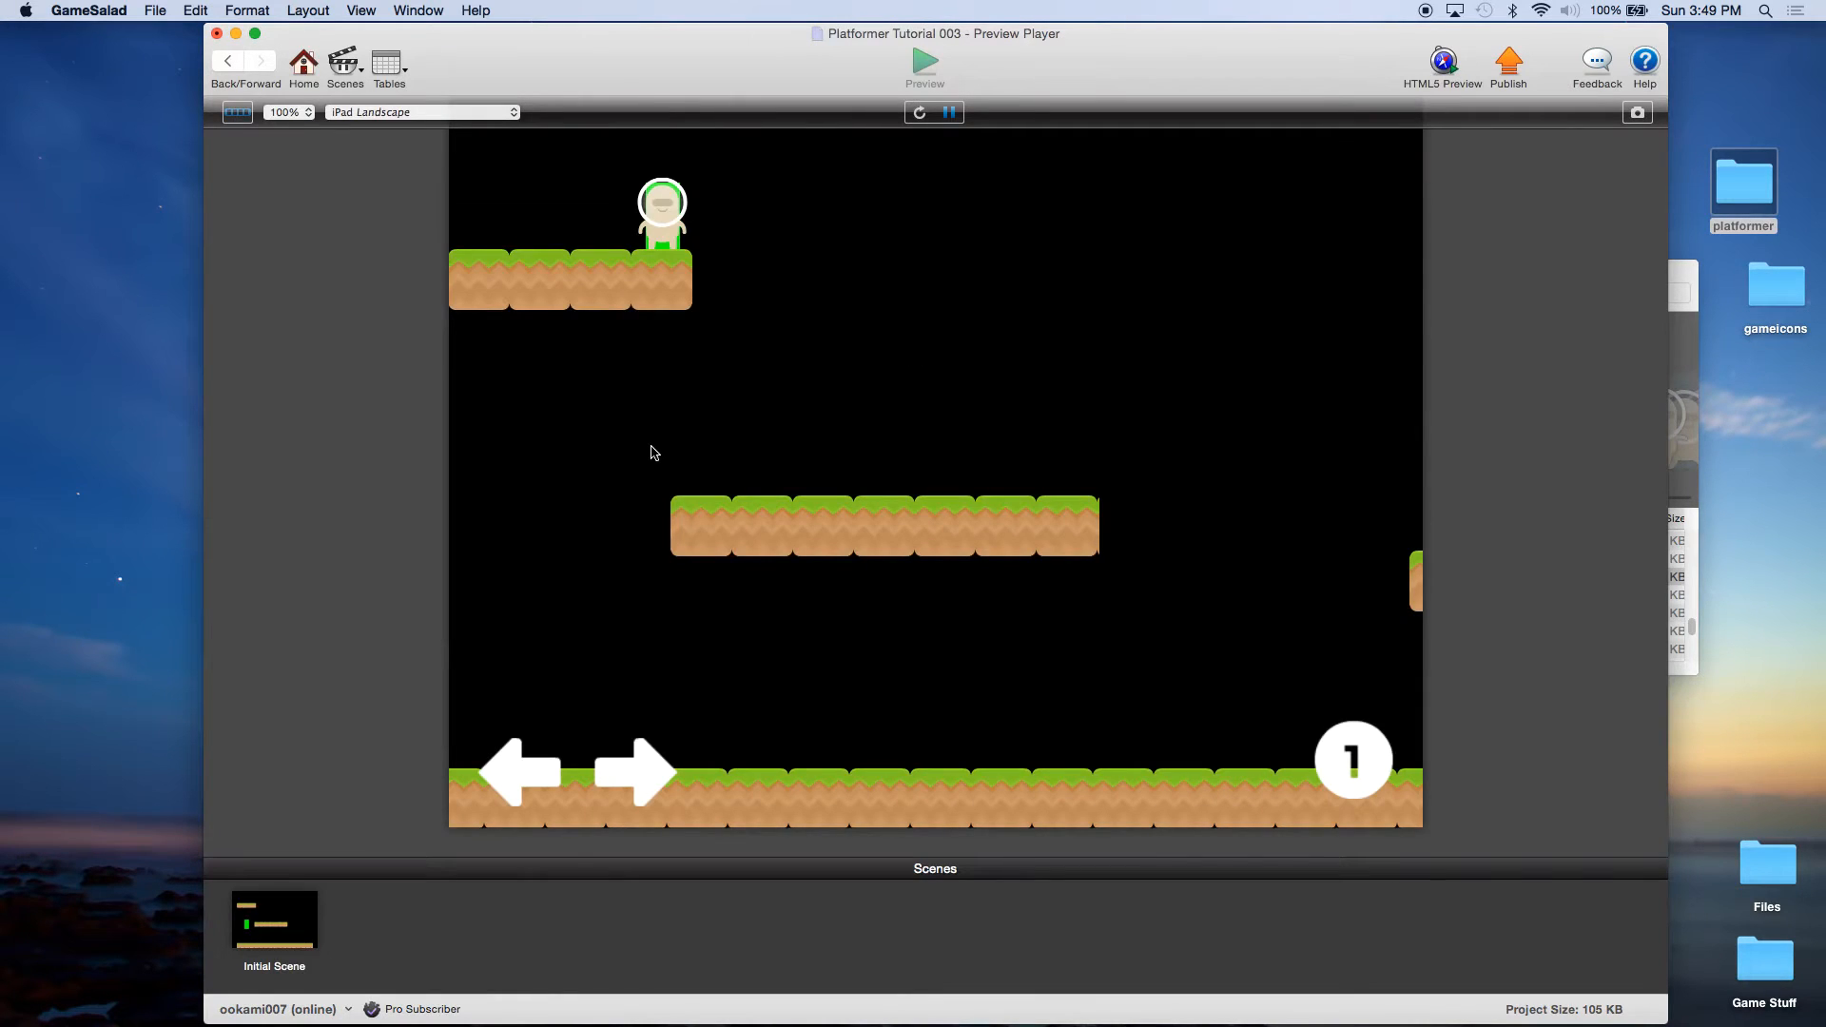
key("Left")
key("Right")
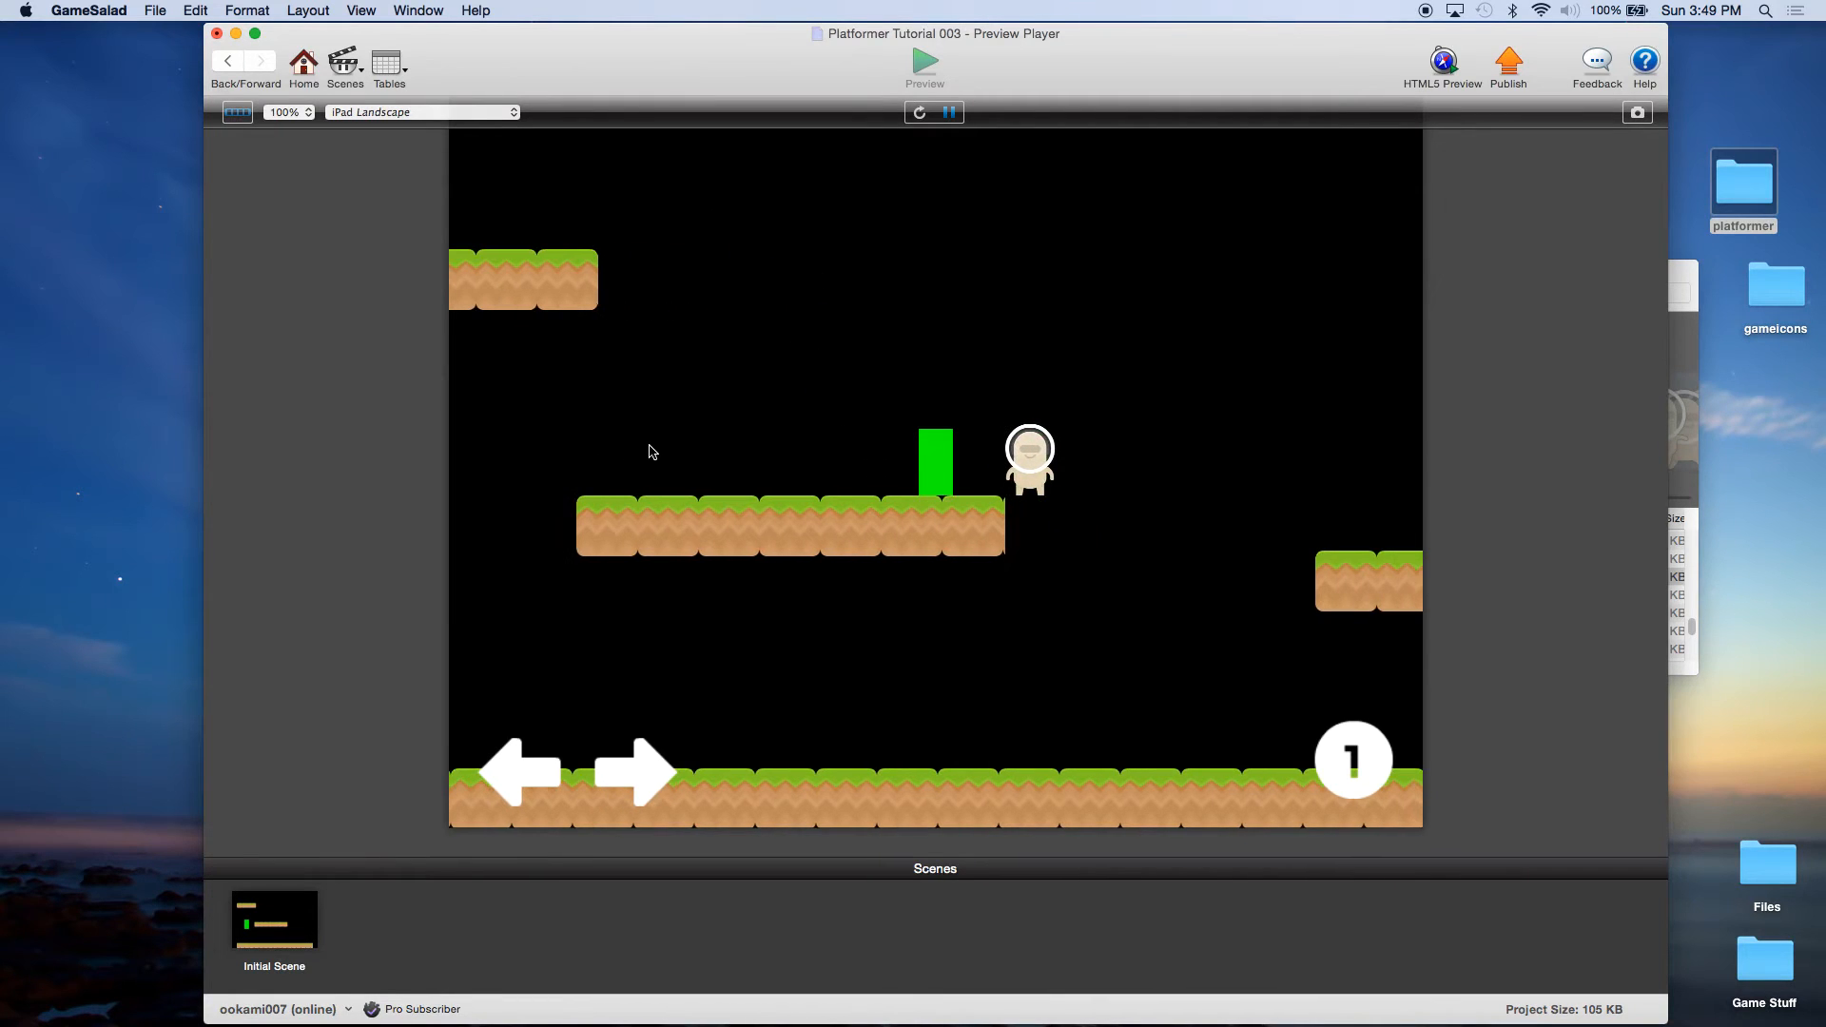
key("Left")
key("Right")
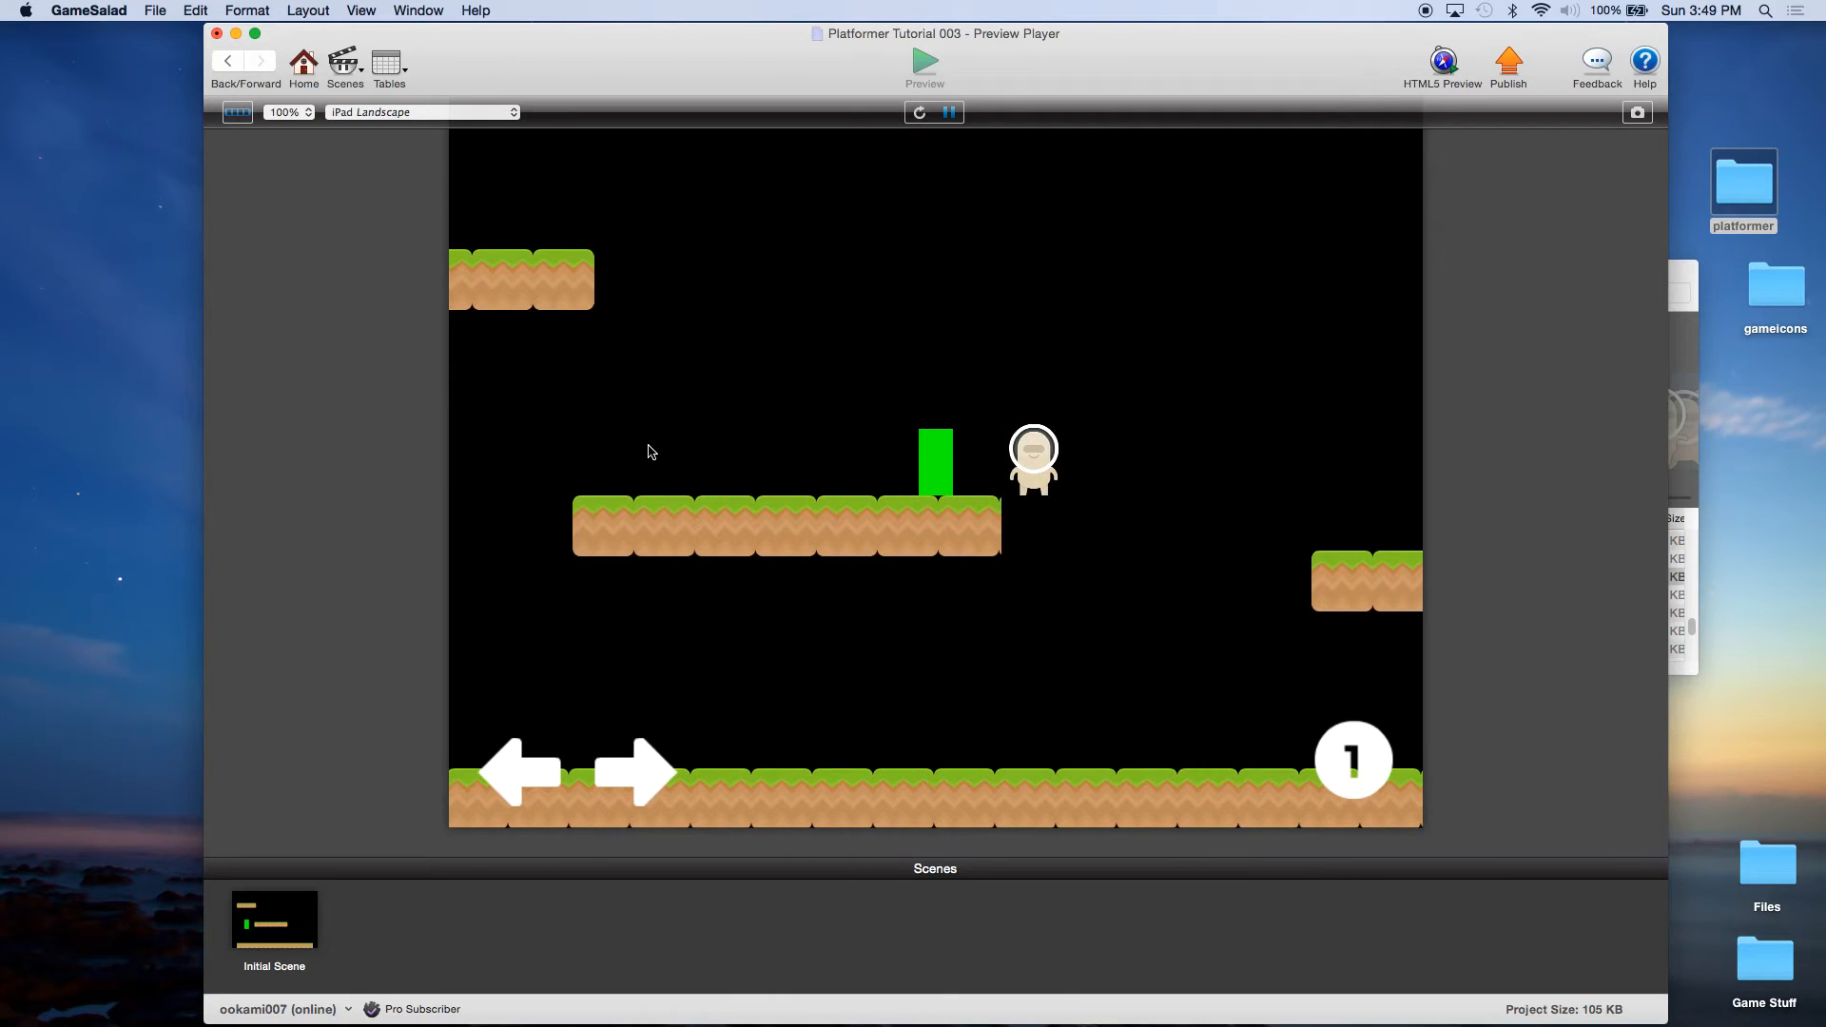
Run left and right and jump on the middle platform in the preview to compare playerImage's position with the green collision actor as the camera scrolls.
key("Left")
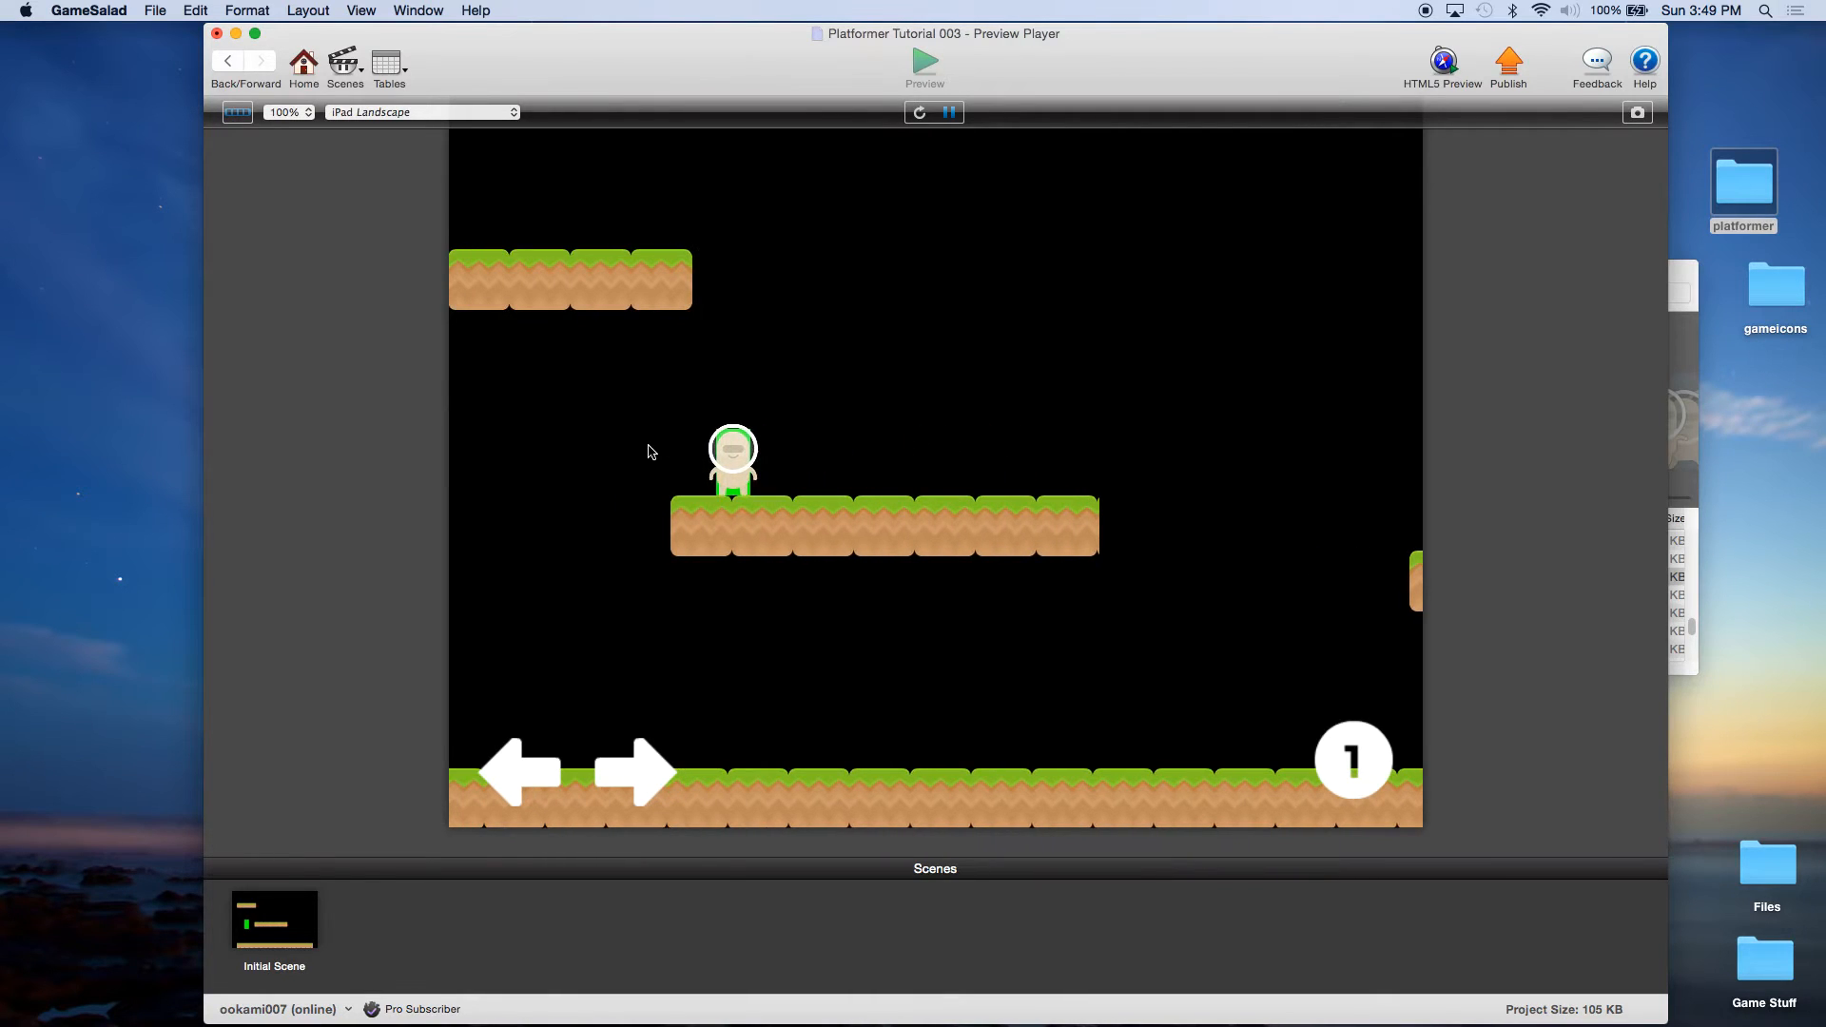
key("Right")
key("space")
key("Left")
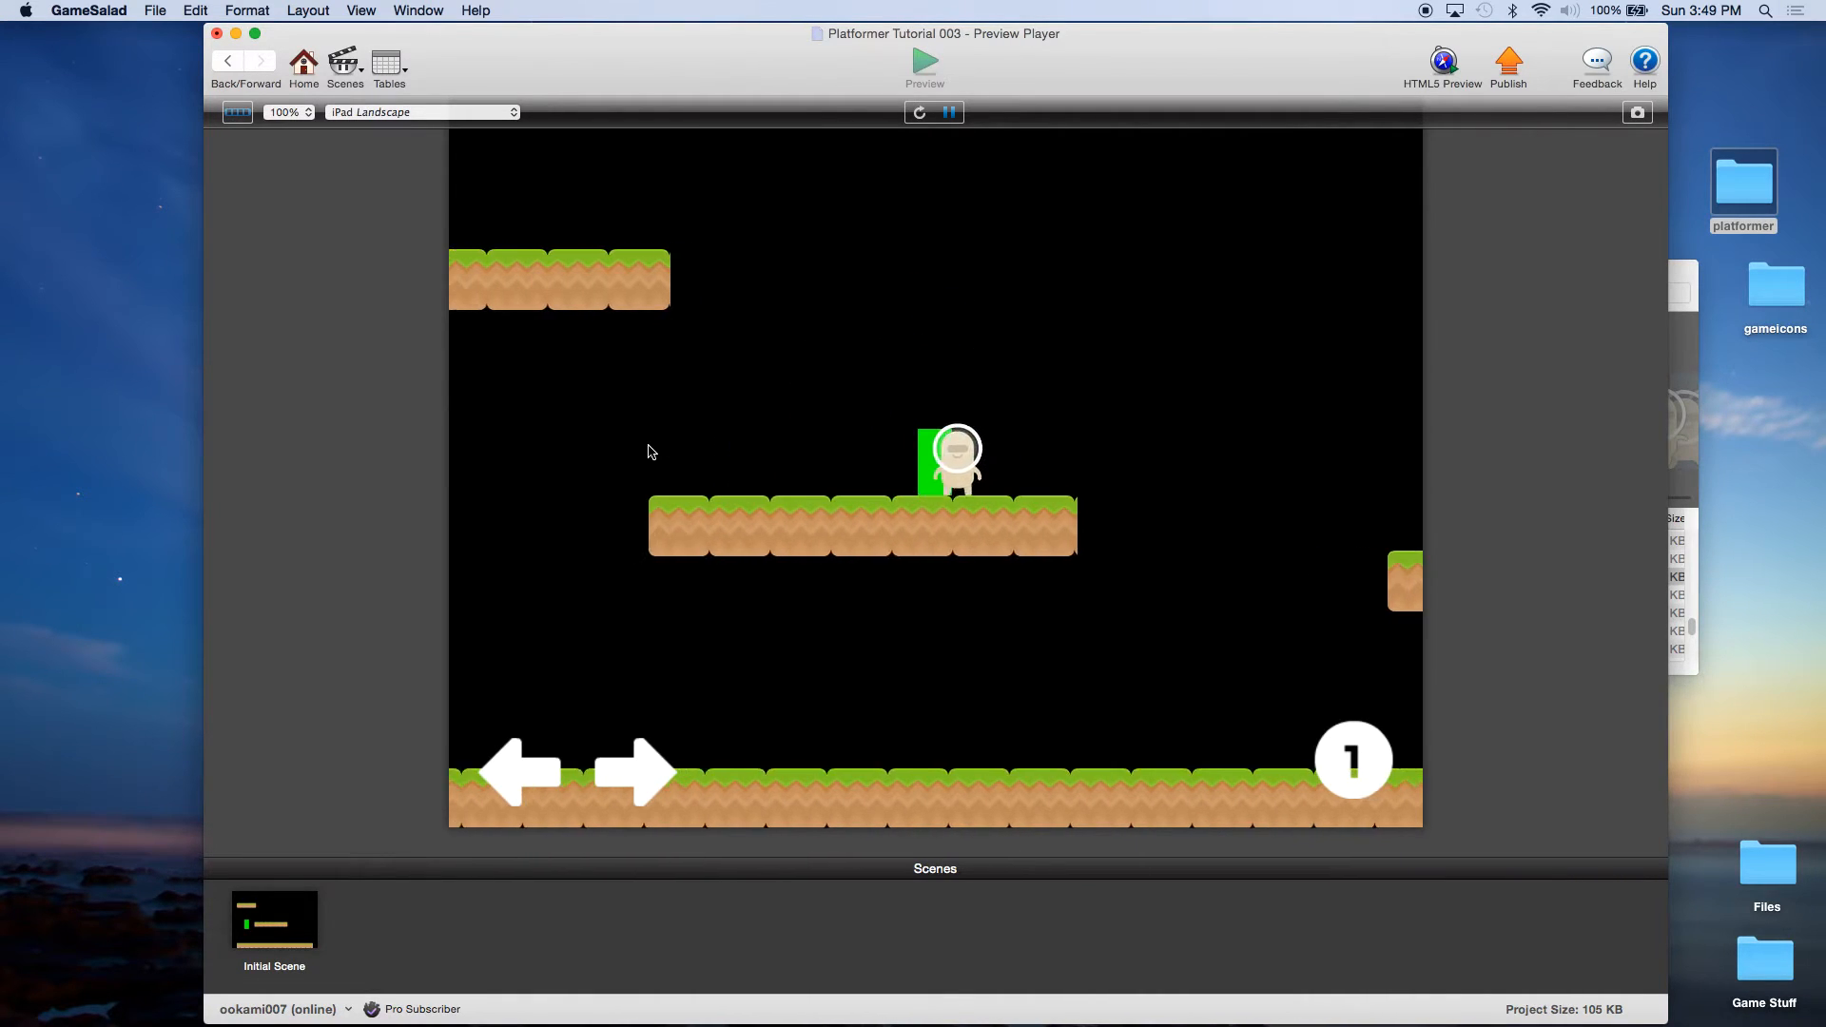
key("space")
key("Right")
key("space")
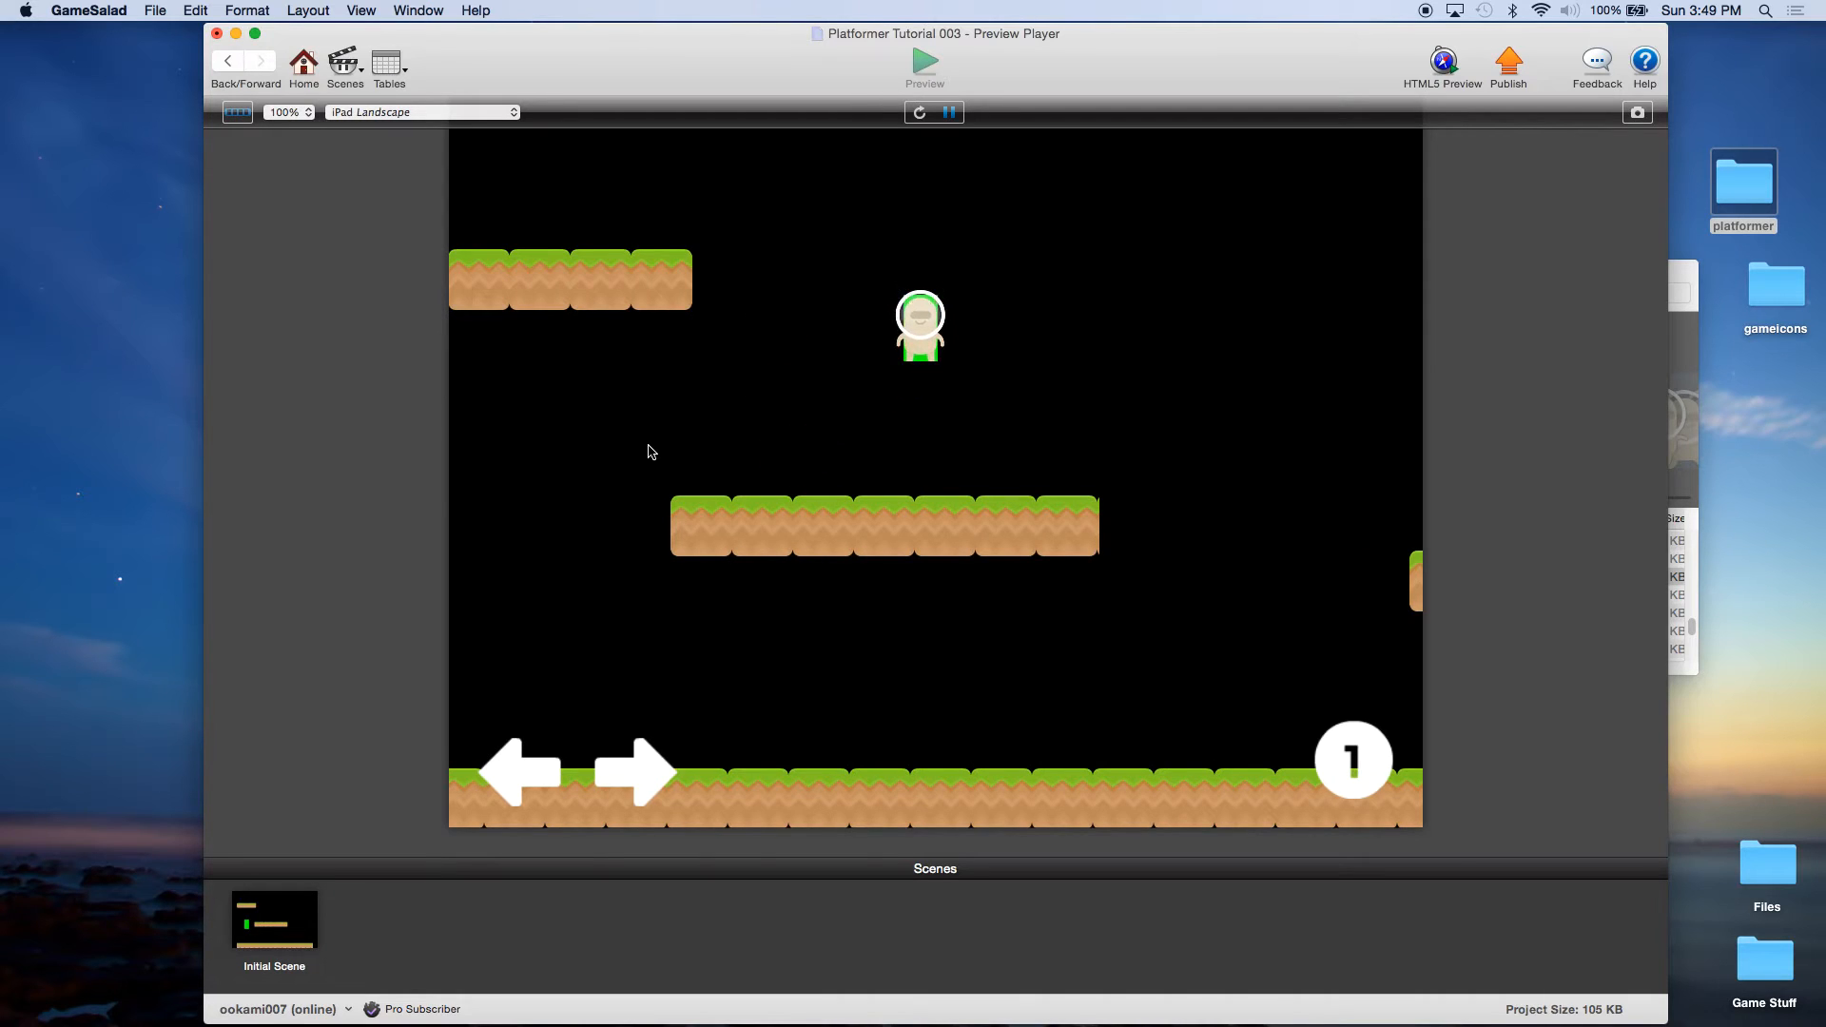
key("Left")
key("space")
key("Right")
key("space")
key("Left")
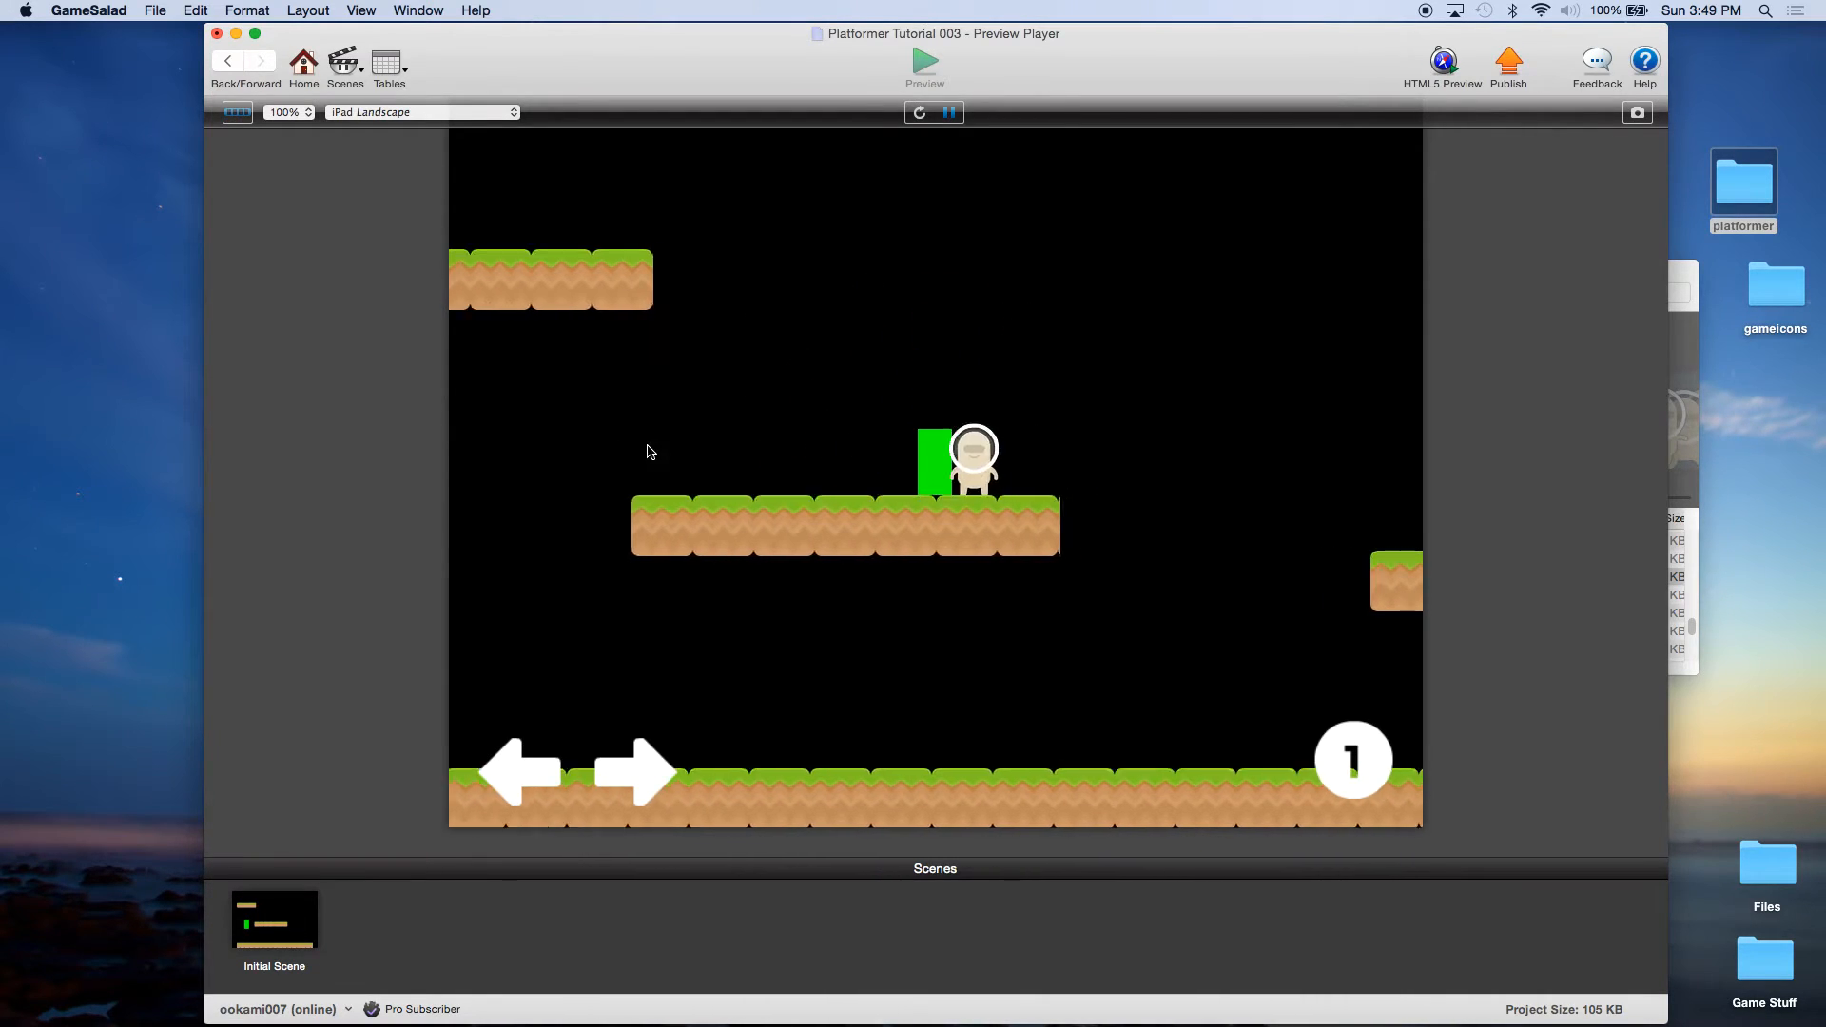
key("space")
key("Right")
key("space")
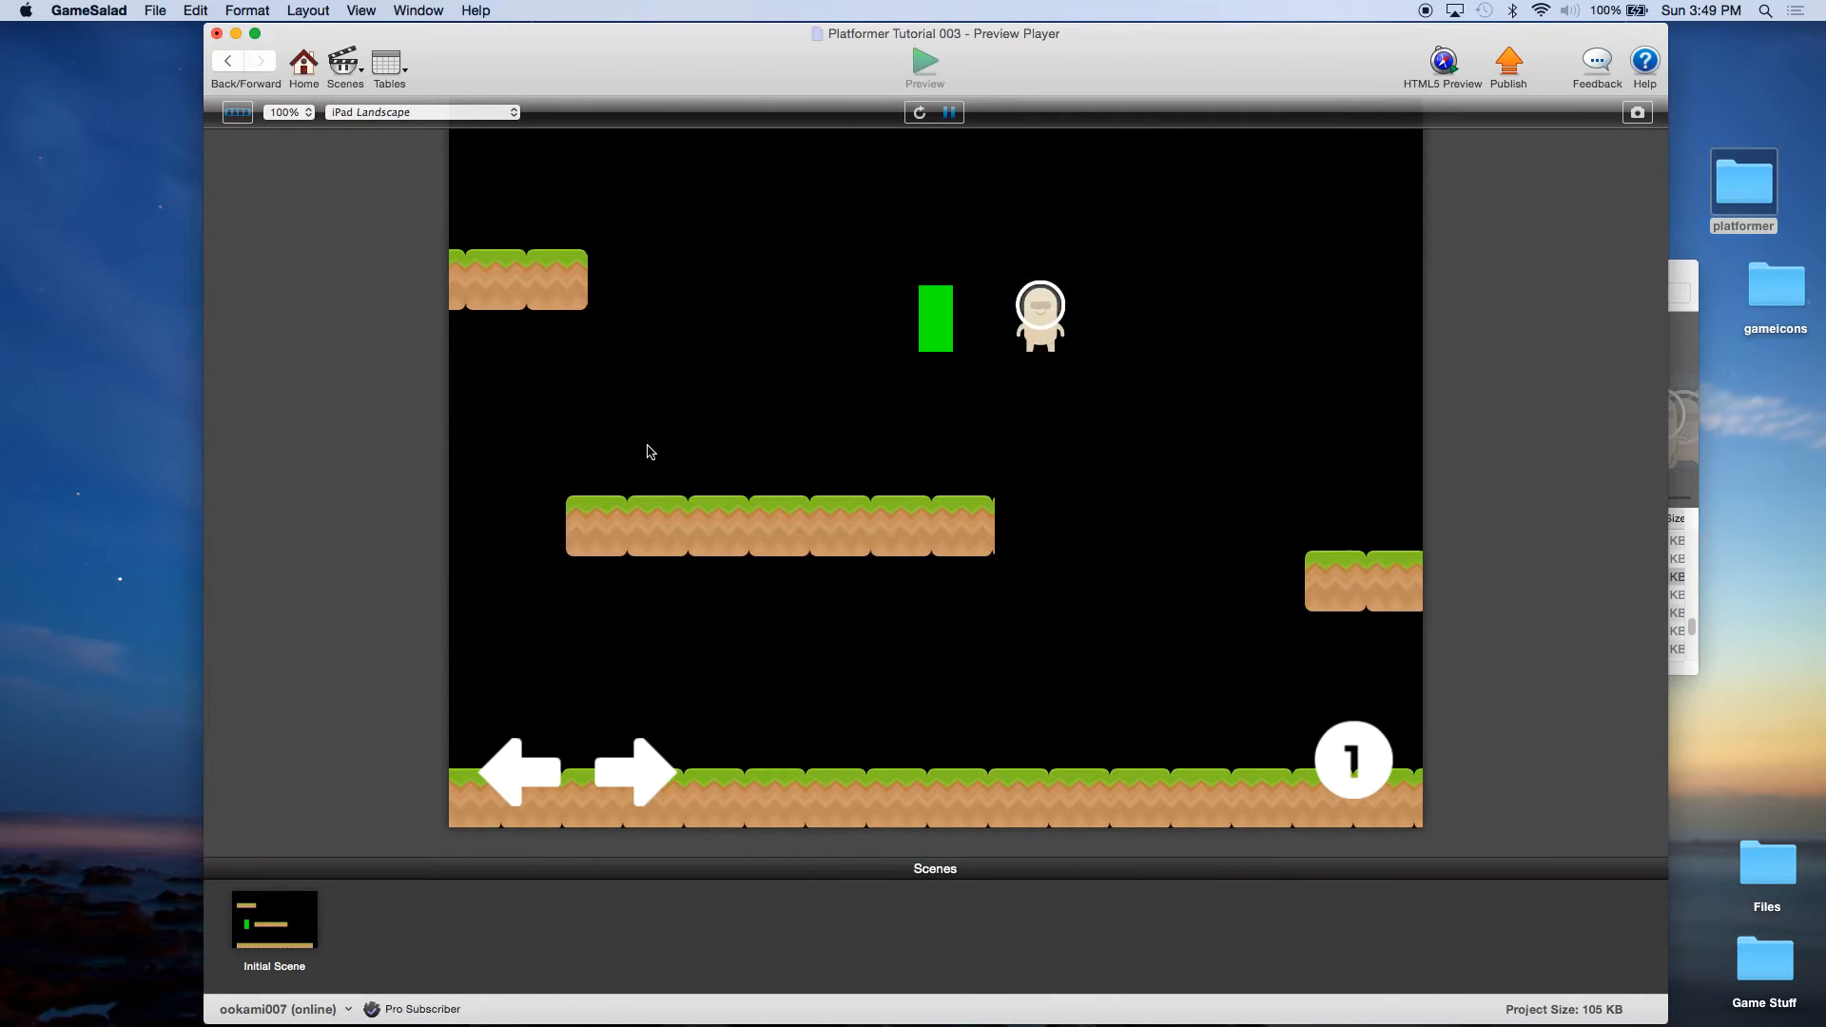
key("space")
key("space")
key("Left")
key("Right")
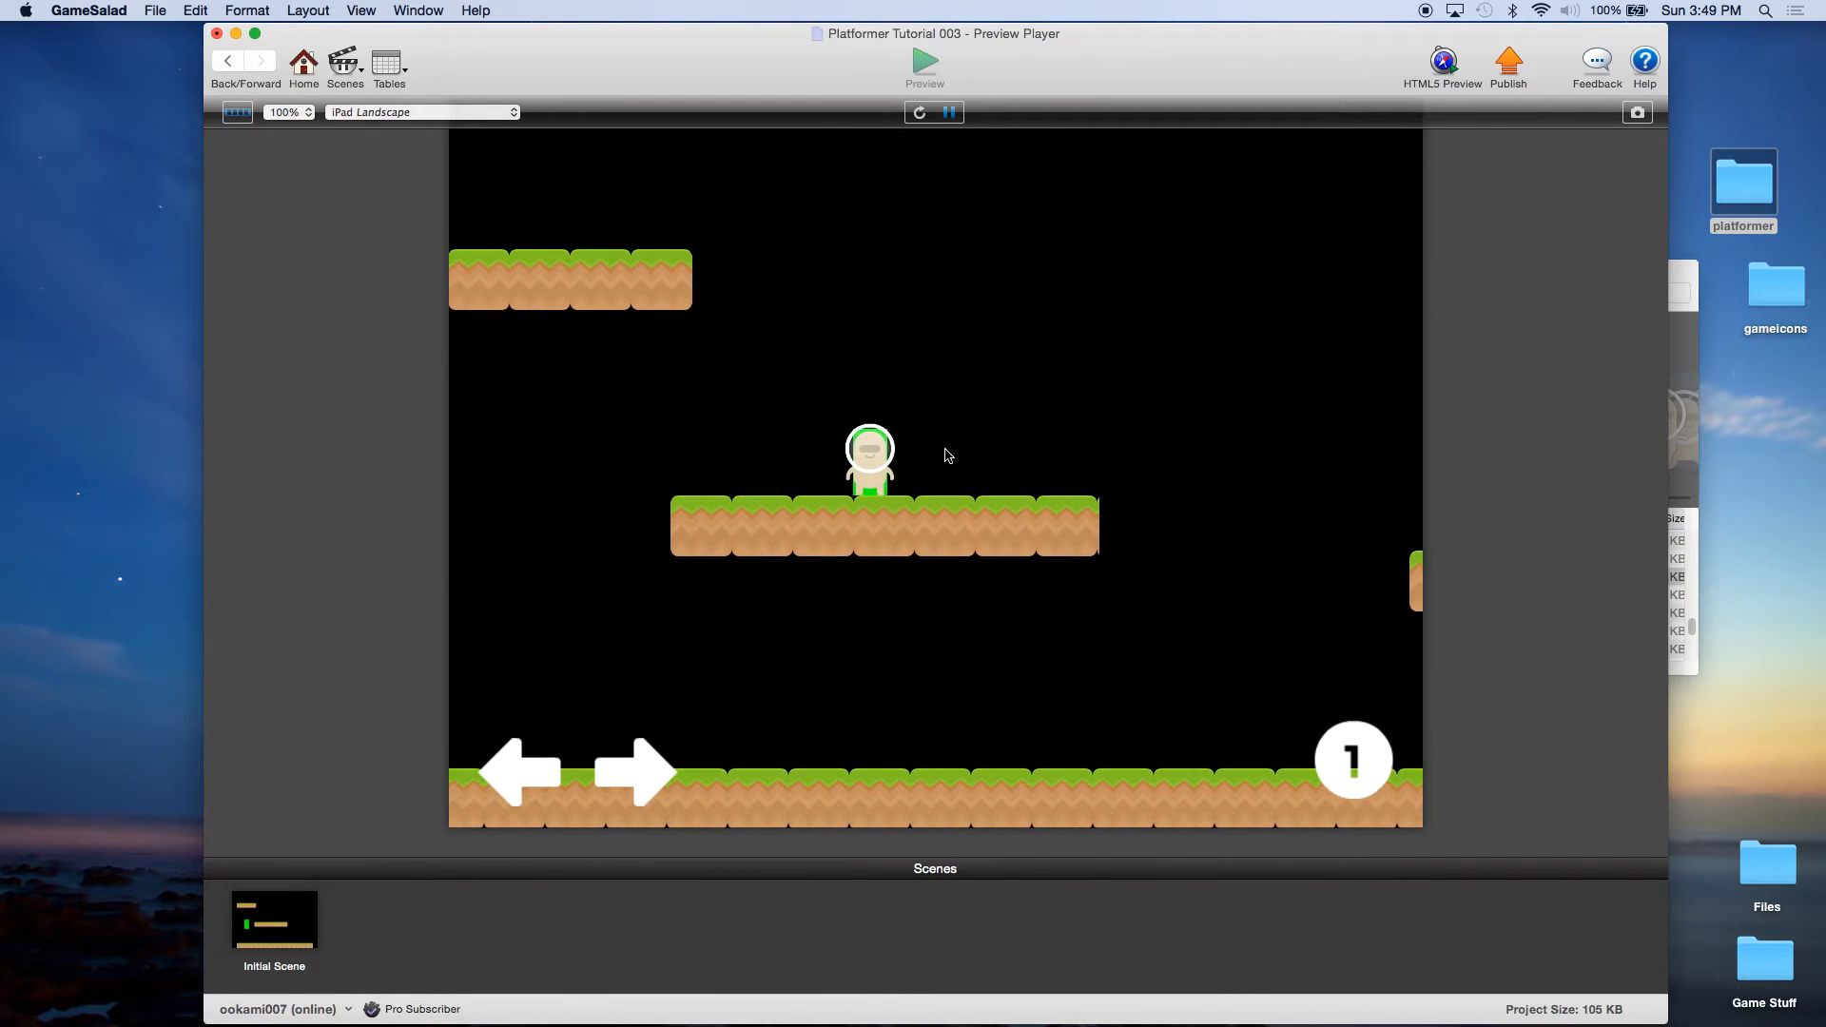
key("Left")
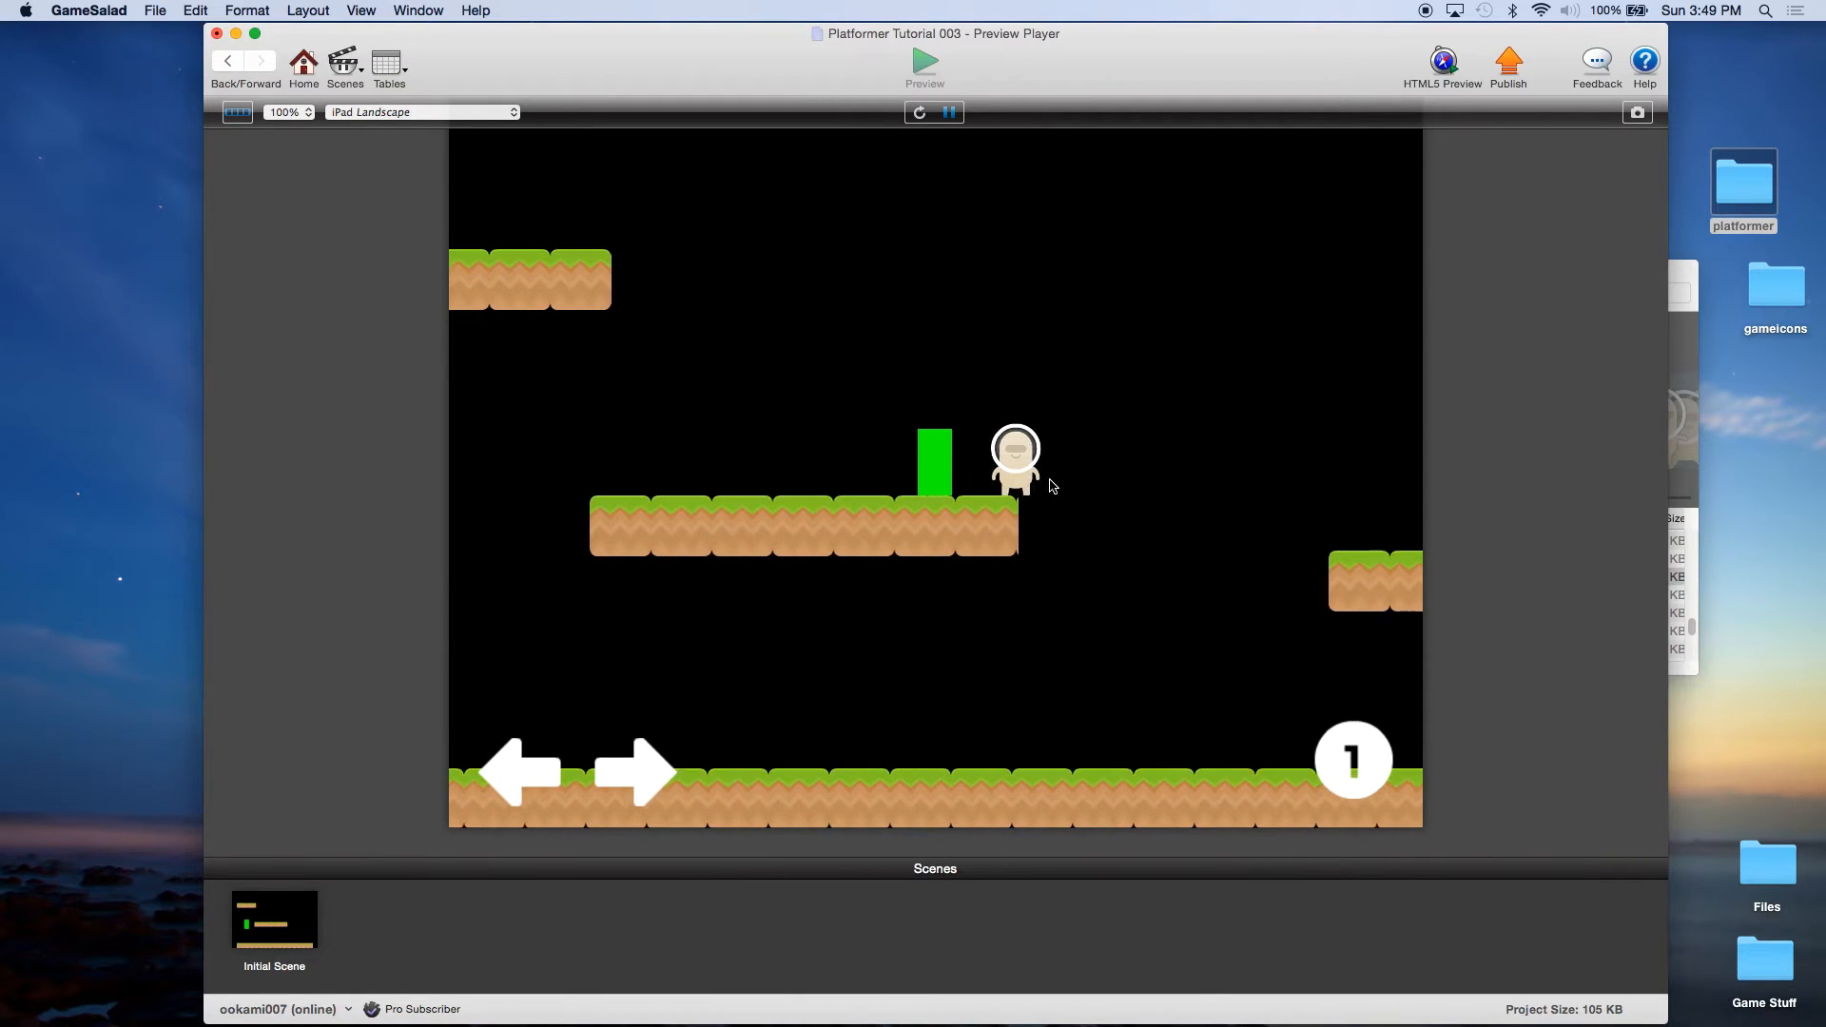
key("Right")
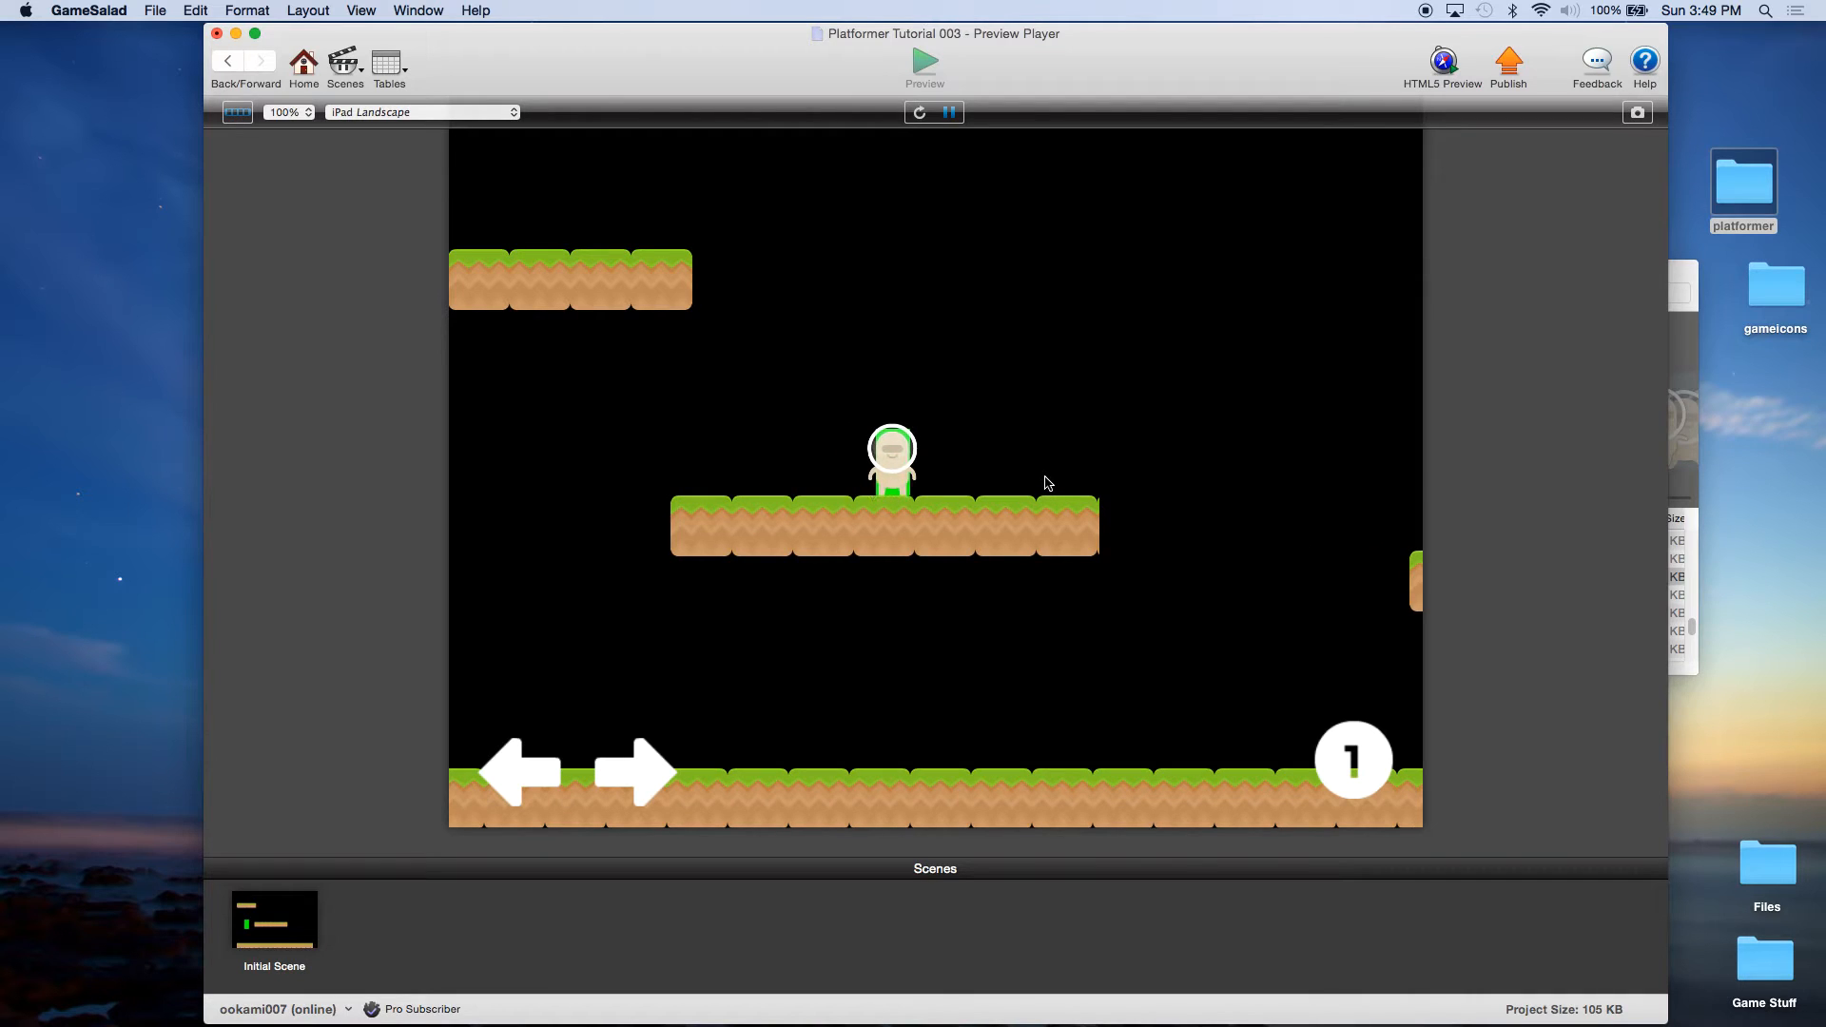
key("Left")
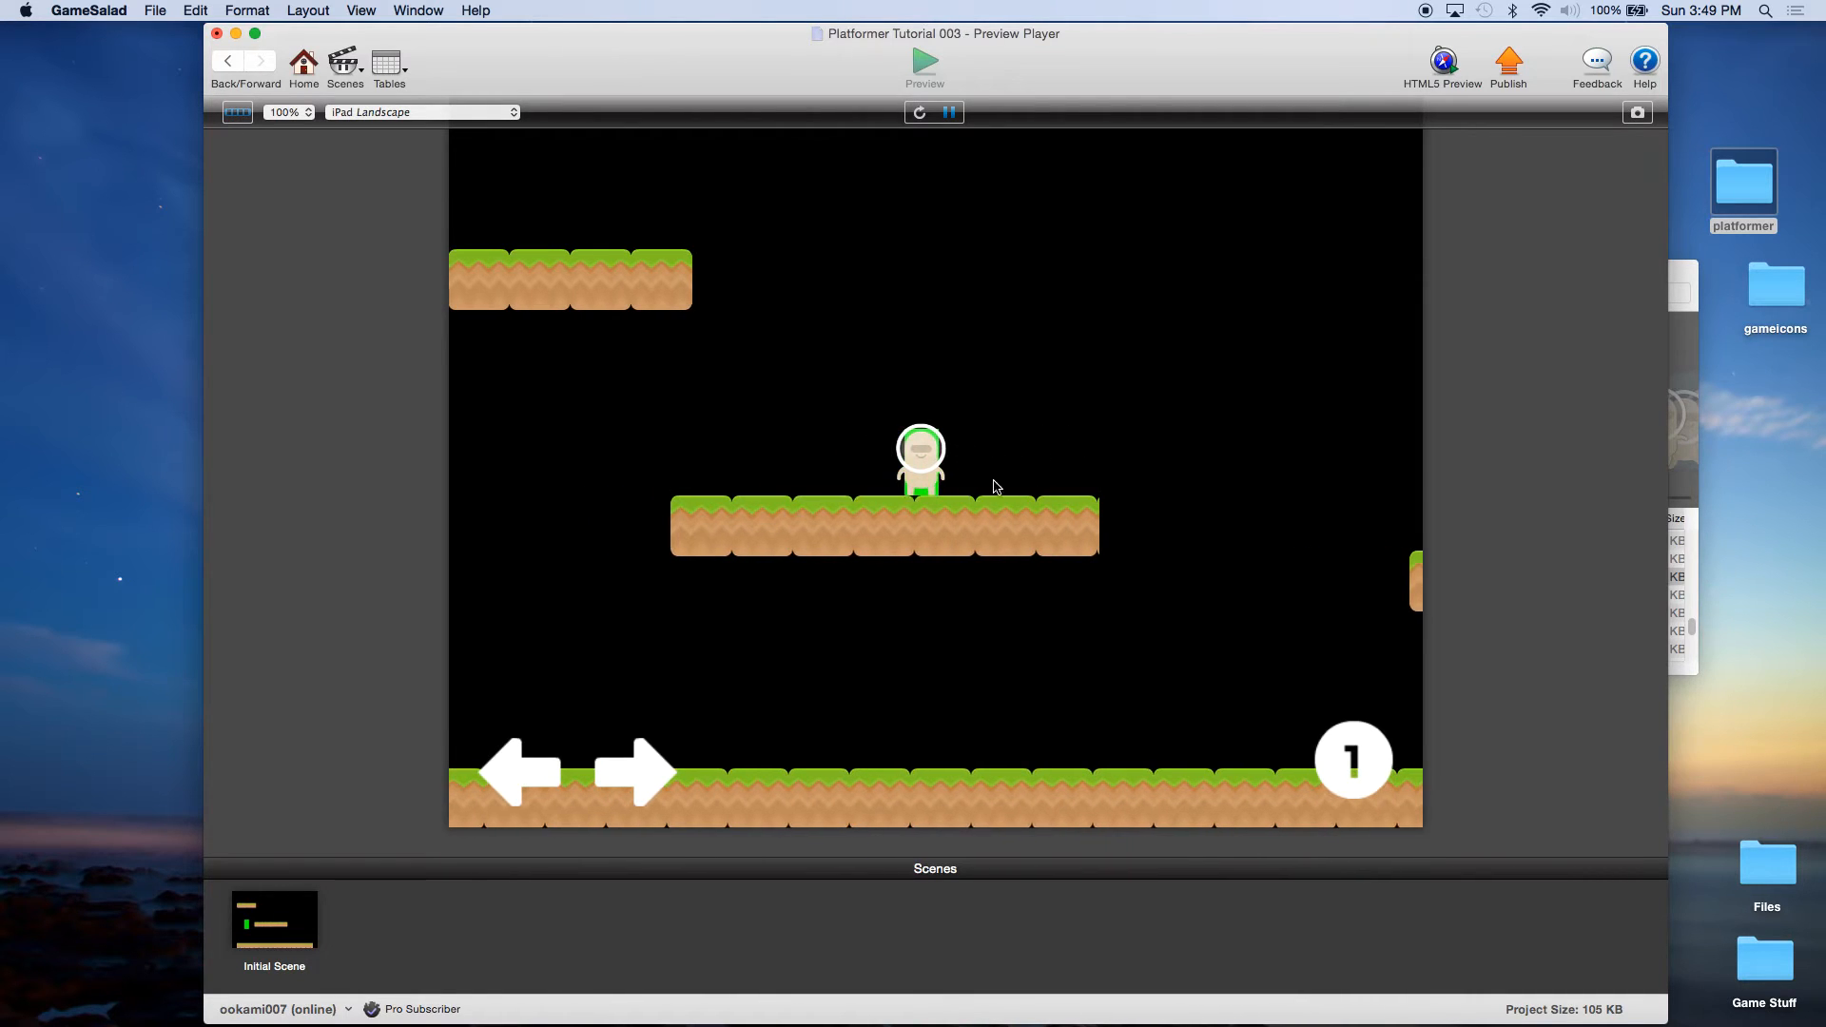
key("Right")
key("Right")
key("Left")
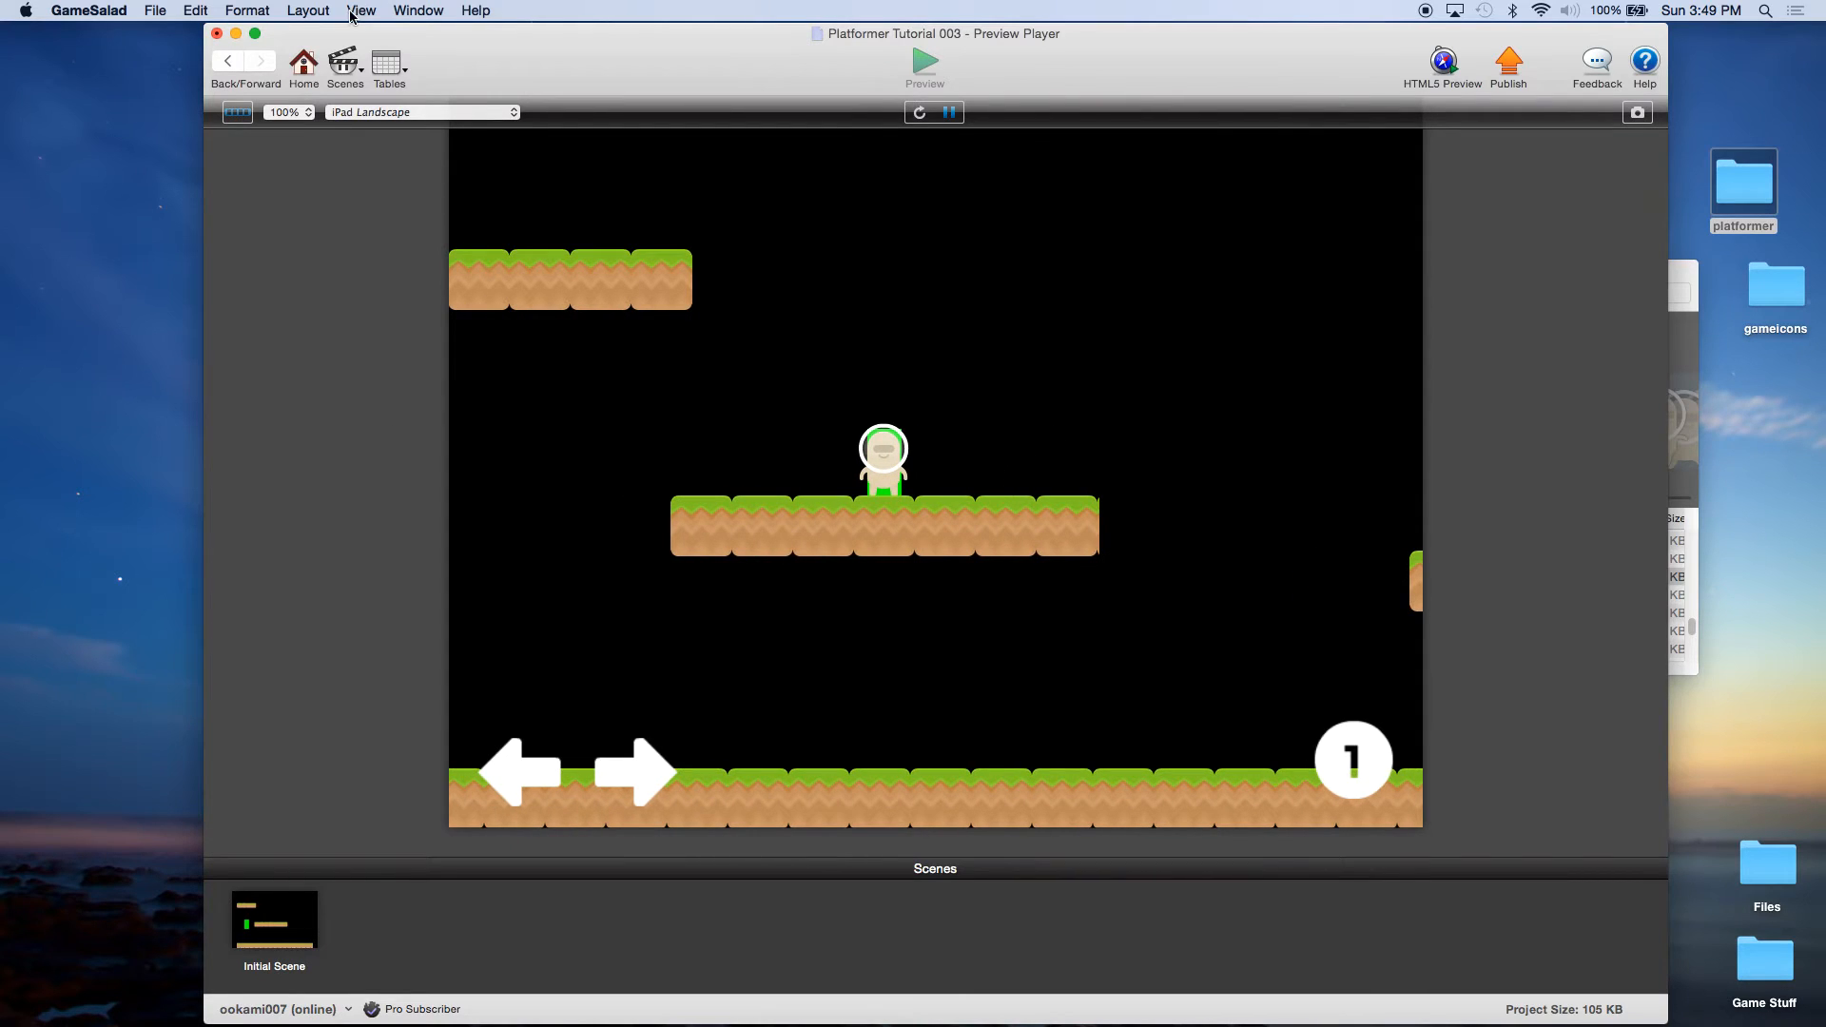
Open the Initial Scene's layers and move playerImage from the HUD layer into the scrollable Background layer.
left_click(307, 63)
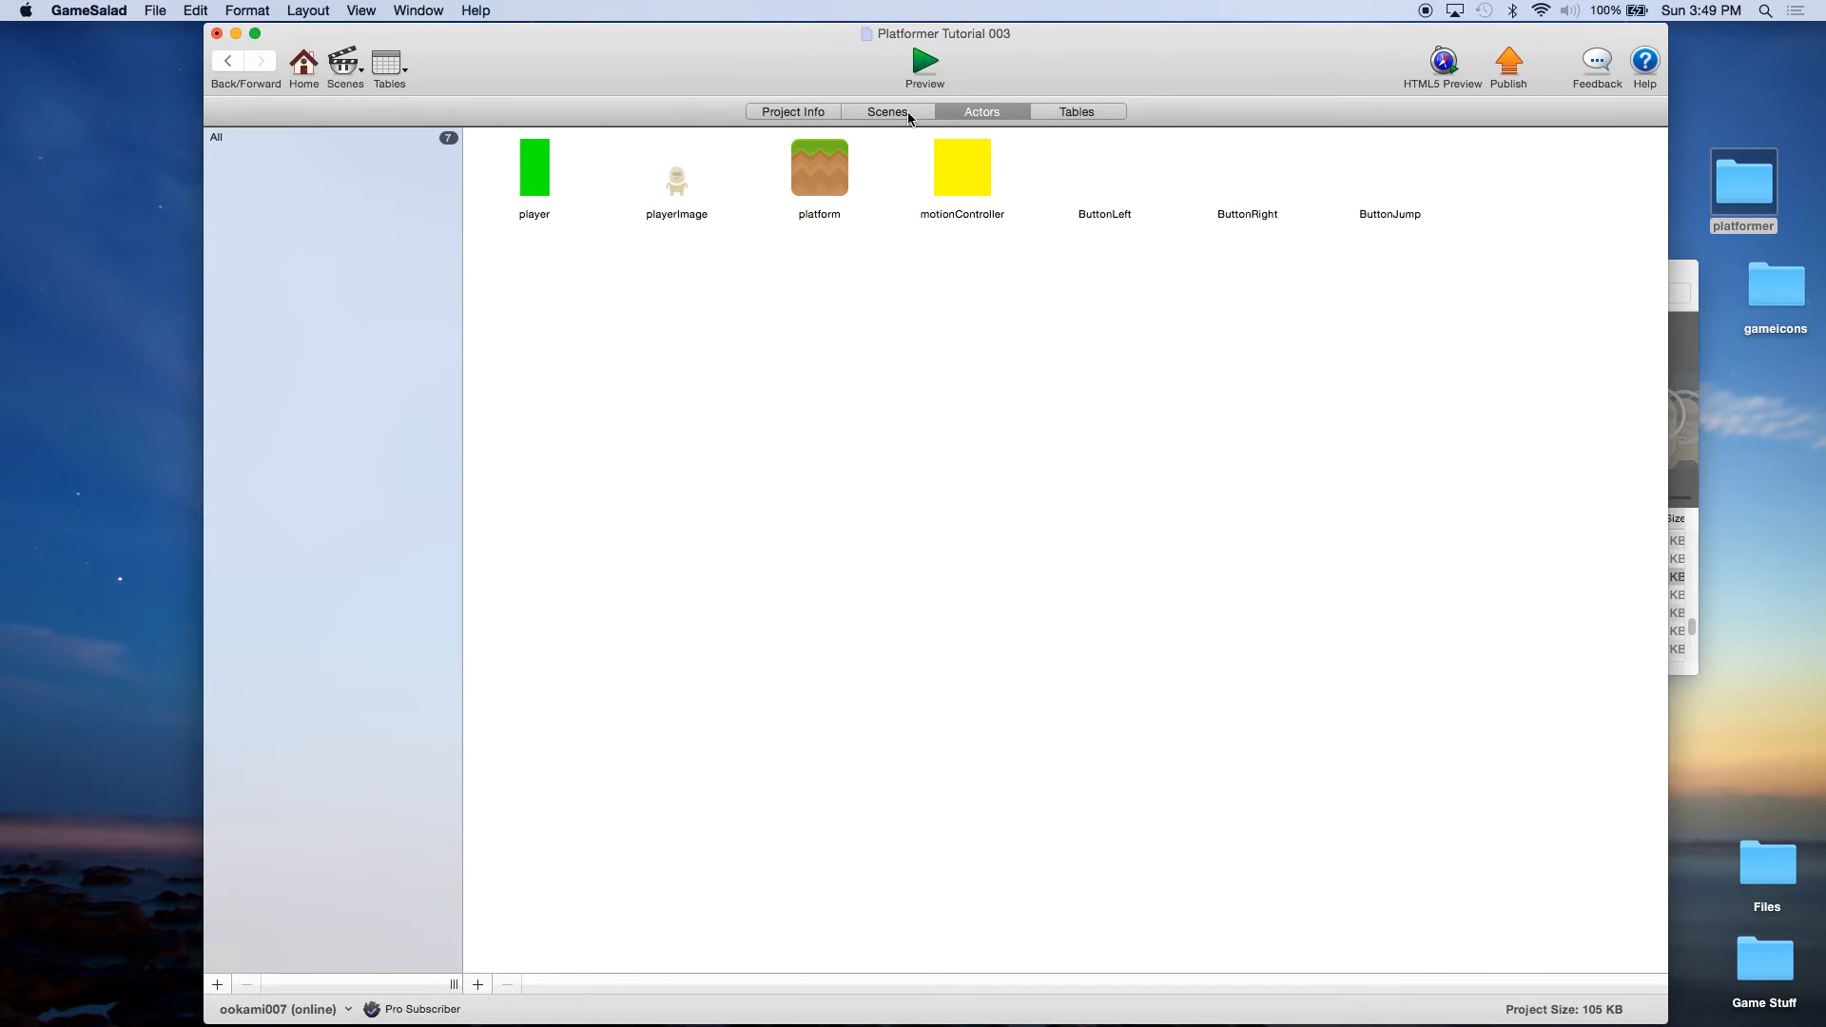
left_click(906, 114)
left_click(248, 186)
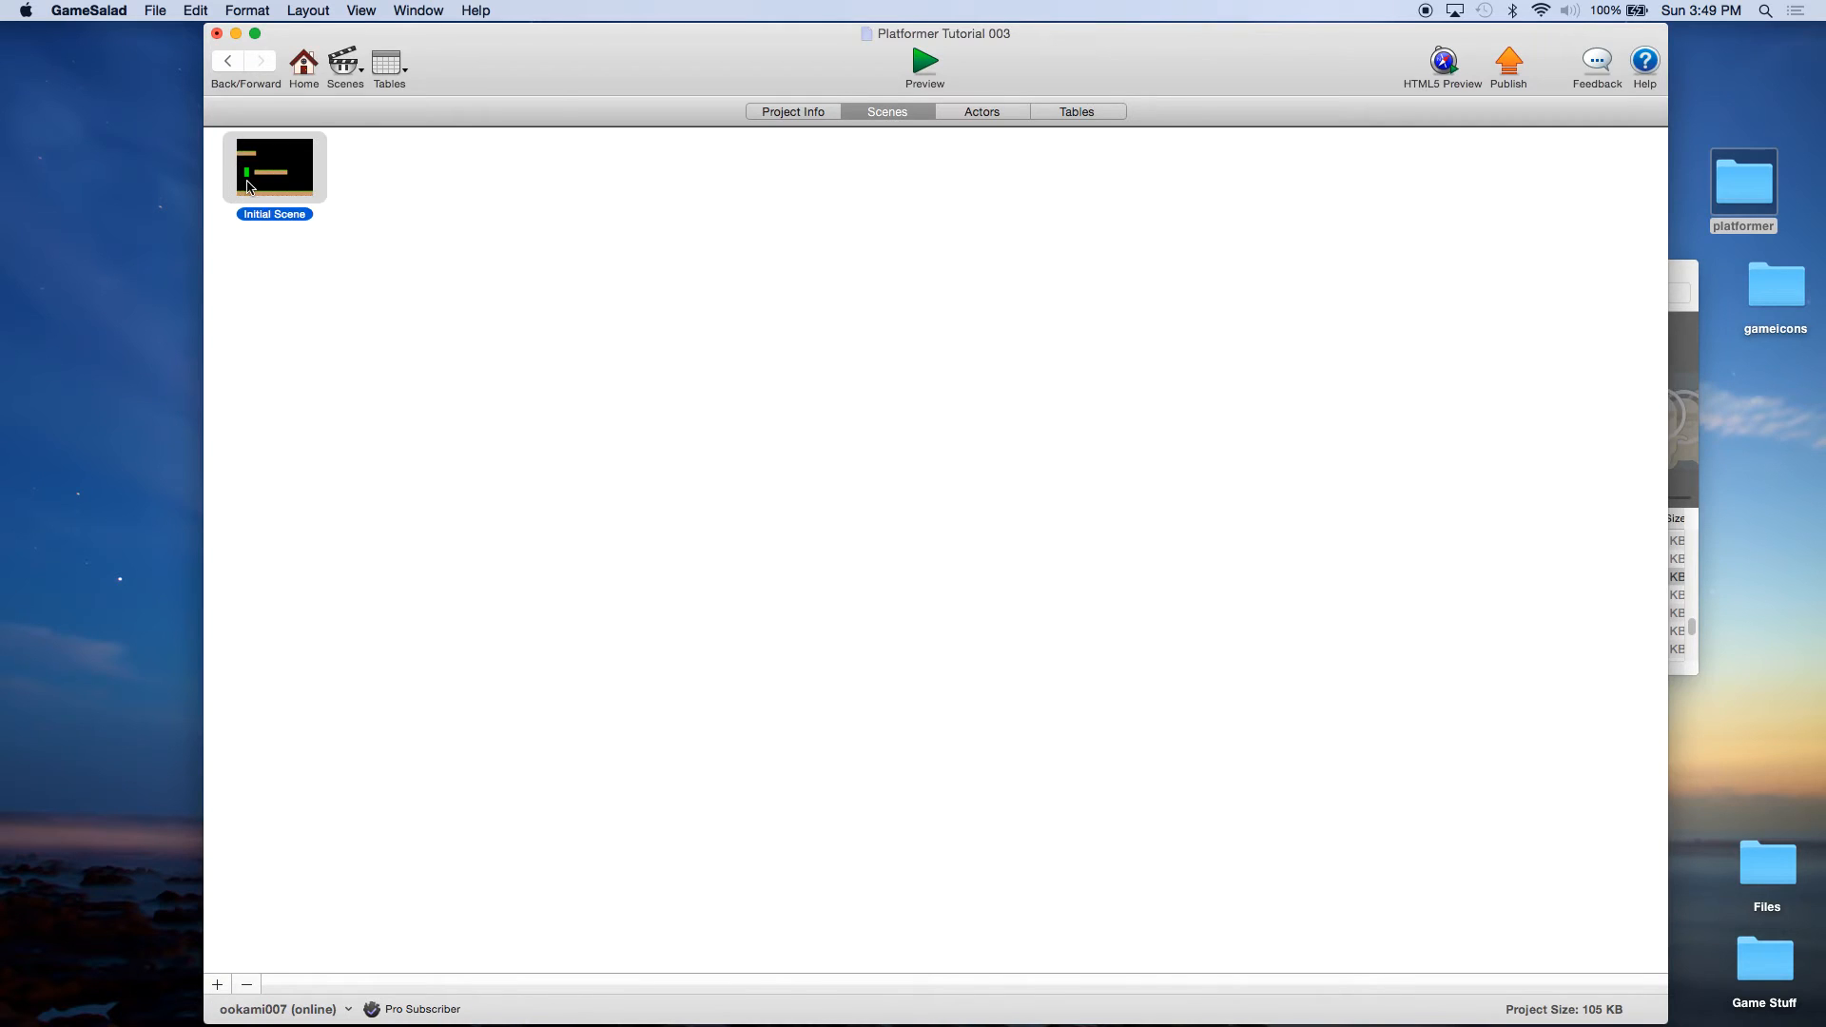
double_click(248, 187)
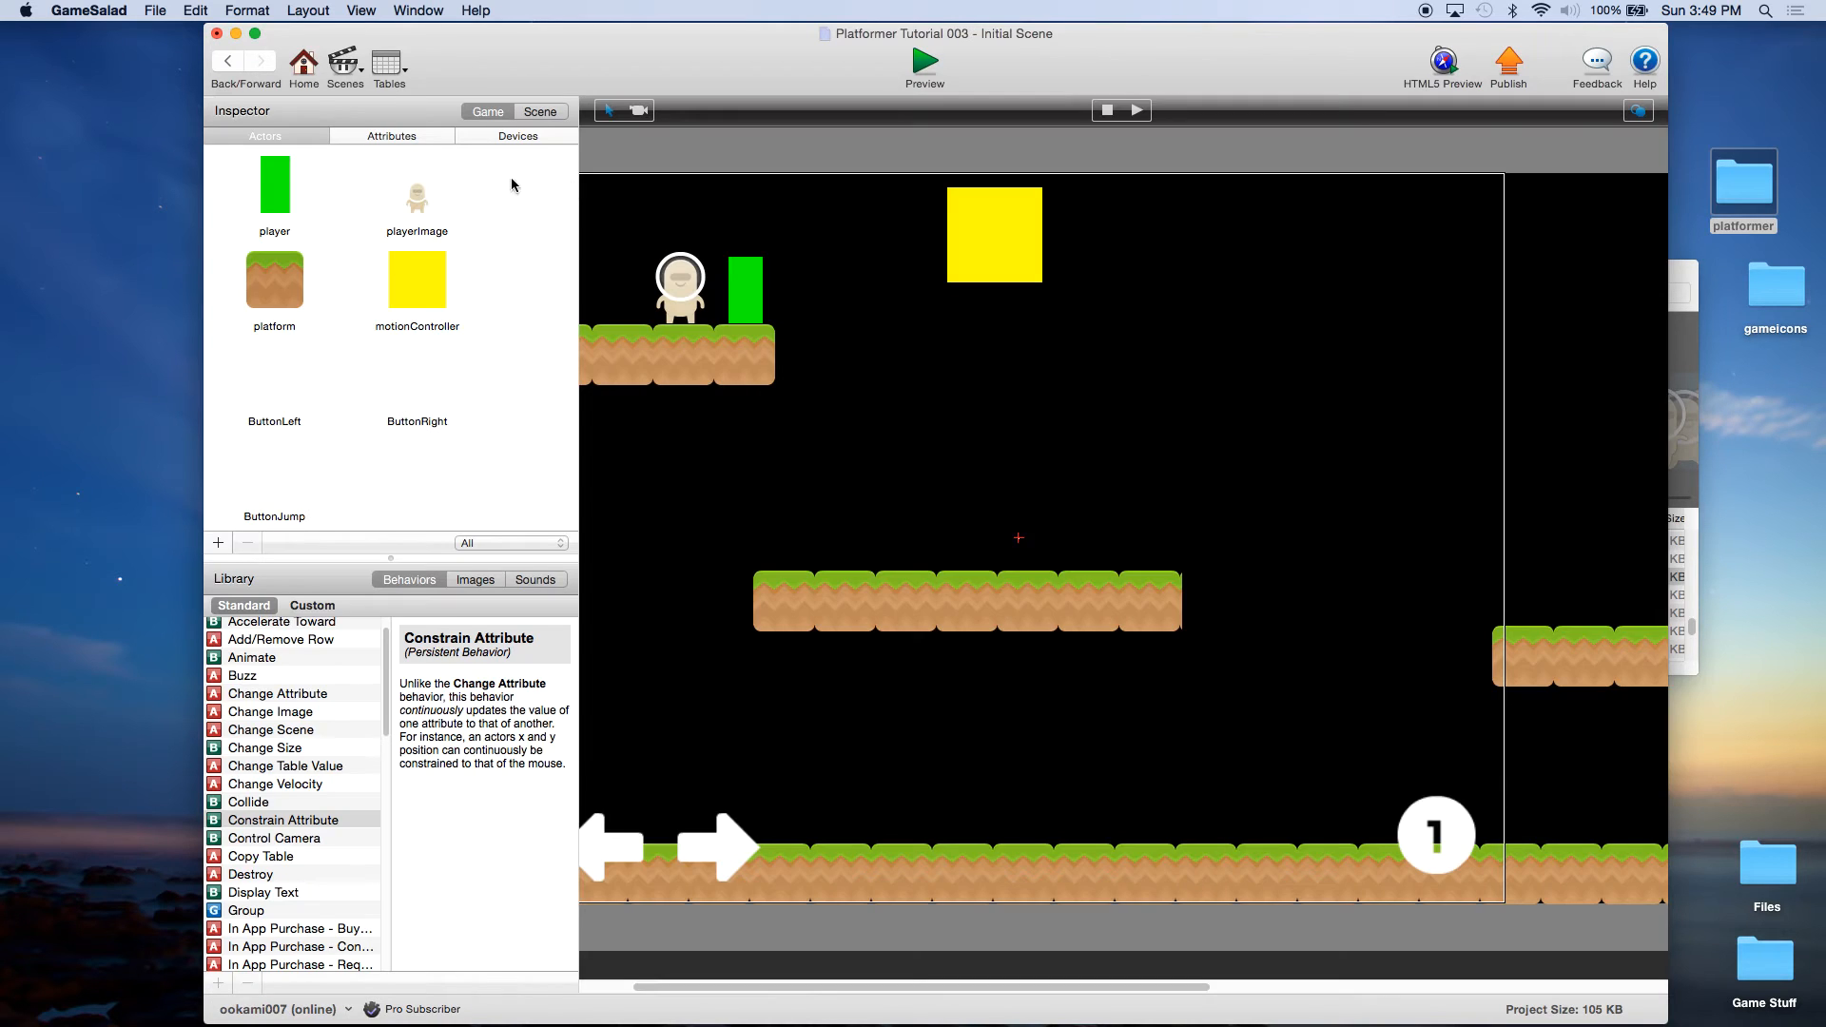
left_click(541, 113)
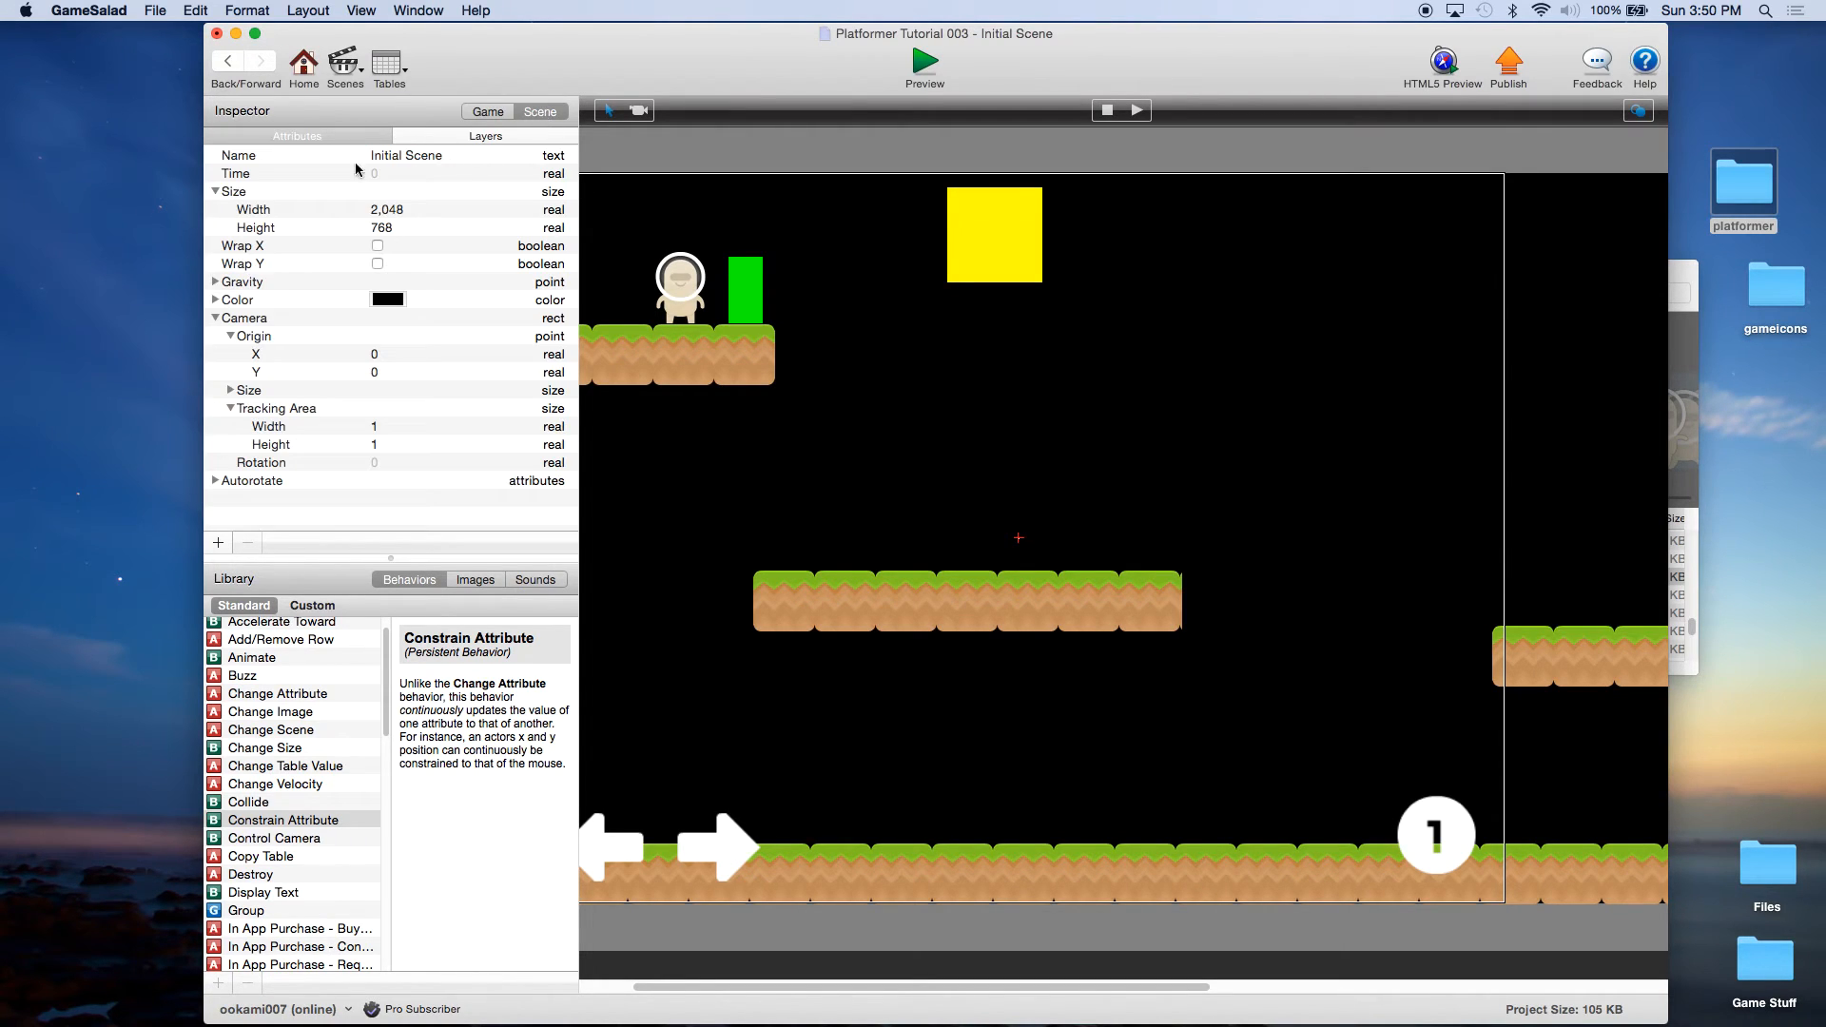
left_click(475, 140)
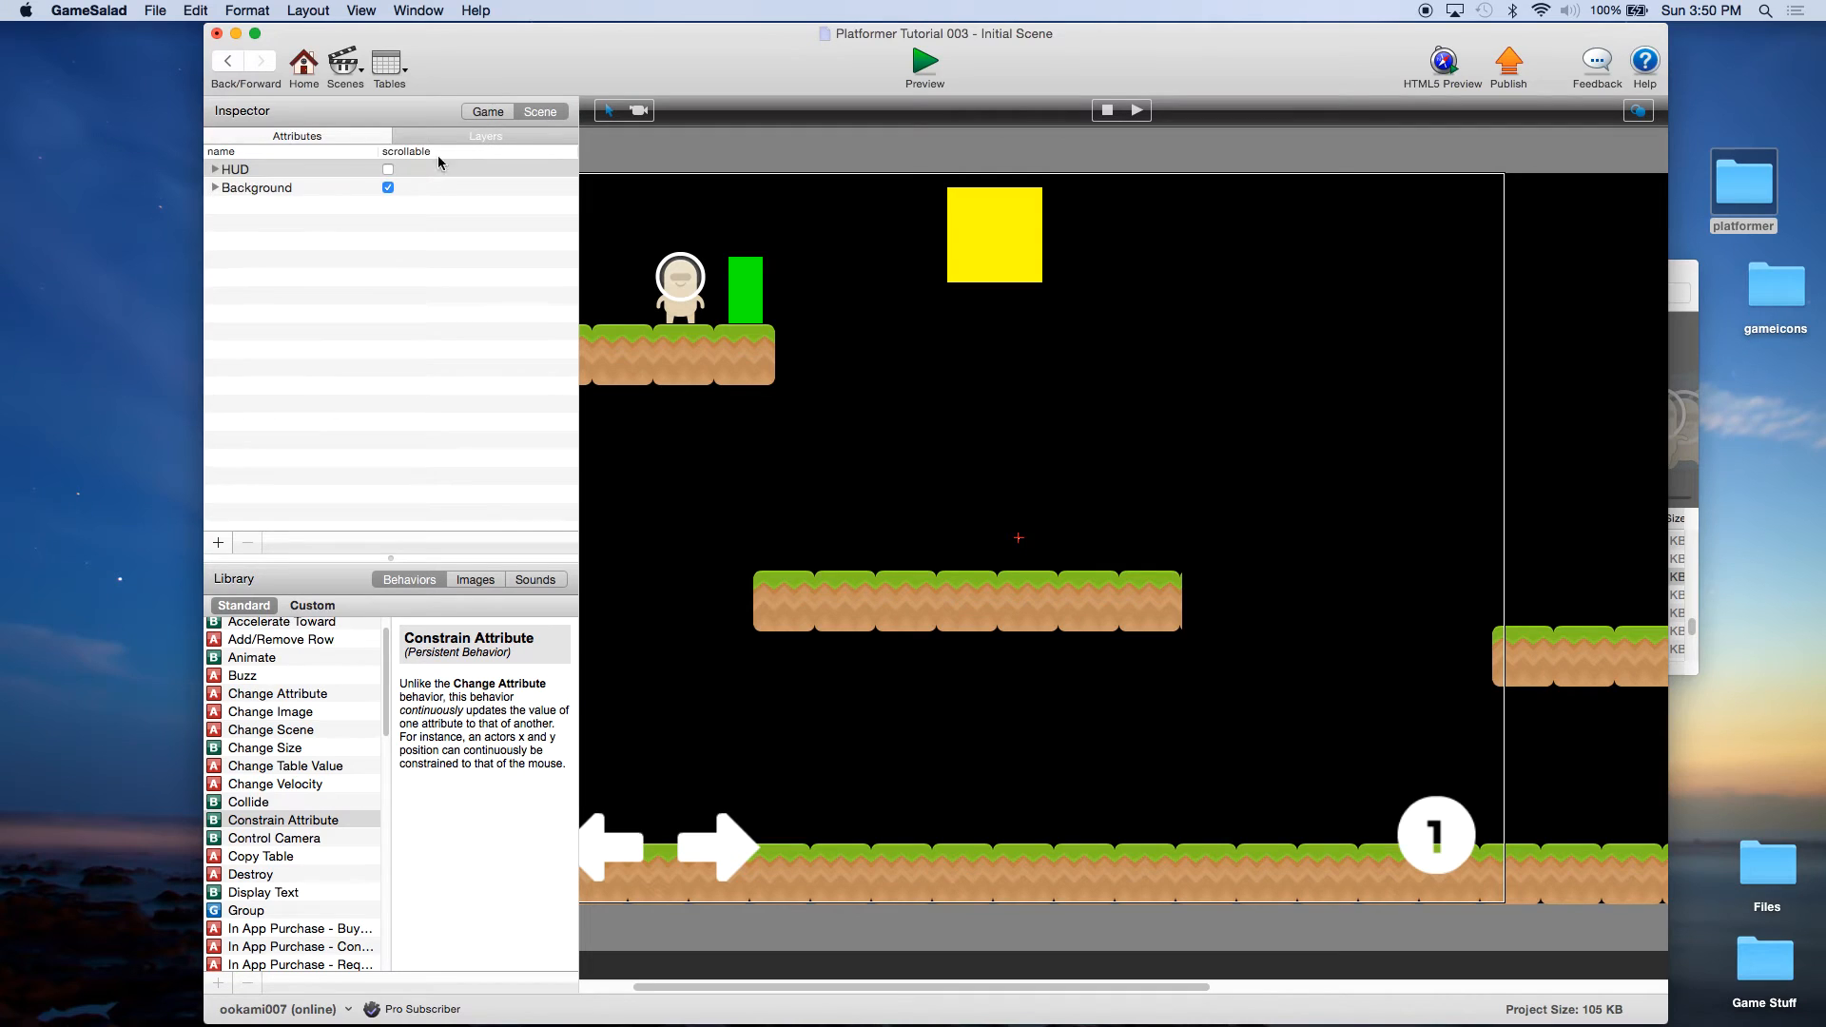
left_click(215, 170)
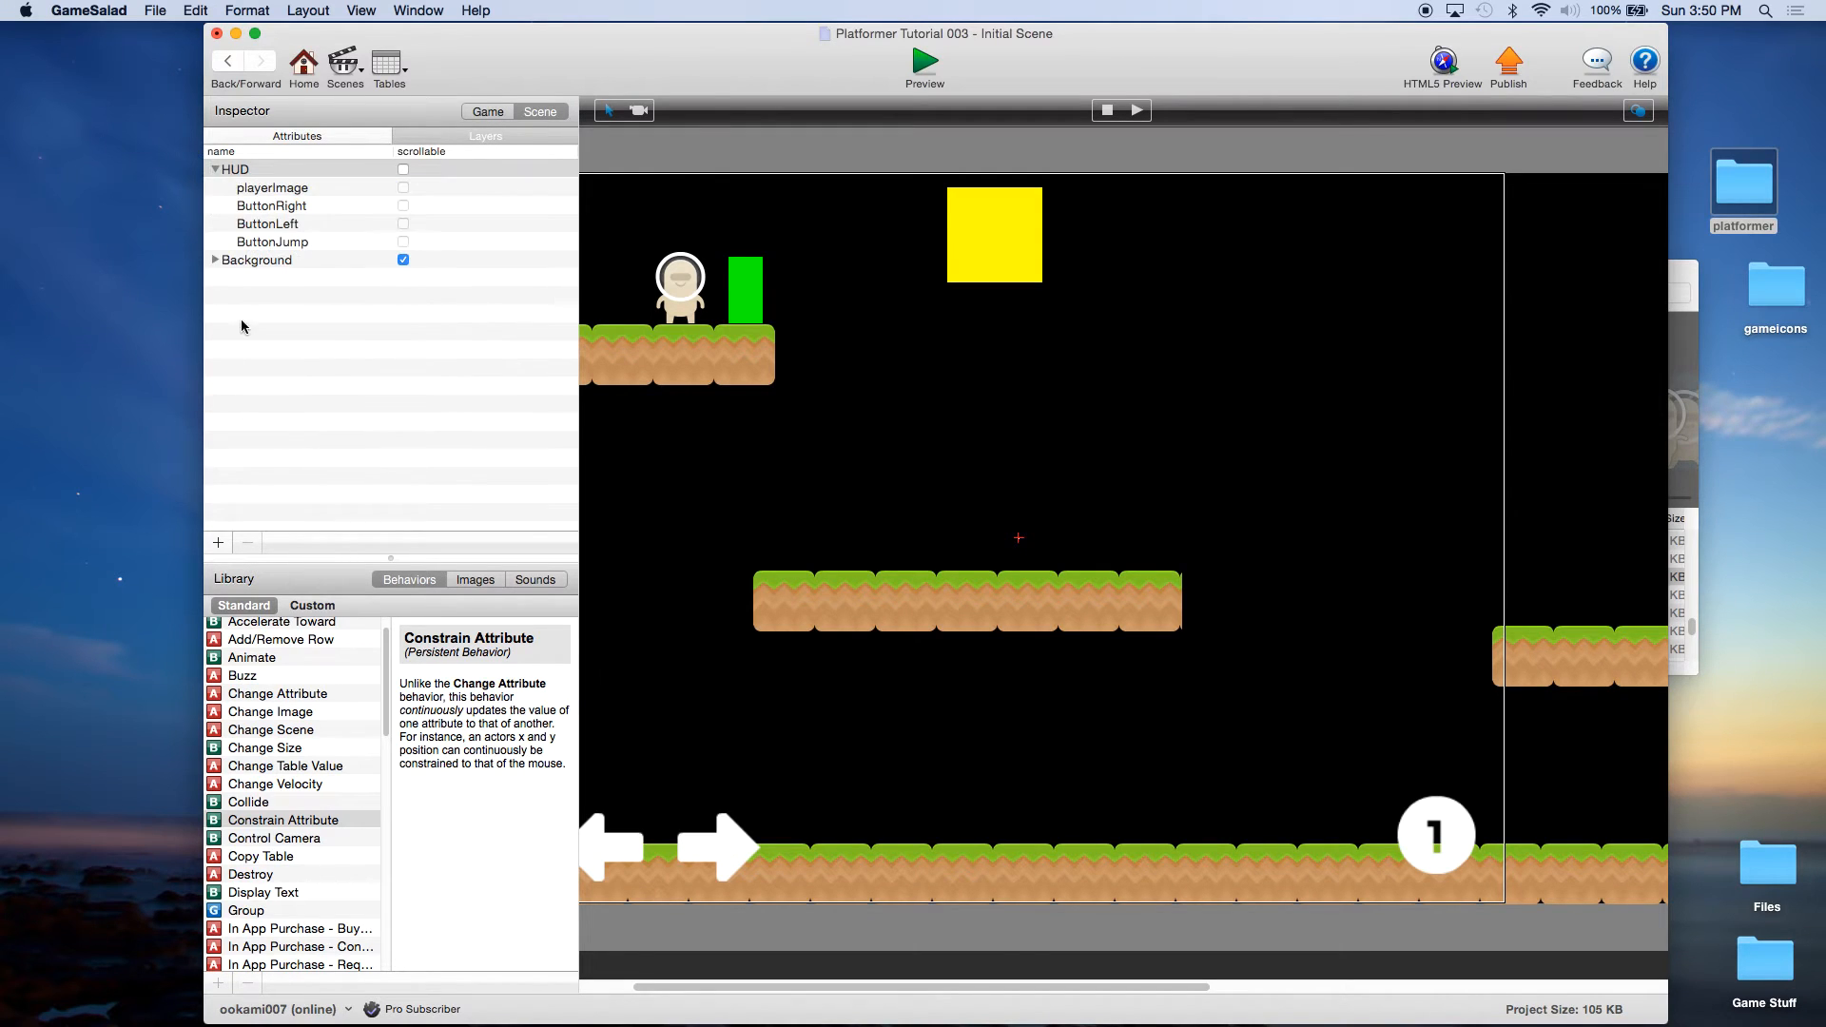
left_click(283, 188)
left_click_drag(293, 193, 286, 273)
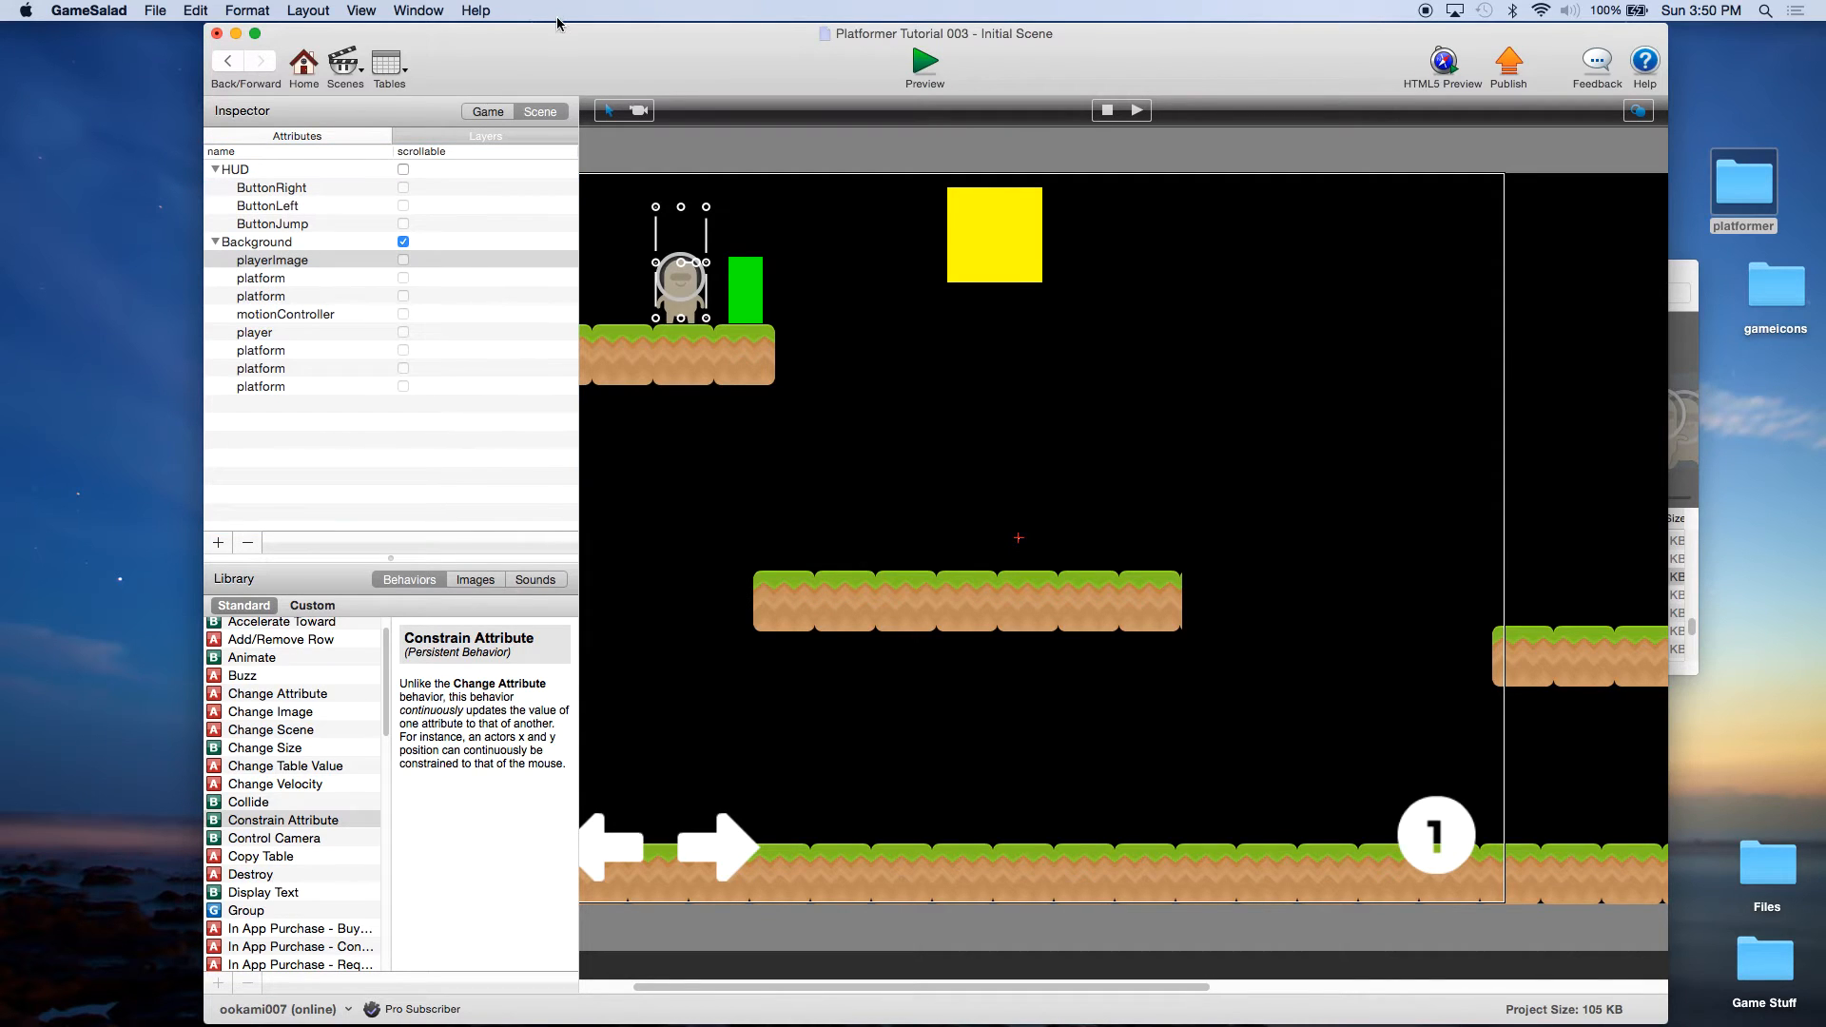
Preview the scene again, running and jumping across the ground and platforms to check that playerImage follows the collision actor while the camera scrolls.
left_click(925, 70)
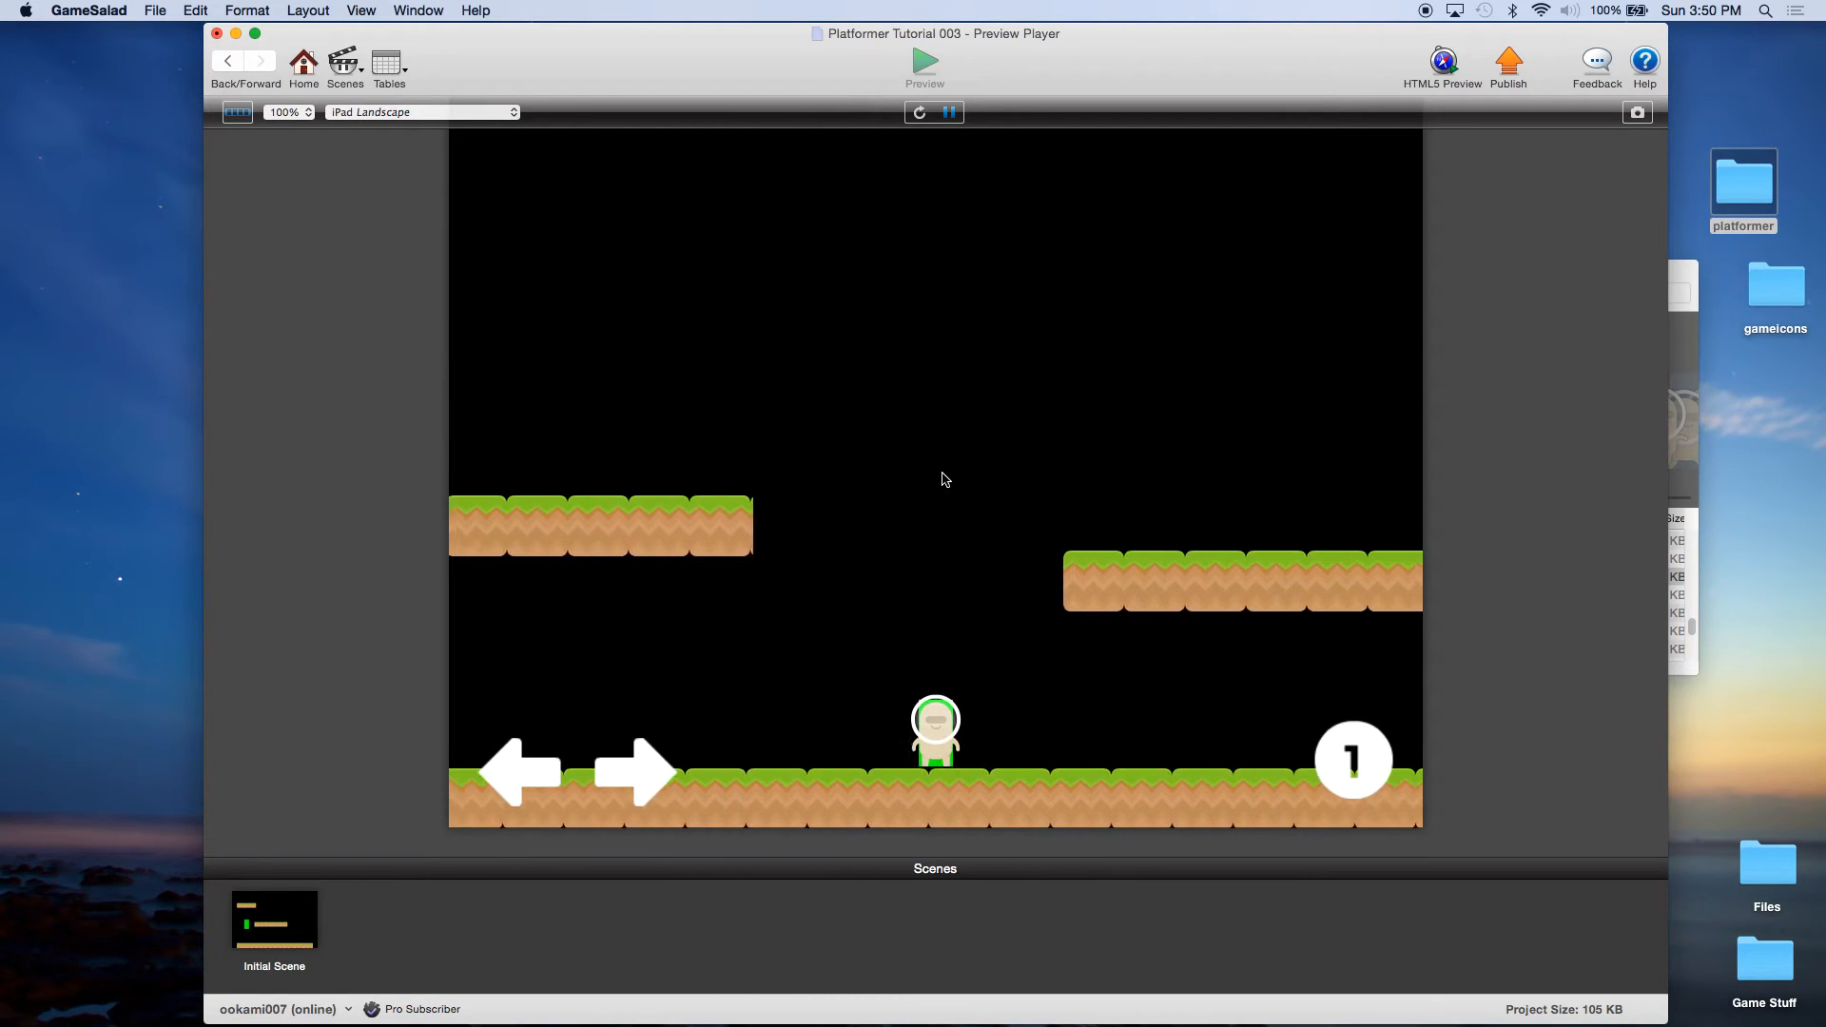
key("Left")
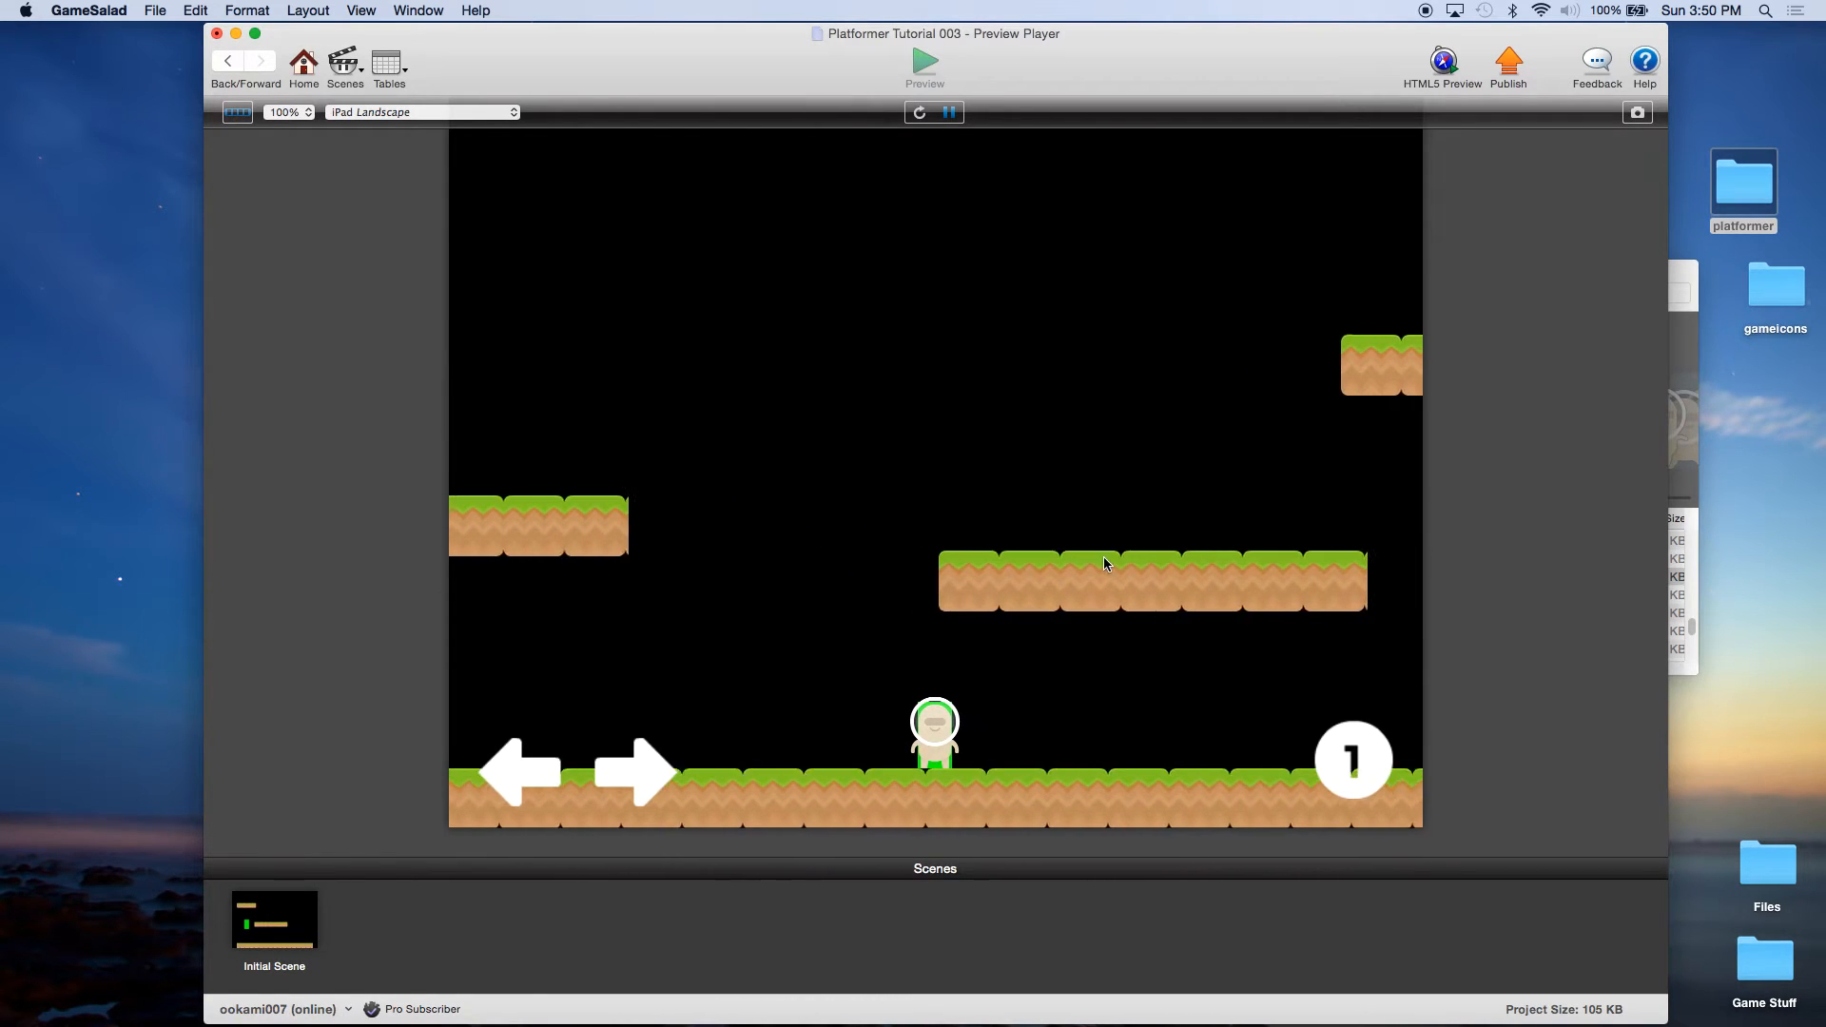
key("space")
key("Left")
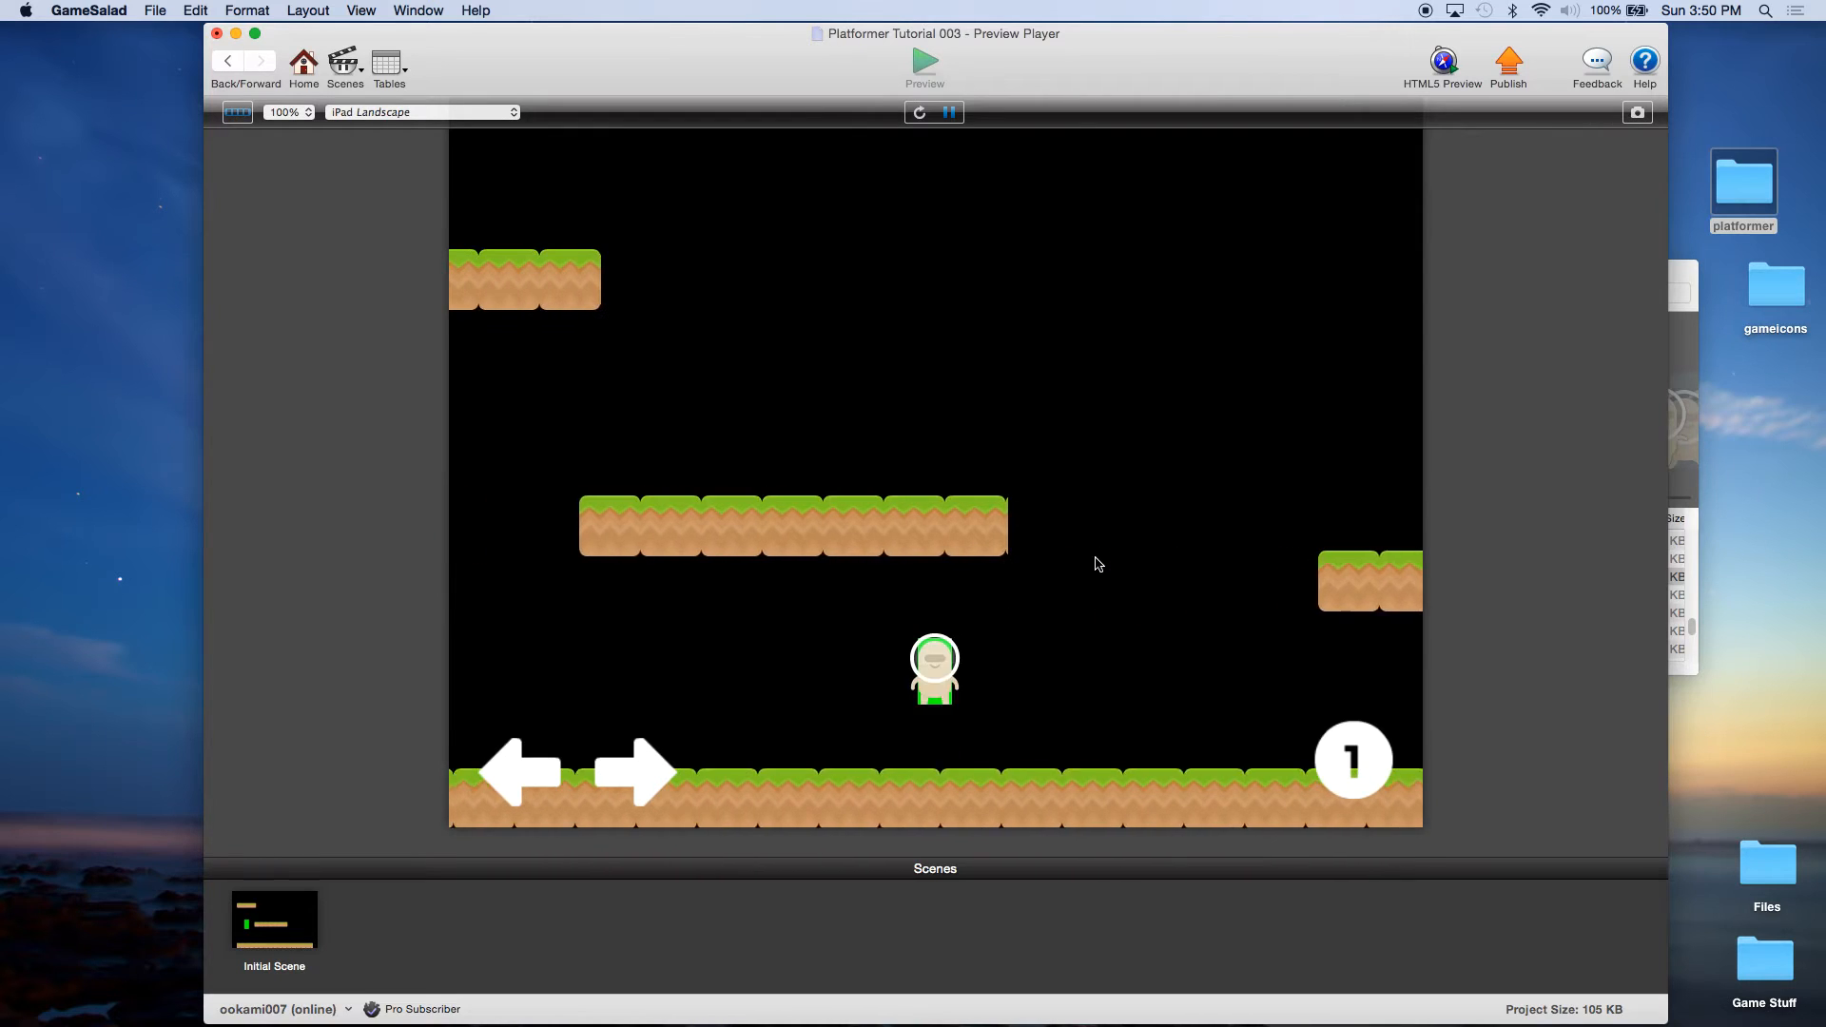
key("space")
key("Right")
key("space")
key("Right")
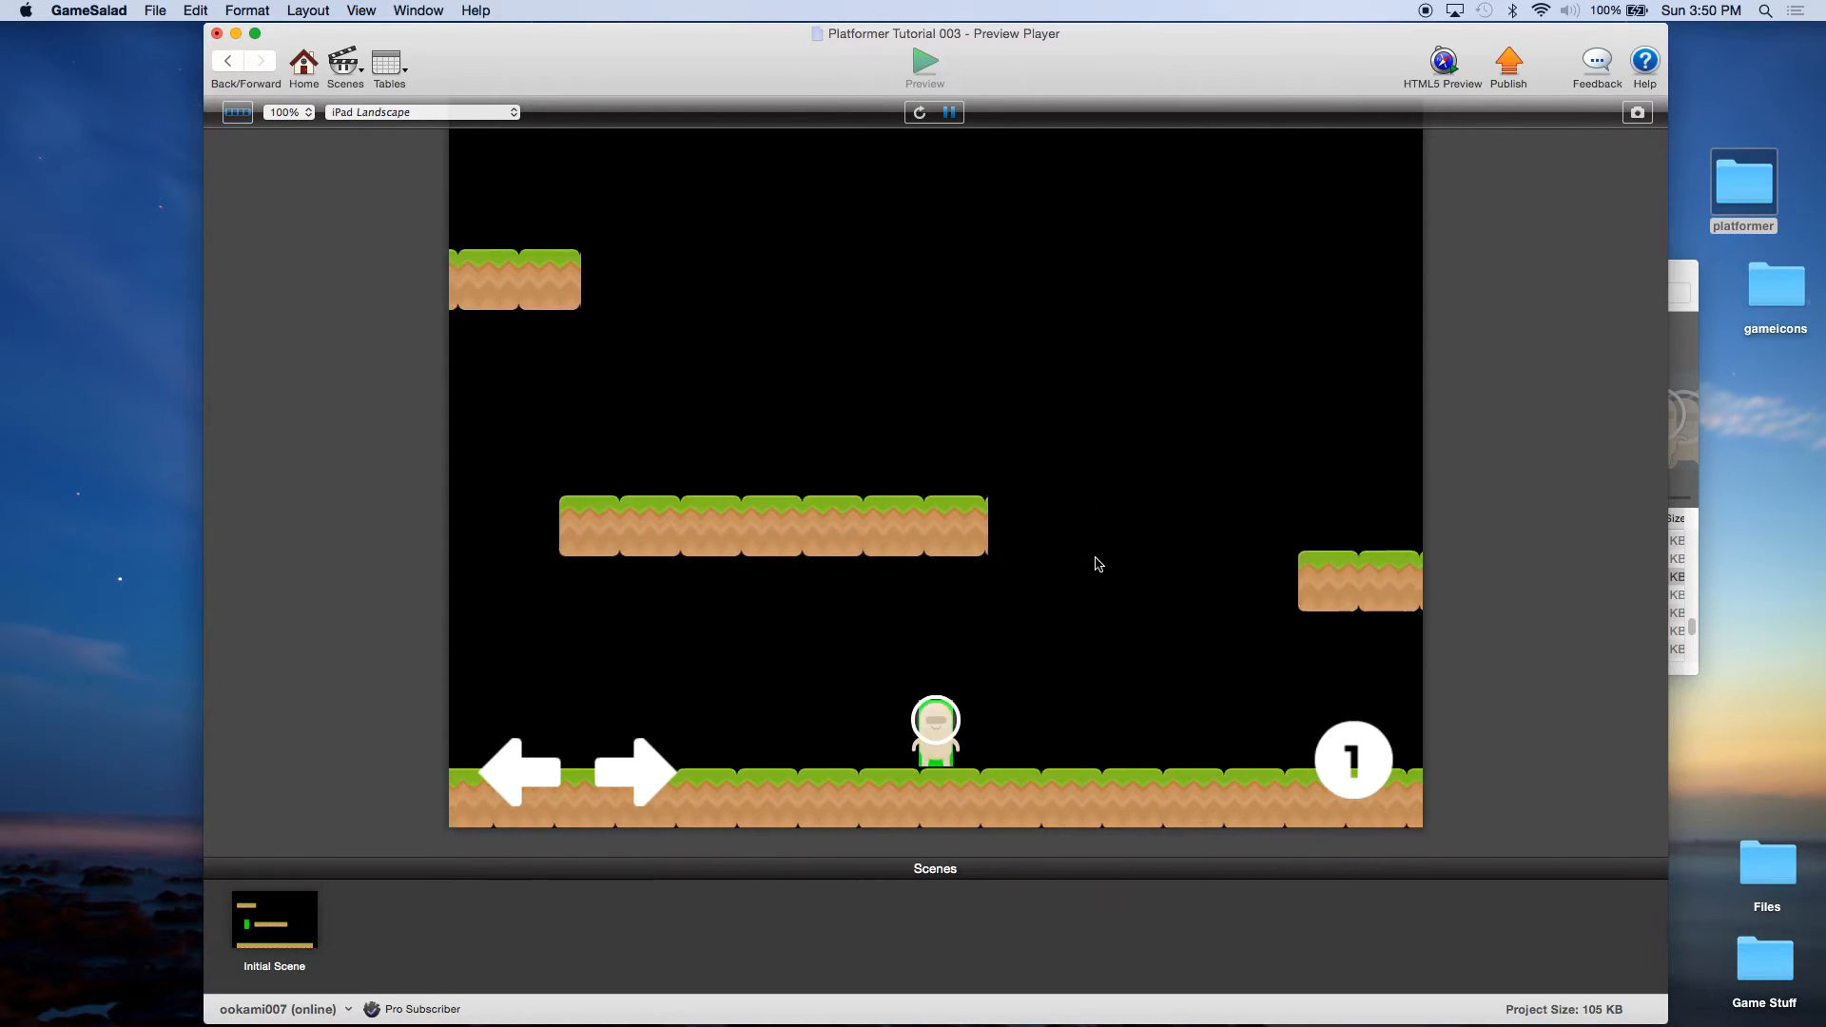
key("space")
key("Right")
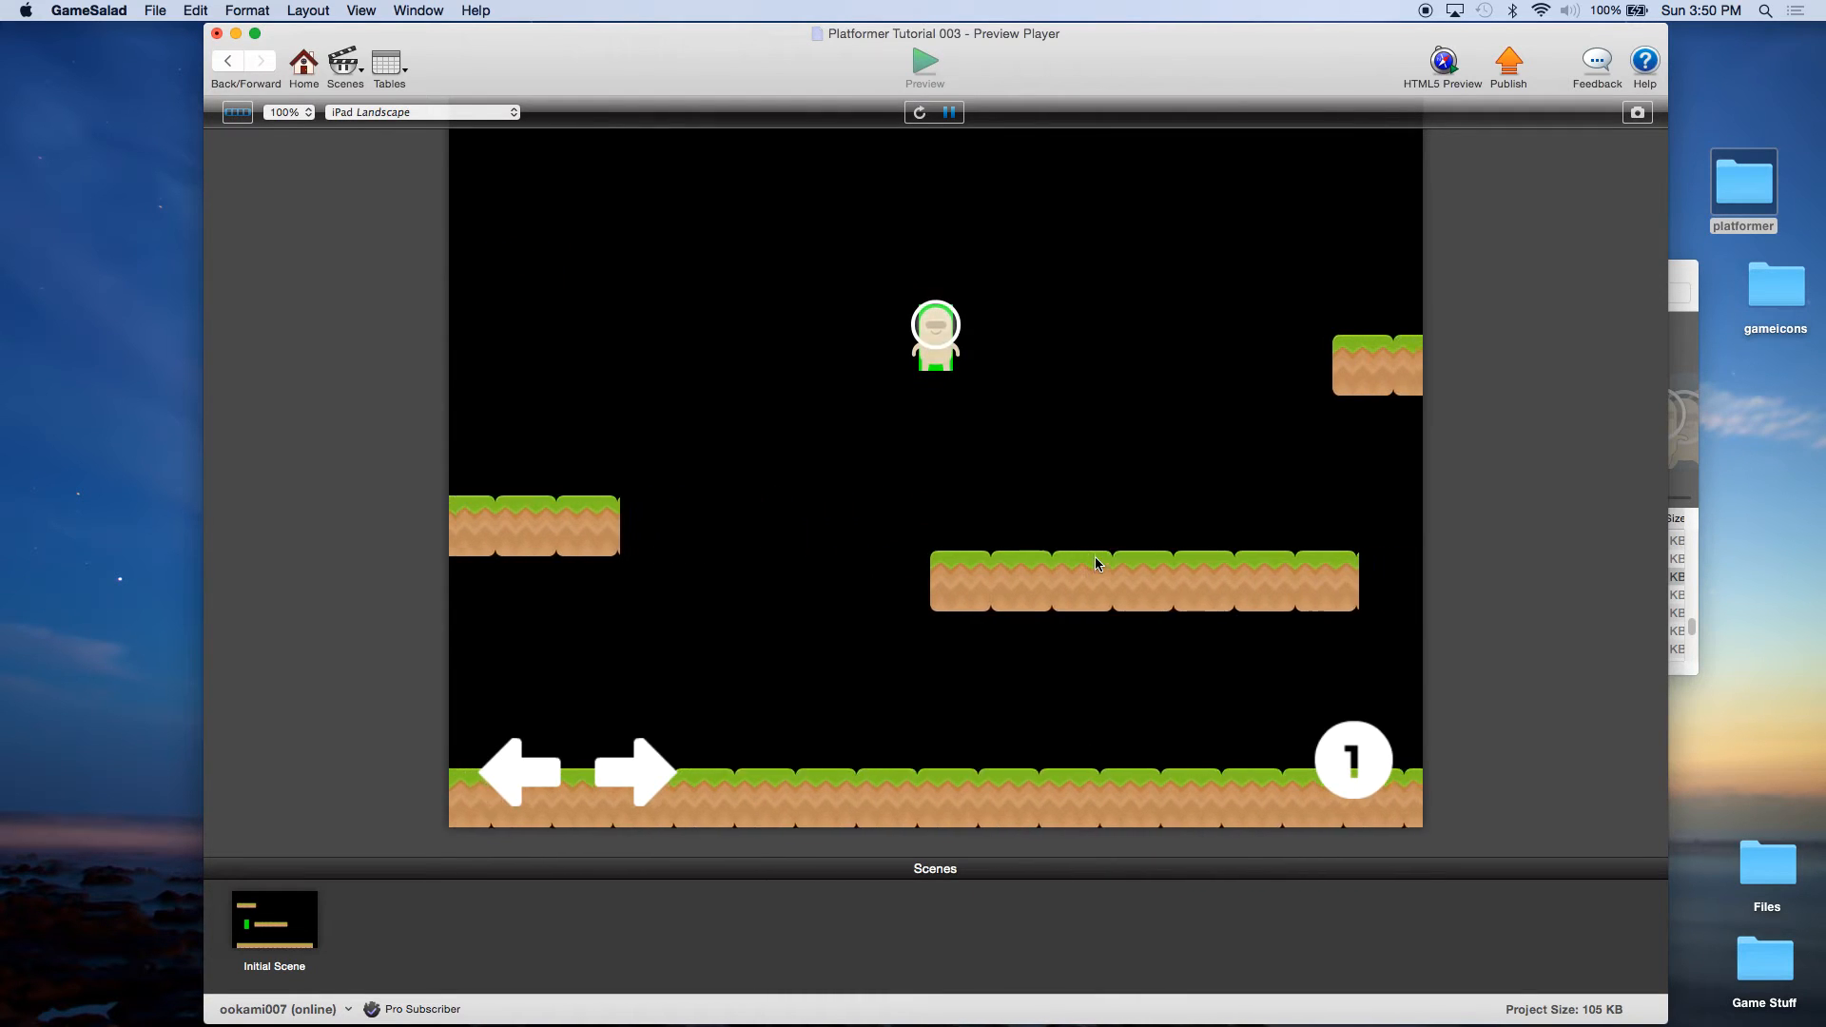
key("Right")
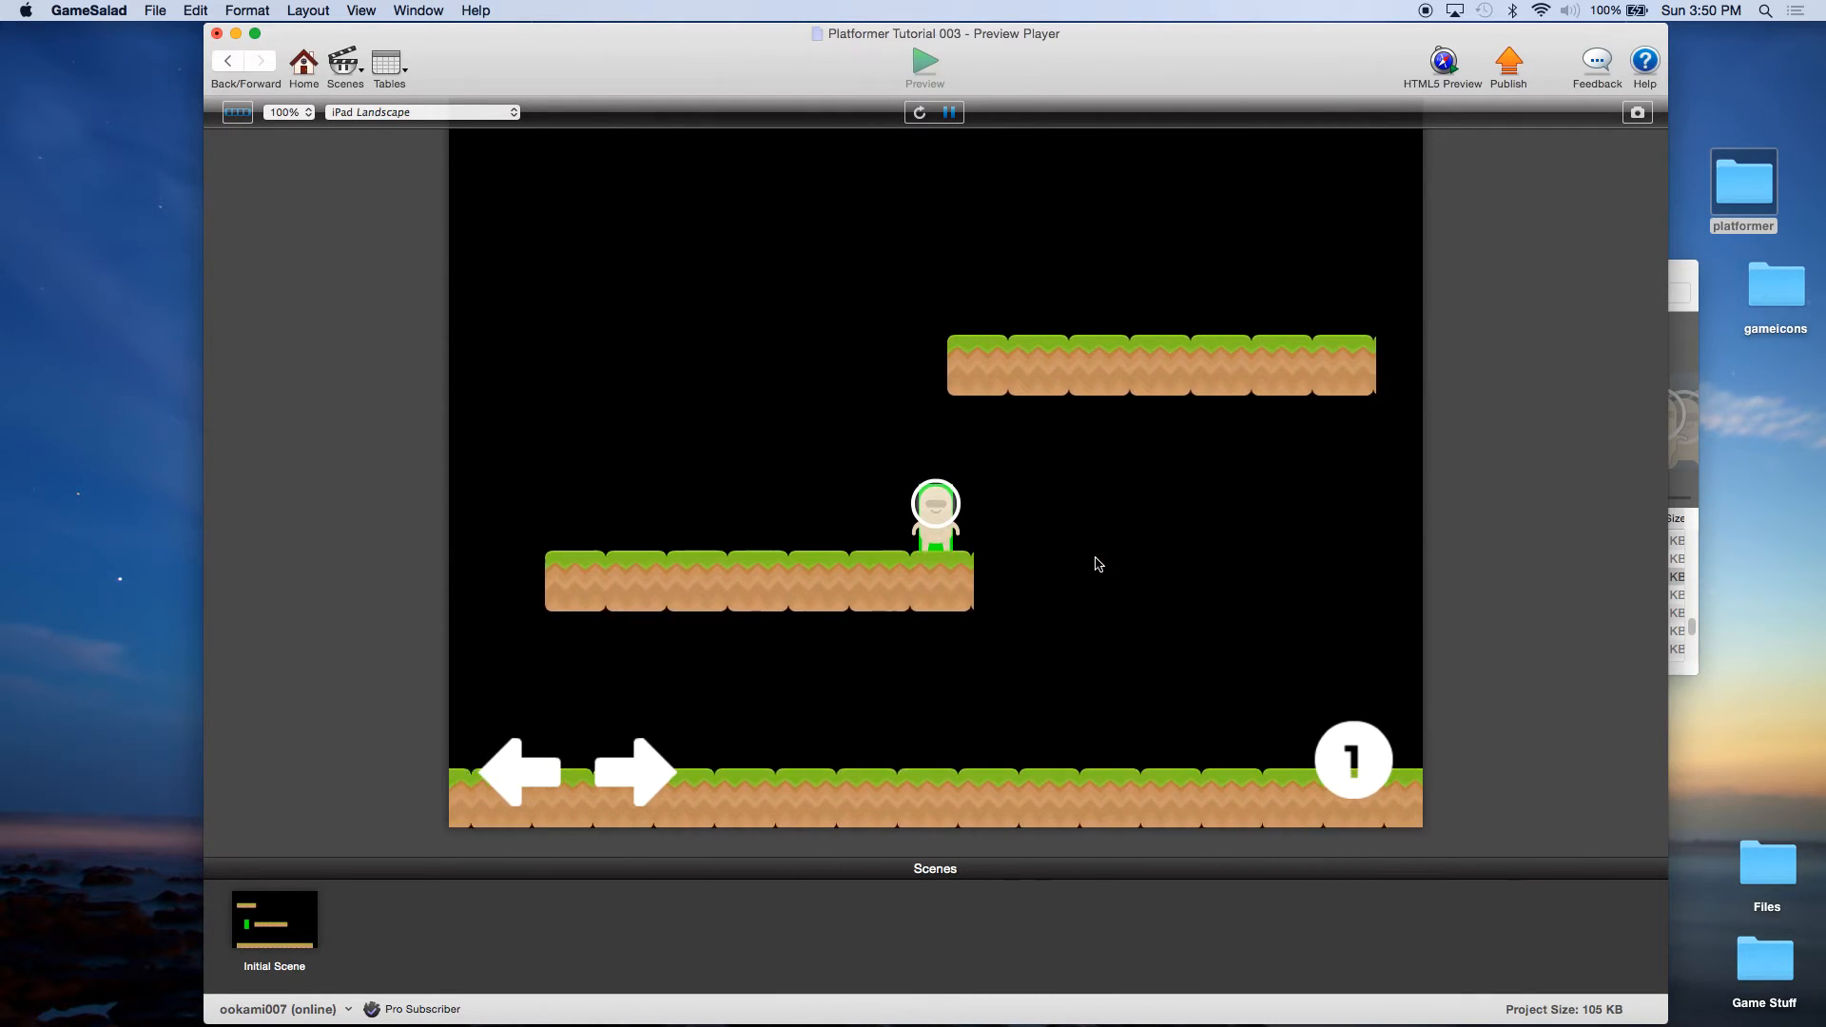
key("Right")
key("Left")
key("space")
key("Left")
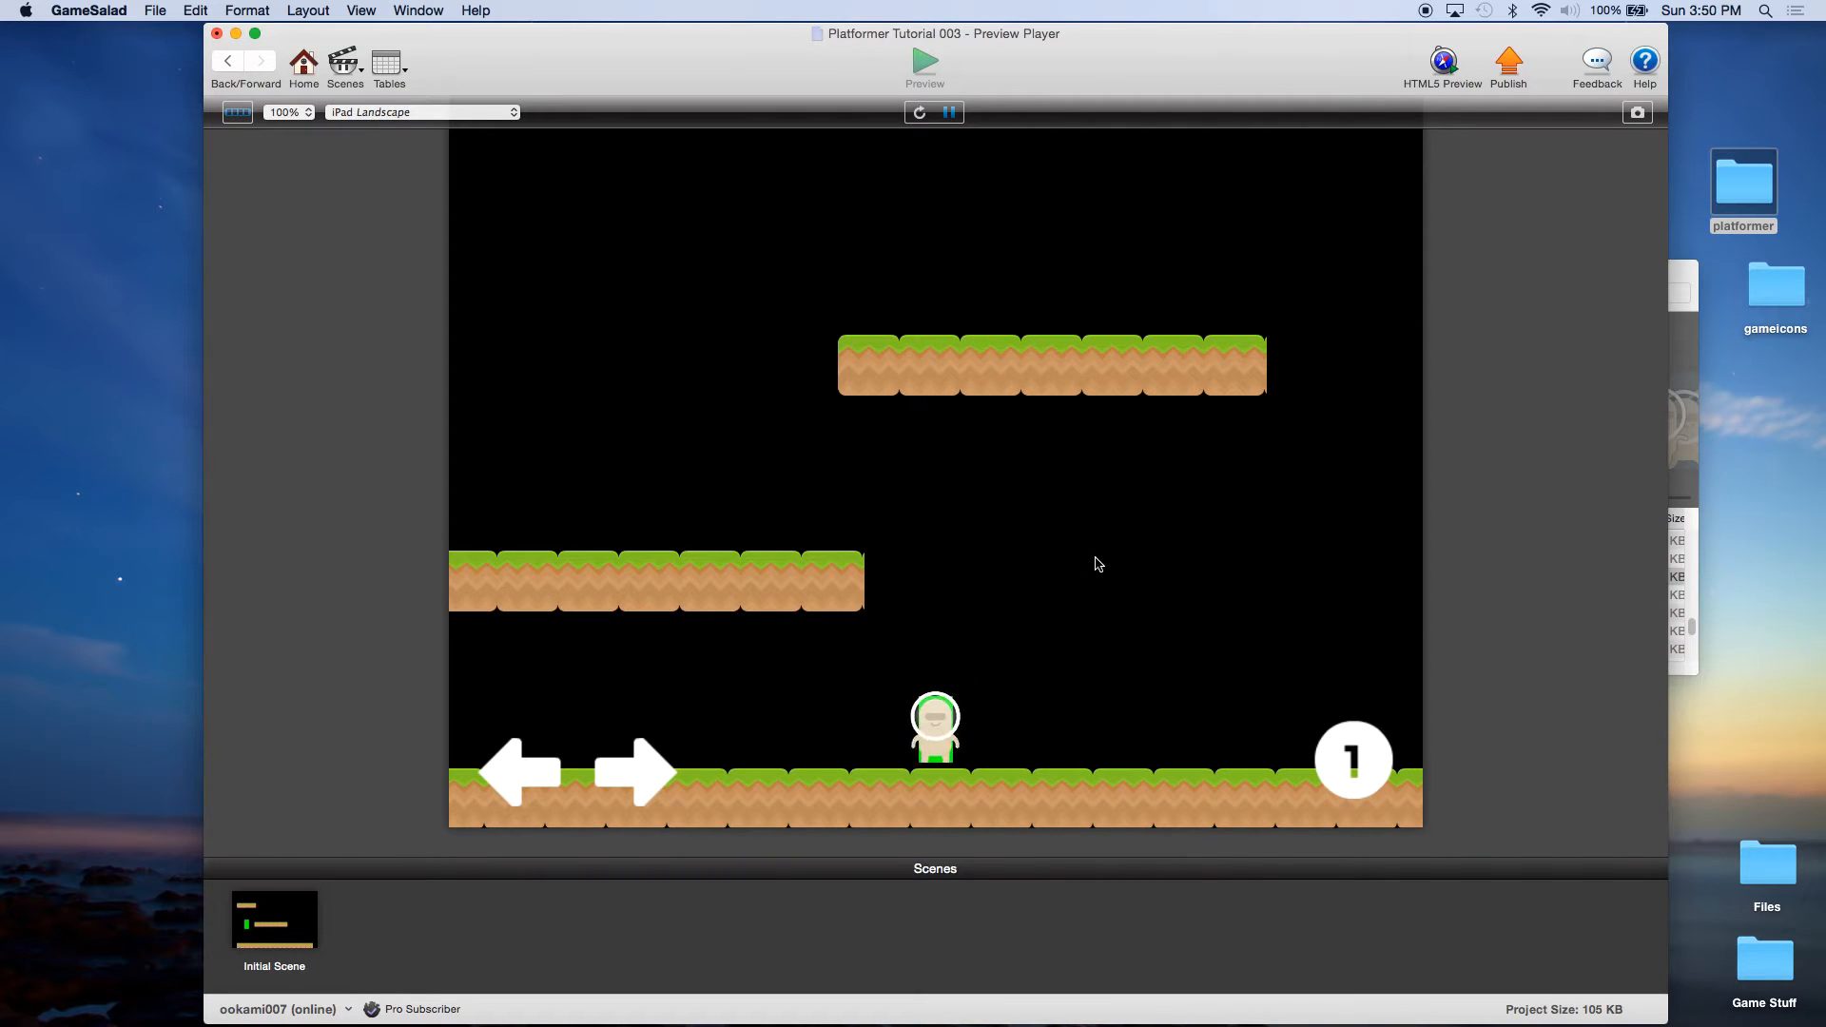
key("space")
key("Left")
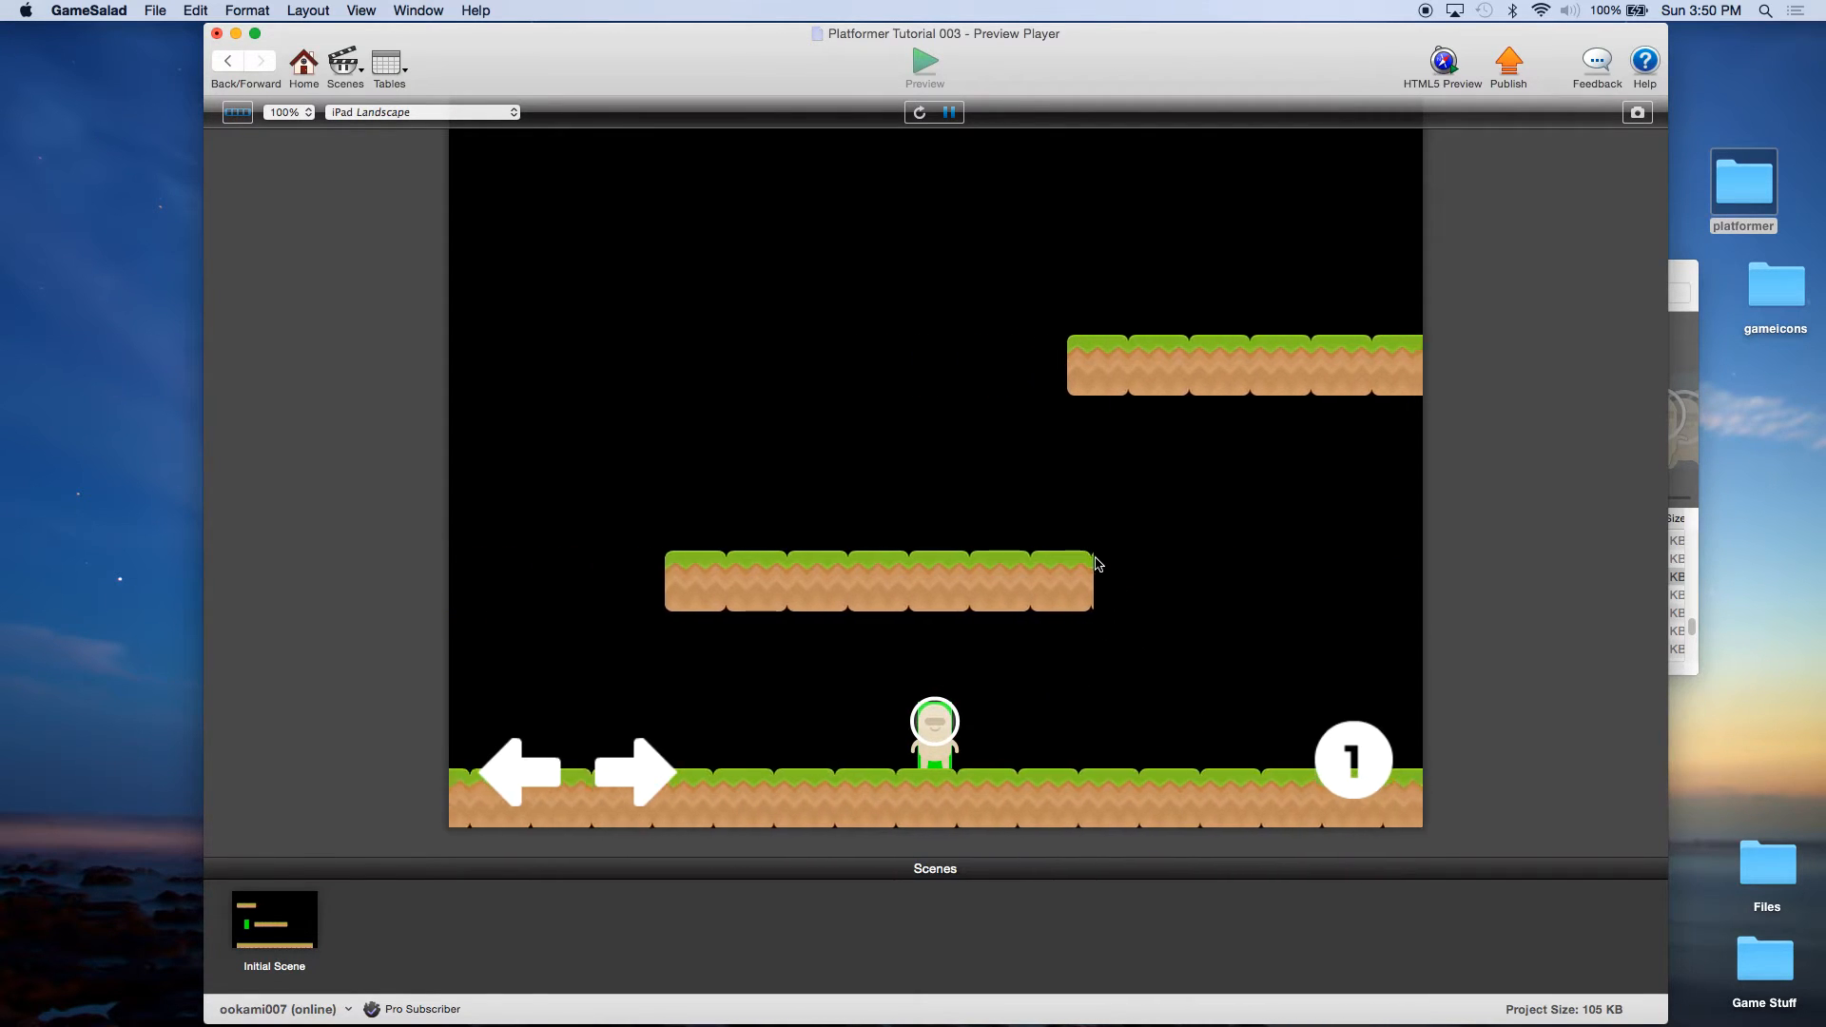
key("space")
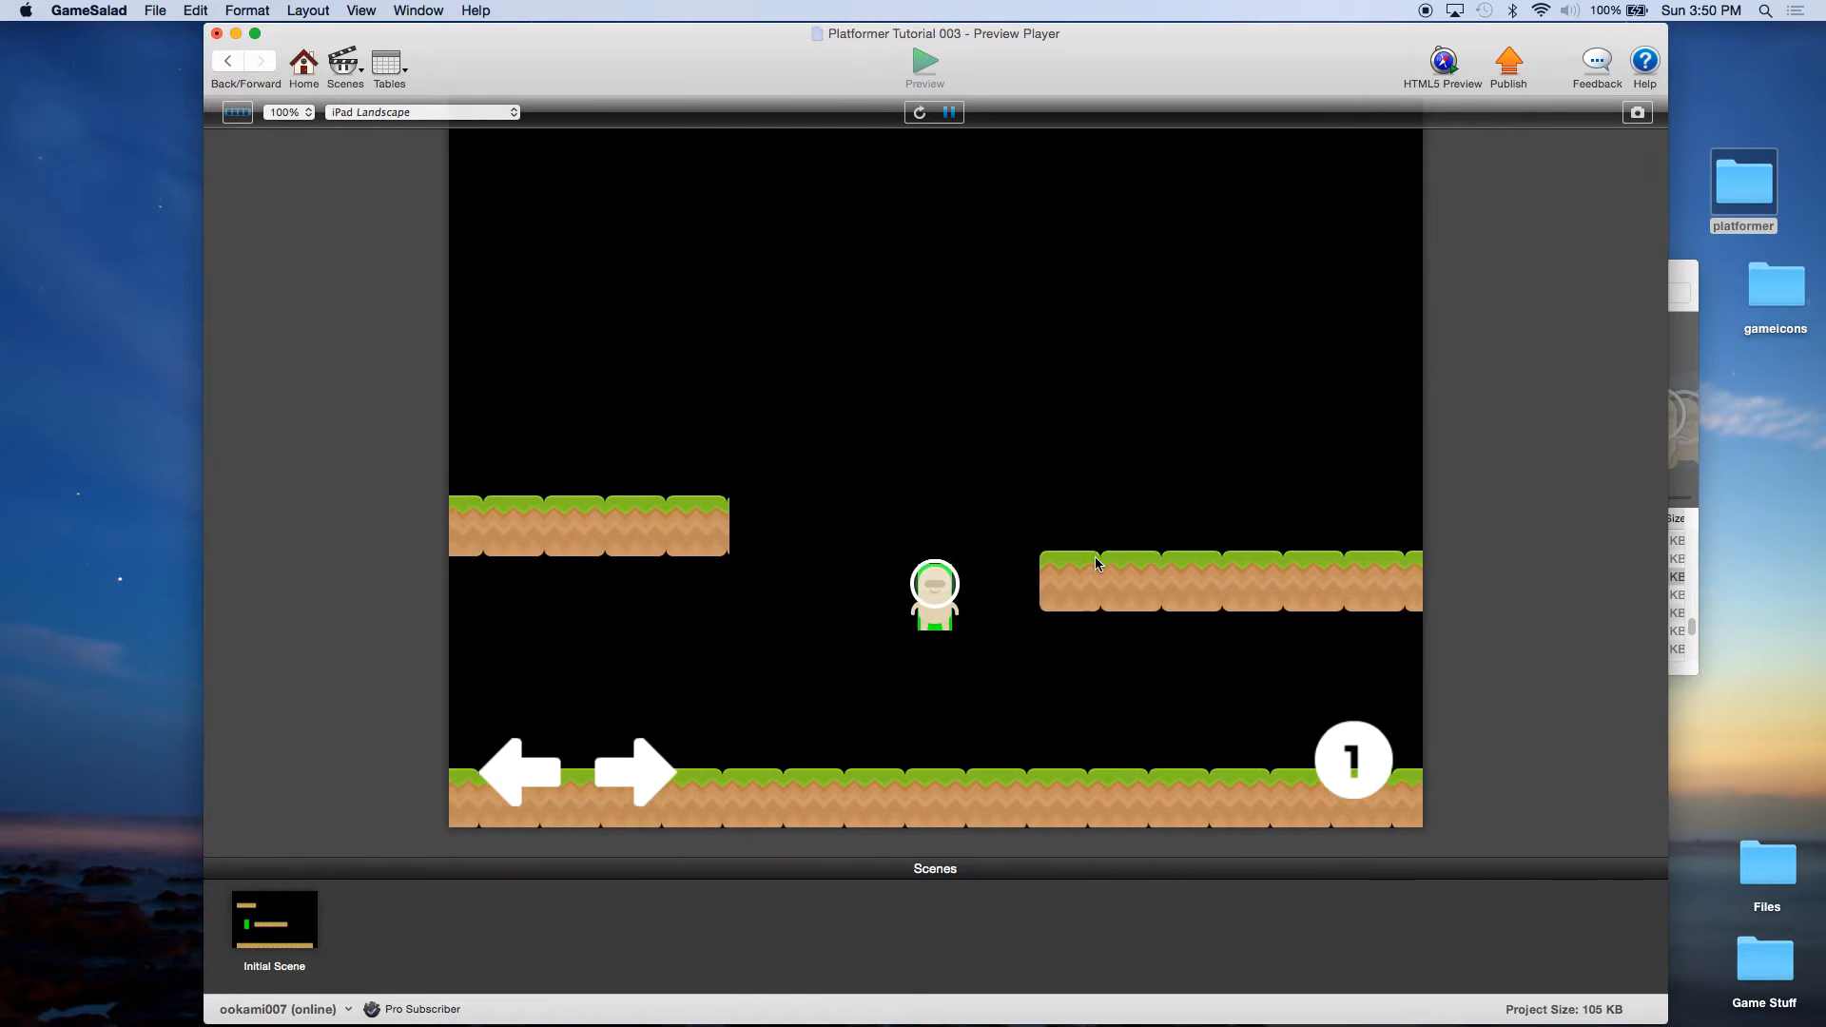
key("space")
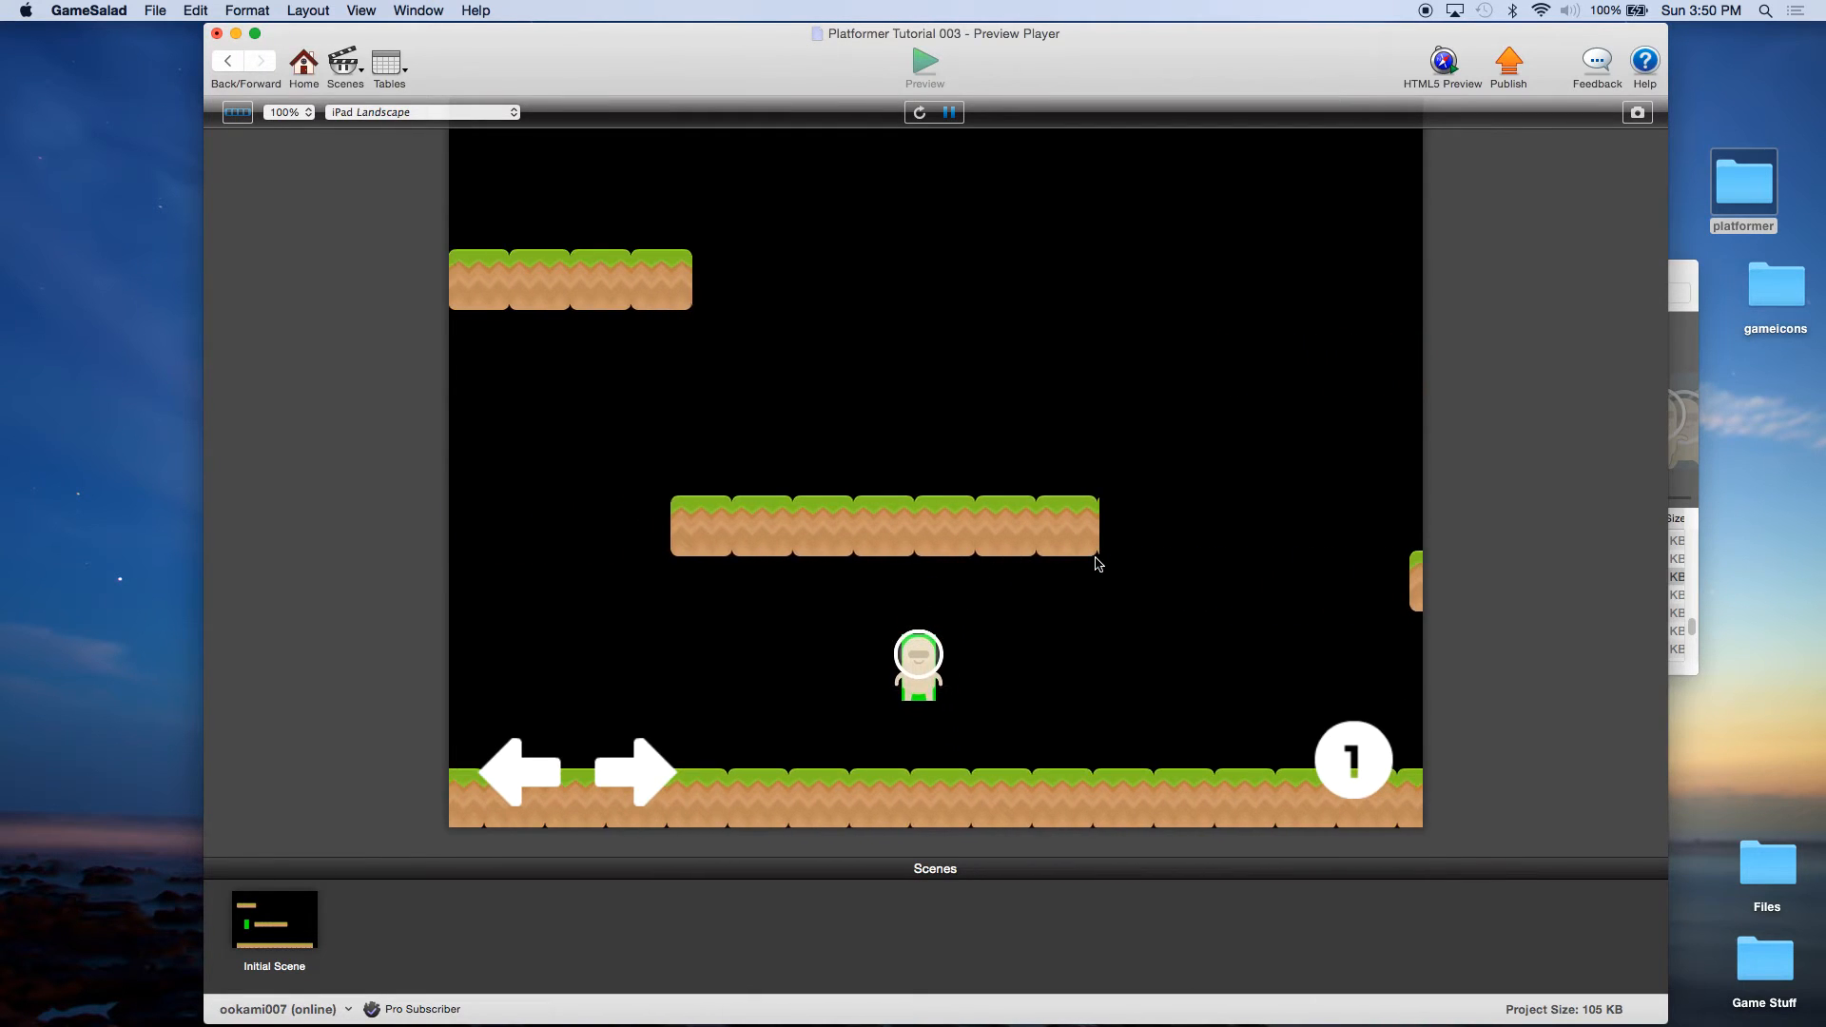
key("Right")
key("space")
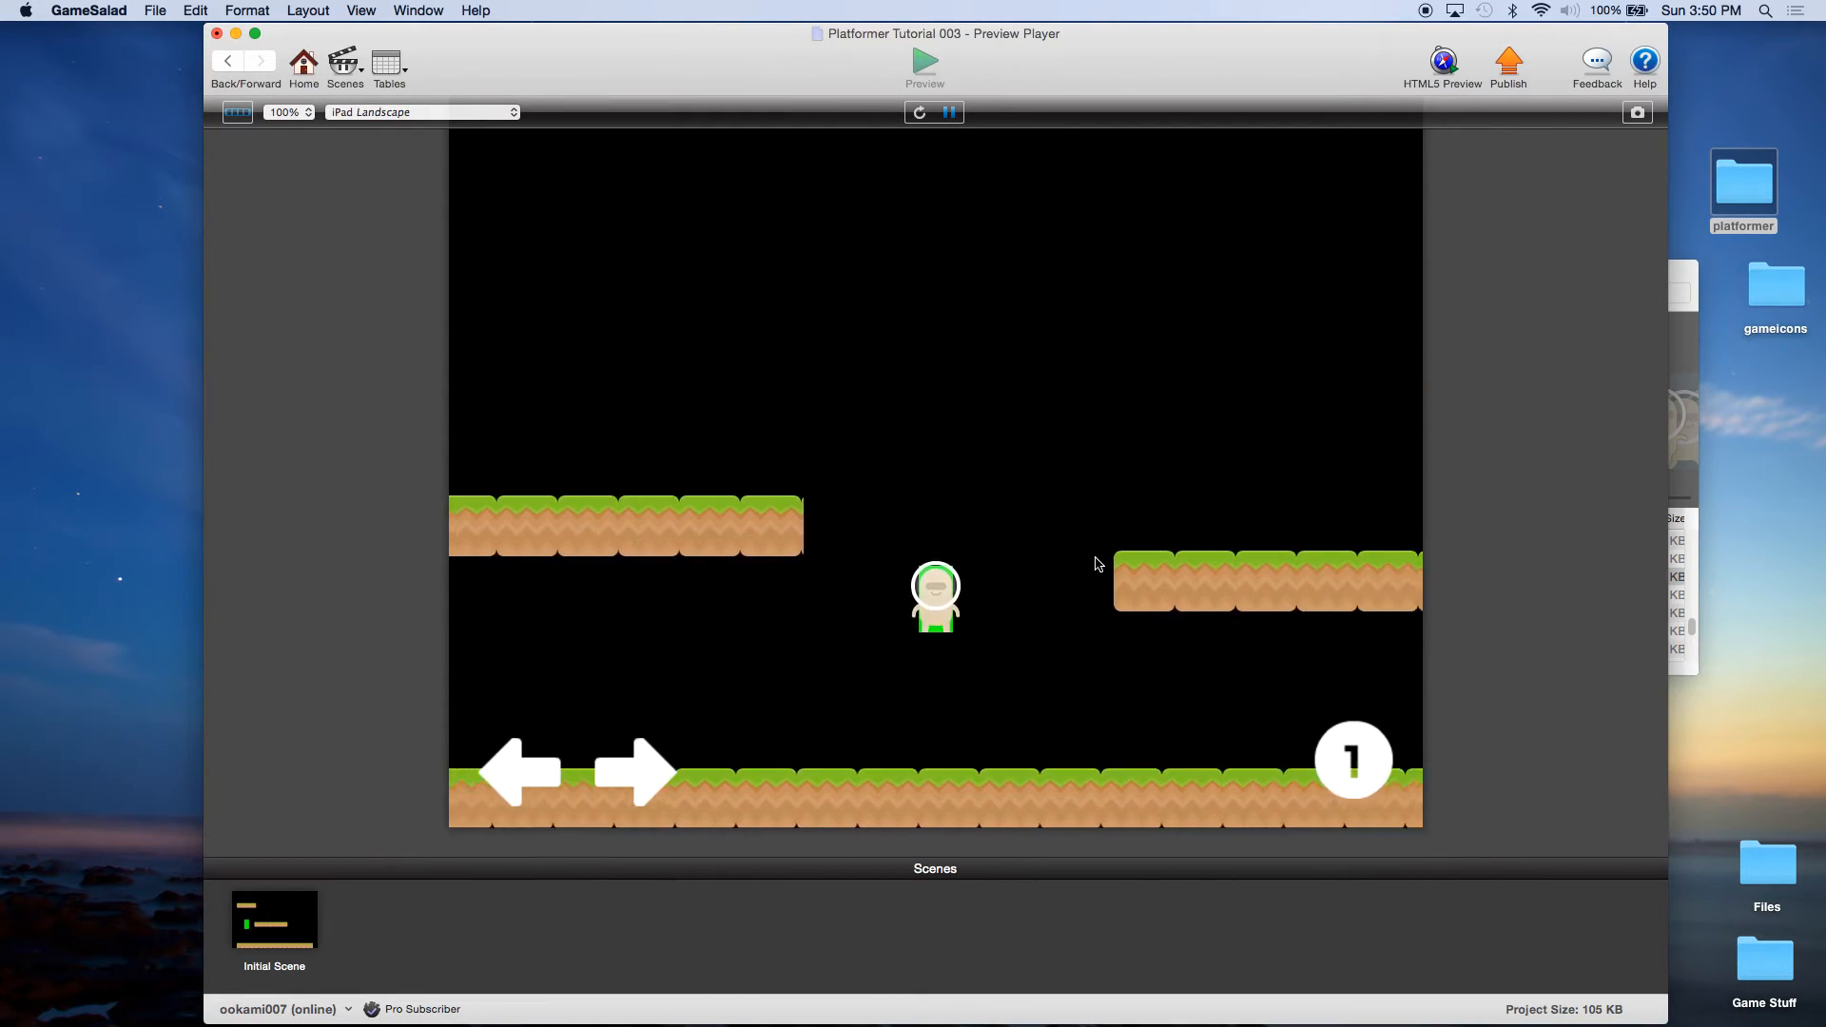
key("space")
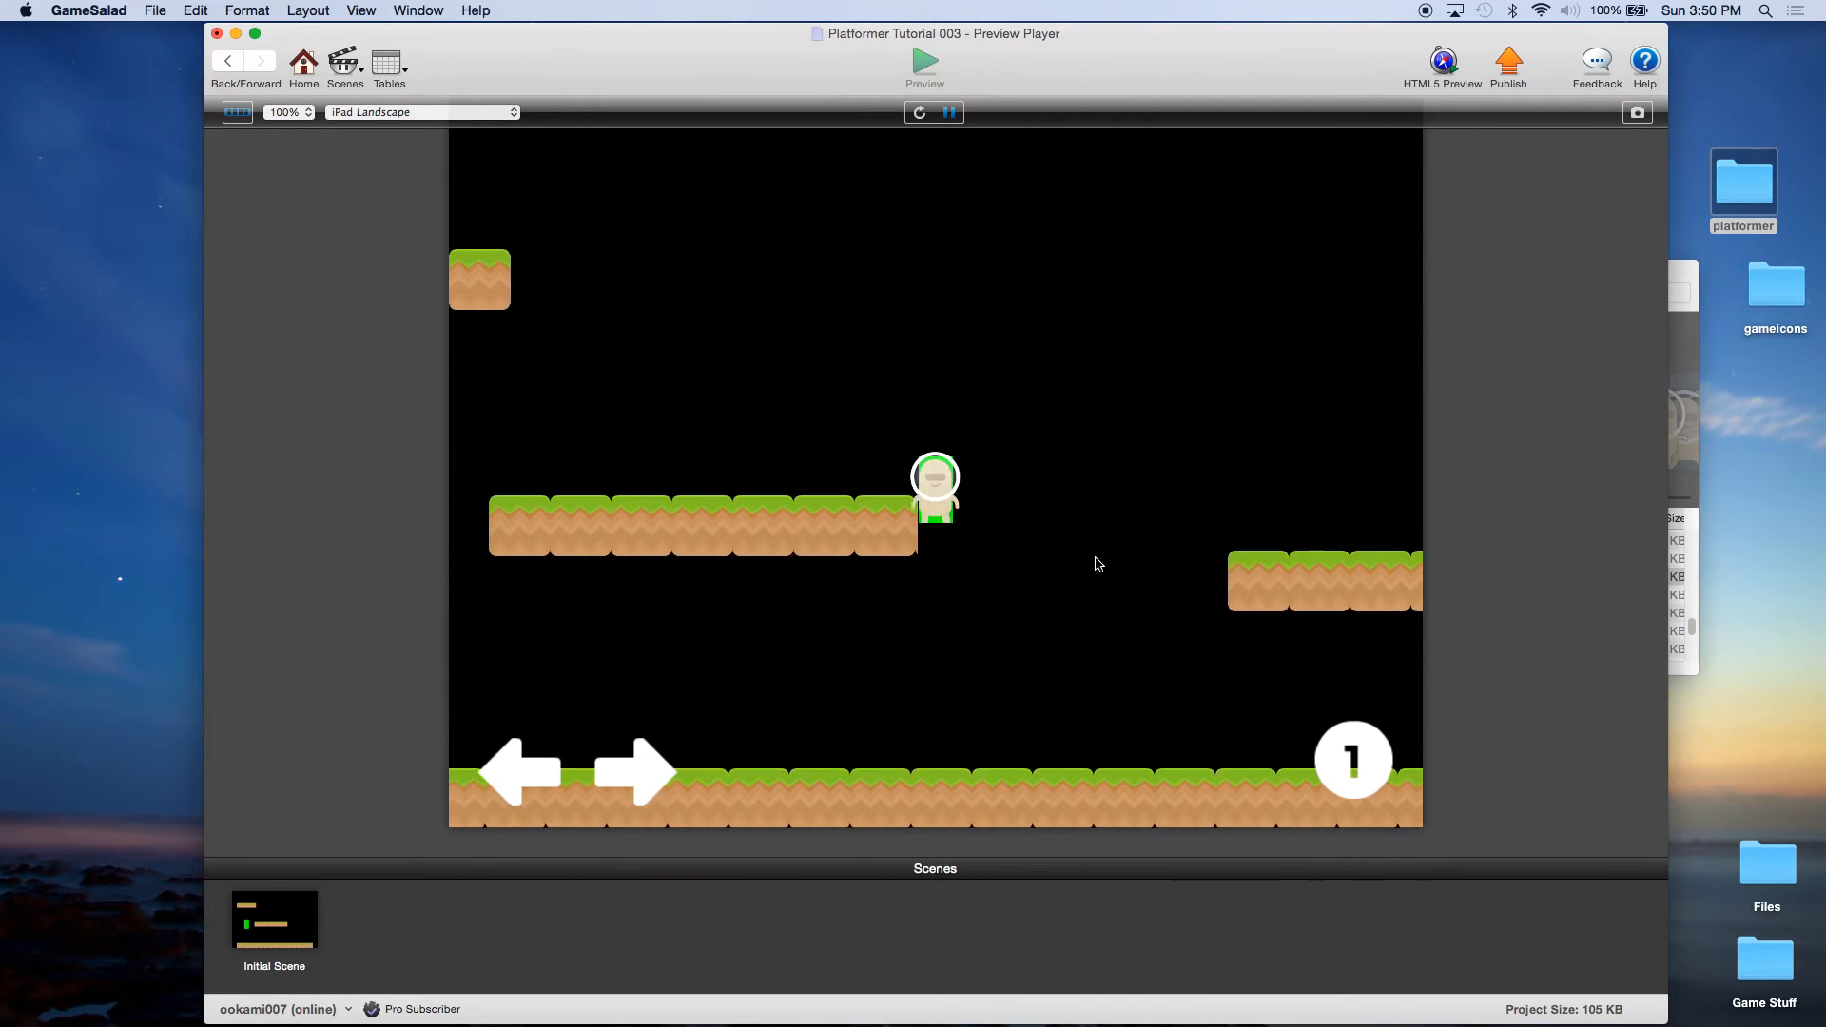
key("Left")
key("Right")
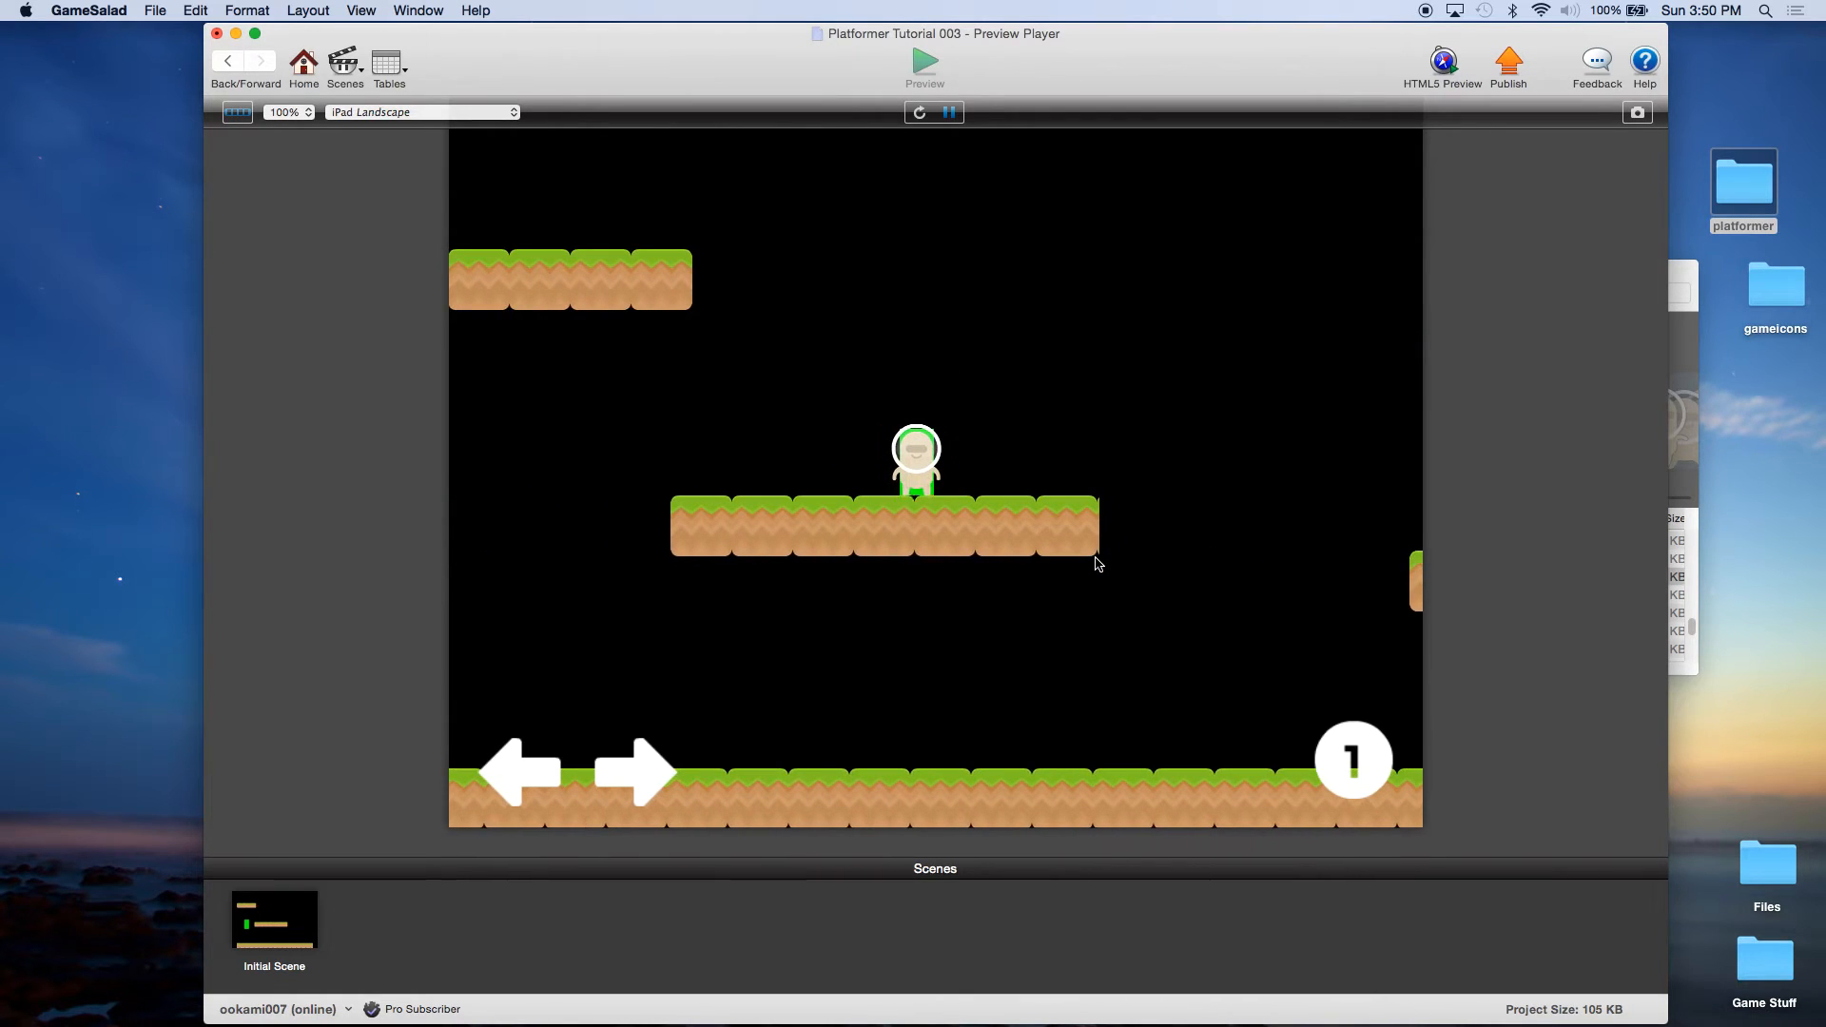
key("space")
key("space")
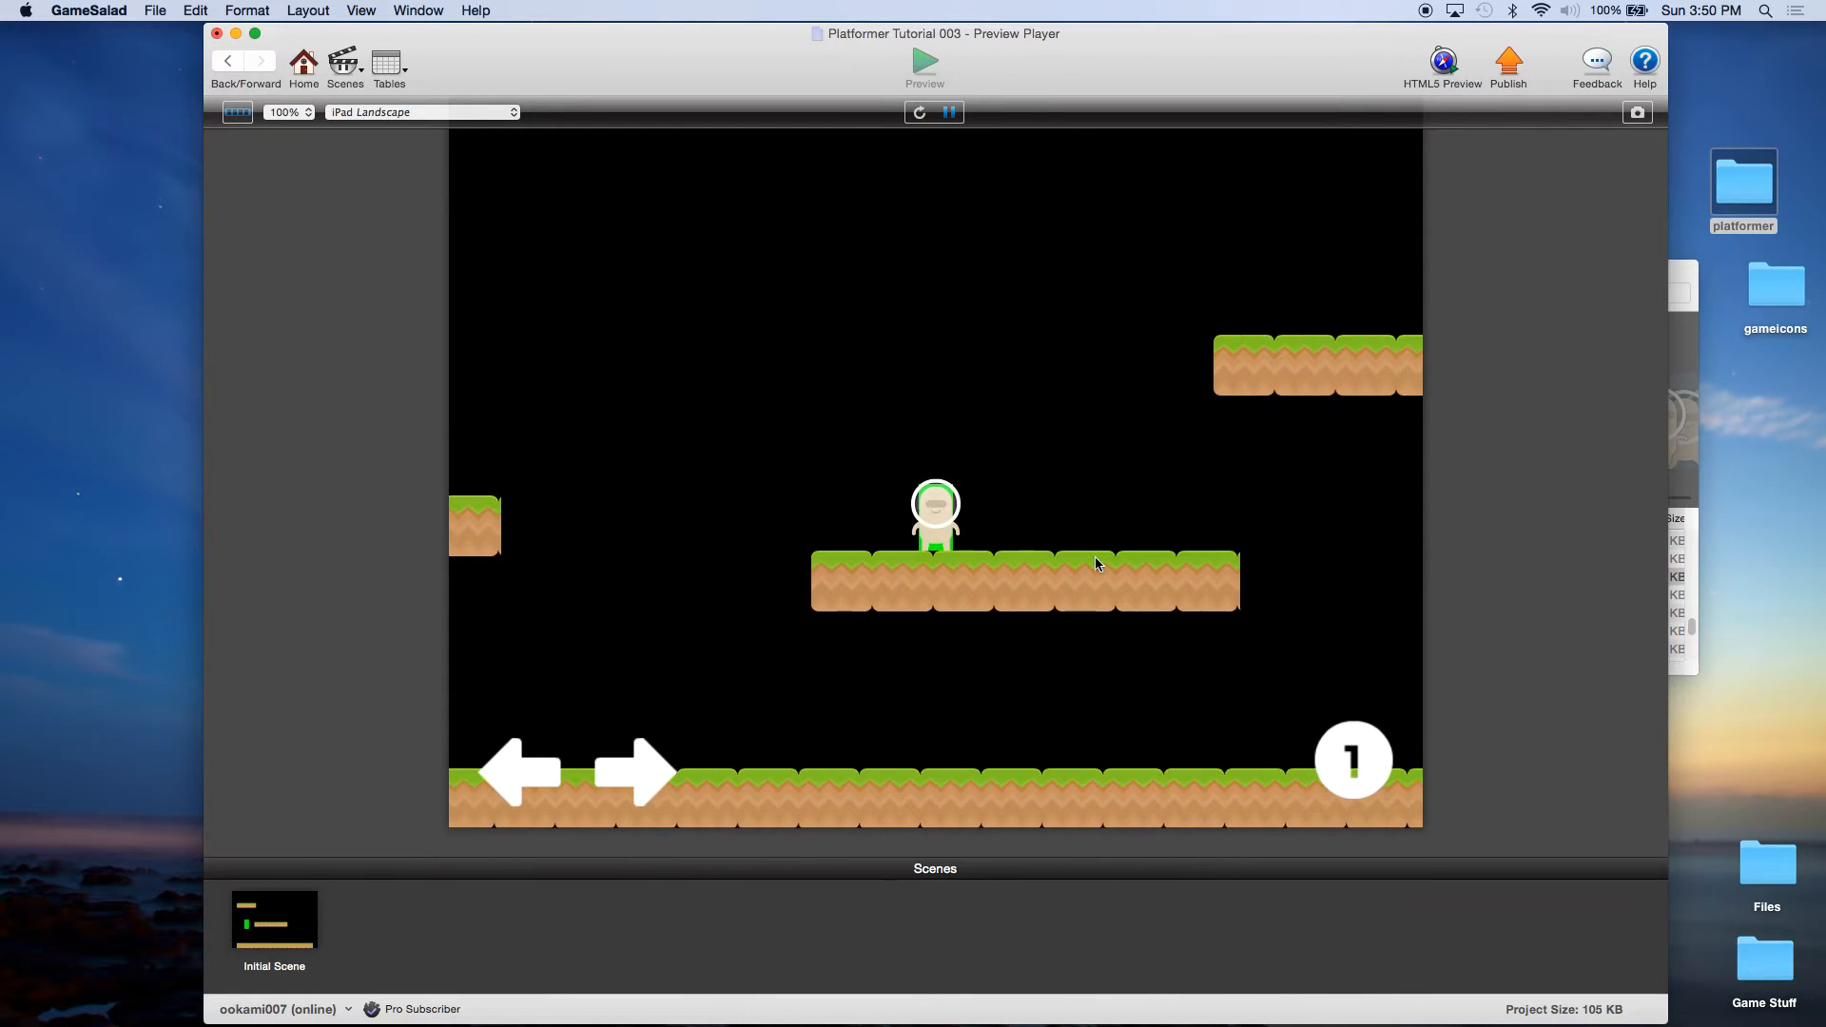
key("space")
key("Right")
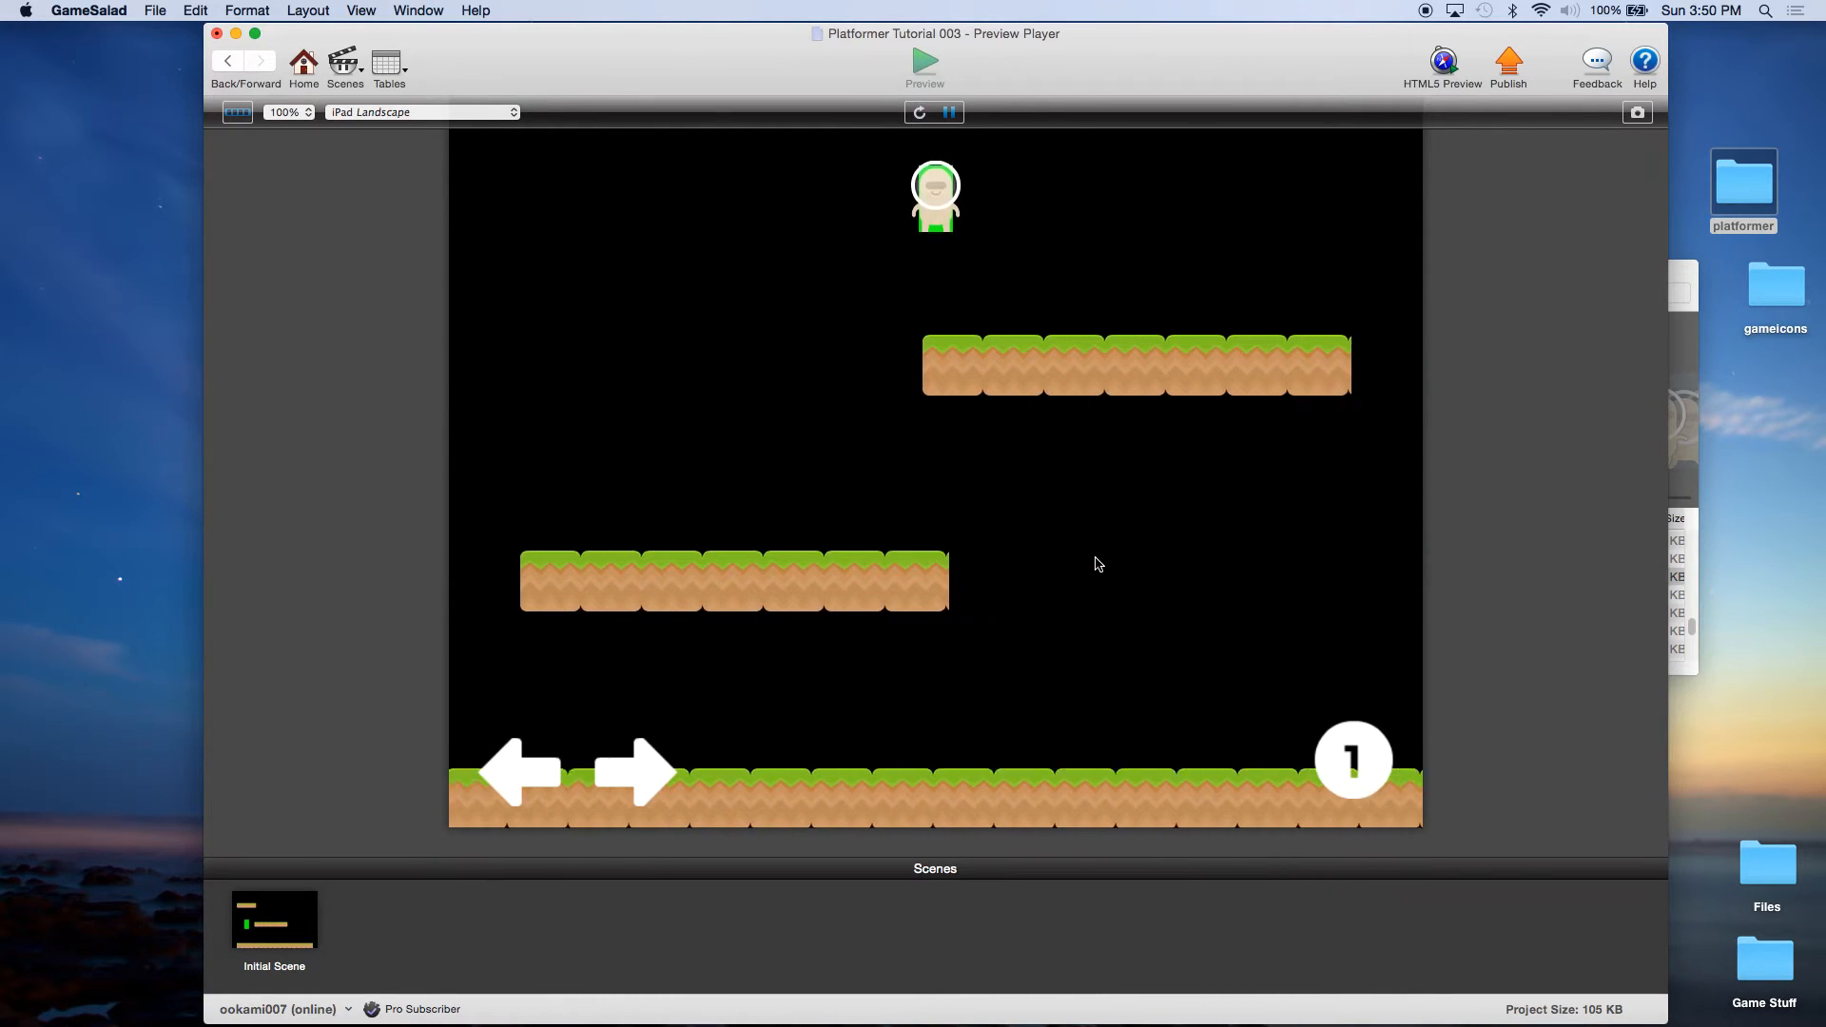
key("Left")
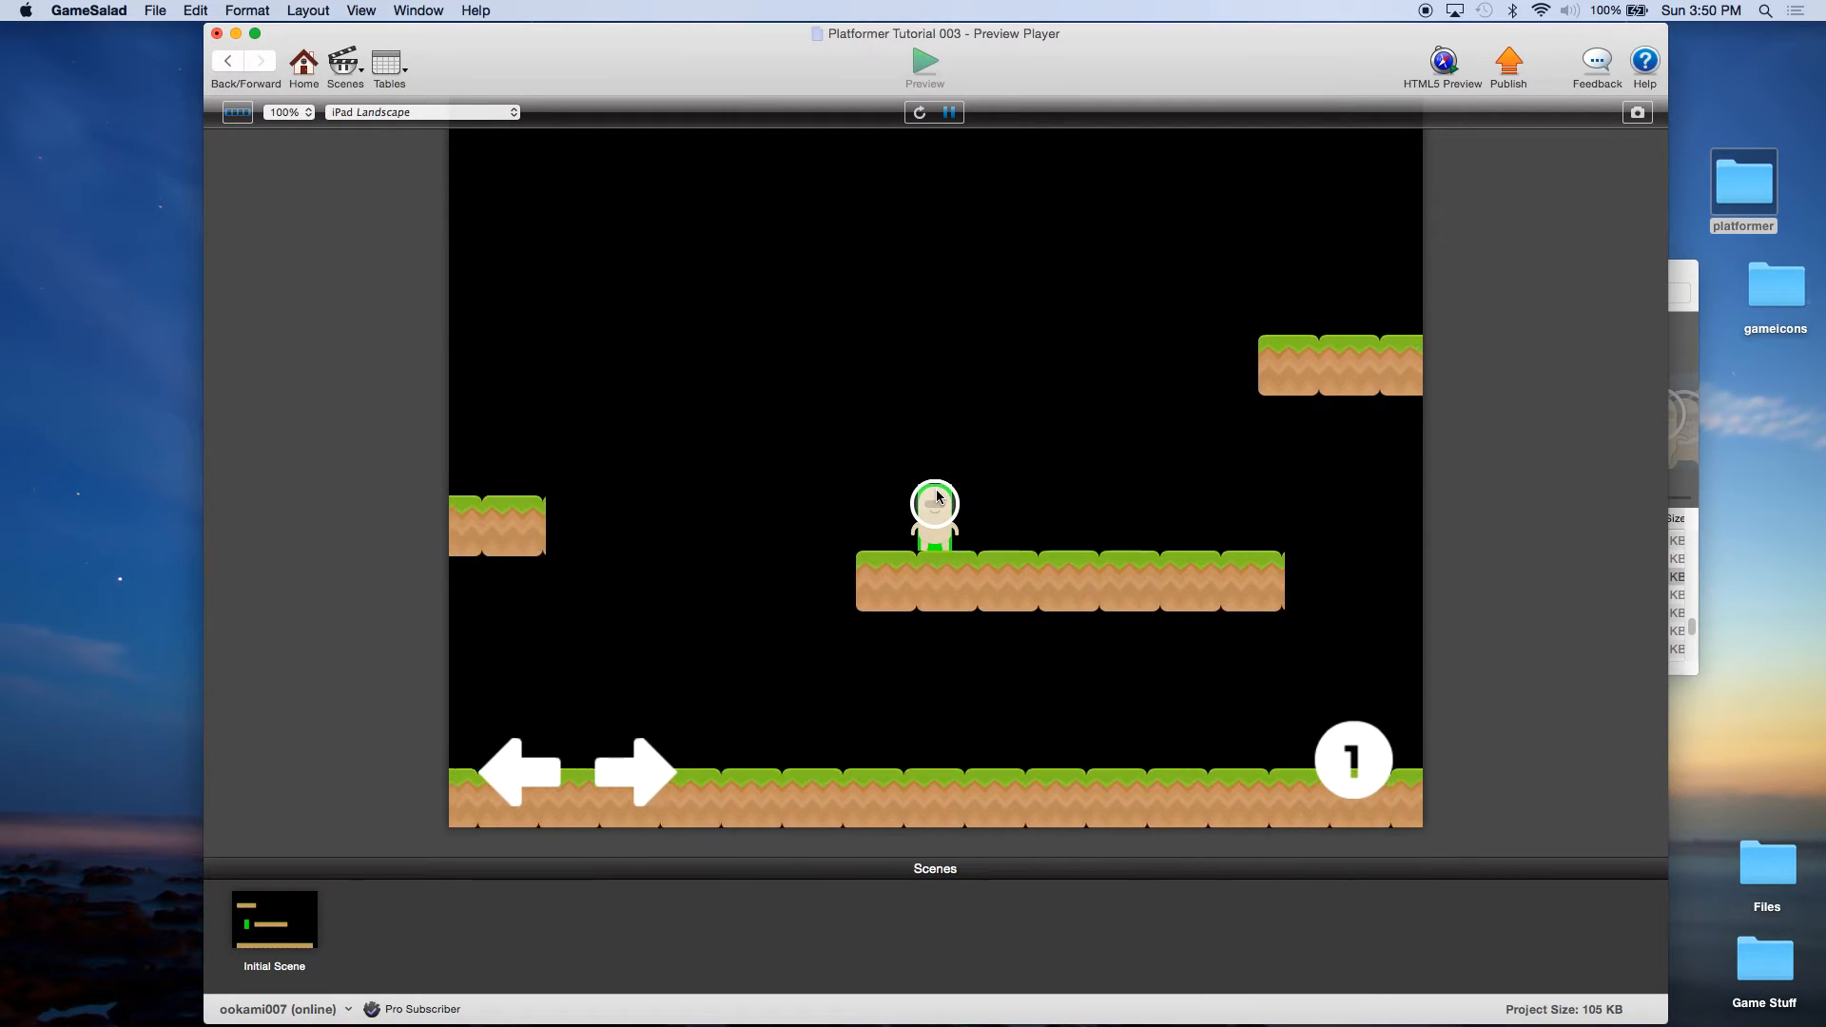
key("space")
key("space")
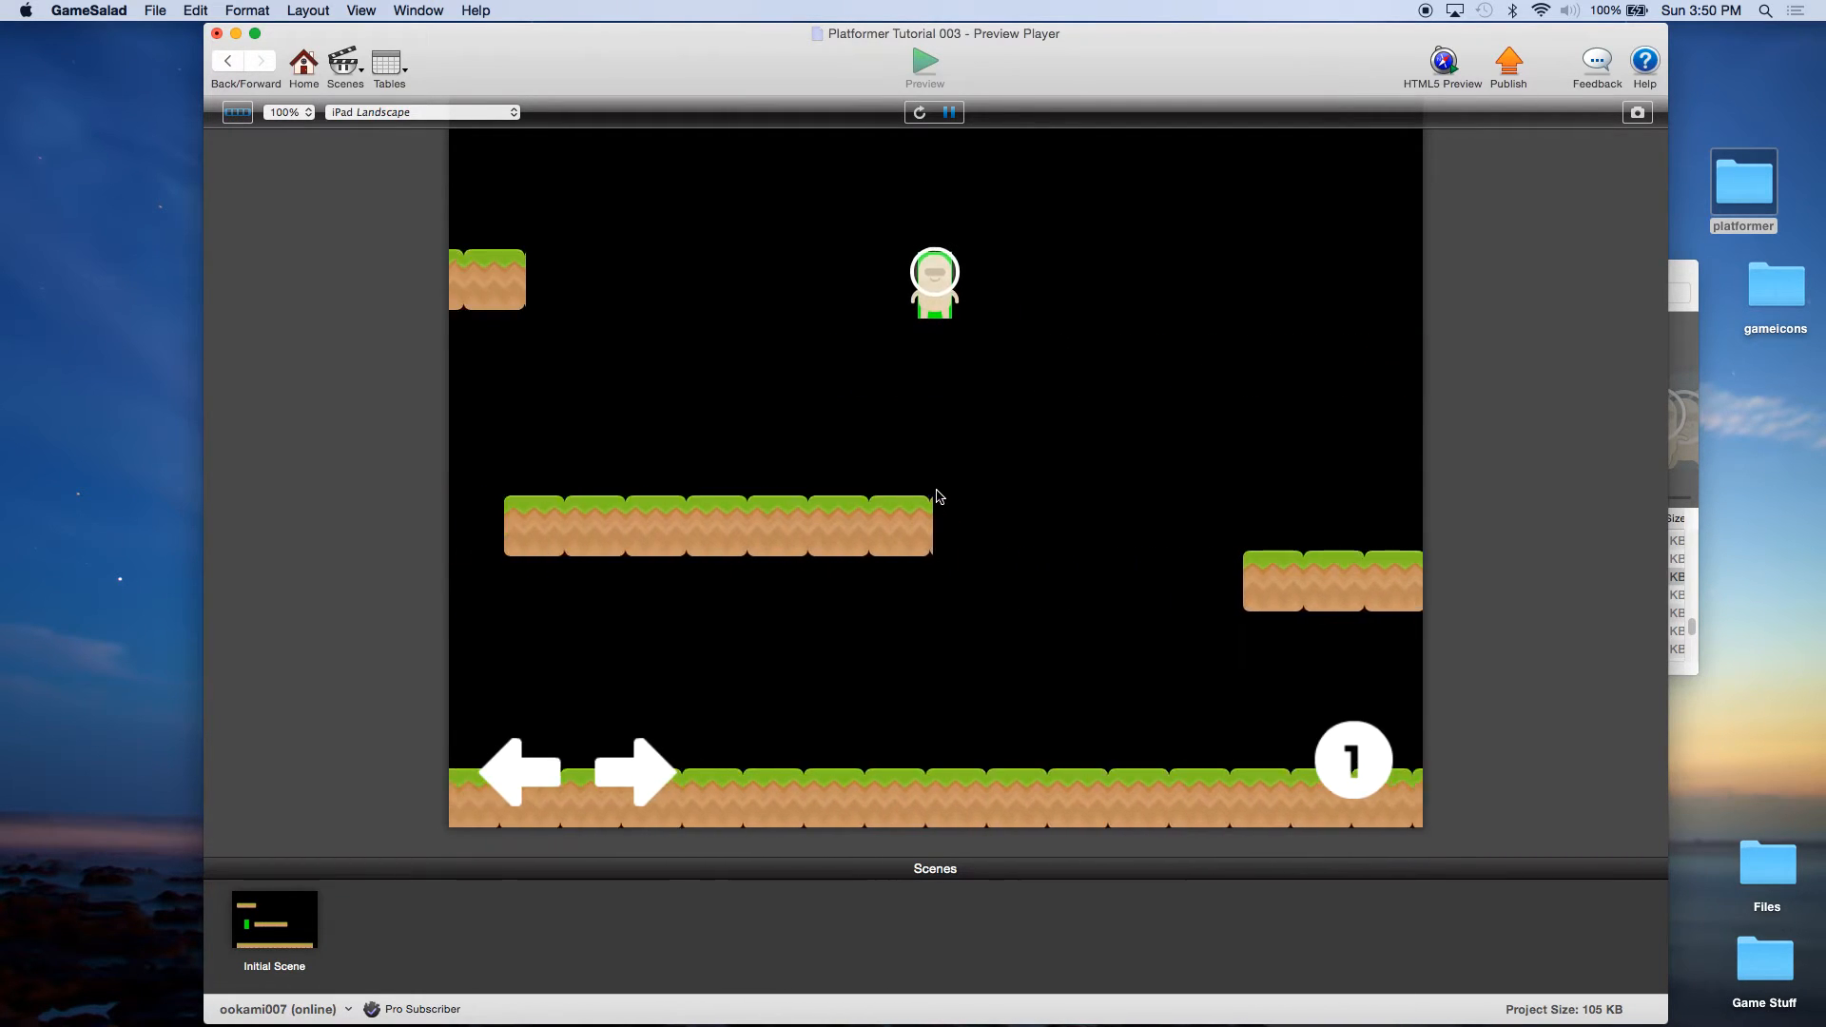
key("space")
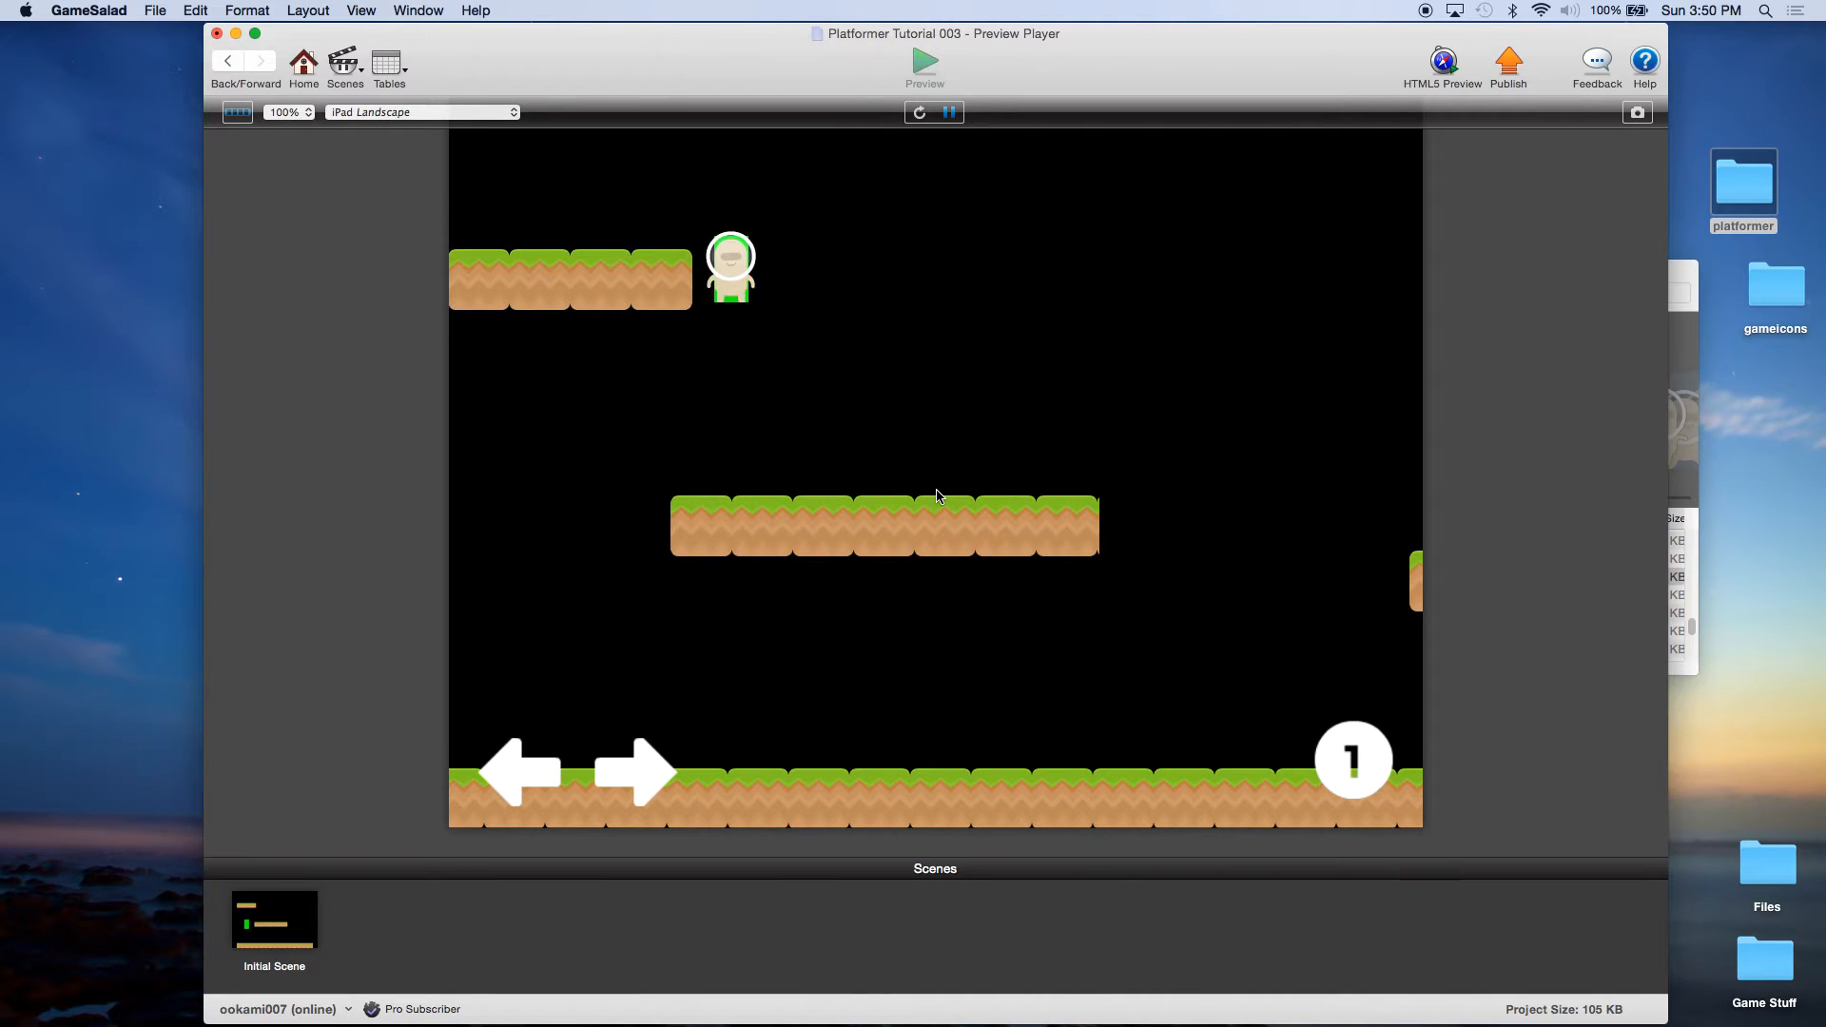
Move the player left and right from the upper ledge onto the middle platform in the preview to check how playerImage tracks the collision actor.
key("Right")
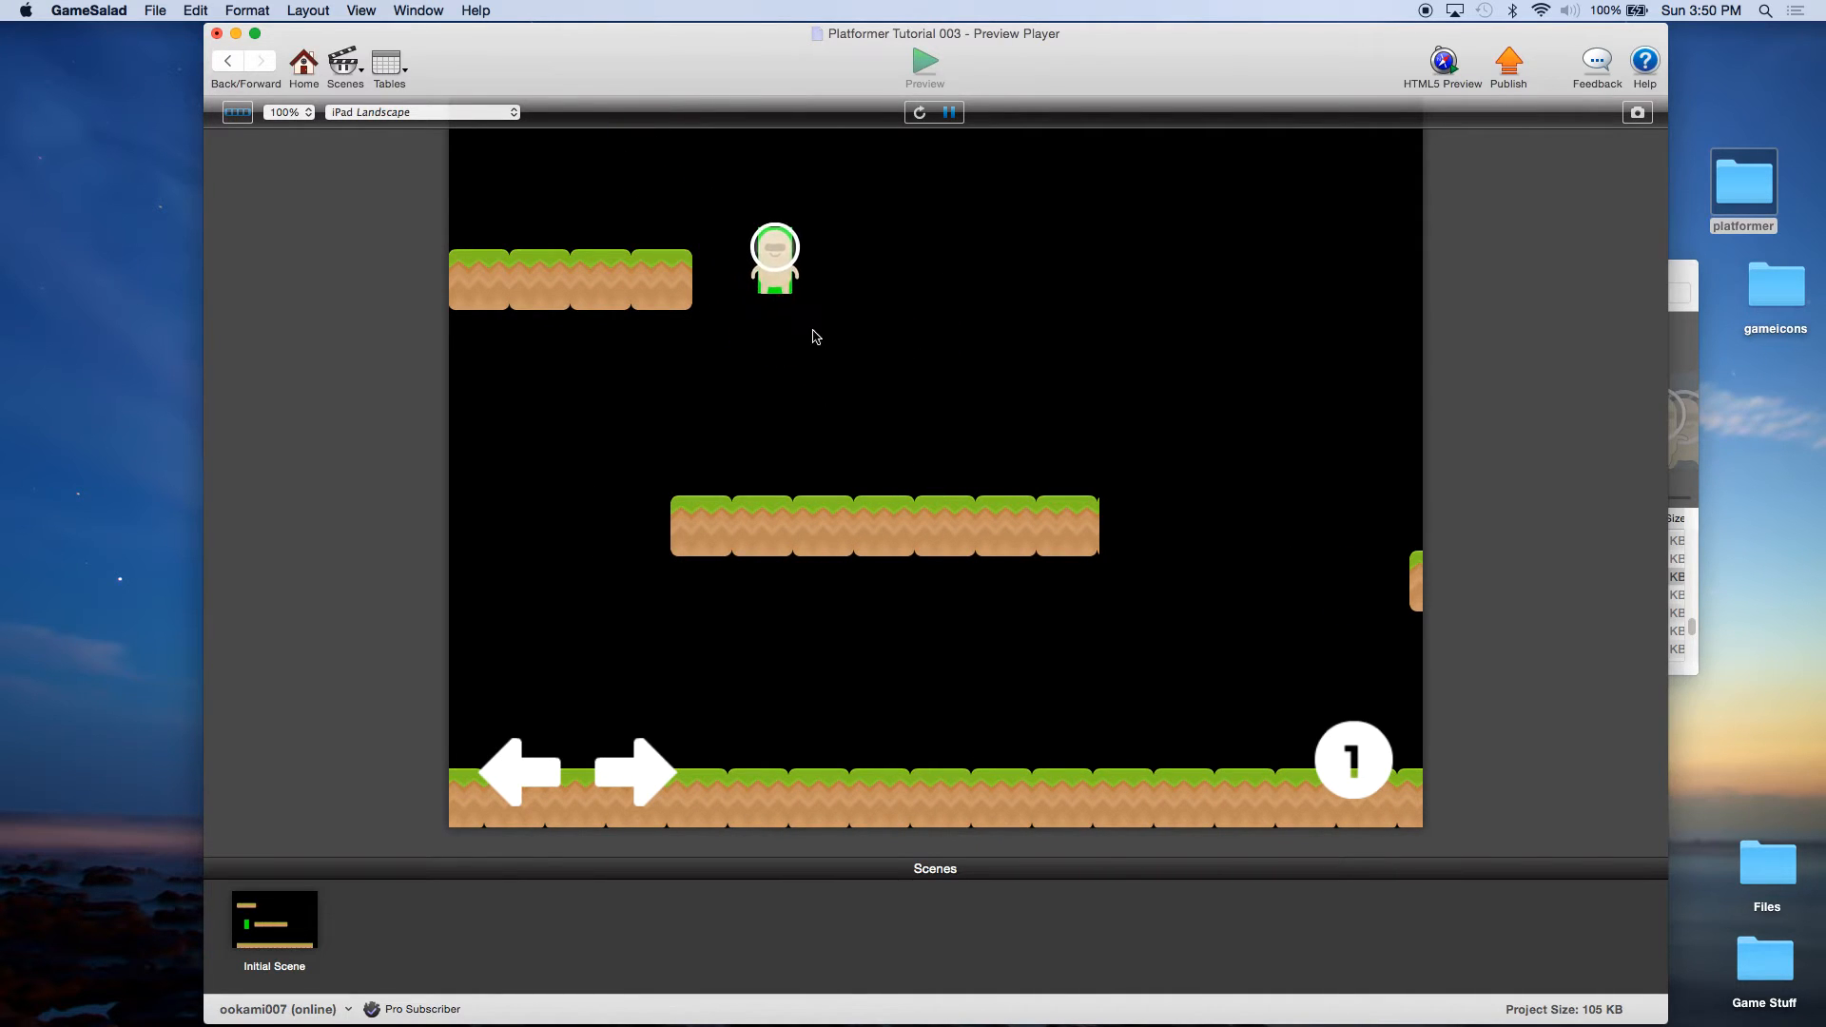
key("Right")
key("Left")
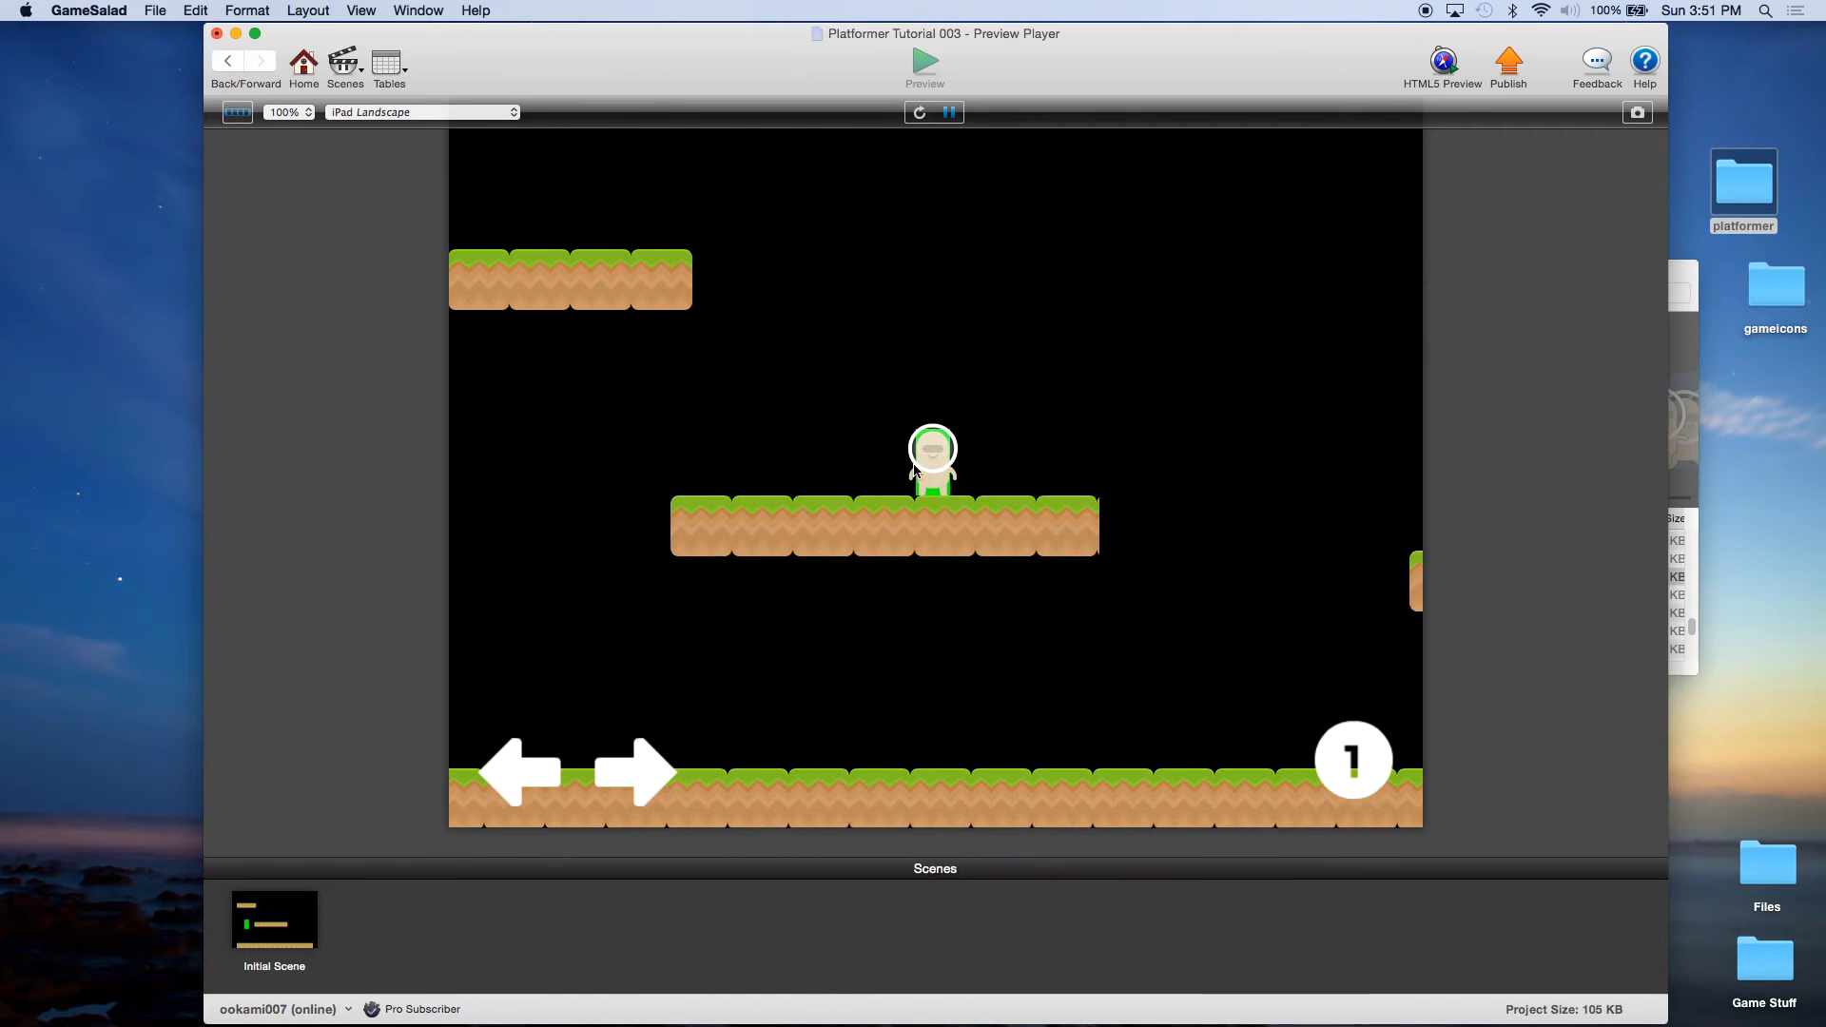
key("Right")
key("Right")
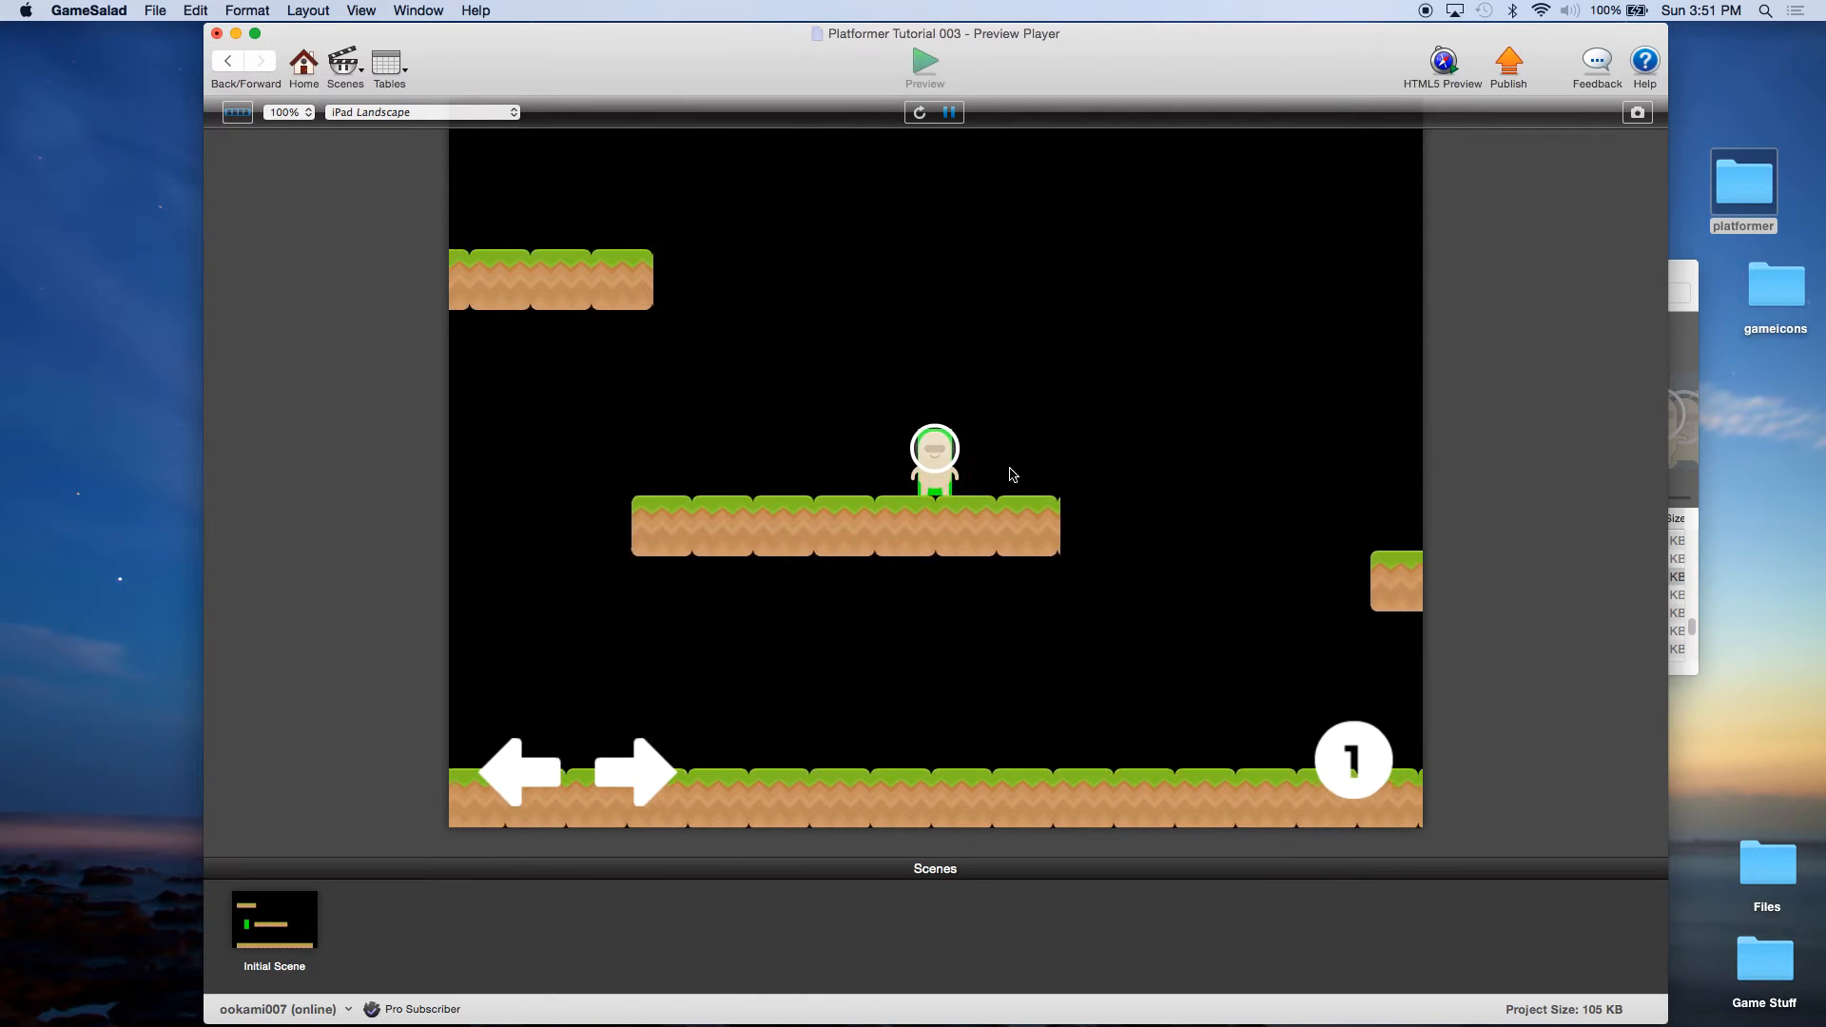
key("Left")
key("Right")
key("Right")
key("Left")
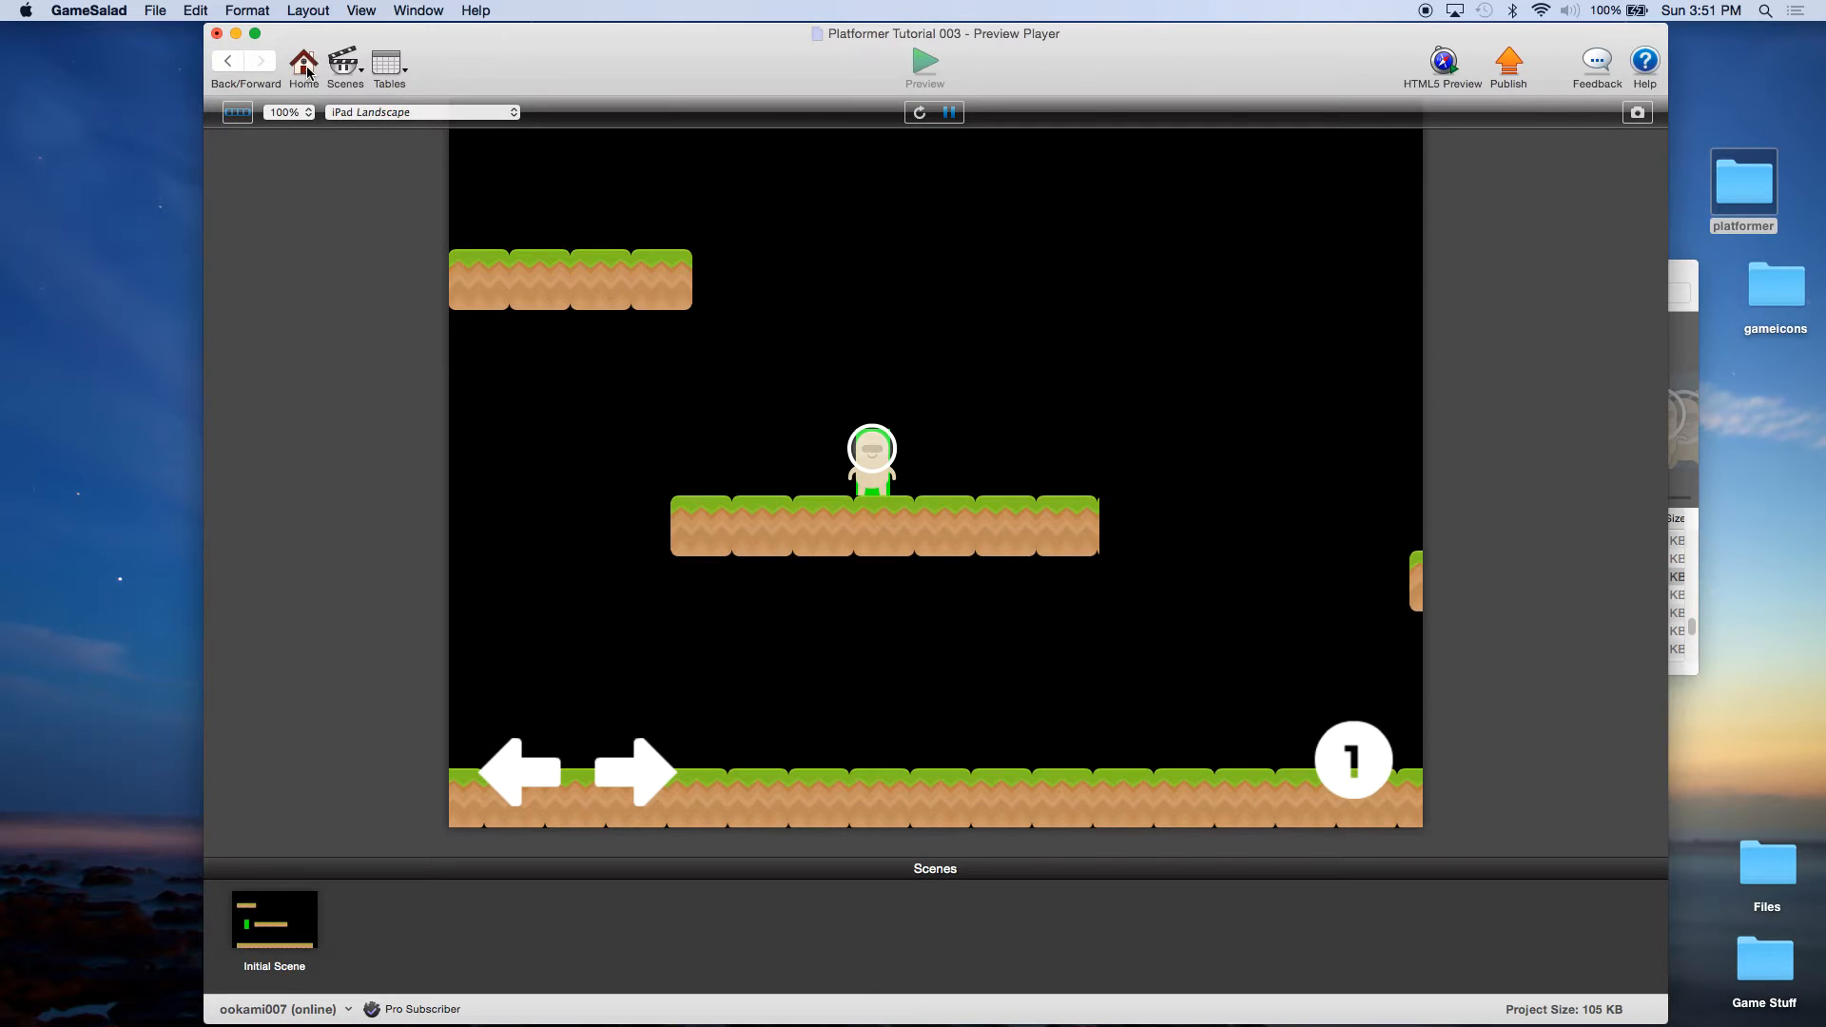
Save the project, leave the preview and open the player actor's prototype.
left_click(155, 10)
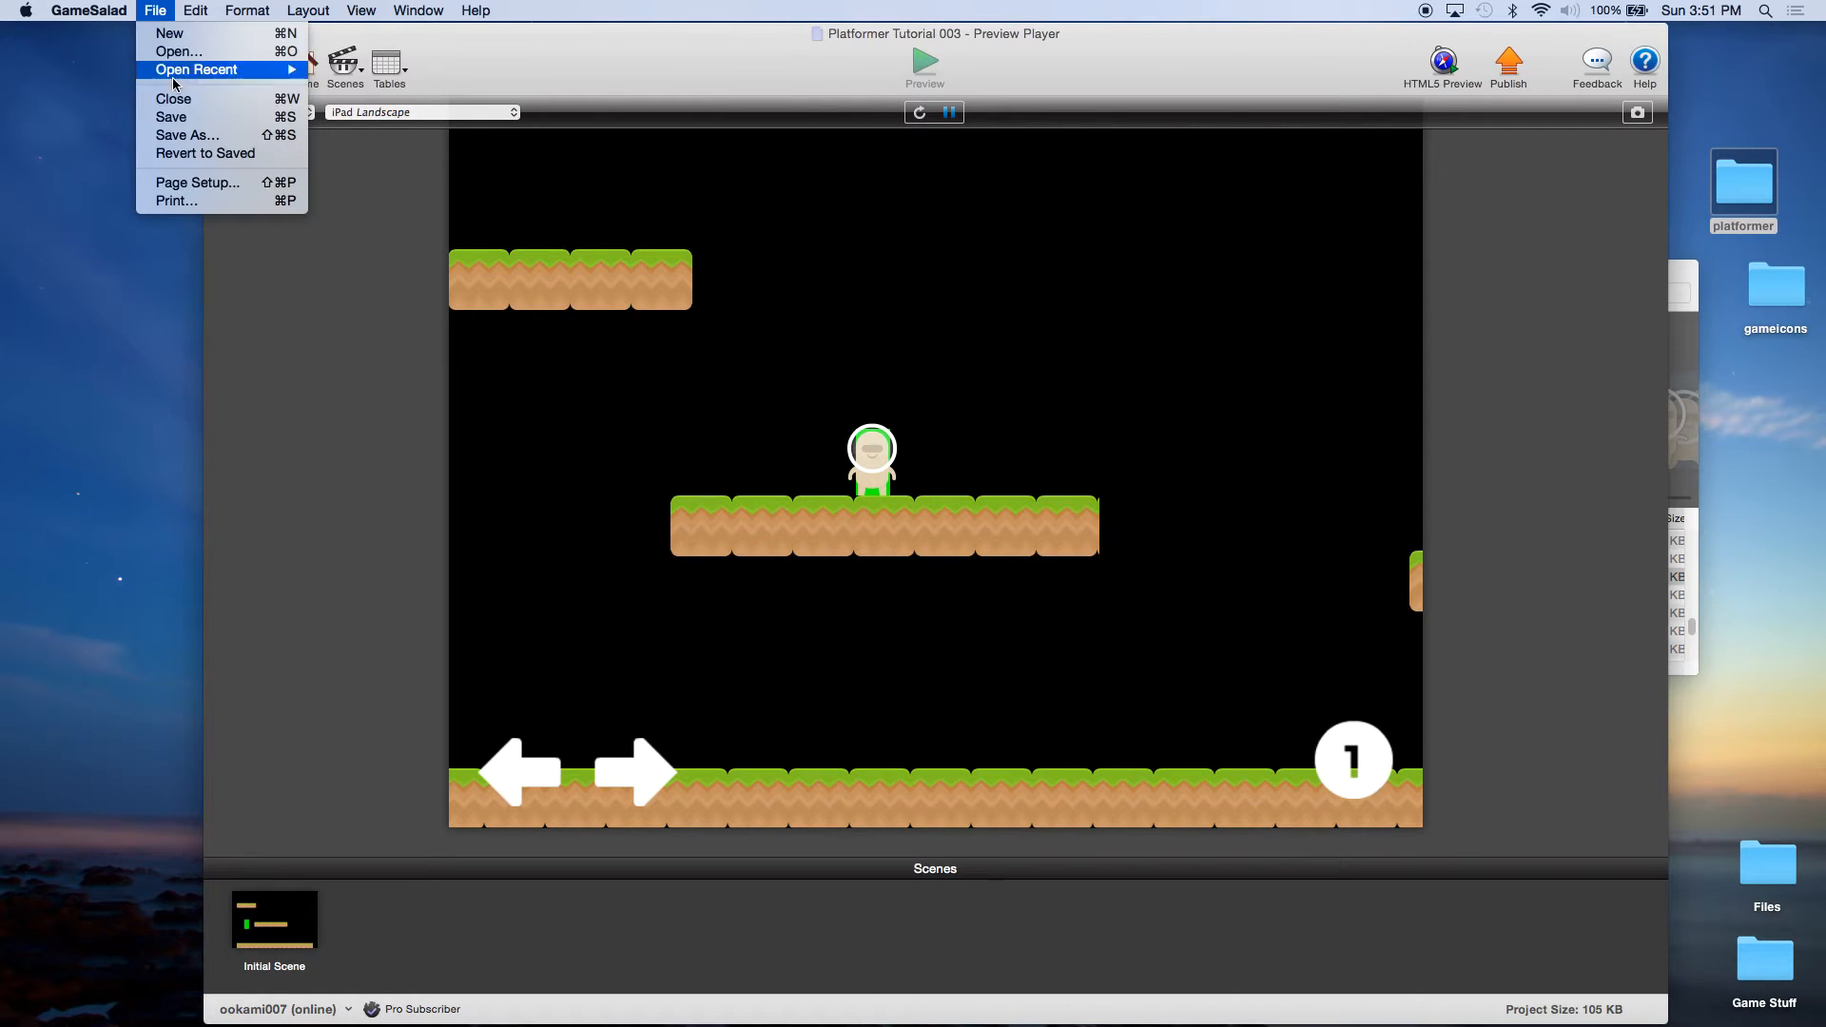
left_click(172, 115)
left_click(303, 63)
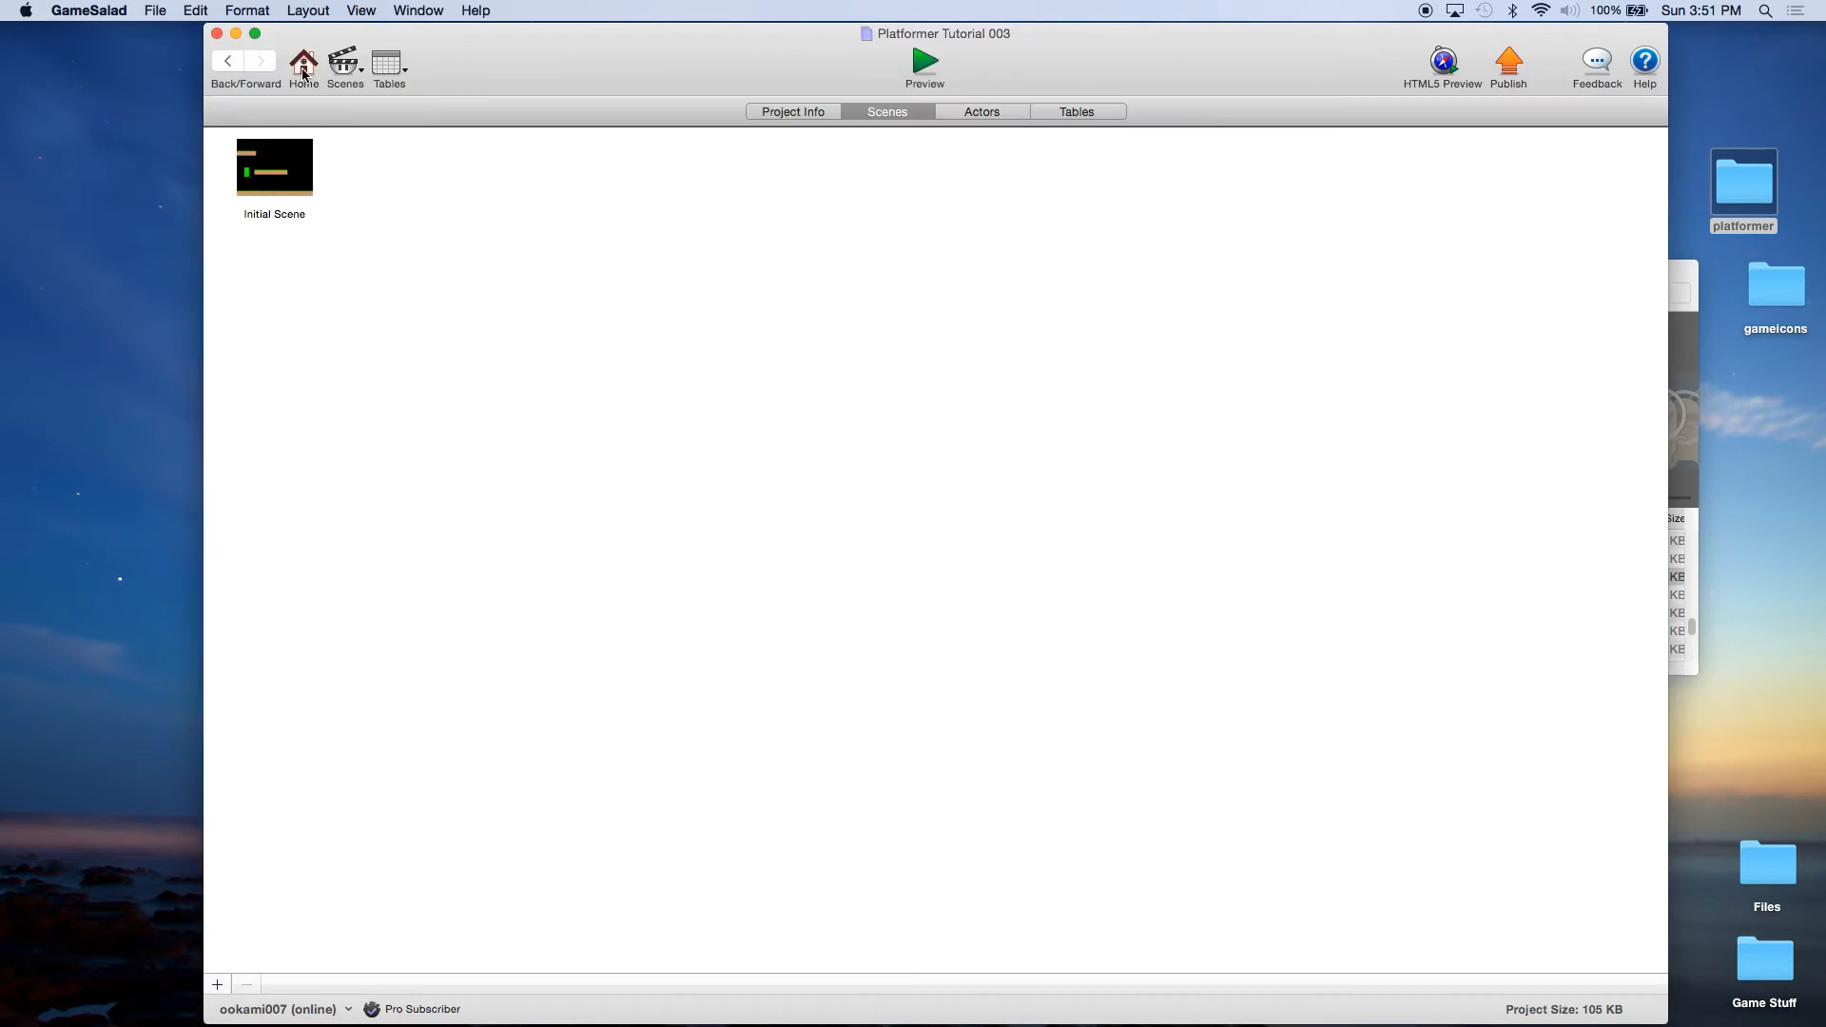
left_click(979, 112)
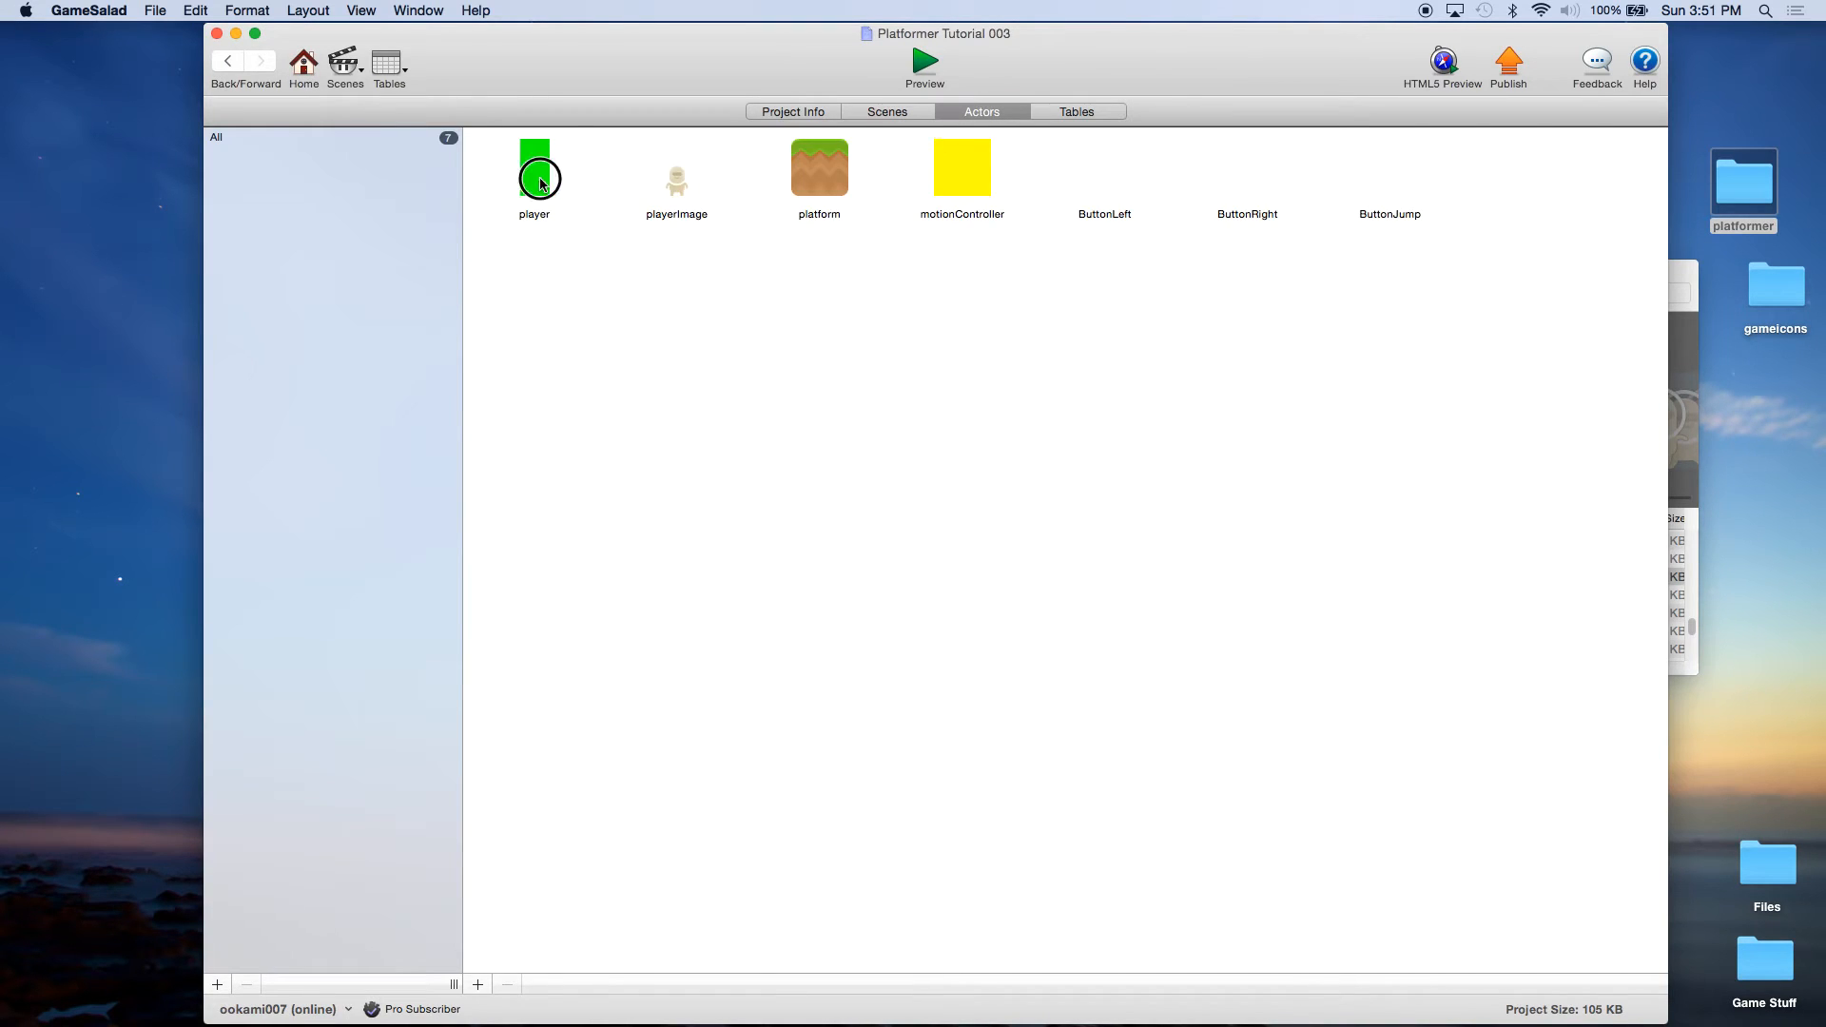
double_click(539, 179)
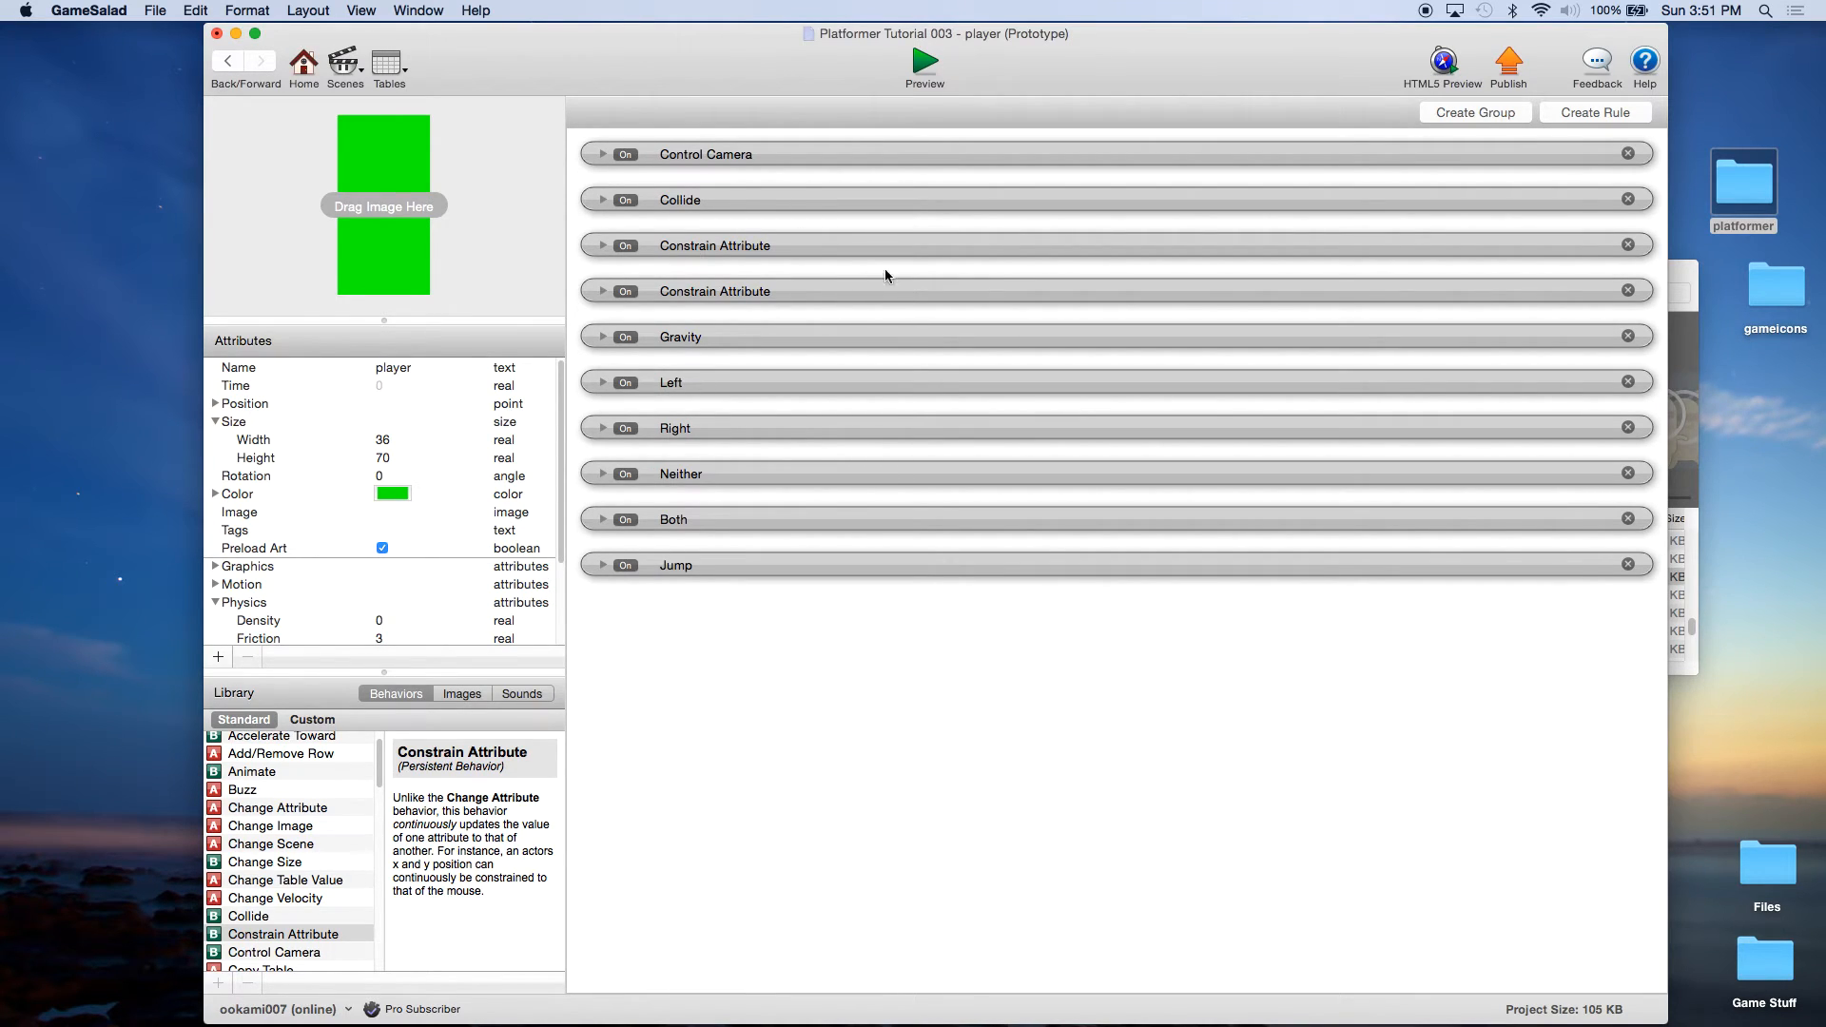
Add a Change Attribute behavior below the Constrain Attribute in the player's Left rule, targeting game.playerDirection.
left_click(602, 384)
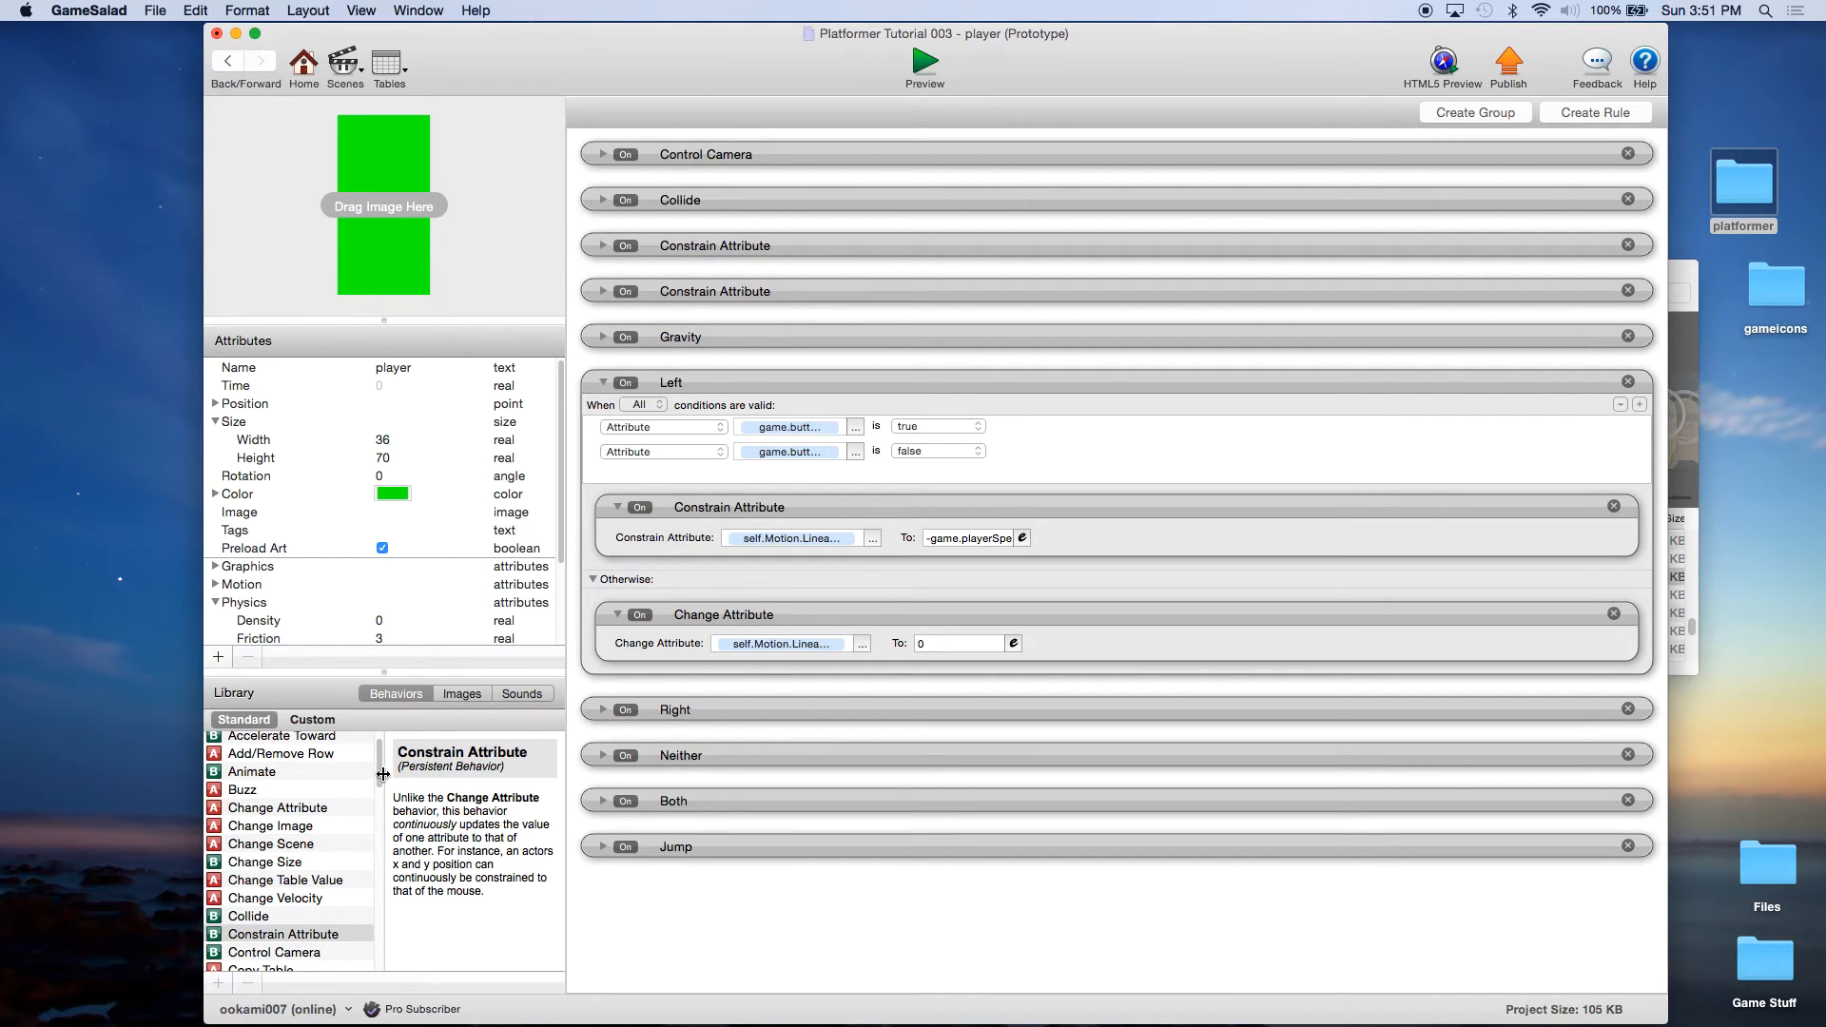
left_click(303, 814)
left_click_drag(304, 814, 734, 580)
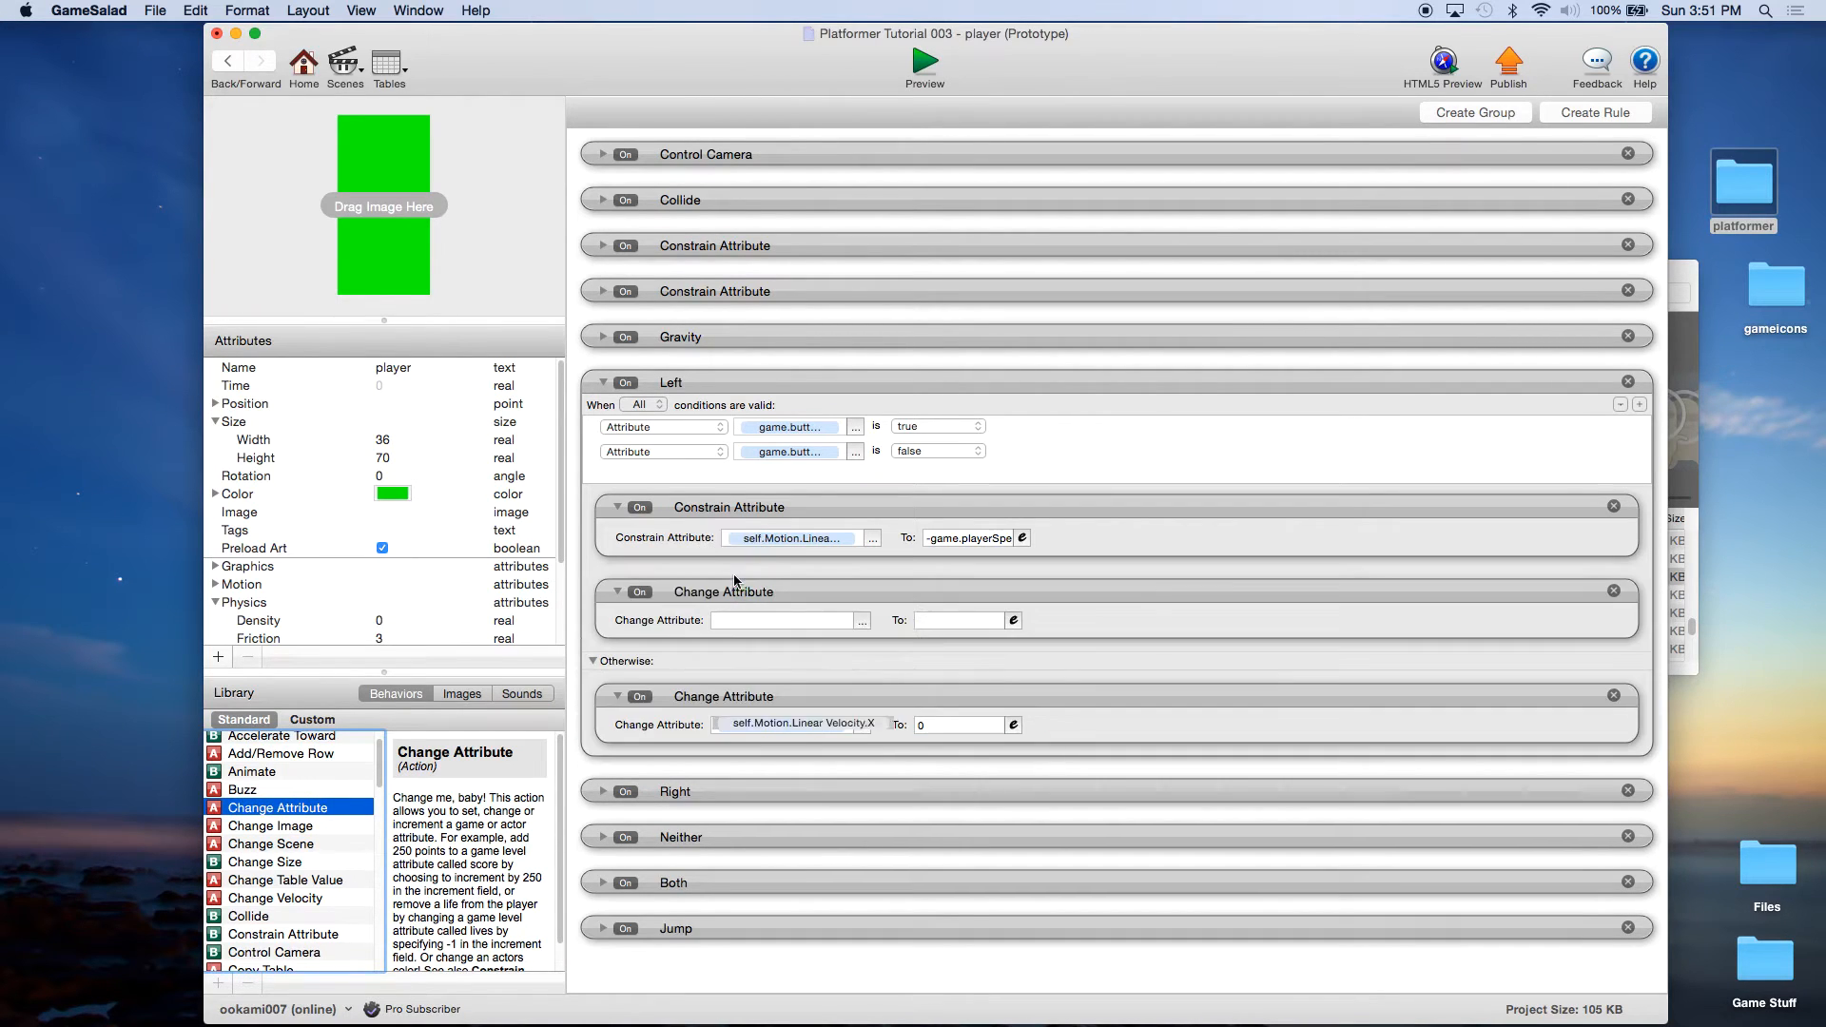
left_click(862, 620)
left_click(883, 639)
scroll(1027, 679, "down", 5)
left_click(1012, 668)
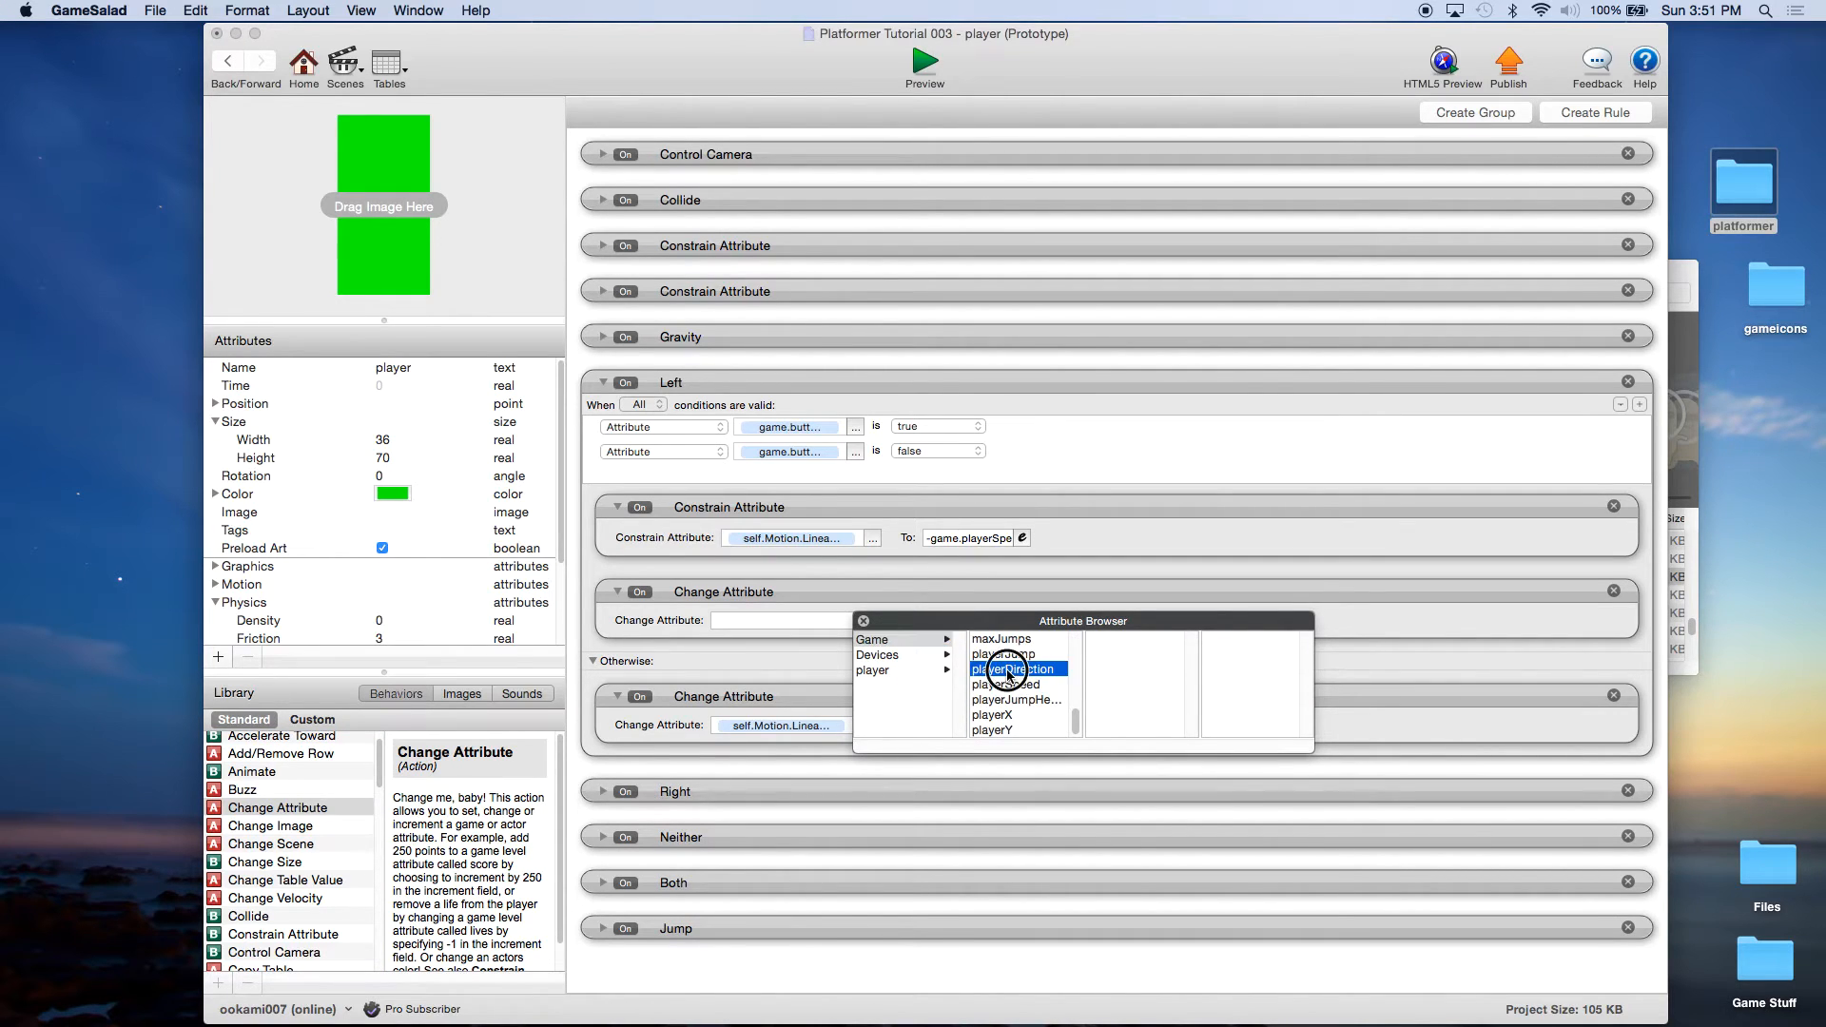
Set the Left rule's playerDirection change to 1 and collapse the rule.
left_click(941, 620)
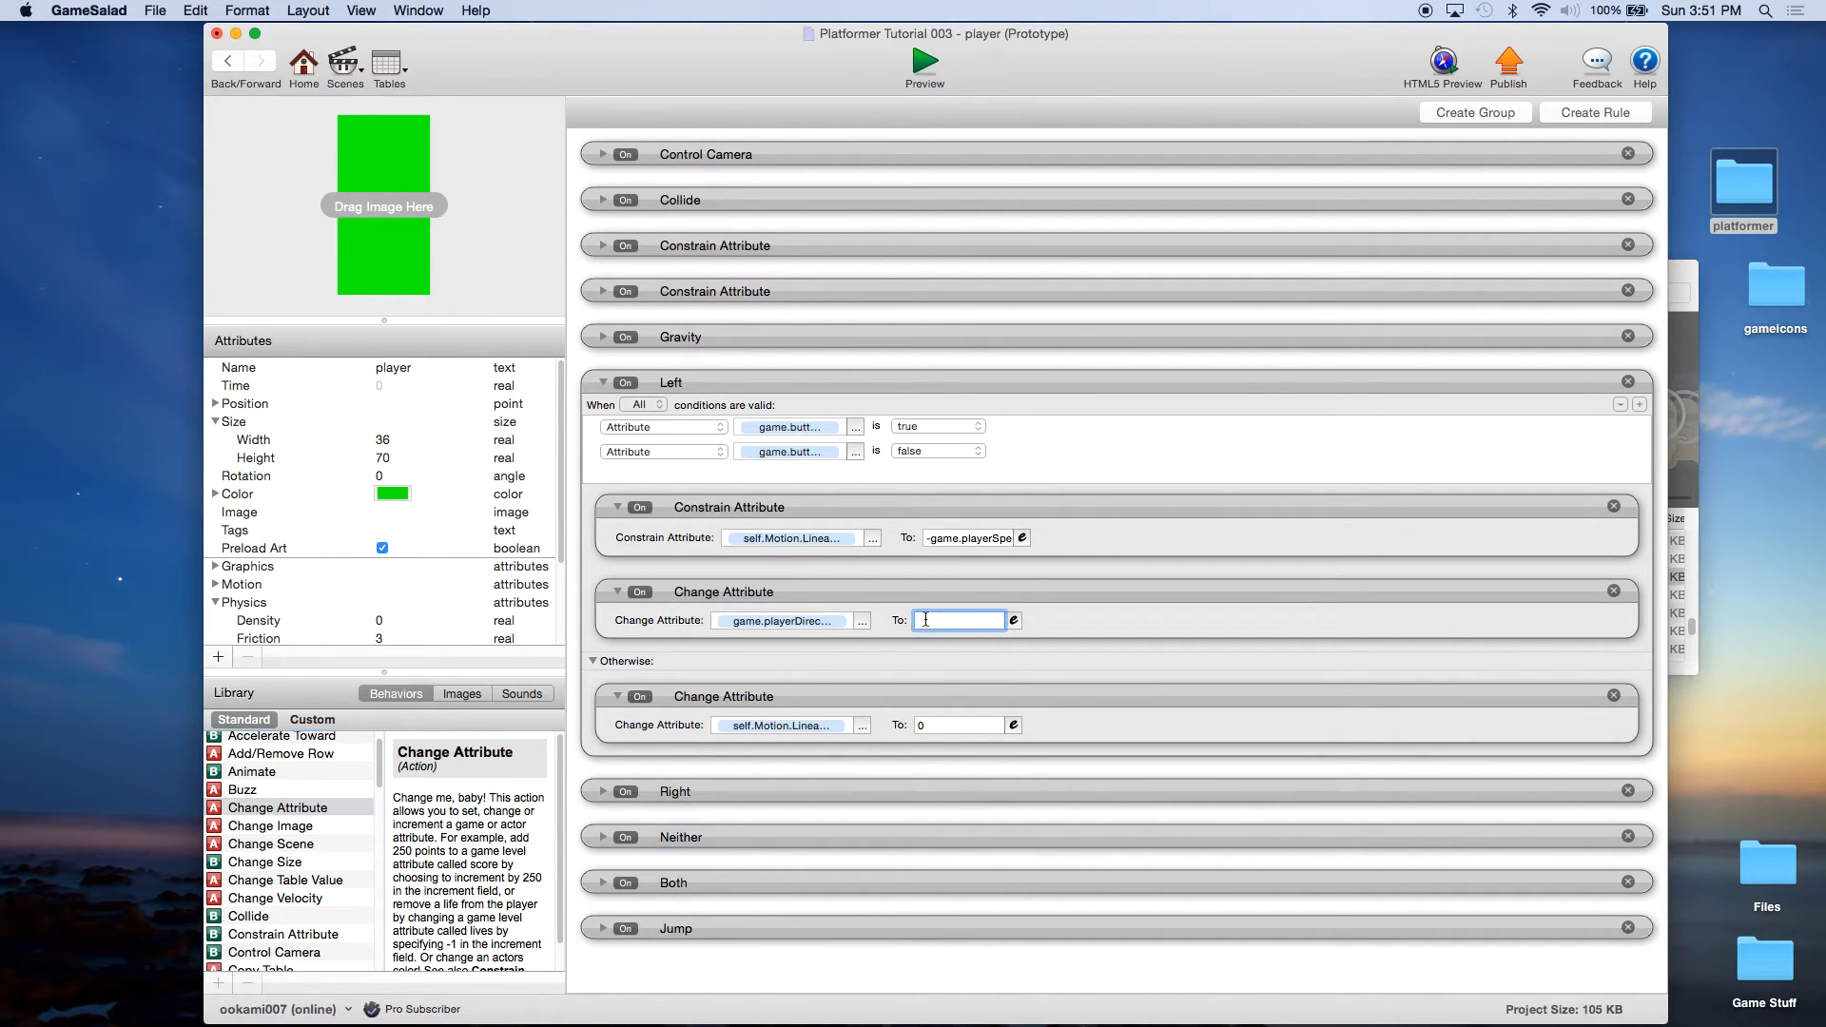
type("2")
key("BackSpace")
type("1")
left_click(1050, 506)
left_click(1035, 601)
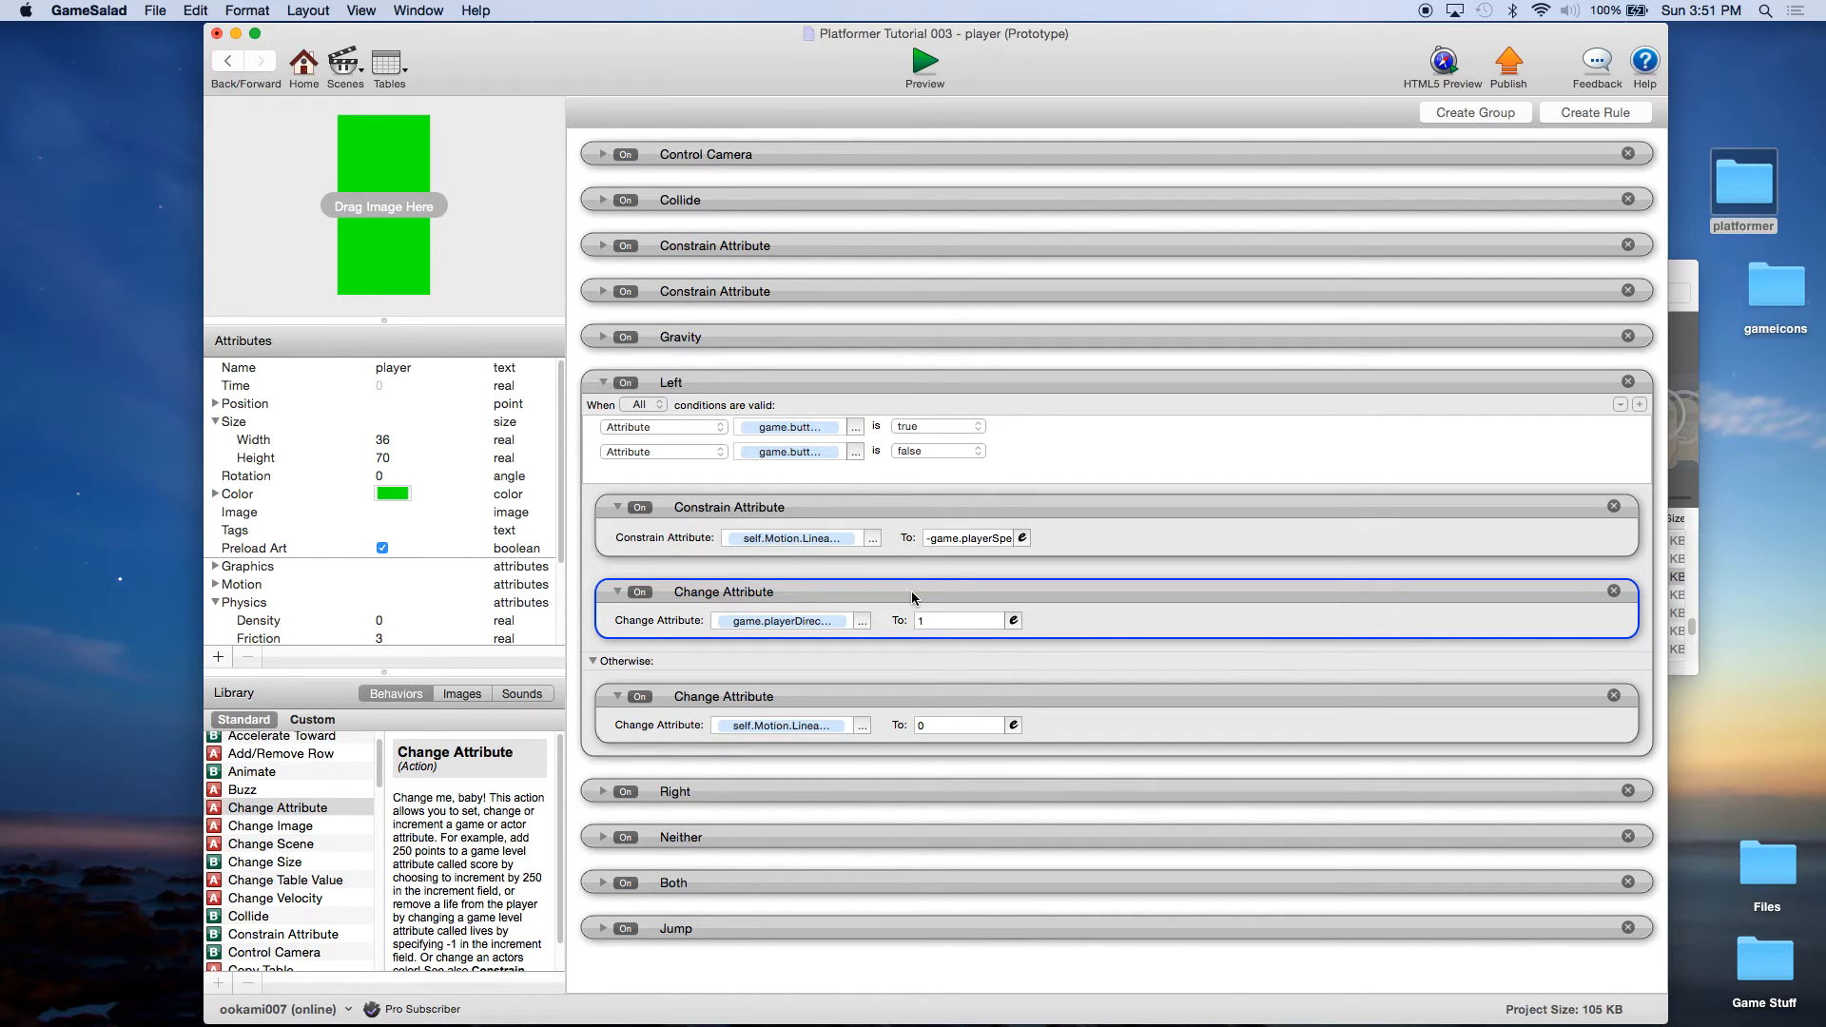
left_click(602, 383)
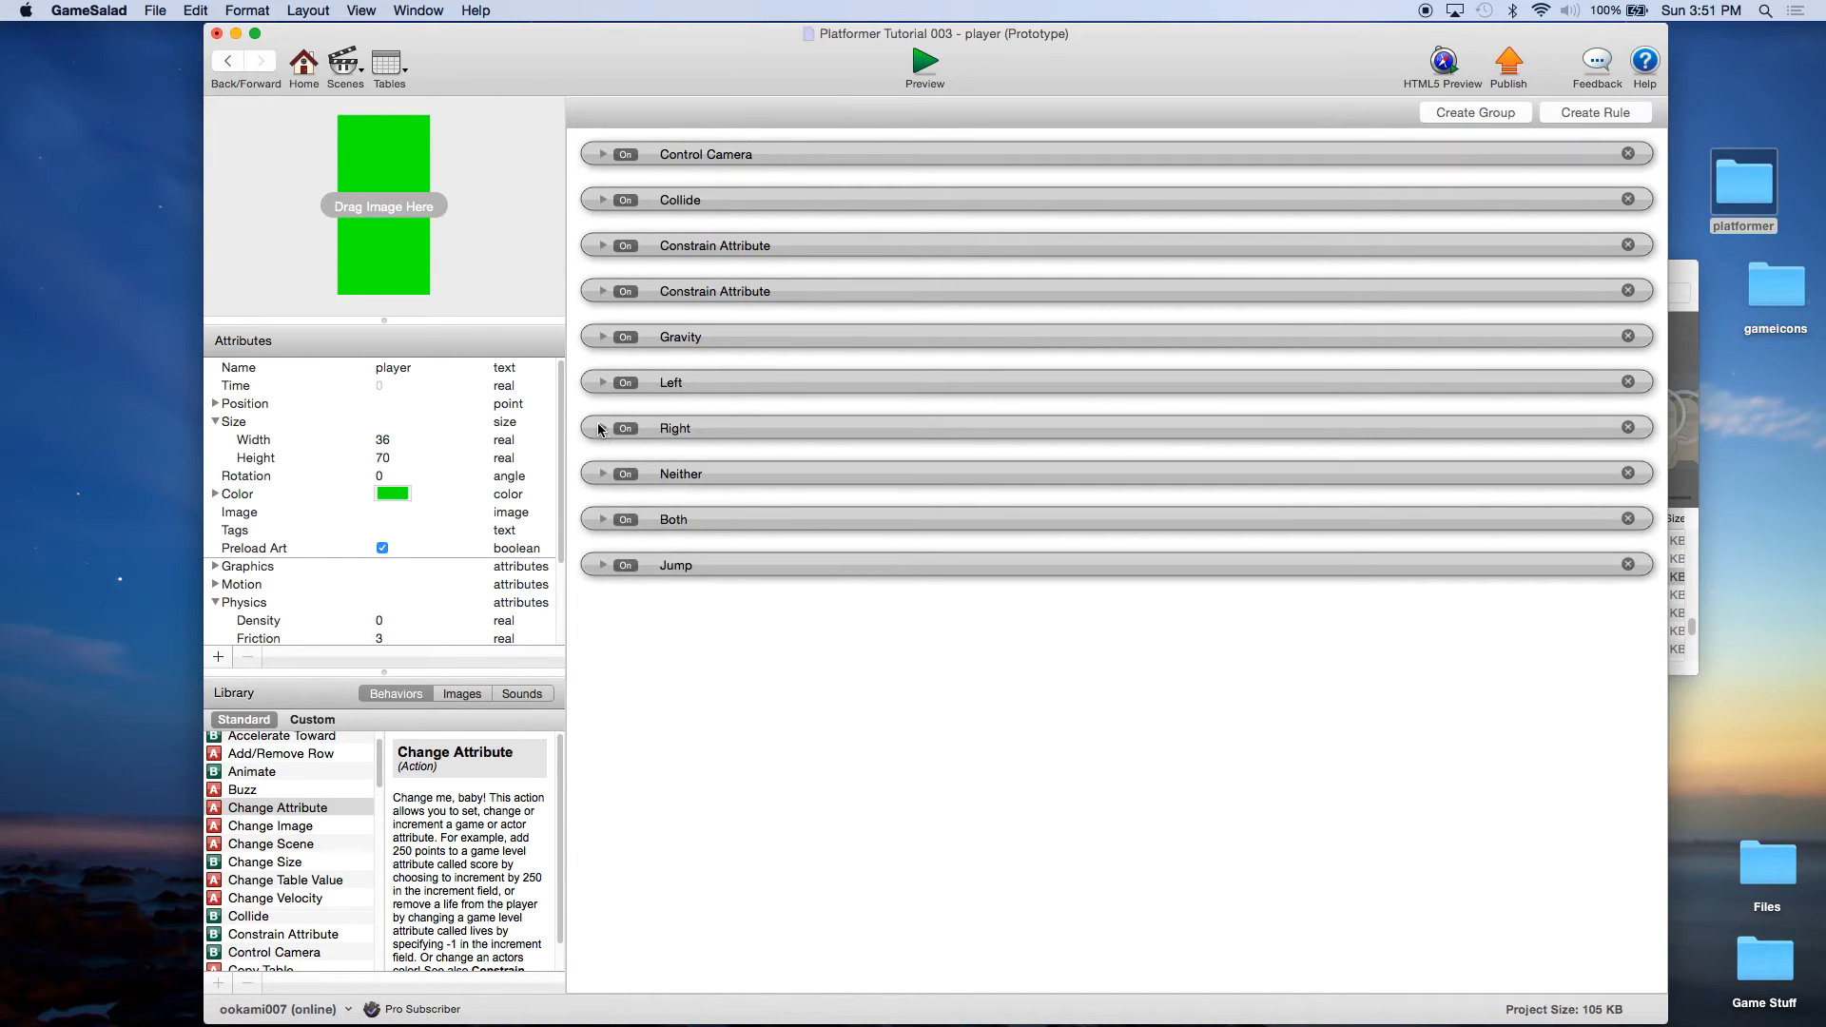
Add a Change Attribute behavior to the player's Right rule that sets game.playerDirection to 2, and collapse the rule.
left_click(601, 428)
left_click_drag(285, 807, 754, 616)
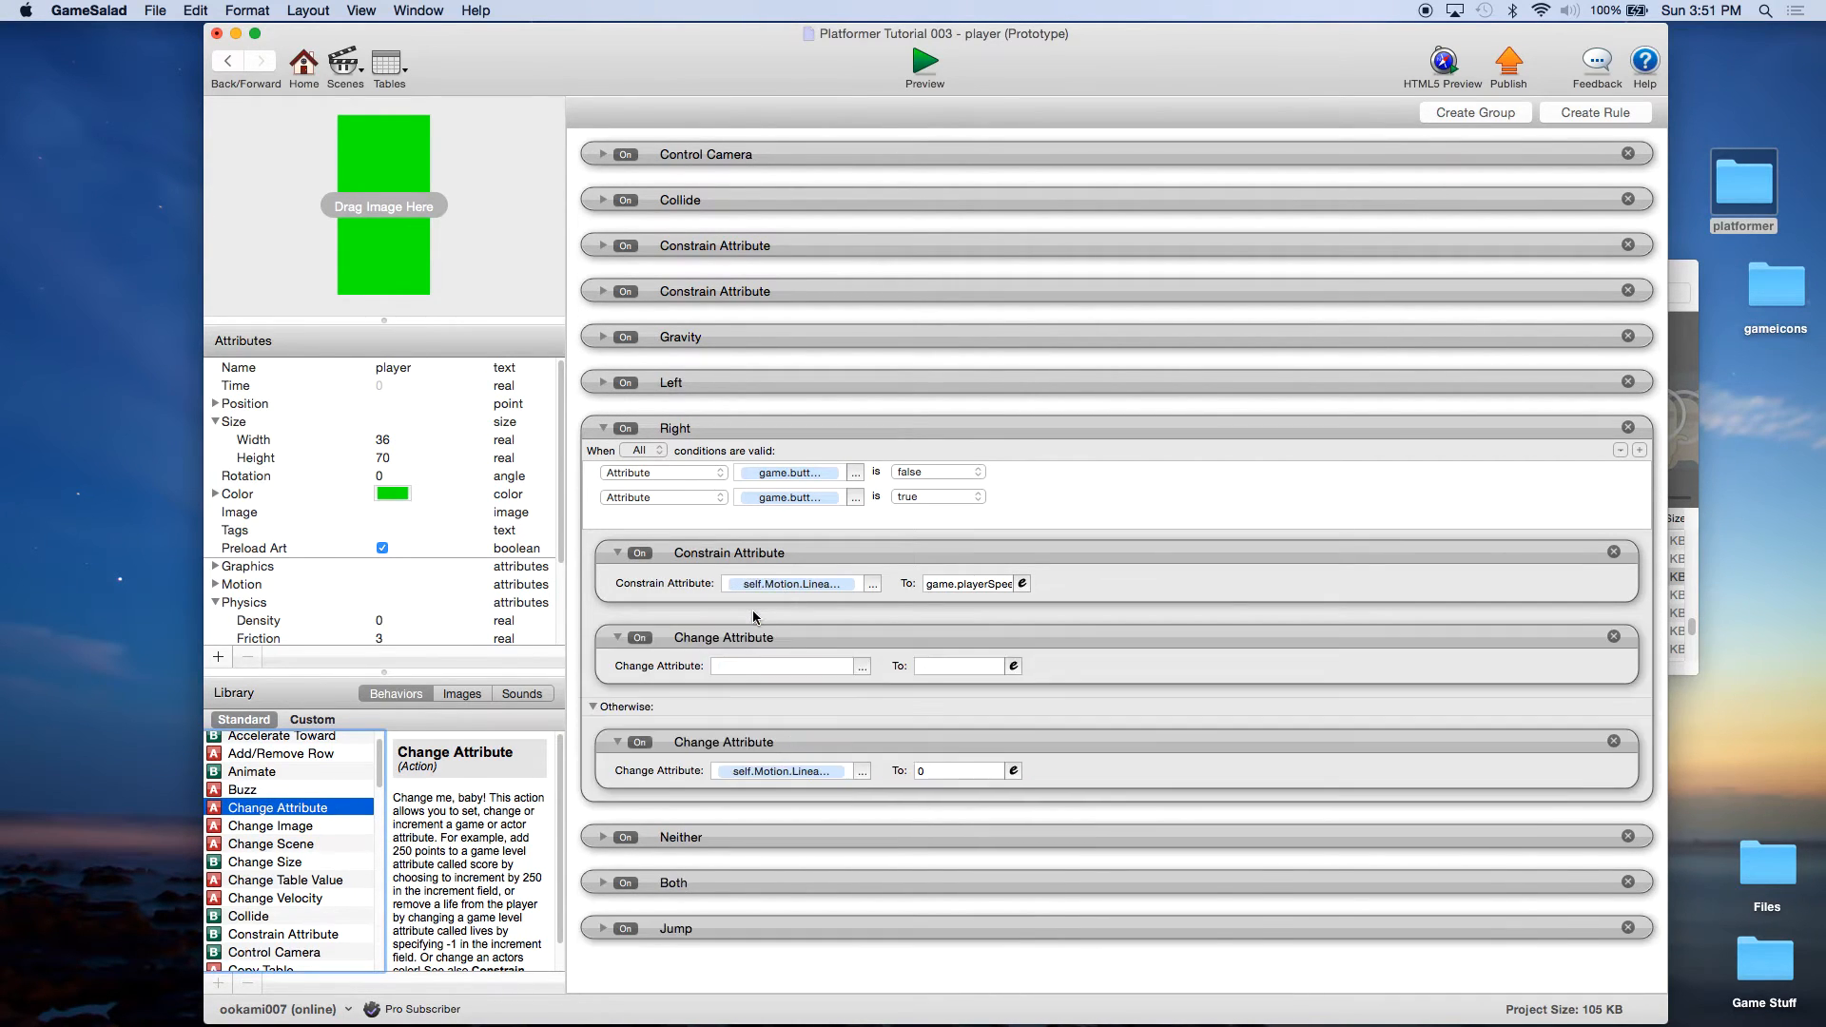
left_click(860, 666)
left_click(880, 686)
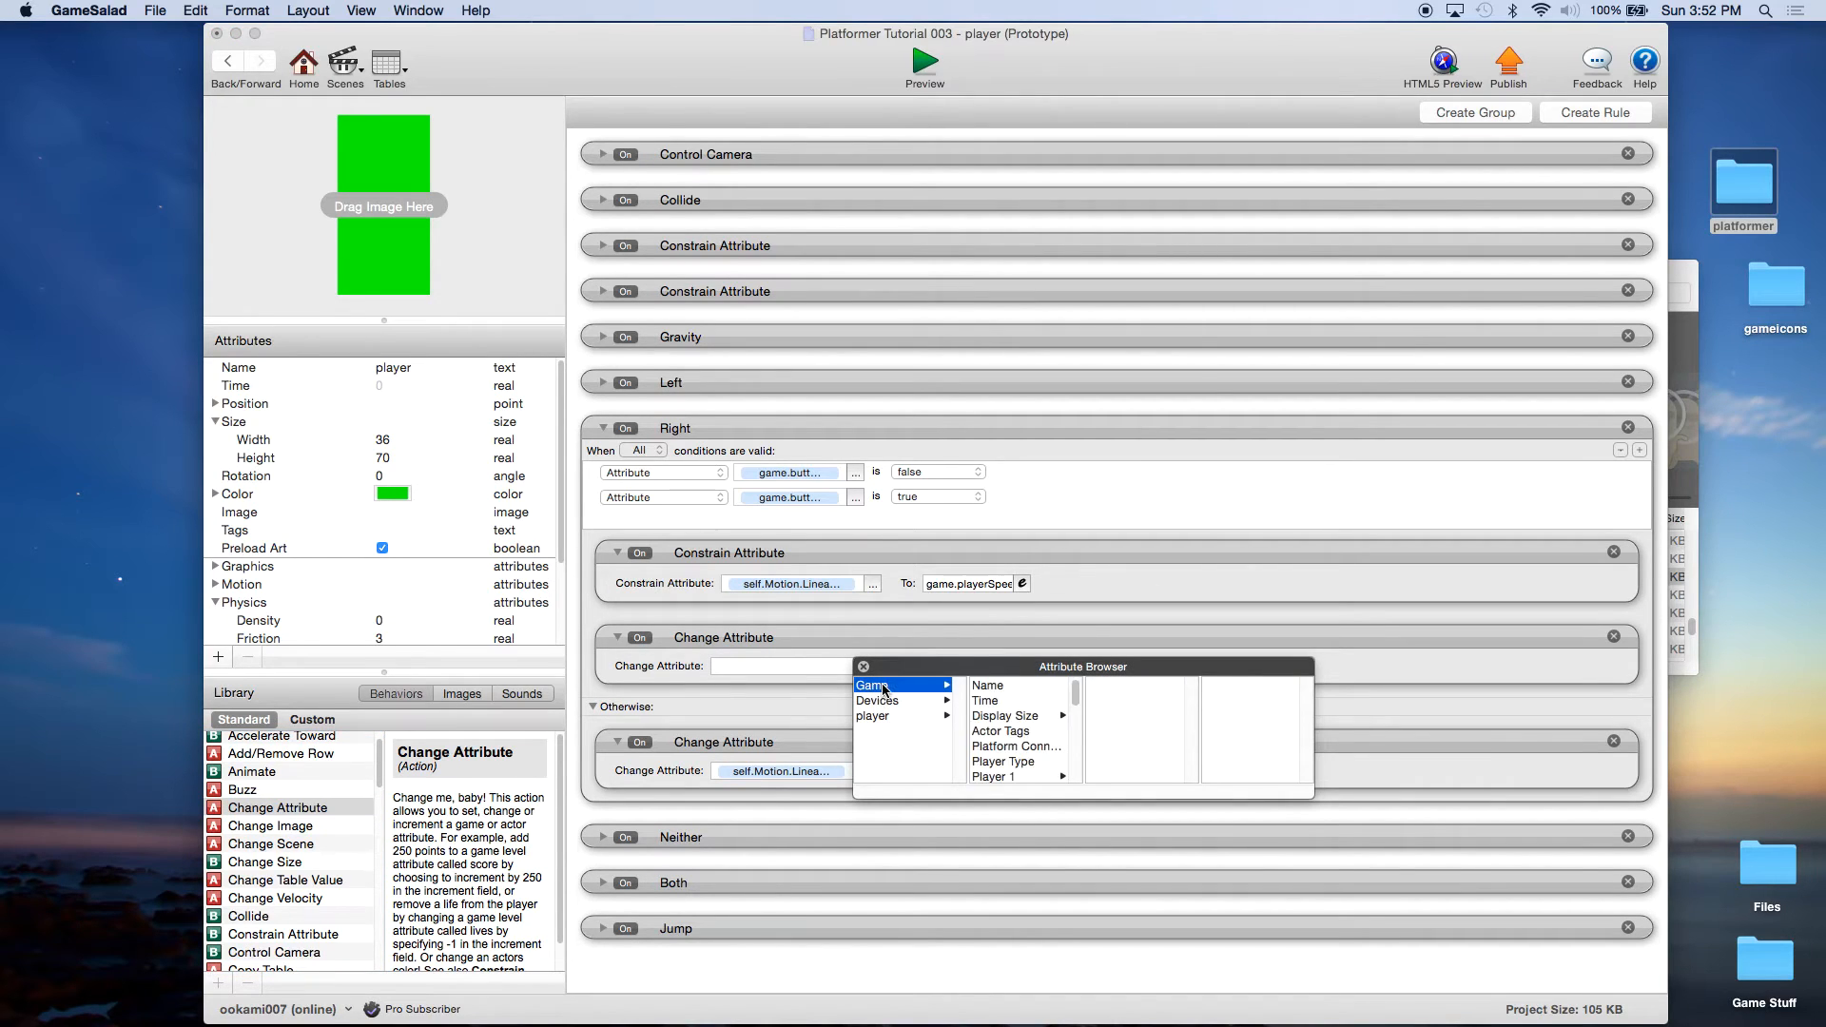
scroll(1019, 730, "down", 10)
double_click(1022, 716)
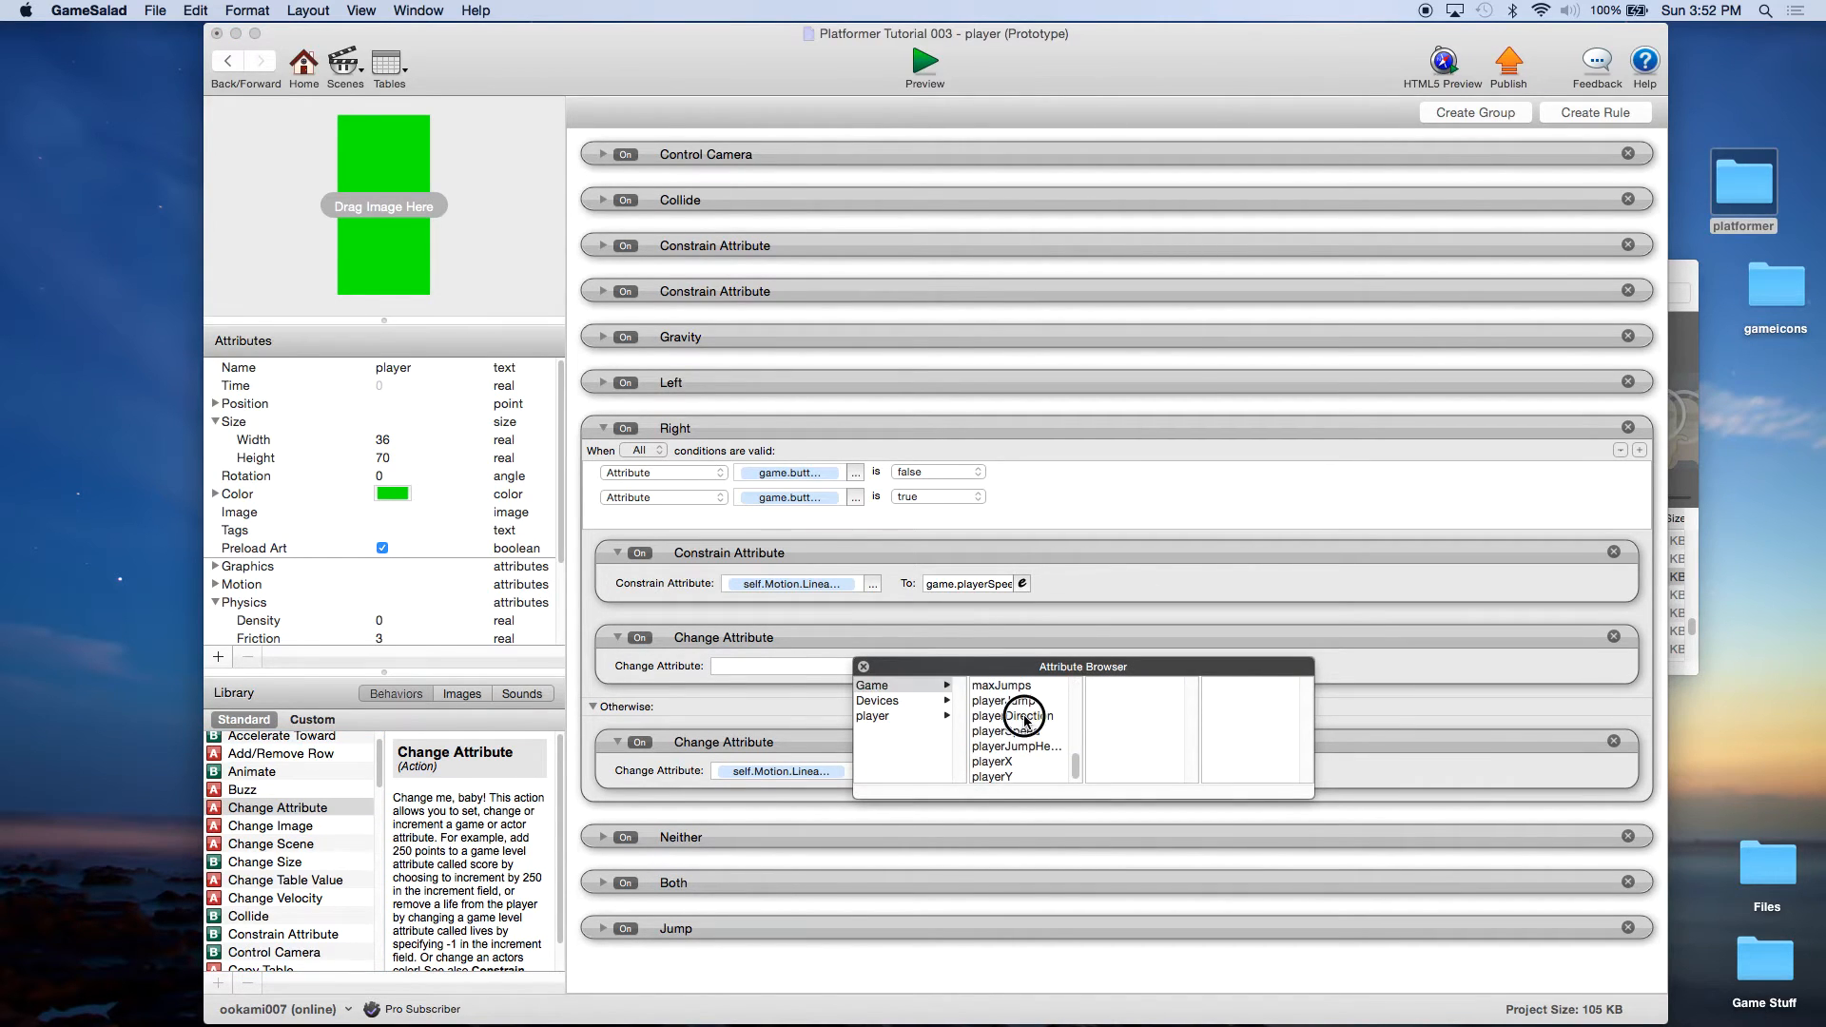
left_click(951, 666)
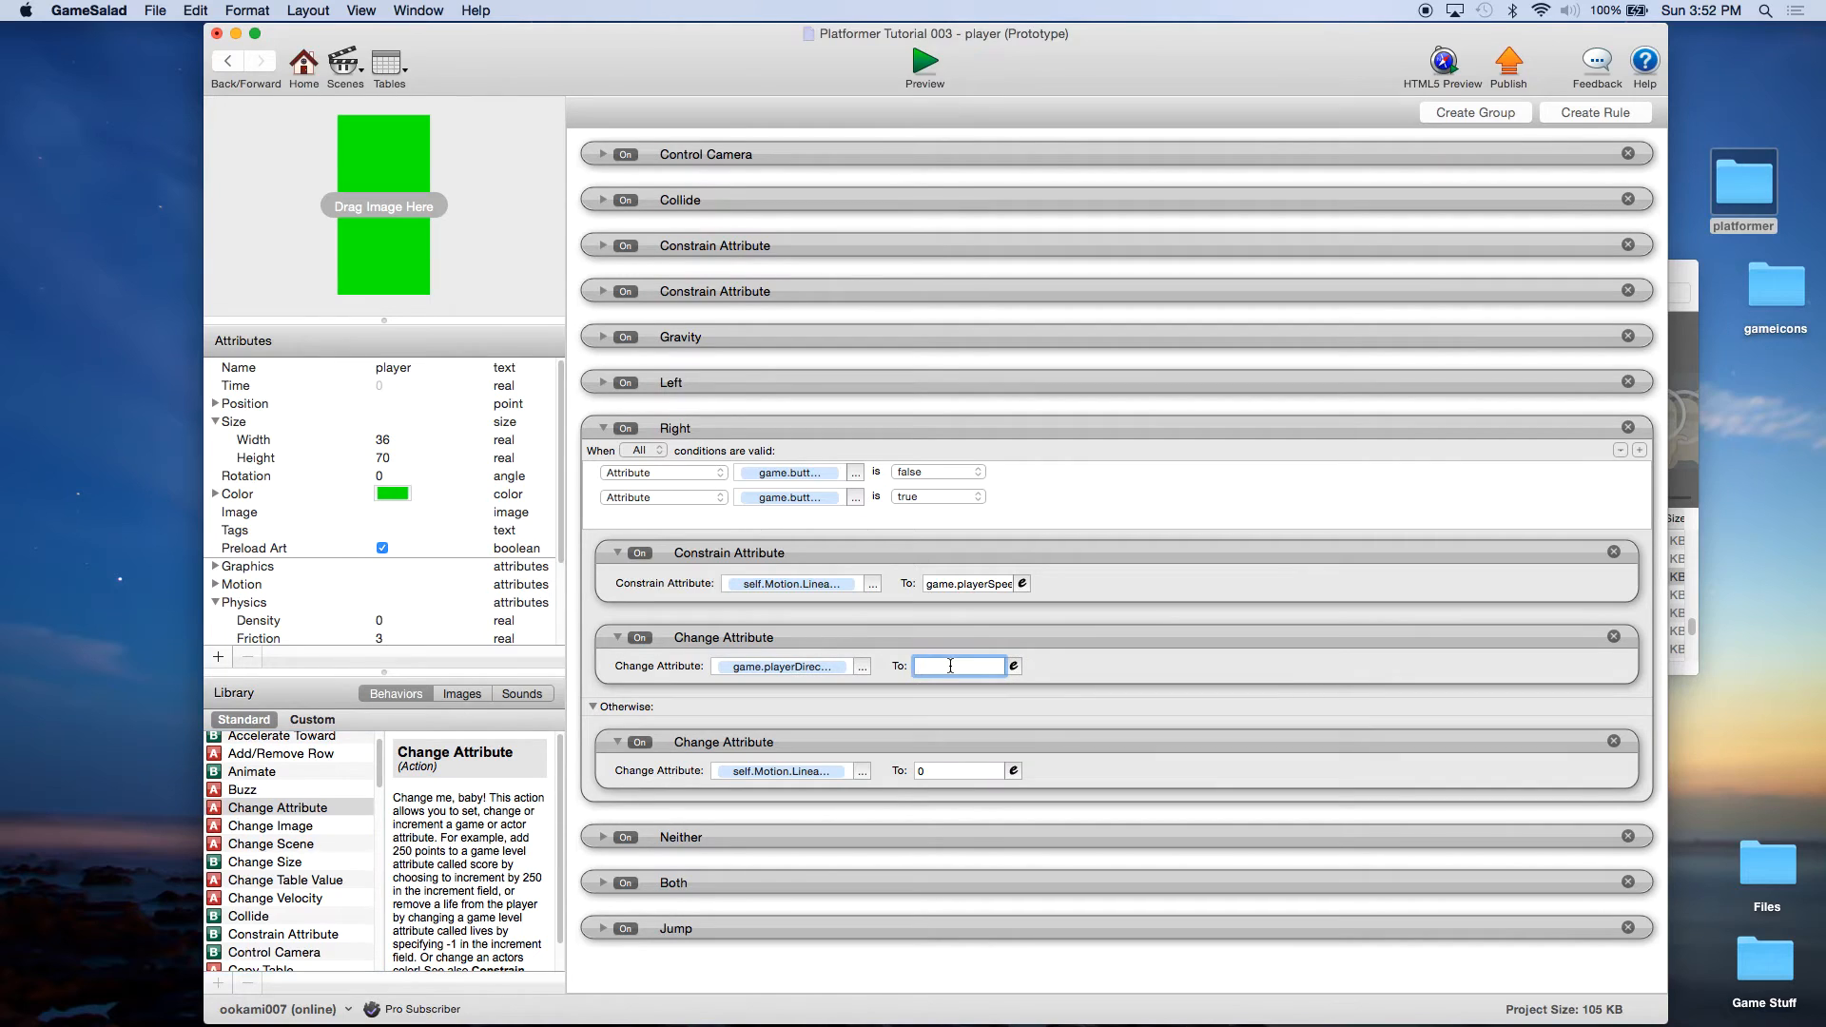
left_click(947, 556)
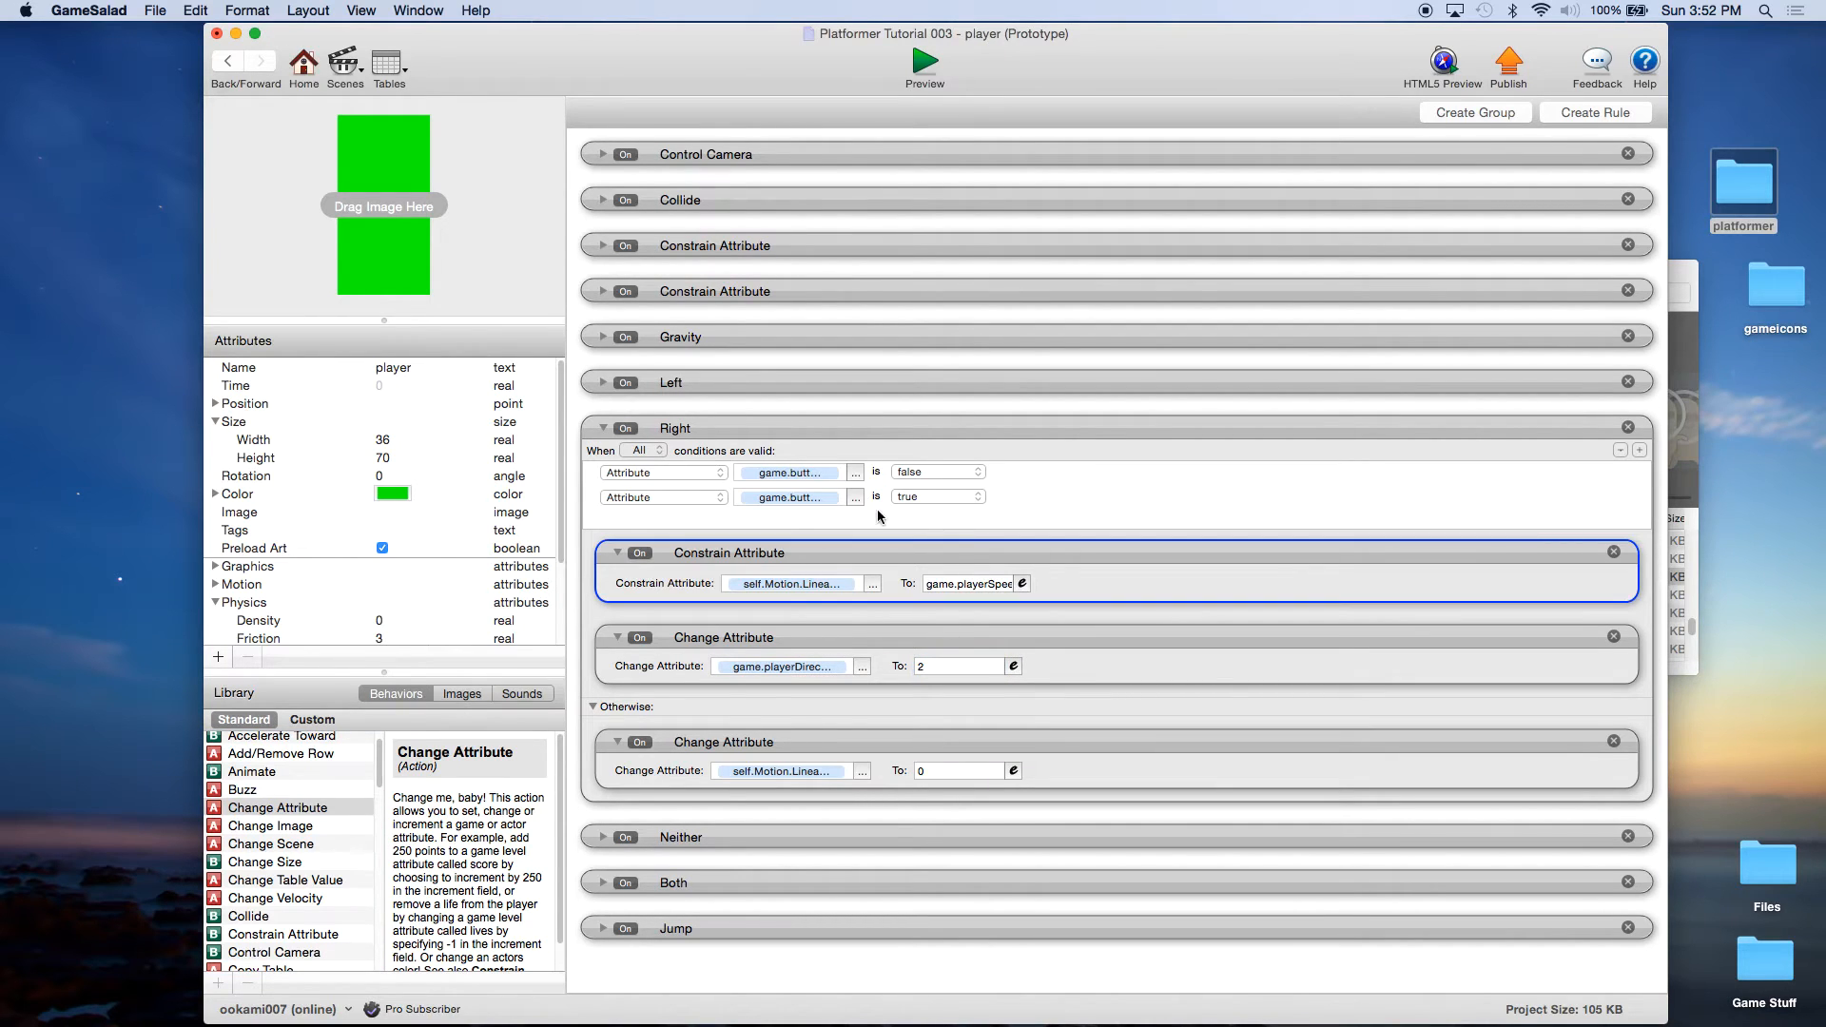
left_click(603, 427)
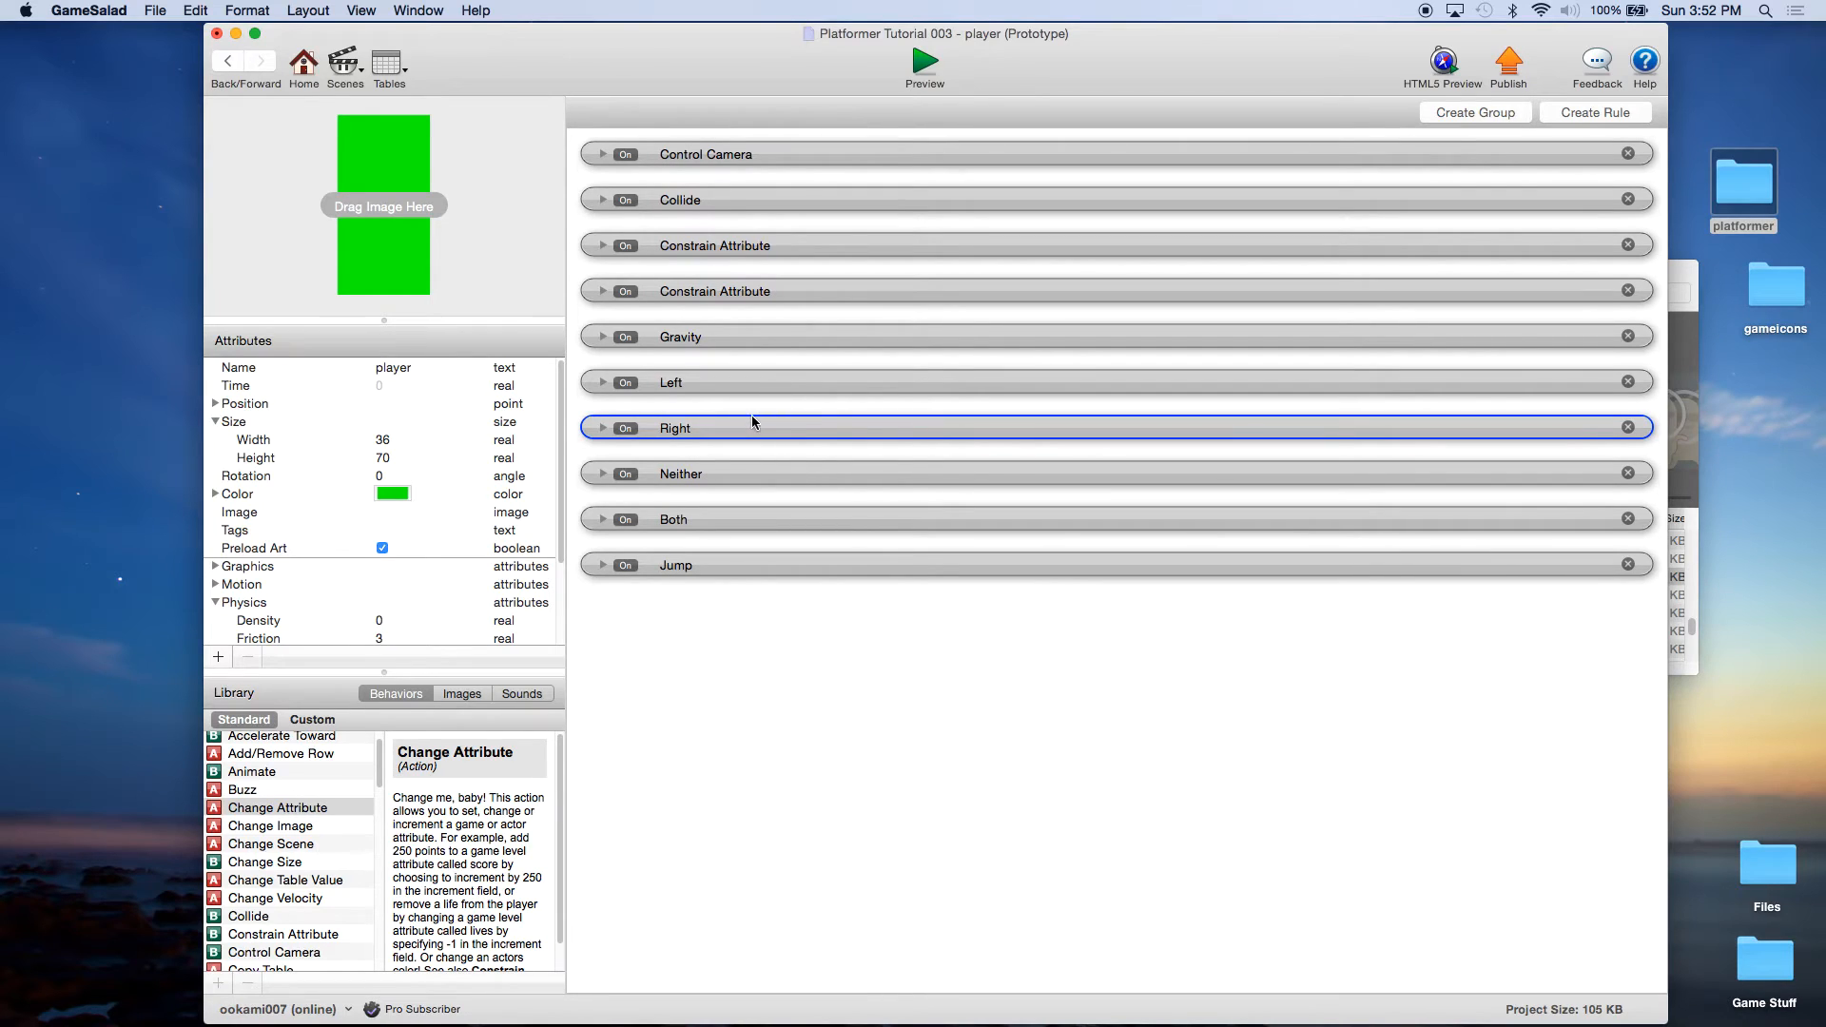
Save the project and open the playerImage actor's prototype.
left_click(155, 11)
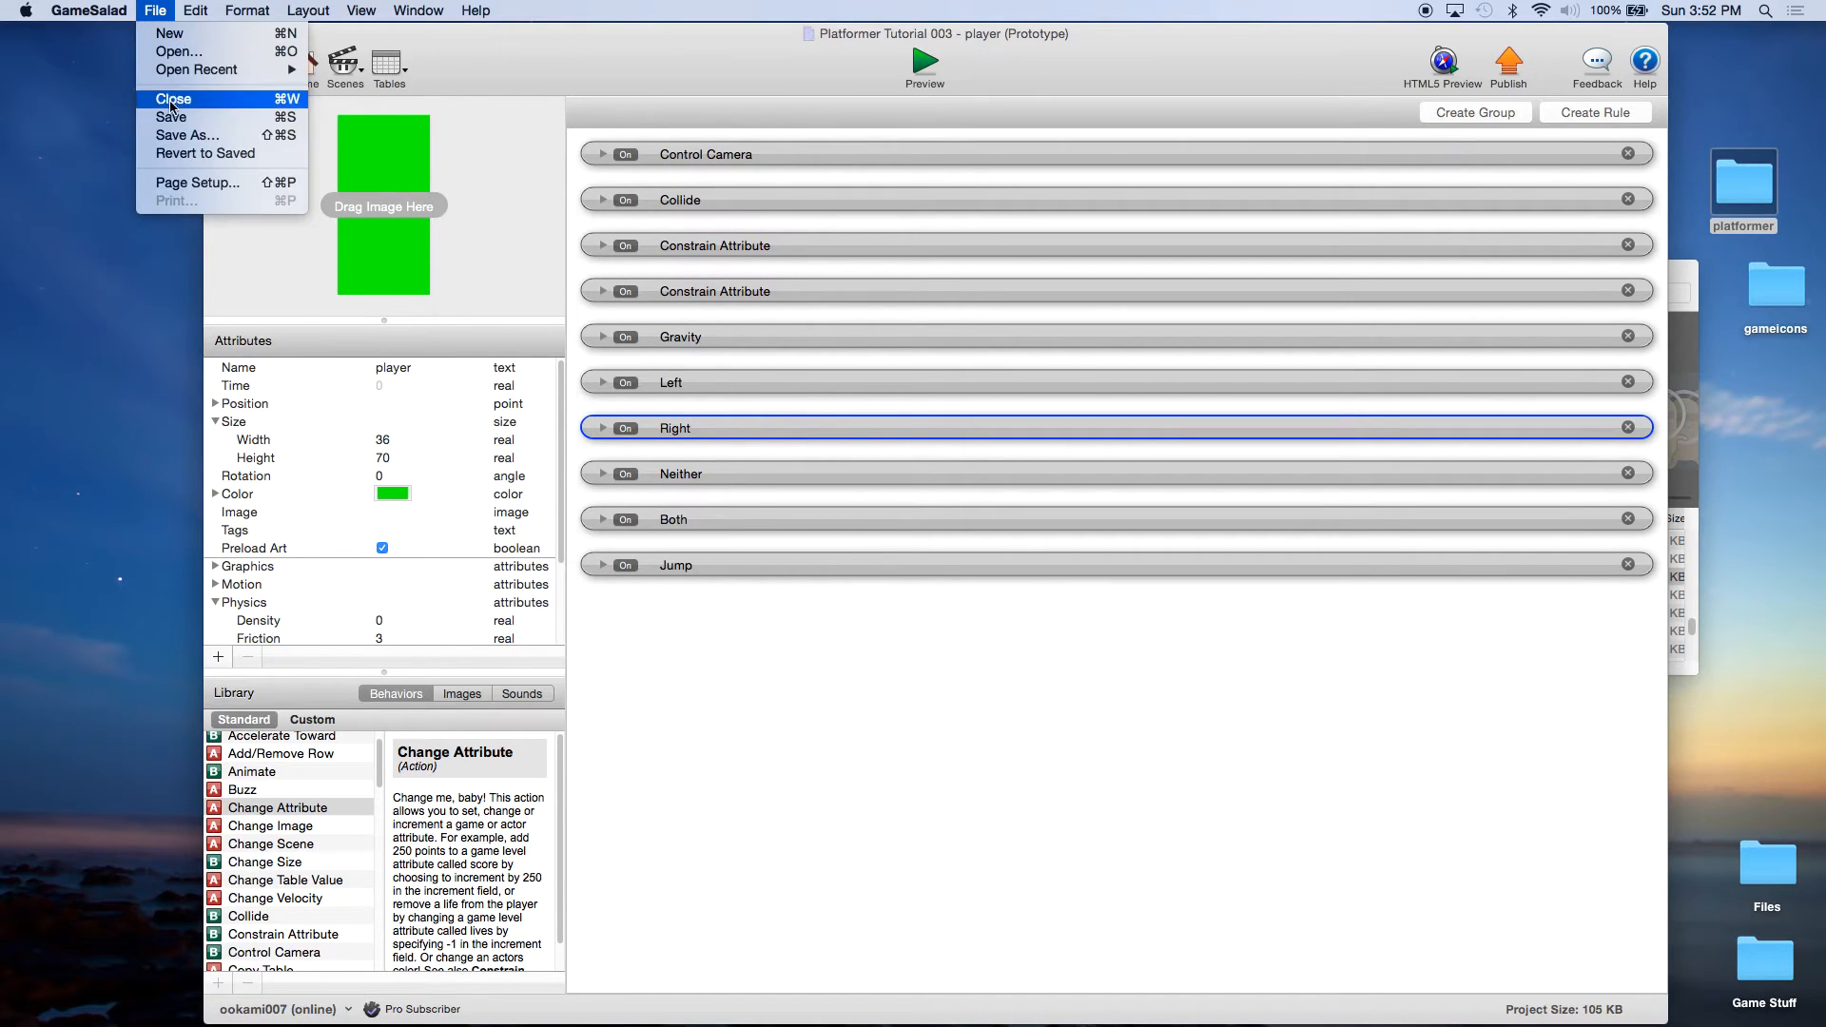
left_click(229, 113)
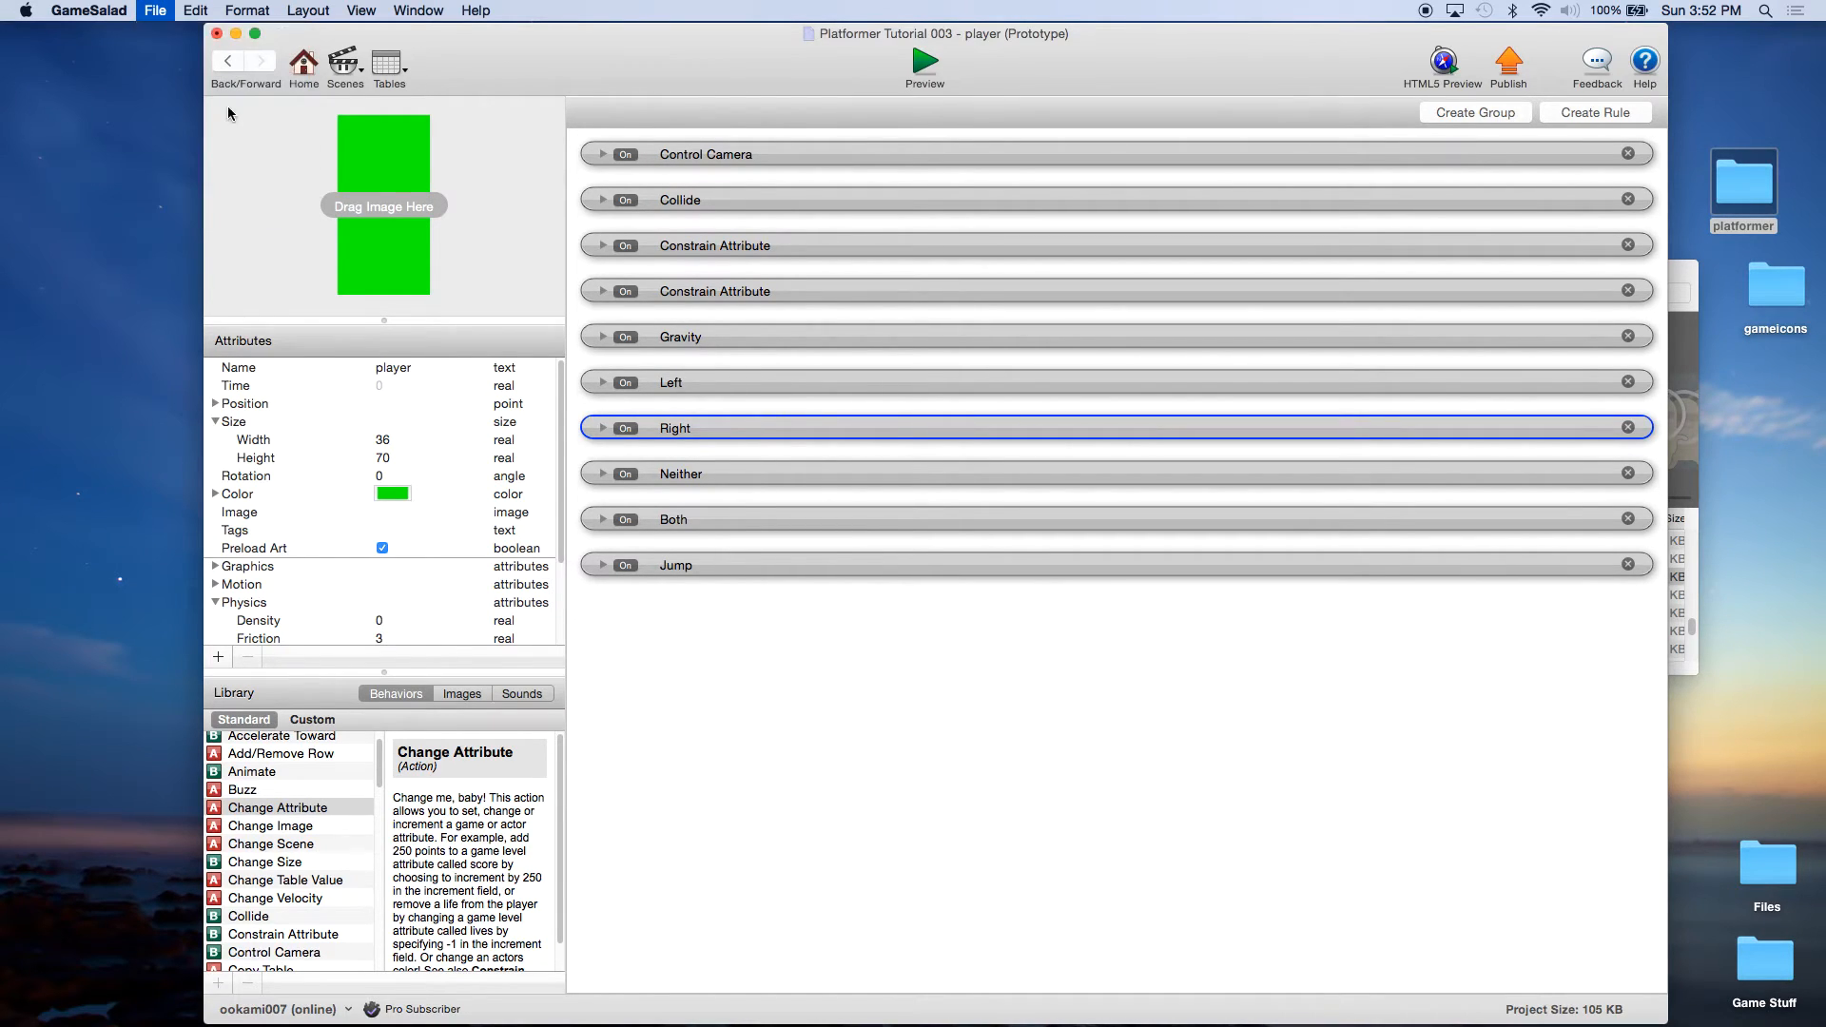
left_click(304, 90)
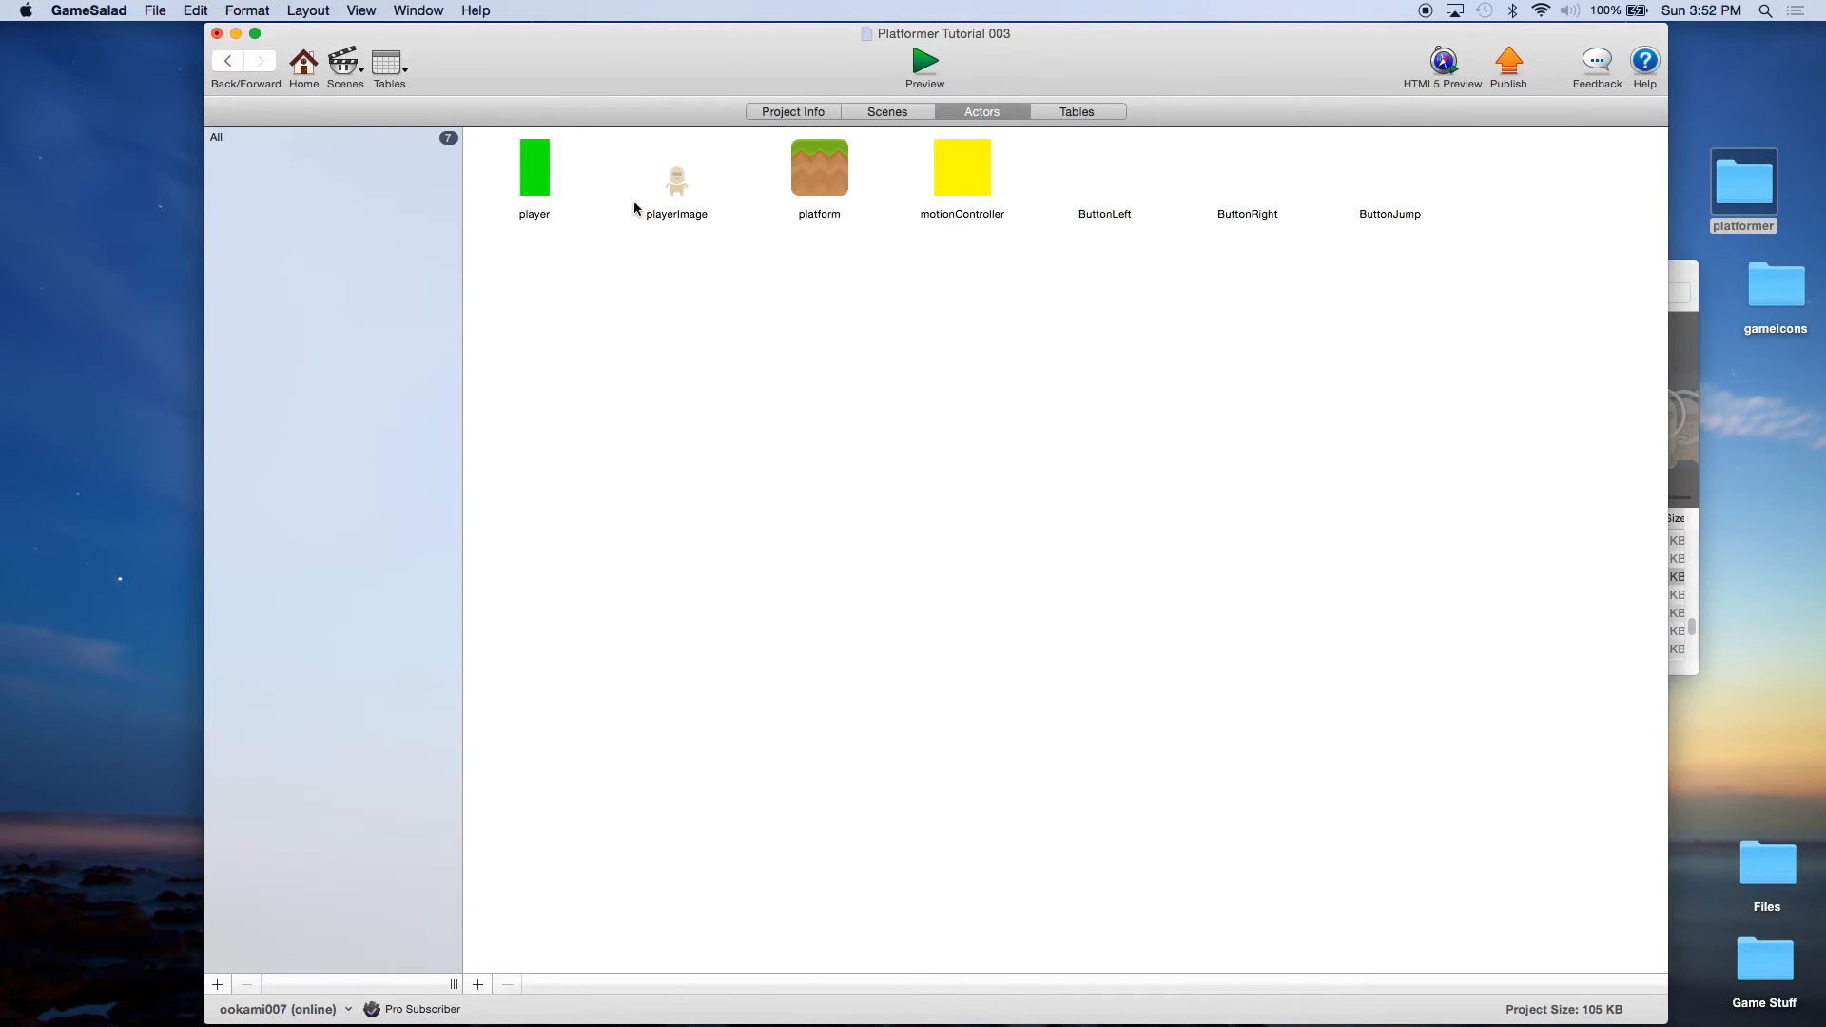
double_click(676, 179)
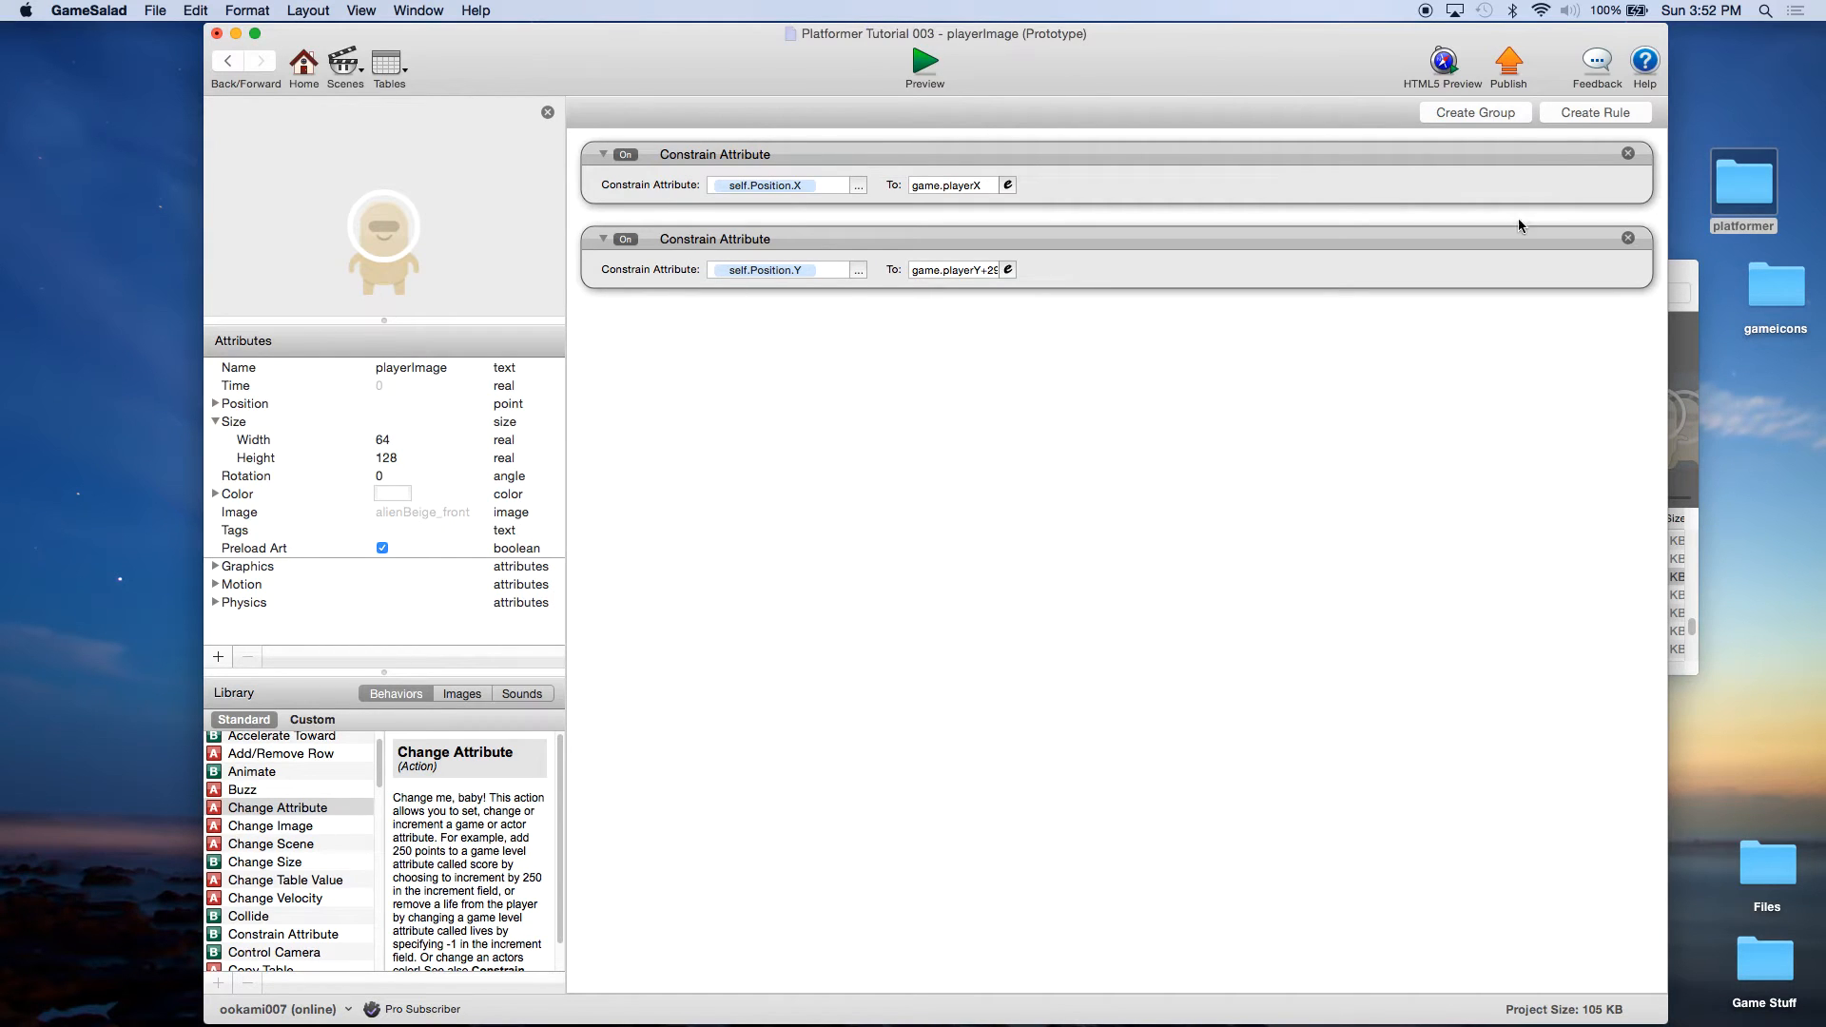
Create a rule in playerImage with an Attribute condition based on game.playerDirection.
left_click(1583, 115)
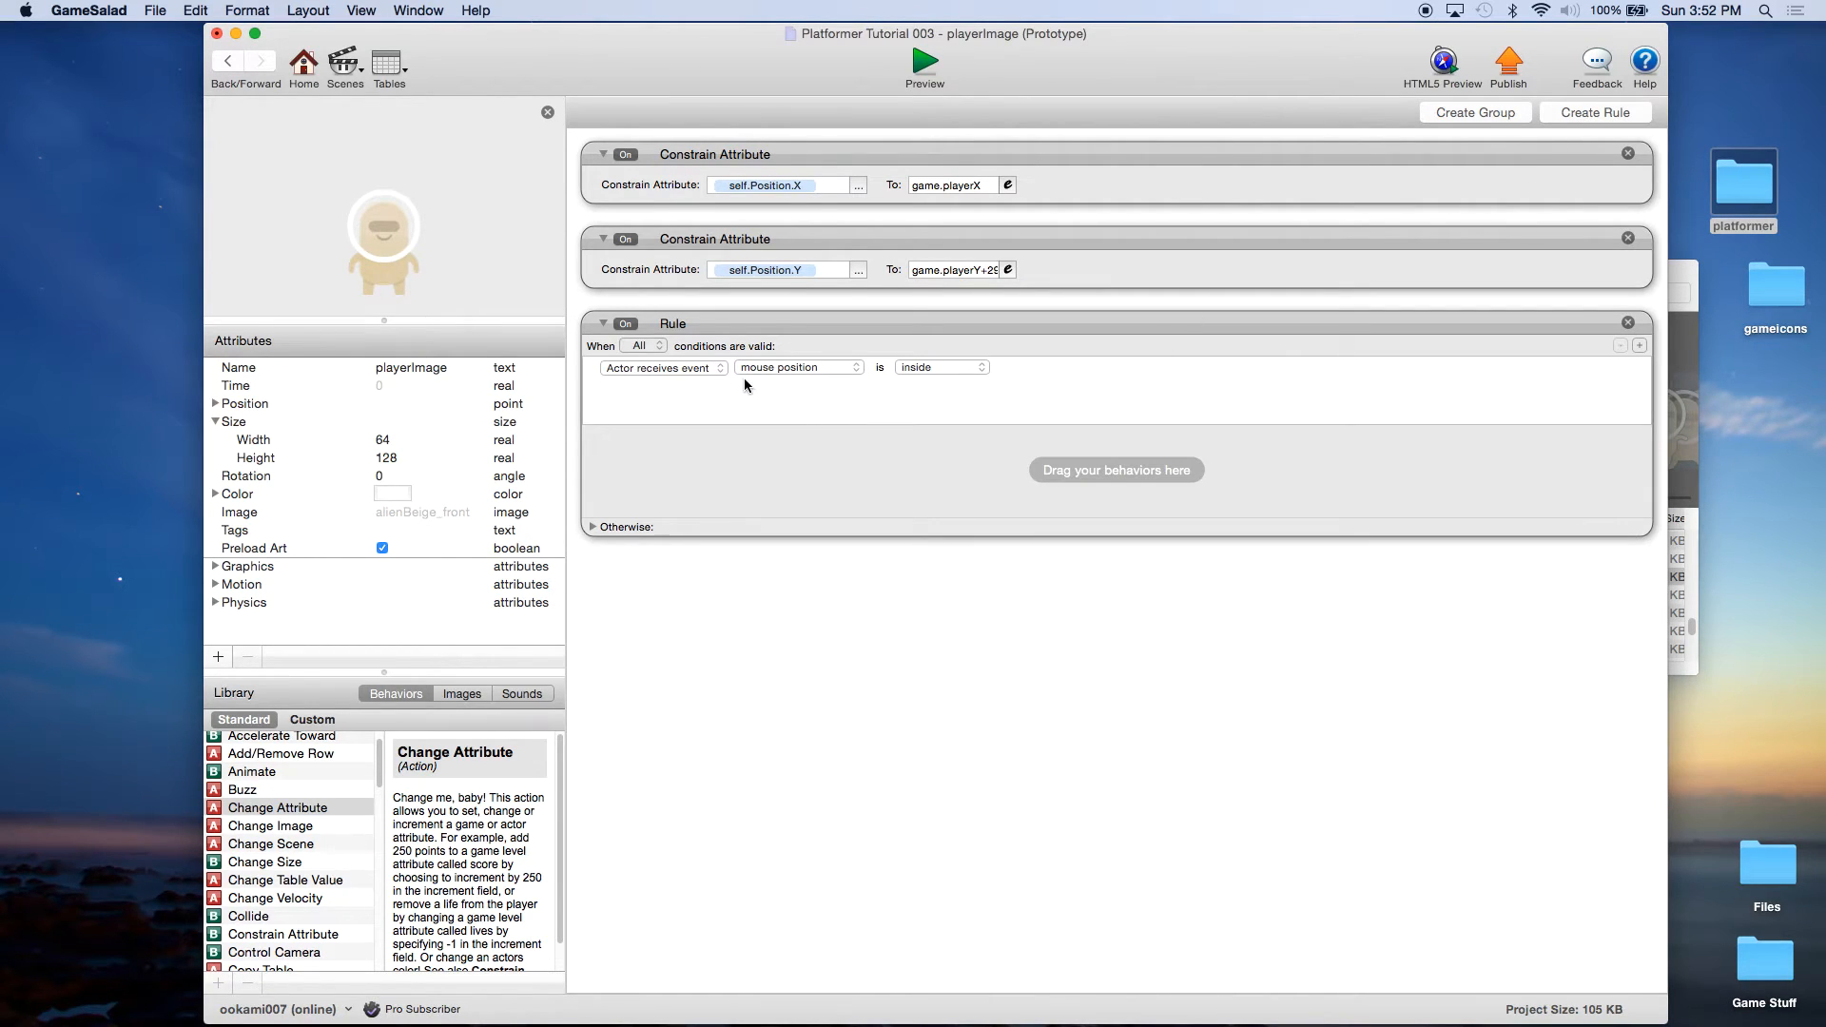
left_click(687, 371)
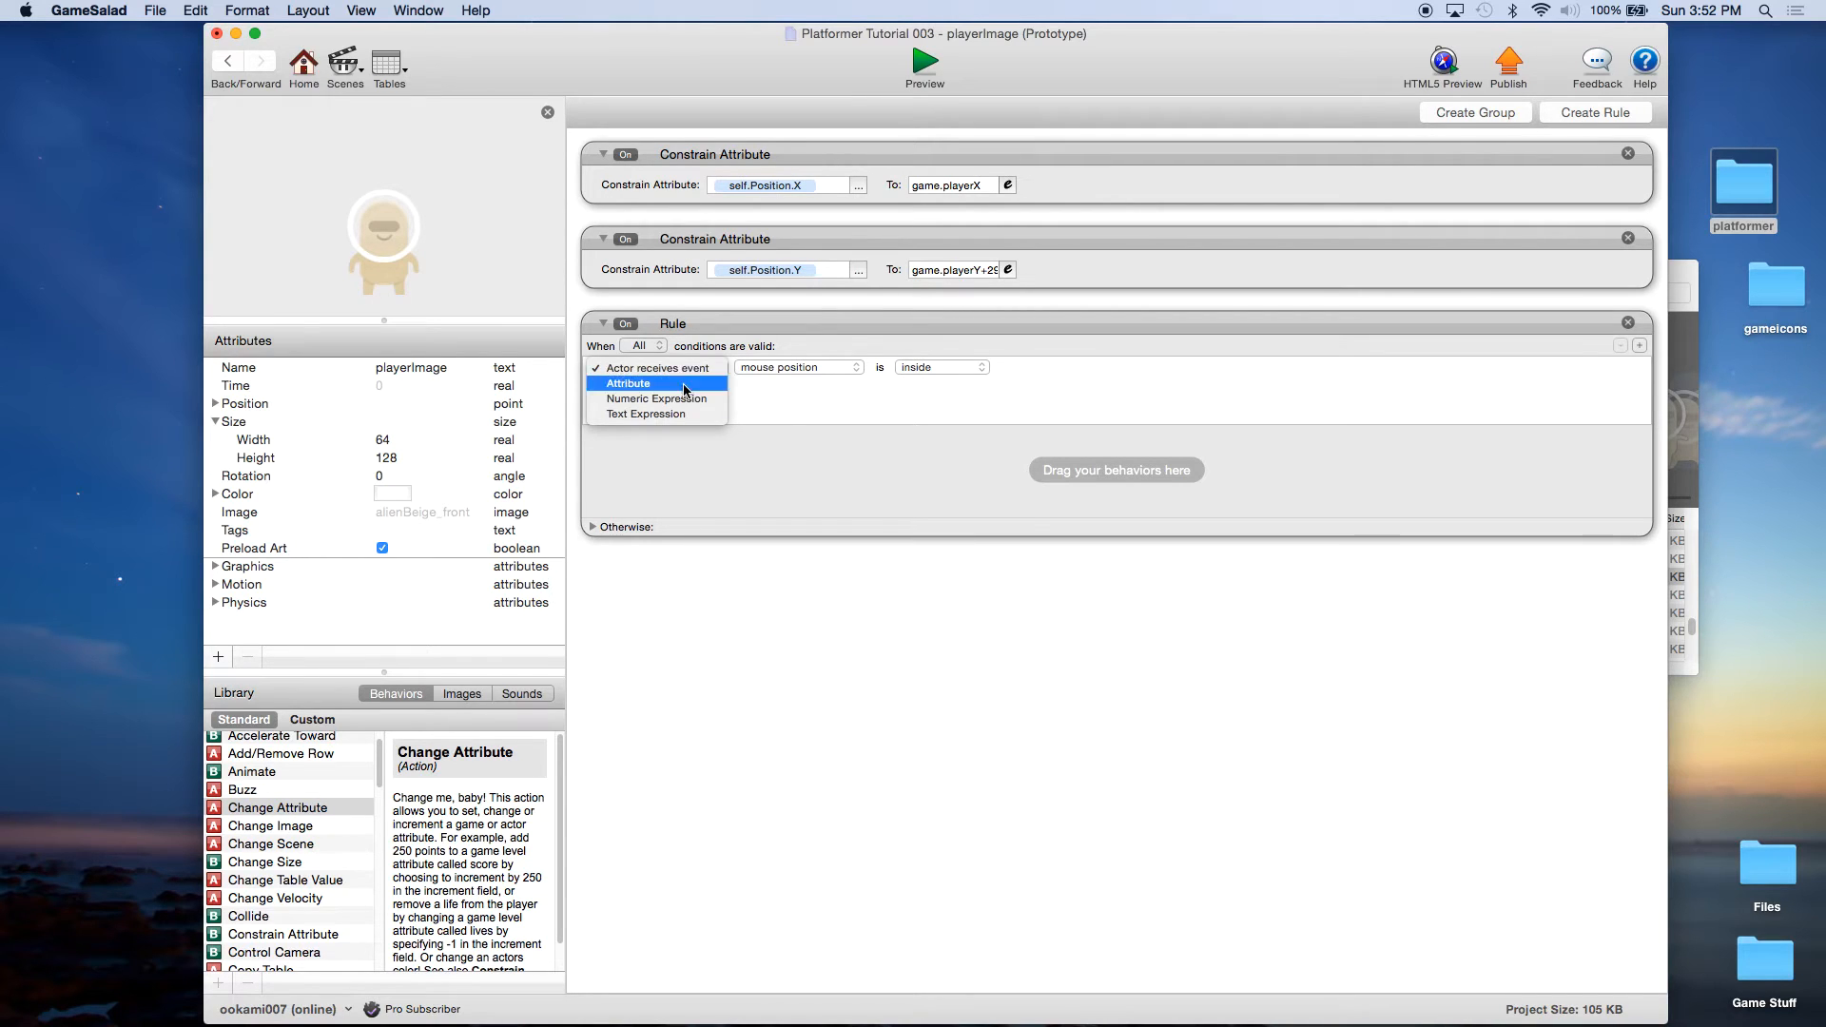
left_click(683, 384)
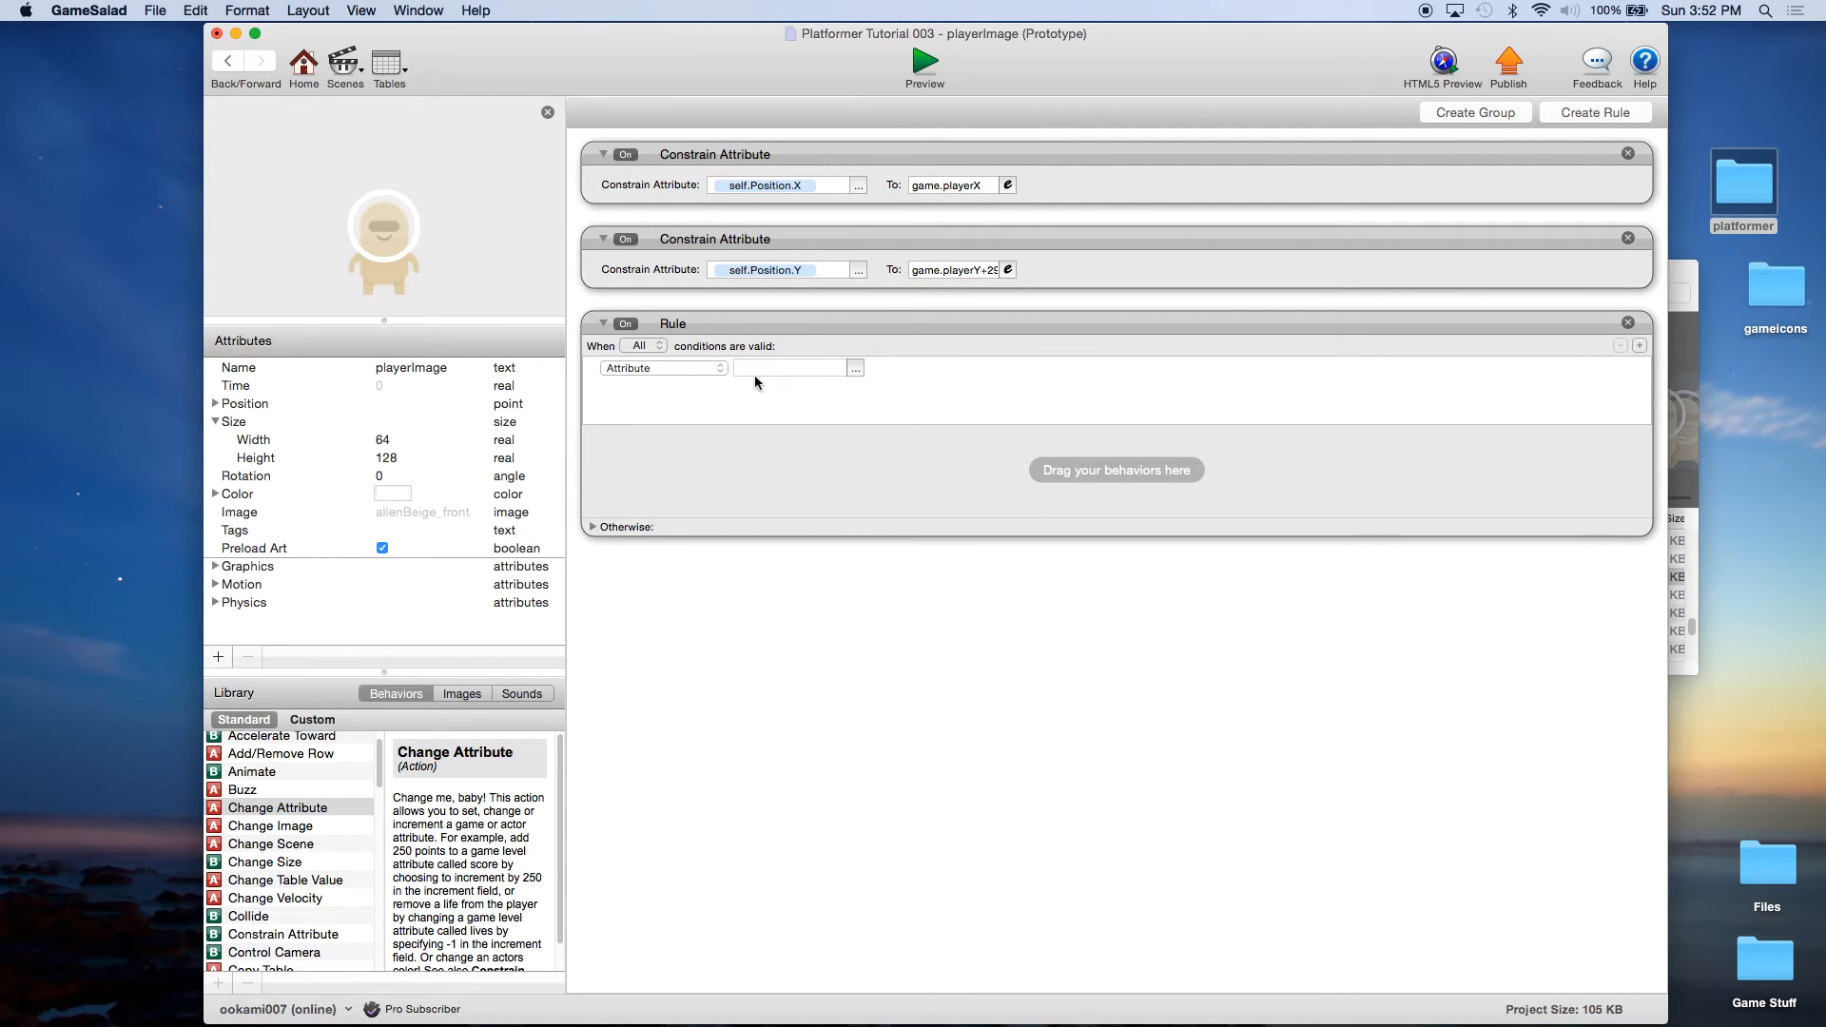
left_click(856, 369)
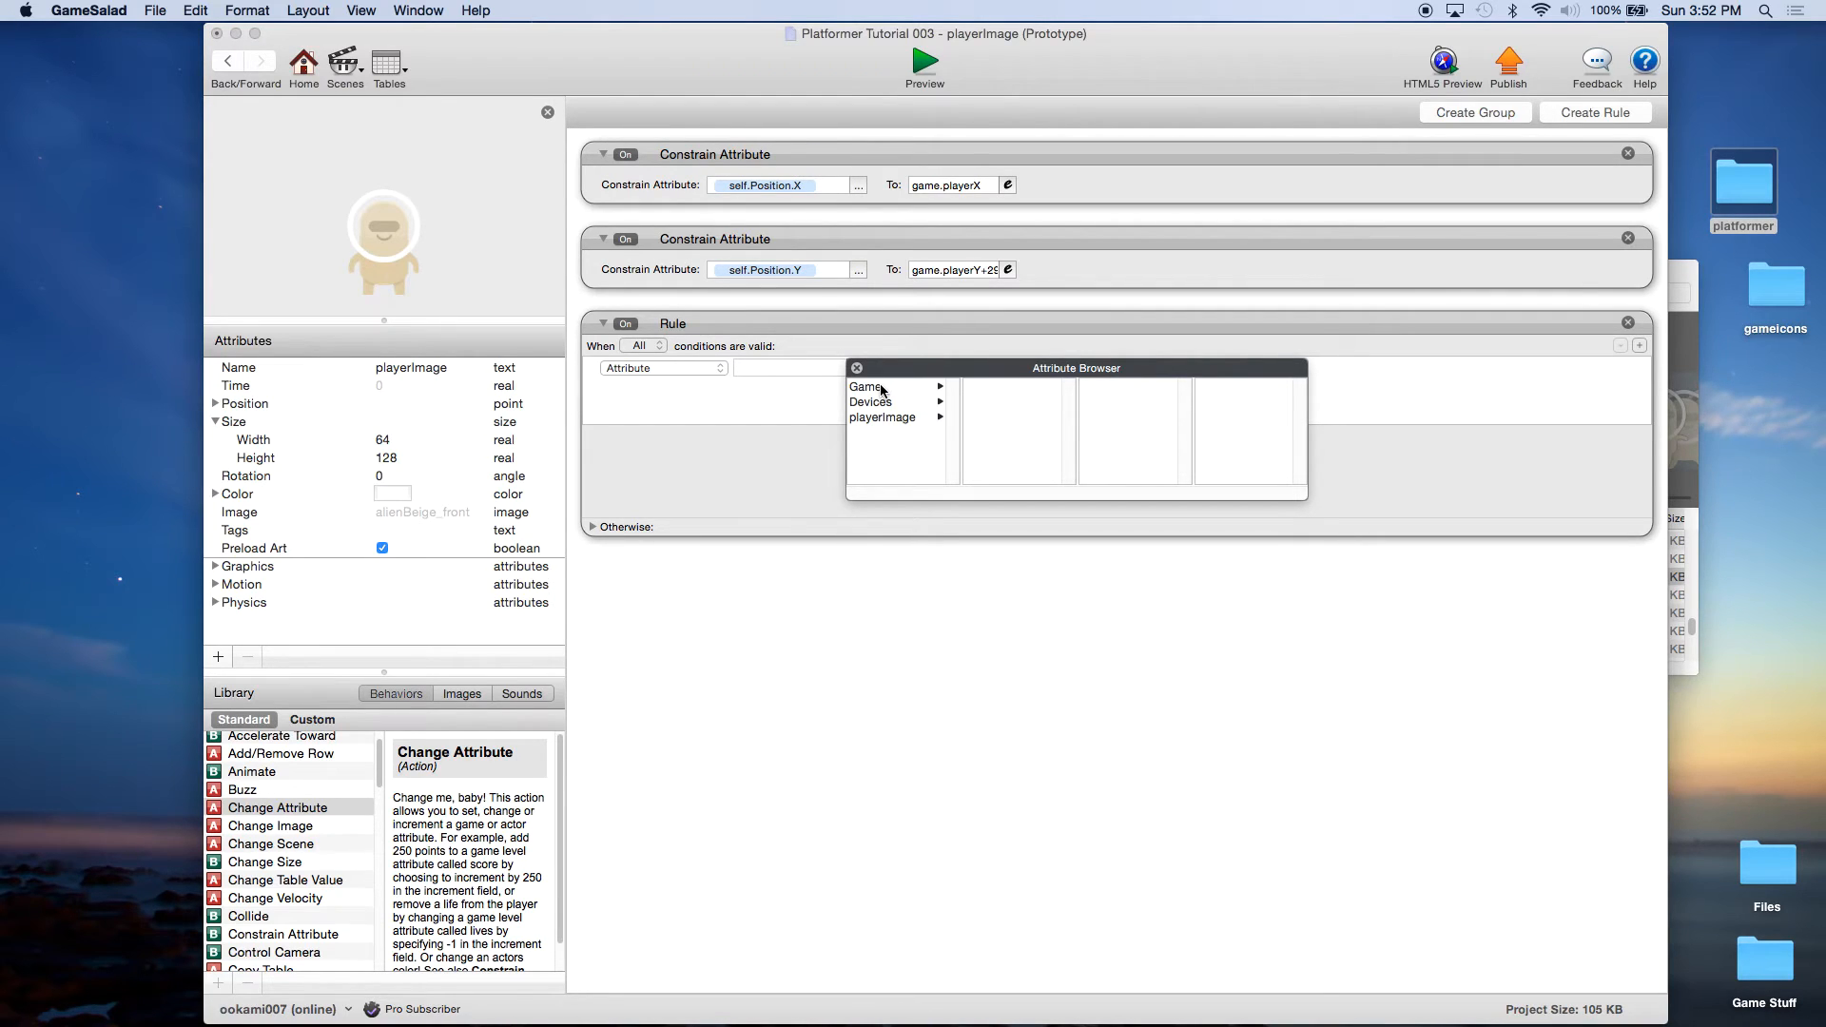
left_click(882, 388)
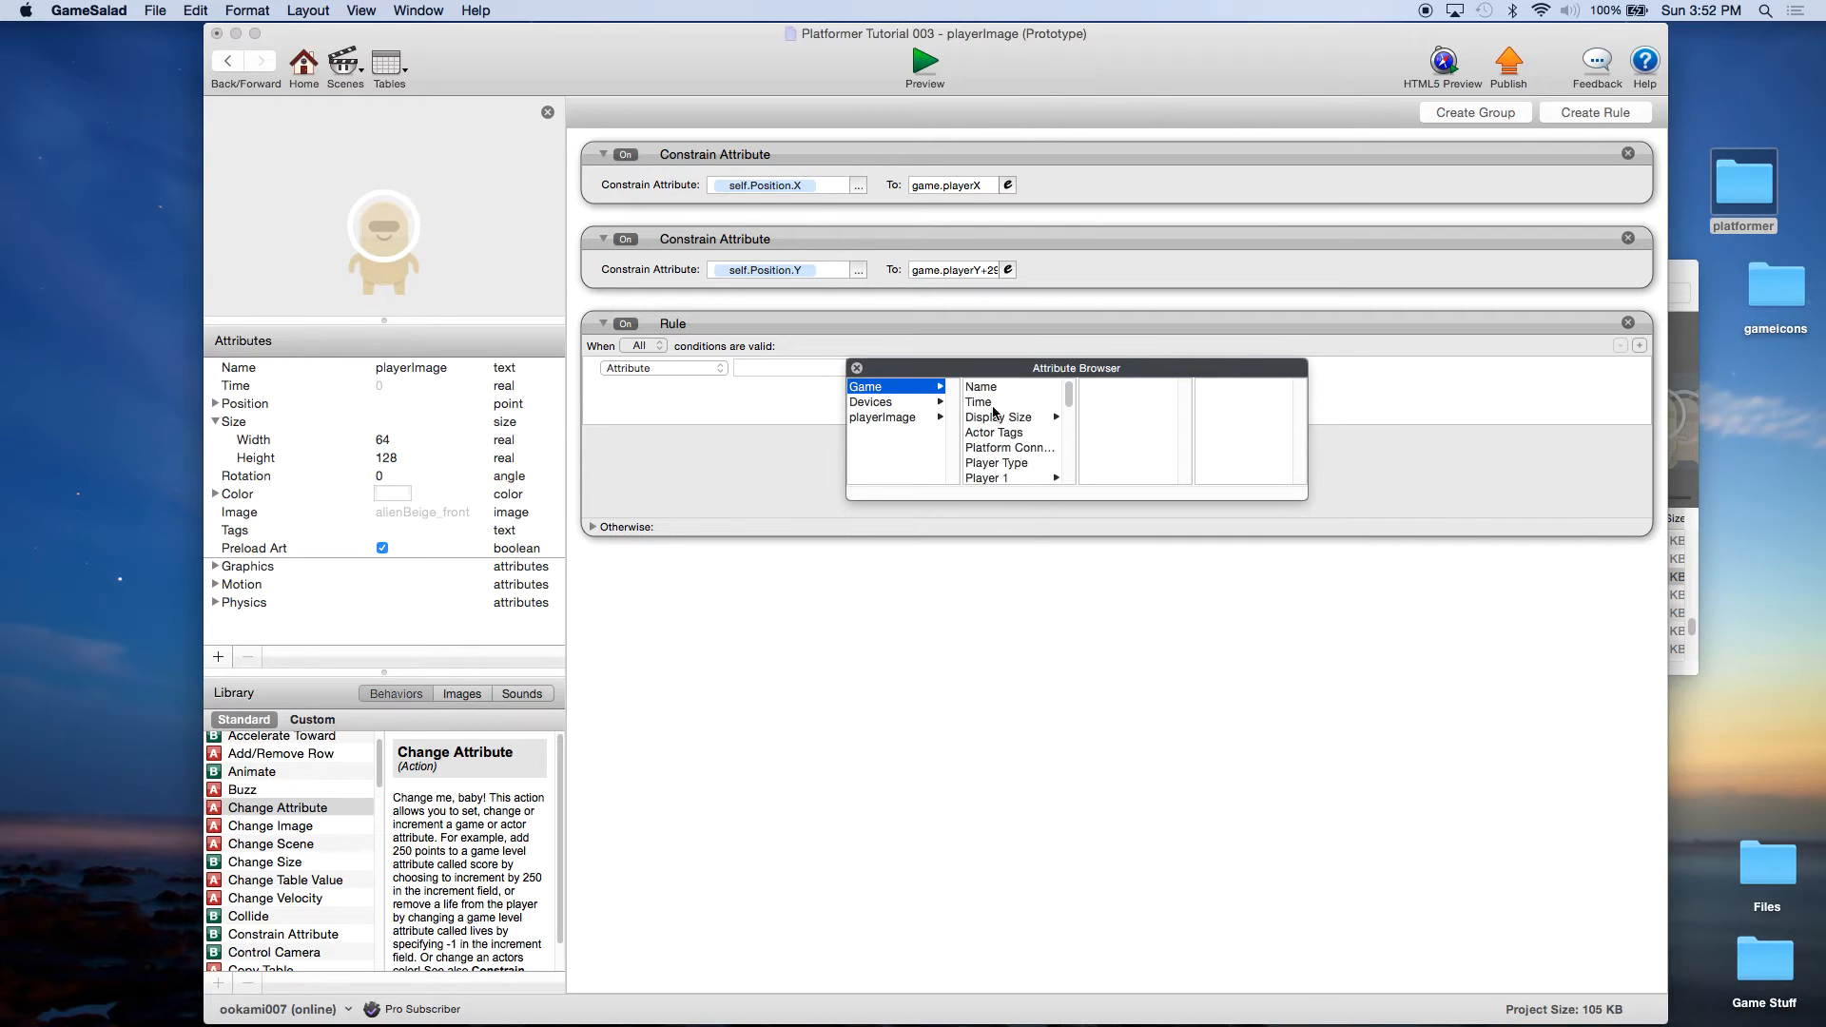
left_click(1069, 424)
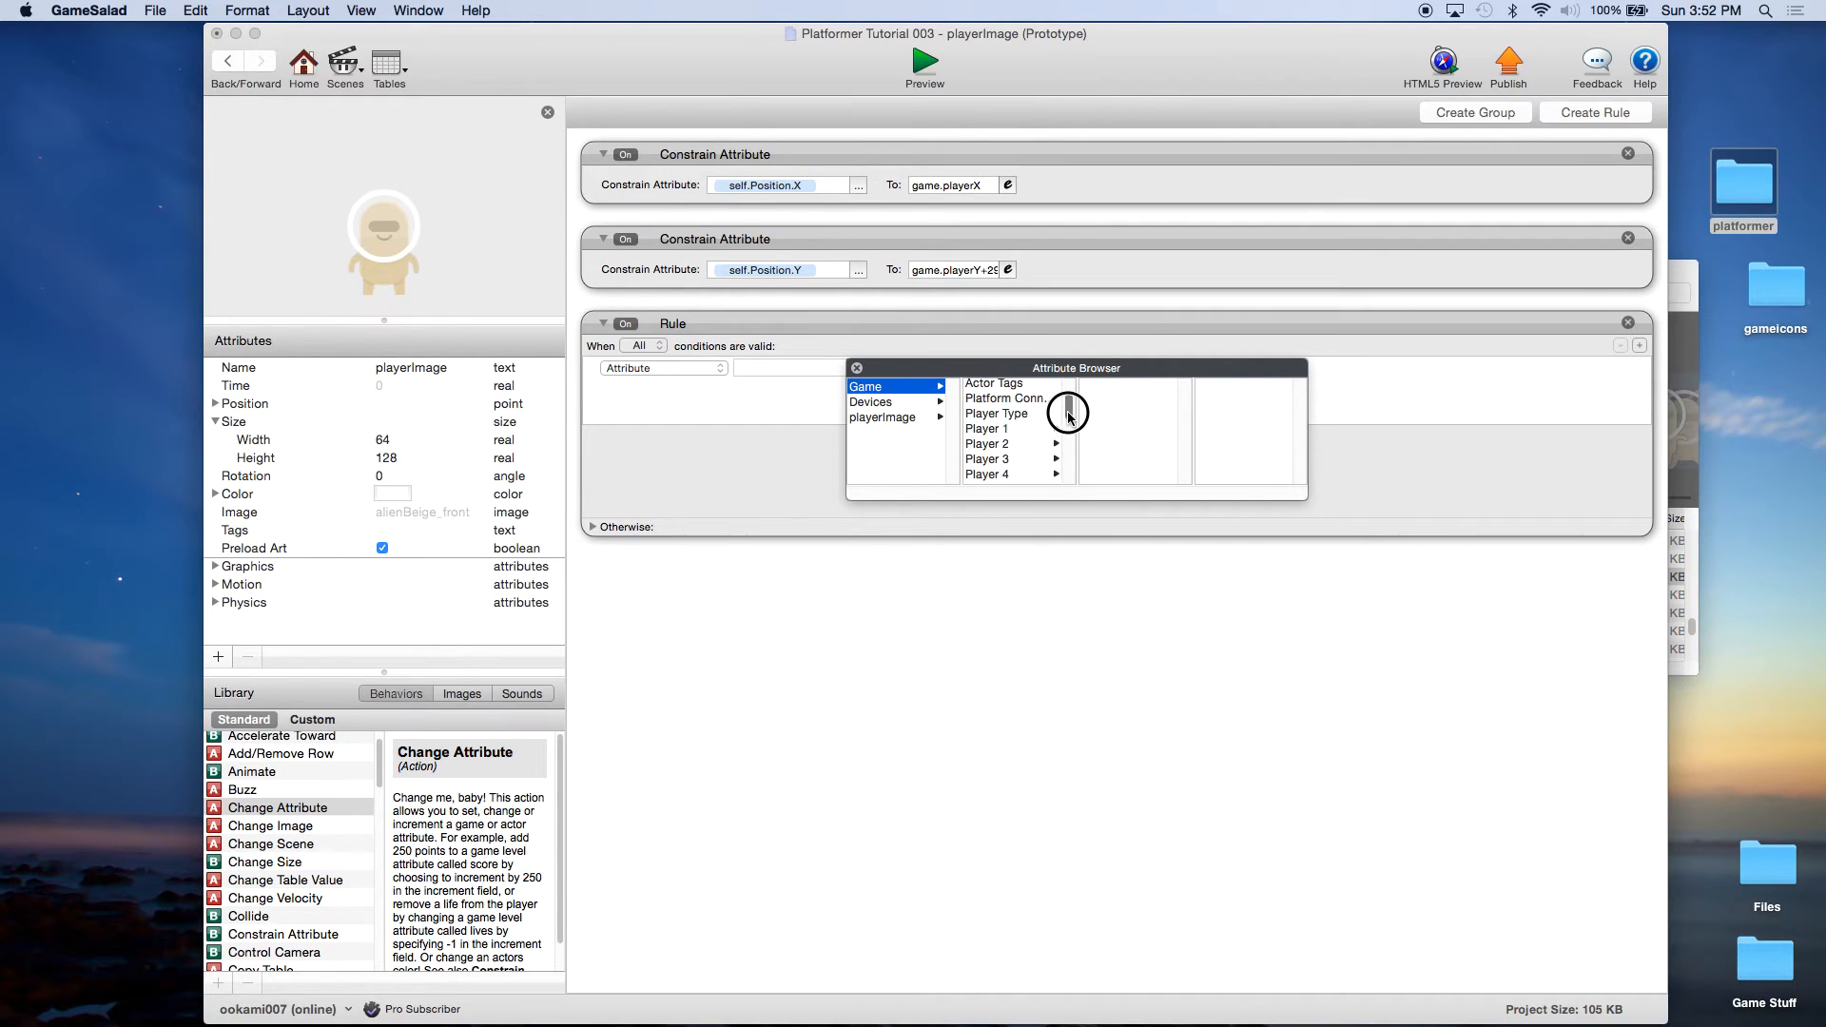
left_click_drag(1069, 423, 1069, 466)
double_click(1030, 455)
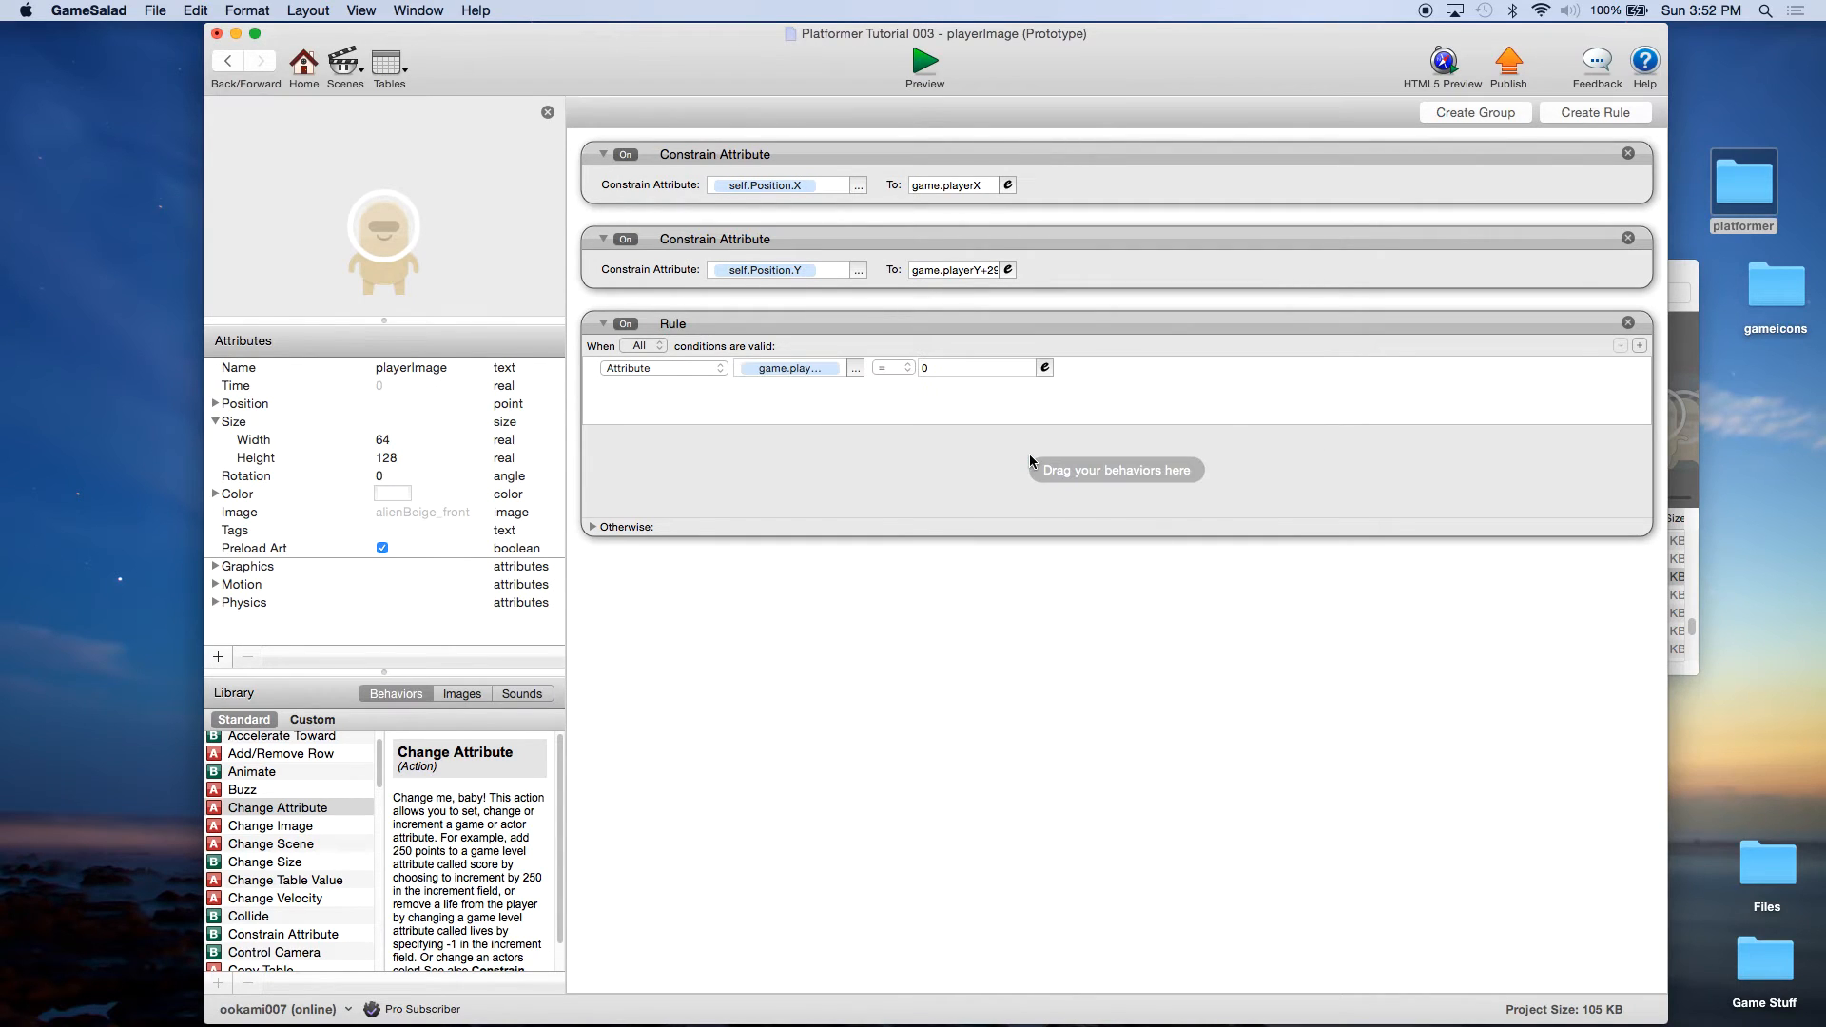
Set the new rule's condition so that the direction attribute equals 1.
left_click(930, 368)
type("2")
left_click(937, 369)
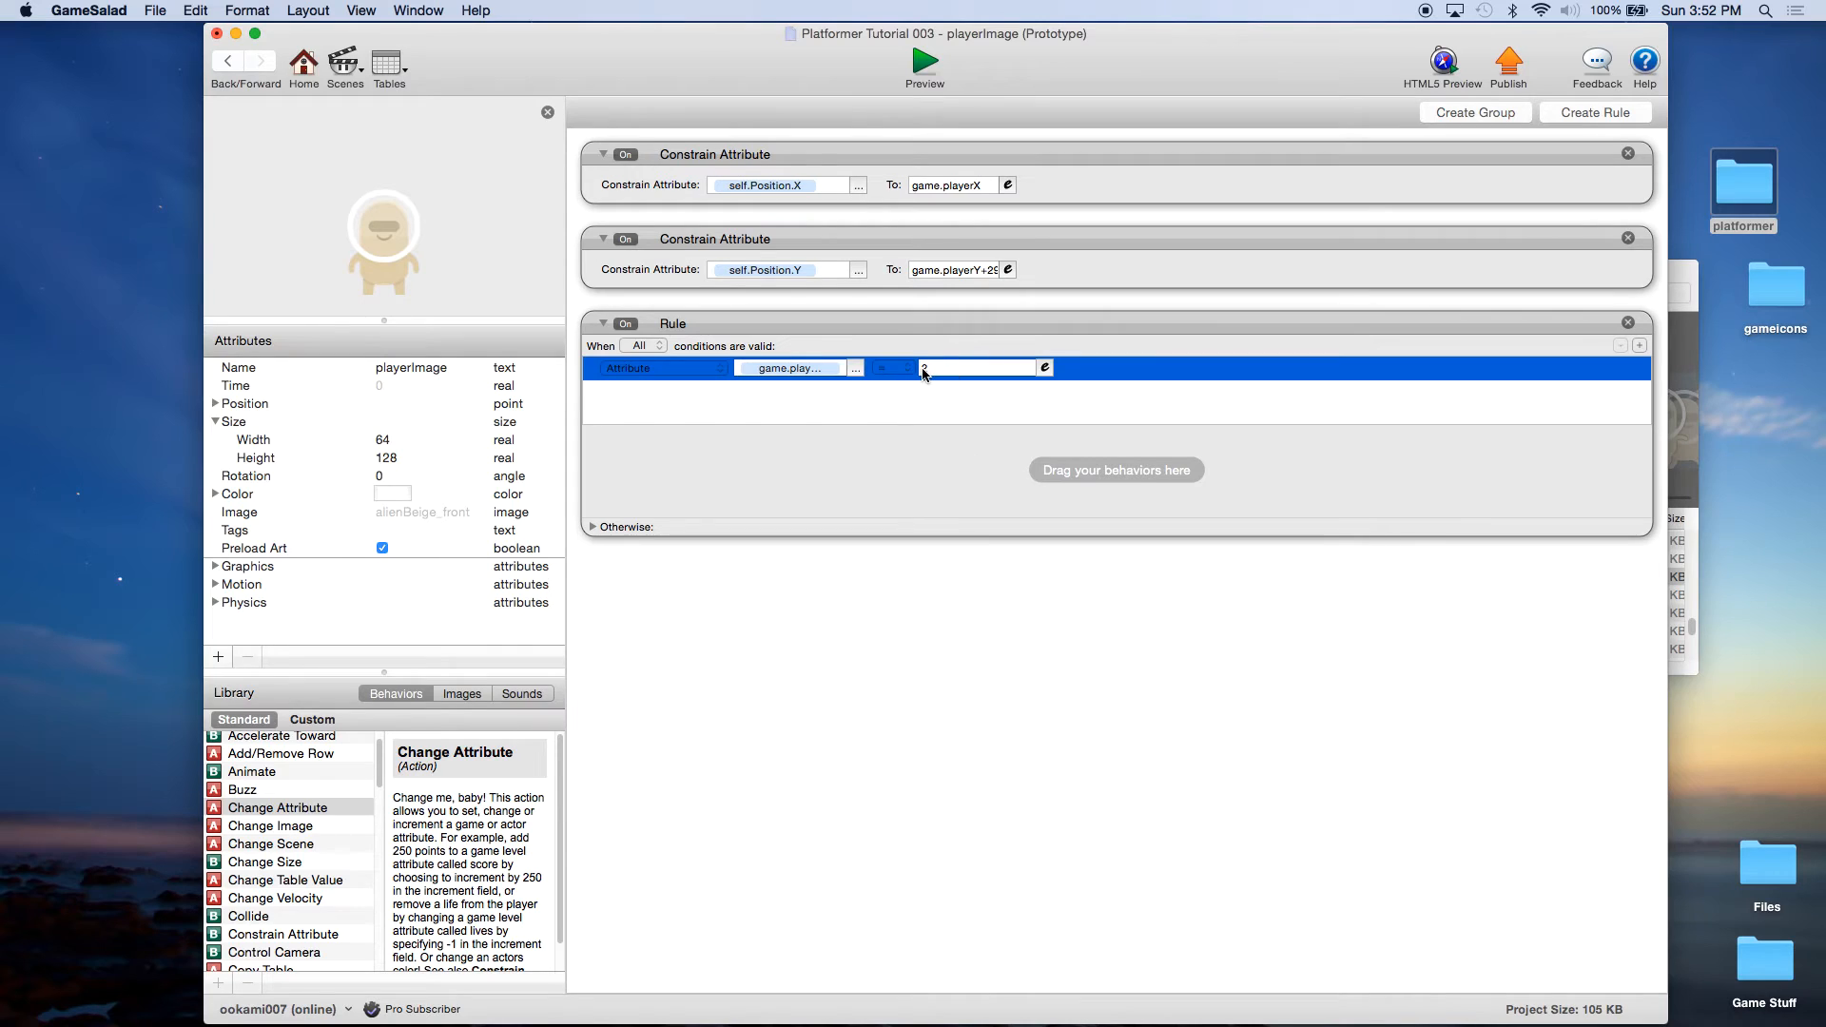
left_click(926, 370)
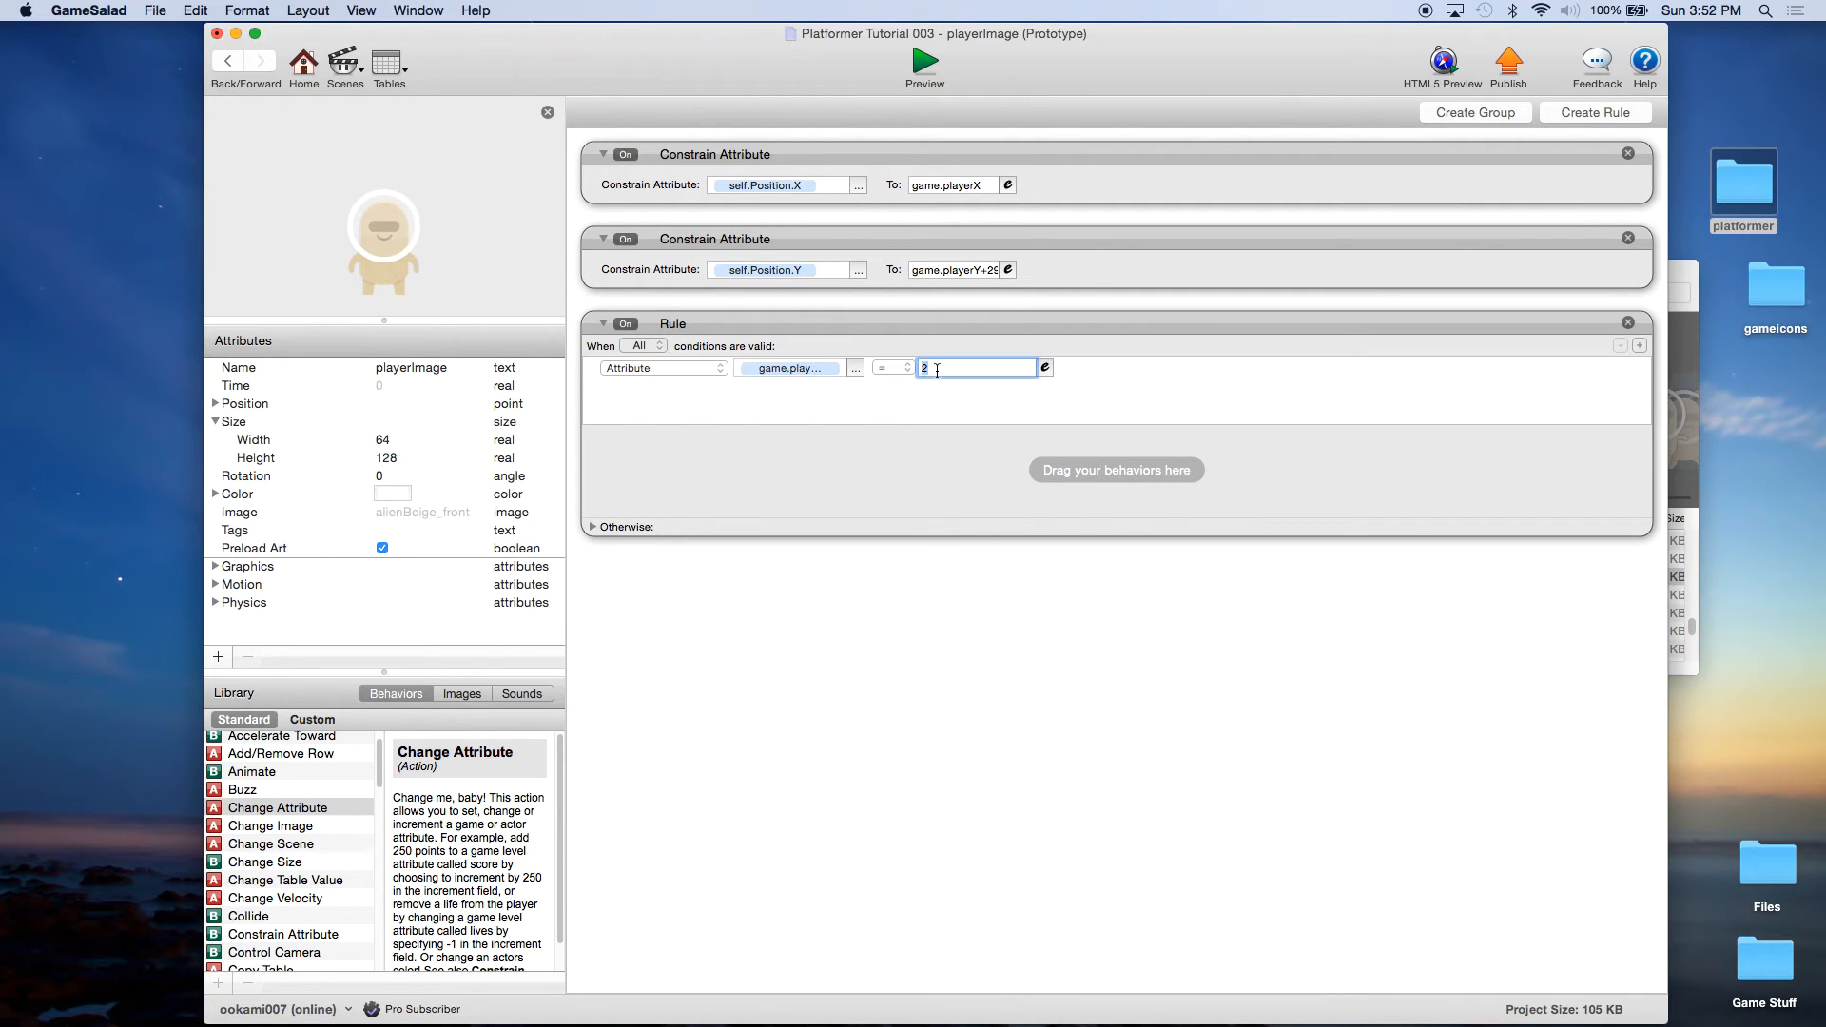
left_click(949, 450)
Expand the rule's Otherwise section and add a Change Image behavior to its main conditions-met section.
left_click(592, 526)
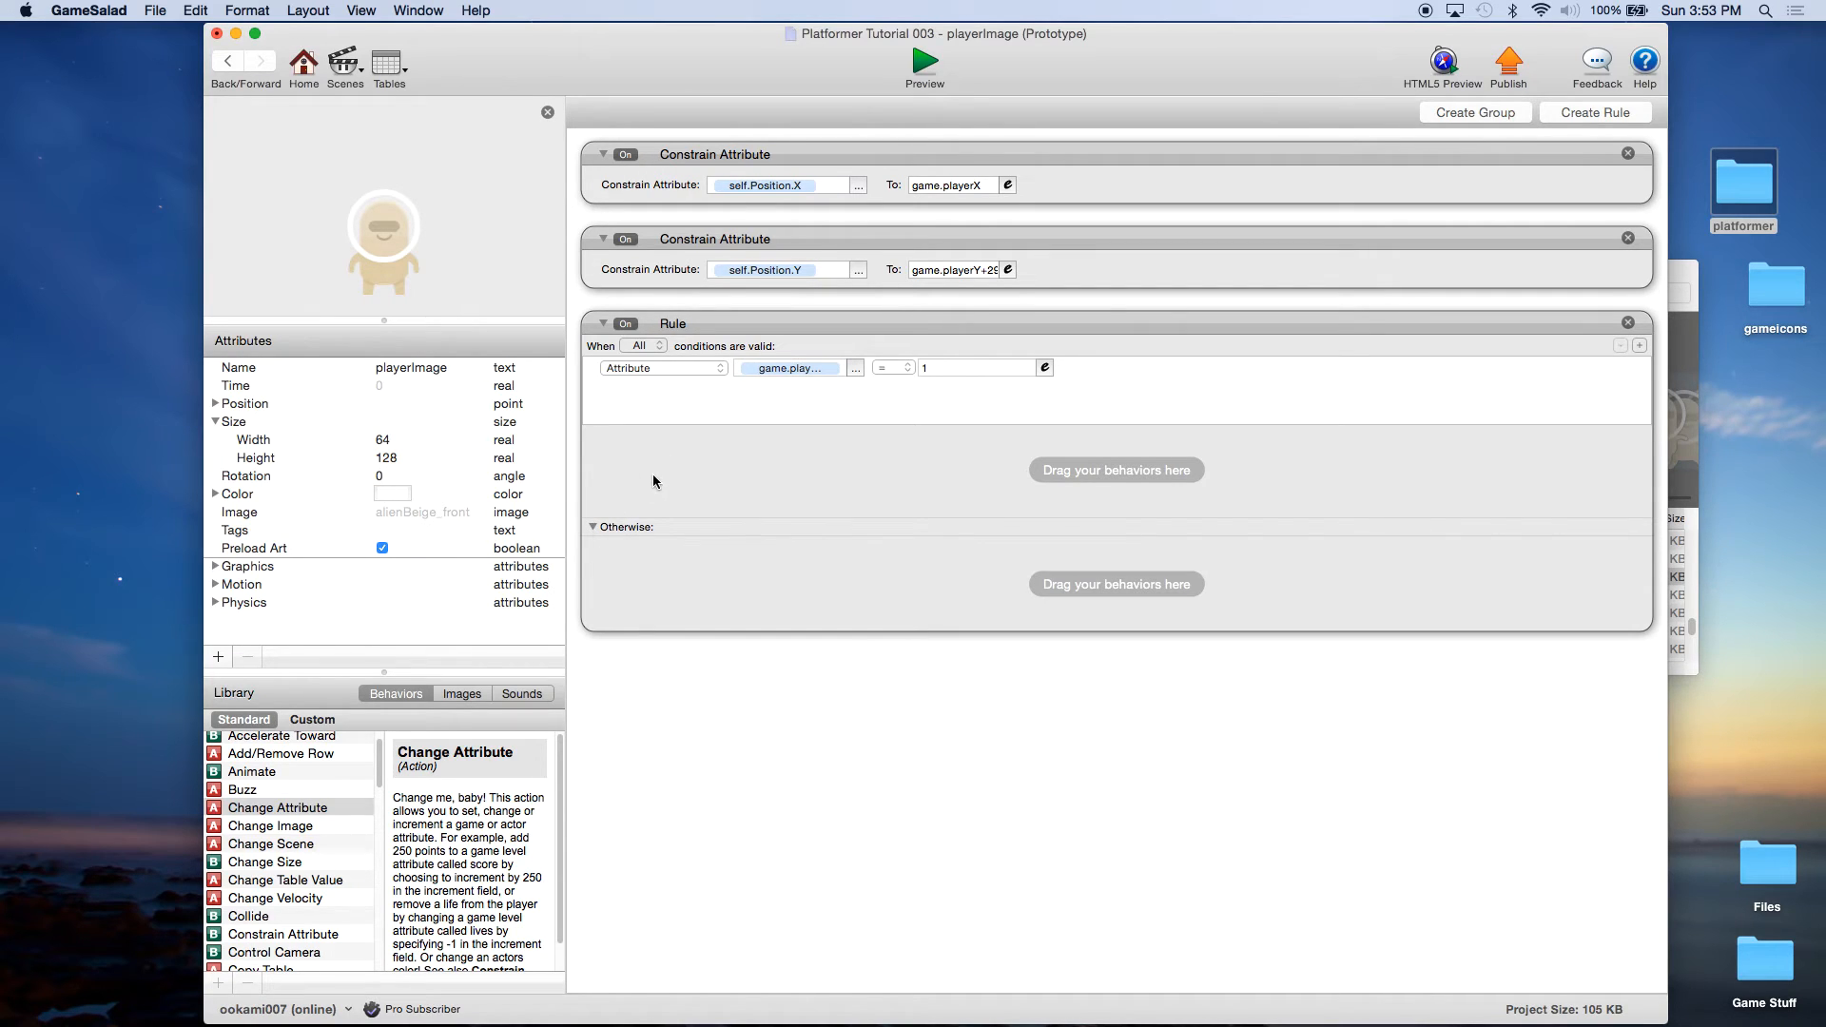
left_click(296, 824)
left_click_drag(296, 827, 741, 479)
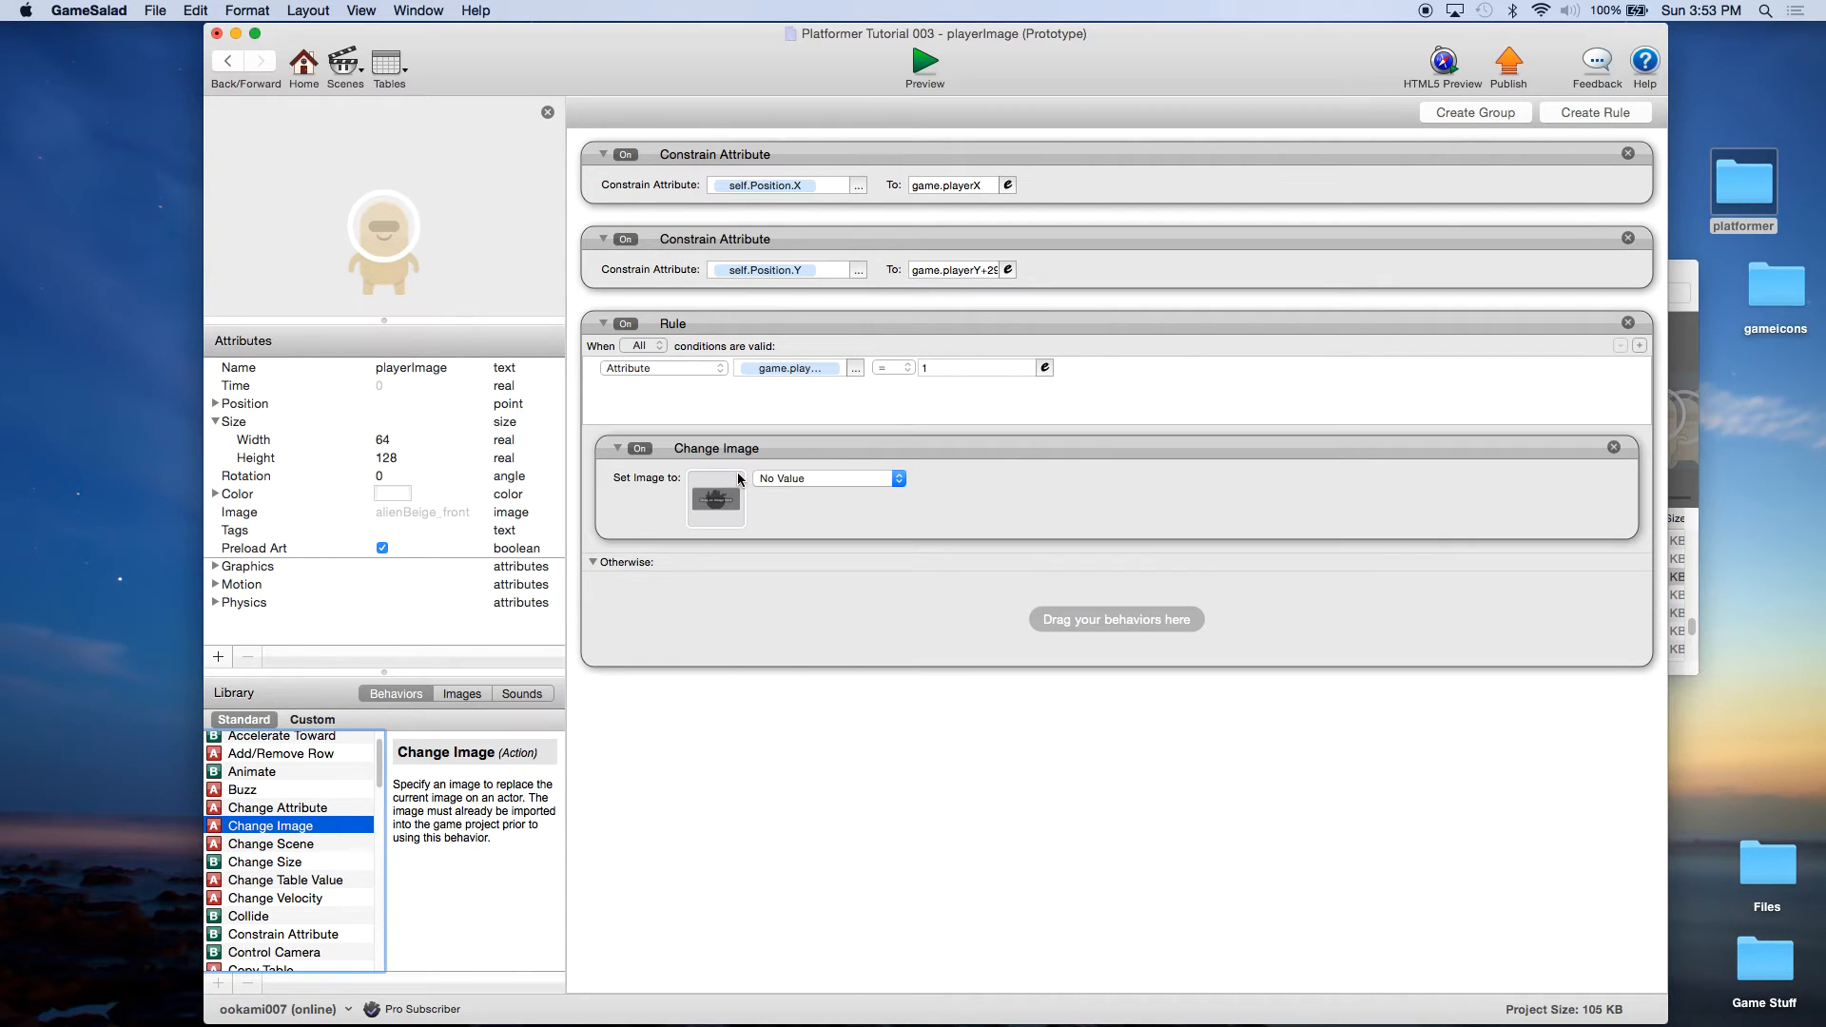
Import alienBeige_walk1.png from the platformer folder as the image of the rule's Change Image behavior.
double_click(1755, 200)
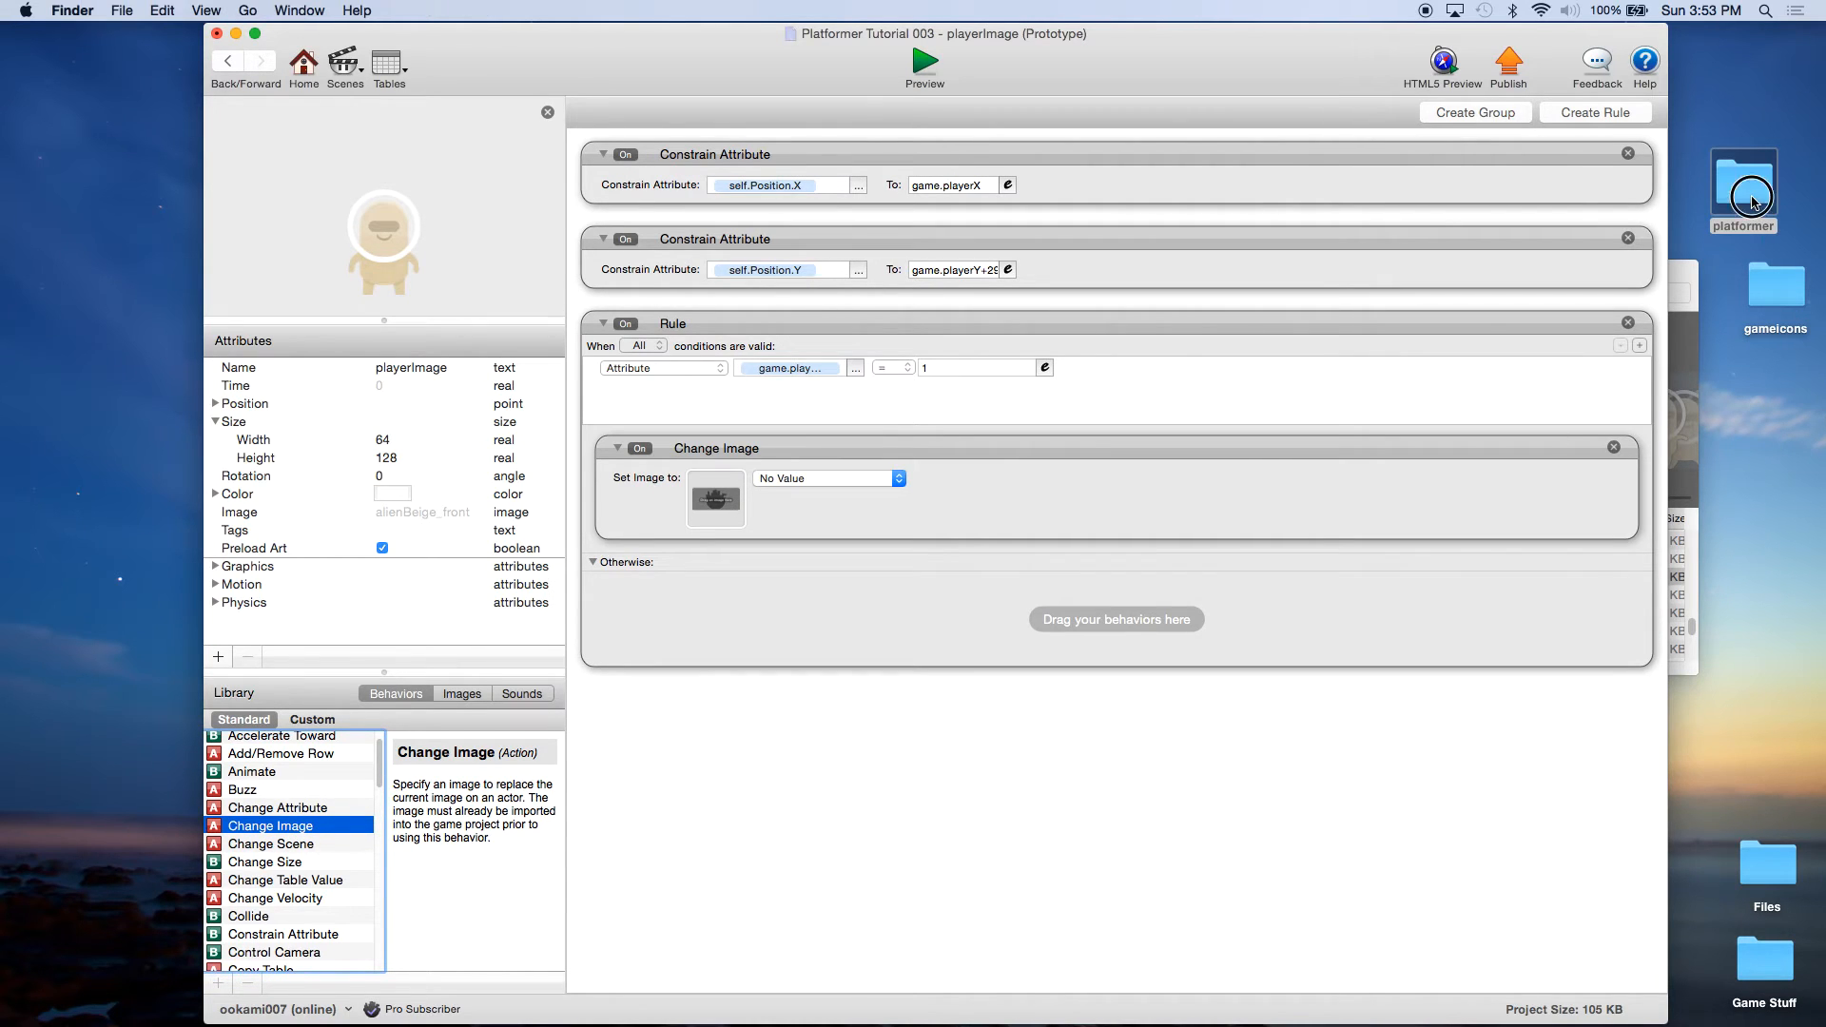
scroll(1351, 616, "down", 3)
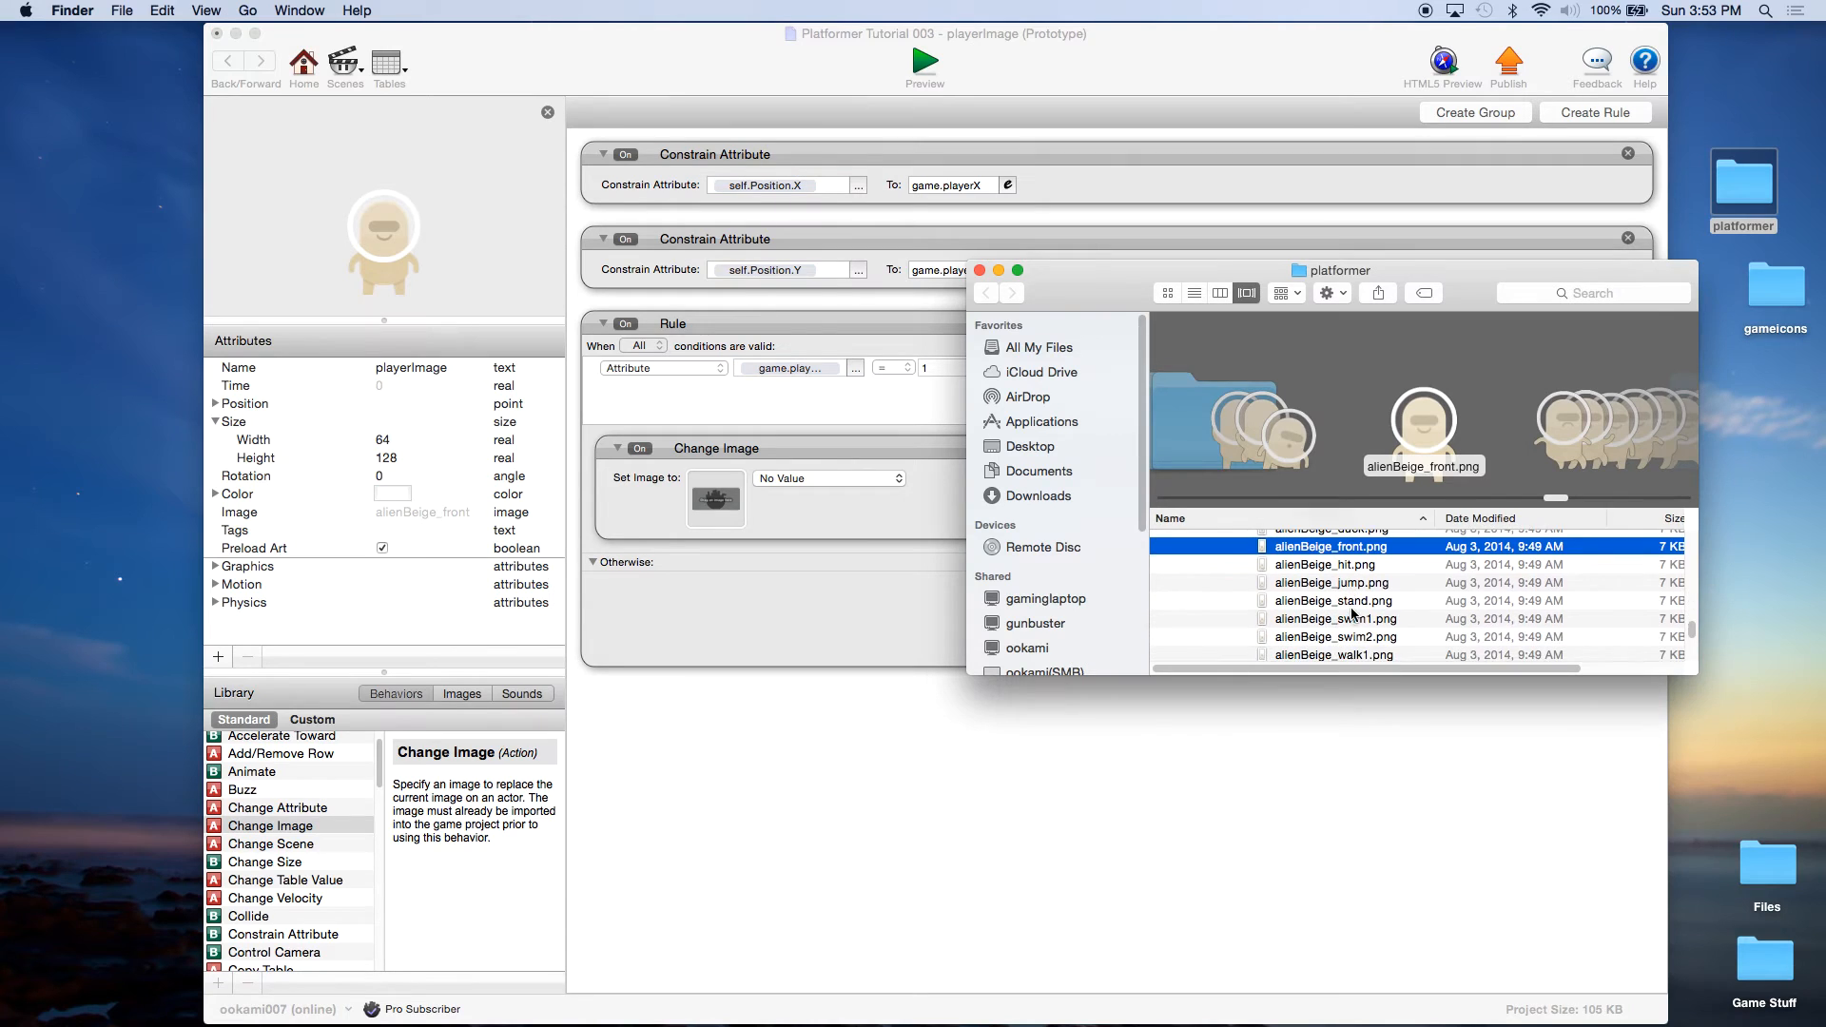
left_click(1351, 627)
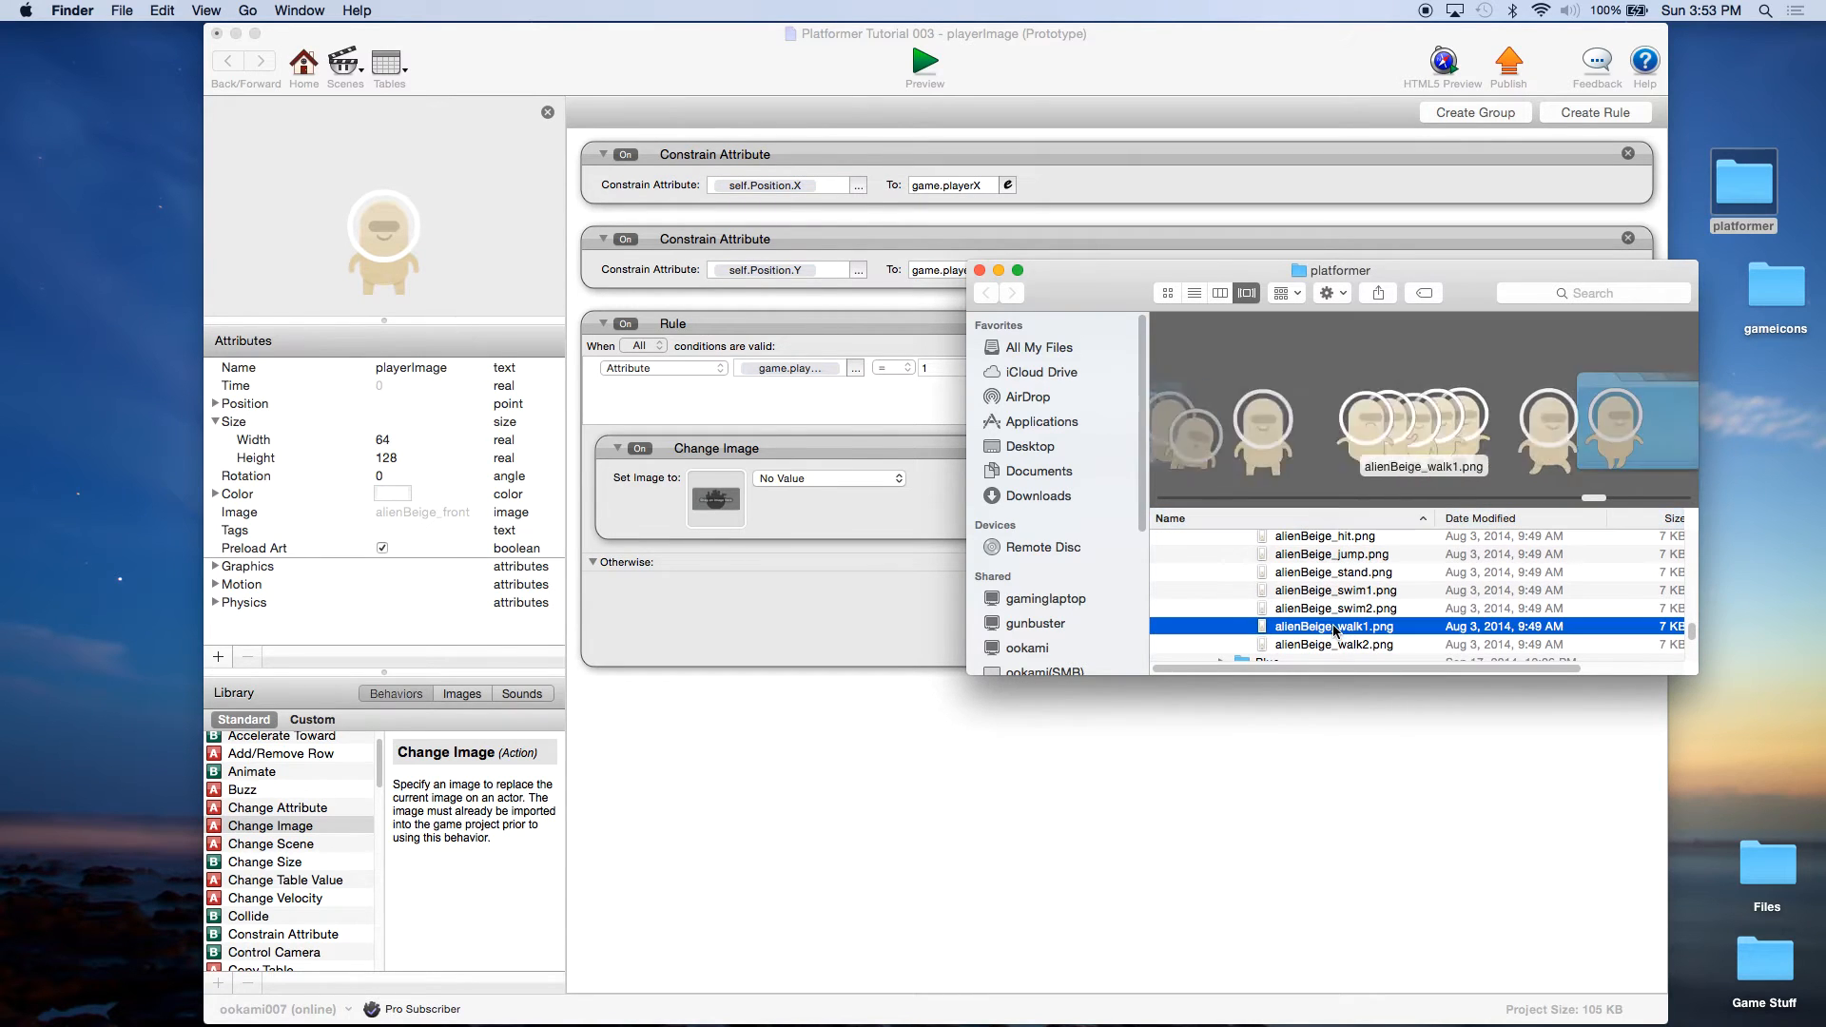
left_click_drag(1351, 627, 717, 502)
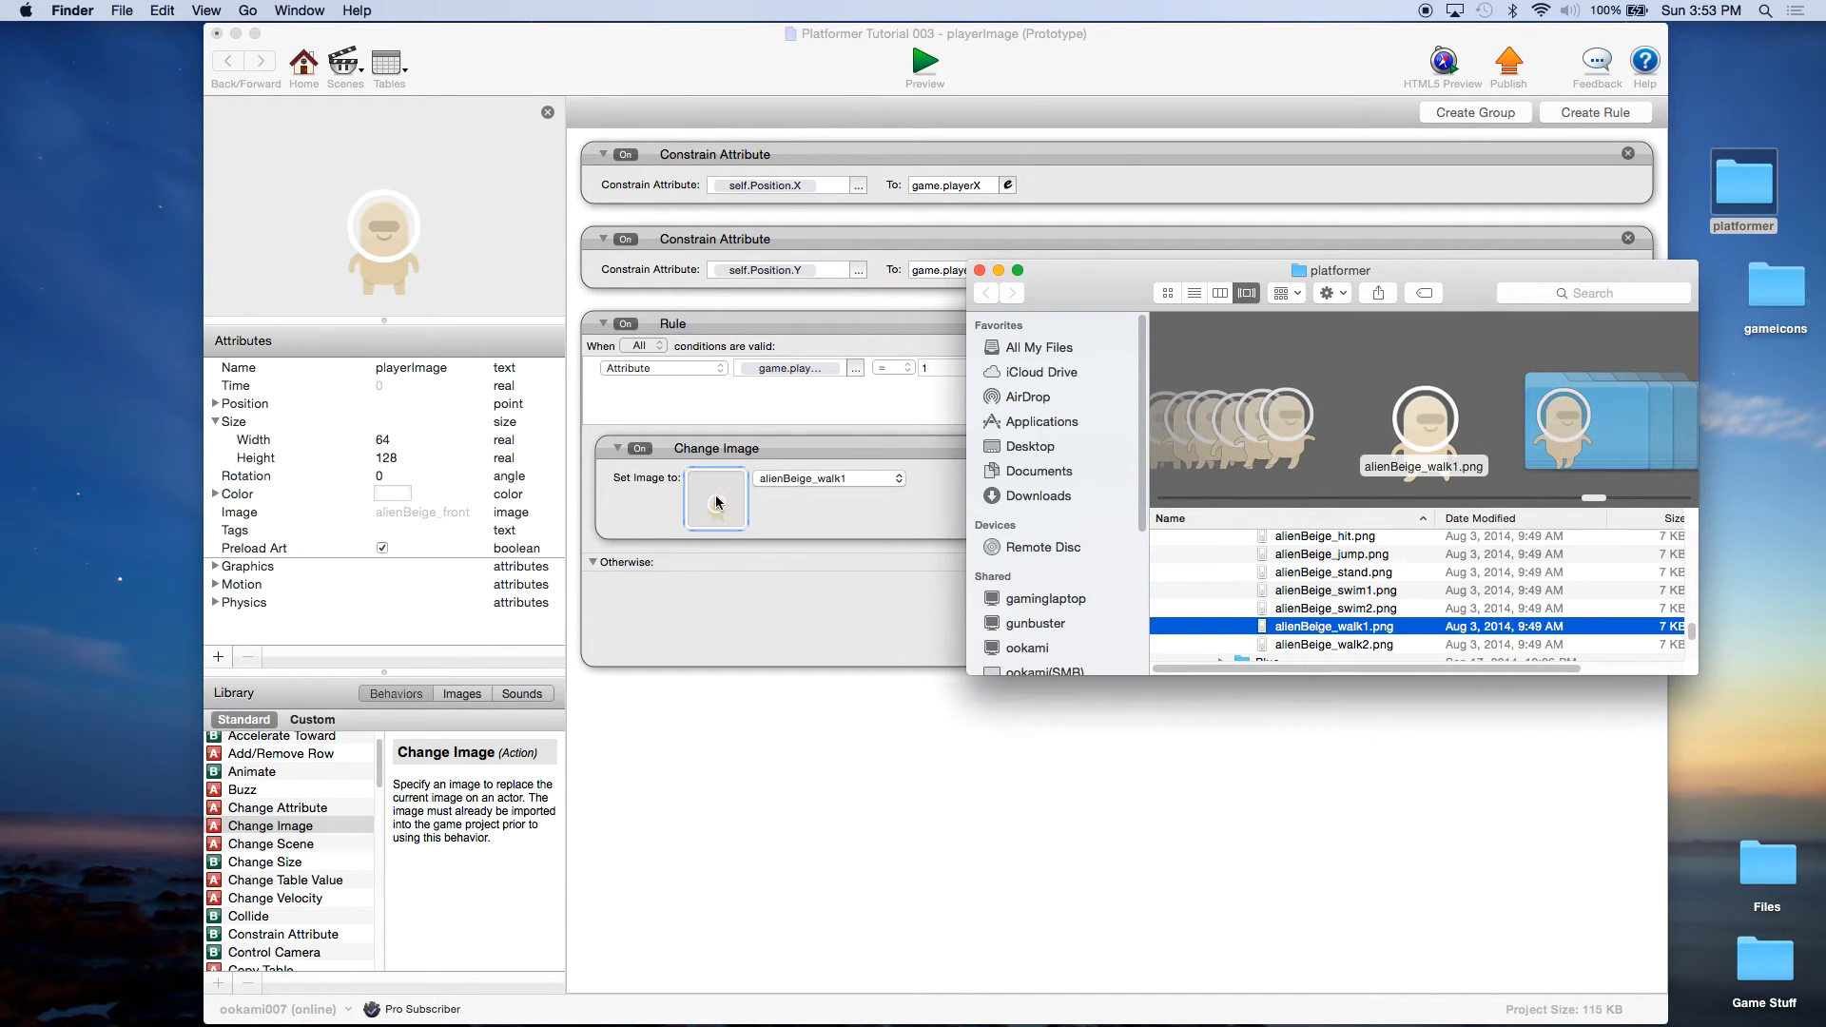
left_click(757, 500)
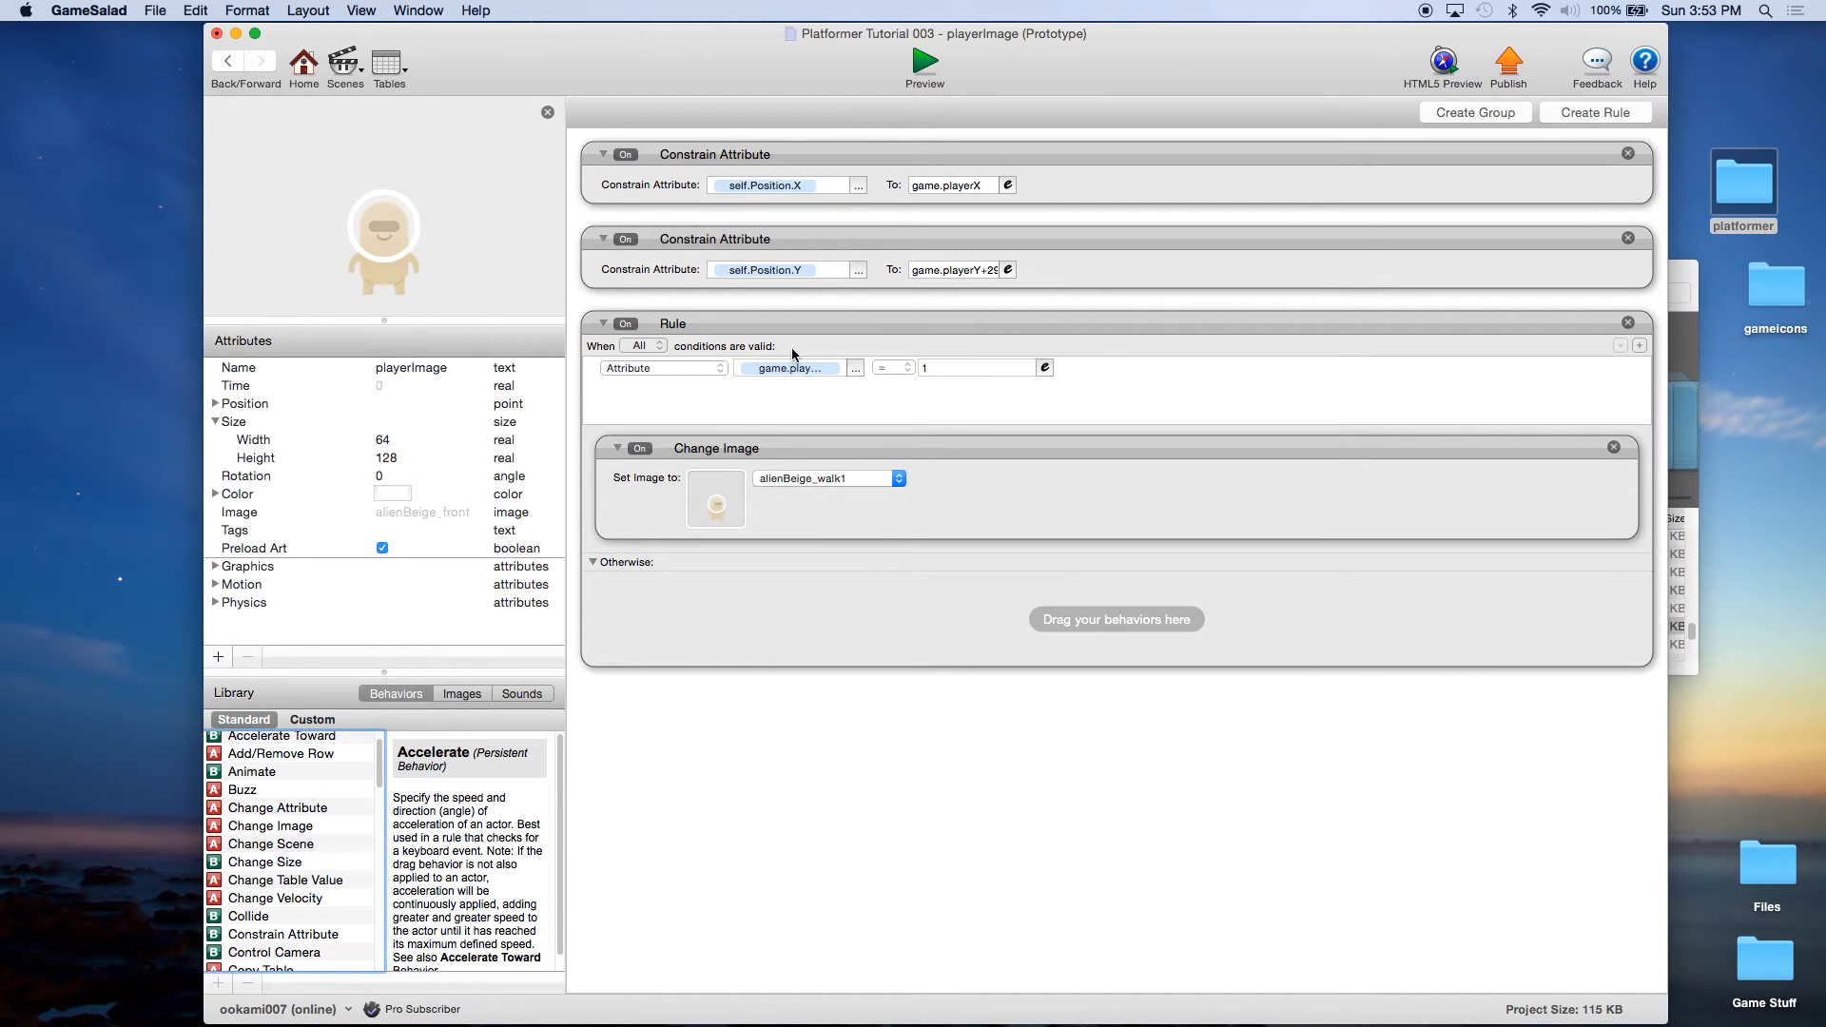
Rename the playerImage direction rule to Face Left.
double_click(675, 325)
type("Face Left")
key("Return")
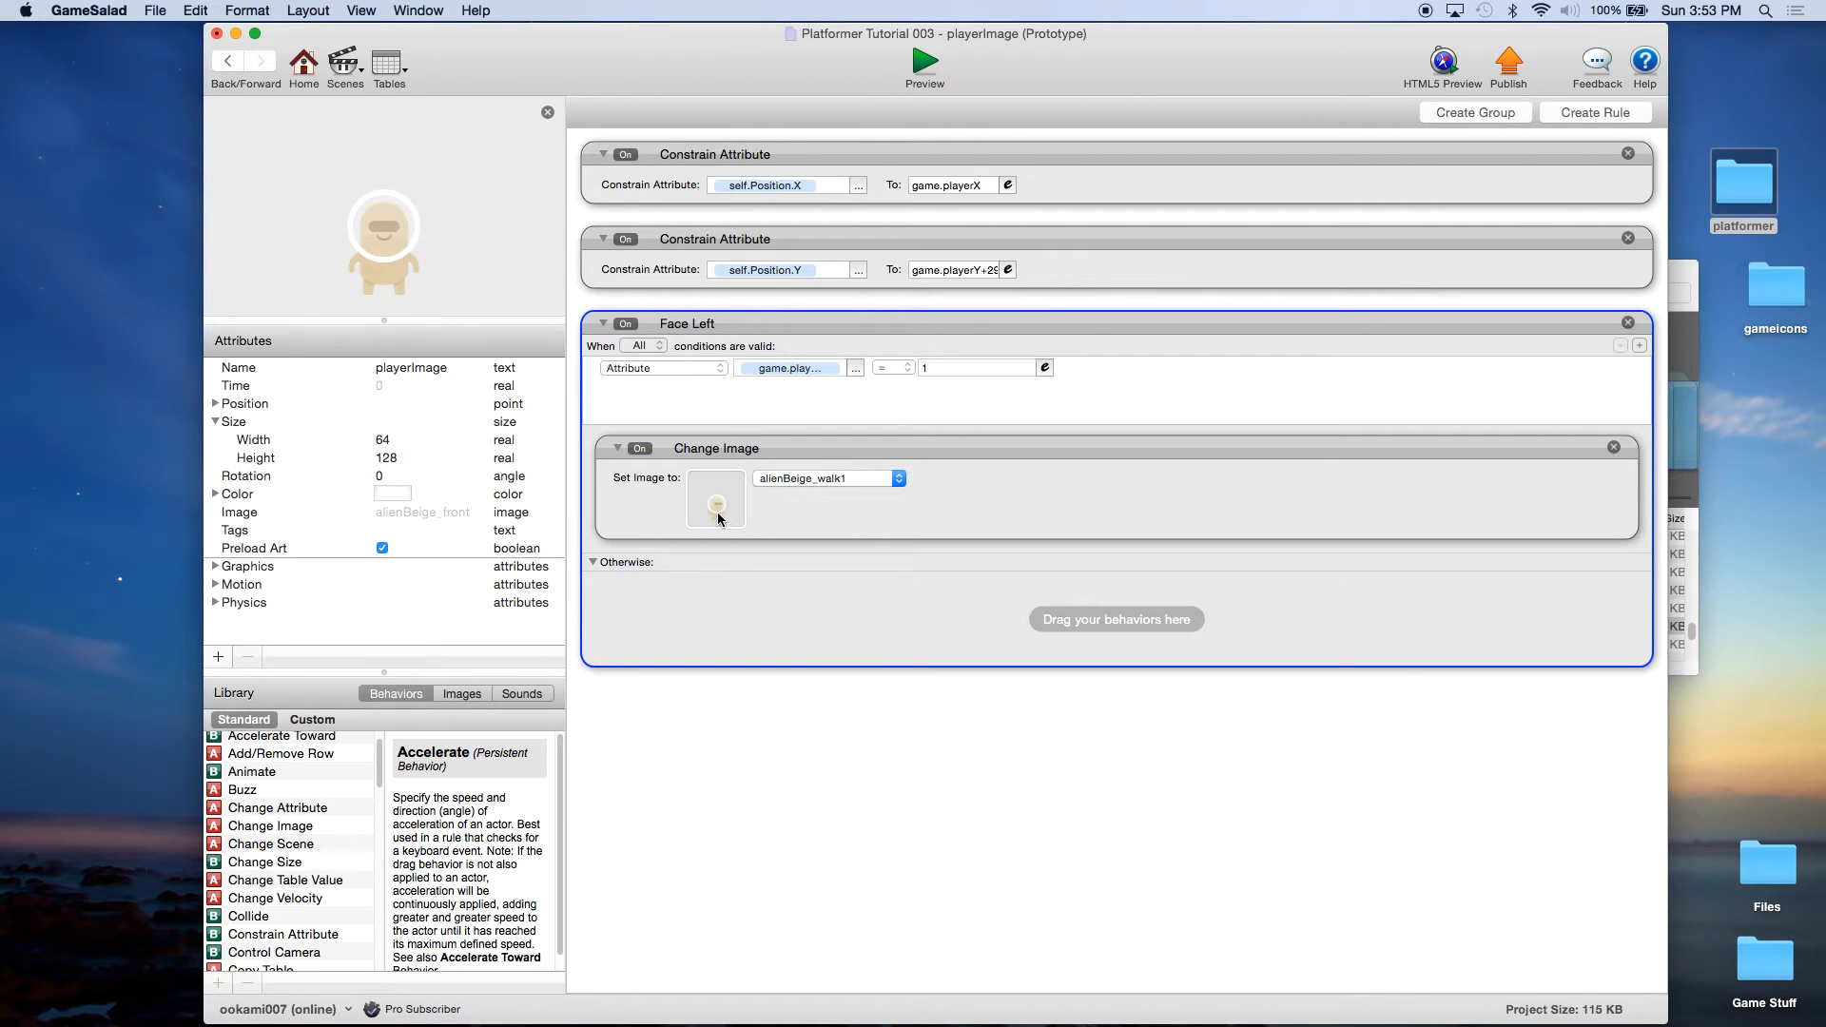
Replace the Change Image behavior in the Face Left rule with a Change Attribute behavior.
left_click(1613, 448)
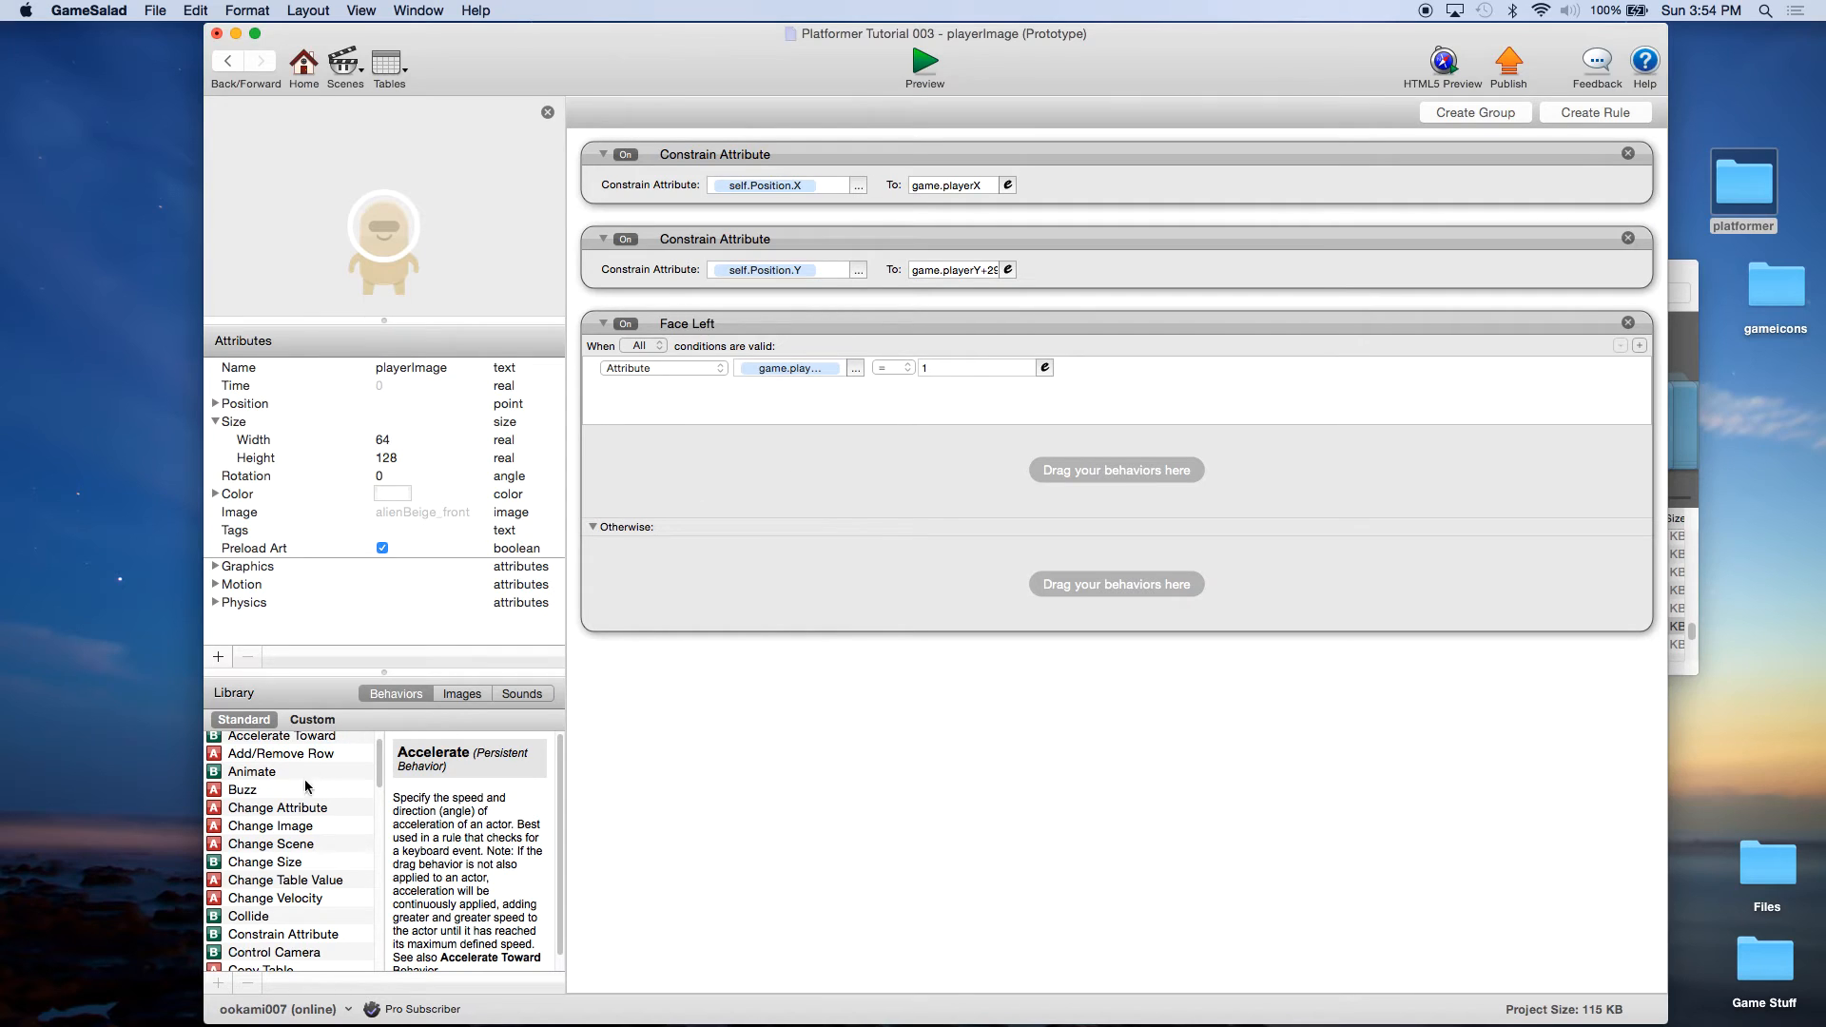
left_click(264, 810)
left_click_drag(264, 813, 746, 460)
Set the Face Left rule's Change Attribute behavior to change playerImage's Graphics Flip Horizontally attribute to true.
left_click(863, 479)
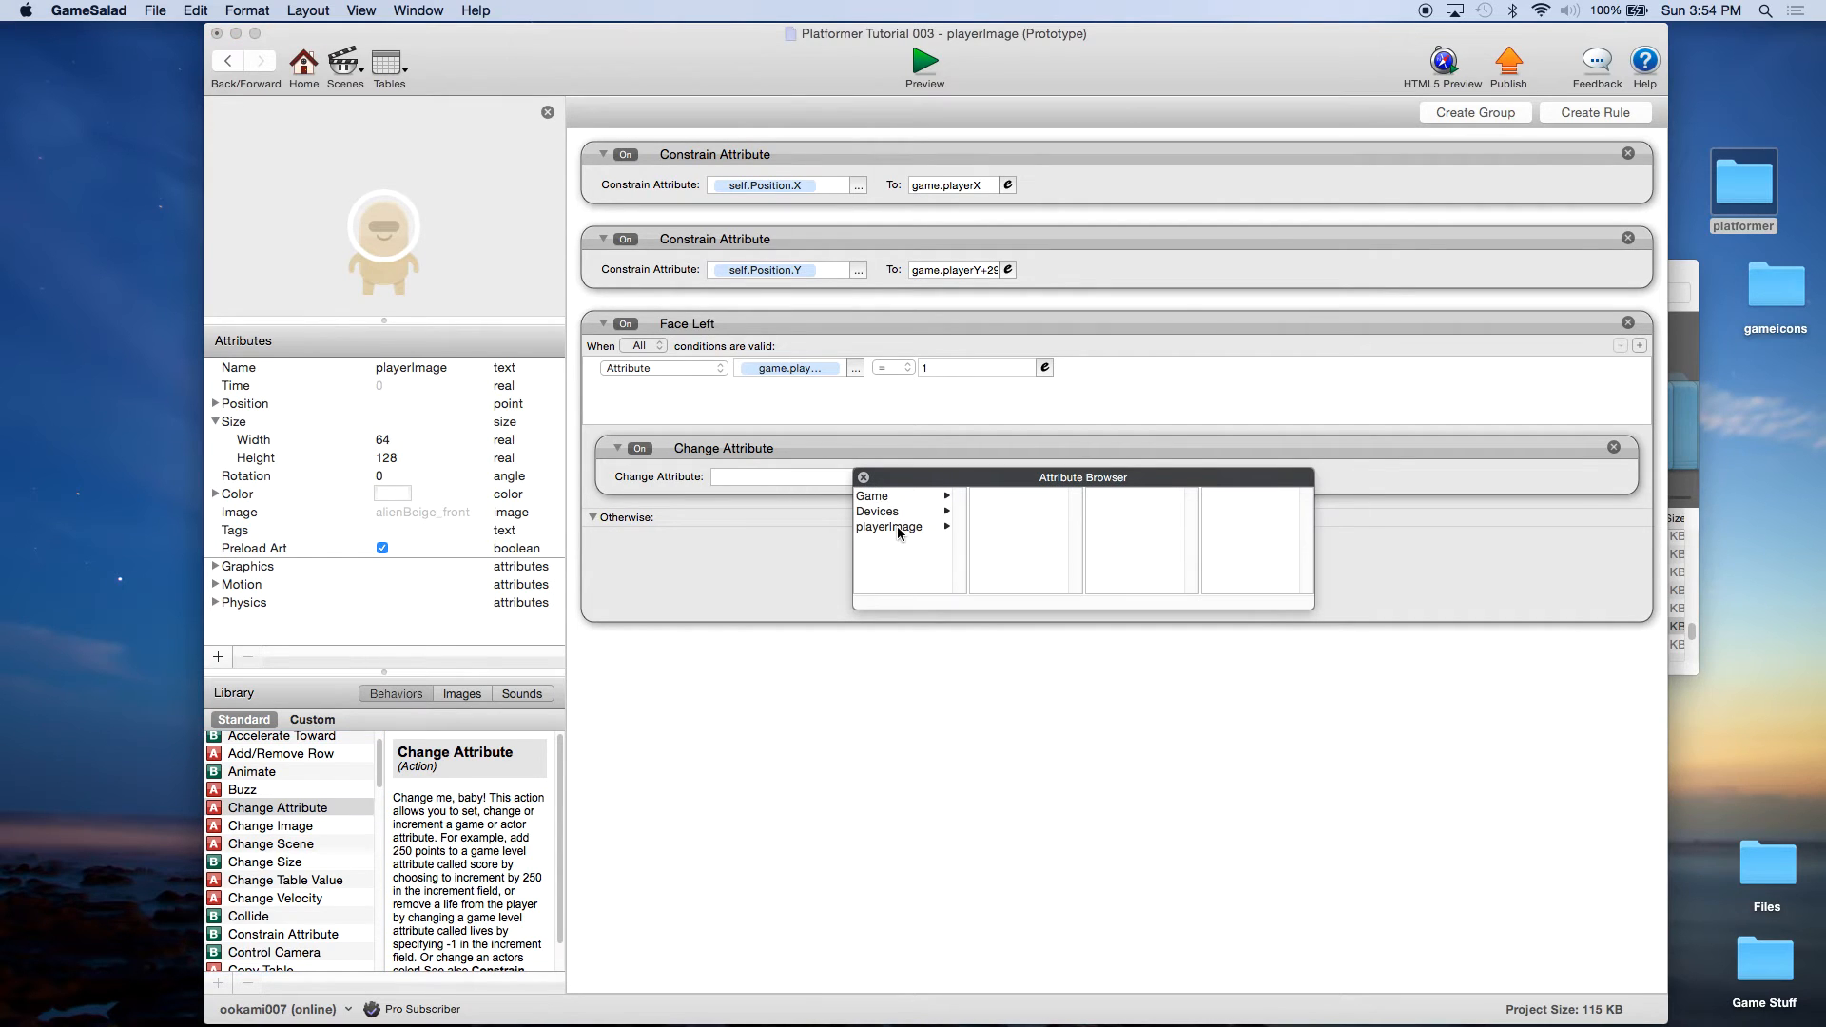
left_click(900, 496)
mouse_move(1080, 514)
left_mouse_down()
mouse_move(1072, 562)
mouse_move(1078, 499)
left_mouse_up()
left_click(908, 527)
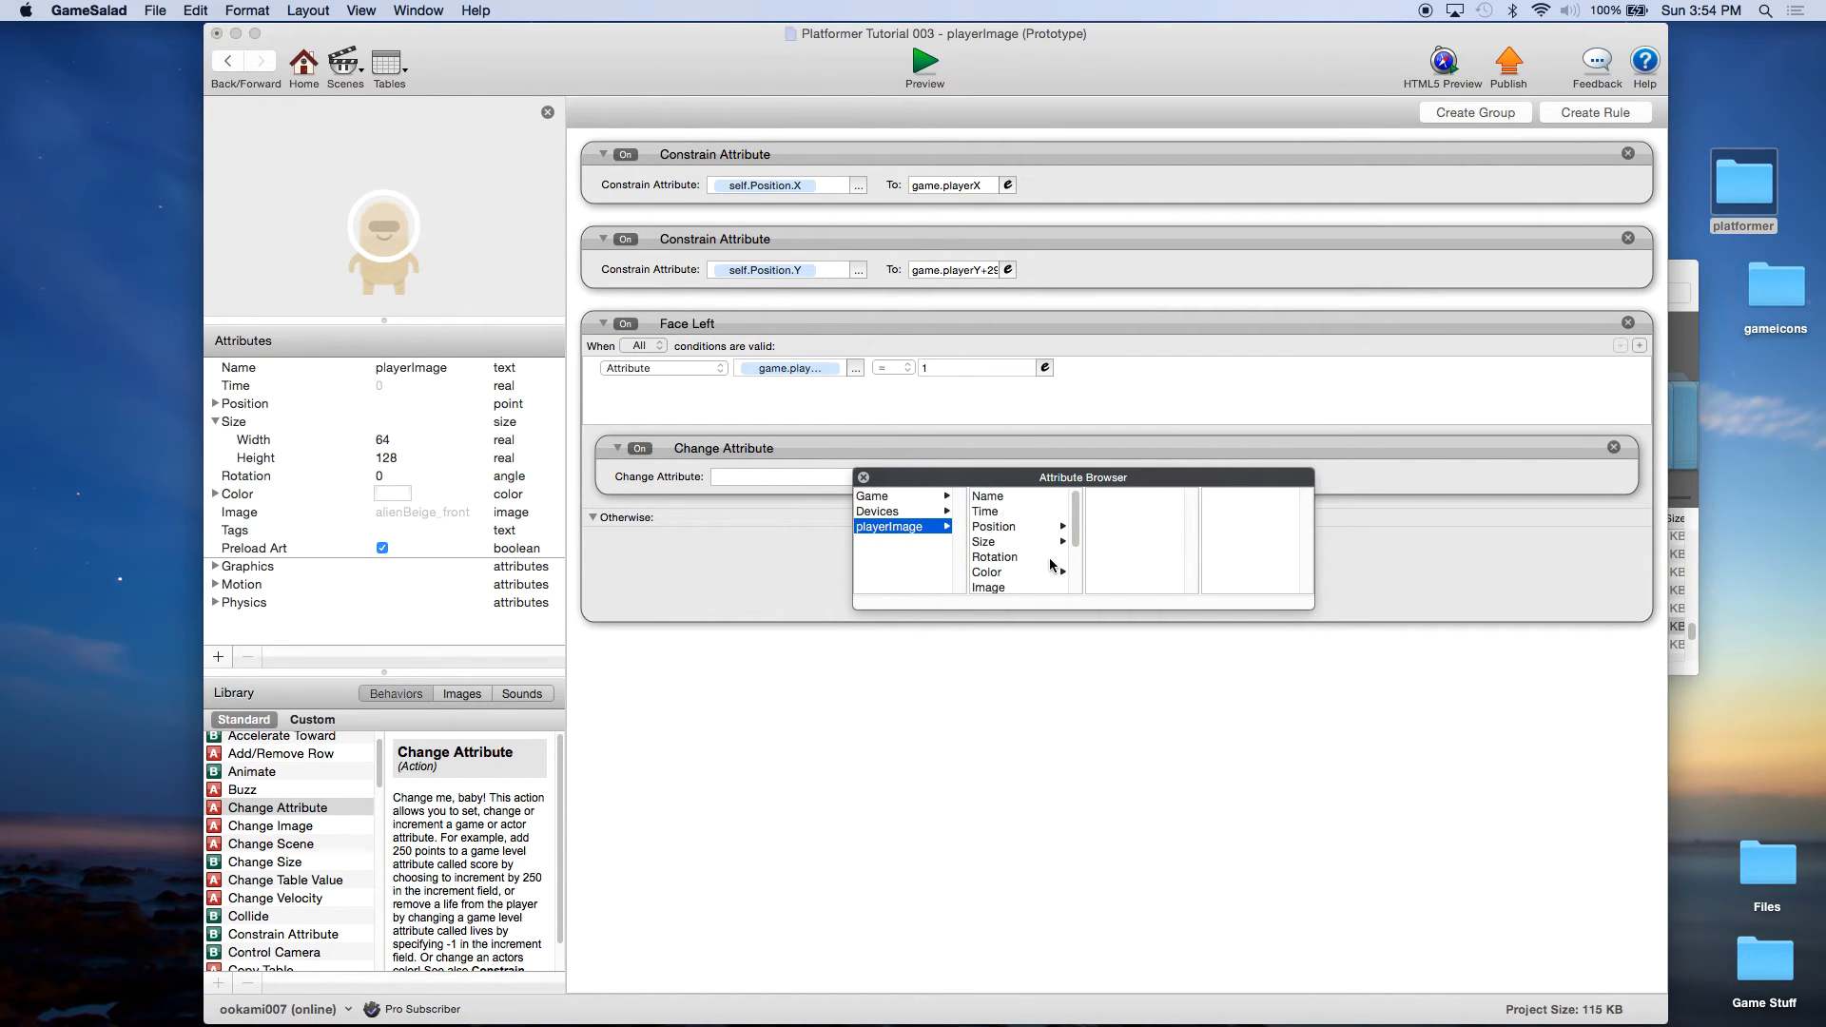
scroll(1052, 568, "down", 1)
scroll(1051, 567, "down", 4)
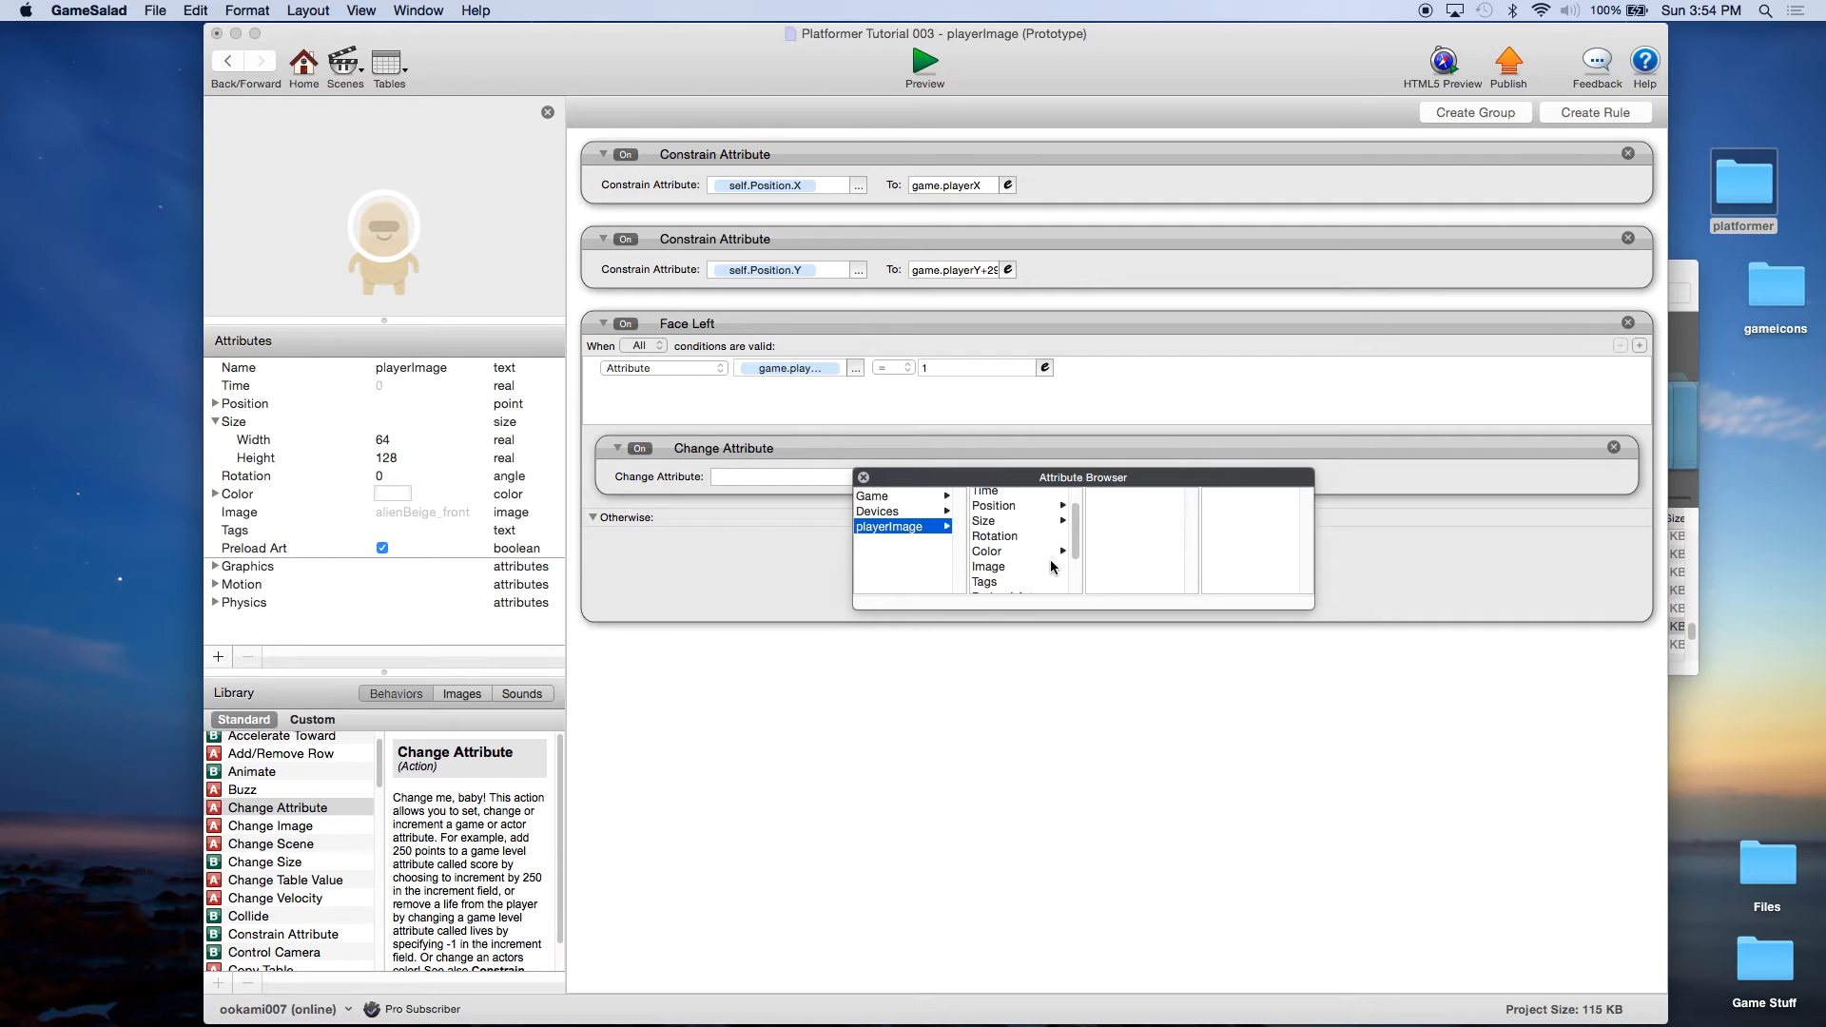
left_click(1016, 559)
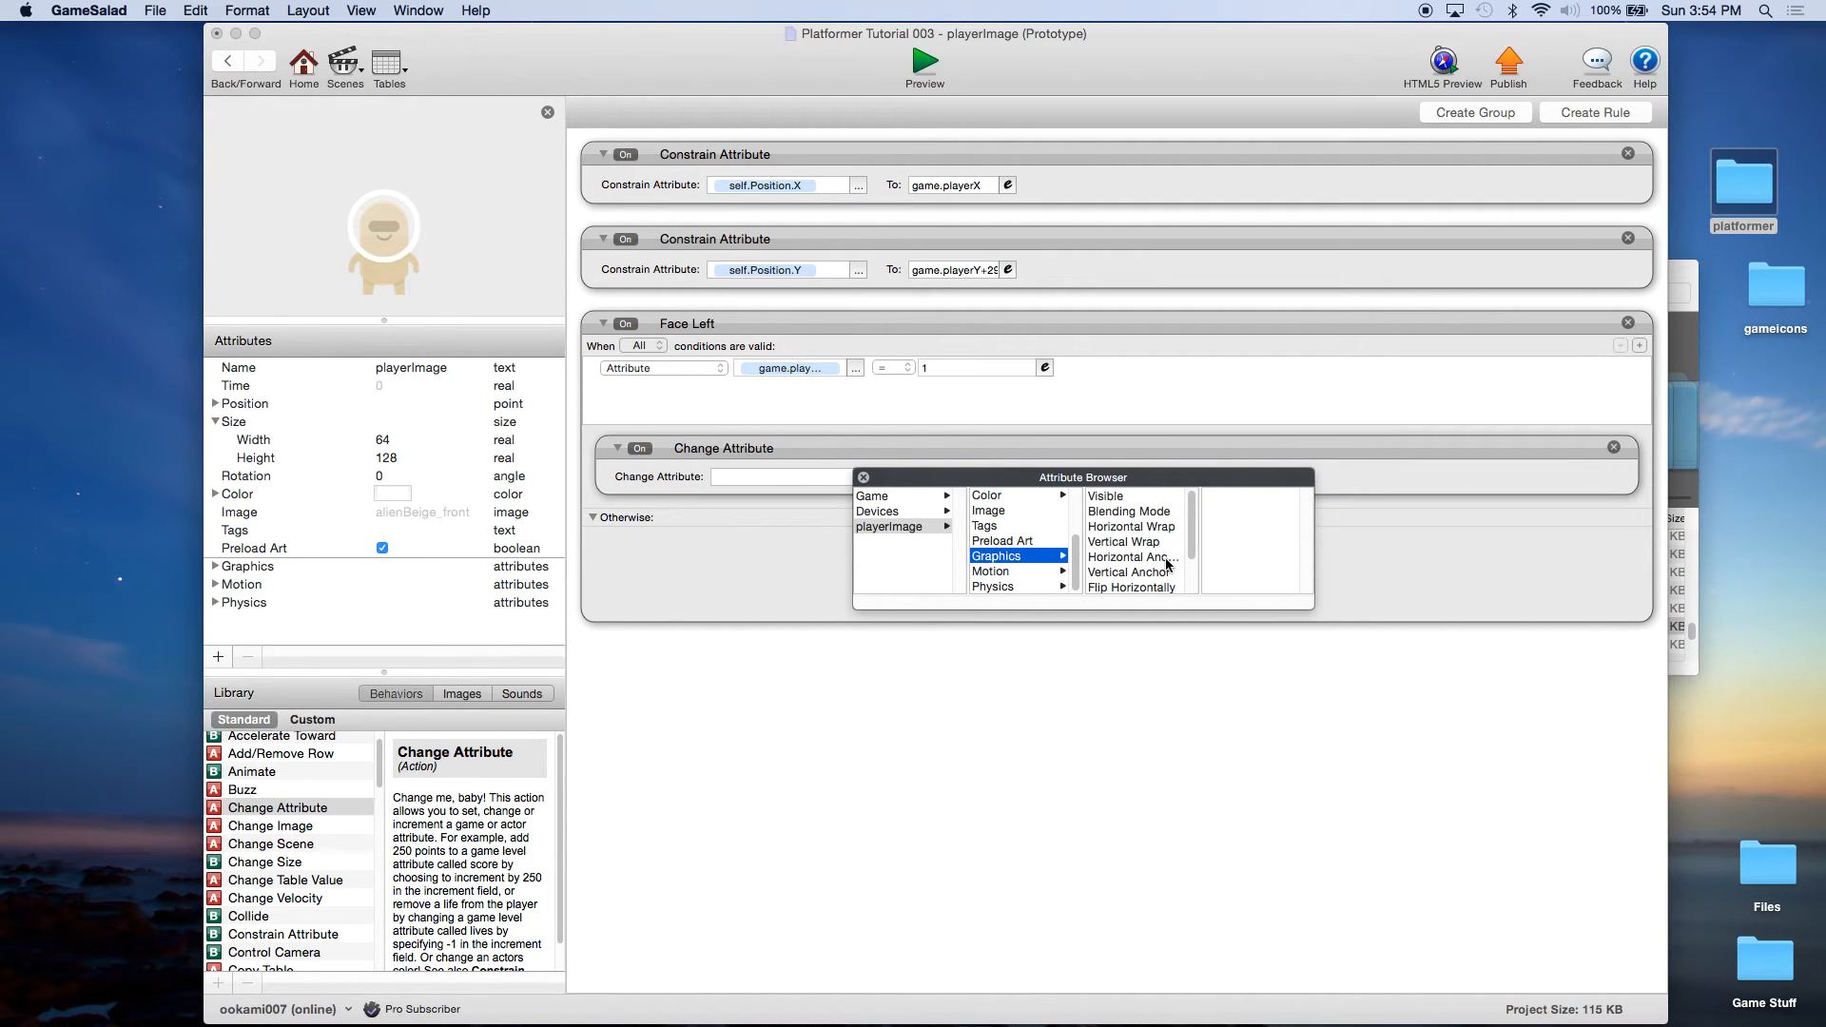
left_click_drag(1194, 549, 1196, 570)
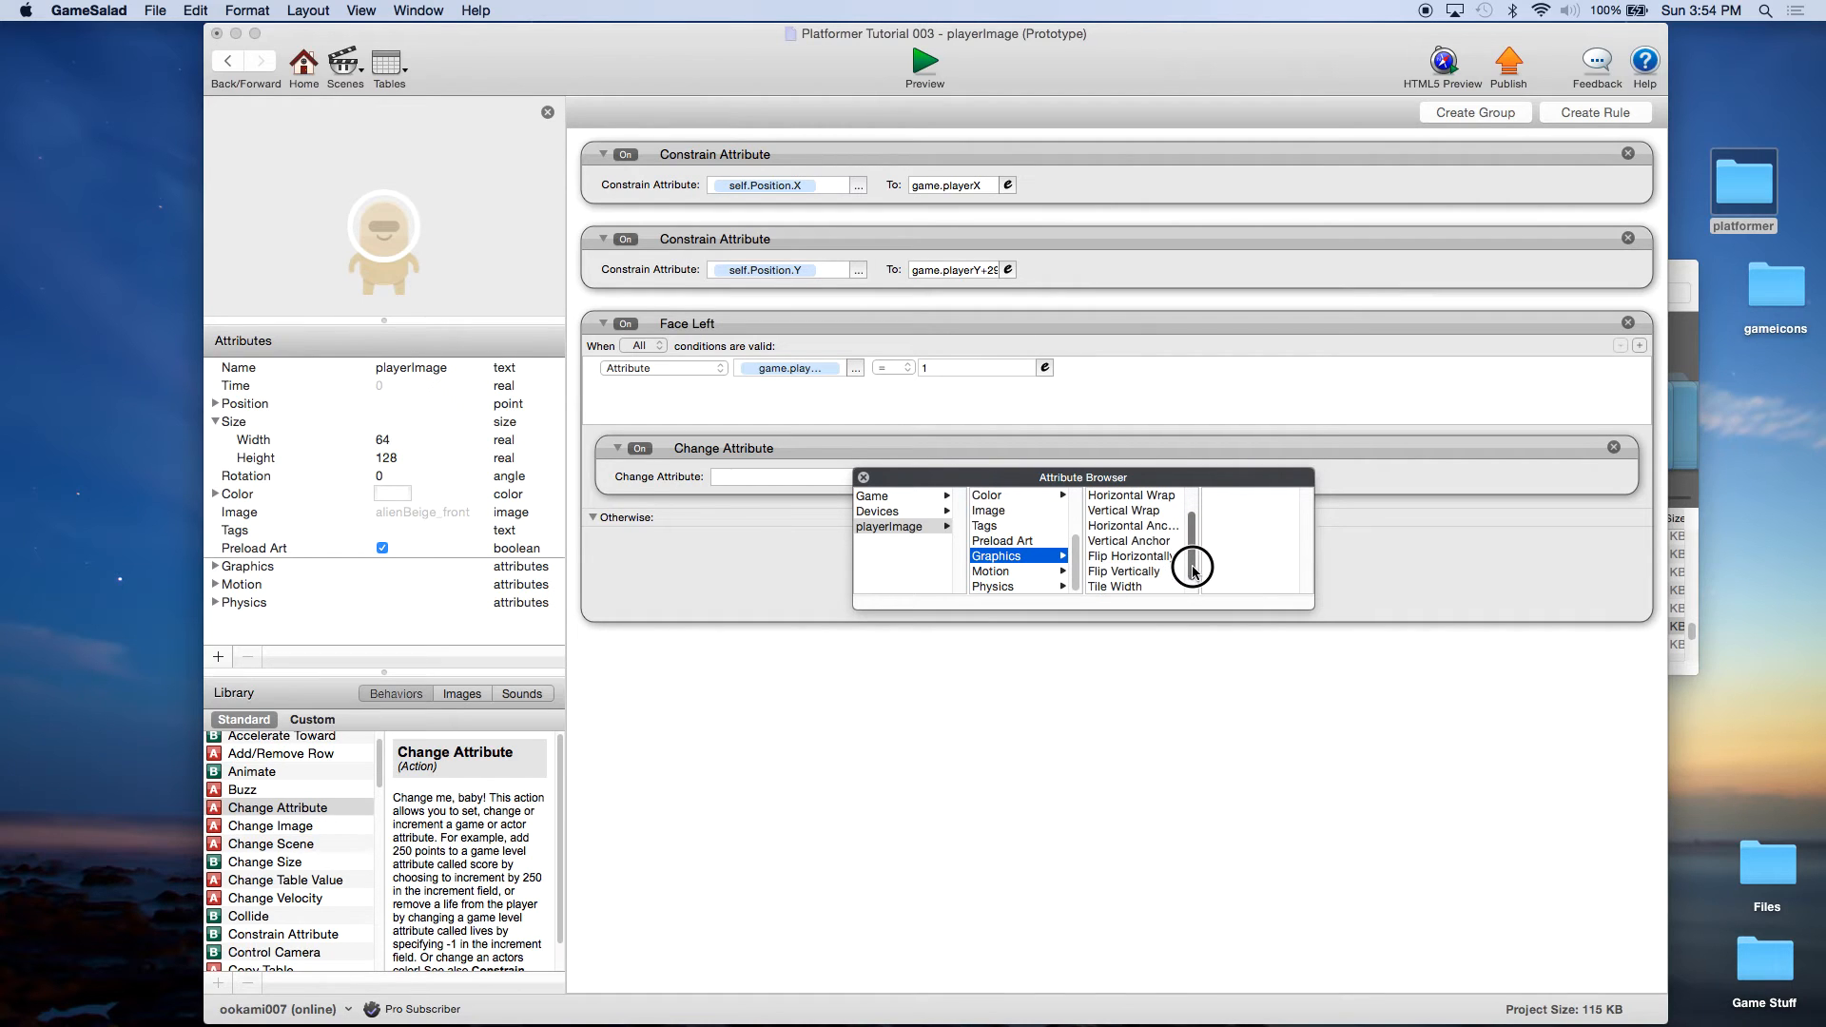
double_click(1132, 556)
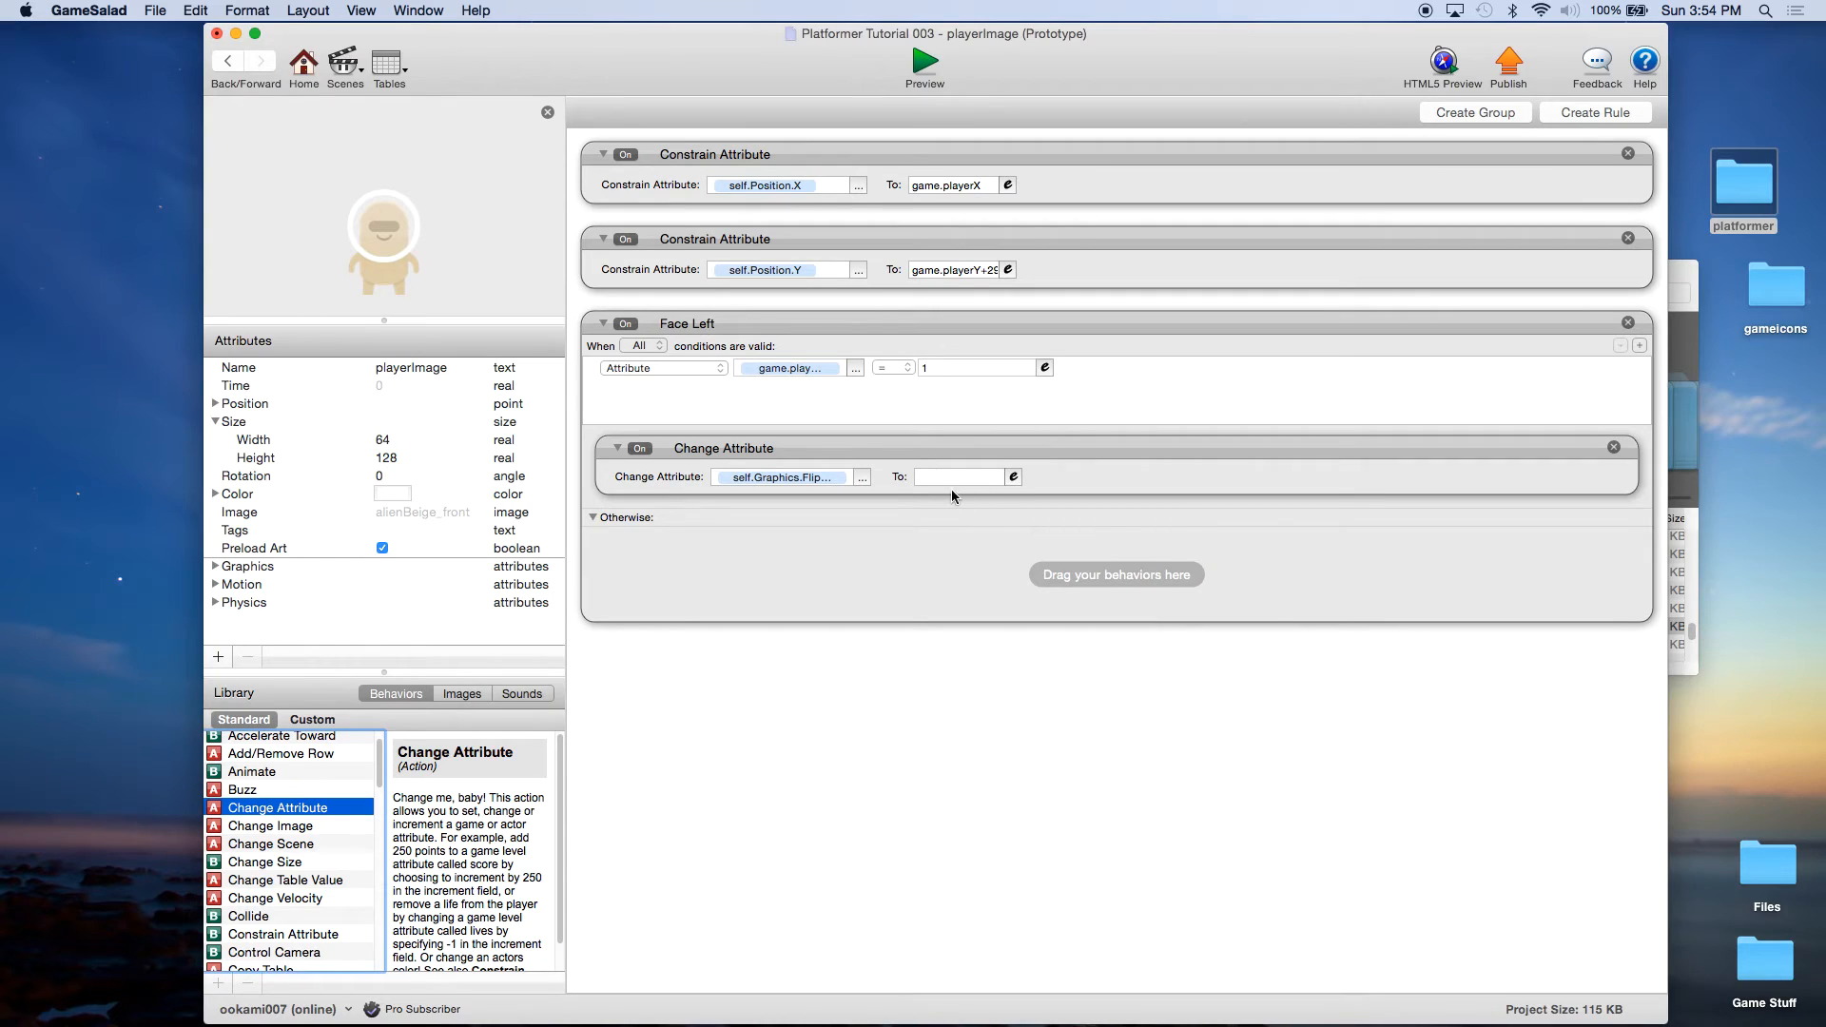
left_click(933, 478)
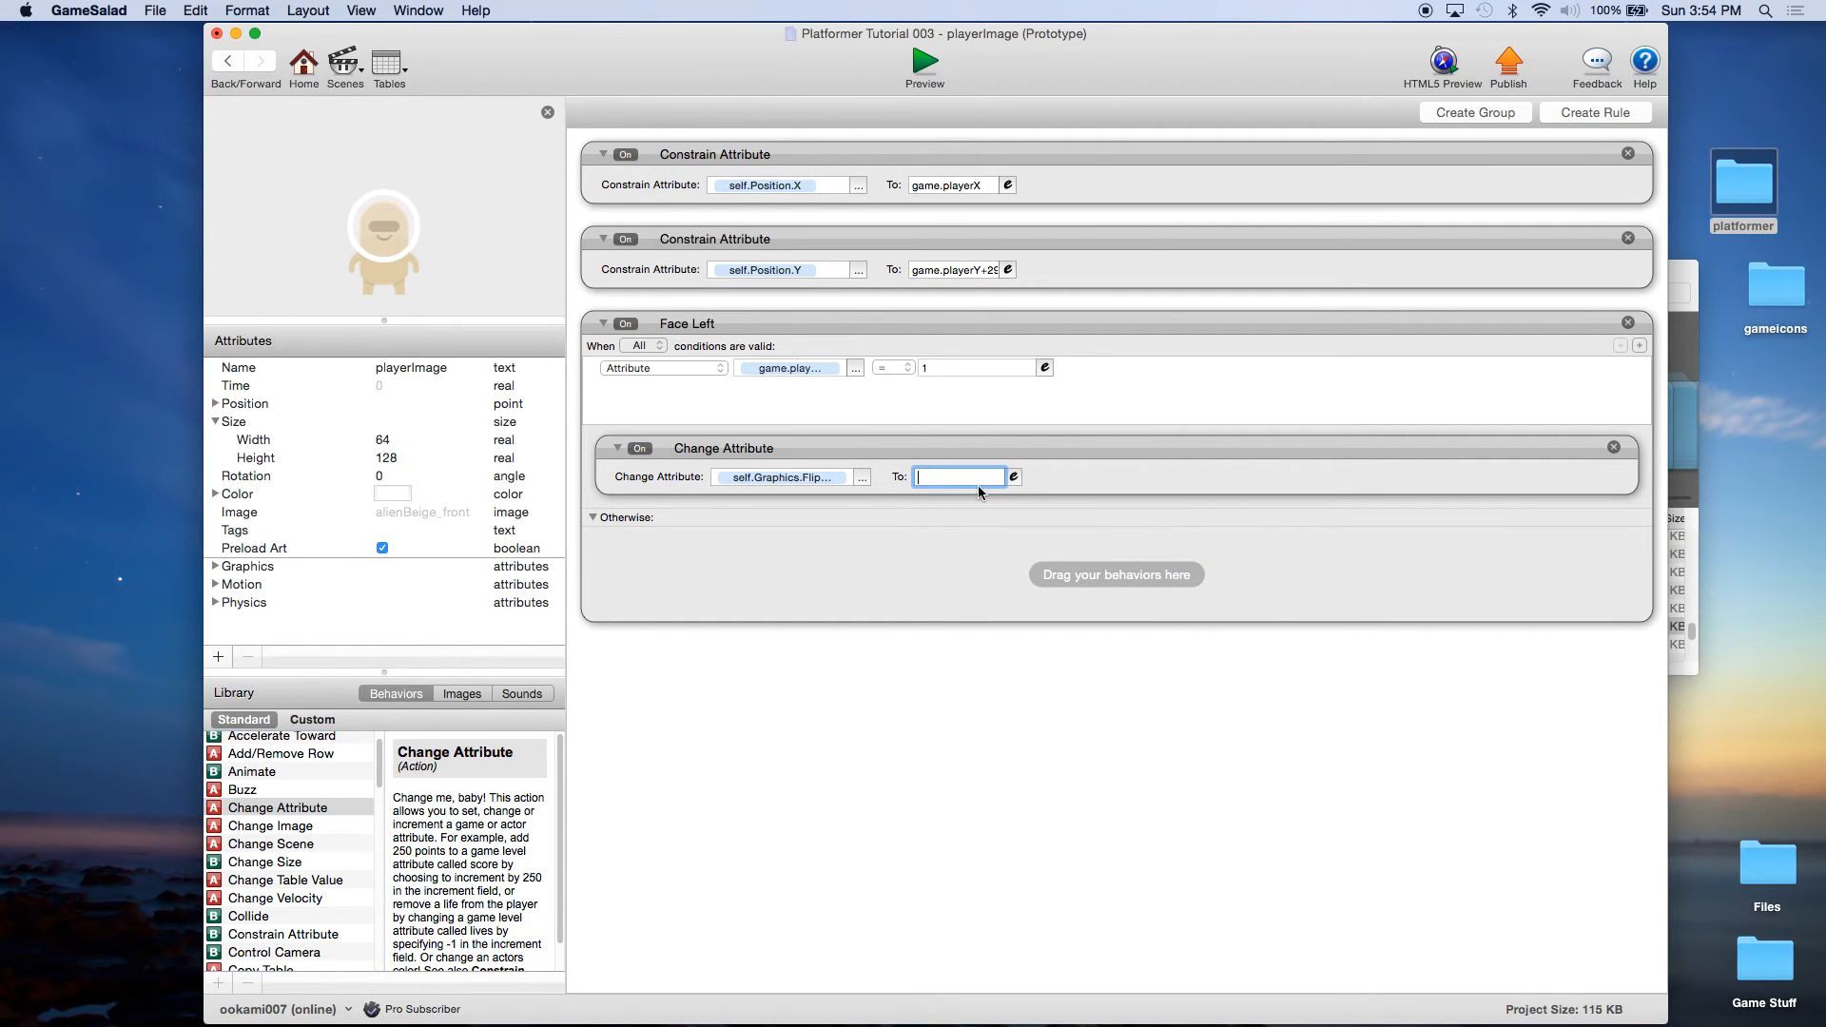
type("true")
left_click(918, 549)
Collapse the Face Left rule, duplicate it directly below, and name the copy Face Right.
left_click(602, 325)
left_click(711, 325)
left_click_drag(715, 325, 712, 372, "alt")
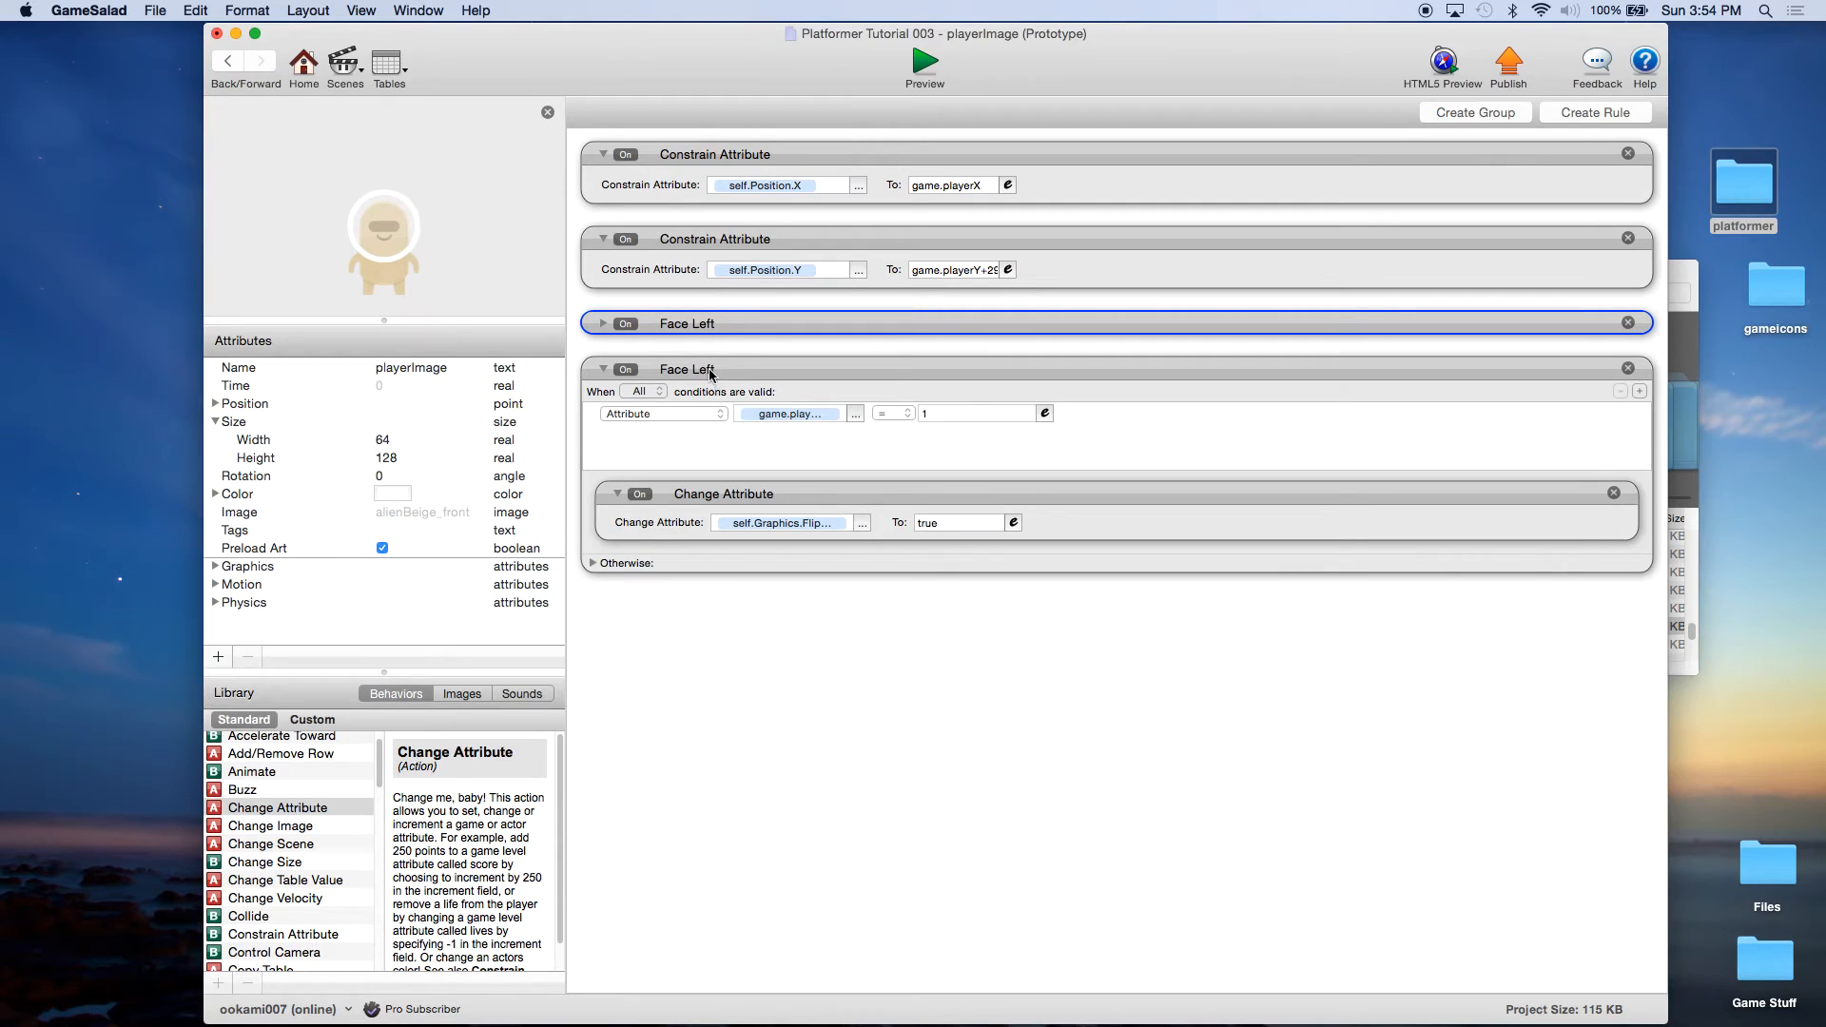
double_click(712, 370)
type("Right")
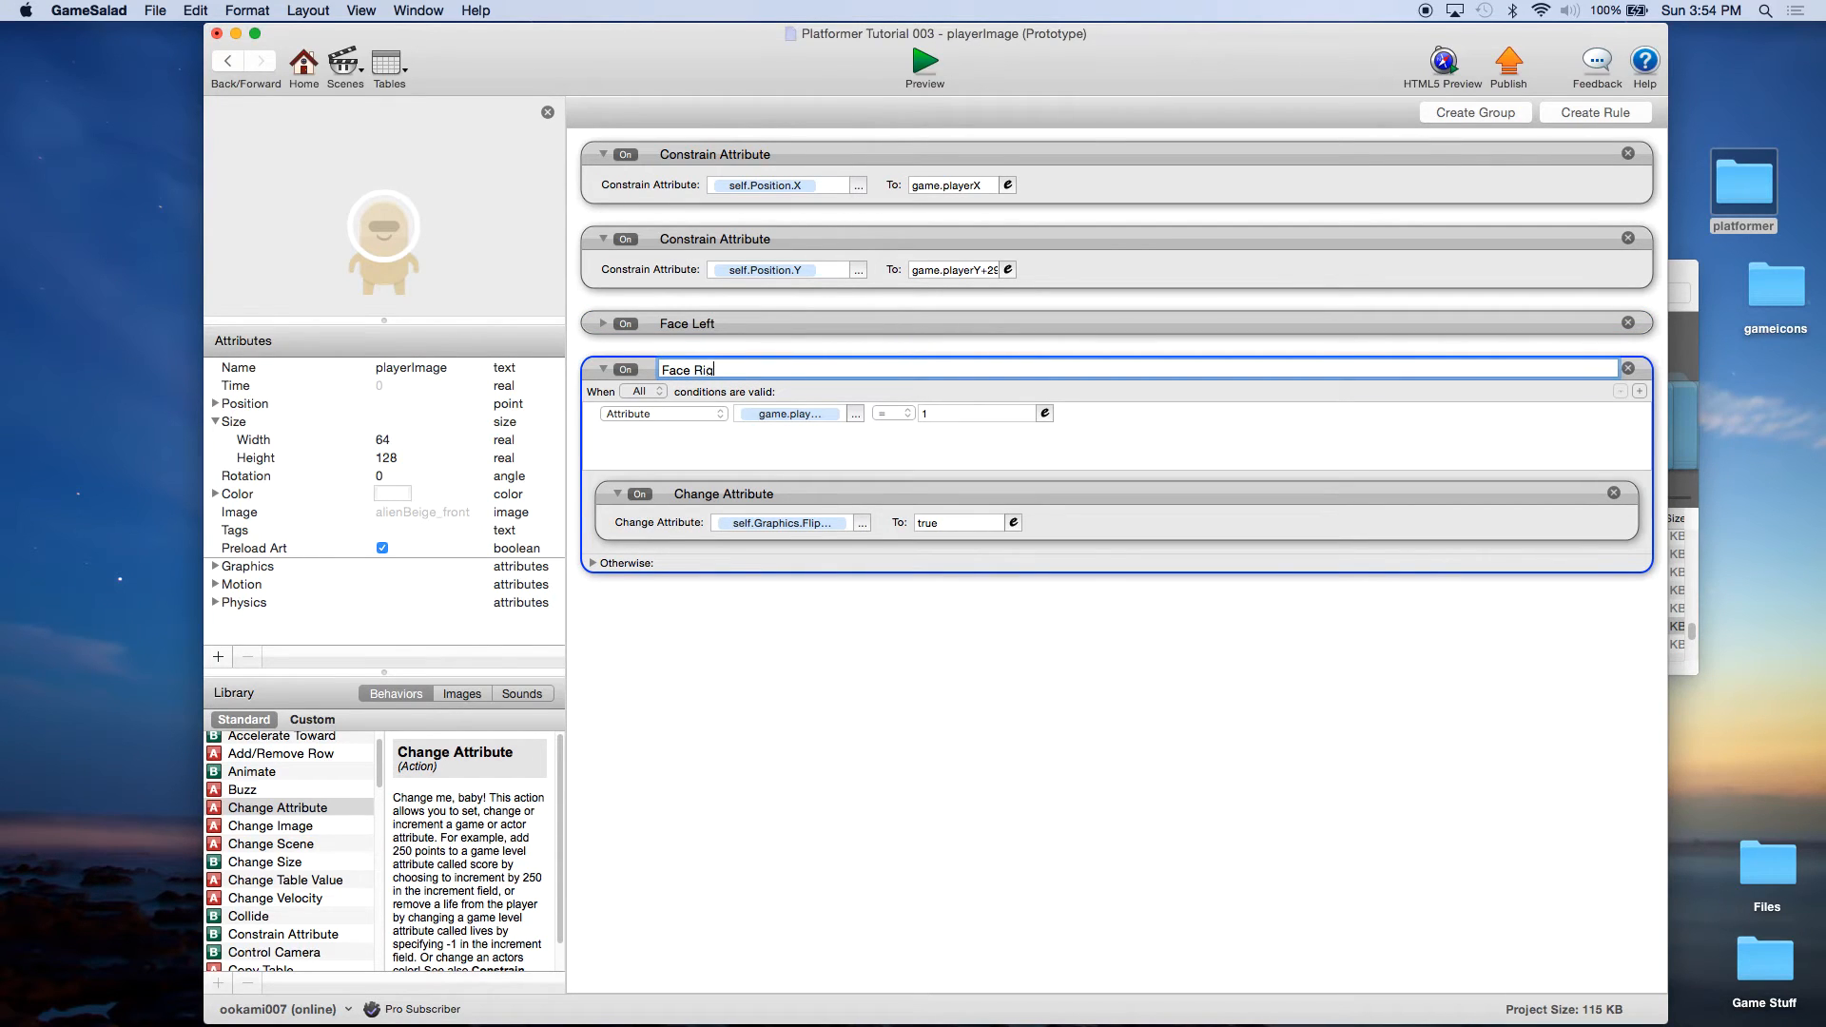
key("Return")
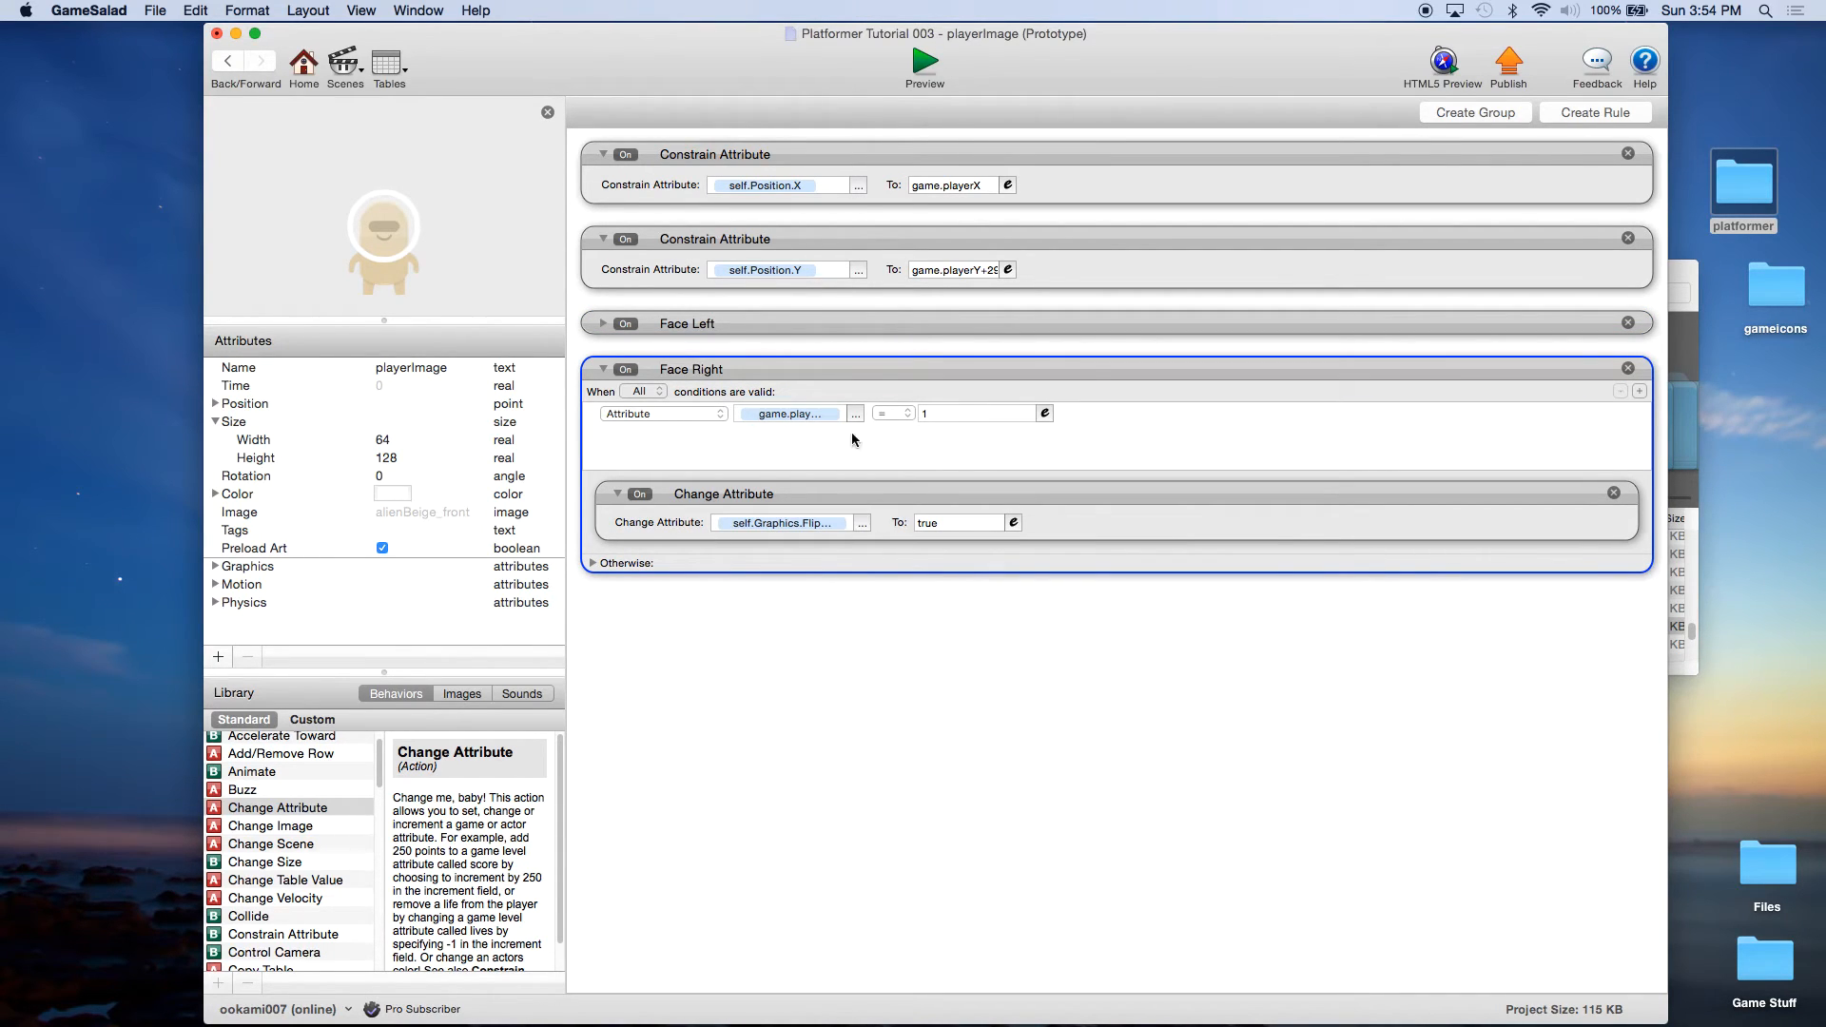
In the Face Right rule, set the direction condition to 2 and the horizontal flip value to false, then collapse the rule.
left_click(930, 414)
left_click(954, 414)
type("2")
left_click(944, 449)
left_click(1013, 522)
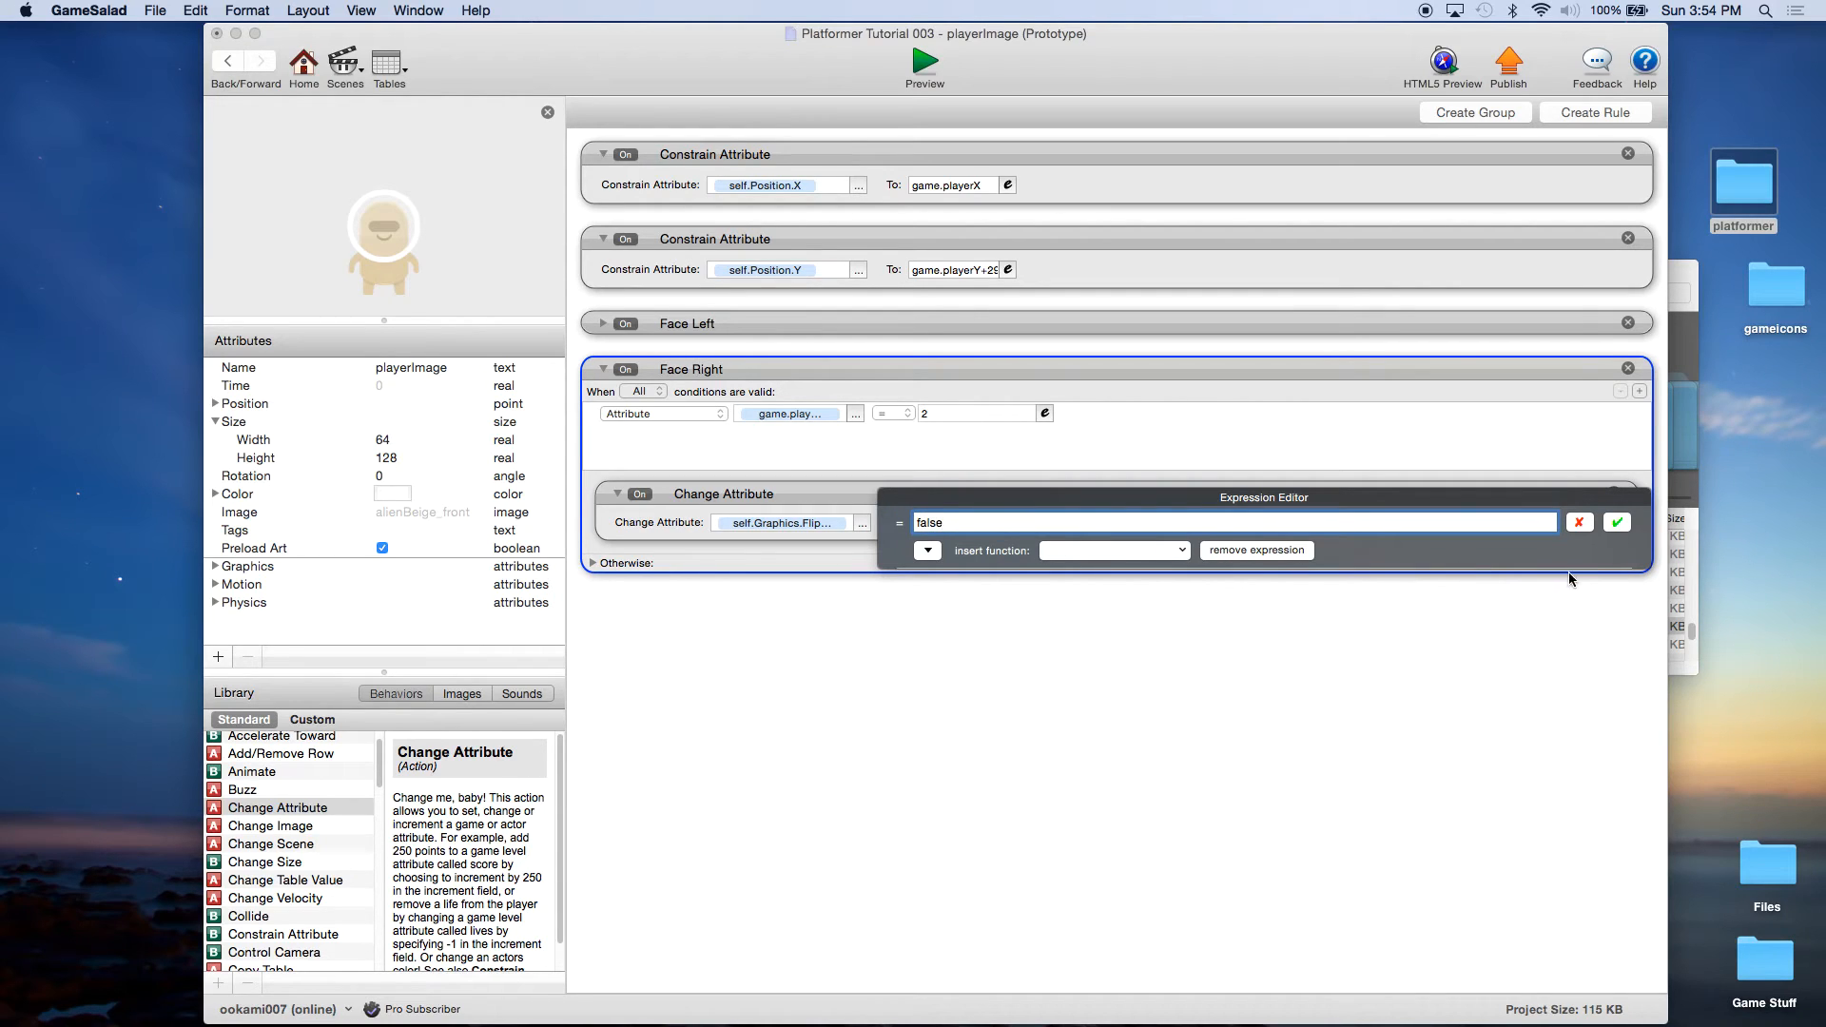
left_click(1617, 522)
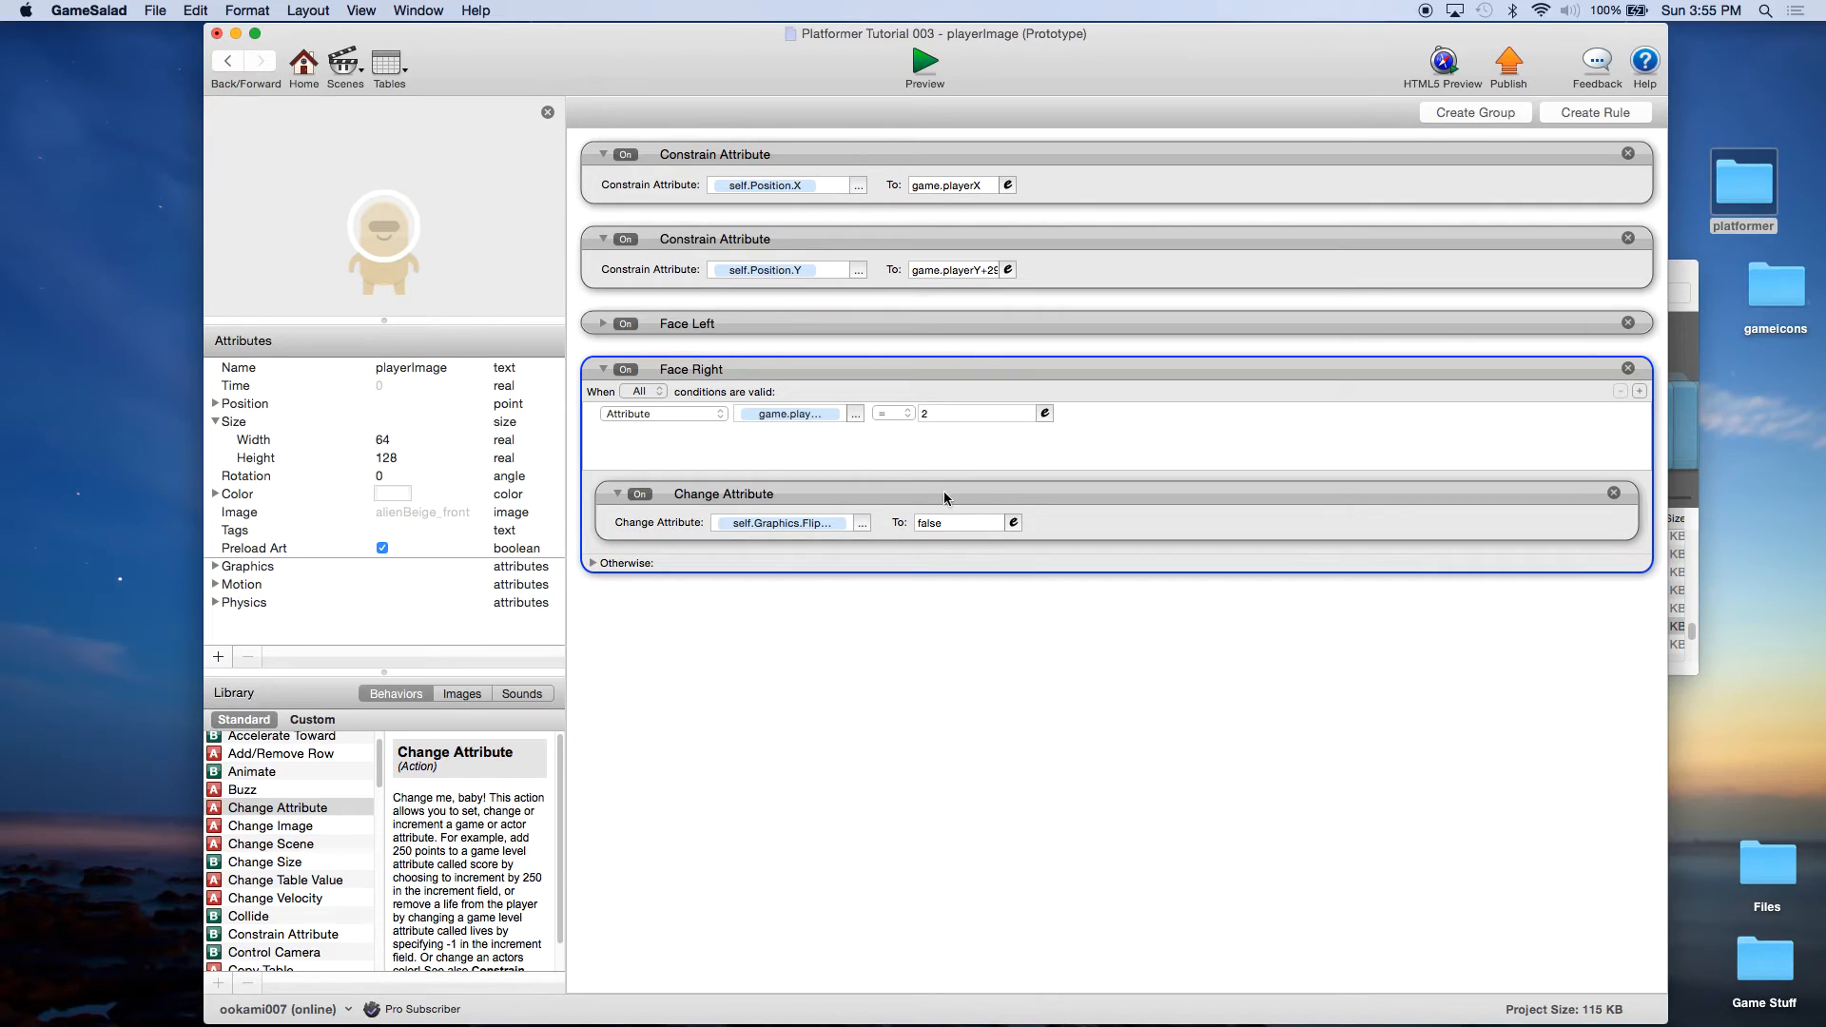
left_click(604, 369)
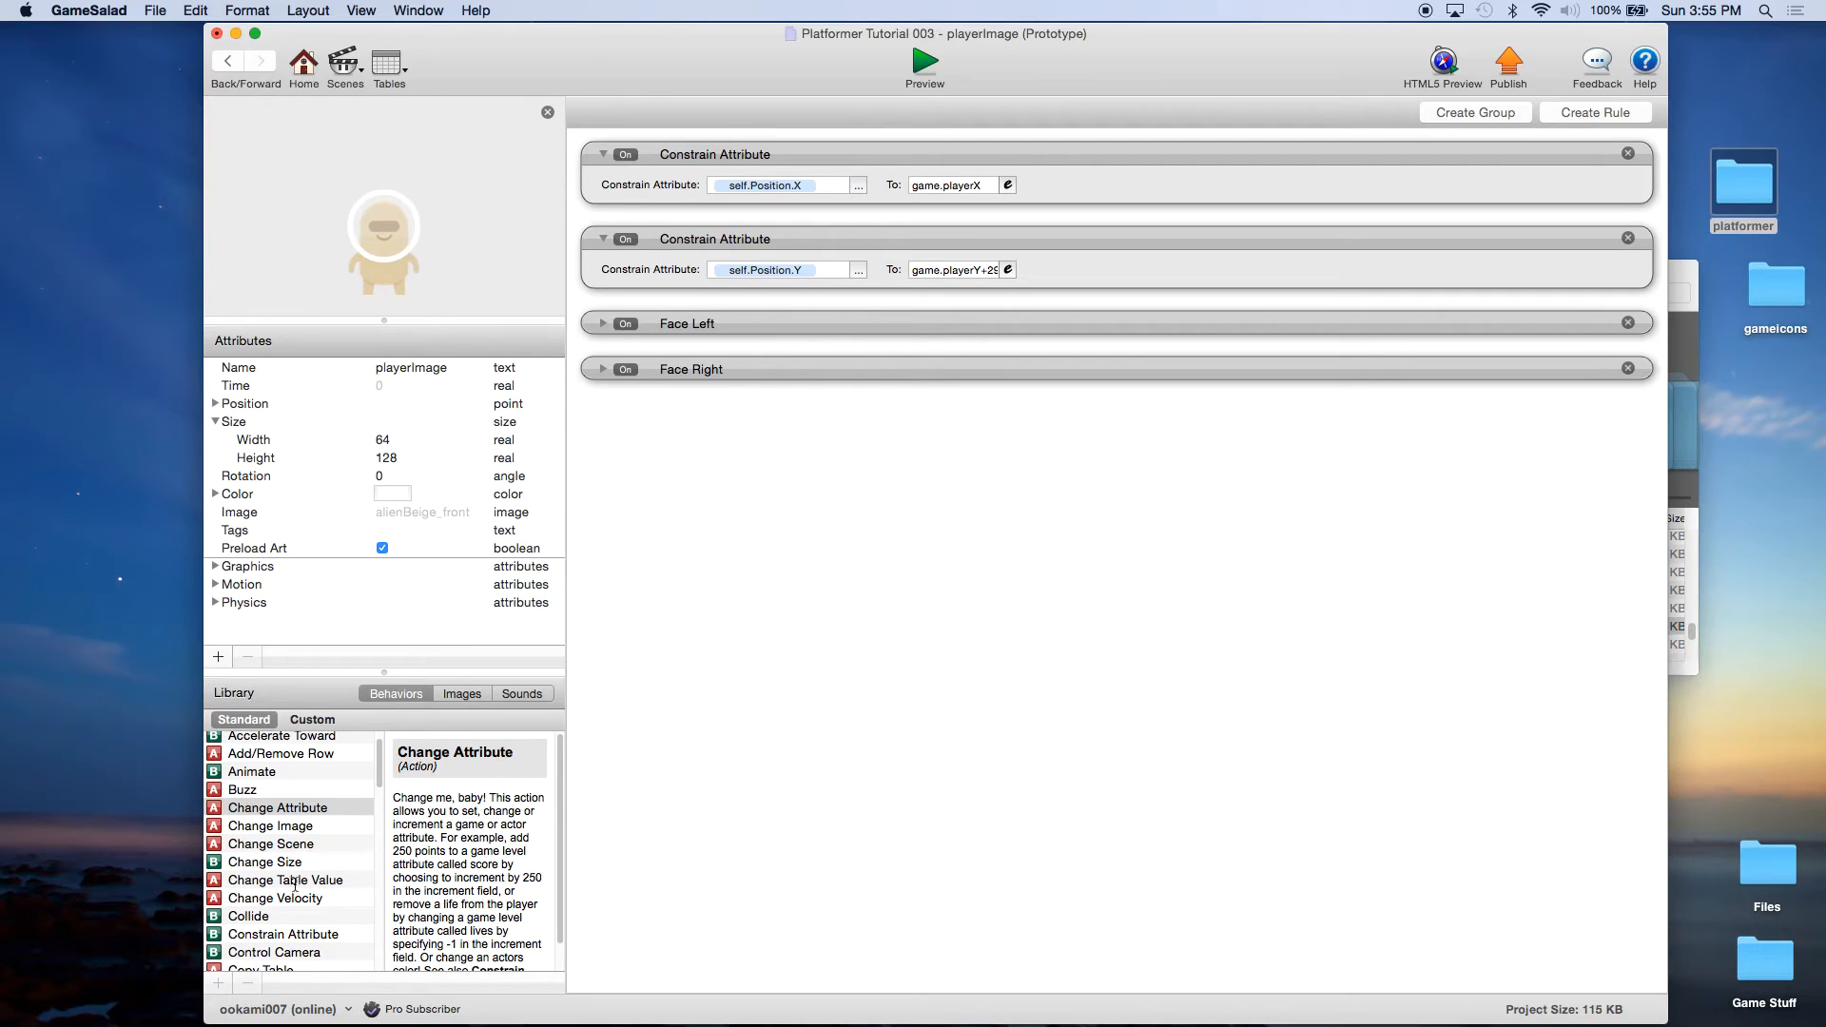
Add an Animate behavior to playerImage below the Face Right rule.
scroll(298, 891, "up", 1)
left_click(248, 786)
left_click_drag(245, 792, 795, 460)
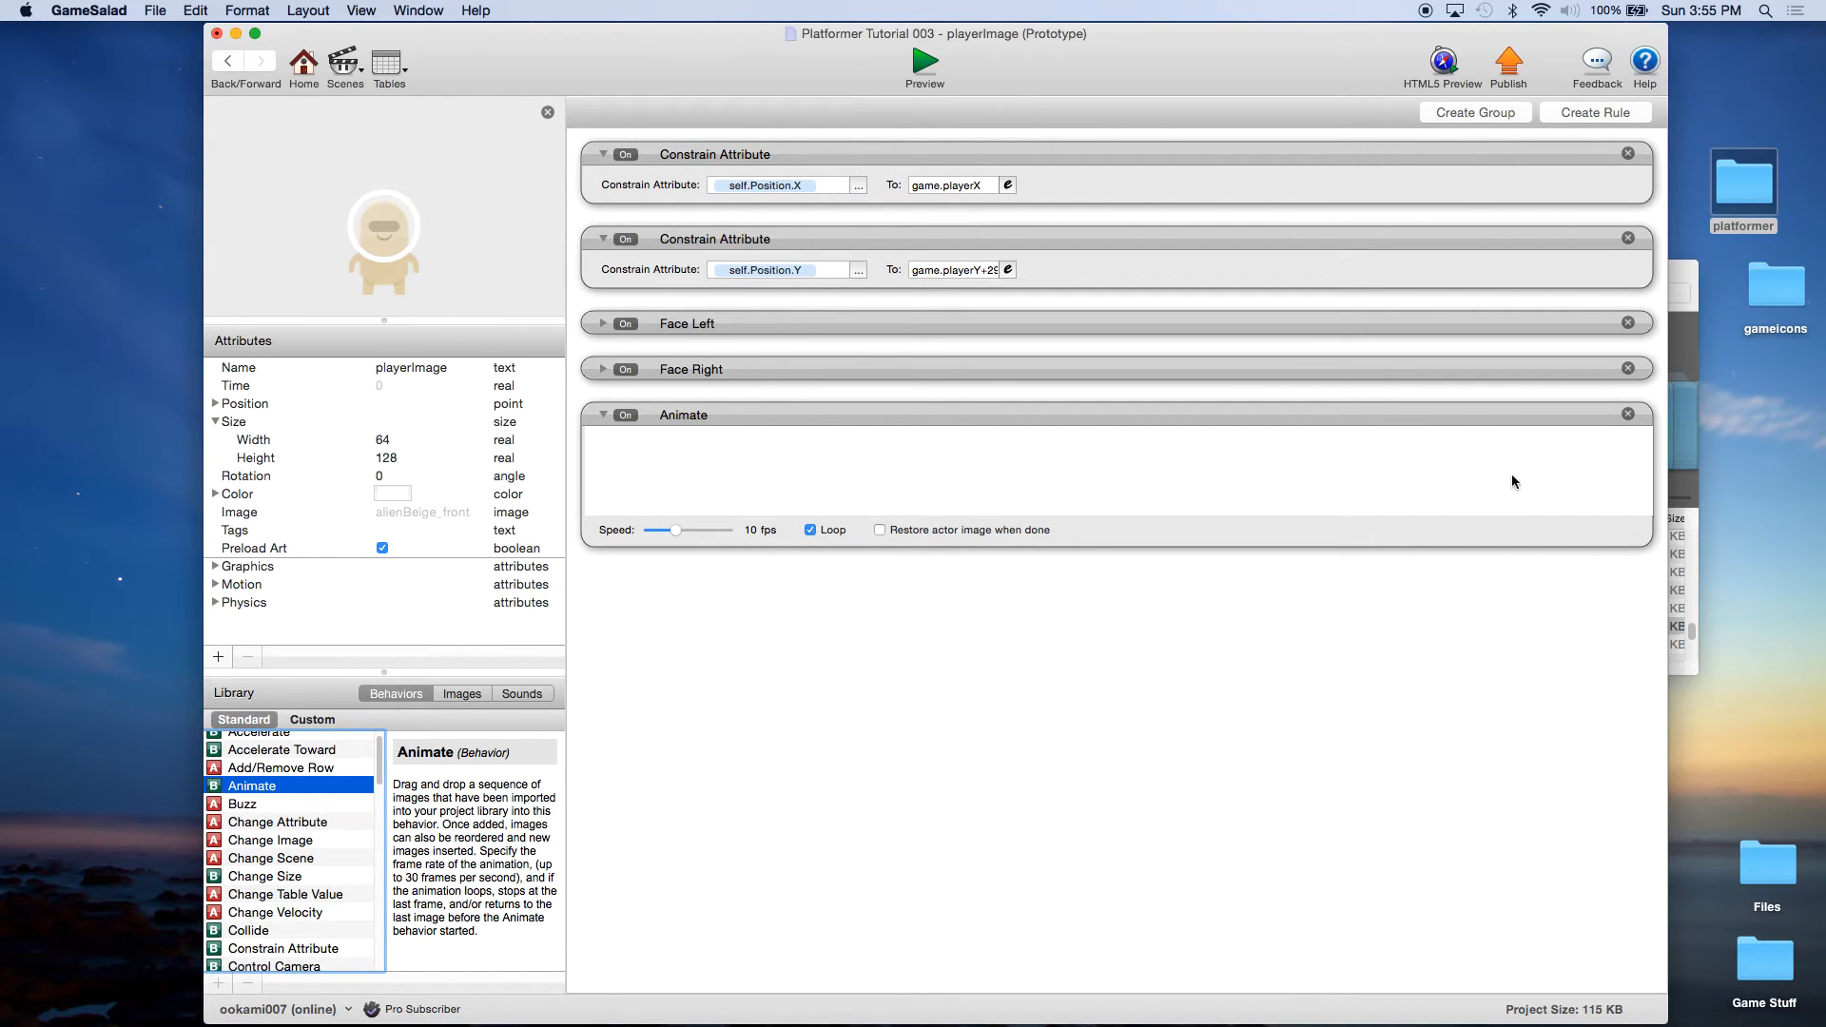
Try to add alienBeige_walk1.png from the platformer folder to the Animate behavior, replacing the existing project file, and delete the stray Change Image behavior.
left_click(1688, 280)
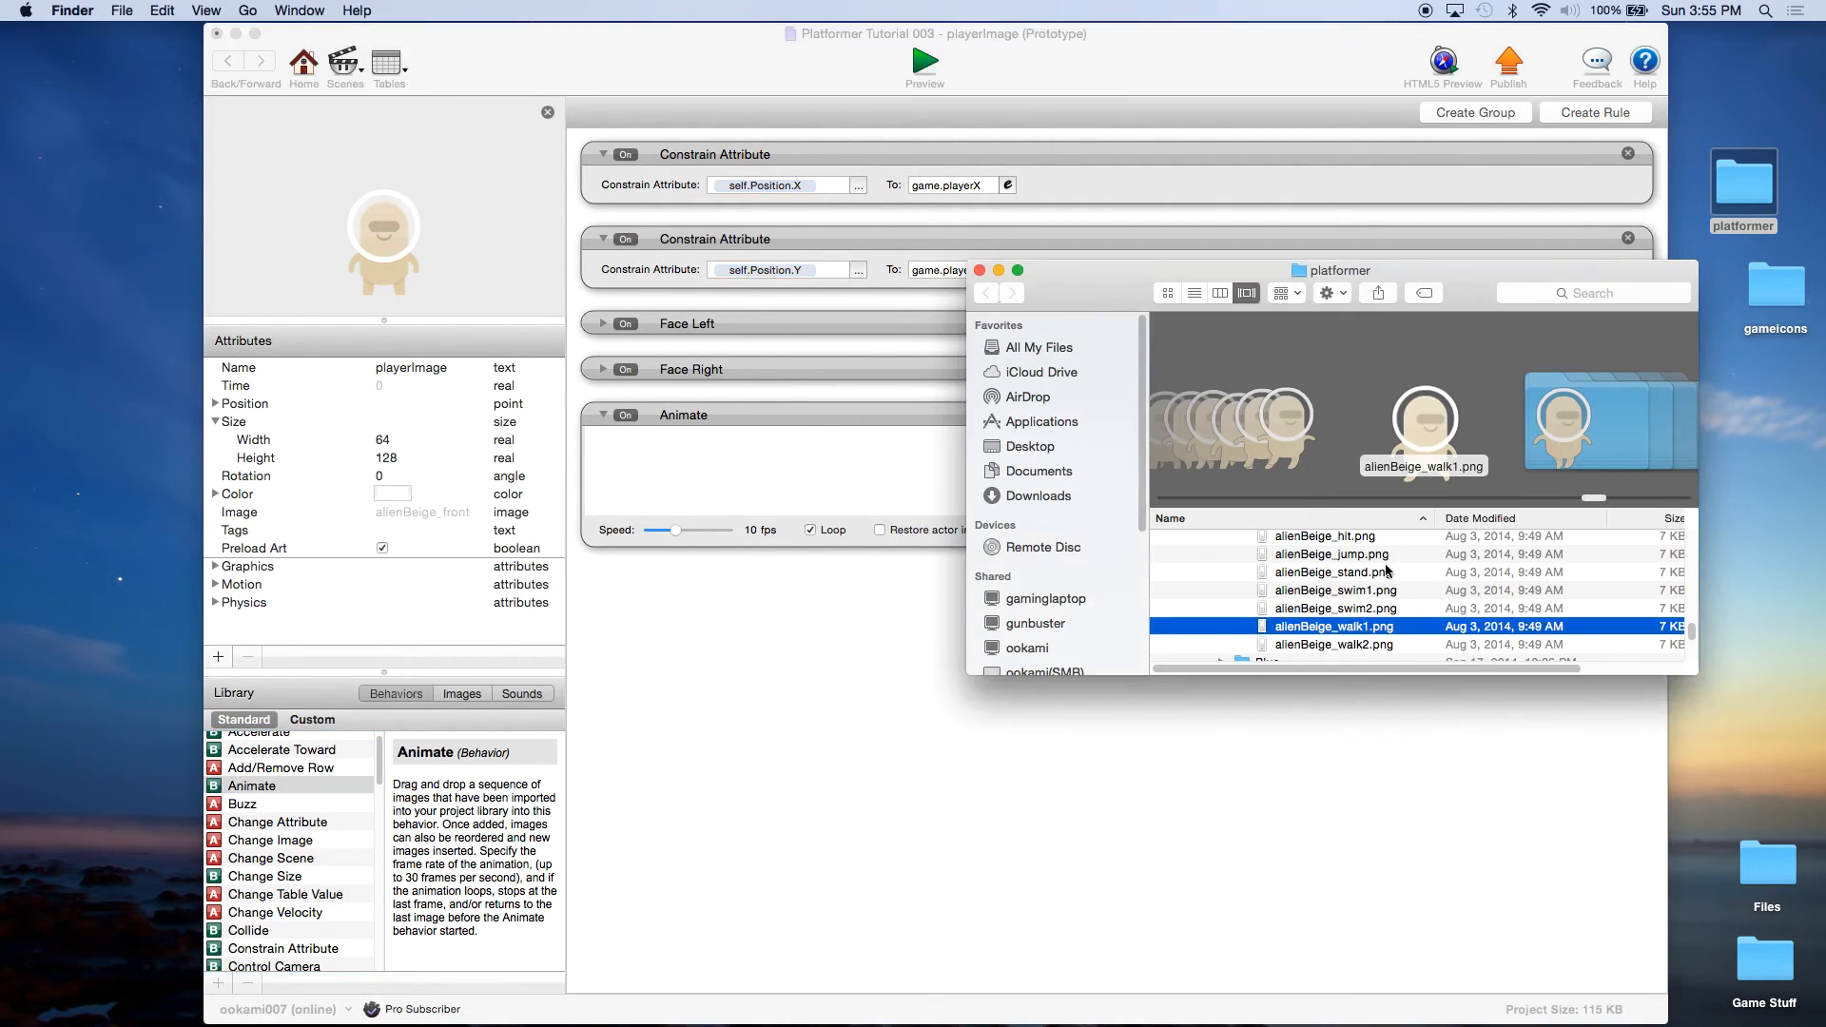
left_click(1331, 627)
left_click_drag(1331, 627, 762, 507)
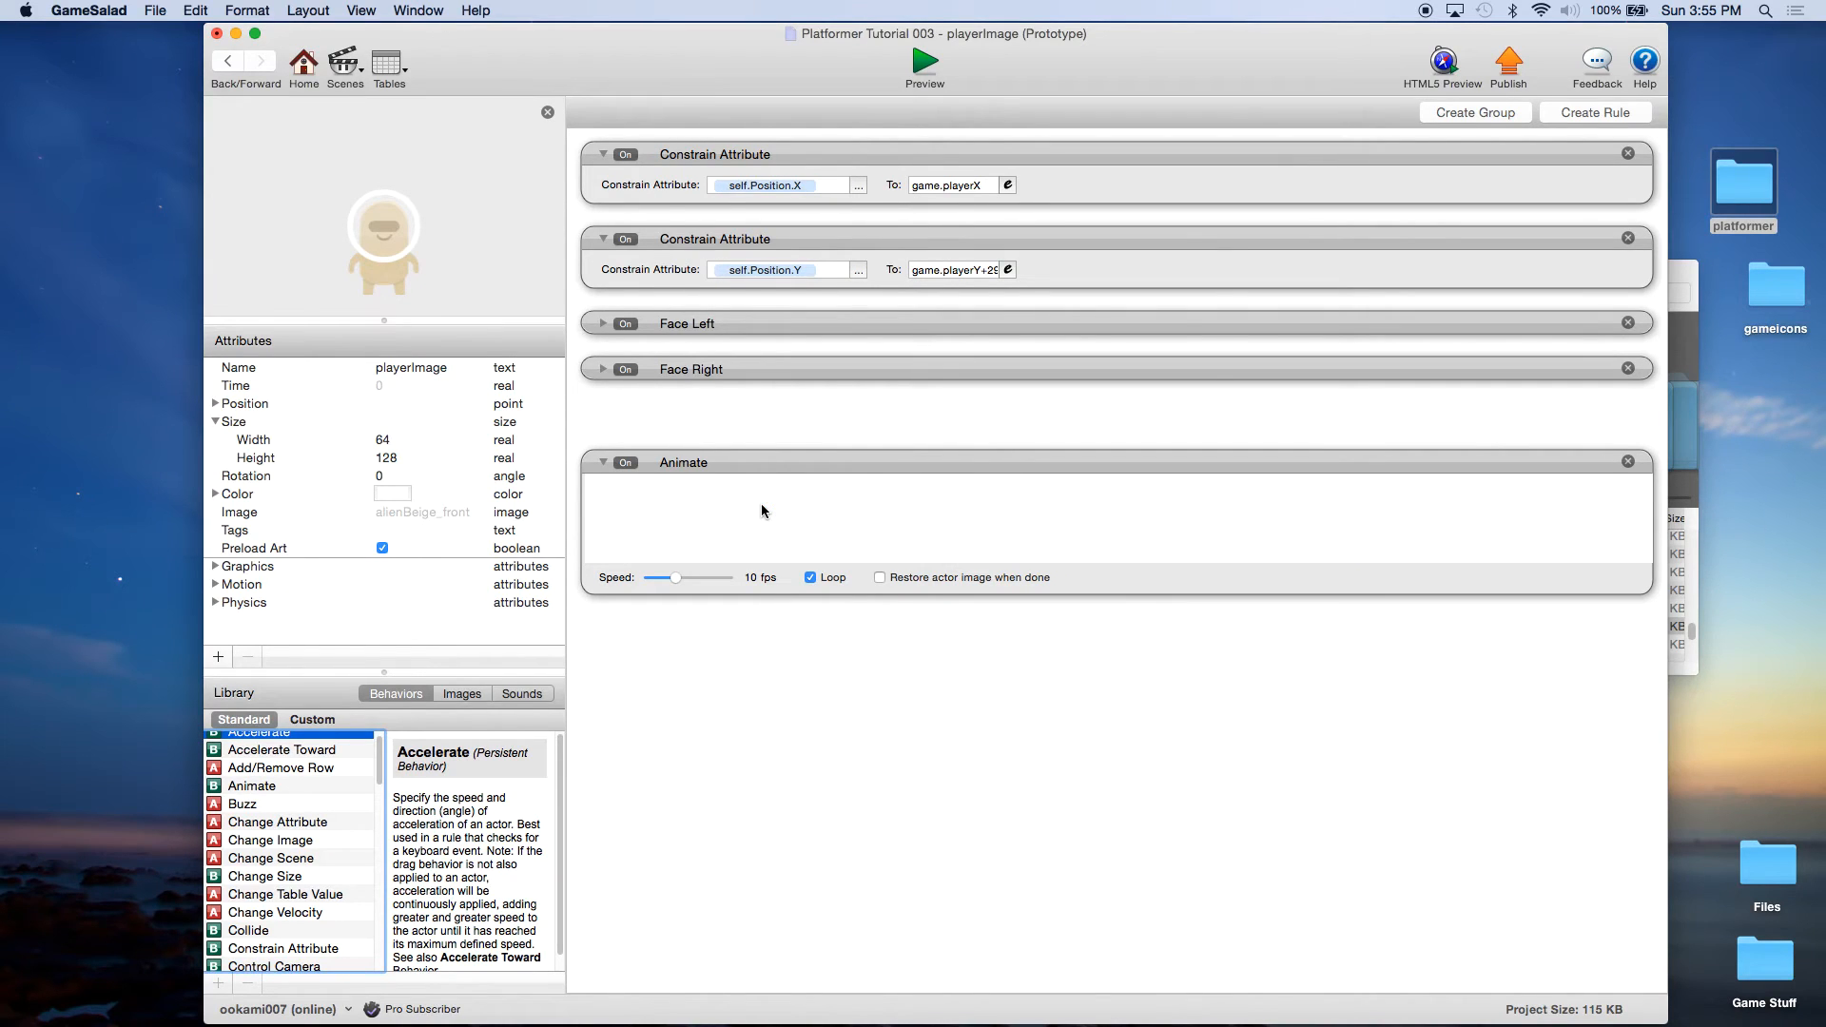
left_click_drag(760, 504, 761, 504)
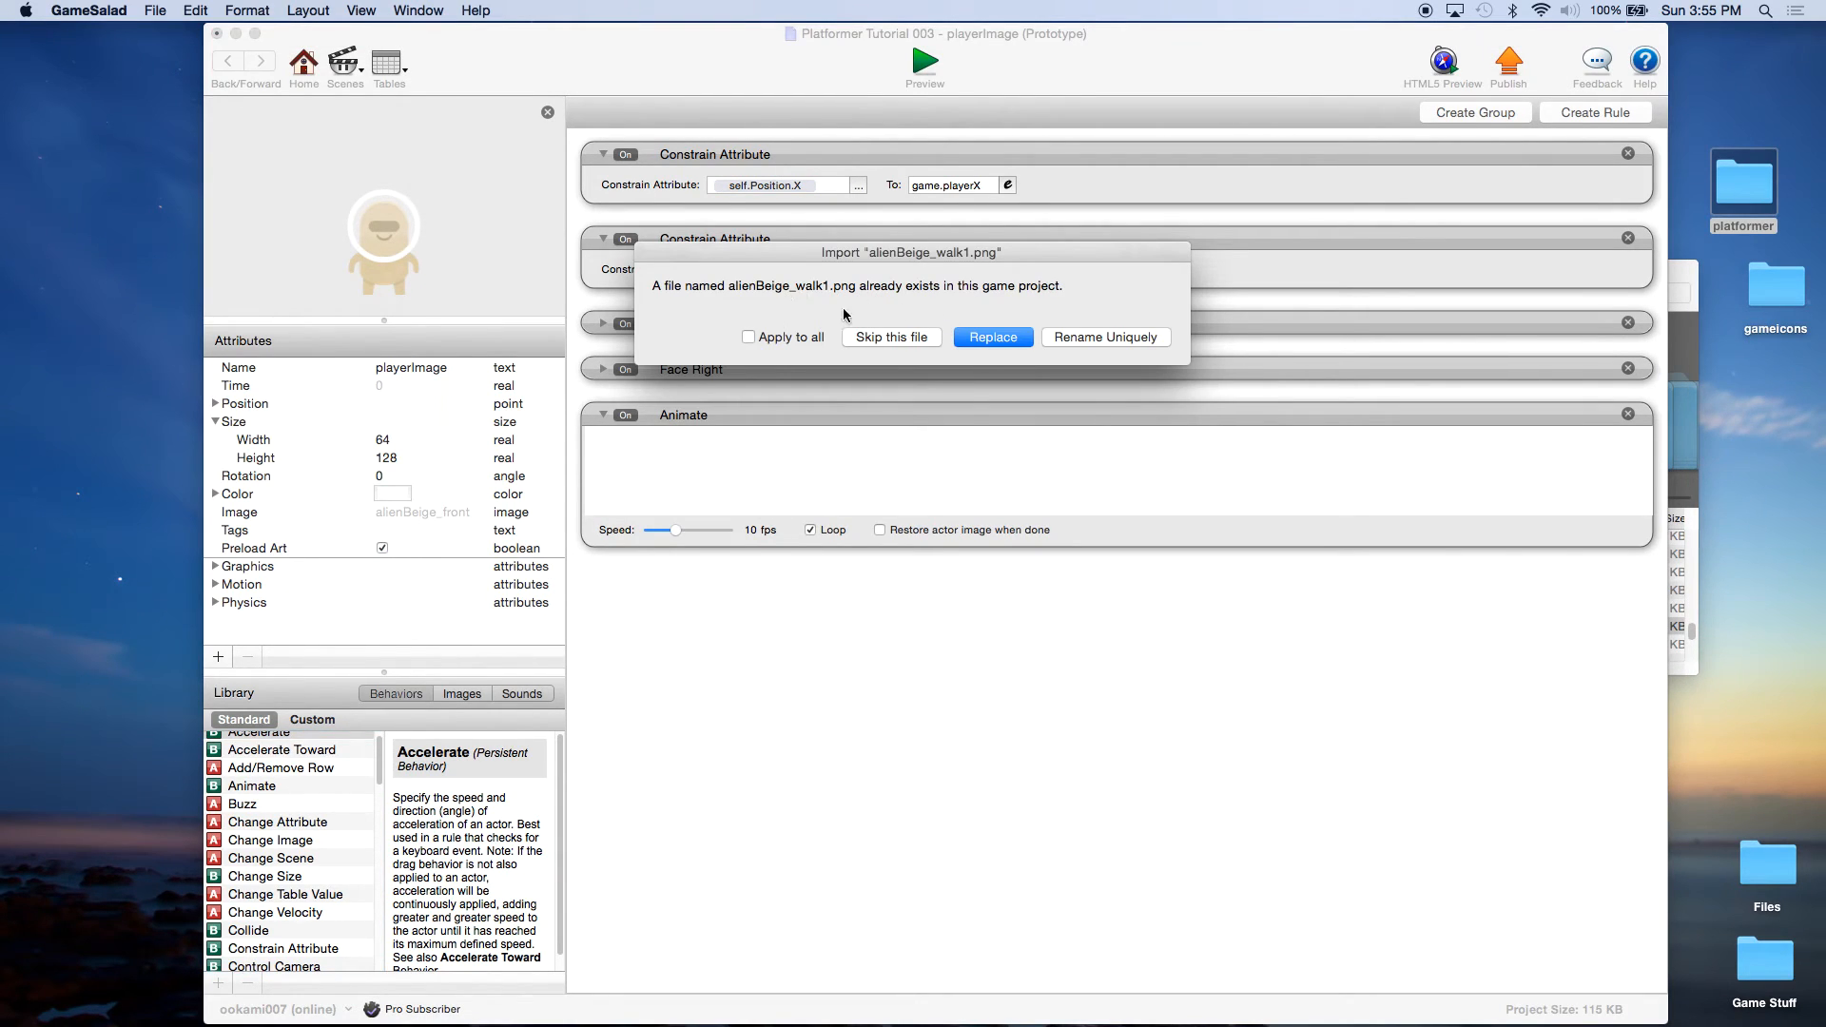
left_click(997, 338)
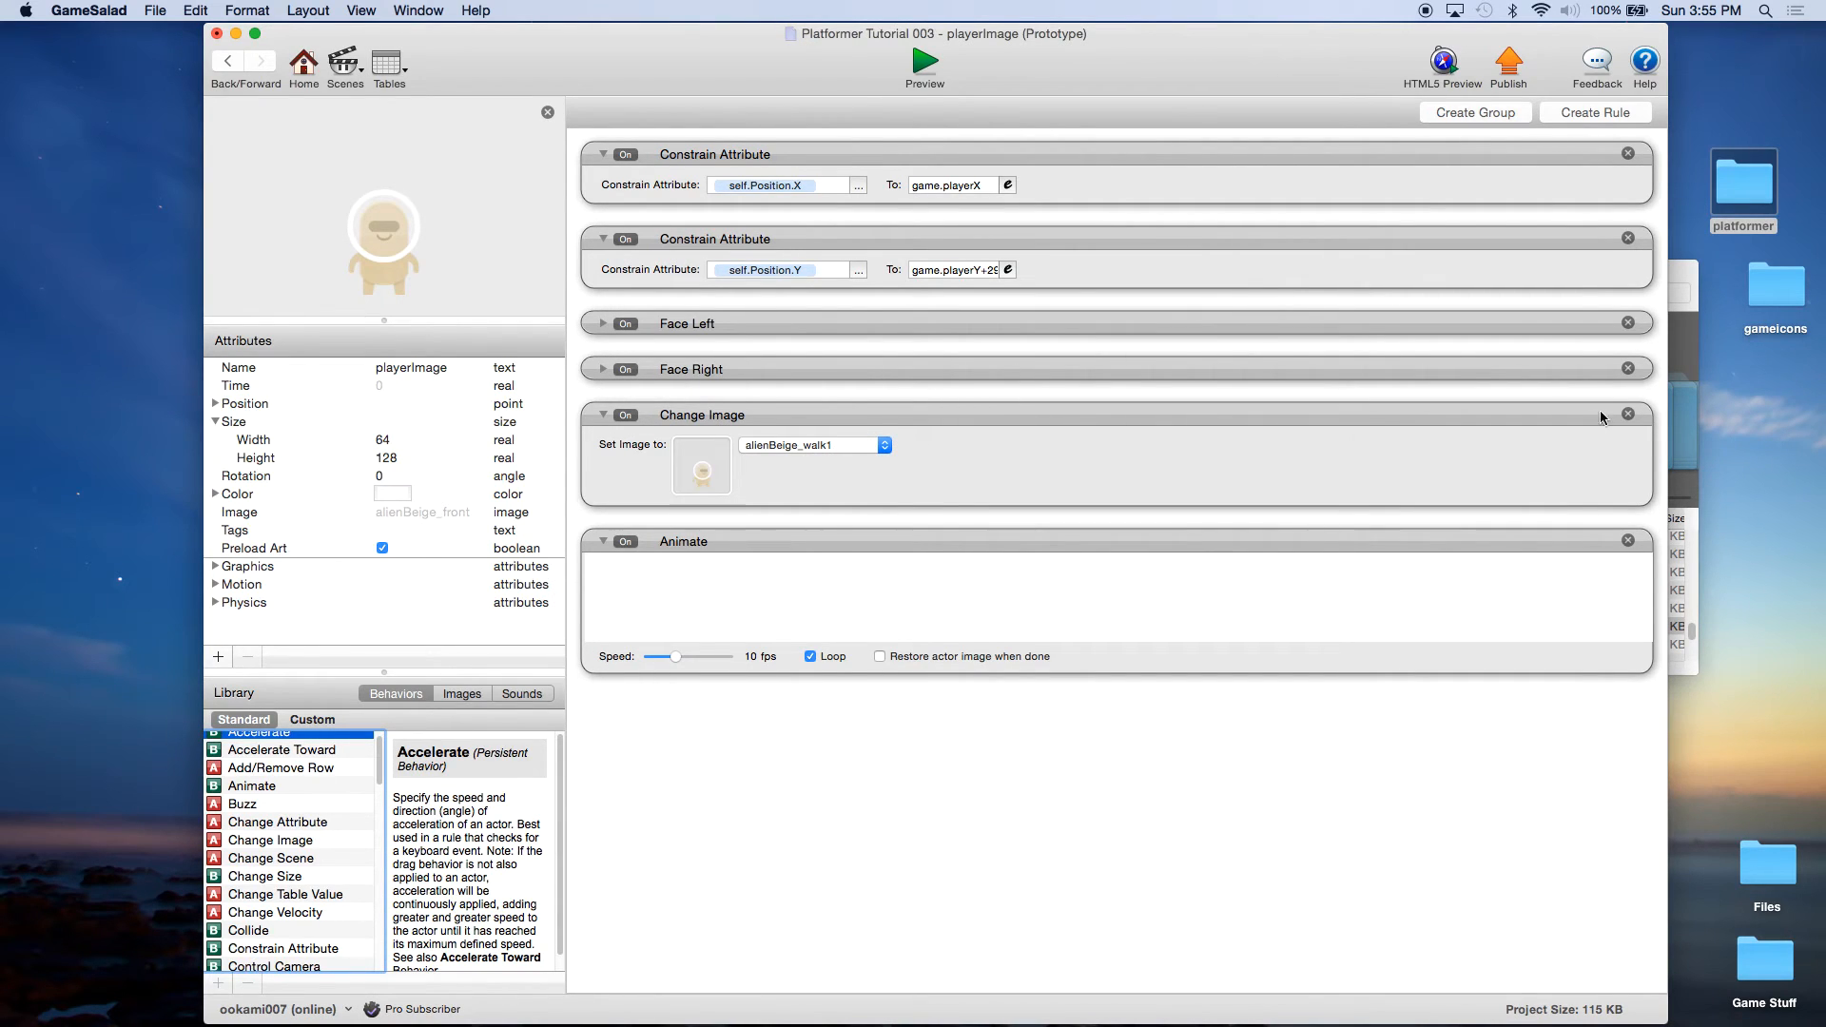
left_click(1628, 415)
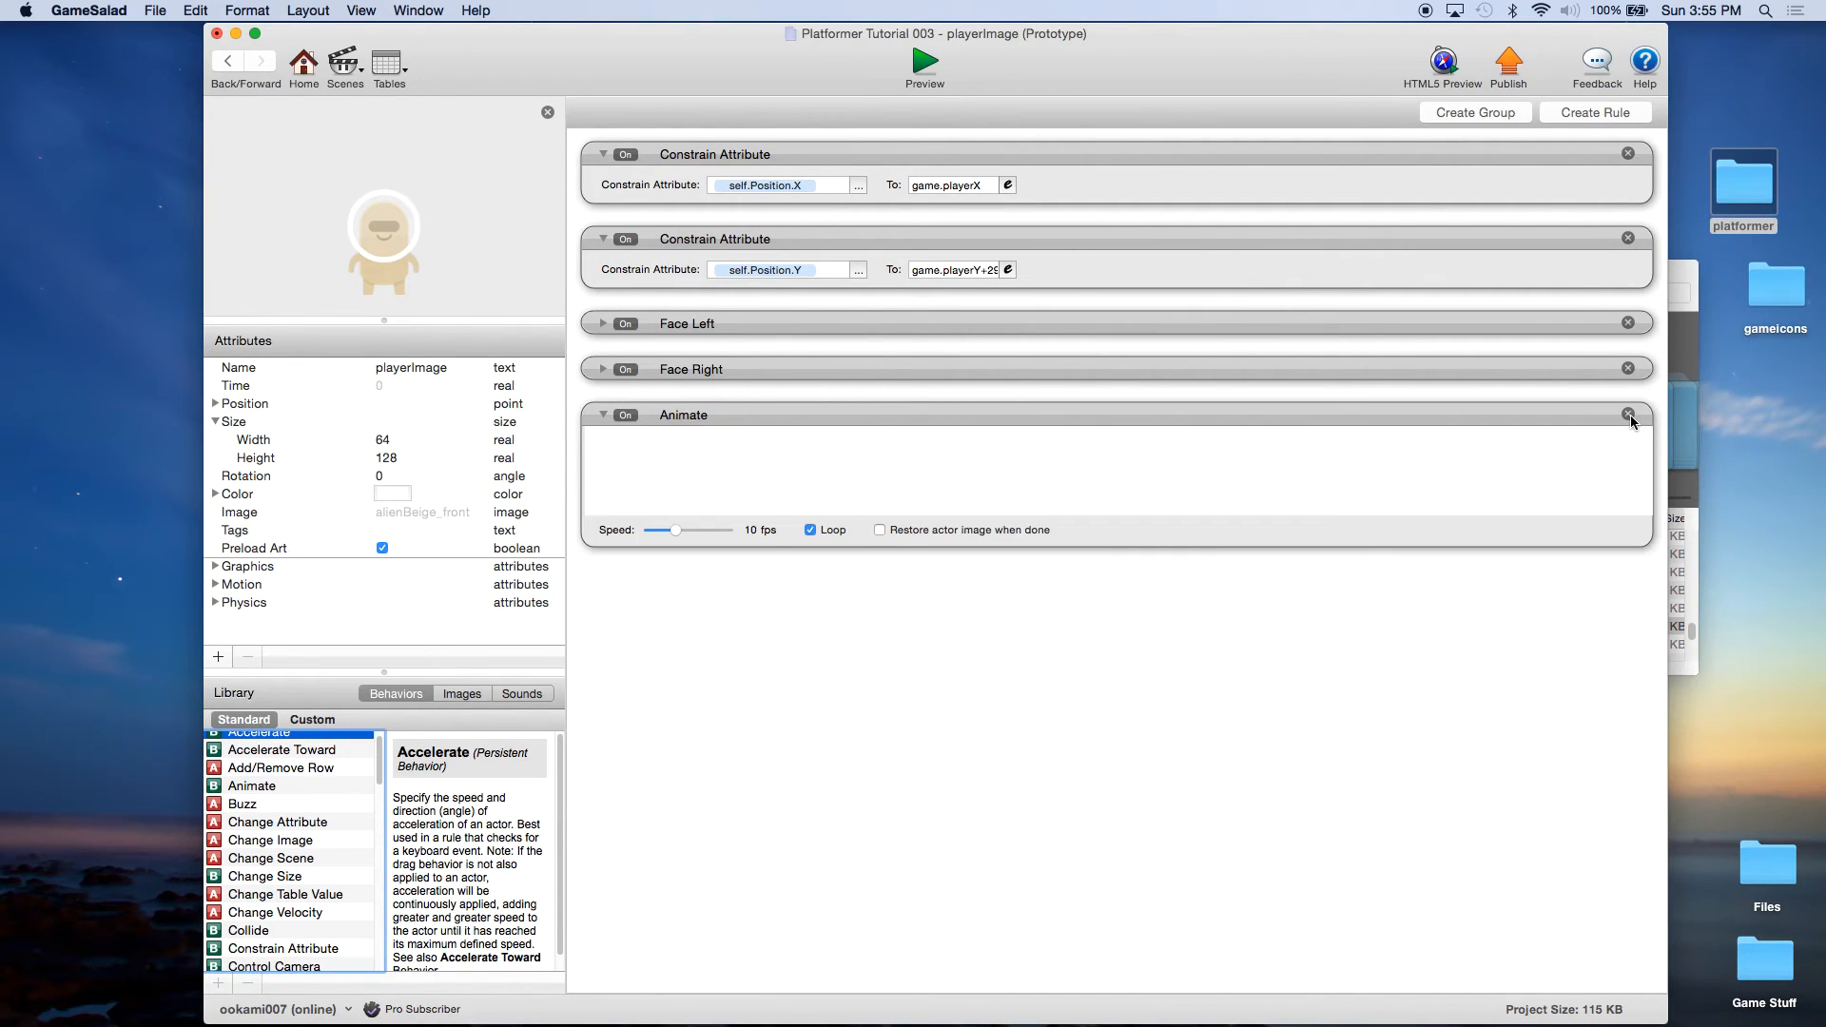
Import alienBeige_walk2.png from the platformer folder into the project's image library.
left_click(466, 697)
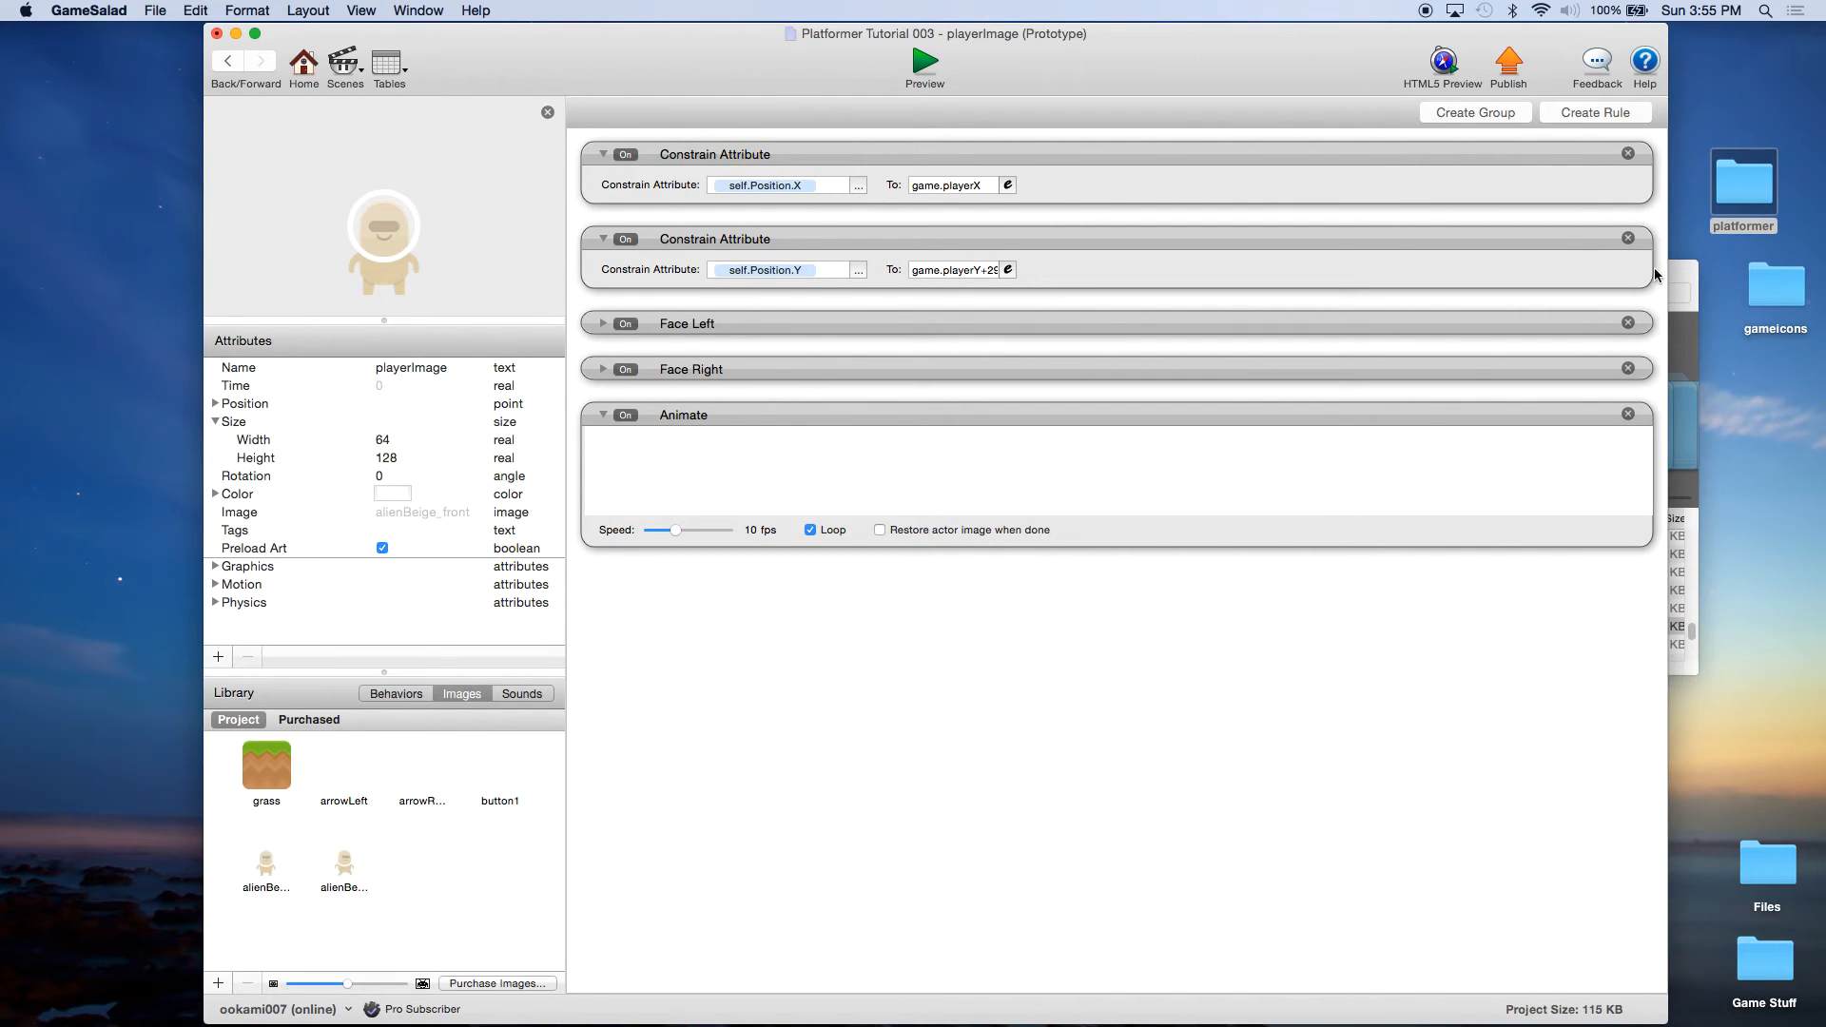
left_click(1685, 270)
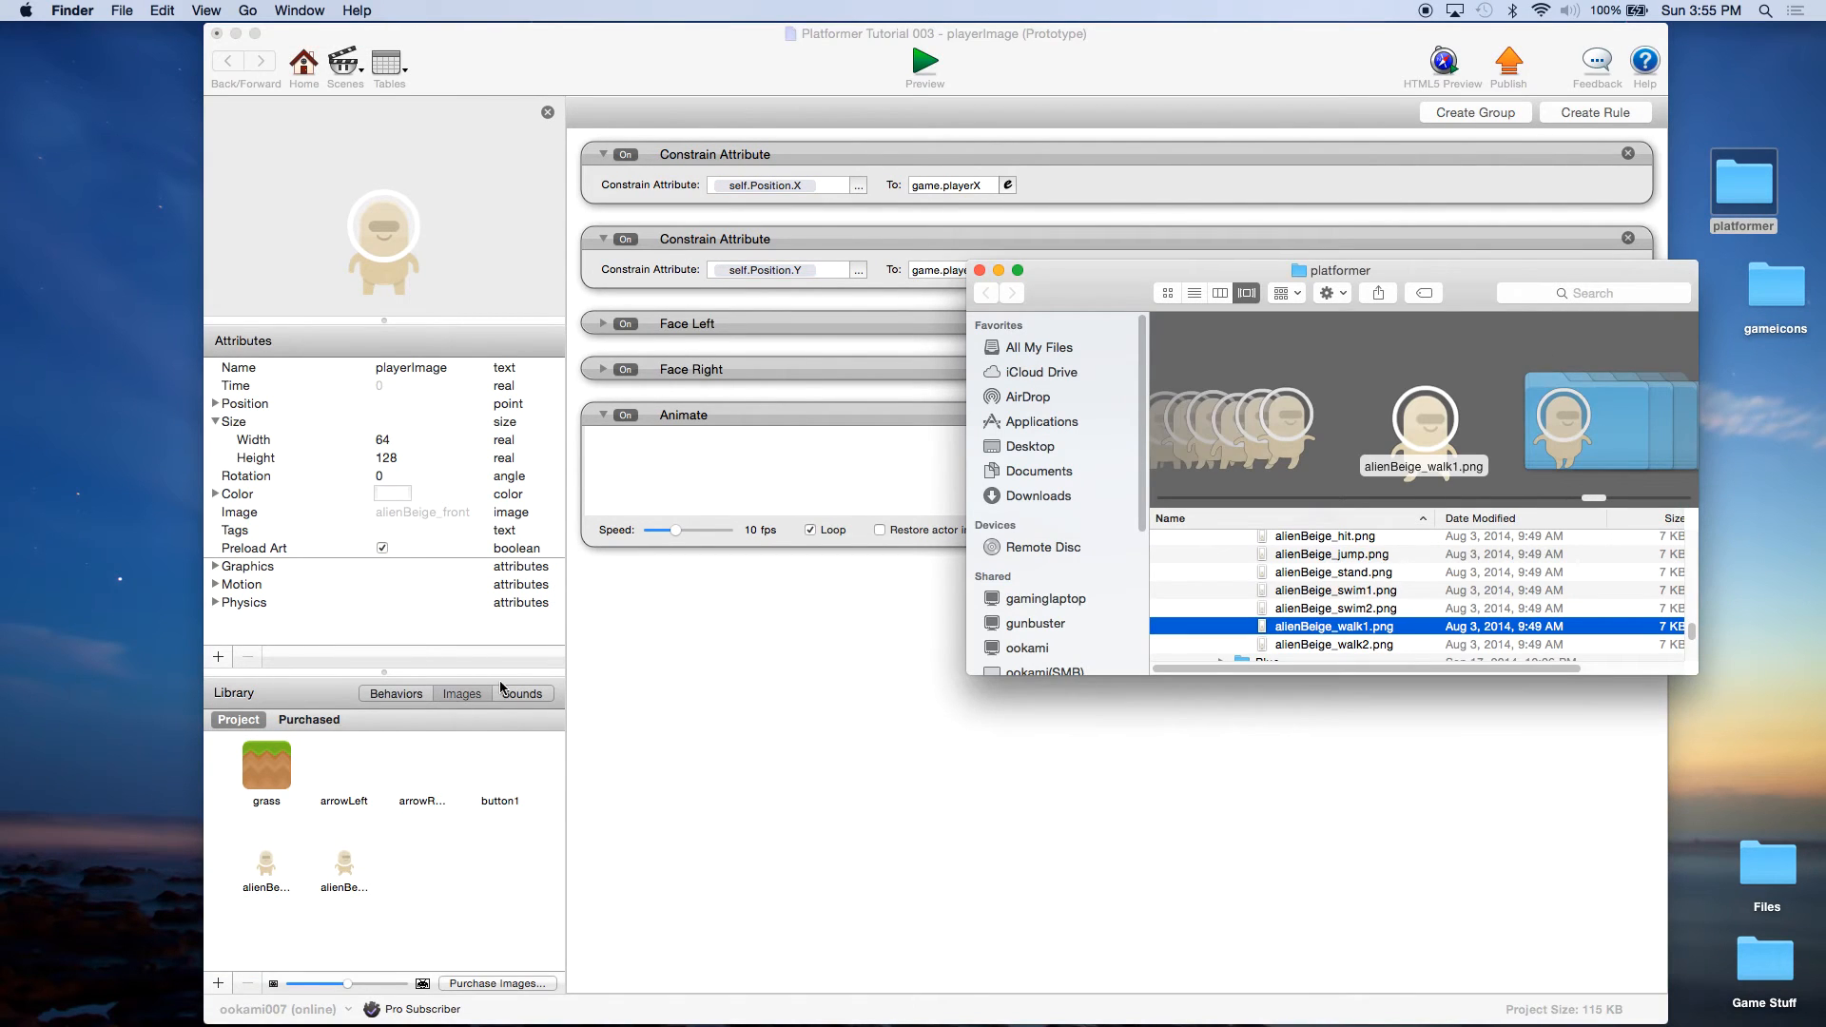
left_click_drag(1337, 644, 466, 883)
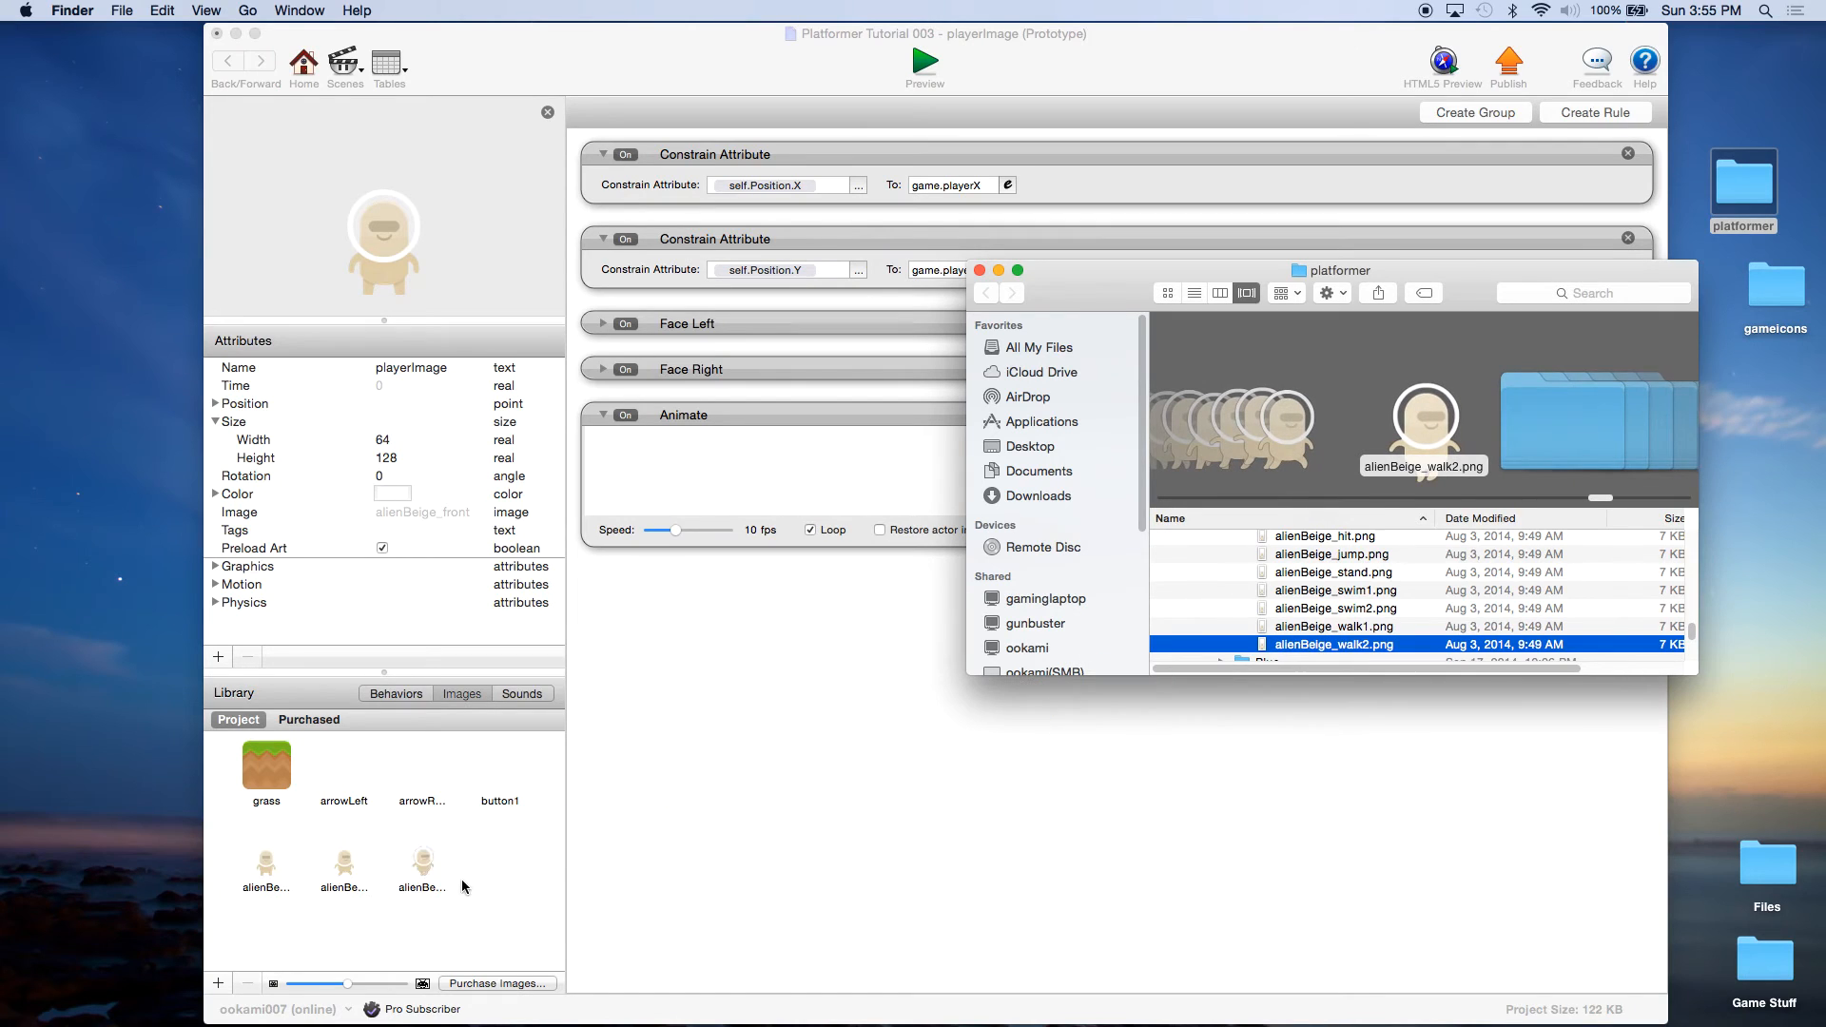
Add the project images alienBeige_walk1 and alienBeige_walk2 to the Animate behavior as frames 1 and 2.
left_click(356, 877)
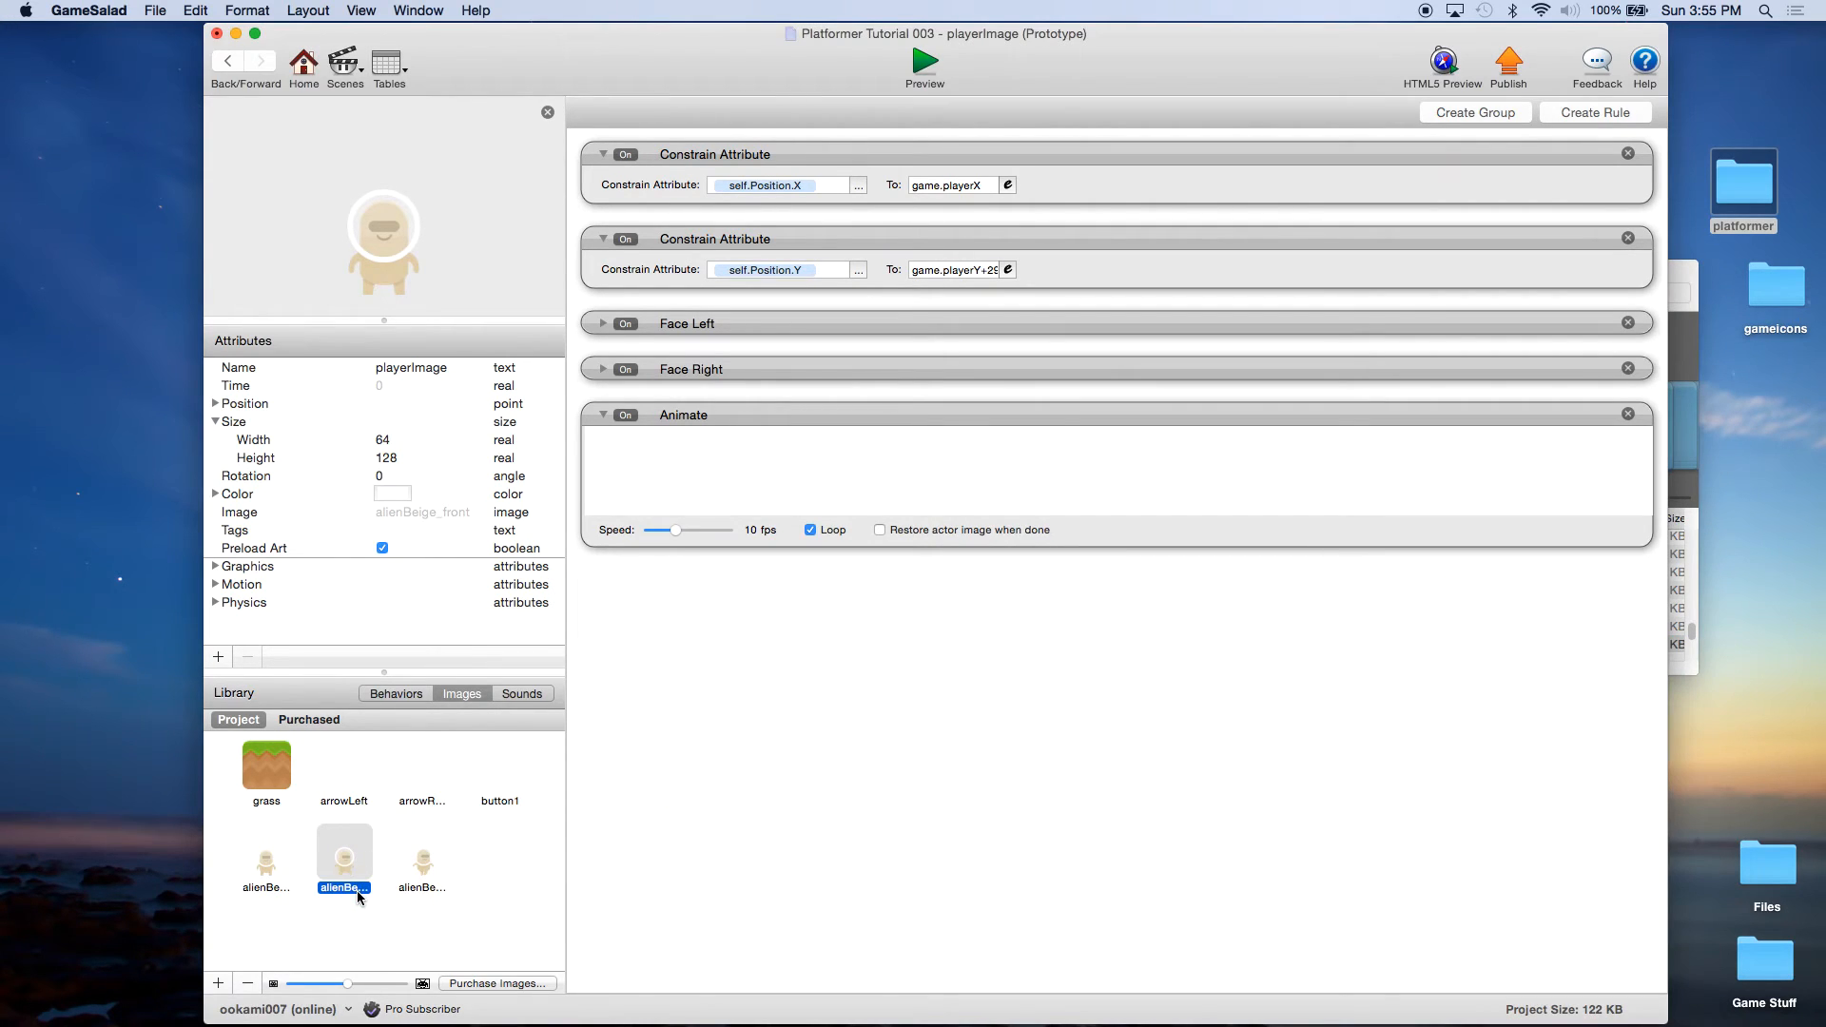
left_click_drag(345, 868, 696, 463)
left_click_drag(415, 860, 745, 481)
left_click(778, 650)
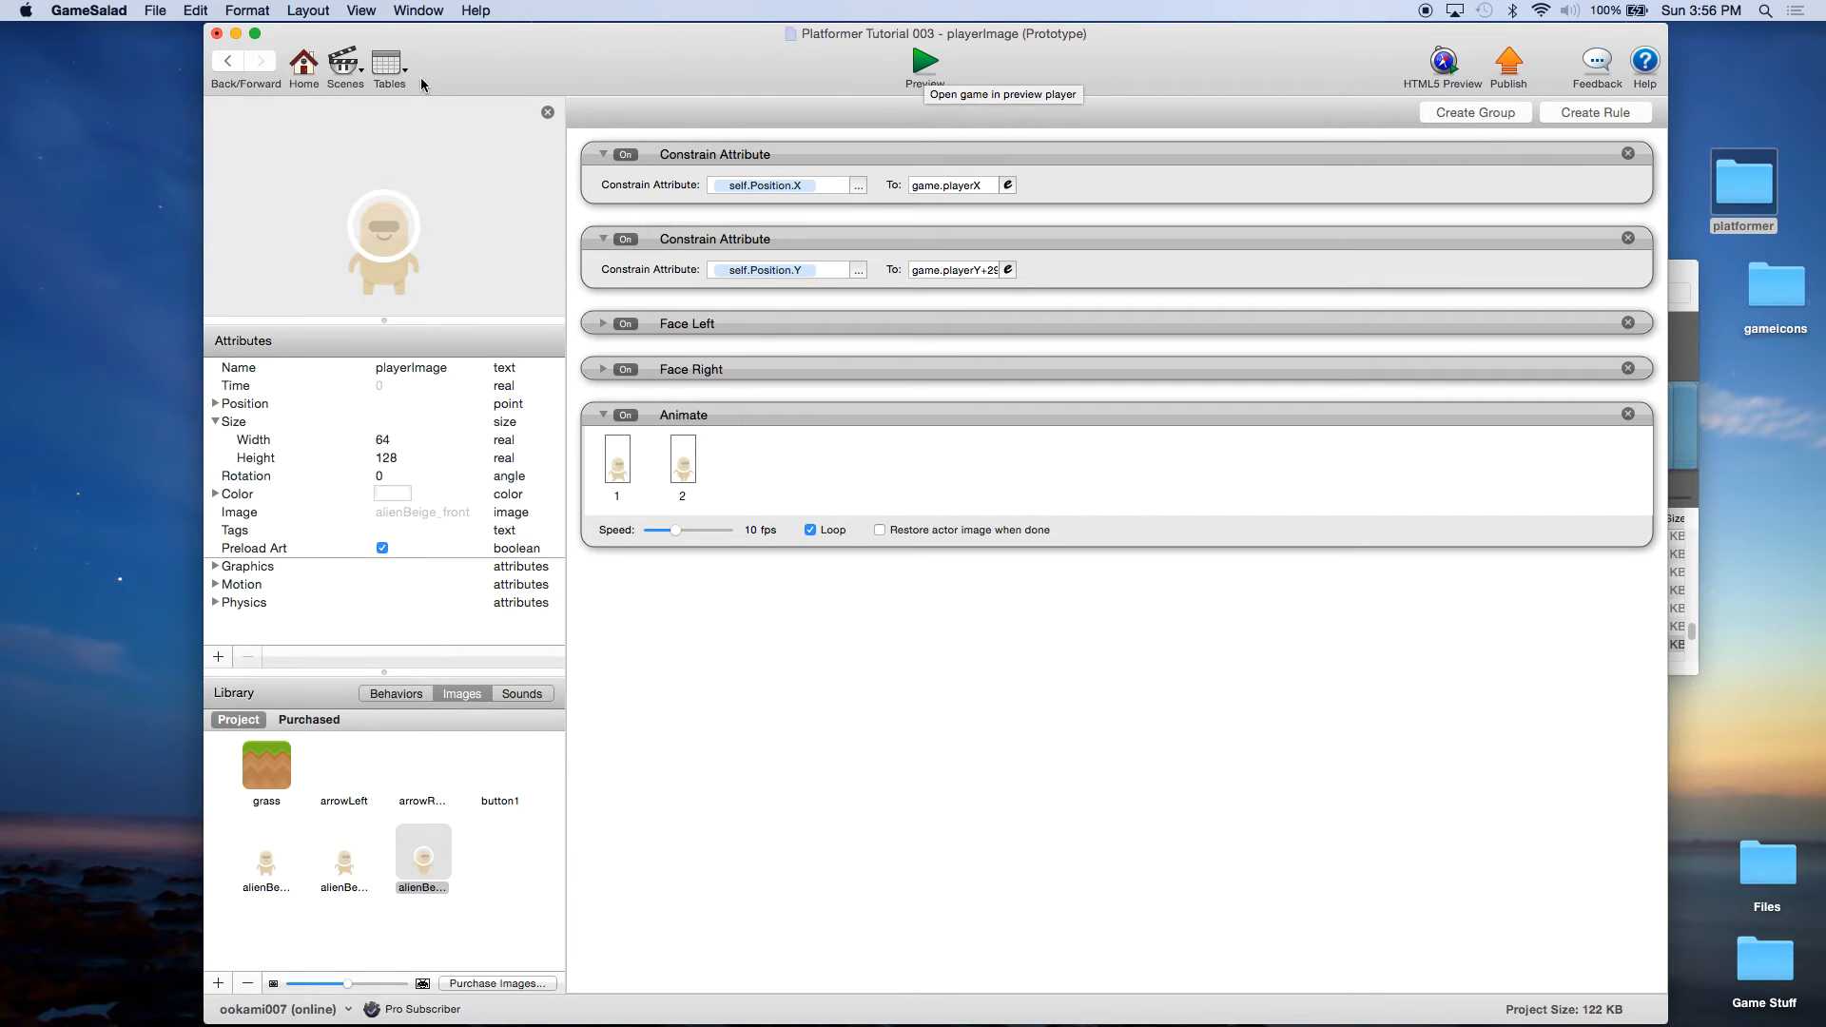
Save the project and preview the game, walking the player left and right to check the image flipping and walk animation.
left_click(155, 11)
left_click(179, 117)
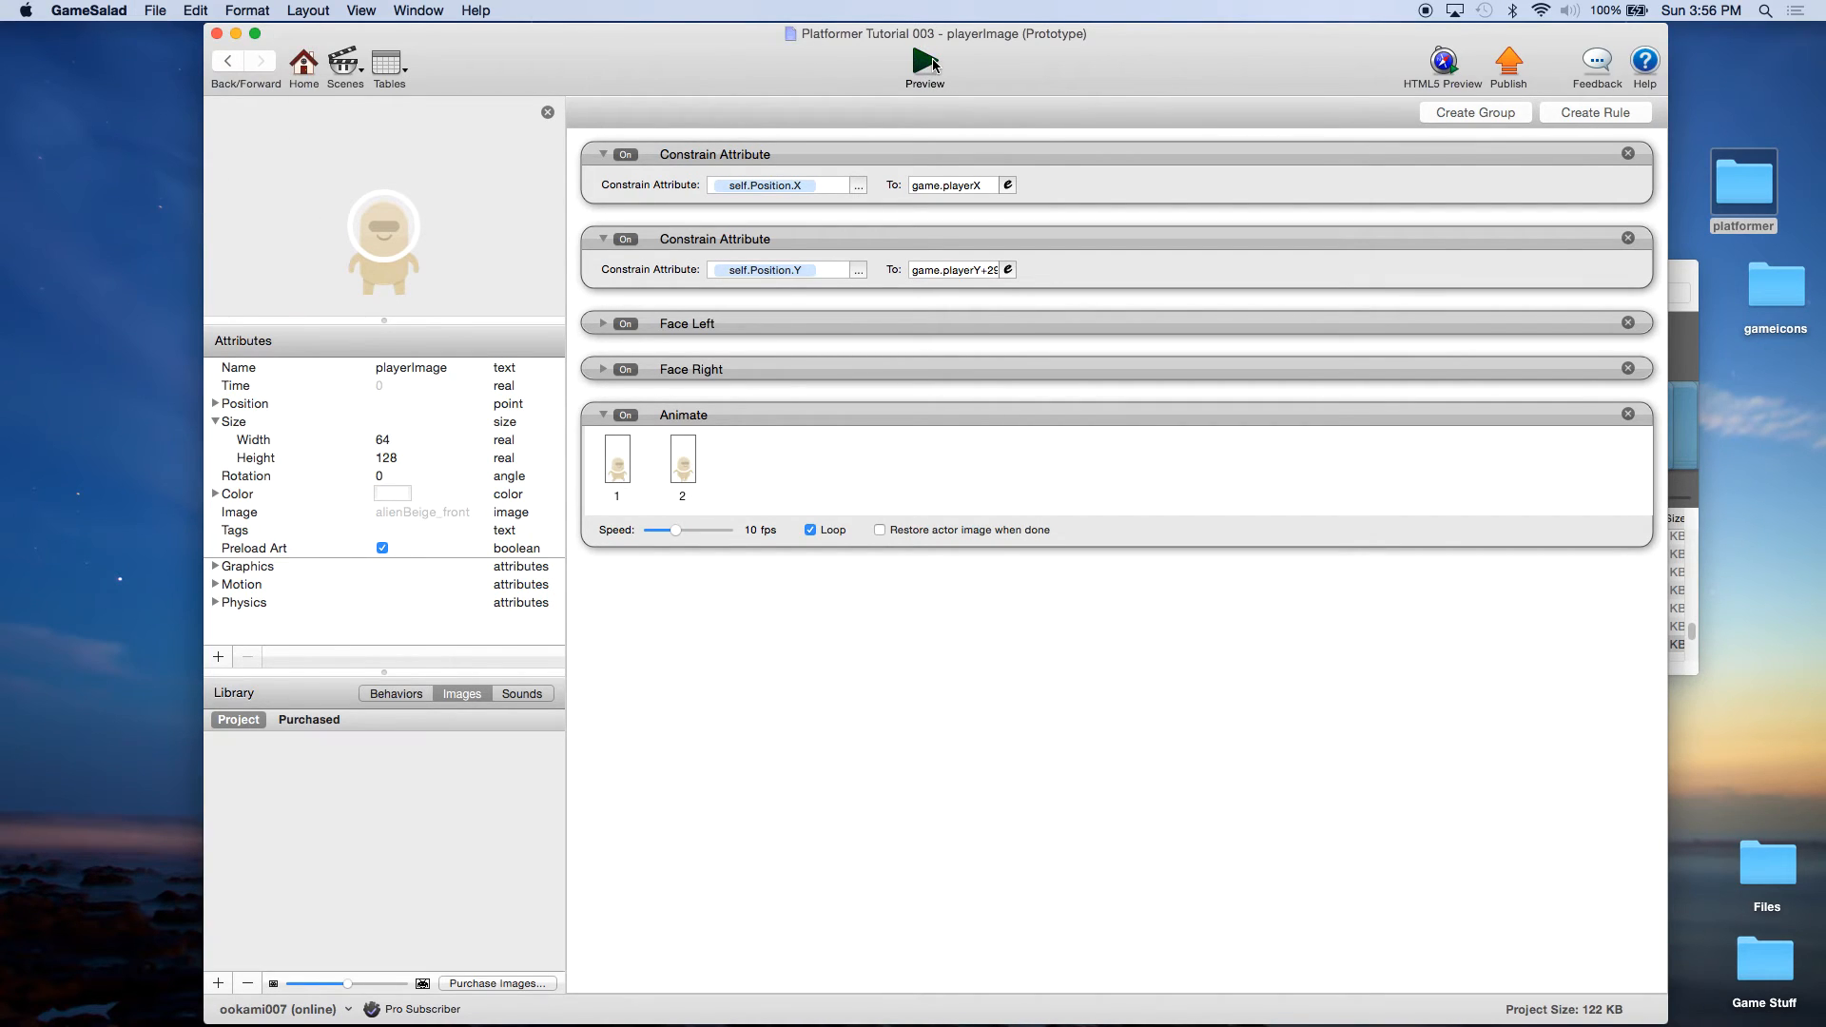
left_click(925, 64)
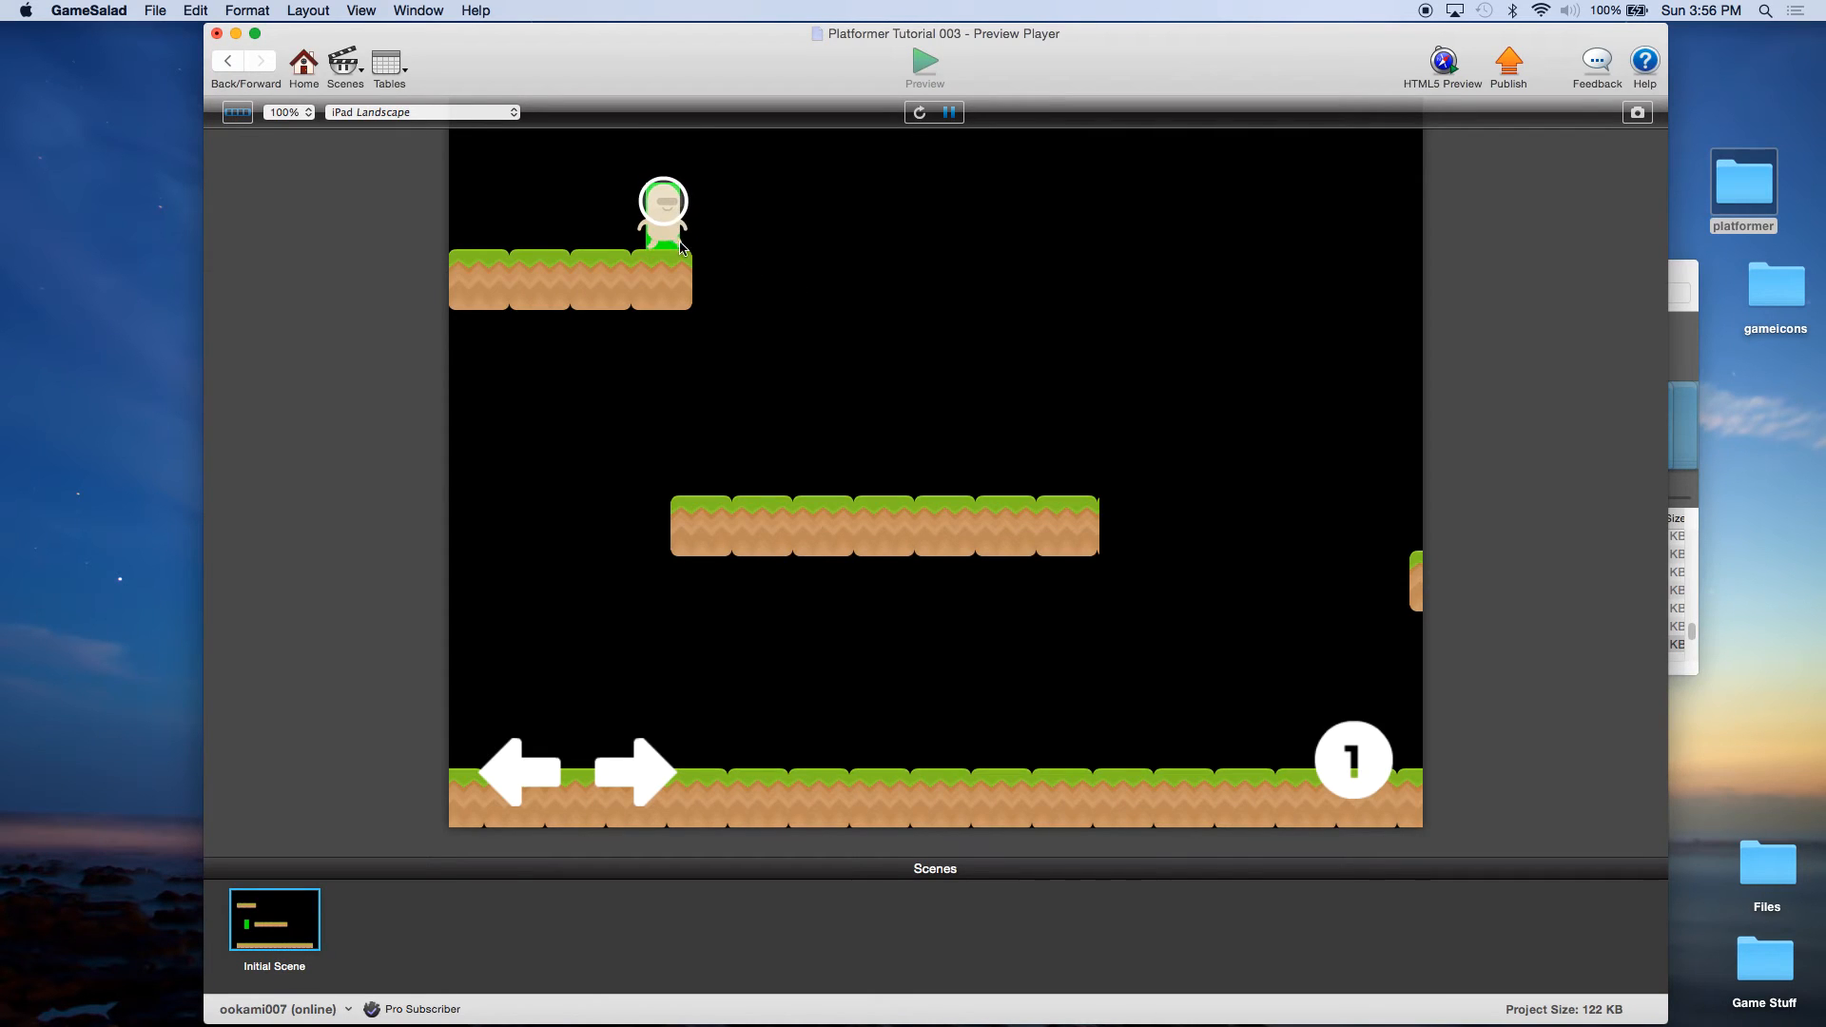
key("Left")
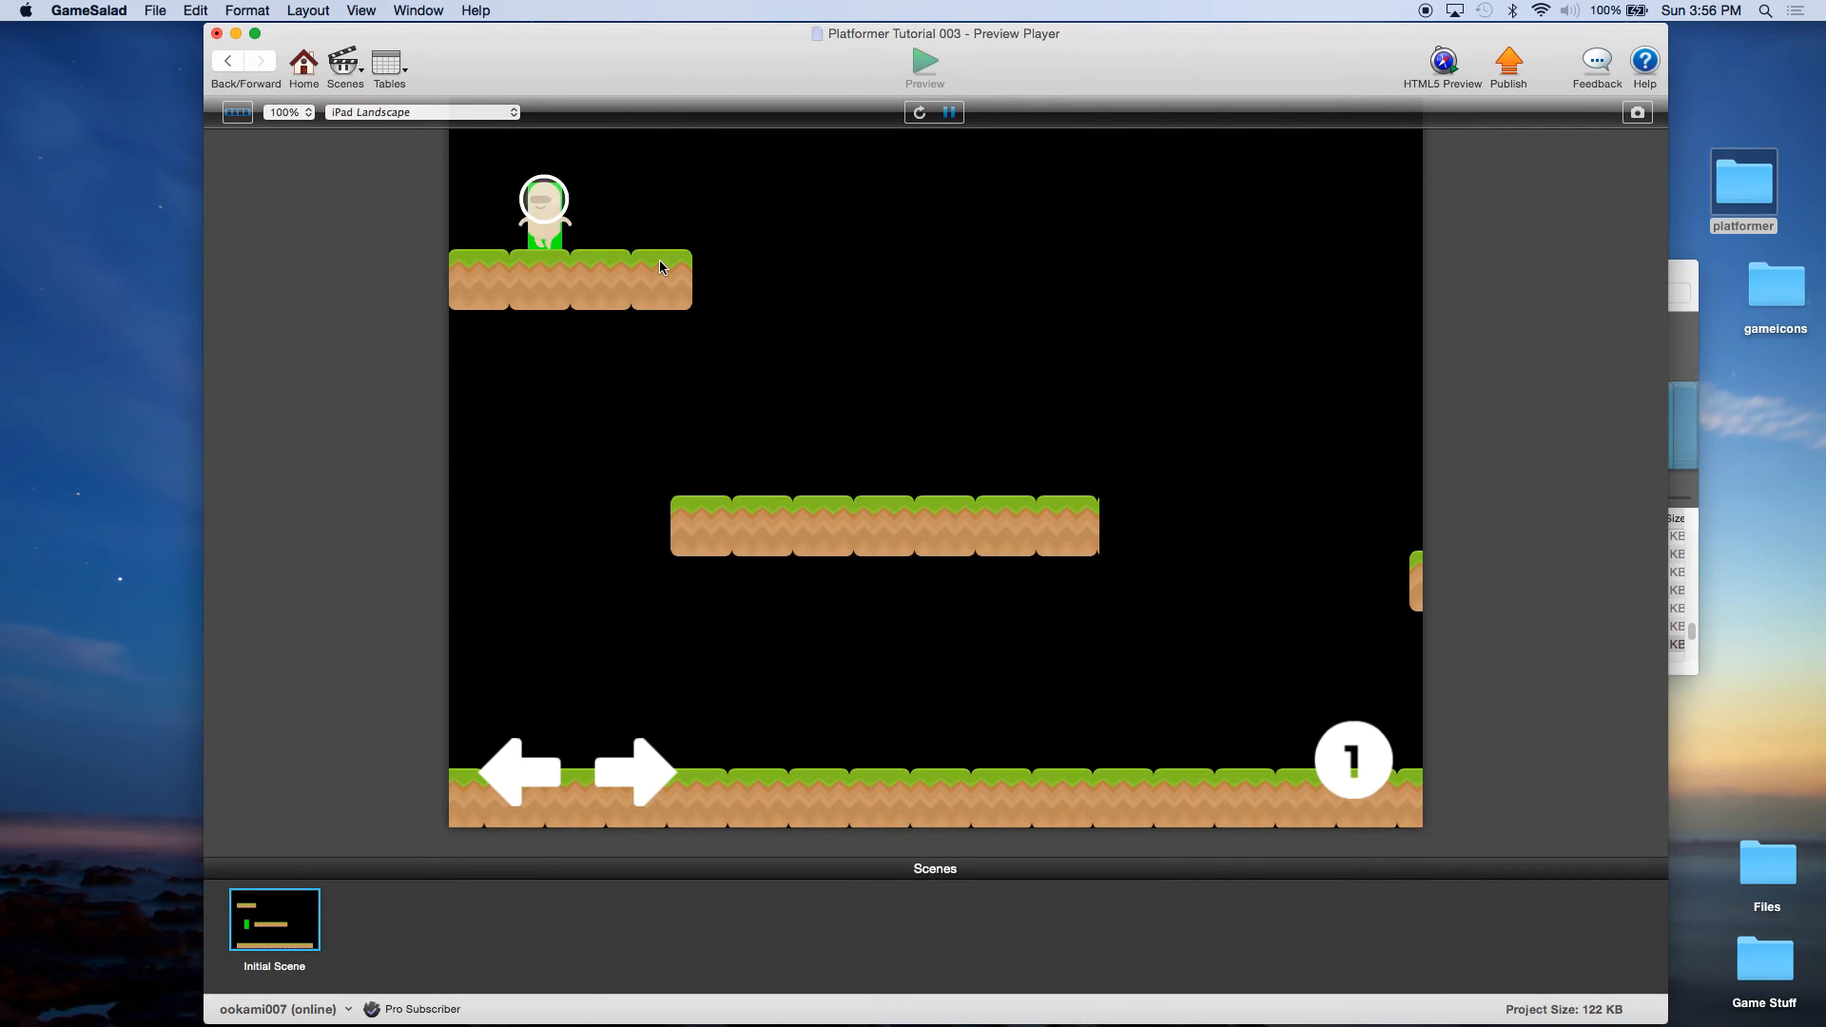
key("Right")
key("Left")
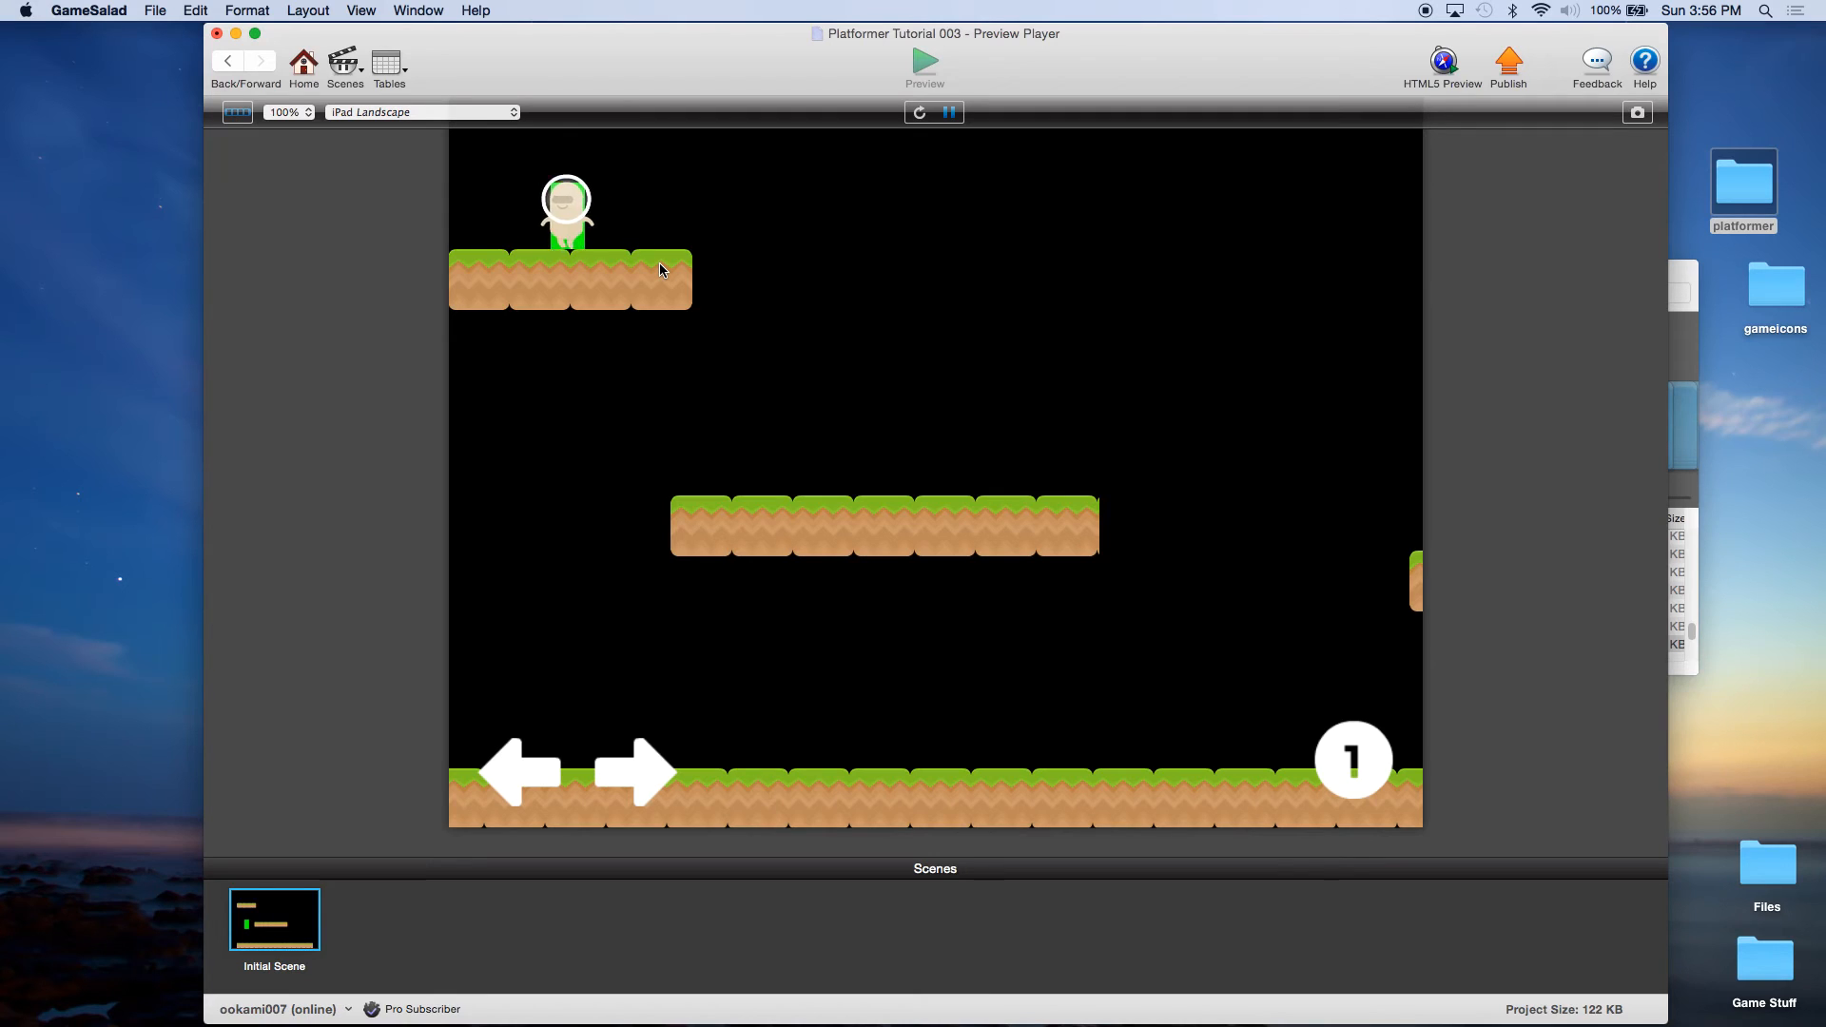
Run and jump the player around the platforms in the preview to examine the alien's image while airborne.
key("Right")
key("Left")
key("Right")
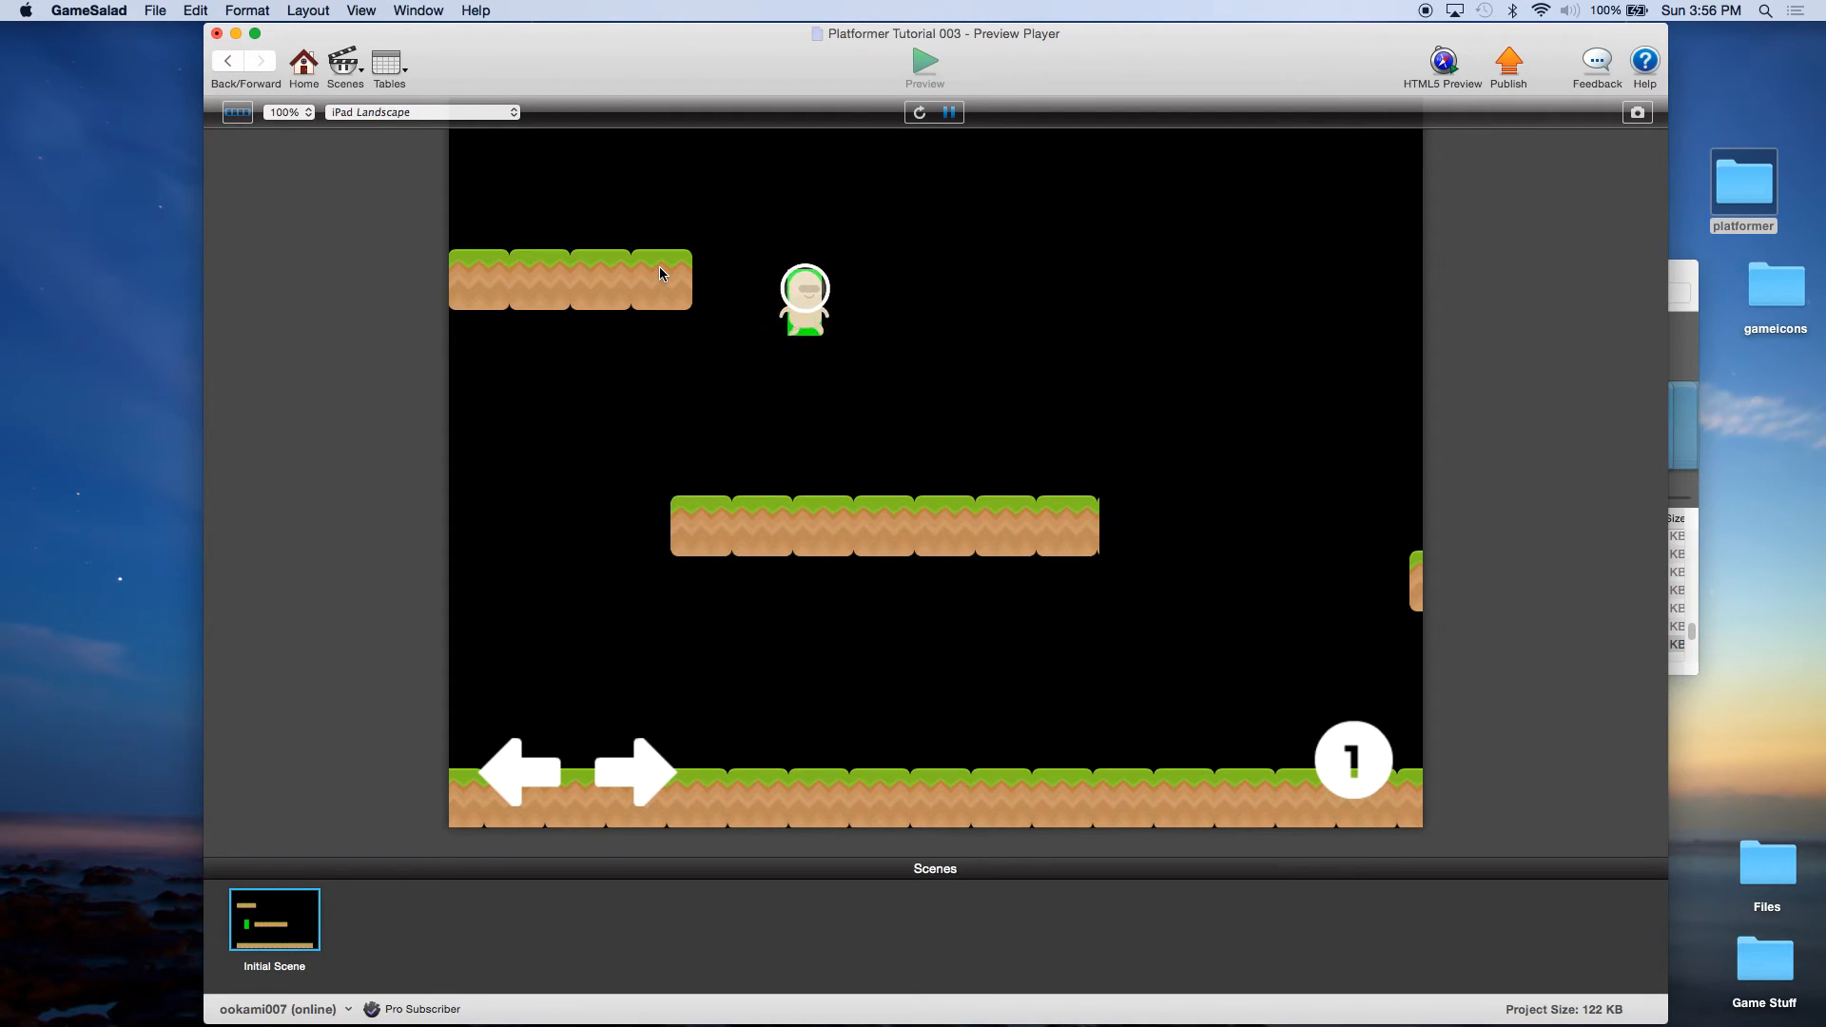
key("Right")
key("Up")
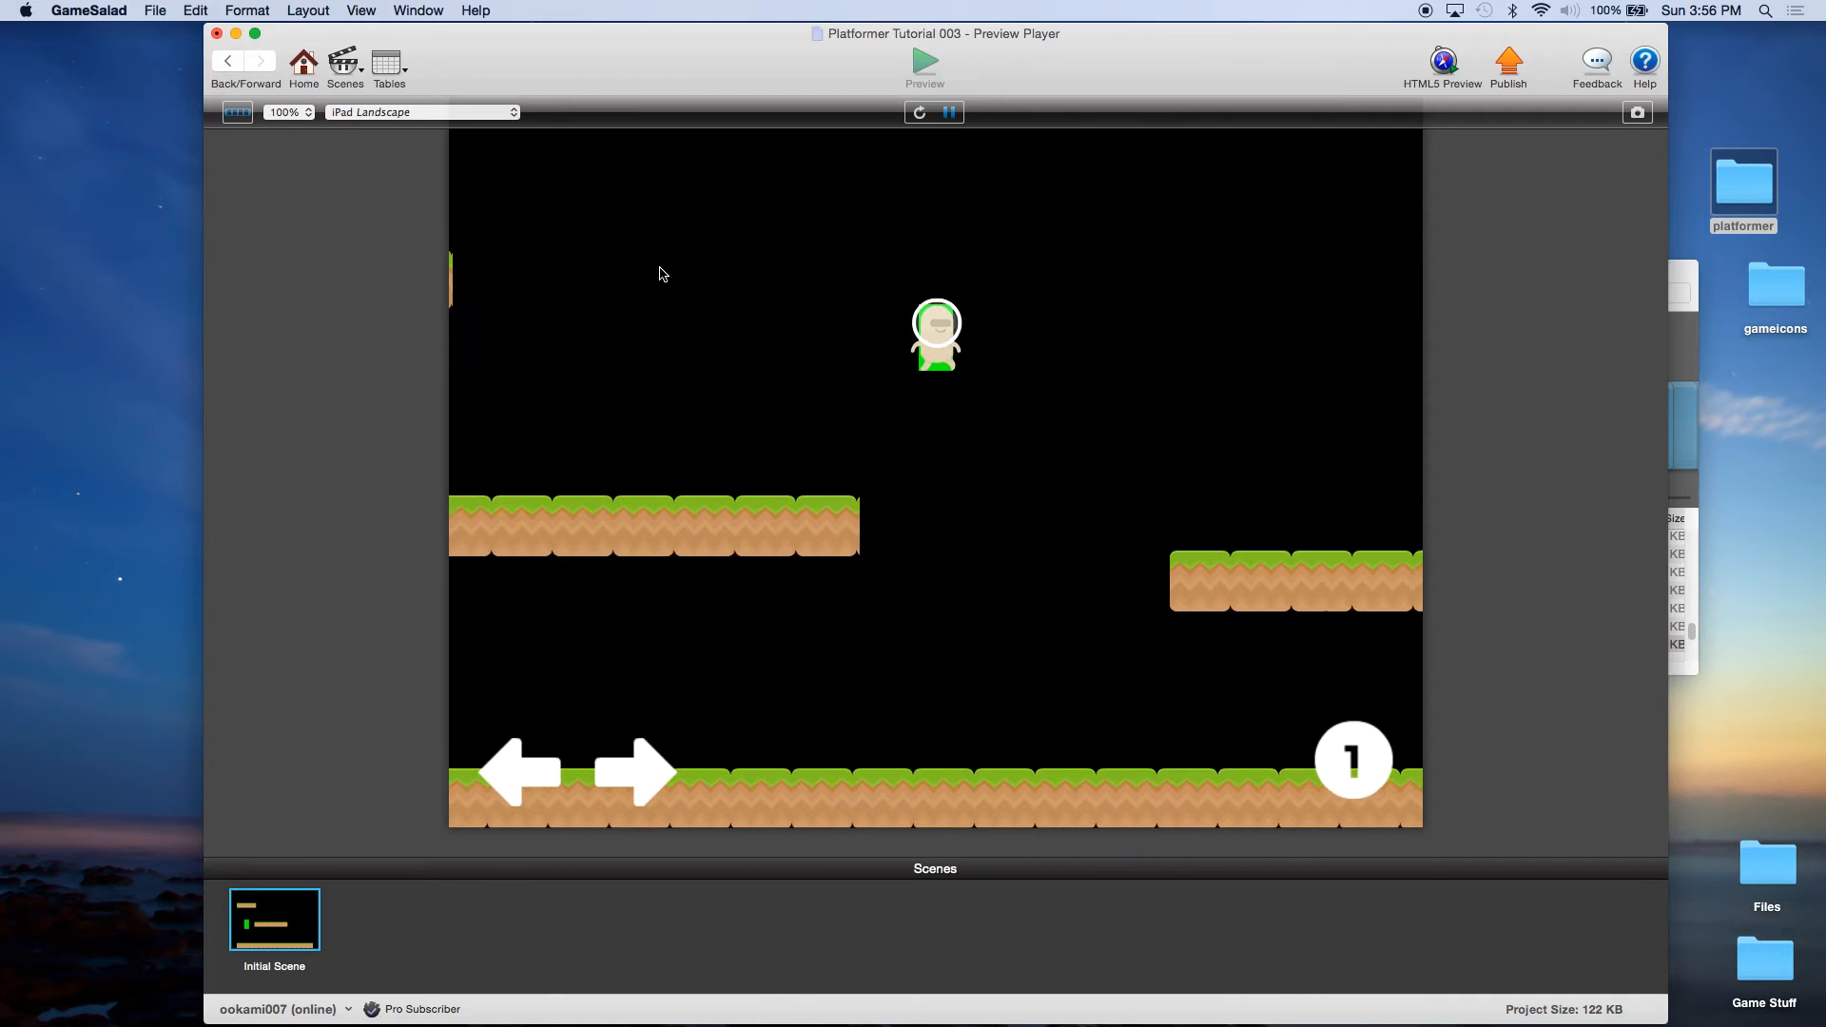
key("Left")
key("Up")
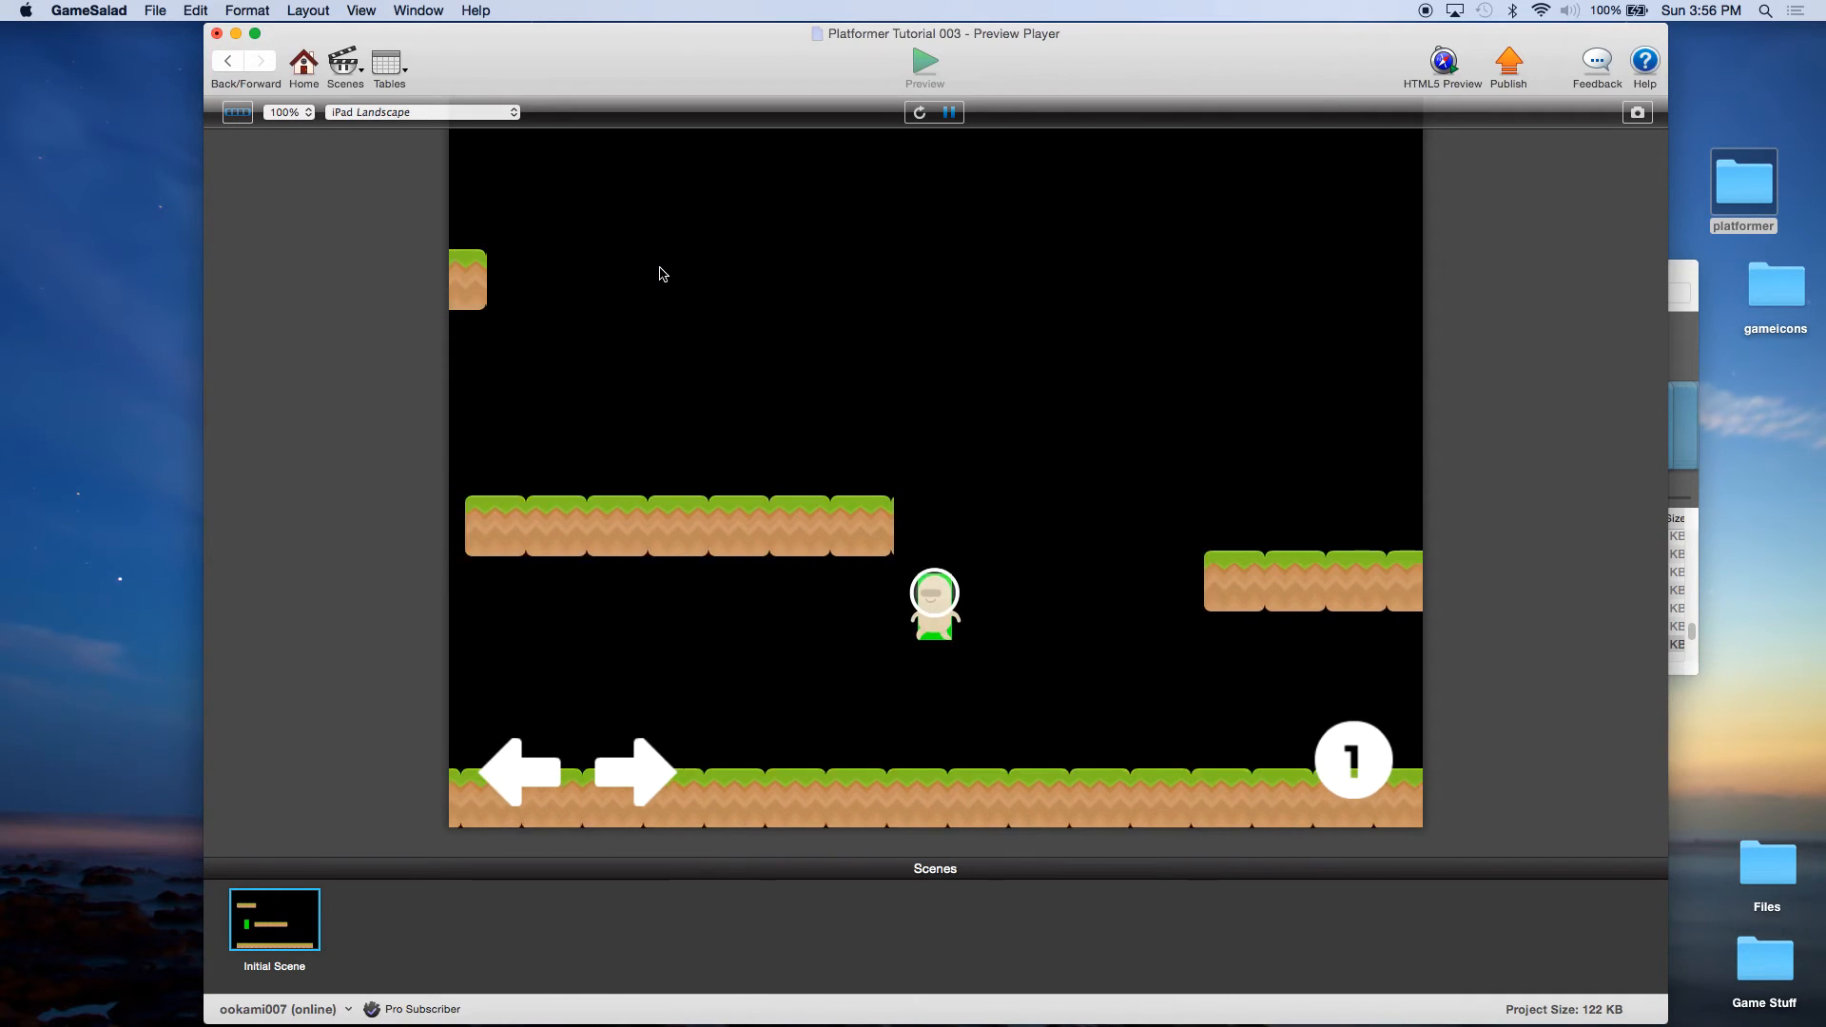
key("Right")
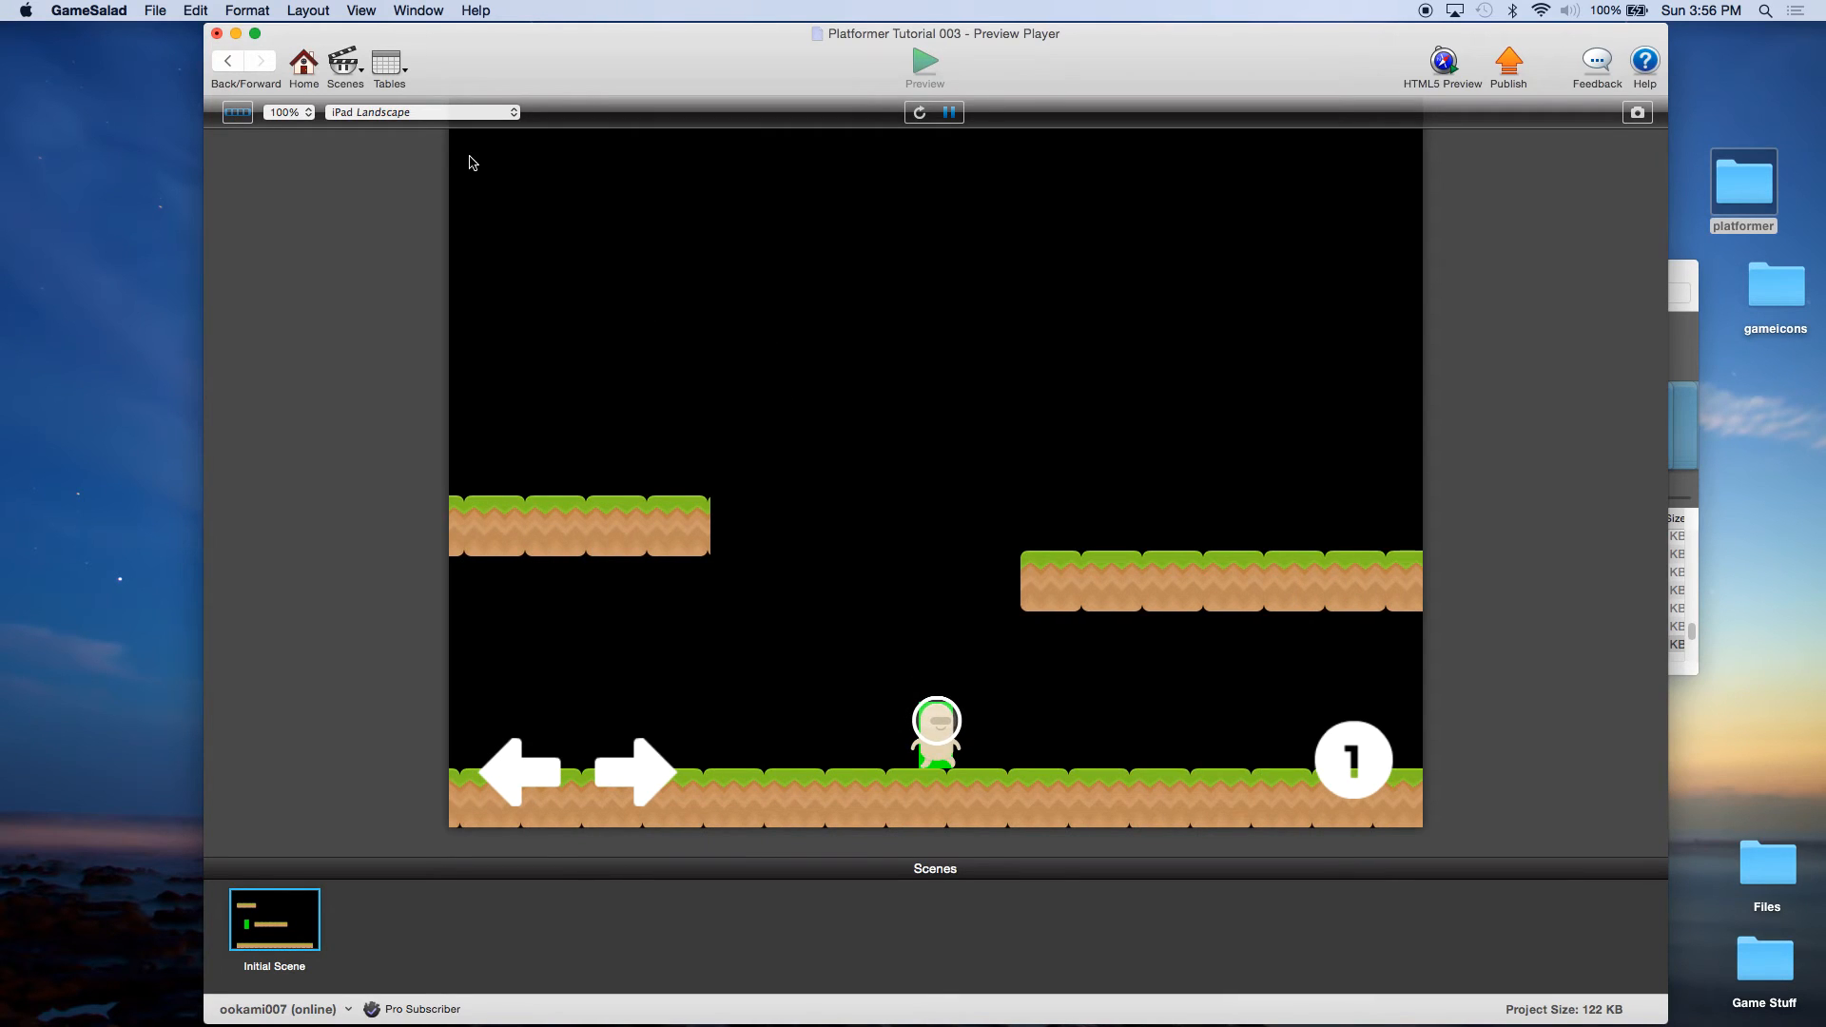
key("Left")
key("Up")
key("Right")
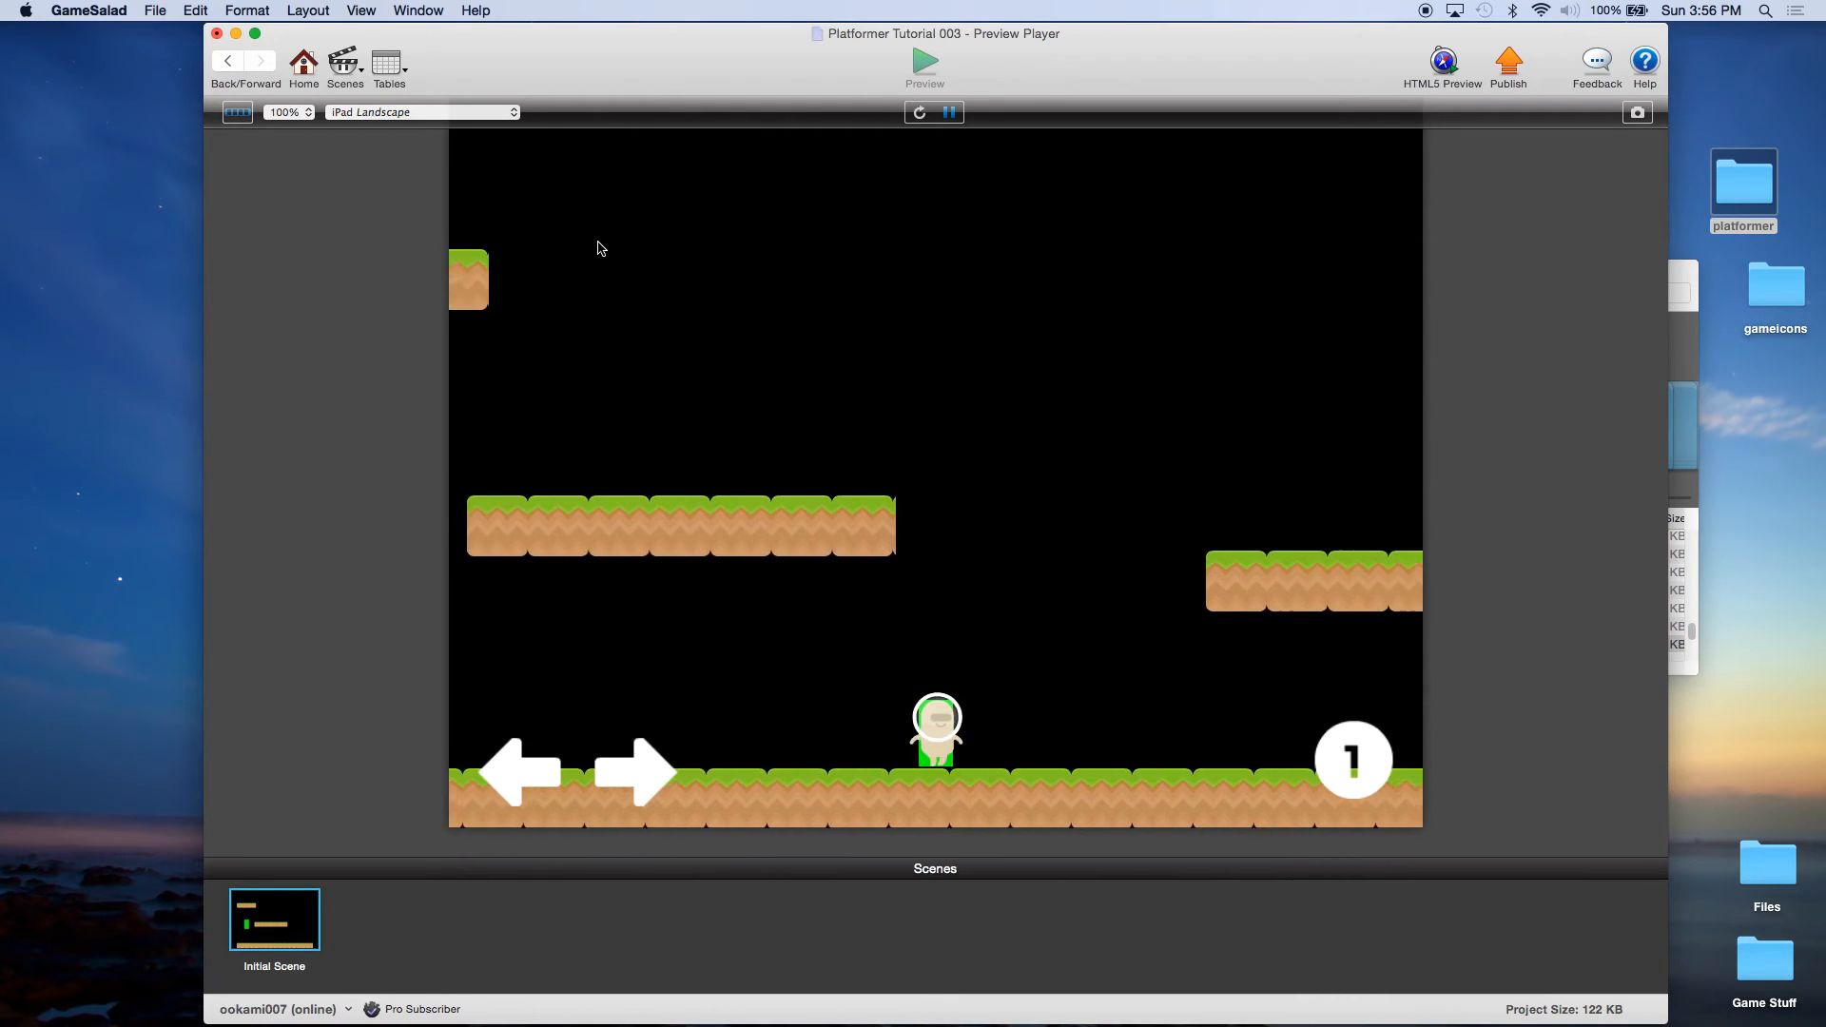
key("Up")
key("Left")
key("Up")
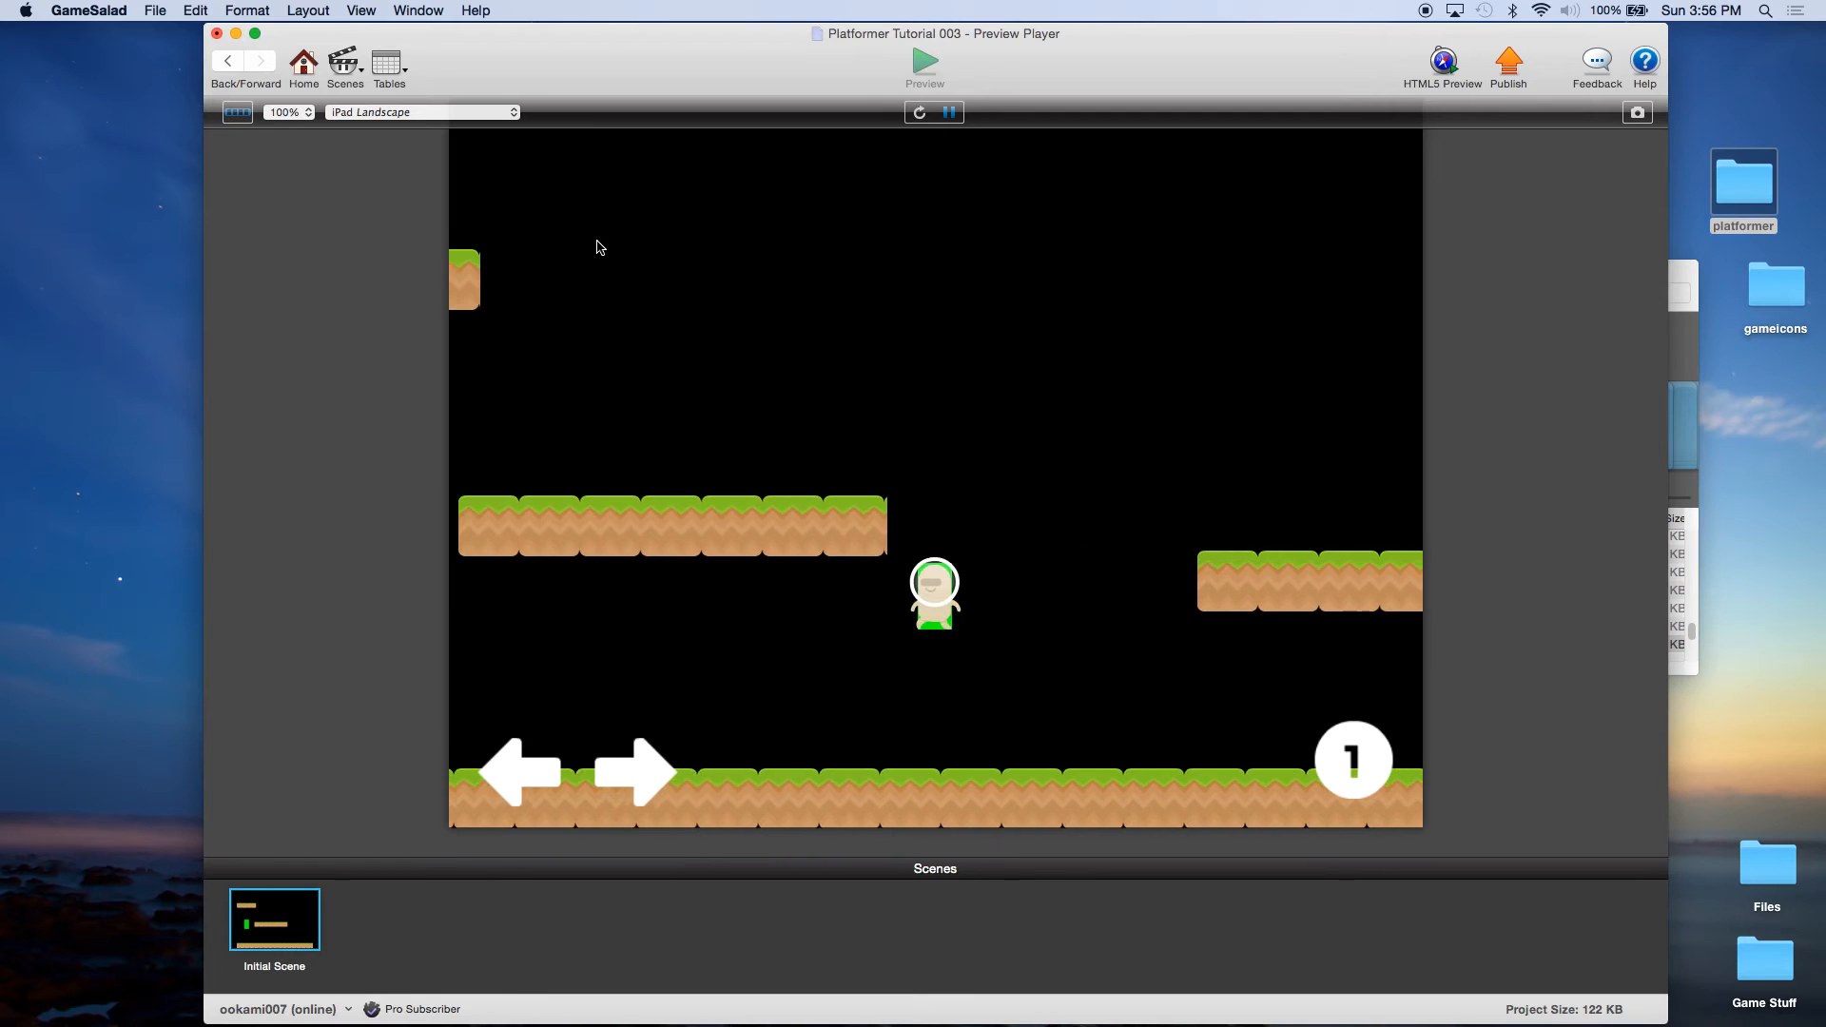
key("Up")
key("Left")
key("Up")
Leave the preview, open the playerImage actor for editing and collapse its Animate behavior.
left_click(304, 67)
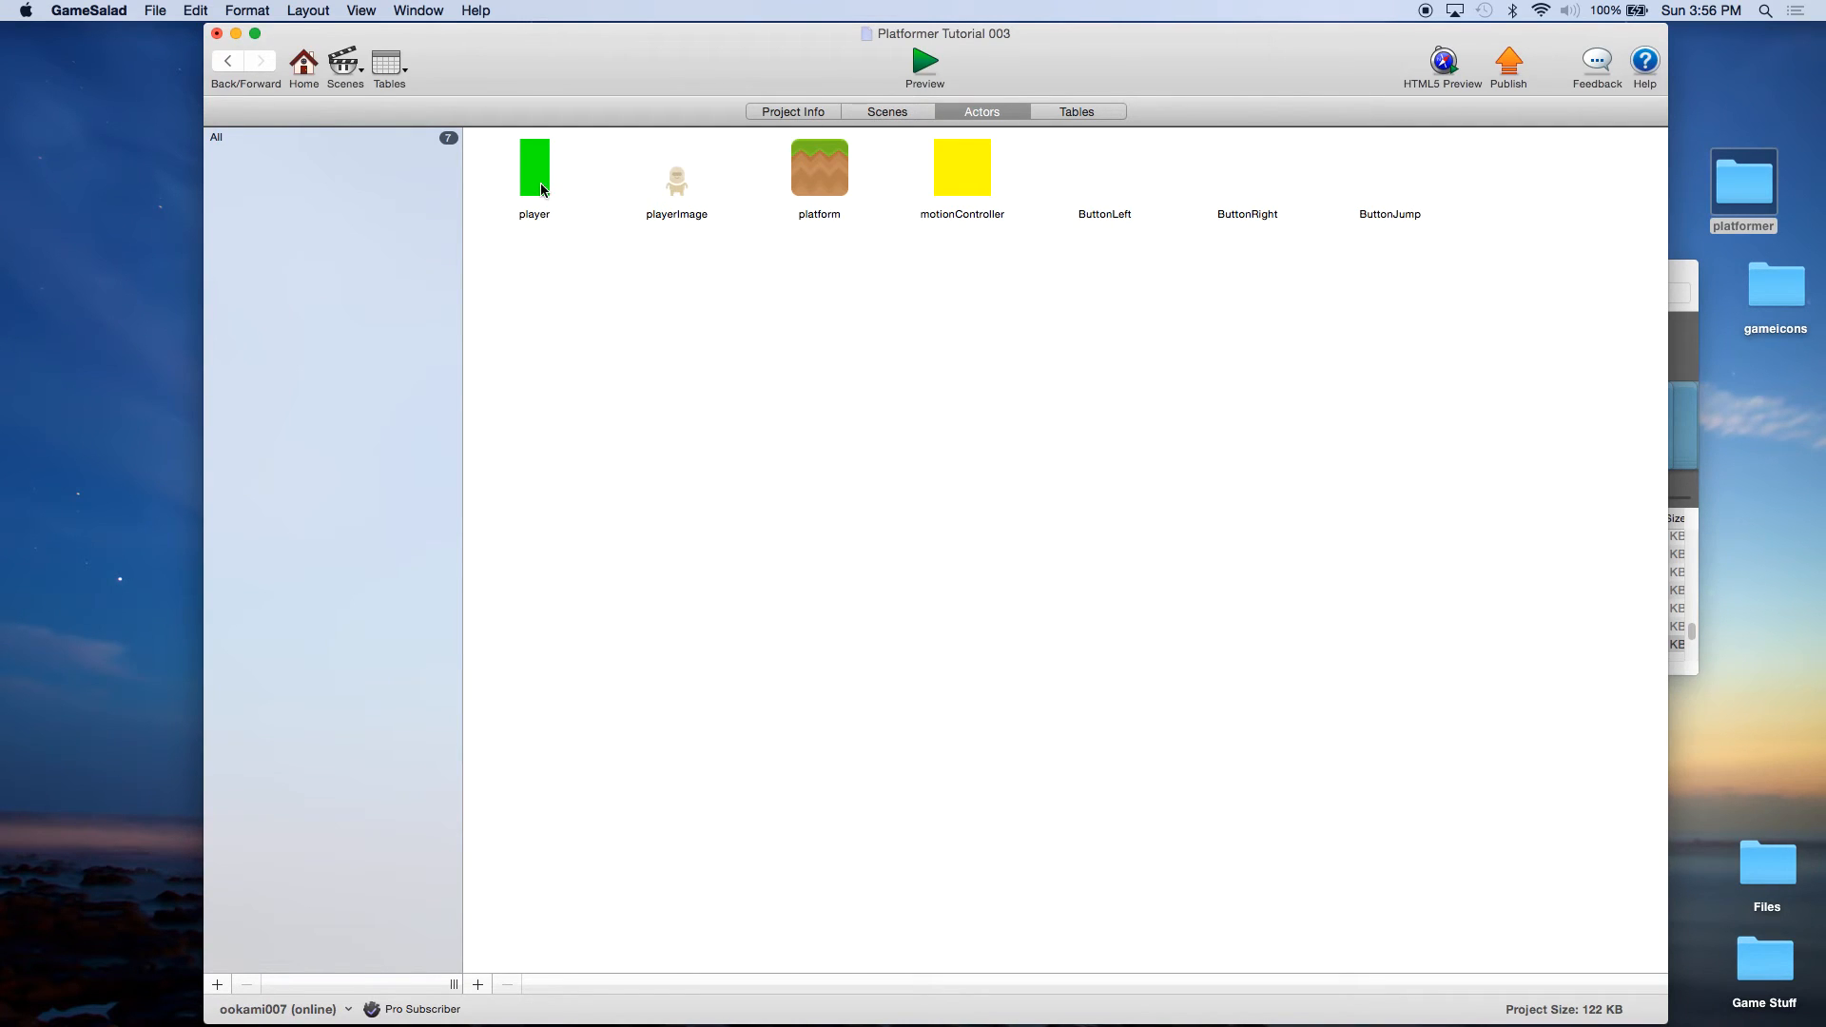
left_click(692, 186)
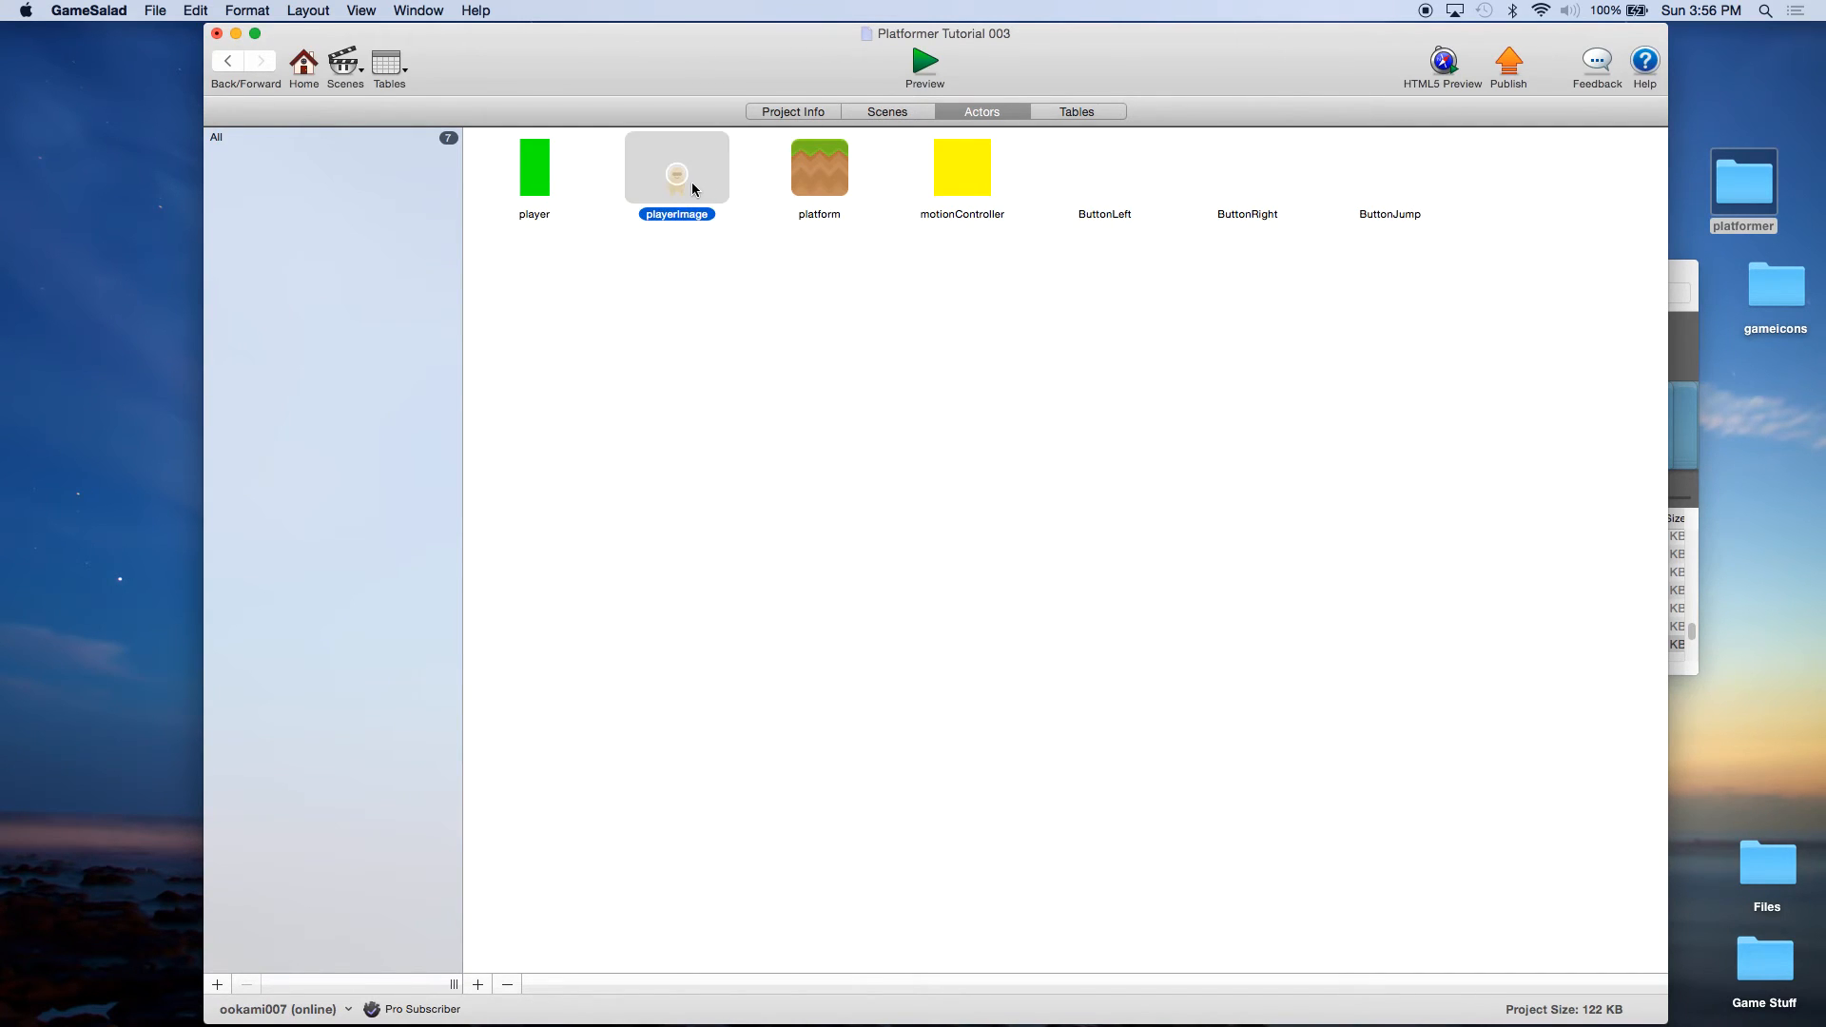
double_click(692, 187)
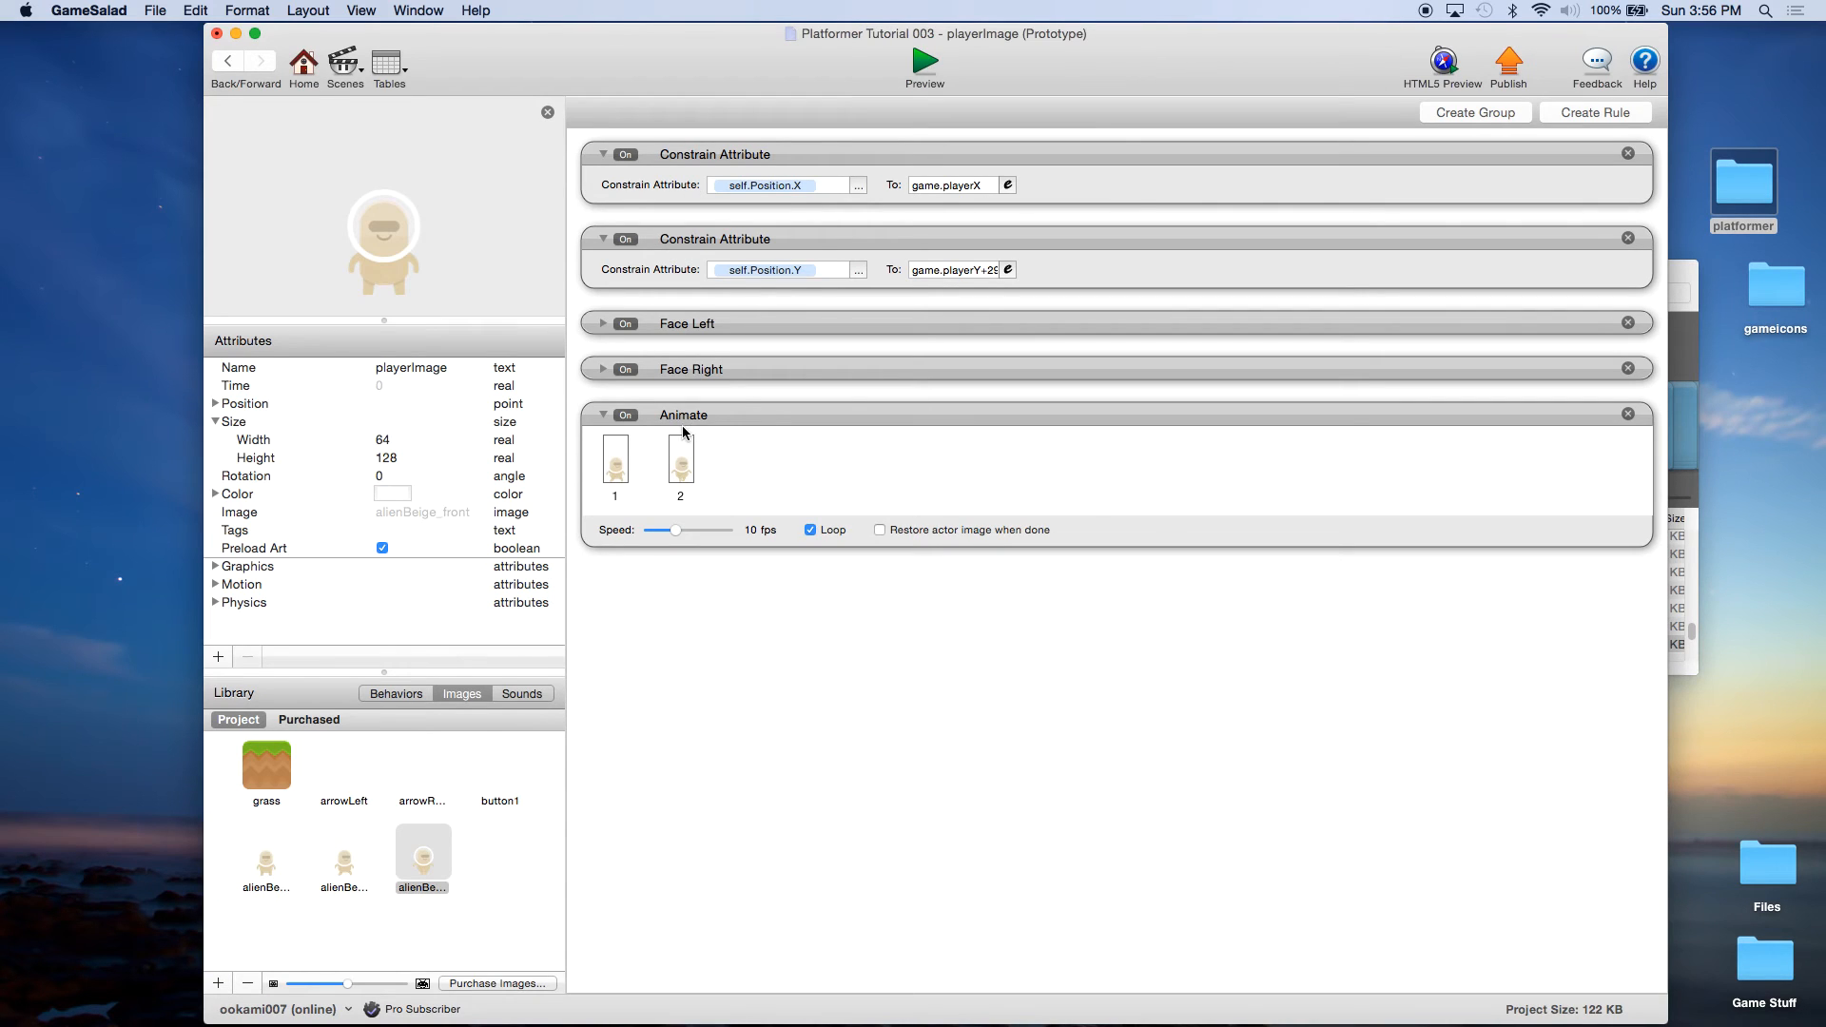
left_click(602, 416)
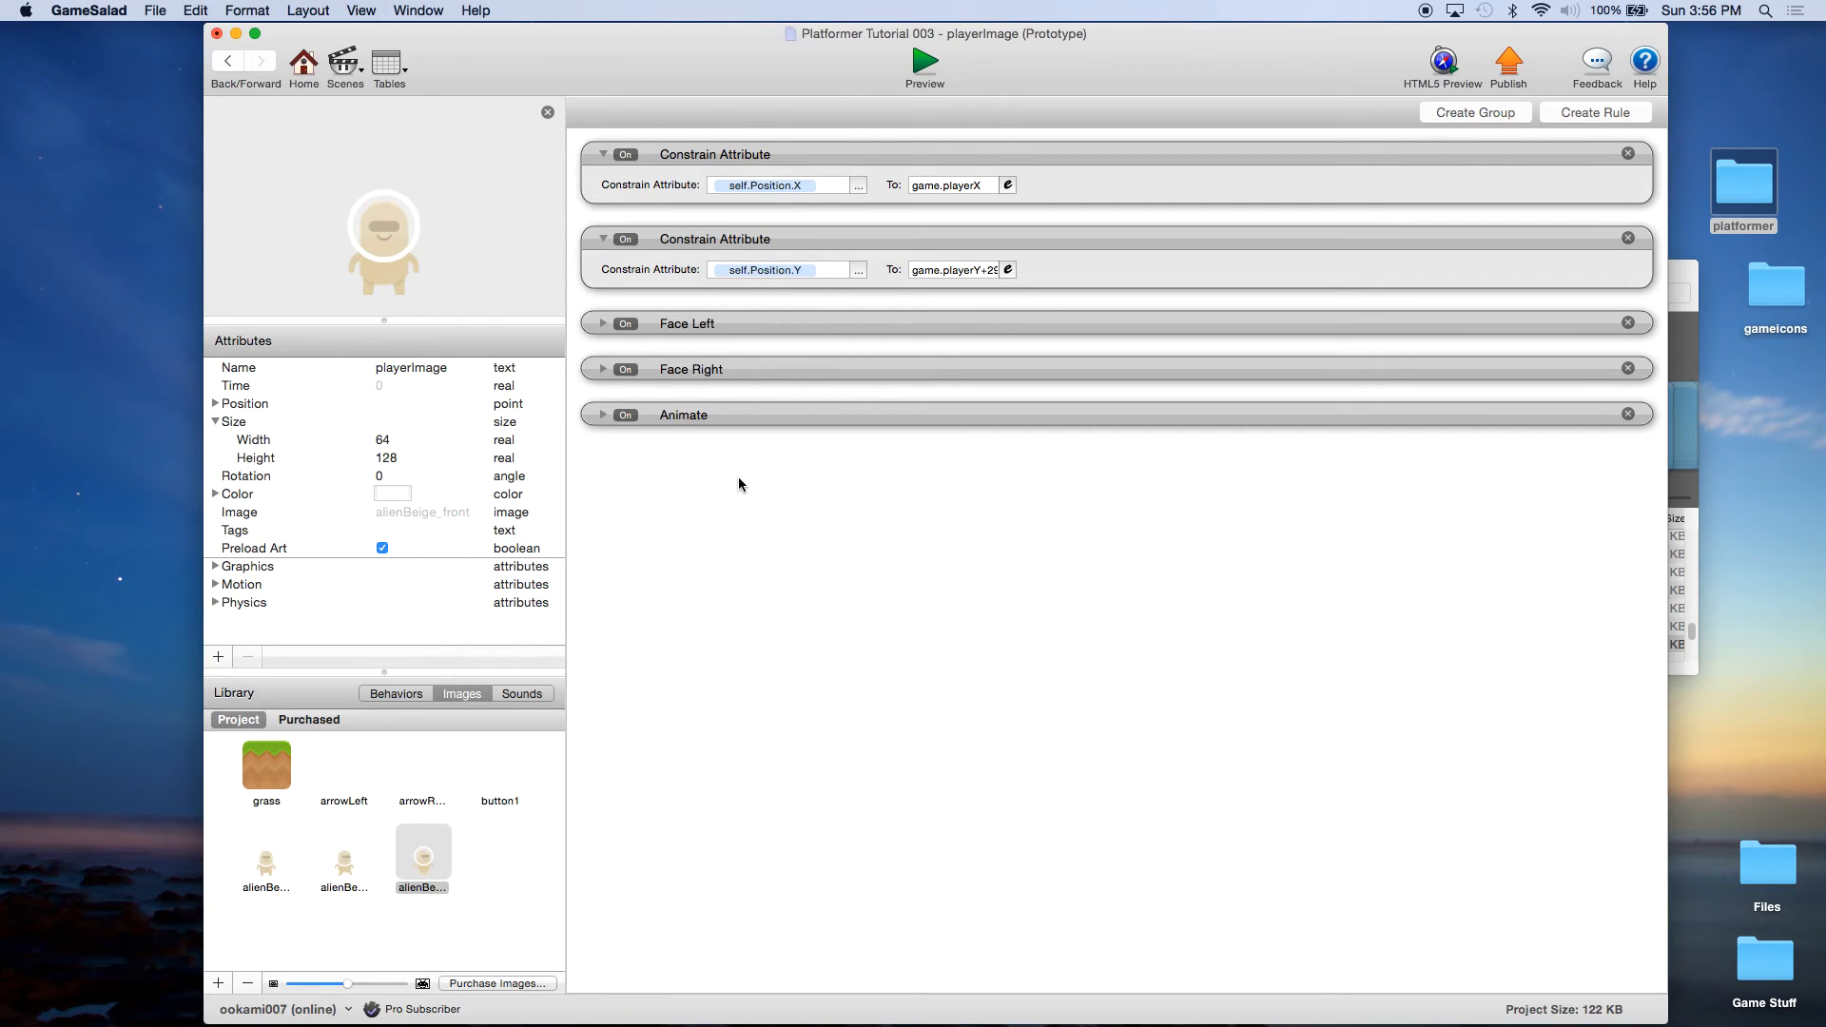
Create a rule on playerImage with the attribute condition game.playerJump > 0.
left_click(1592, 113)
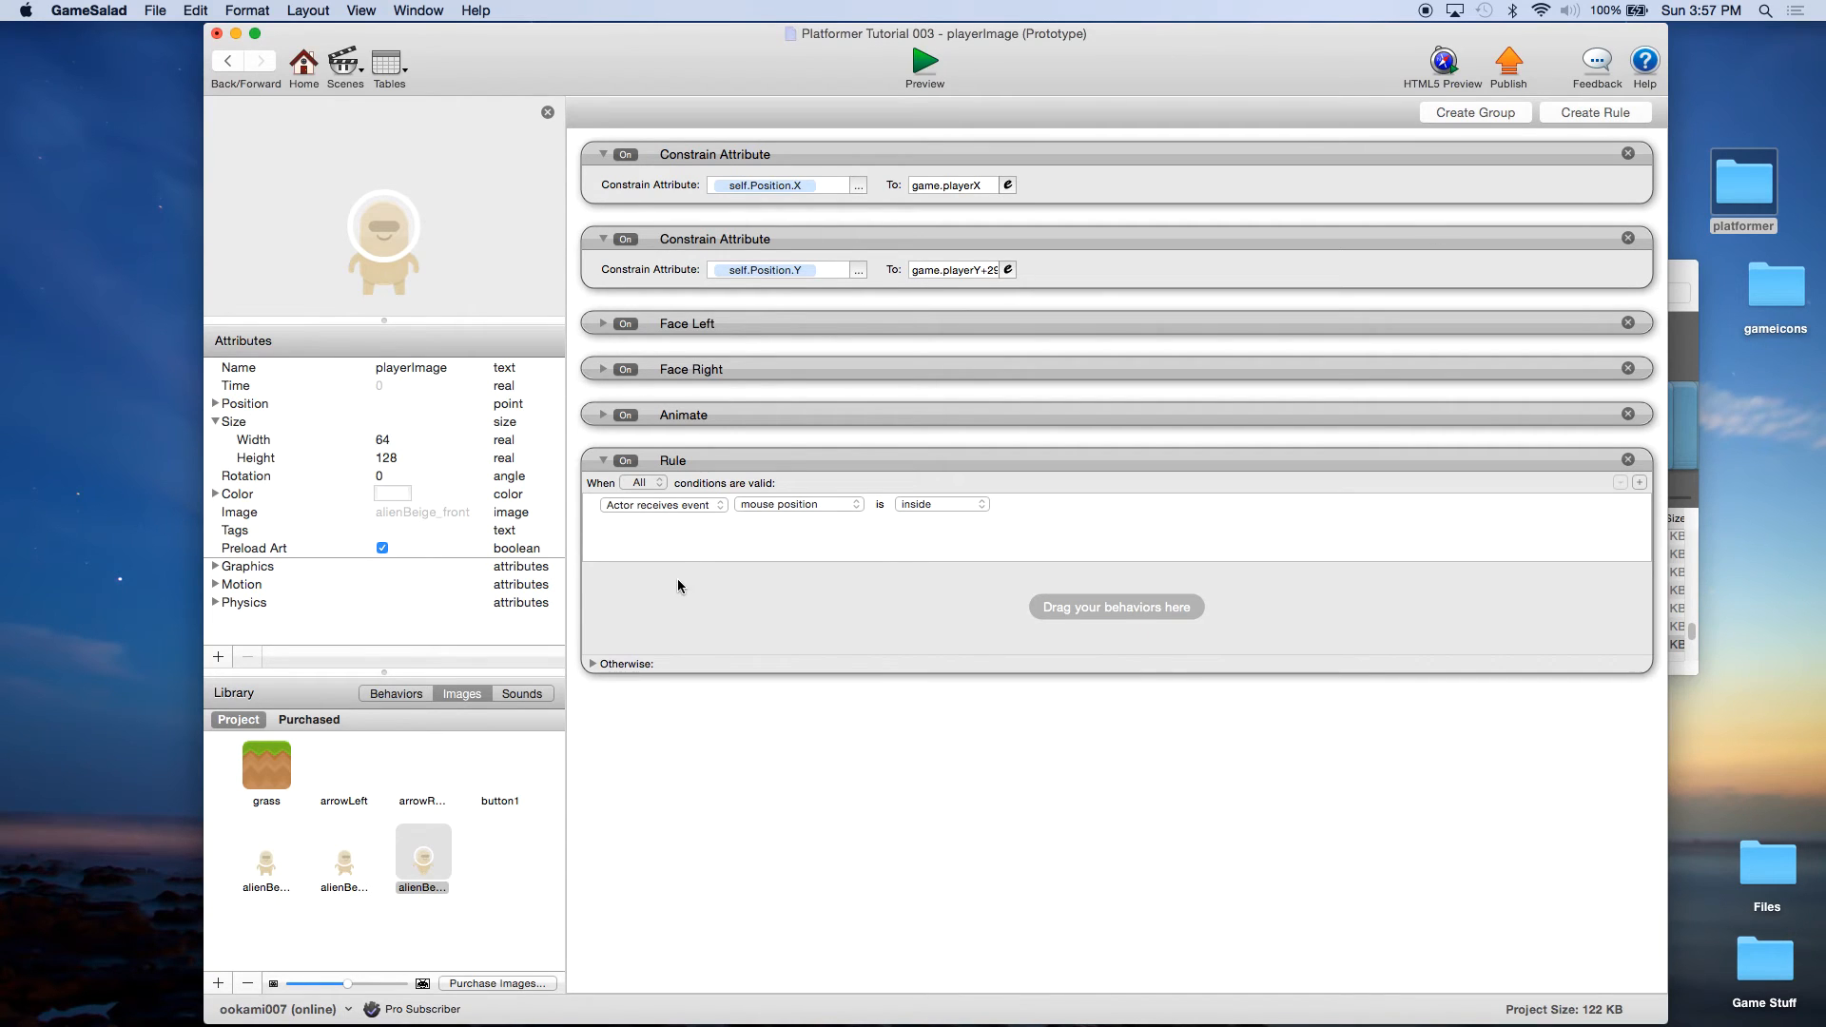
left_click(681, 506)
left_click(680, 521)
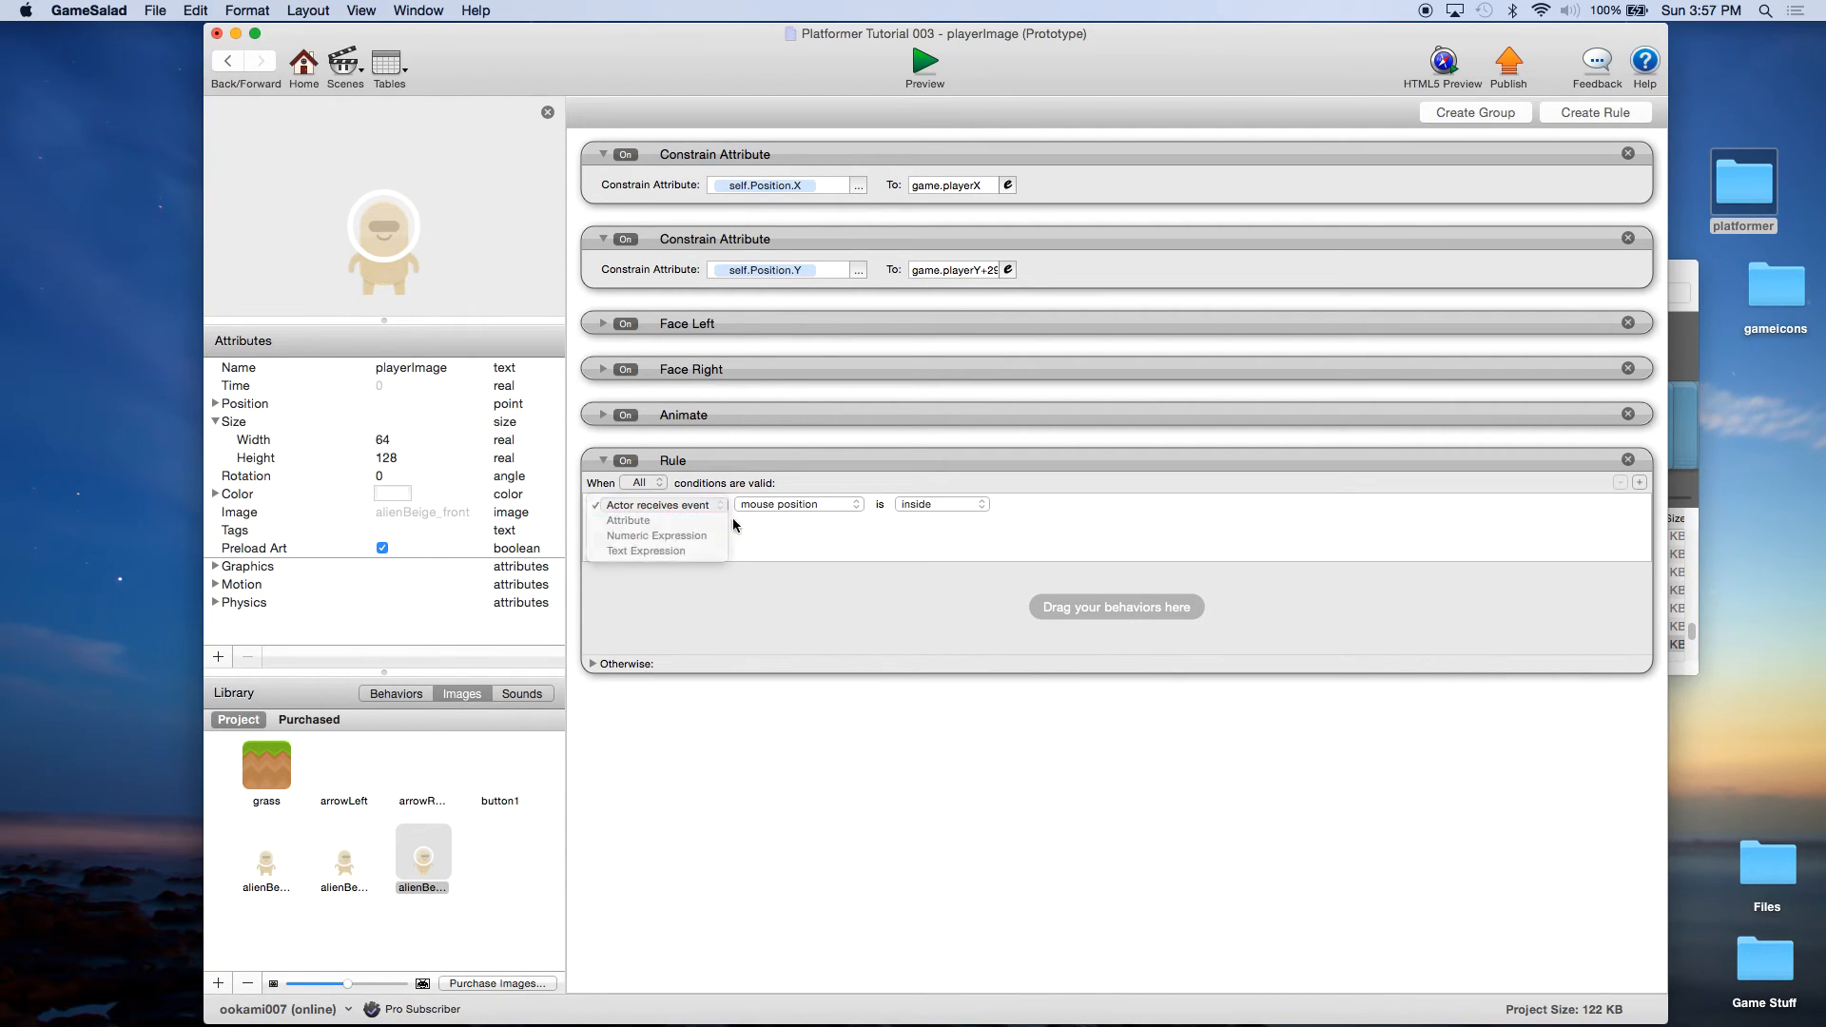
left_click(855, 505)
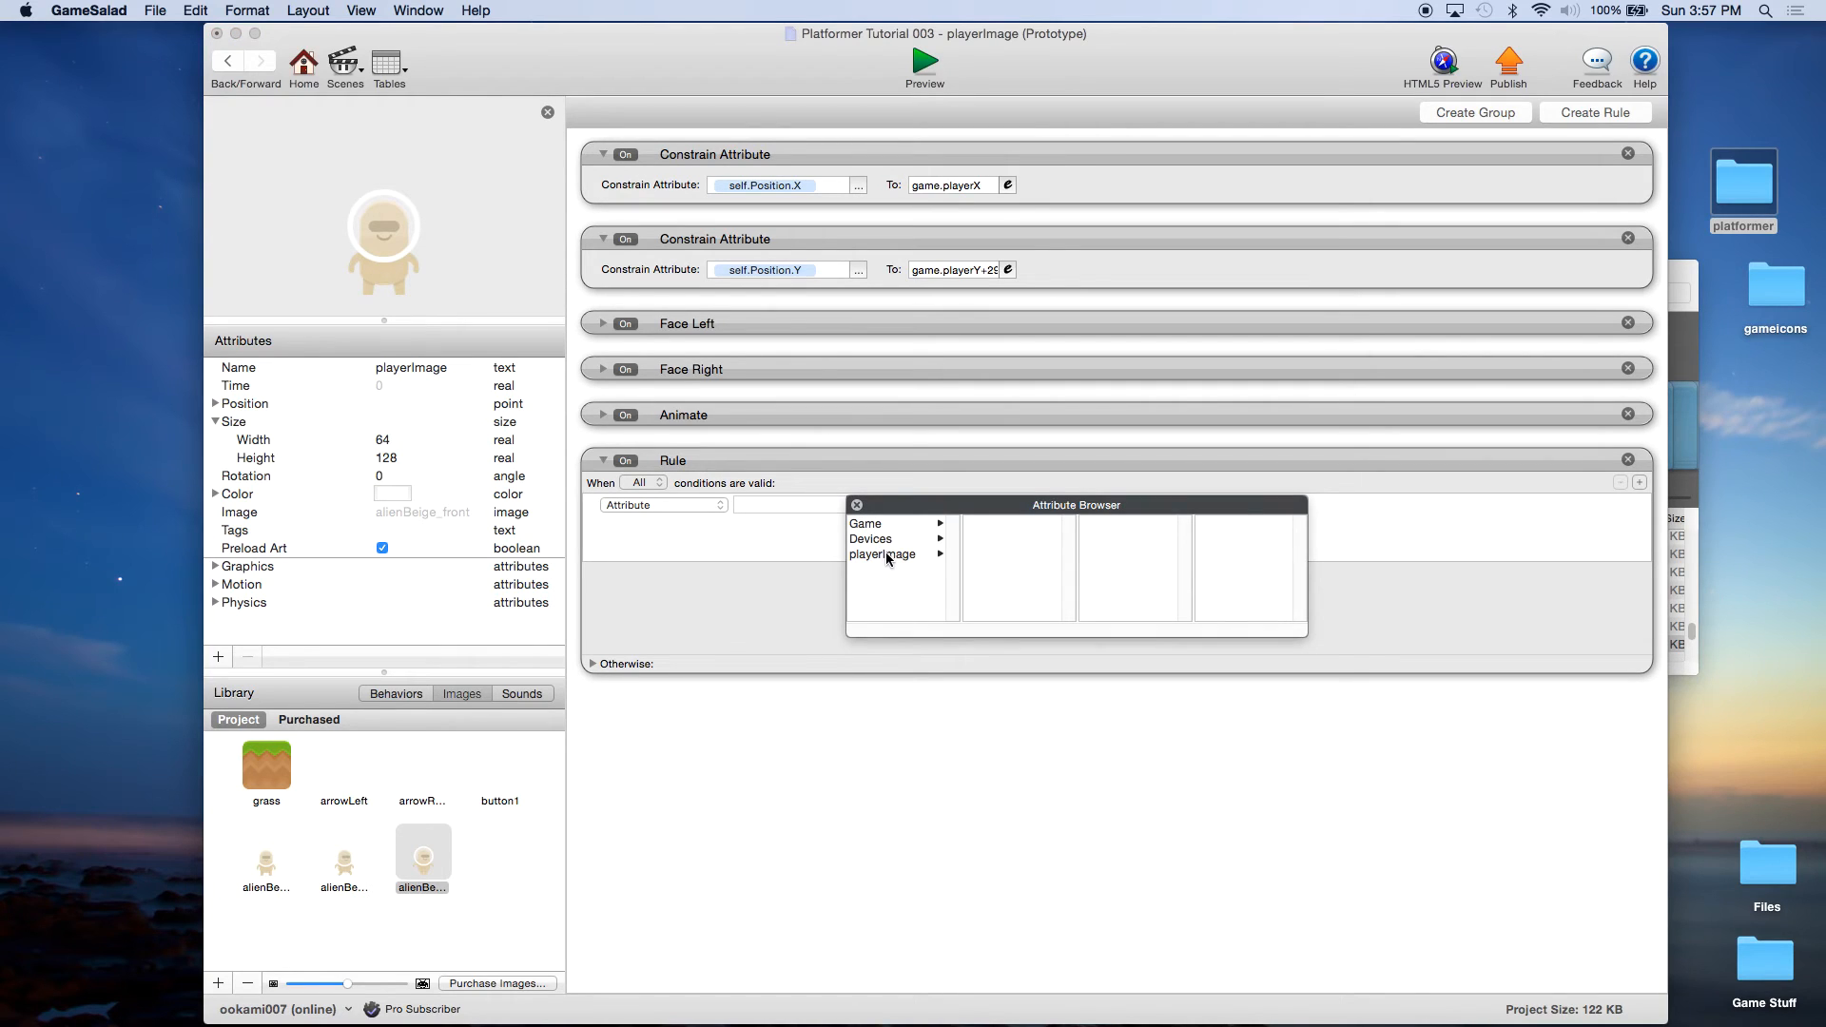
left_click(867, 523)
scroll(1044, 573, "down", 5)
scroll(1043, 573, "down", 4)
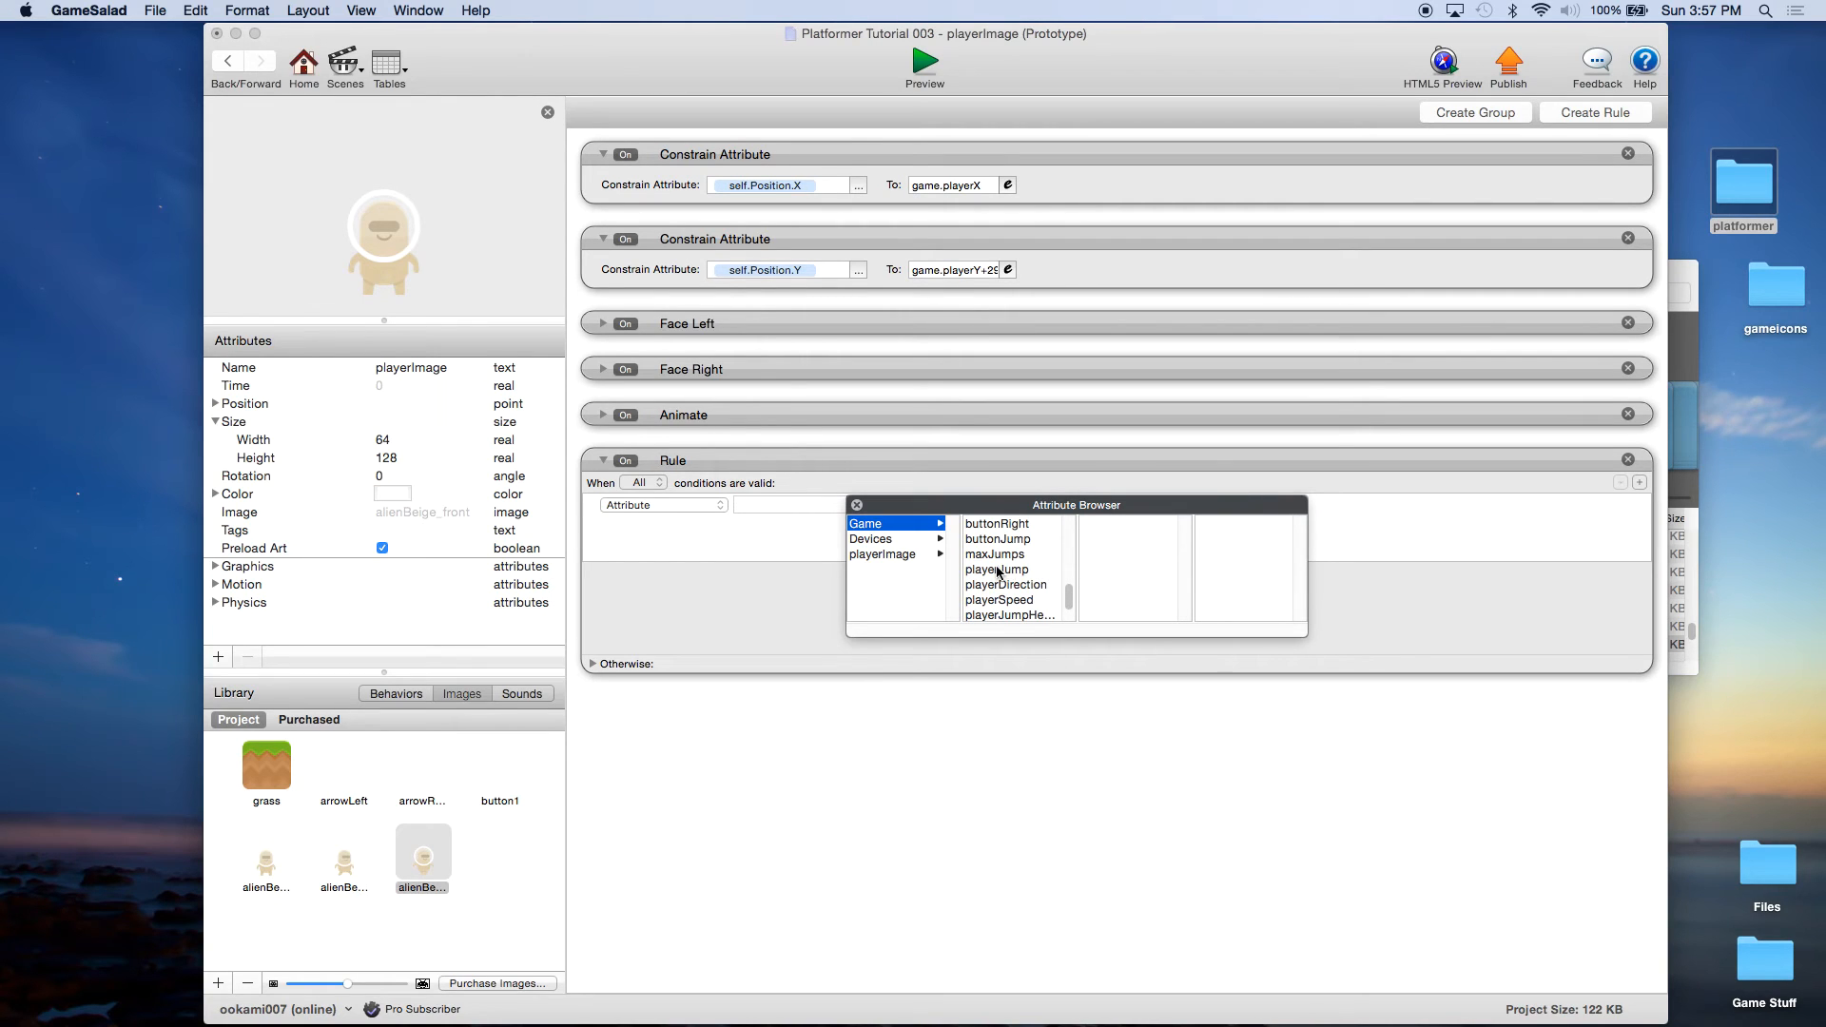
left_click(1037, 571)
left_click(899, 505)
left_click(899, 536)
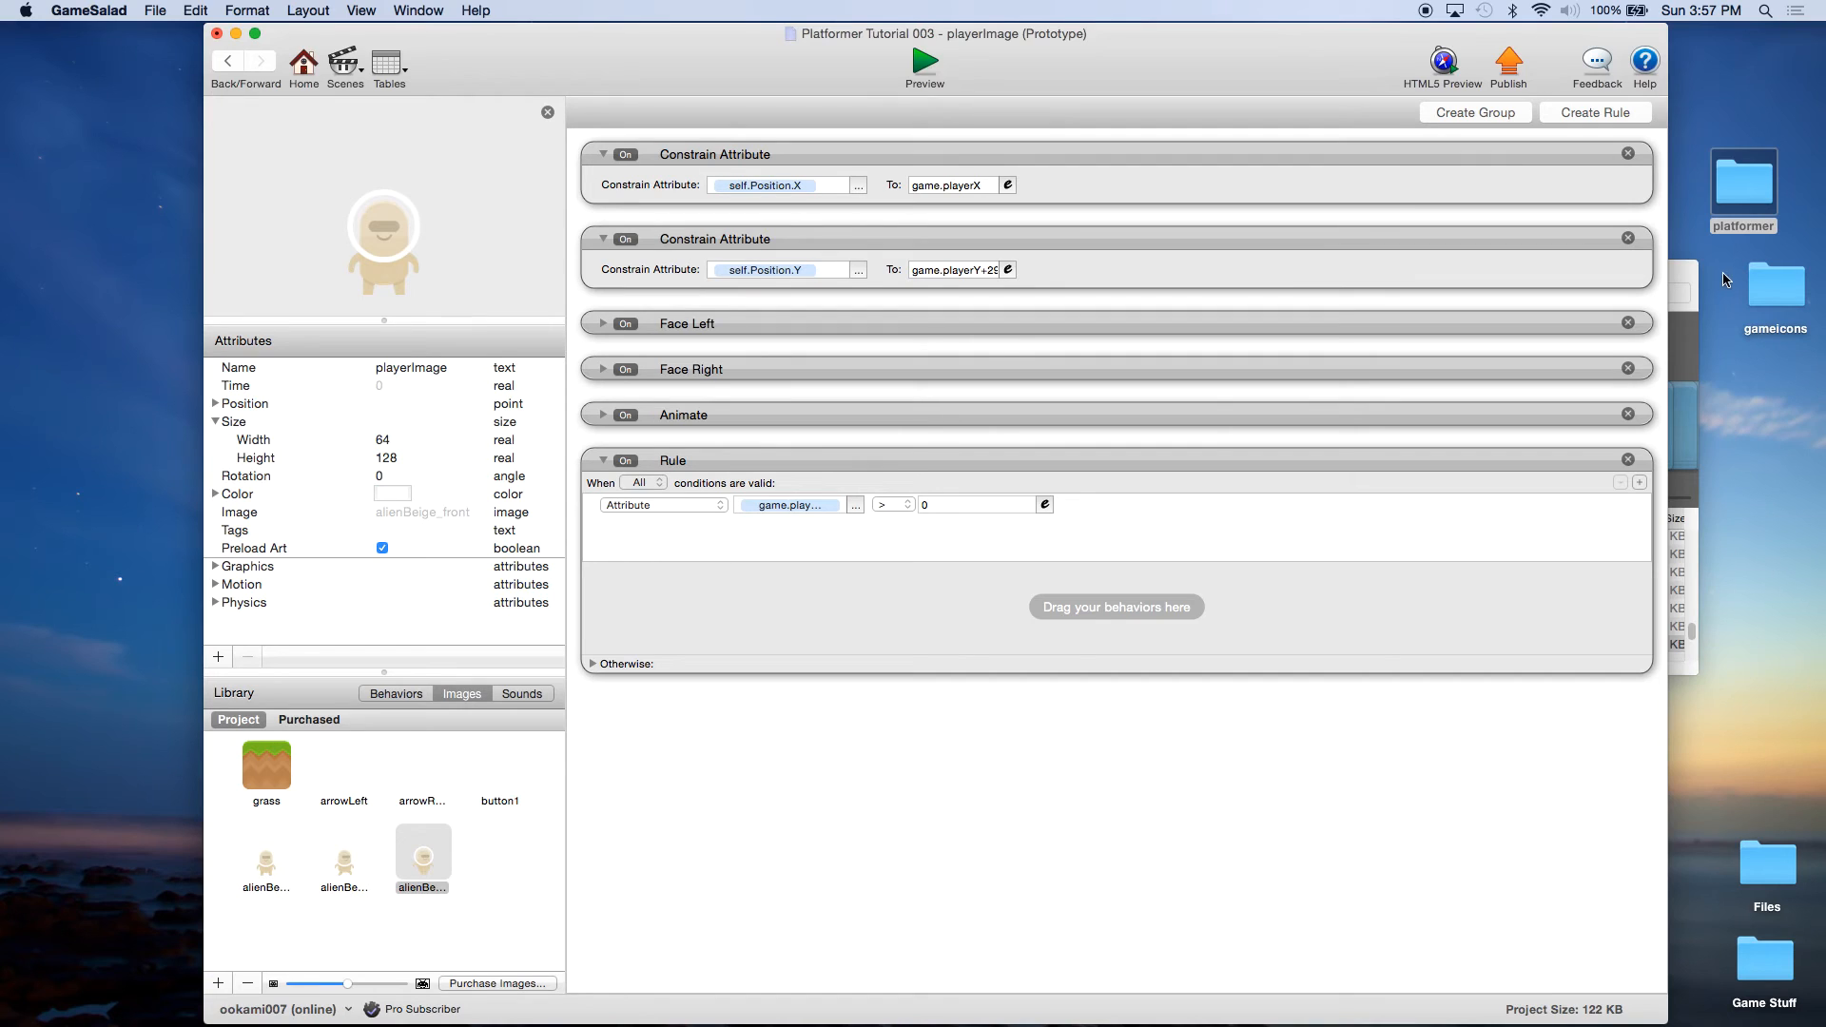
Add alienBeige_jump.png from the platformer folder to the new rule as a Change Image behavior.
left_click(1693, 277)
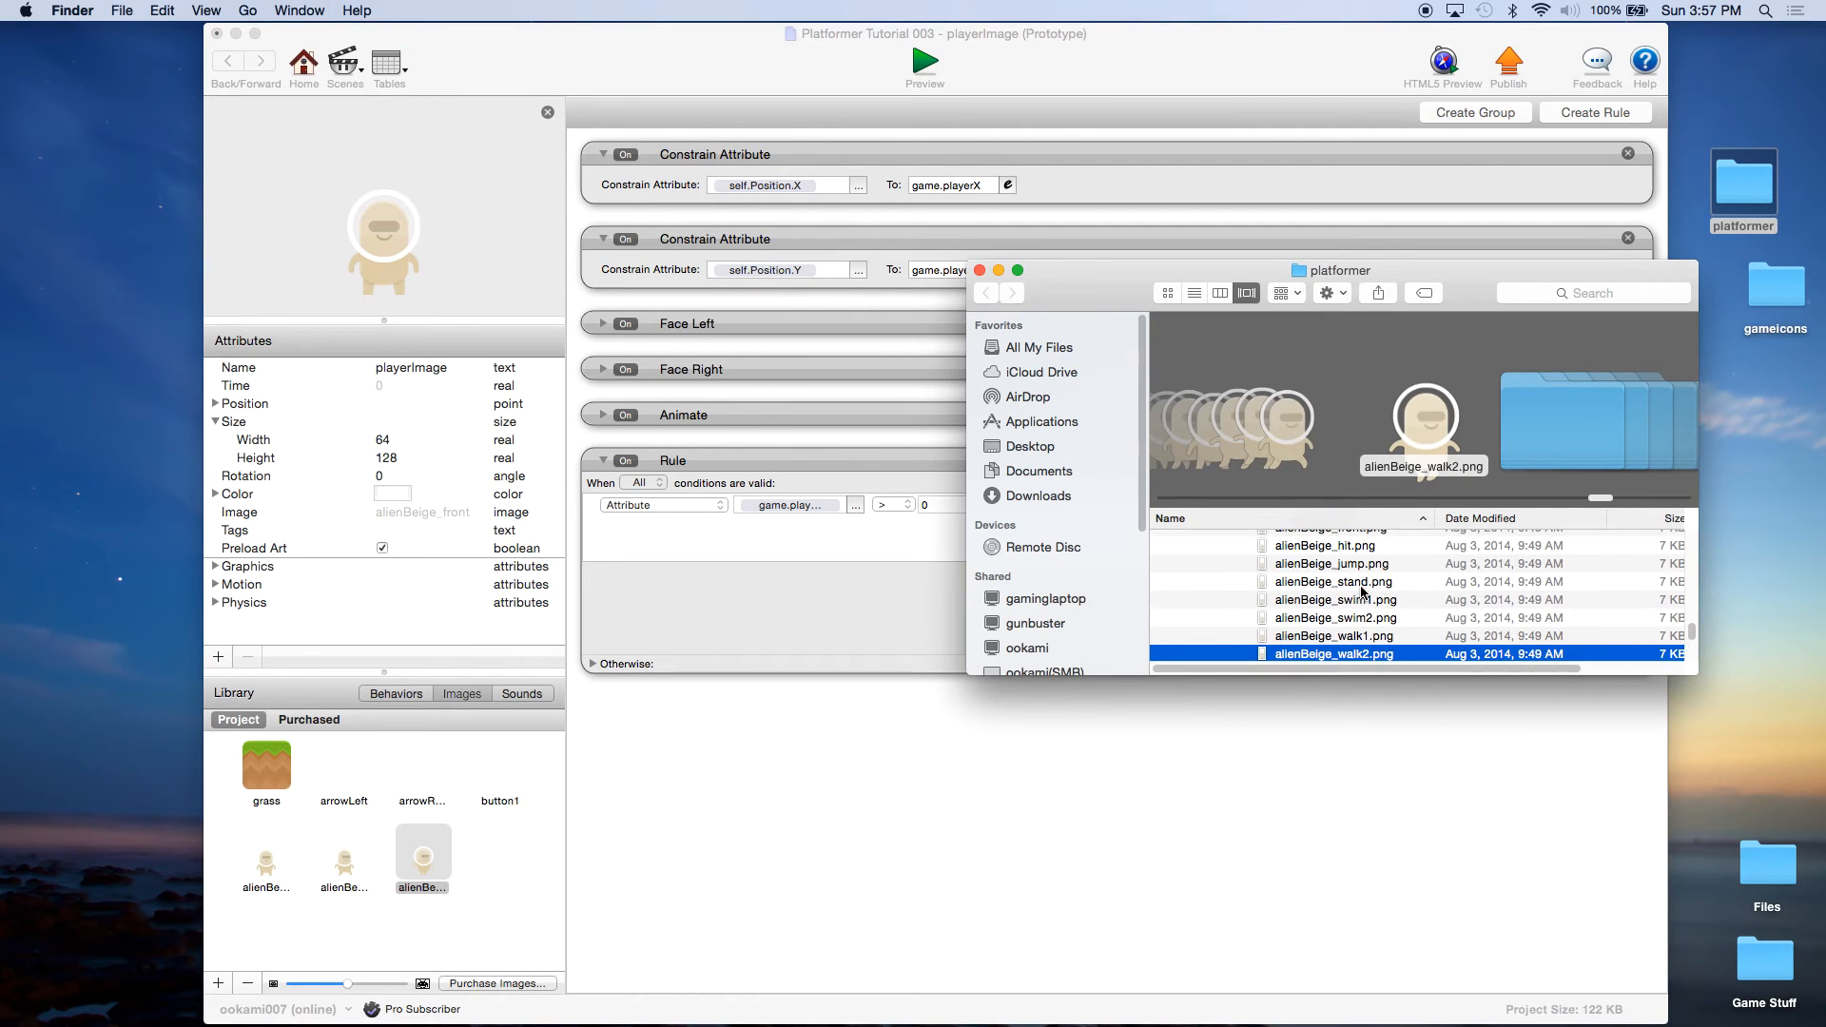
left_click(1336, 567)
left_click_drag(1336, 568, 807, 597)
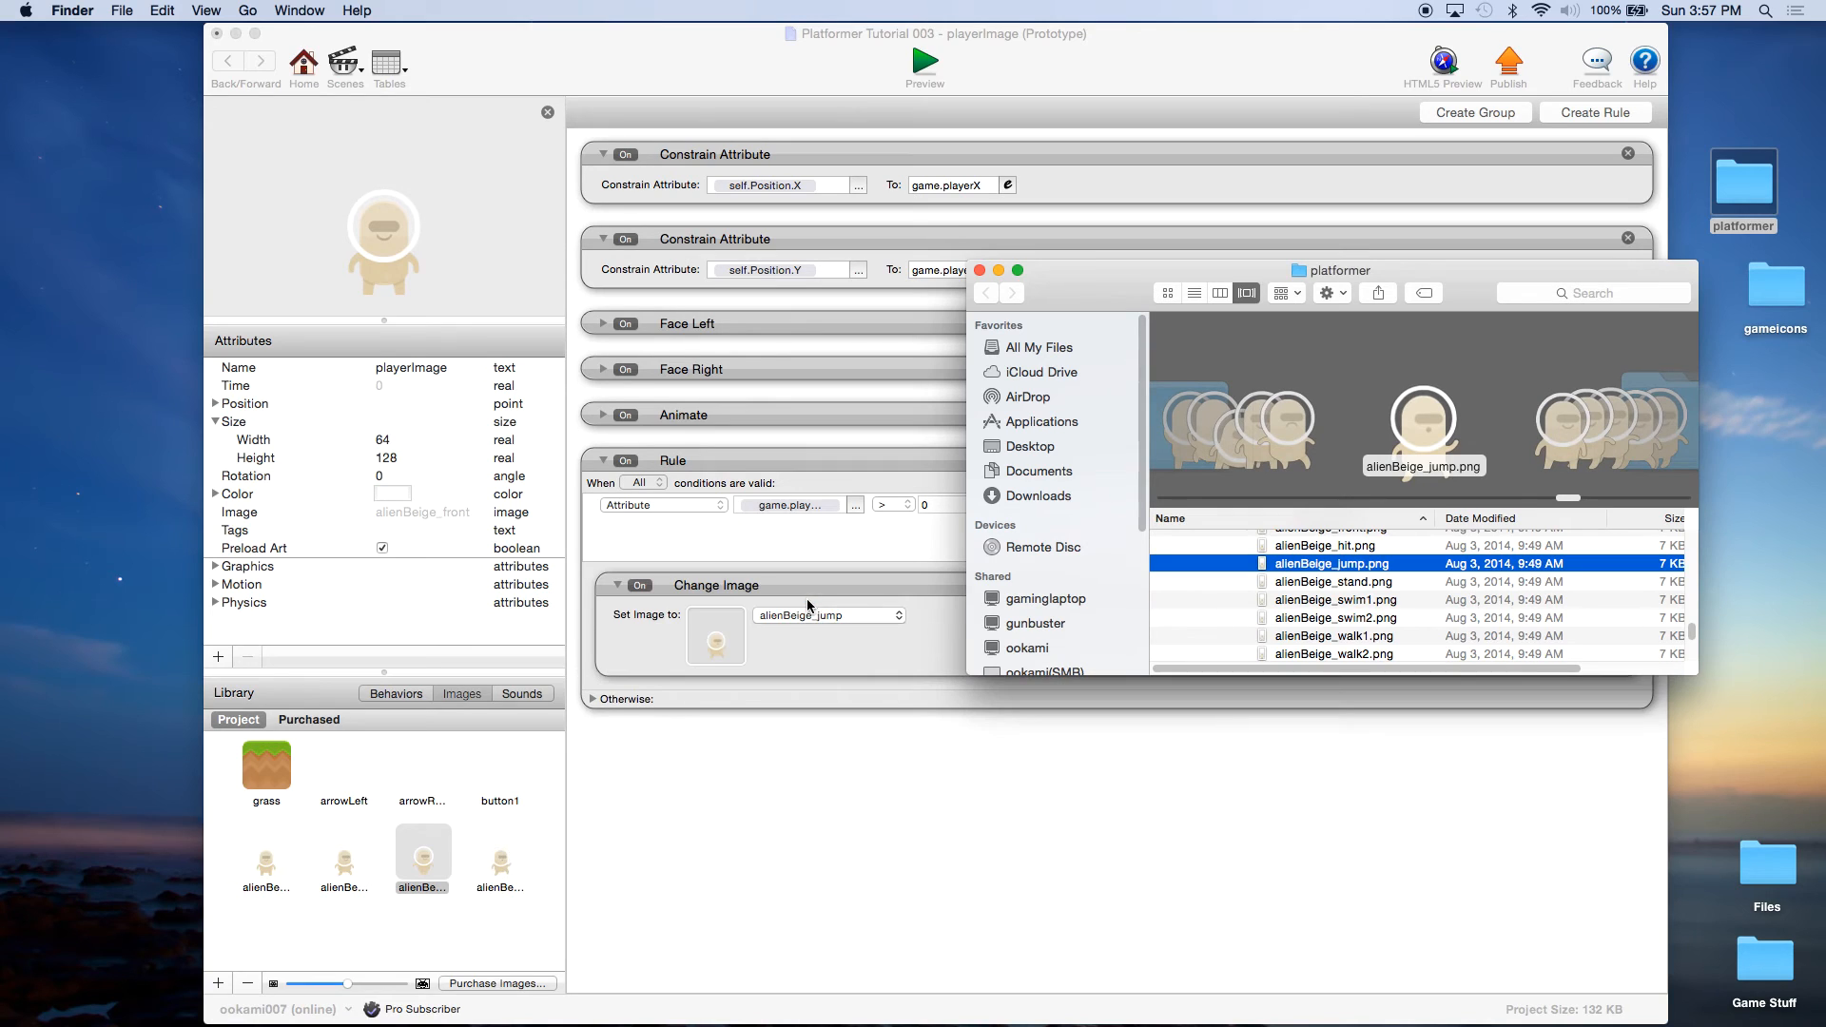
Move the Animate behavior into the rule's Otherwise section and collapse the Animate and Change Image behaviors.
left_click(592, 703)
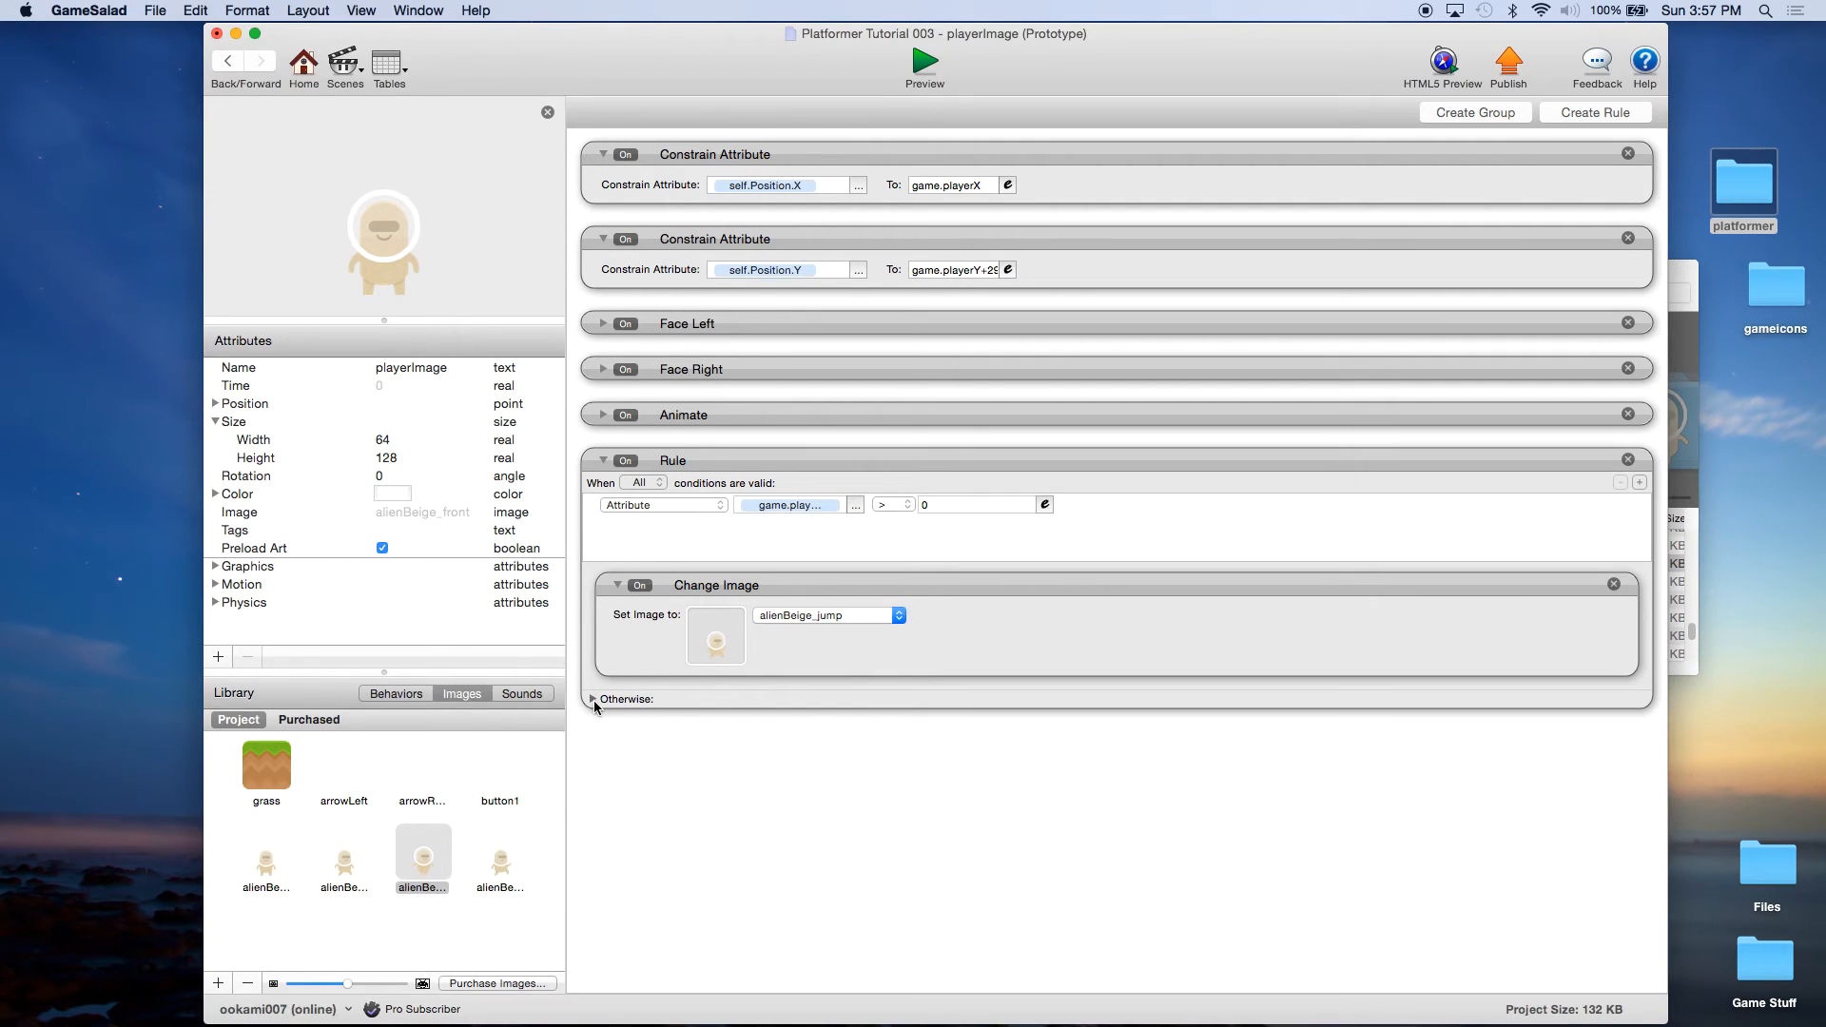
left_click(593, 700)
left_click(785, 417)
left_click_drag(785, 417, 806, 747)
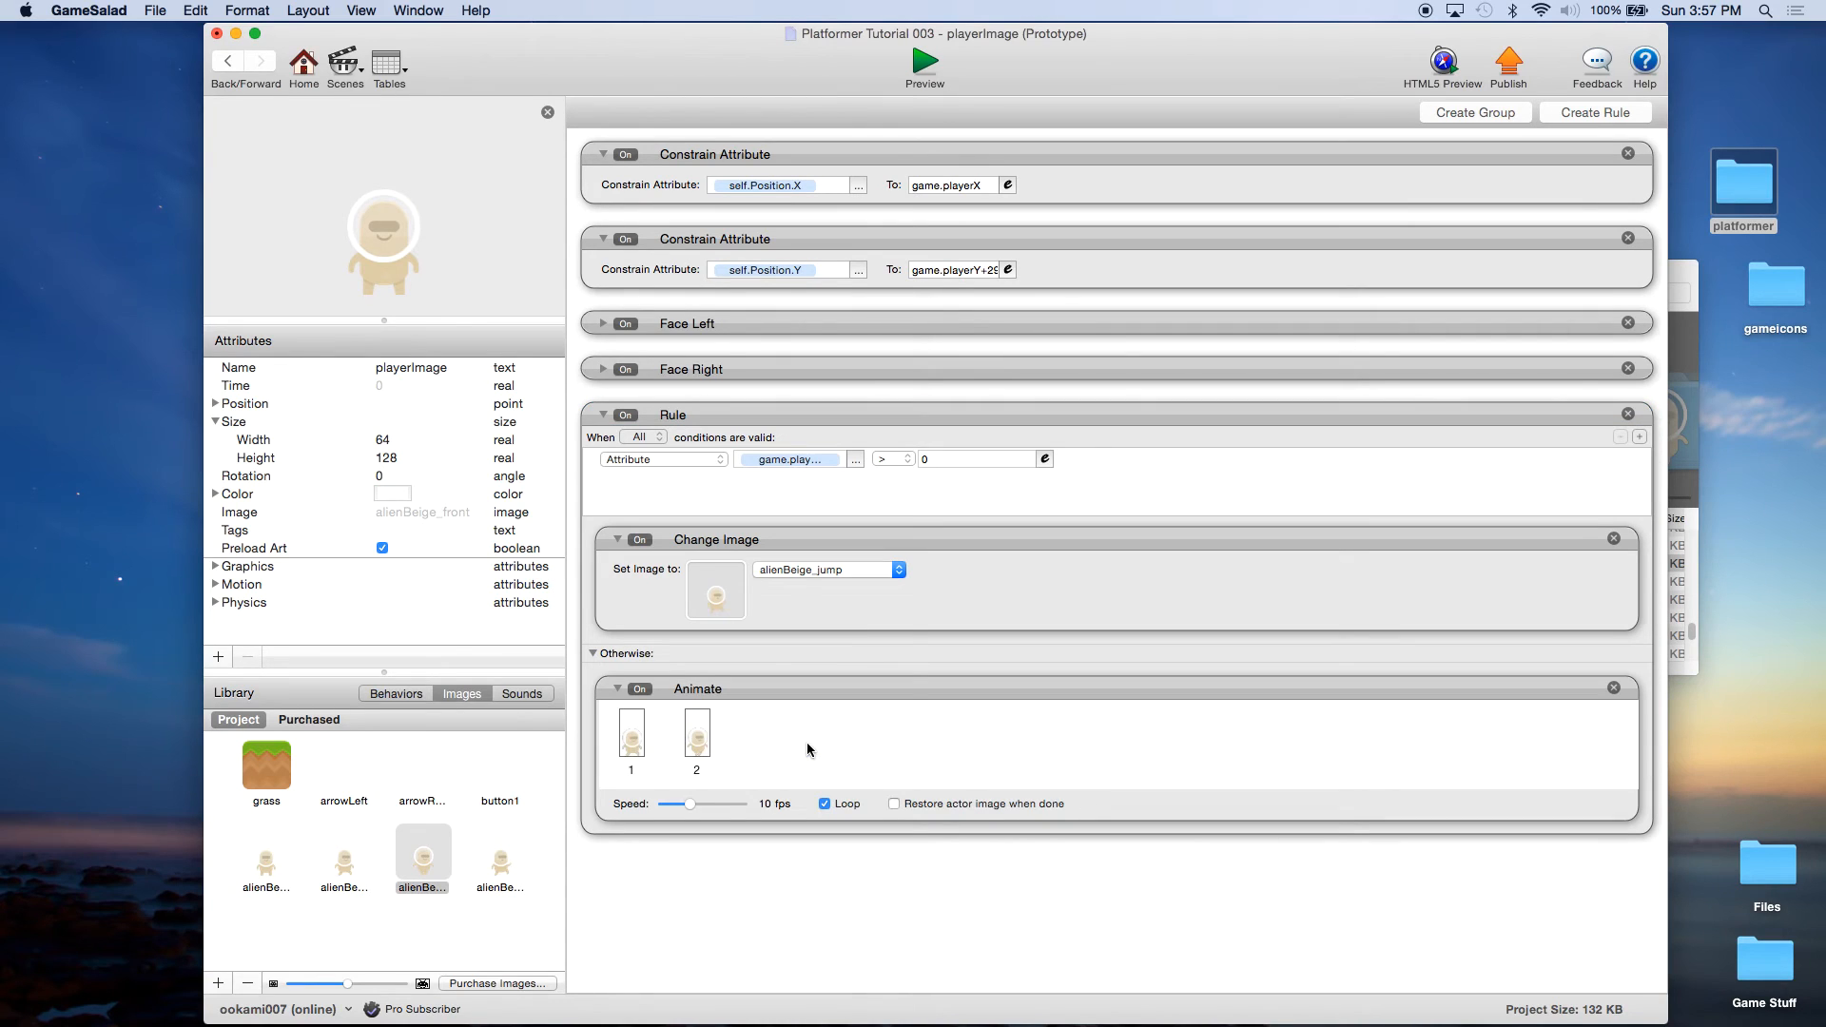
left_click(616, 688)
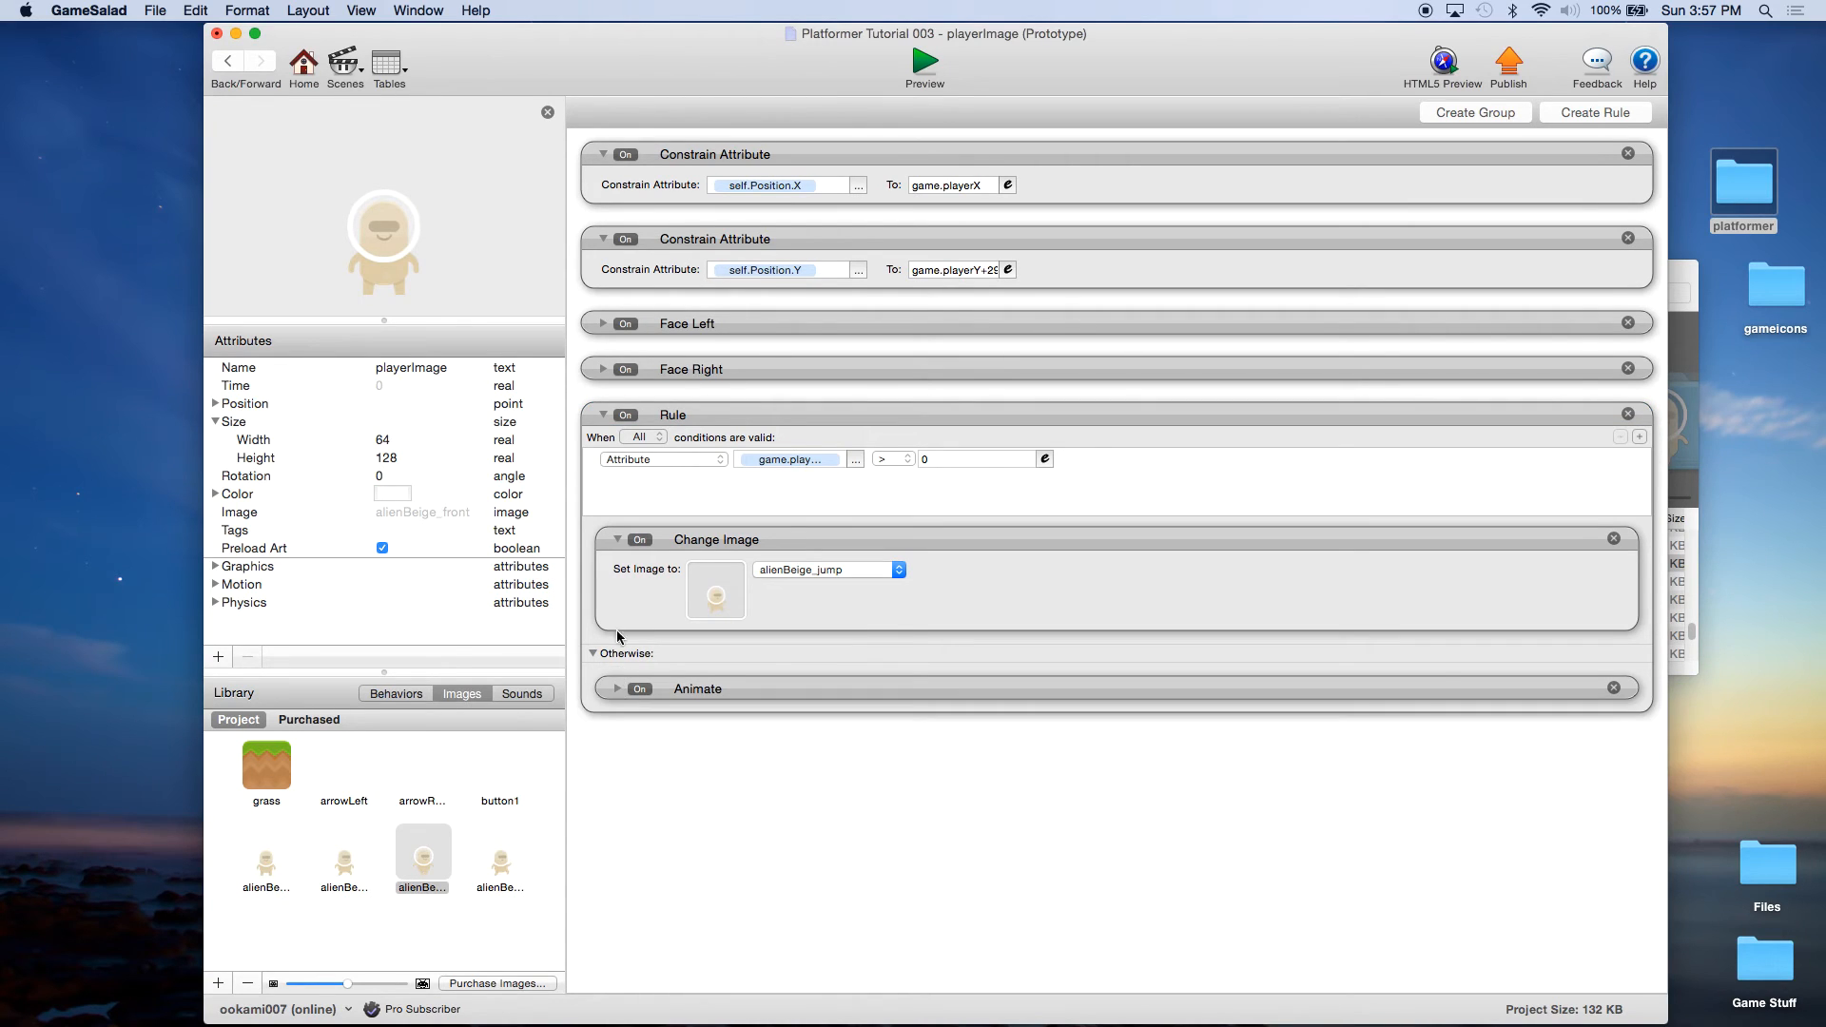
left_click(617, 539)
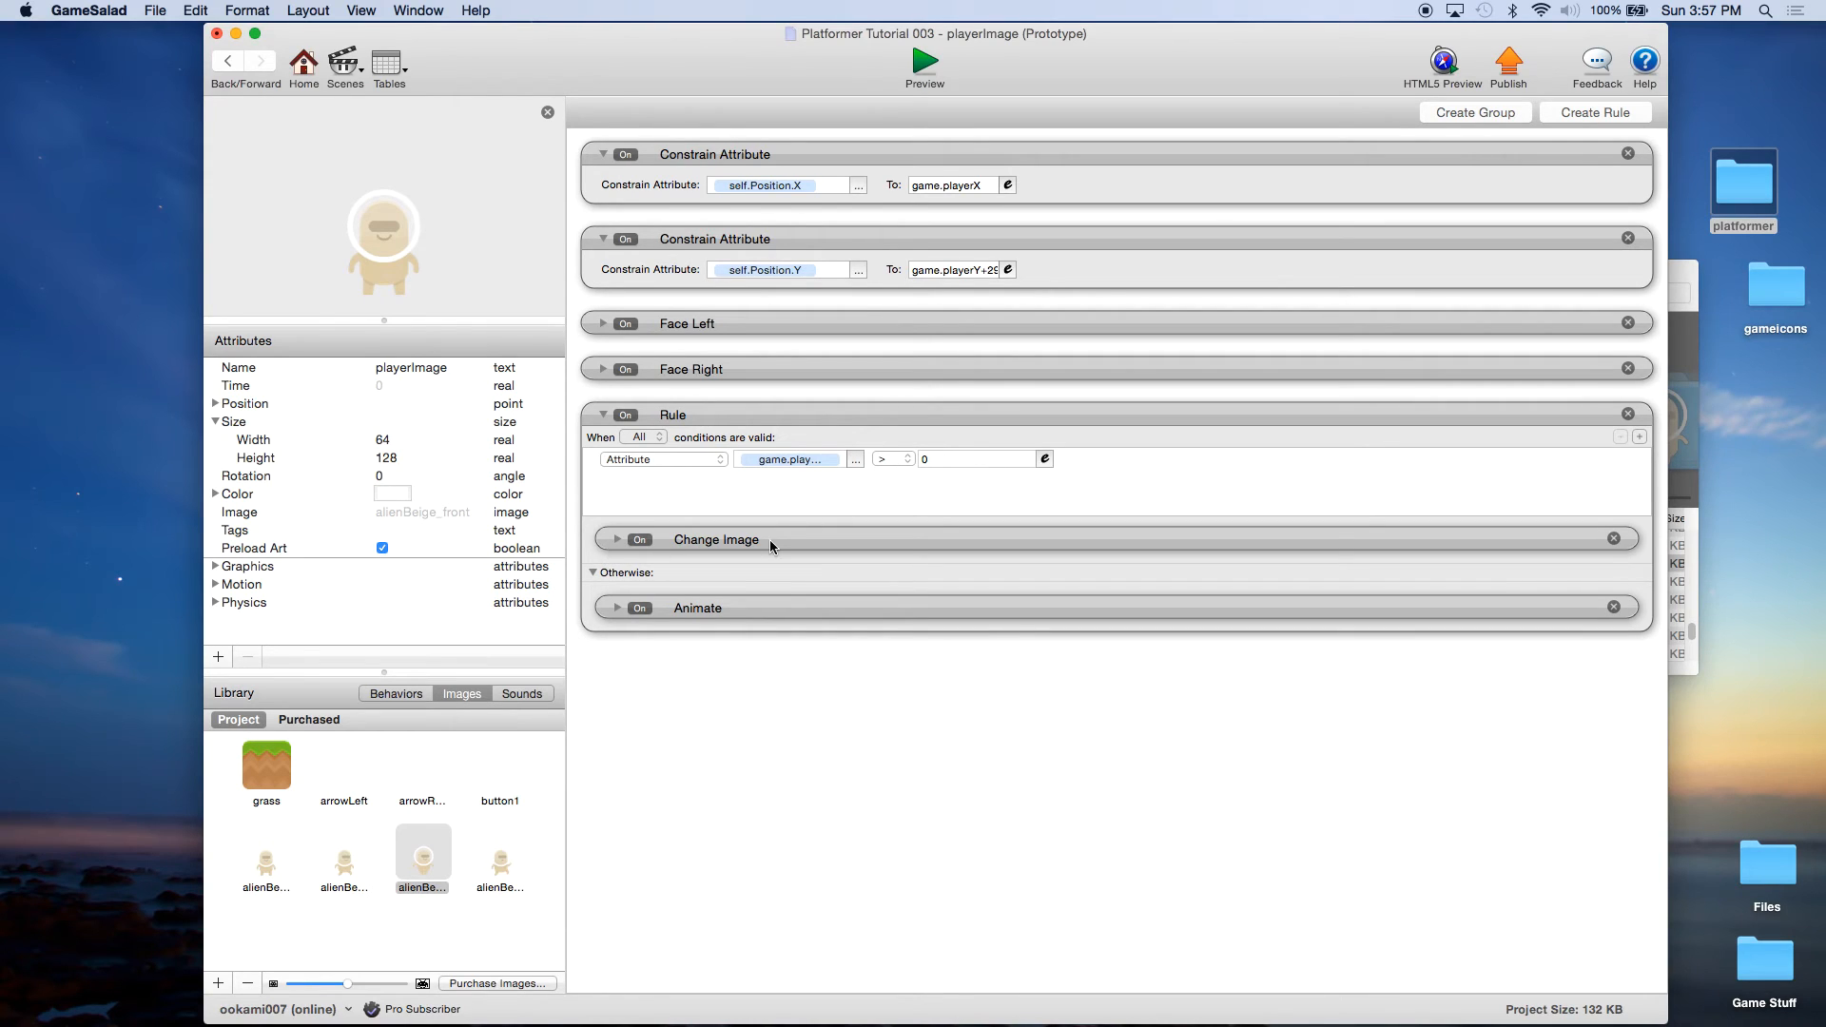
Rename the new rule as "Jump or Animate".
double_click(685, 414)
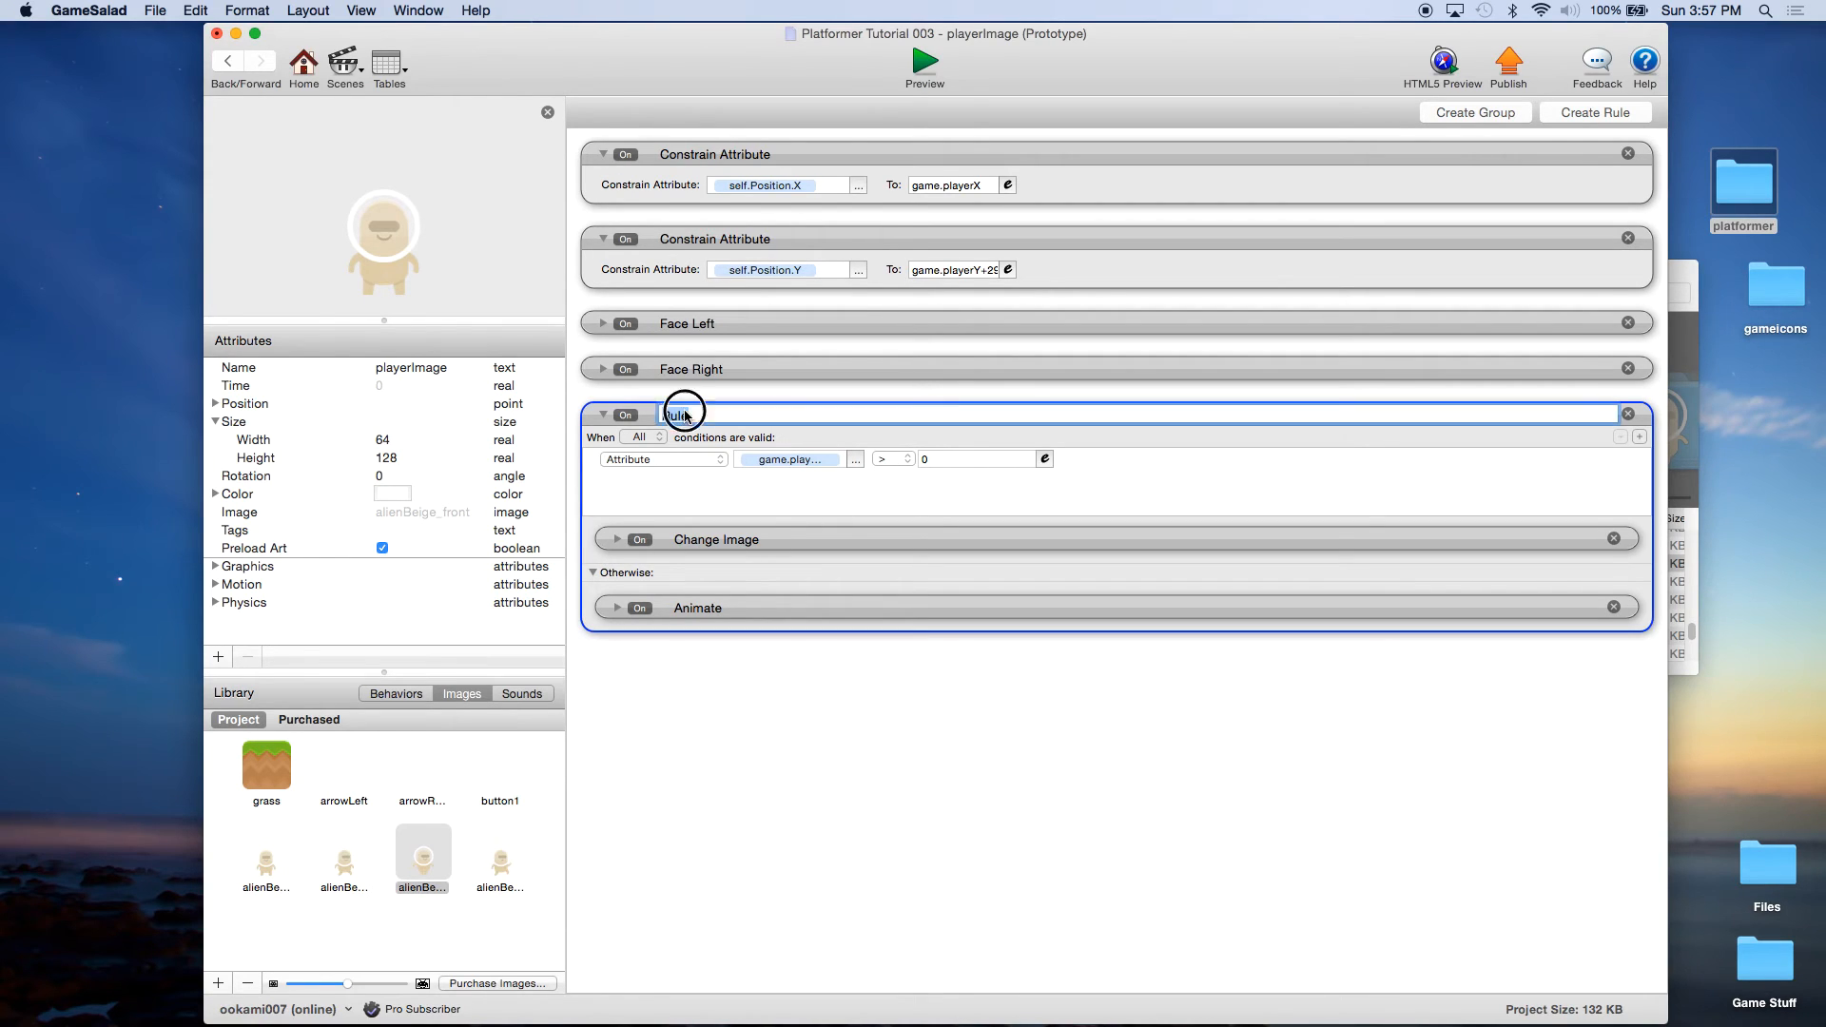
type("Jump or Animatioe")
key("BackSpace")
key("BackSpace")
key("BackSpace")
type("te")
key("Return")
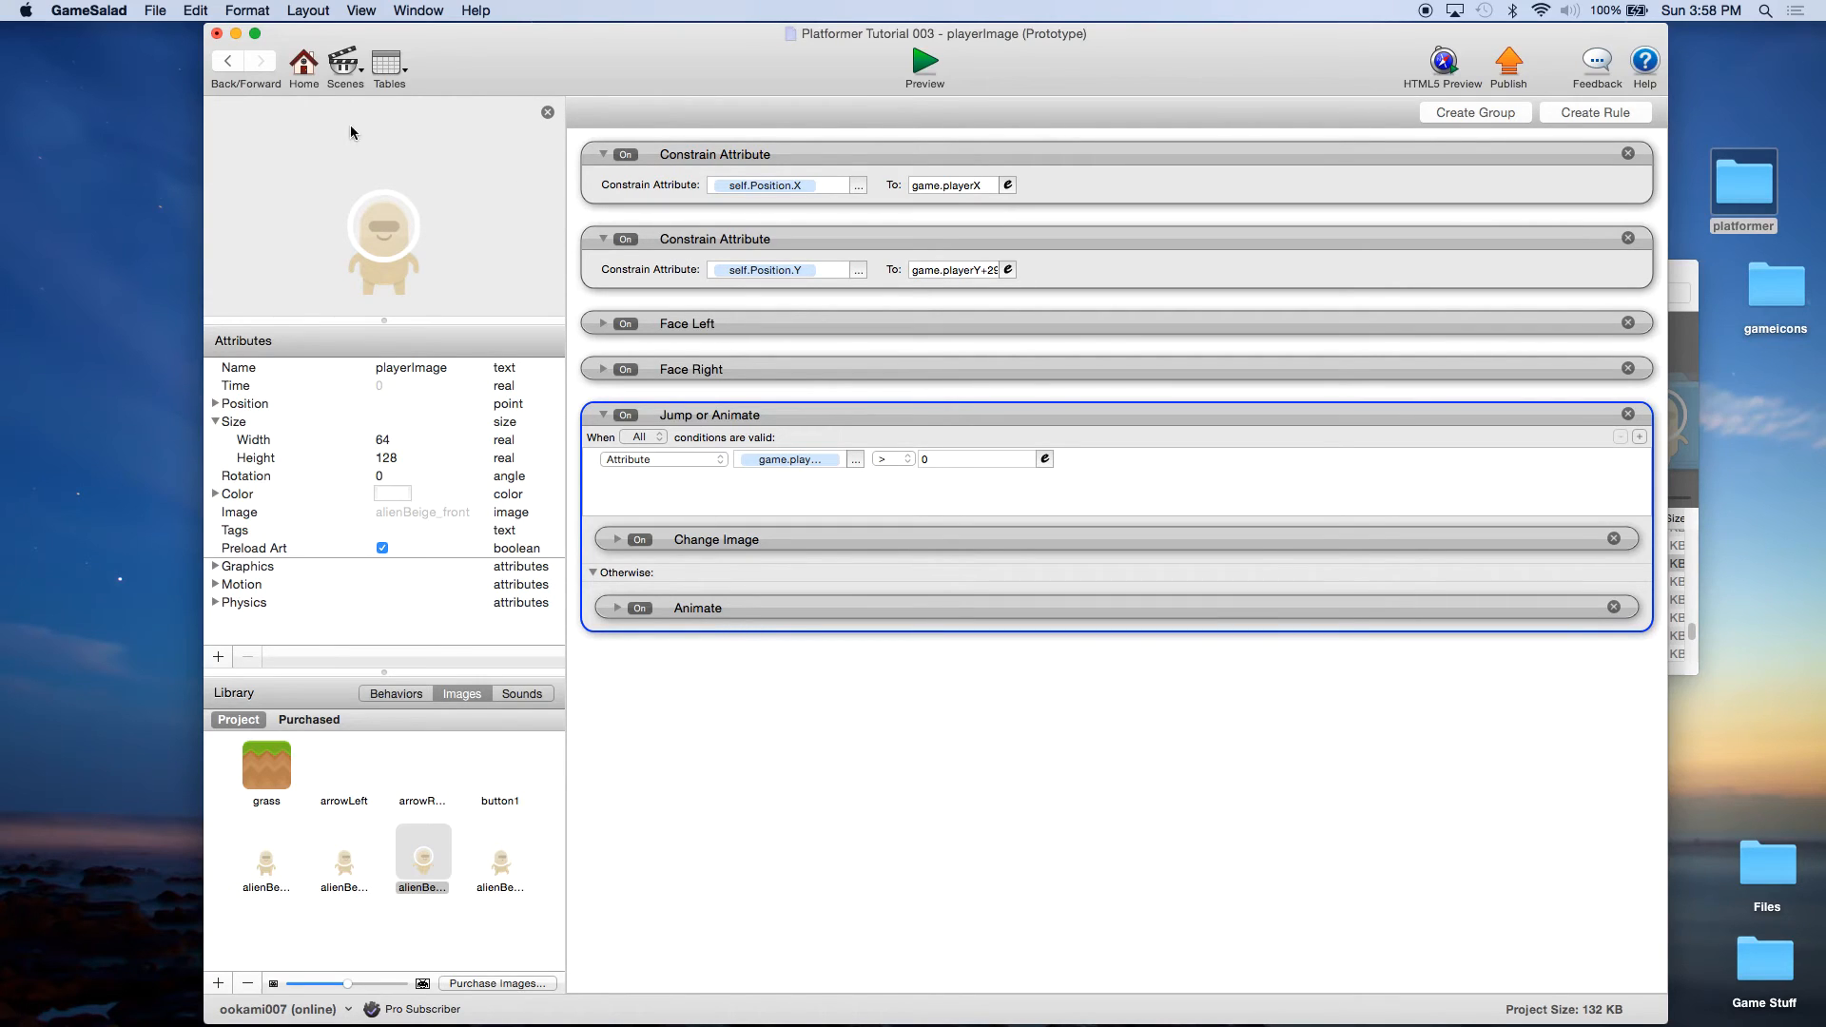
In the player actor's Jump rule, insert a Change Attribute behavior between the two existing ones.
left_click(305, 69)
double_click(538, 190)
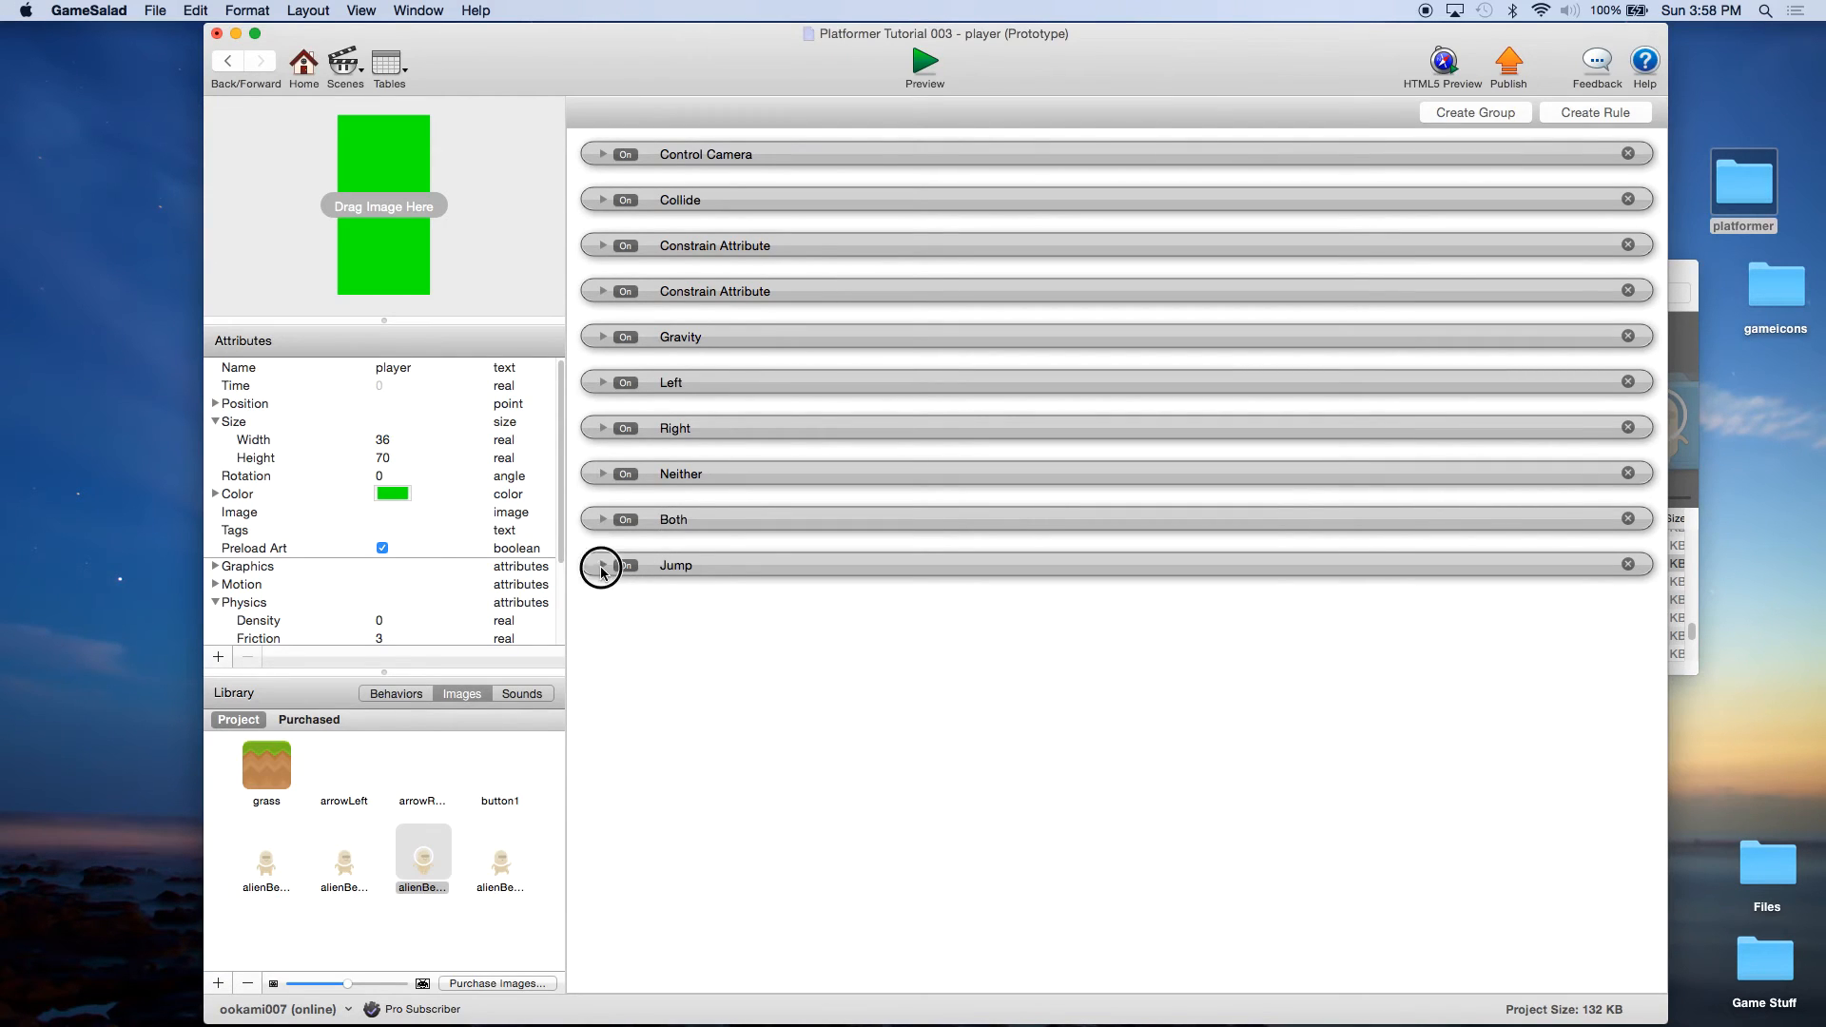
left_click(602, 565)
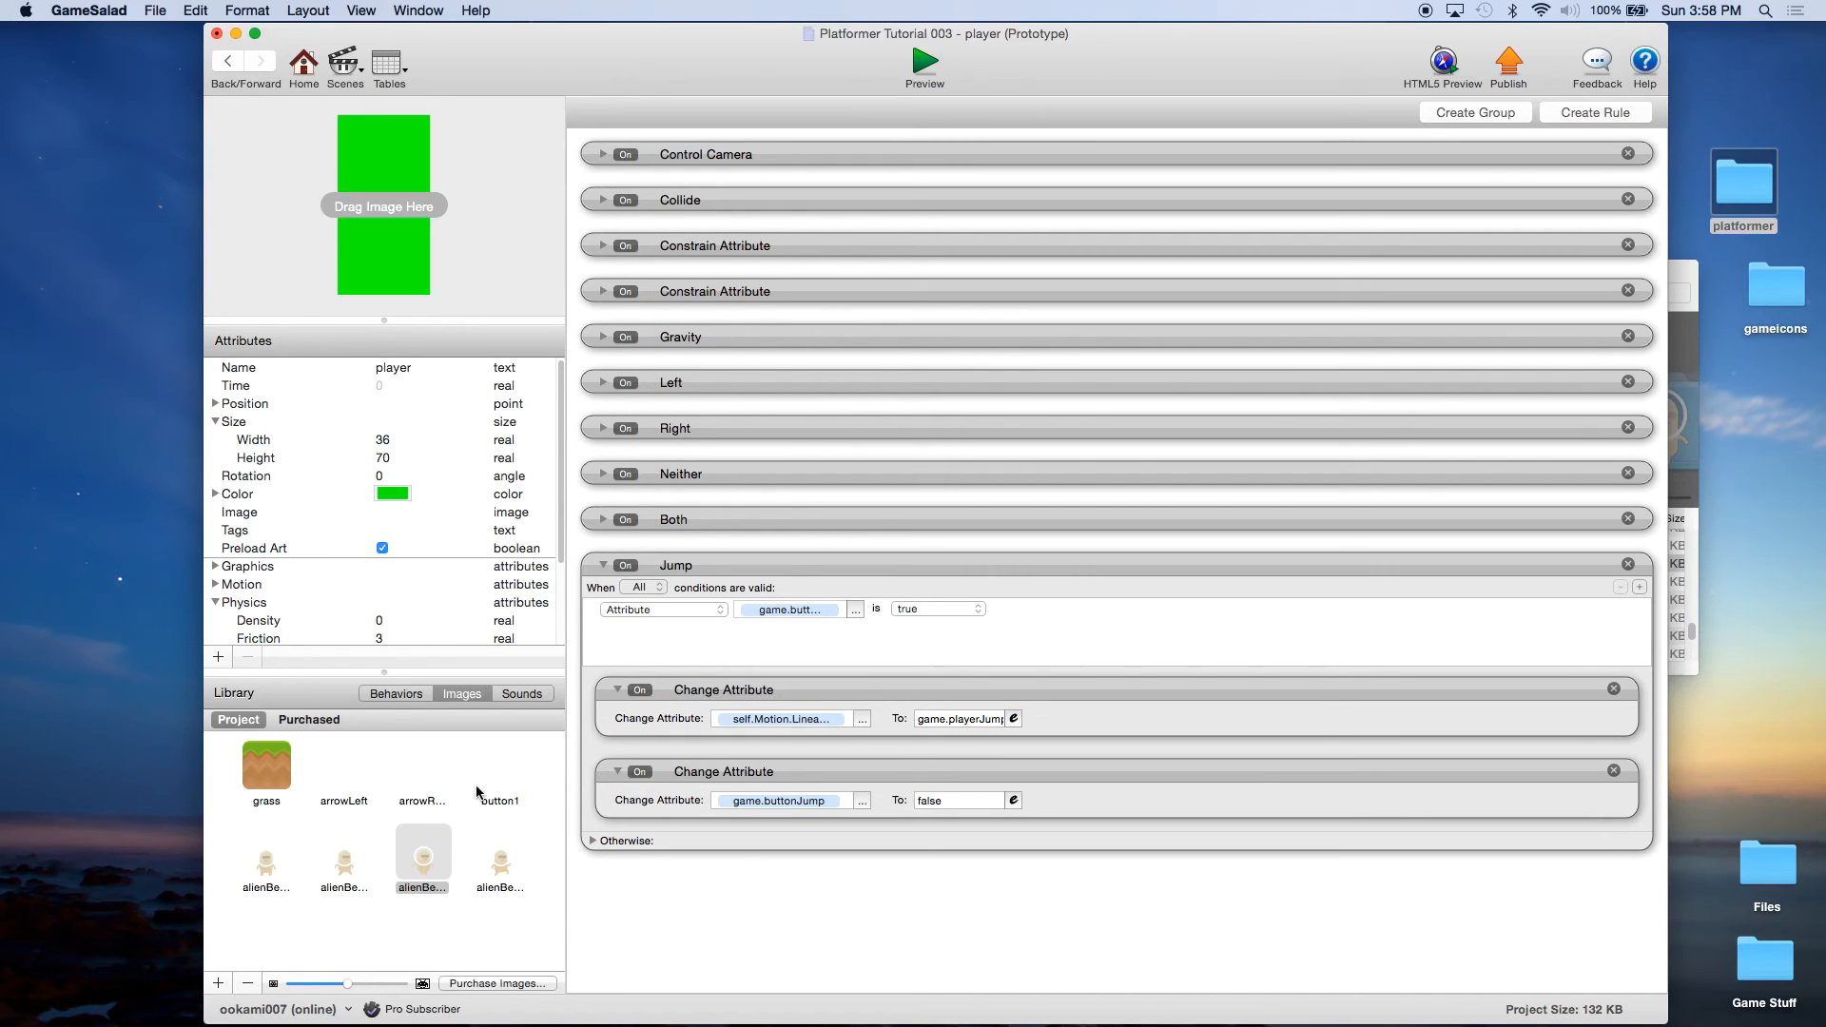
left_click(396, 694)
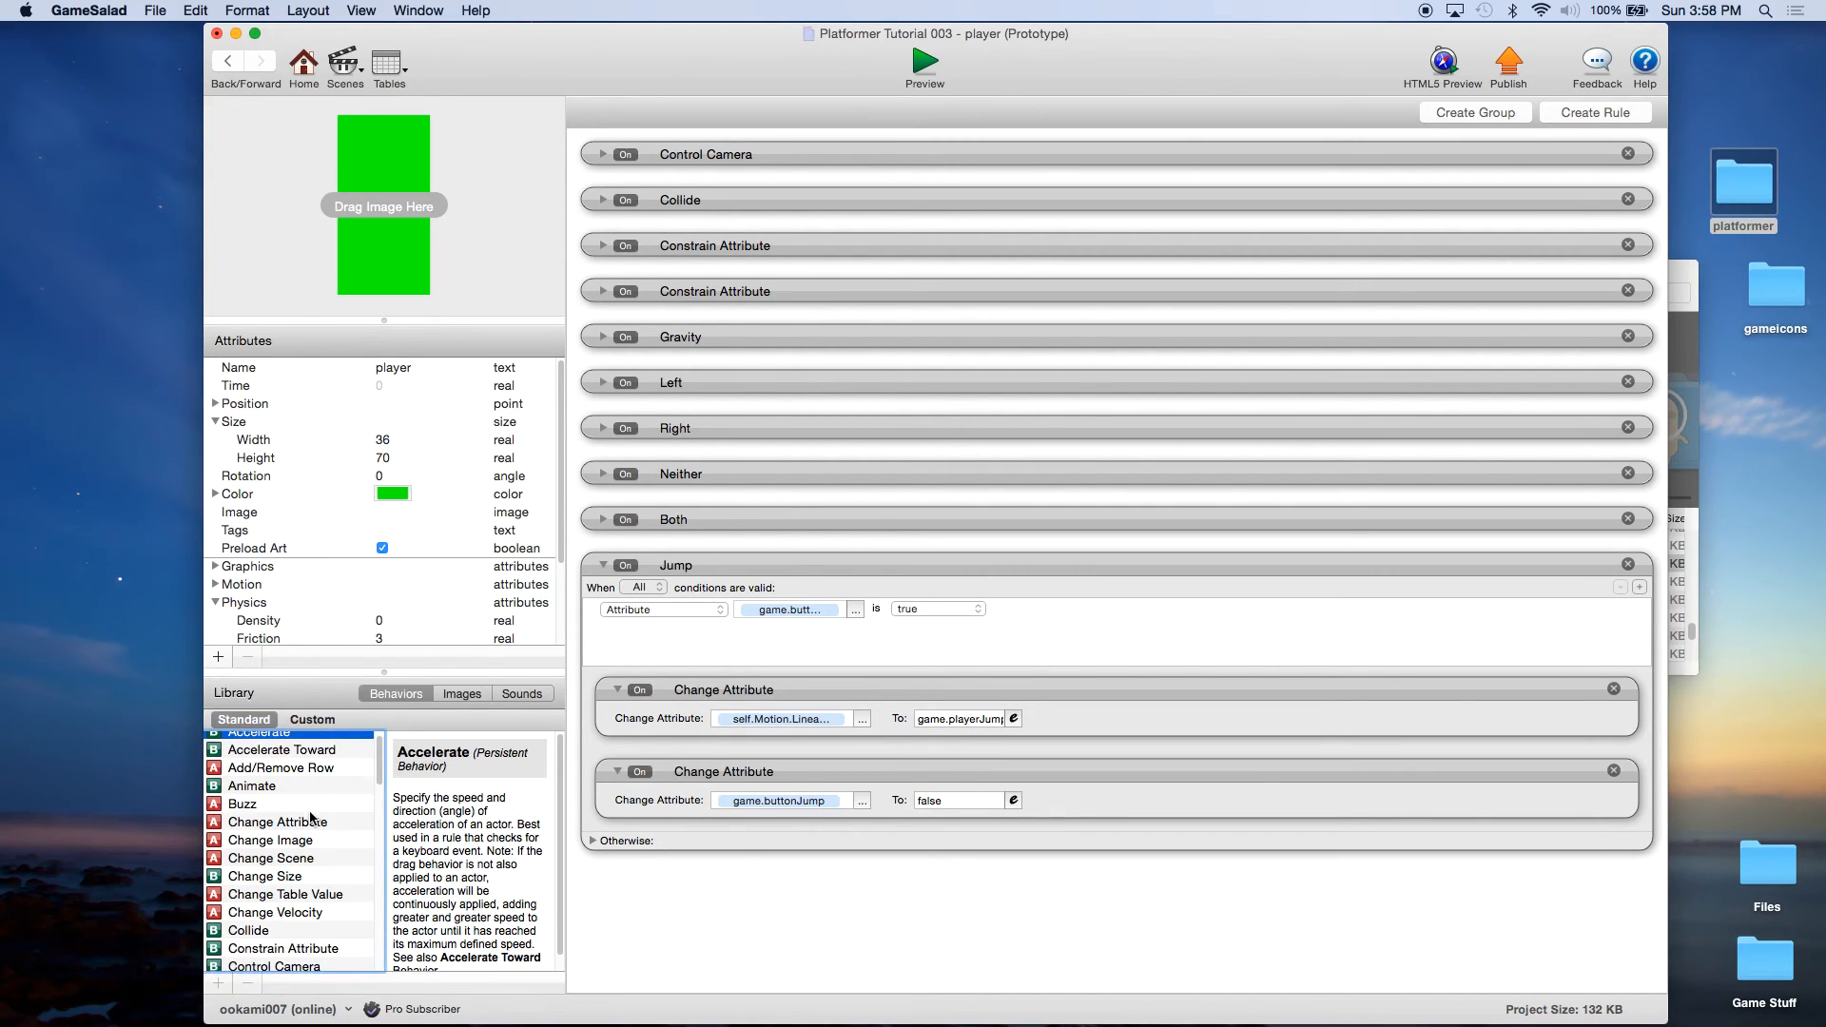
left_click(270, 824)
left_click_drag(269, 826, 746, 772)
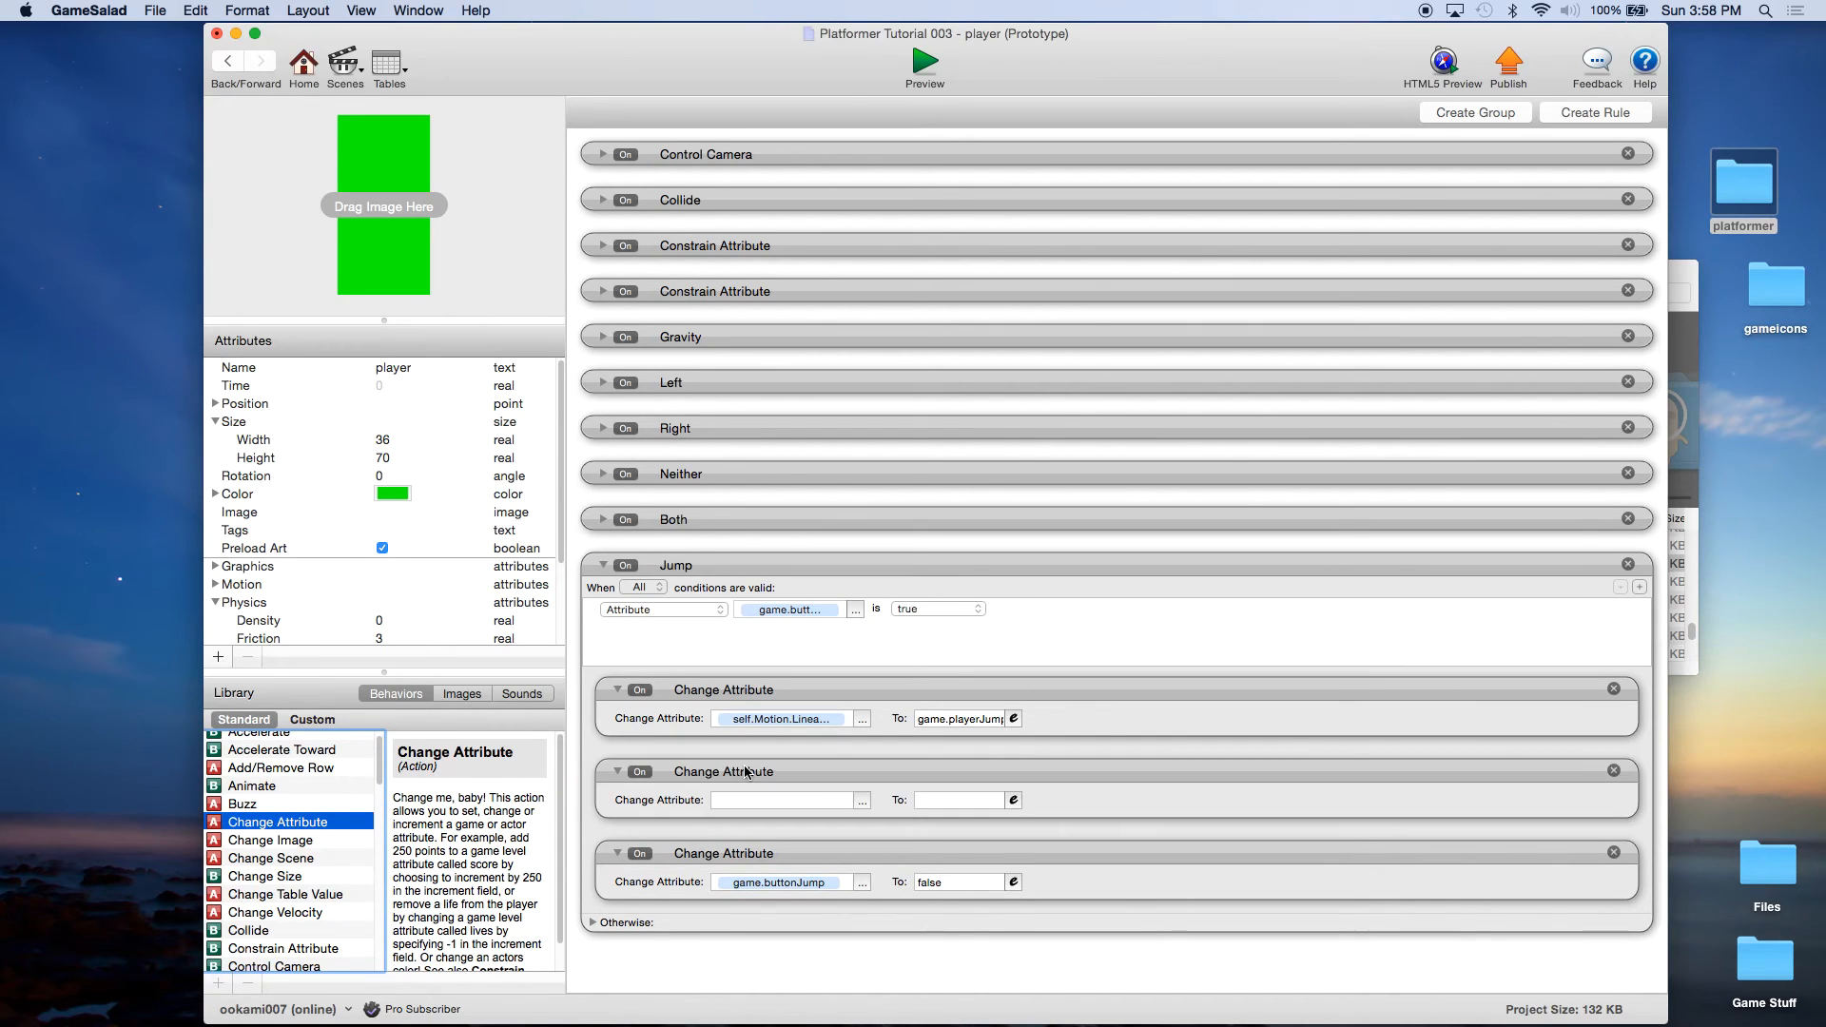
Set game.playerJump as the attribute changed by the new Change Attribute behavior.
left_click(862, 800)
left_click(884, 850)
scroll(1044, 856, "down", 5)
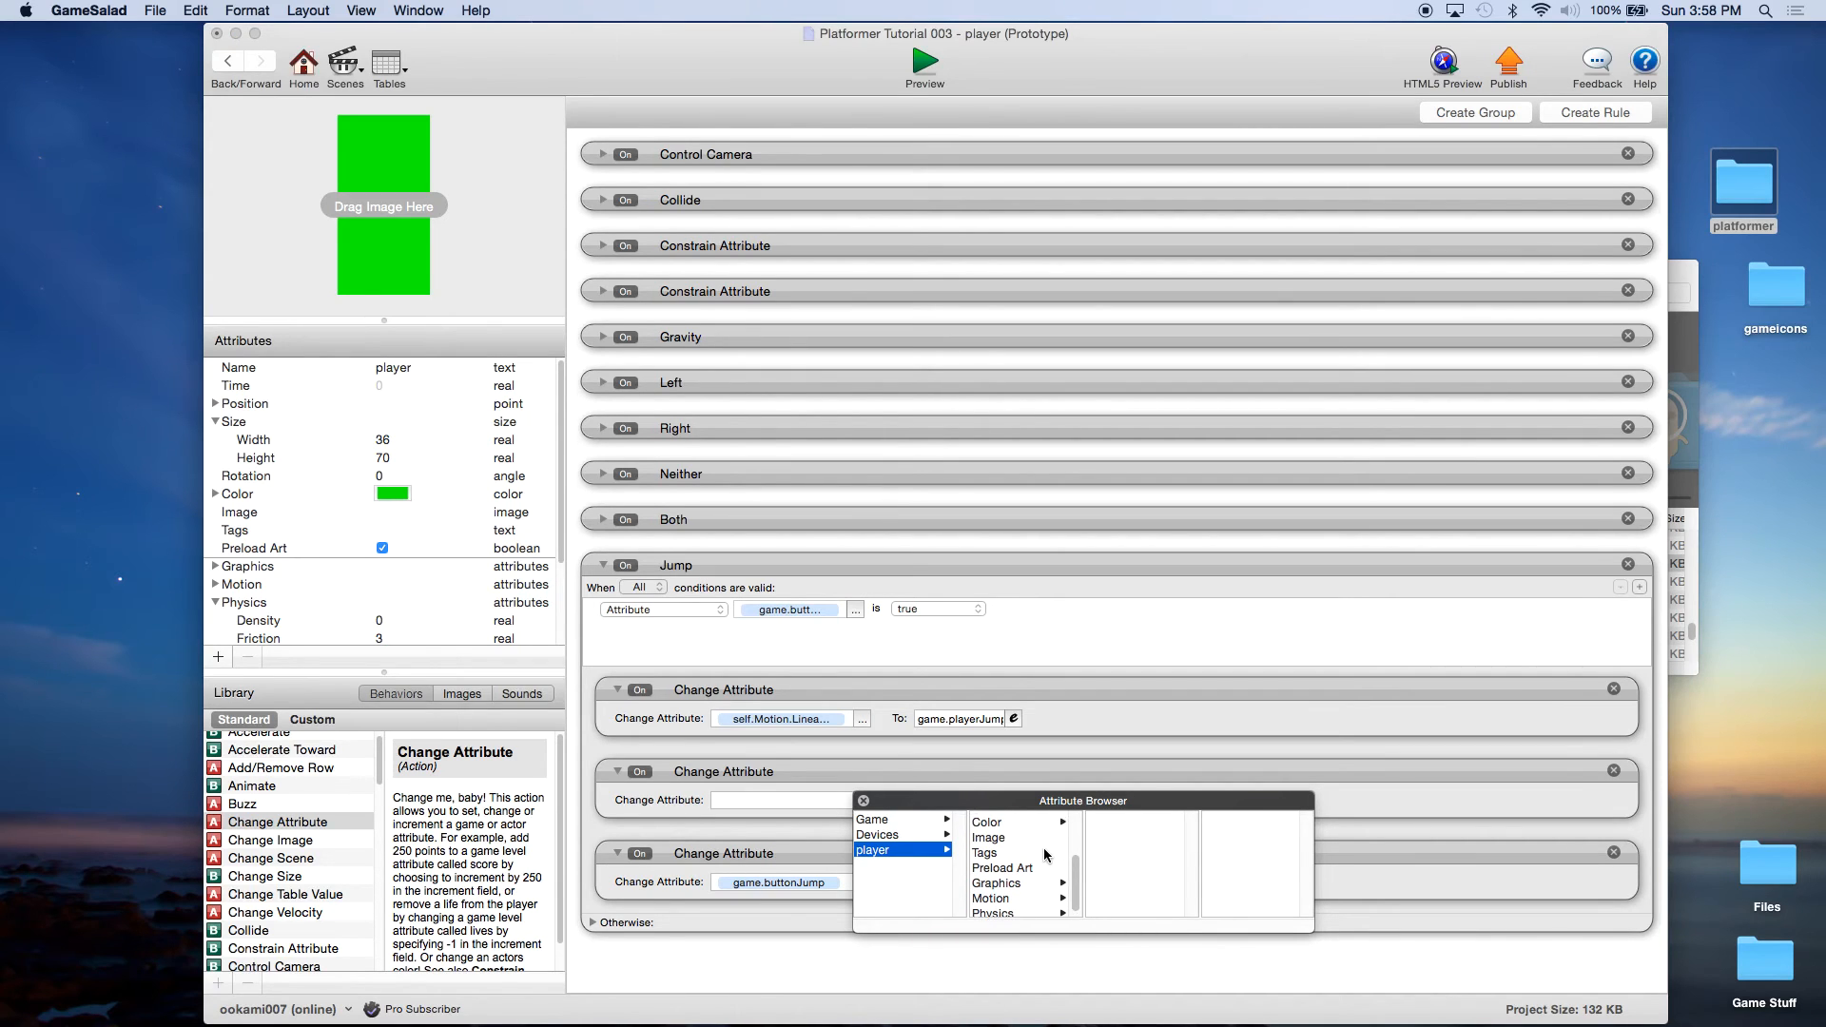
left_click(882, 819)
scroll(1038, 870, "down", 5)
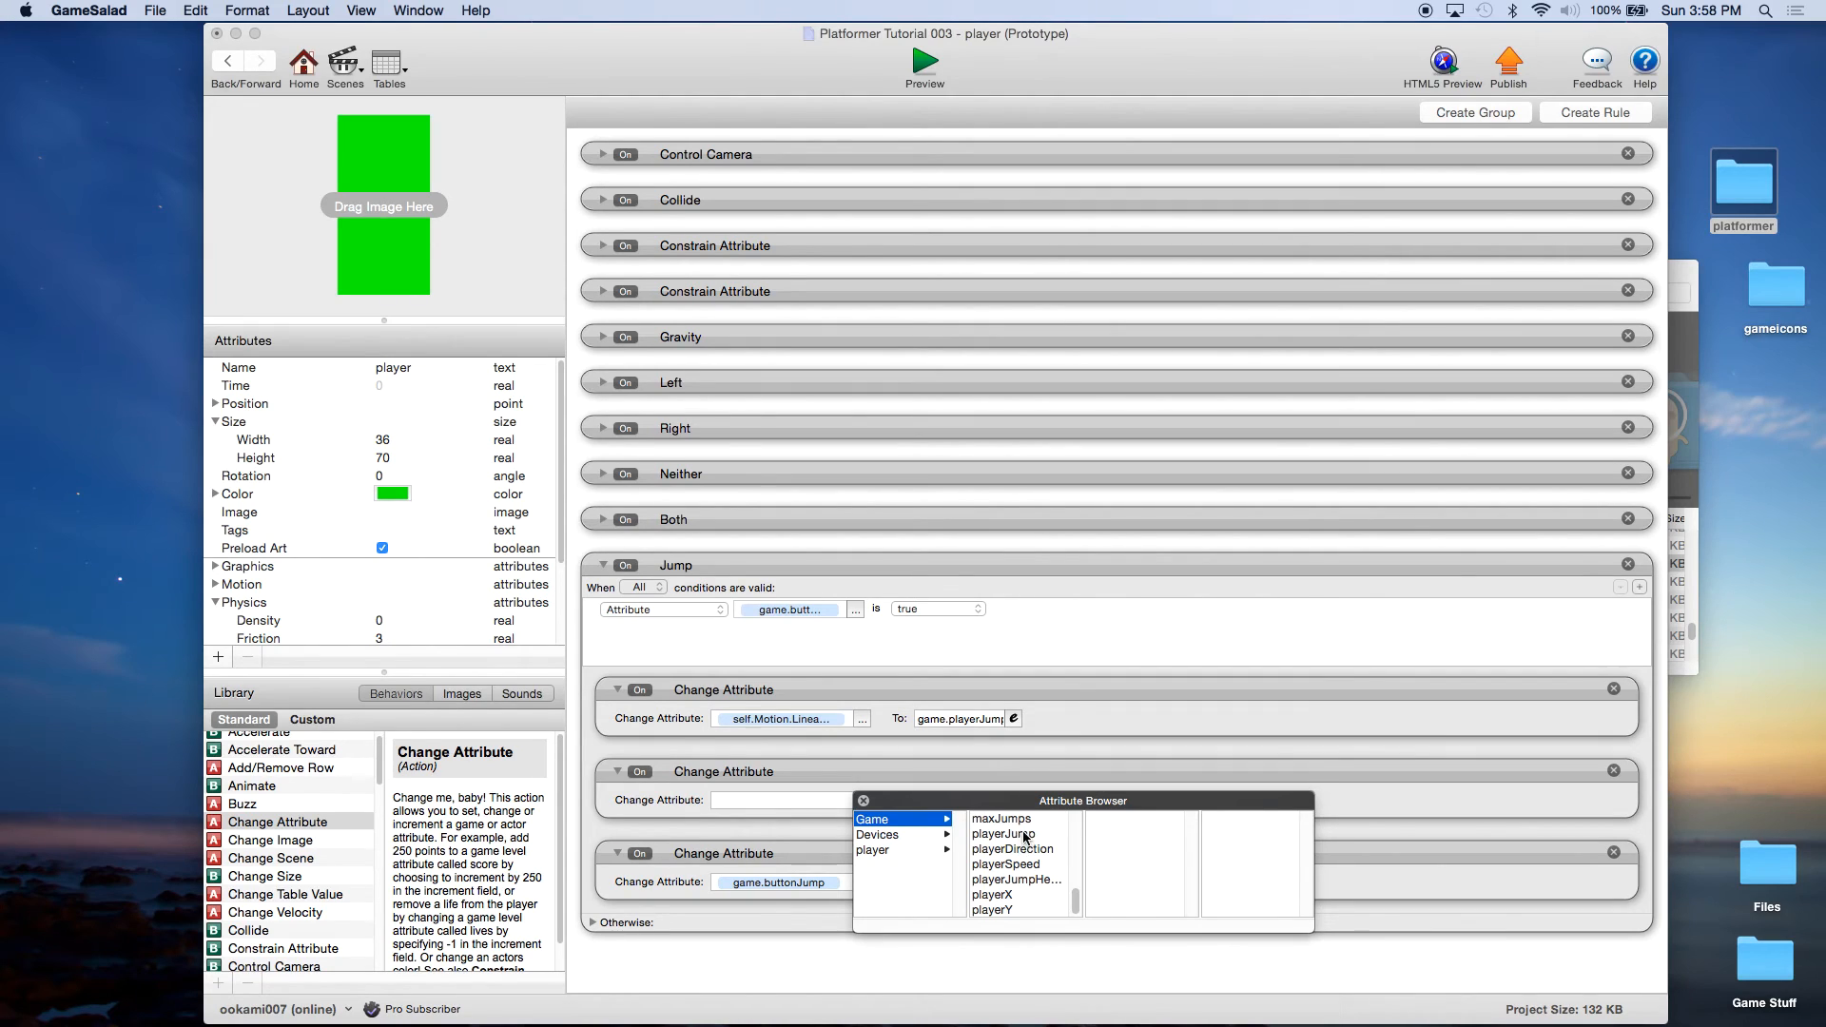
double_click(1021, 833)
Set the new Change Attribute behavior's value to the expression game.playerJump+1.
left_click(941, 800)
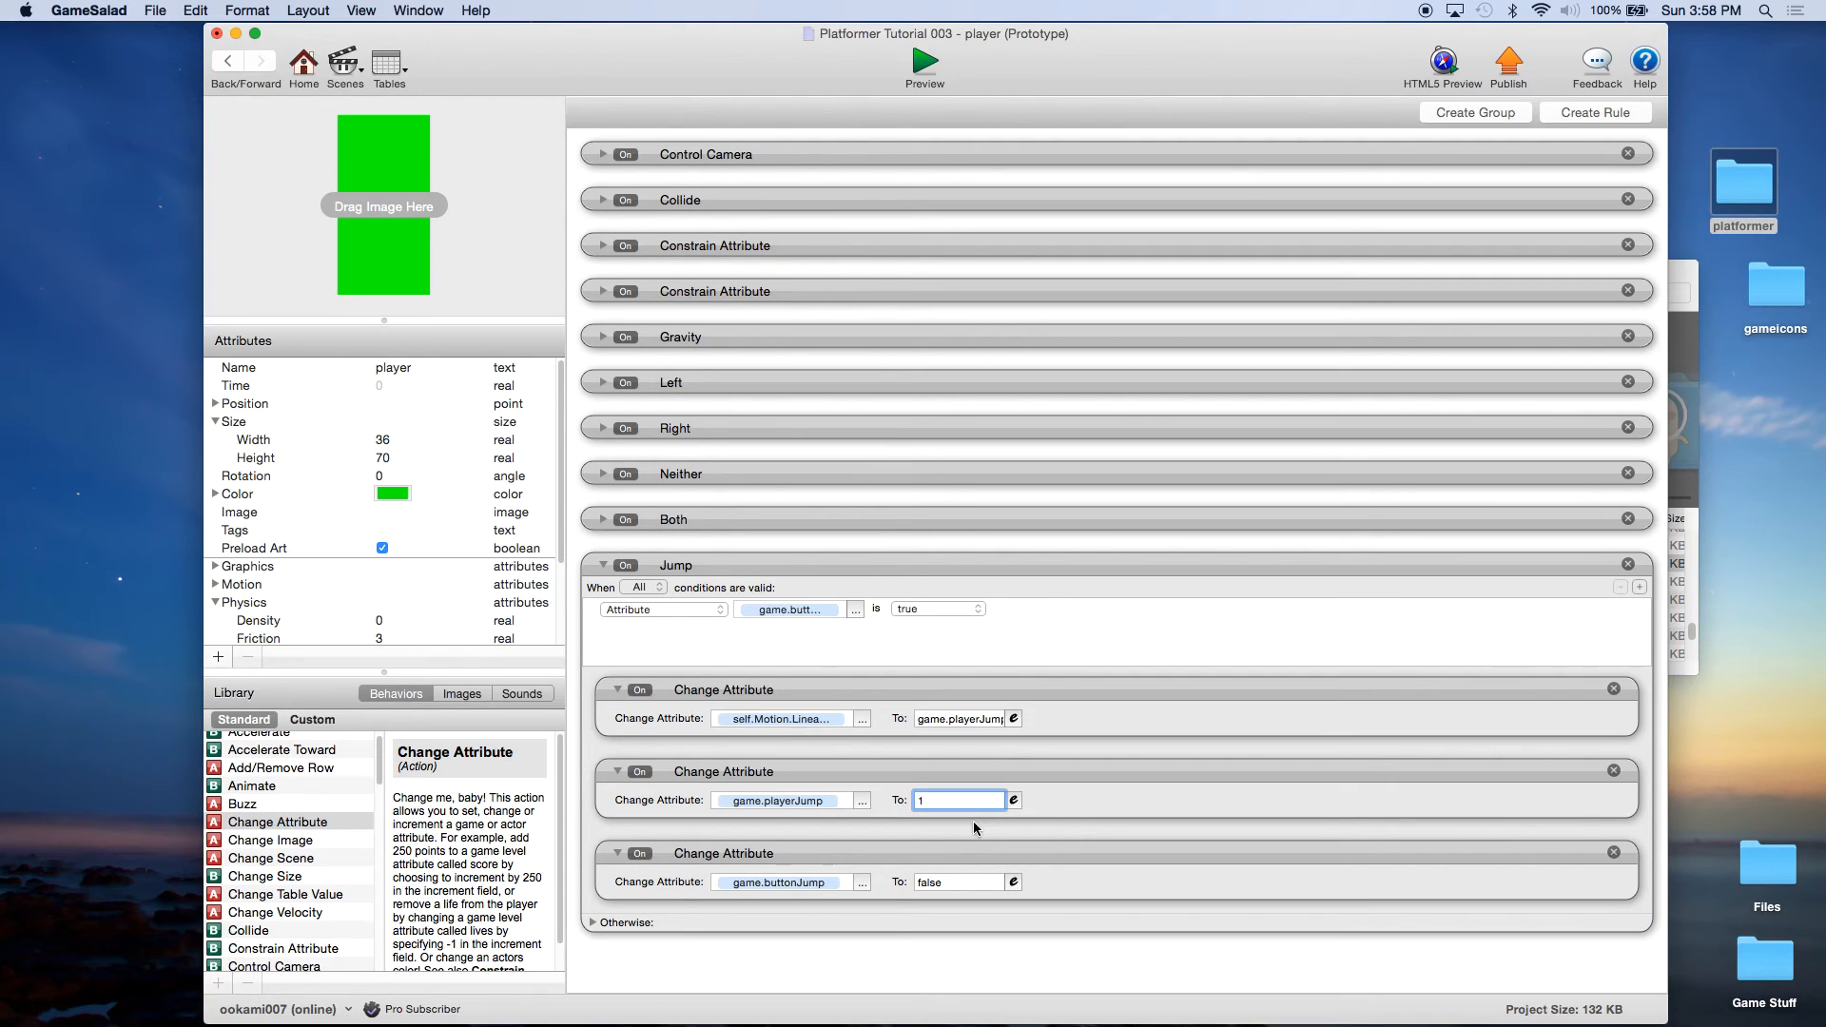
left_click(1015, 800)
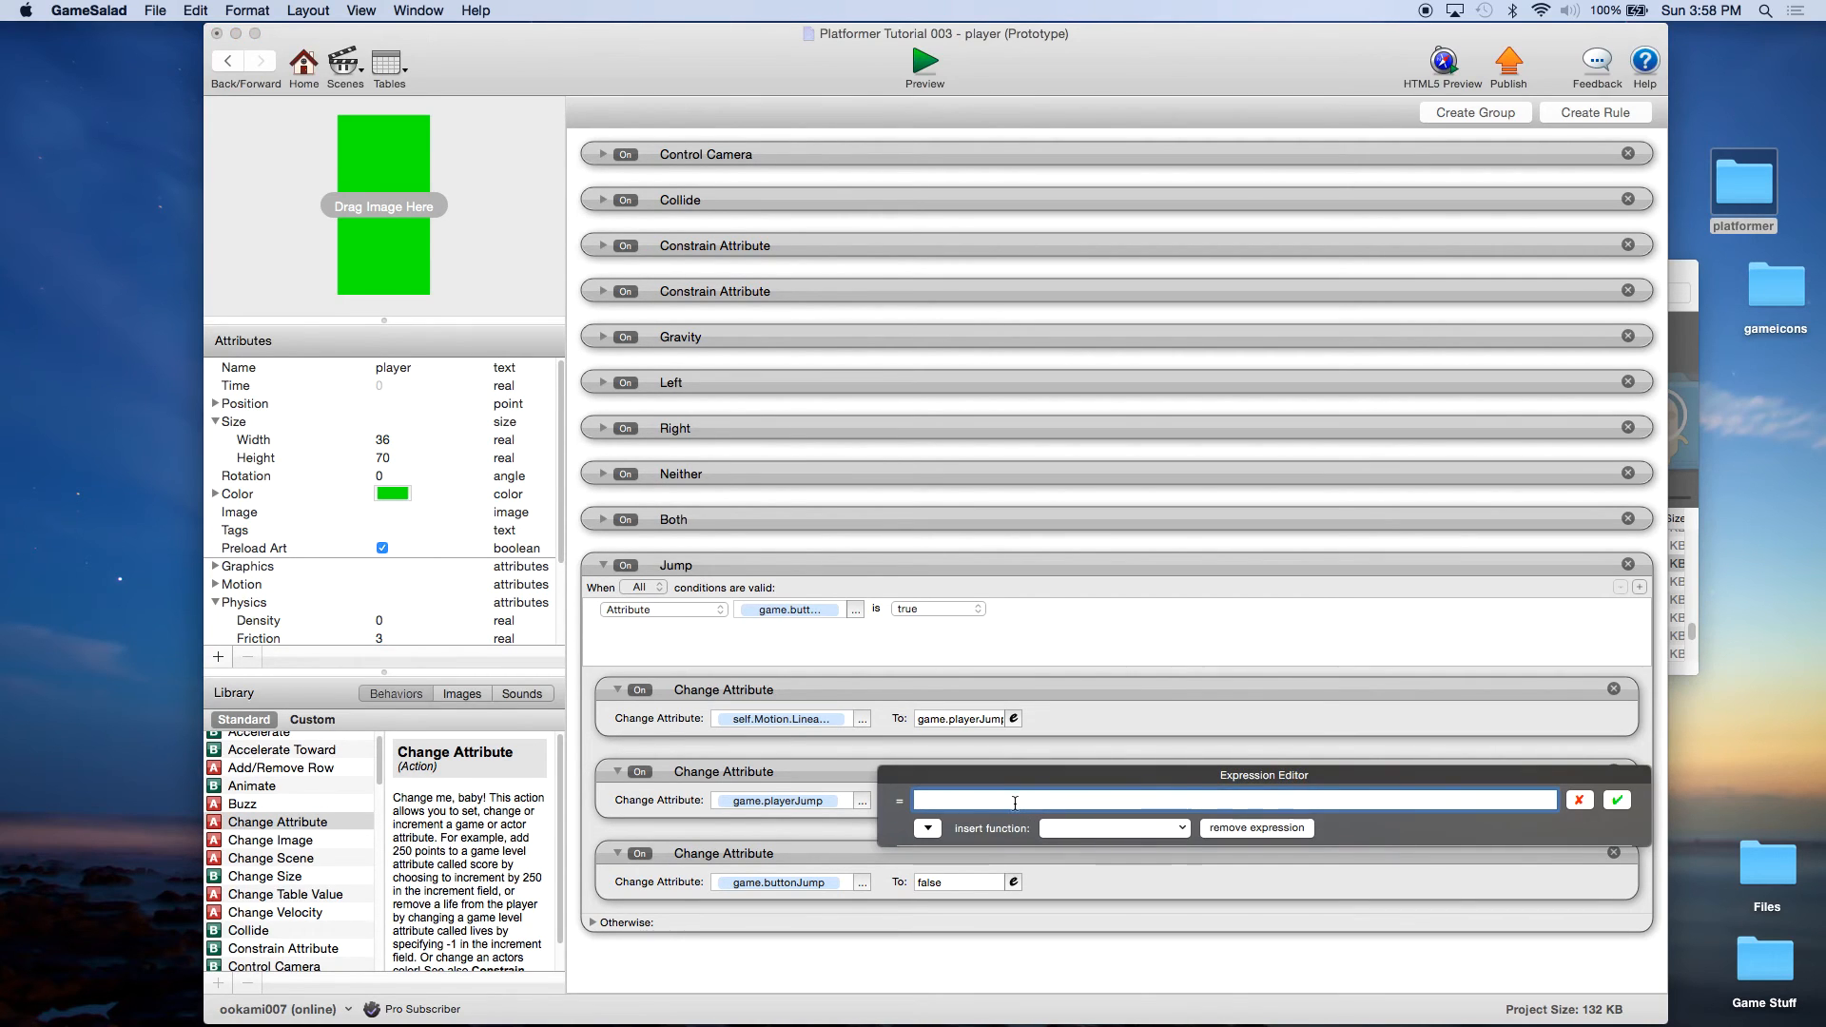
left_click(927, 828)
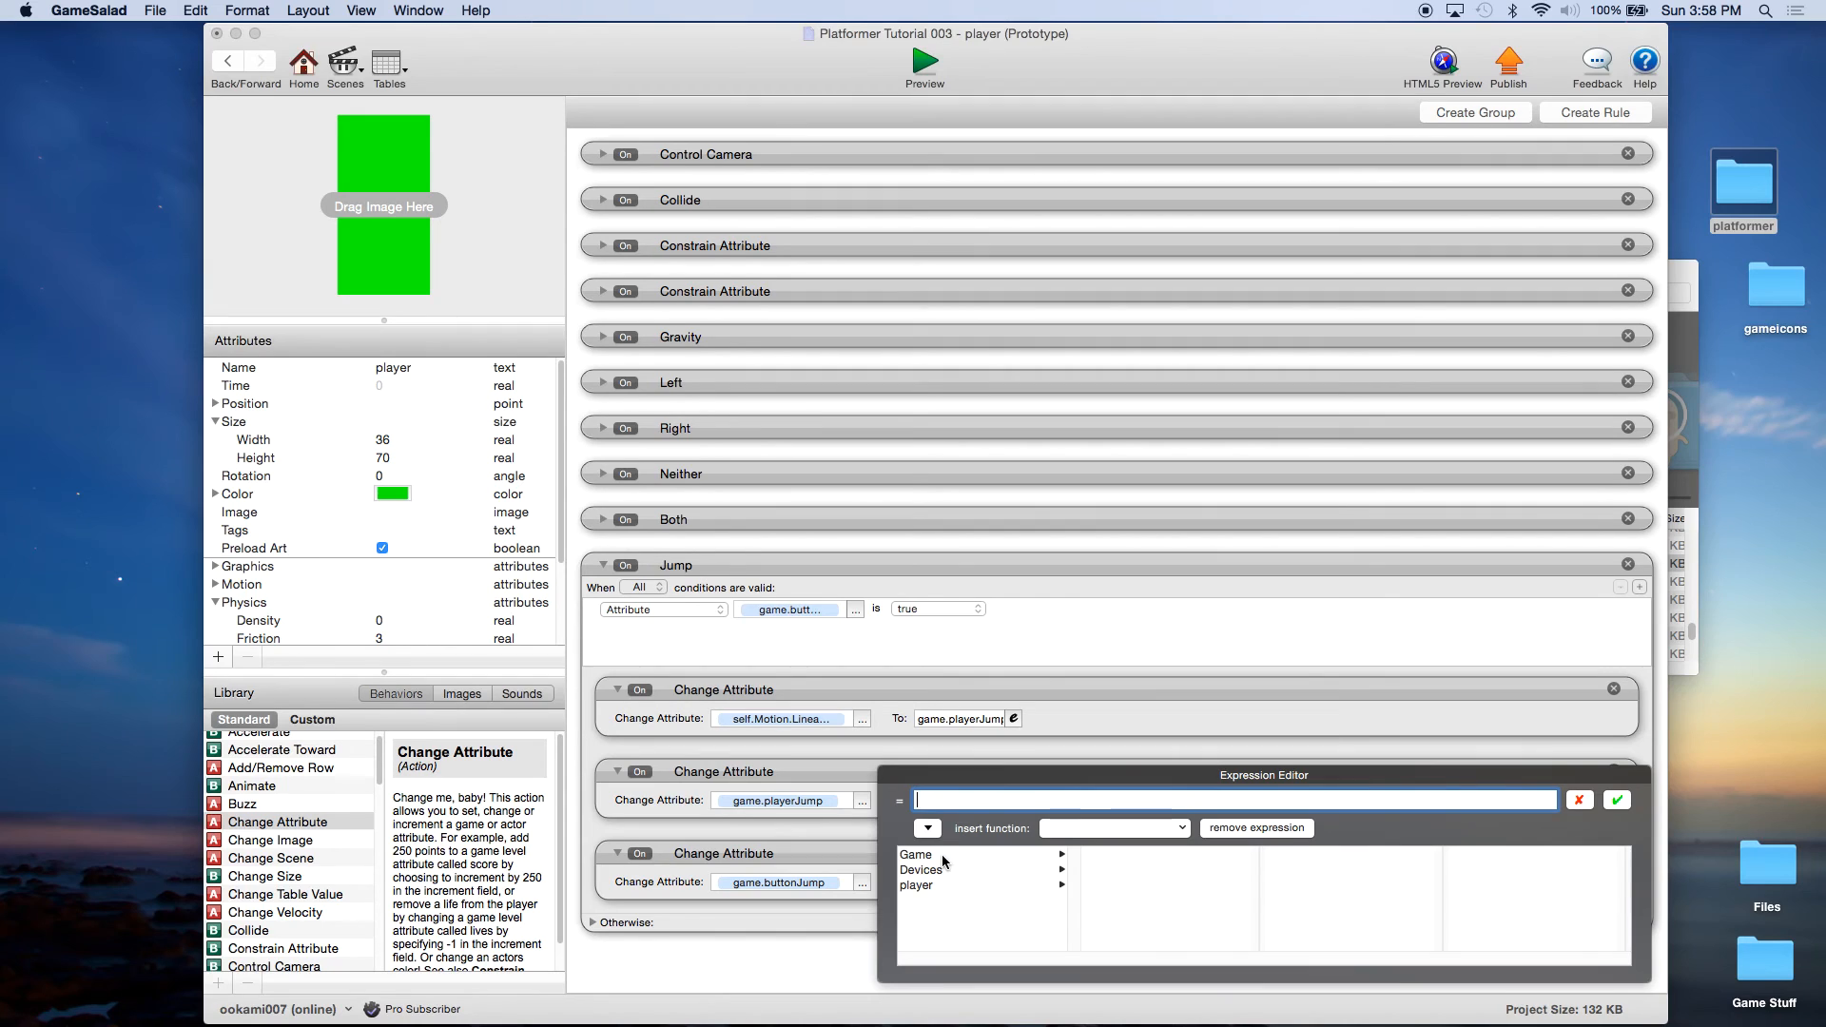
scroll(1156, 903, "down", 5)
left_click(1125, 910)
type("+1")
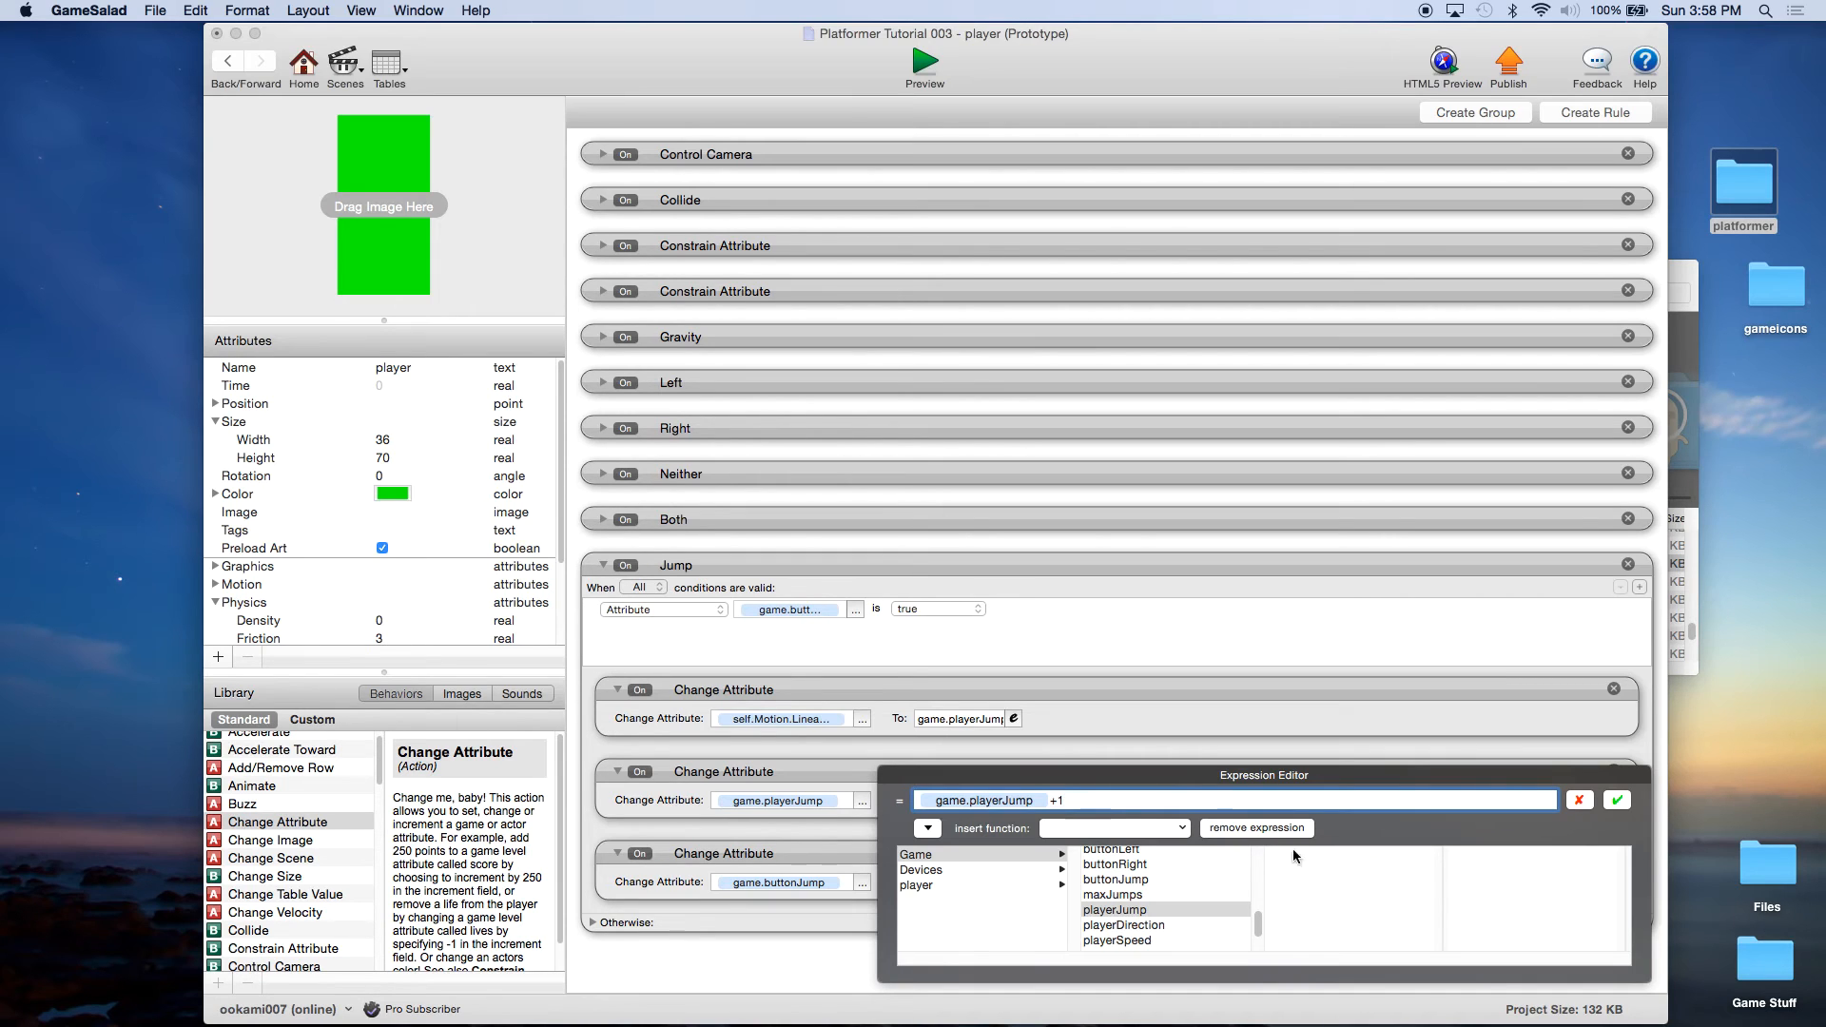
left_click(1617, 799)
left_click(1040, 775)
left_click(1047, 701)
left_click(1046, 770)
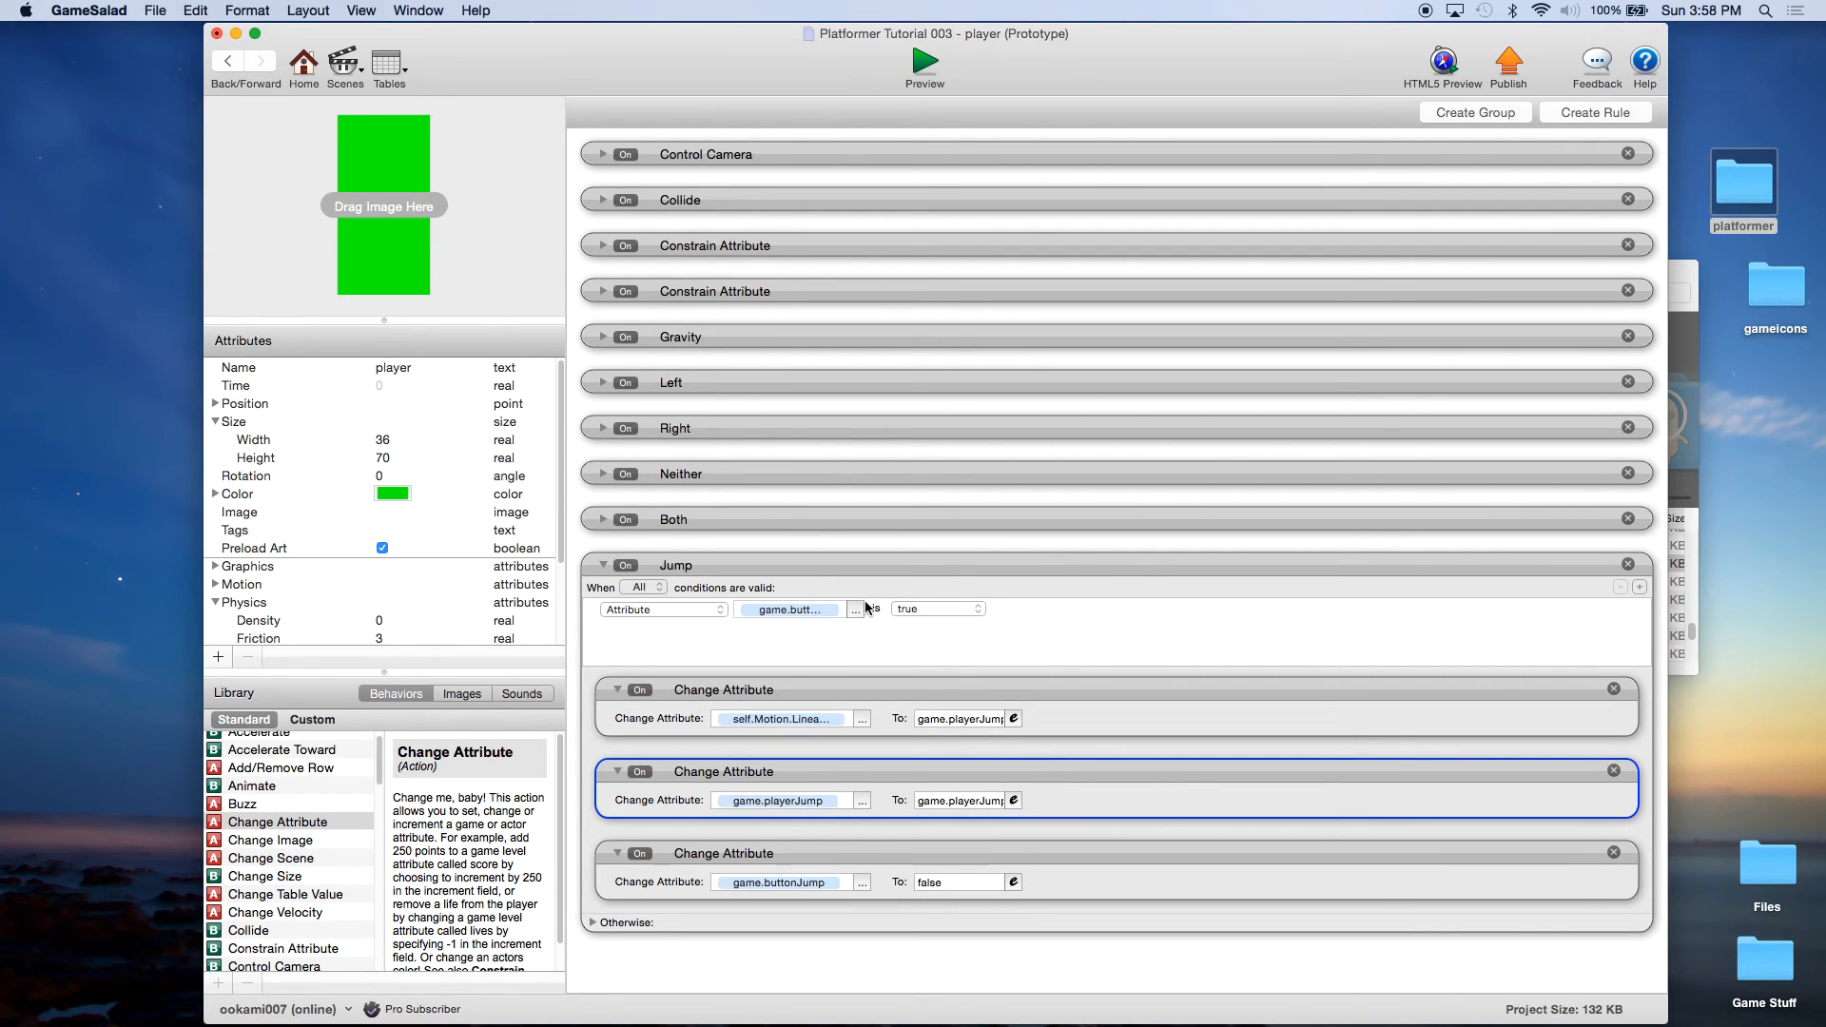
Save the project and start the game preview.
left_click(153, 12)
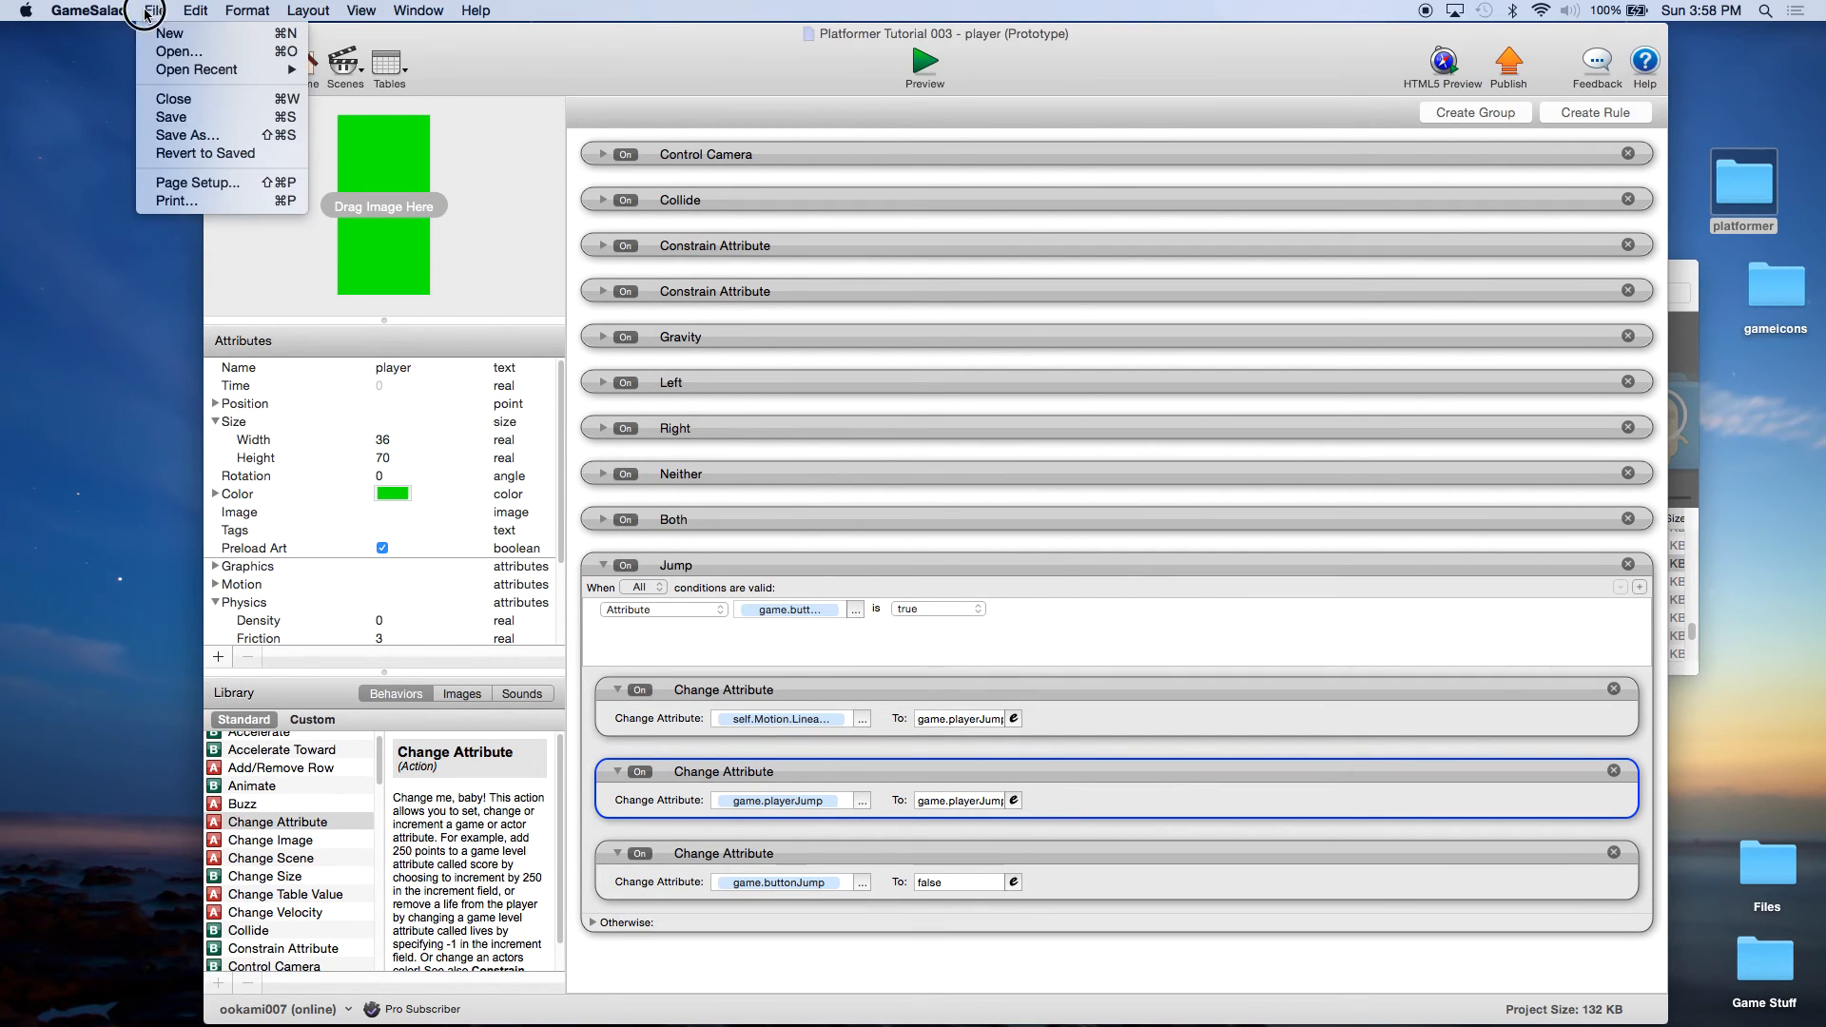
left_click(172, 117)
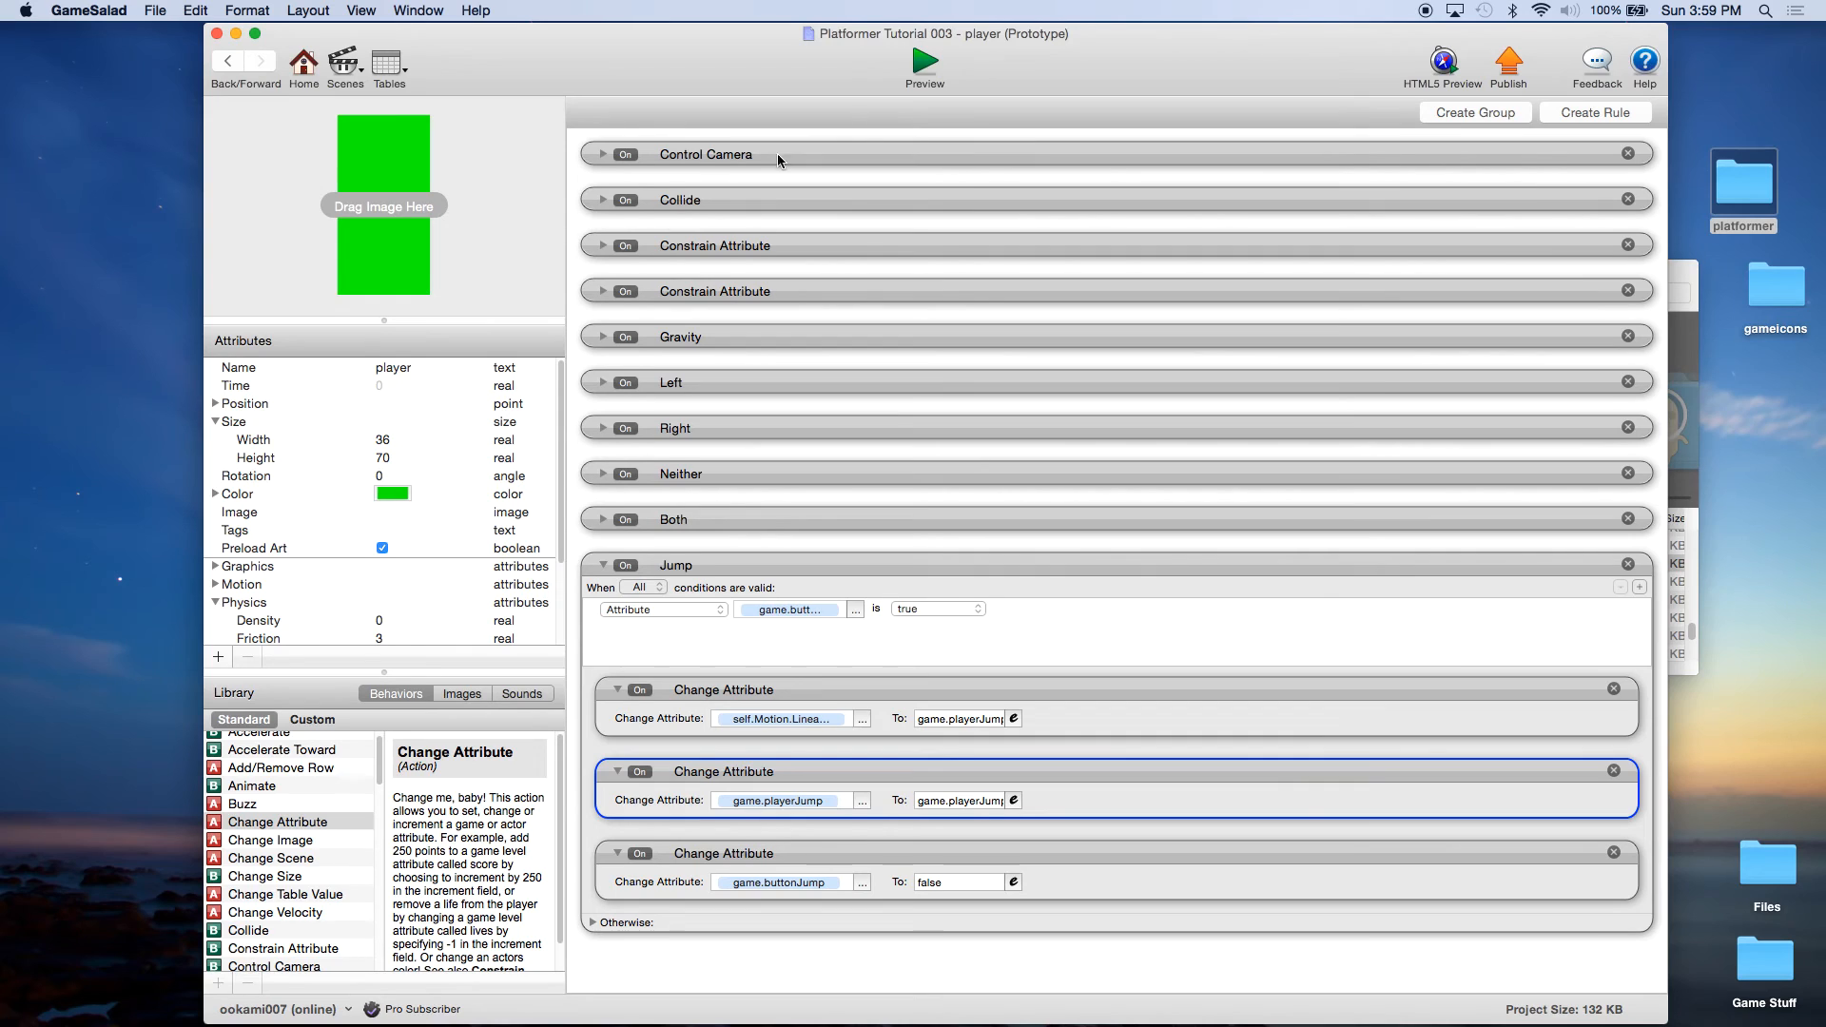
left_click(922, 66)
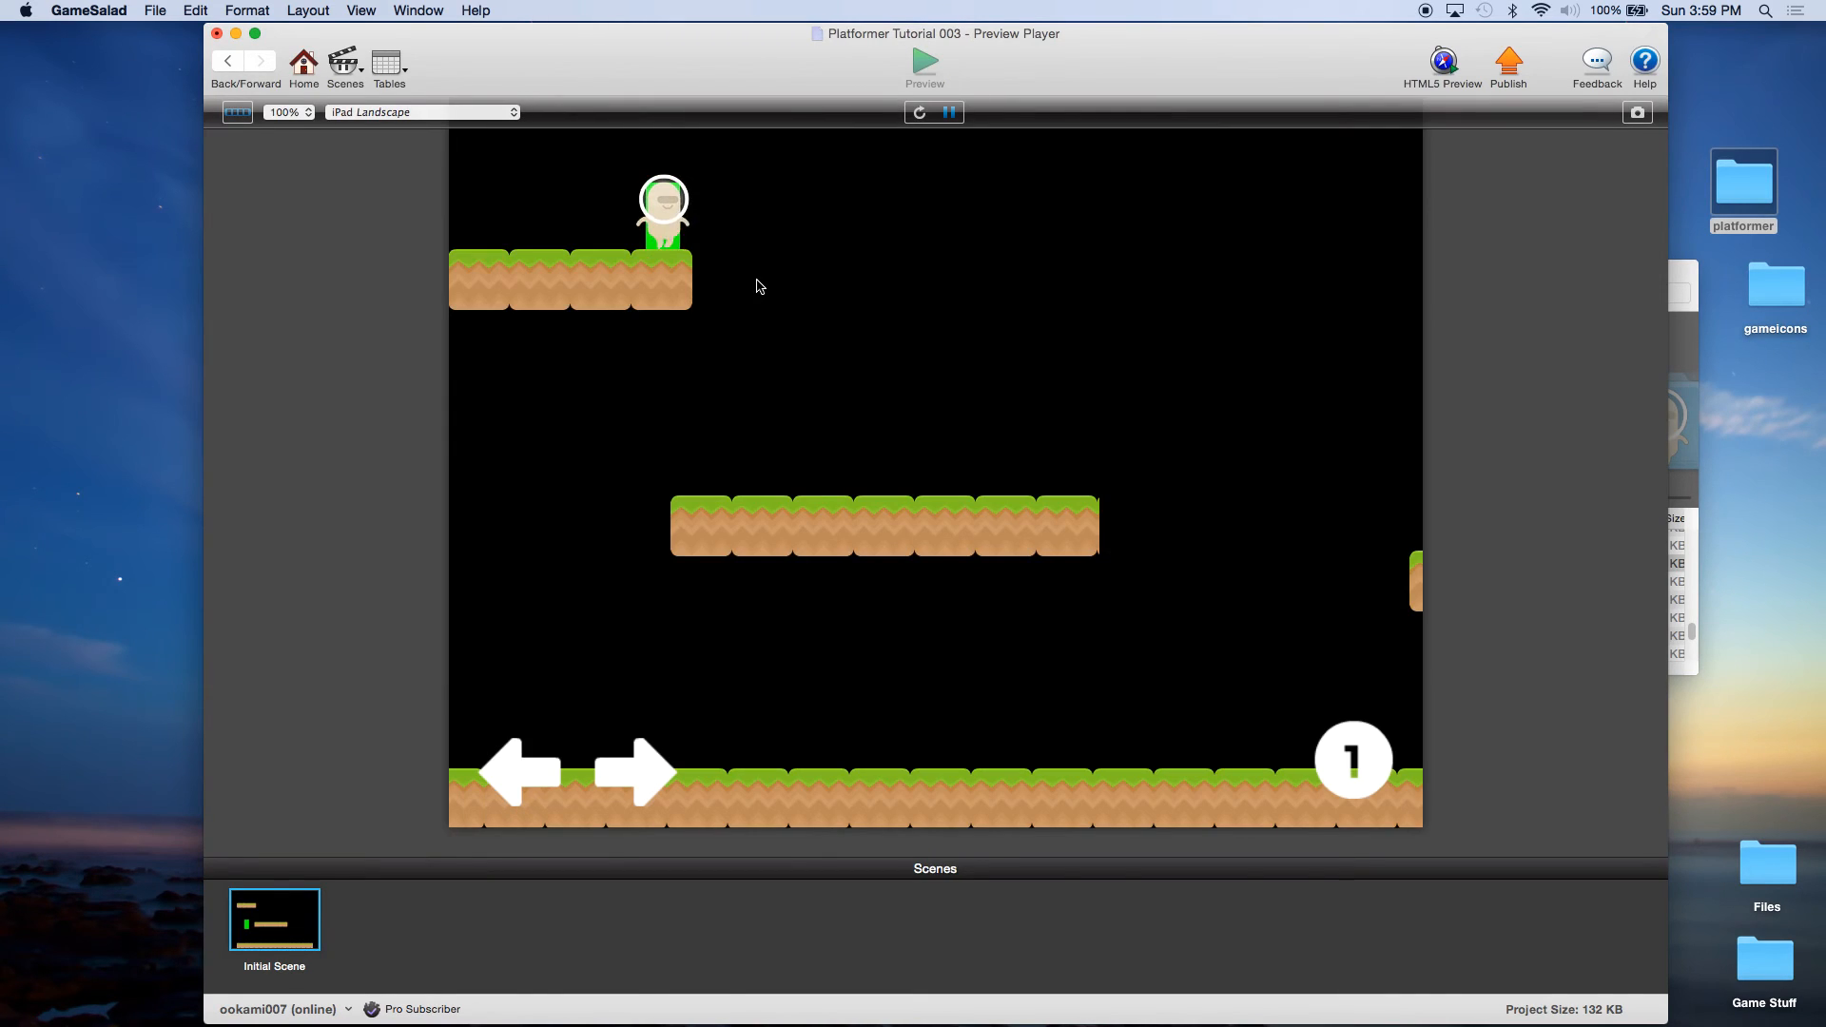
Test moving the player right and left and jumping between the platforms in the preview.
key("Right")
key("Right")
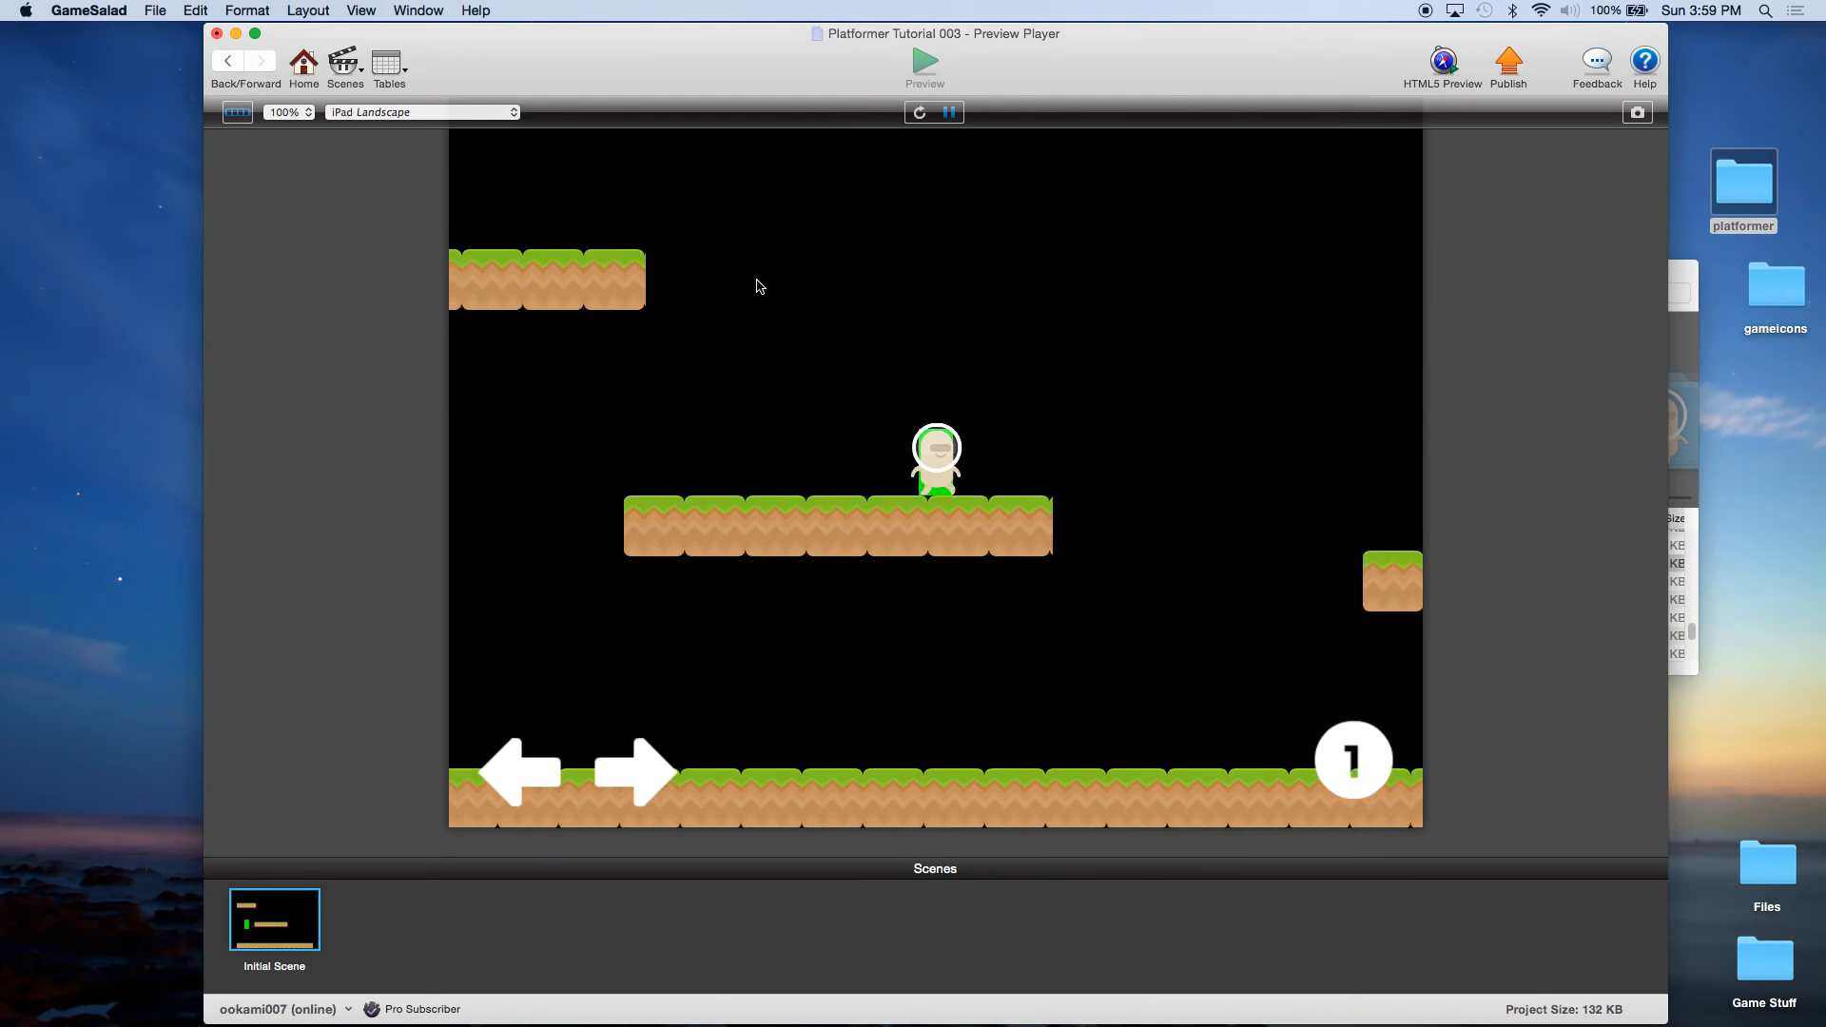
key("space")
key("Right")
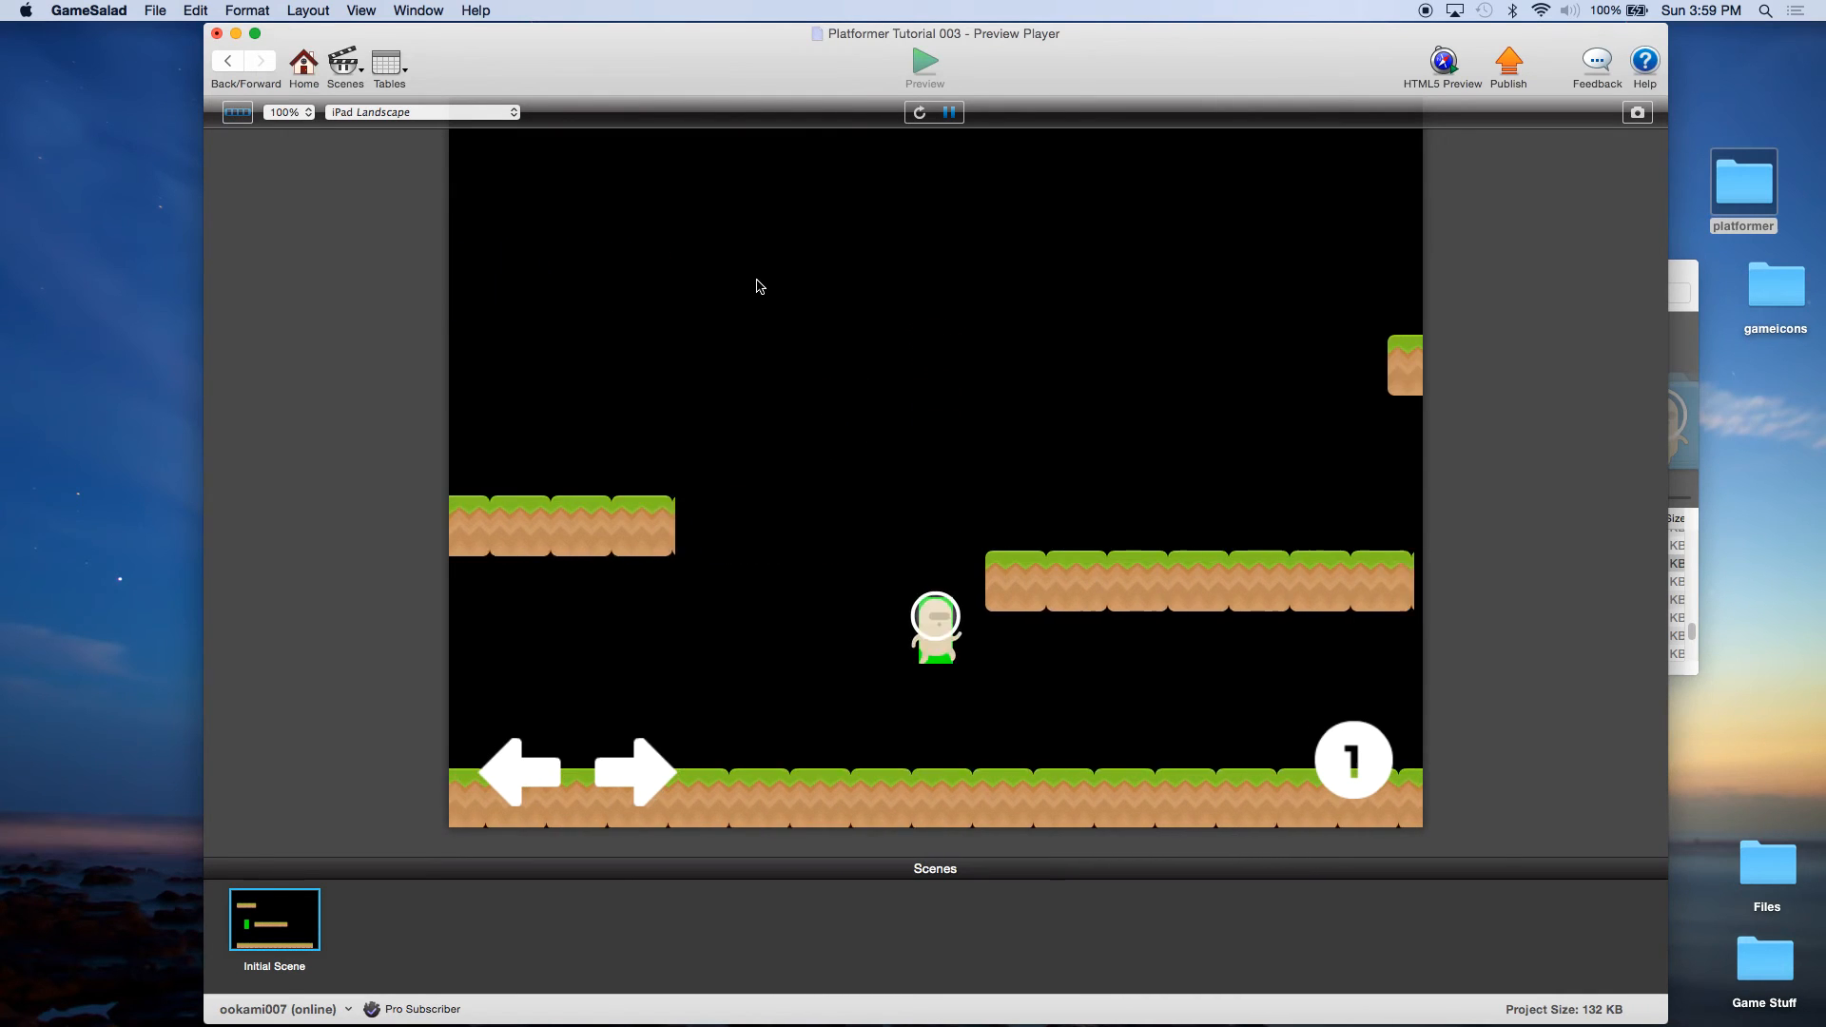
key("Left")
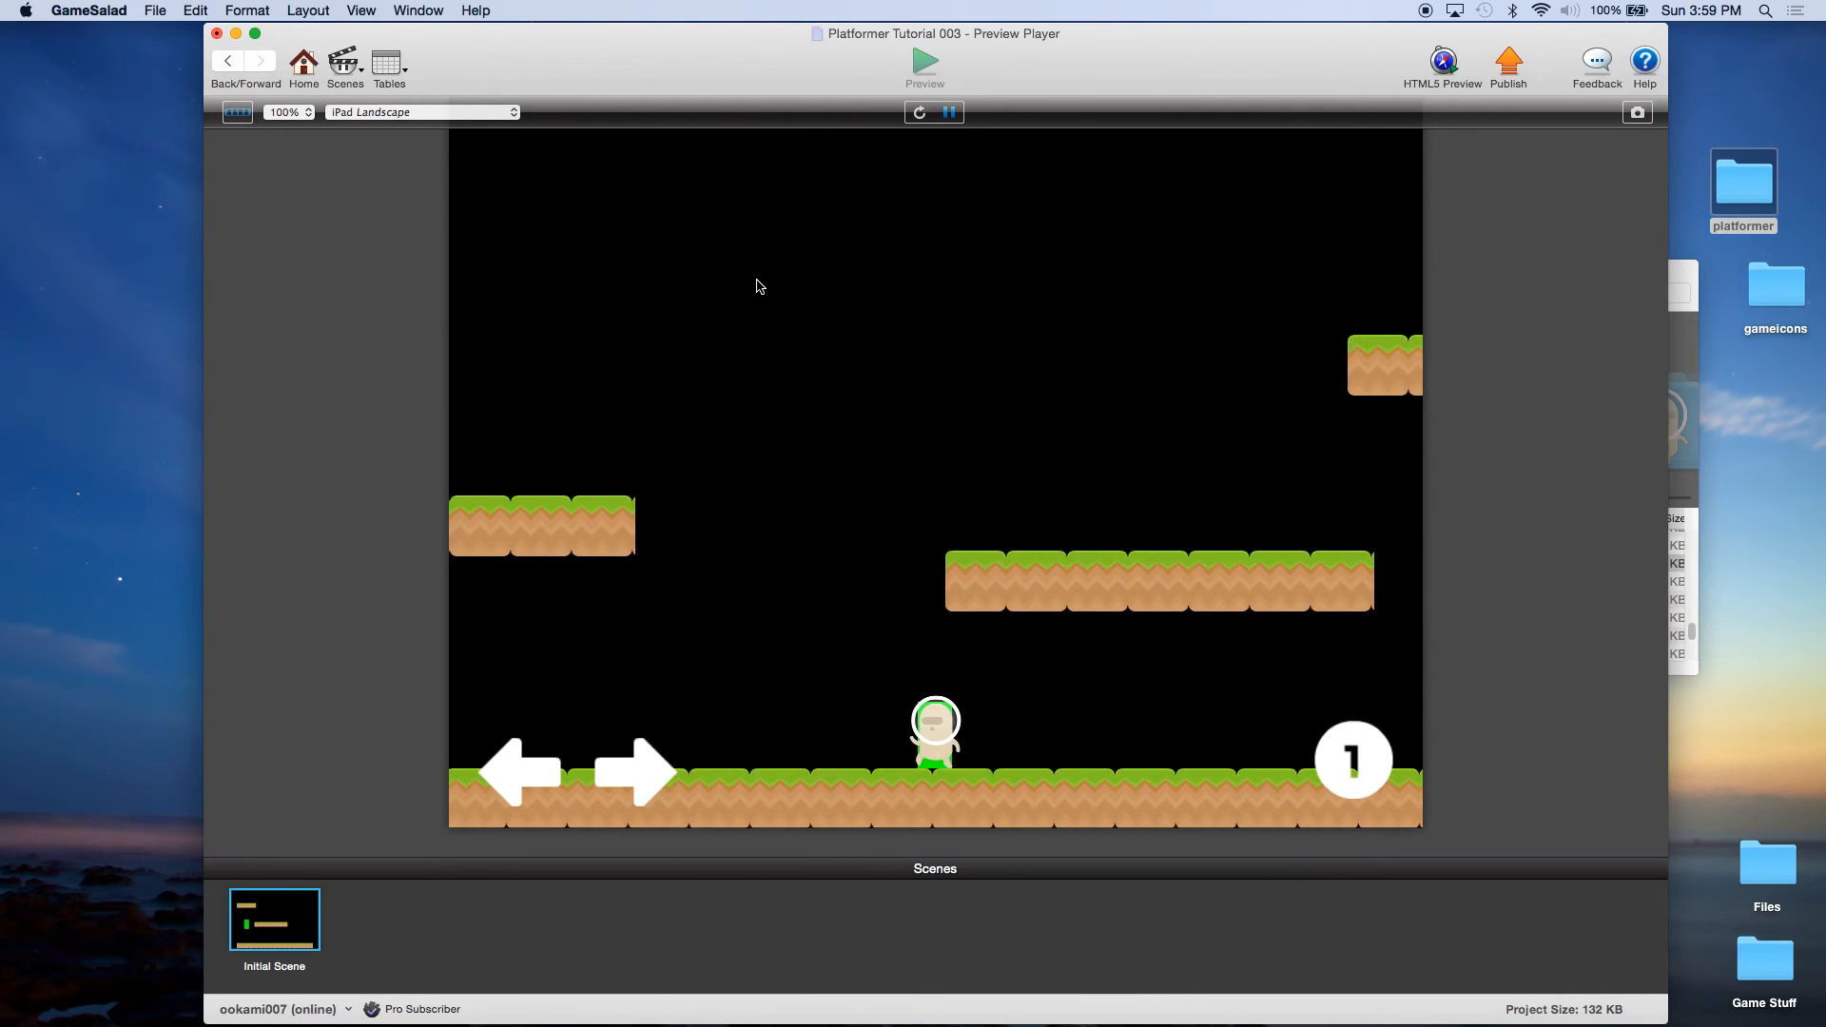
key("Left")
key("Right")
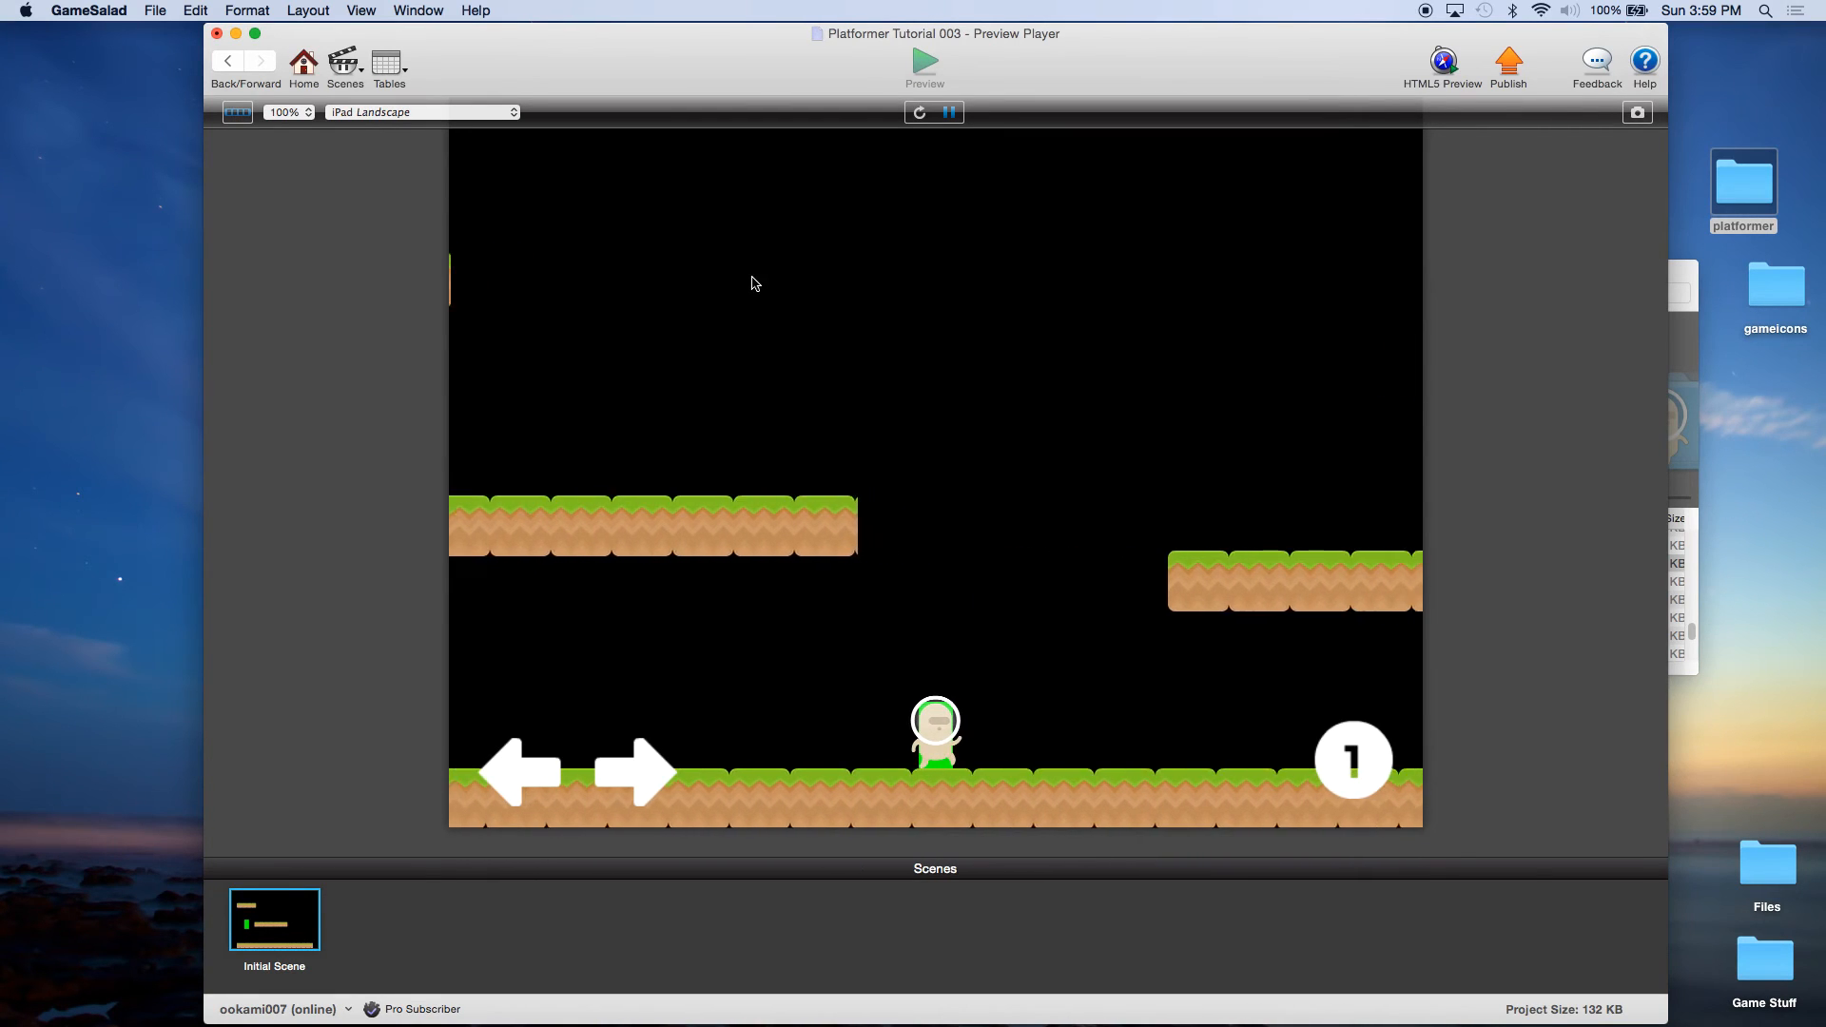
Return to the player actor, check the playerJump expression in its Jump rule, and collapse the rule.
left_click(319, 74)
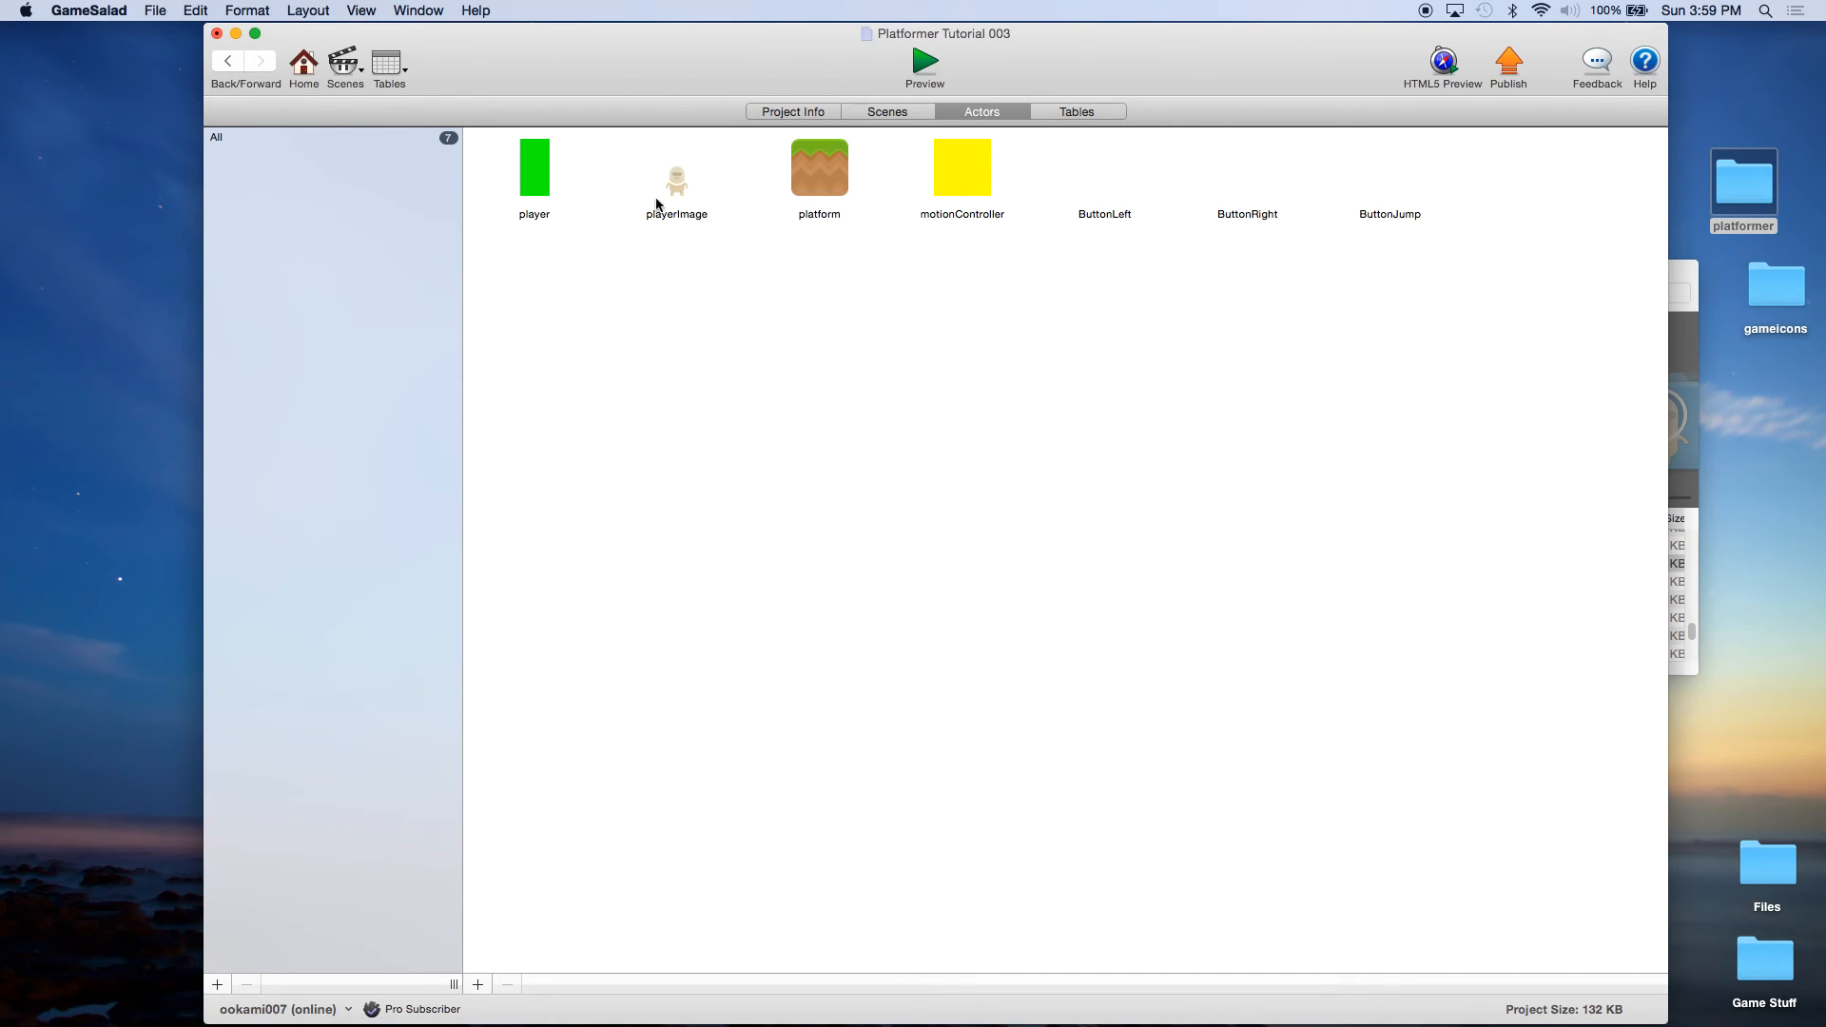
left_click(544, 187)
double_click(545, 185)
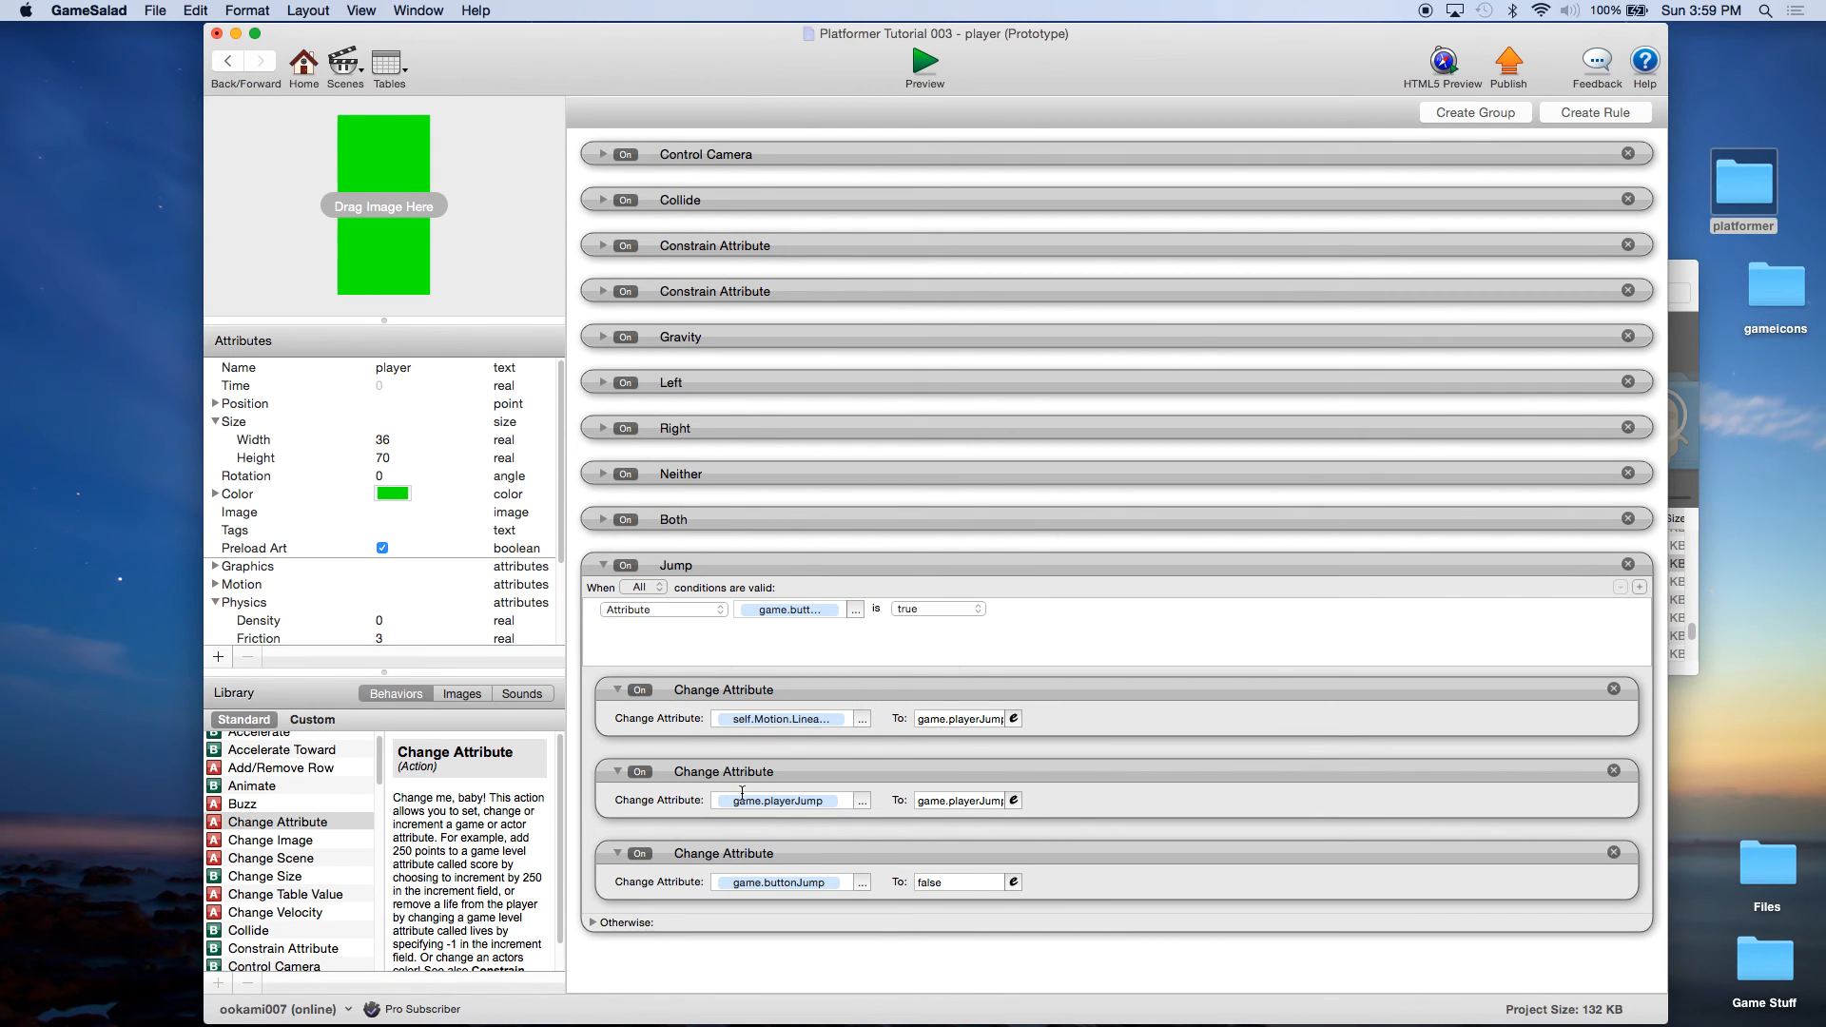
left_click(969, 800)
key("Return")
left_click(603, 564)
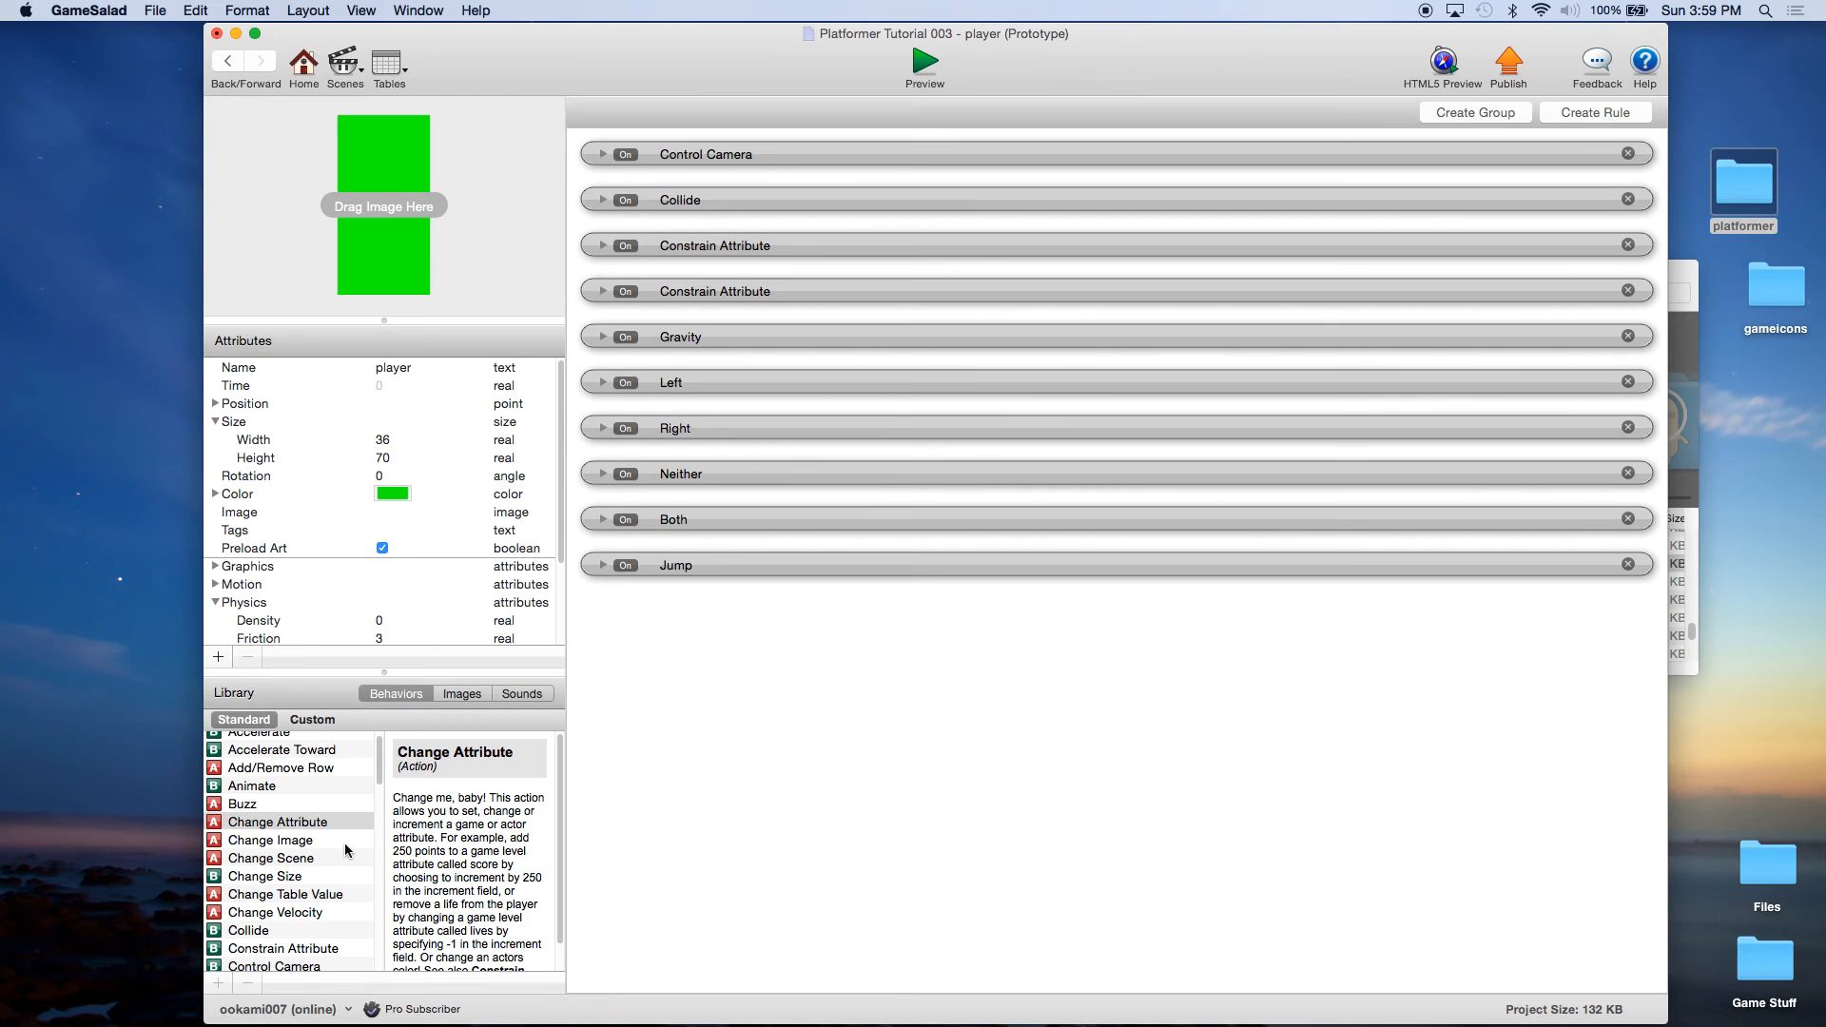
Create a rule in the player actor, place it below Collide, and move both Constrain Attribute behaviors directly below Control Camera, collapsed.
left_click(1603, 113)
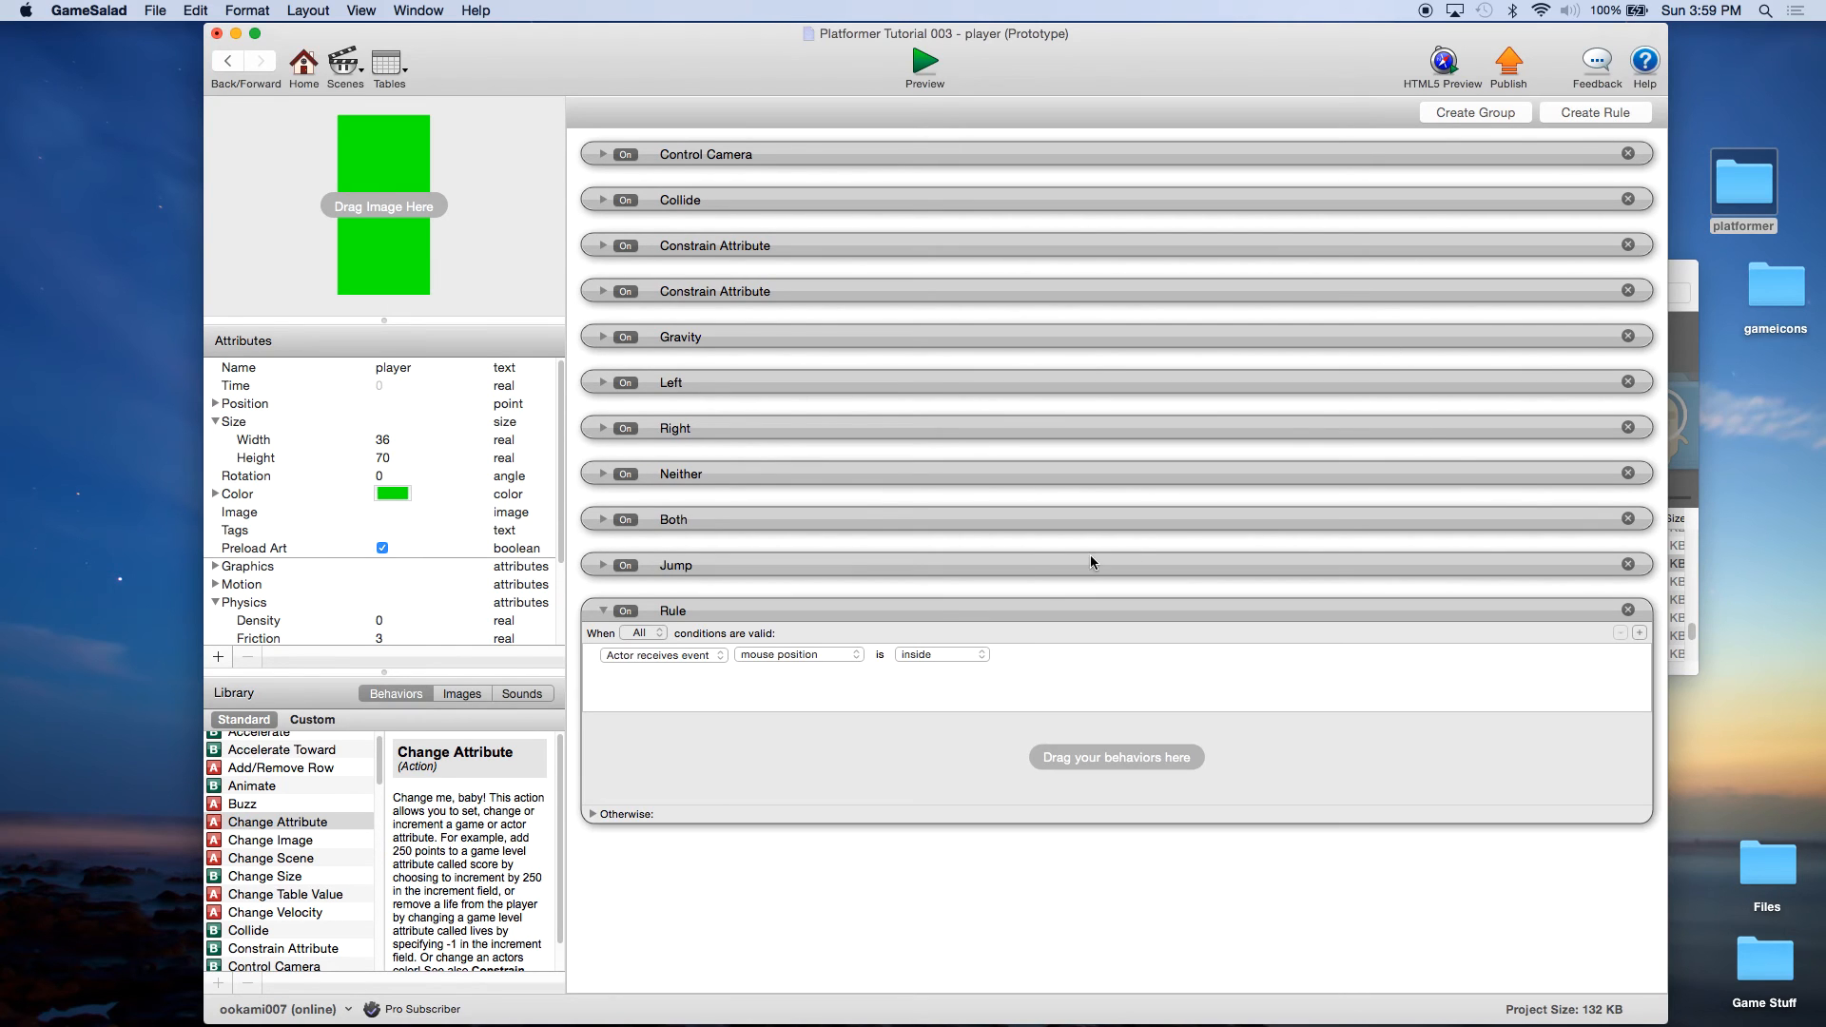
left_click_drag(928, 618, 937, 233)
left_click_drag(746, 501, 734, 205)
left_click_drag(694, 578, 690, 285)
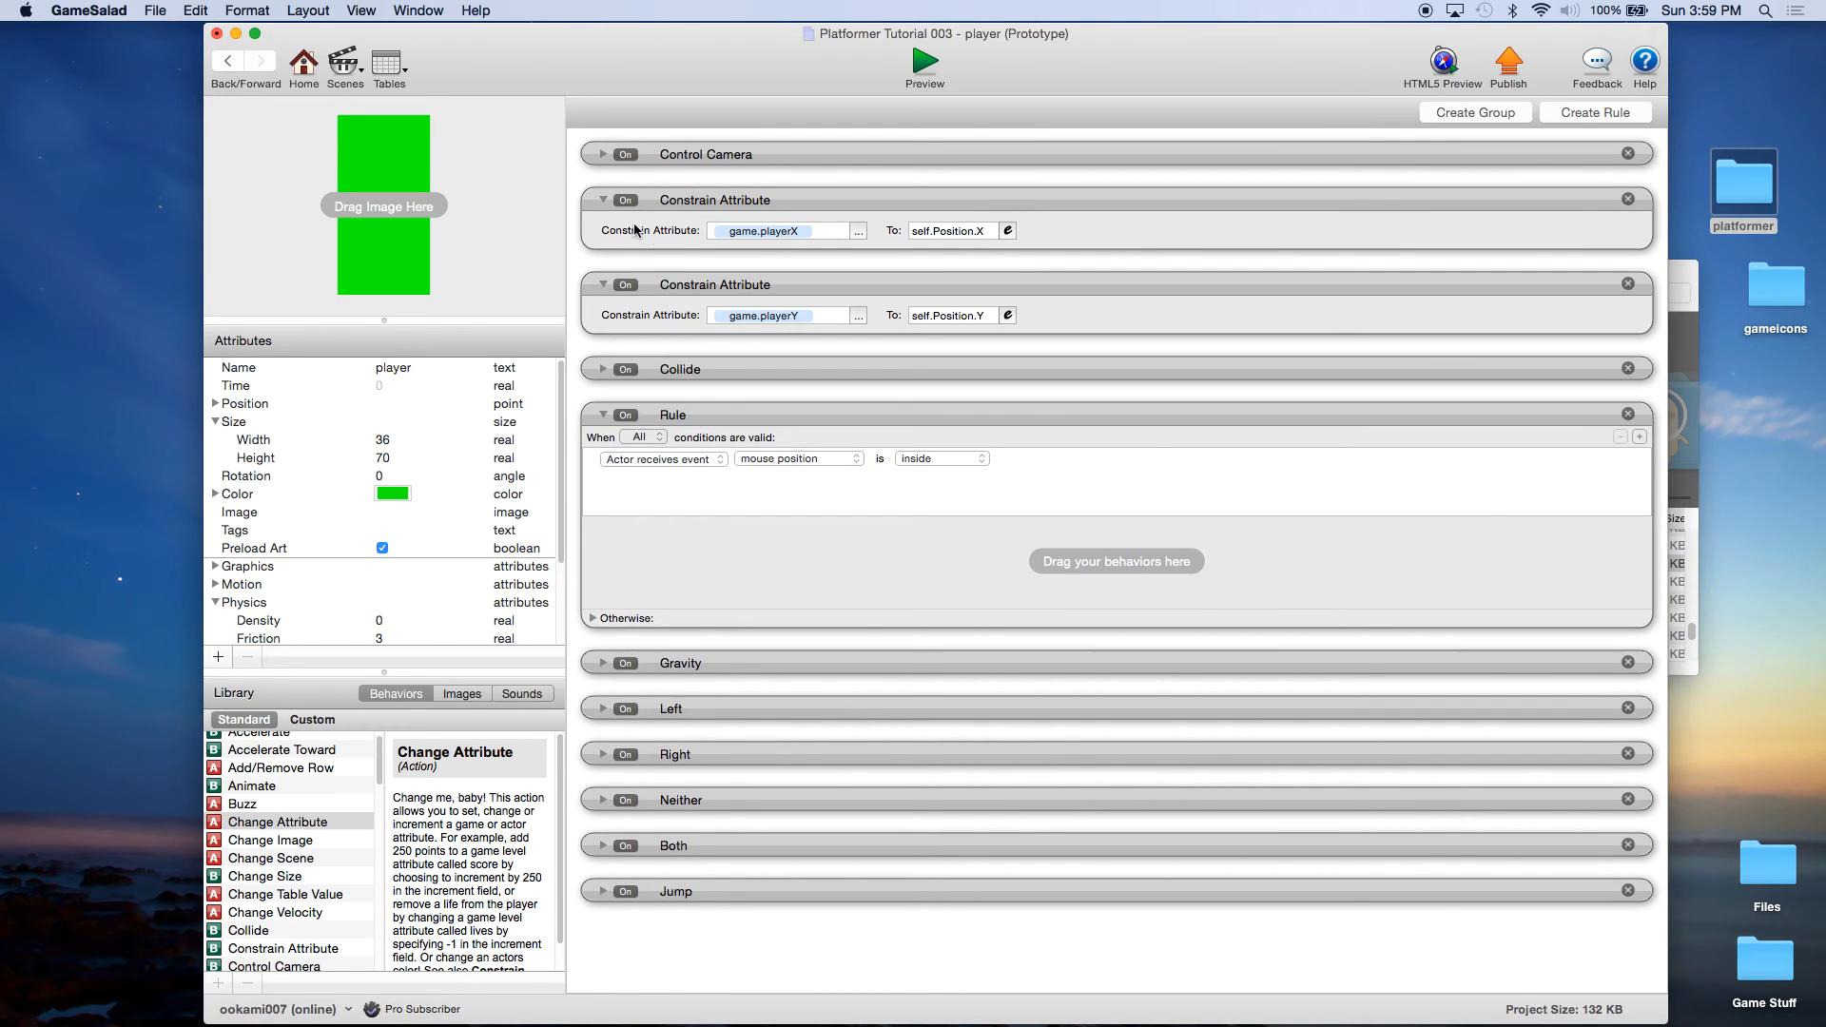
left_click(602, 201)
left_click(603, 246)
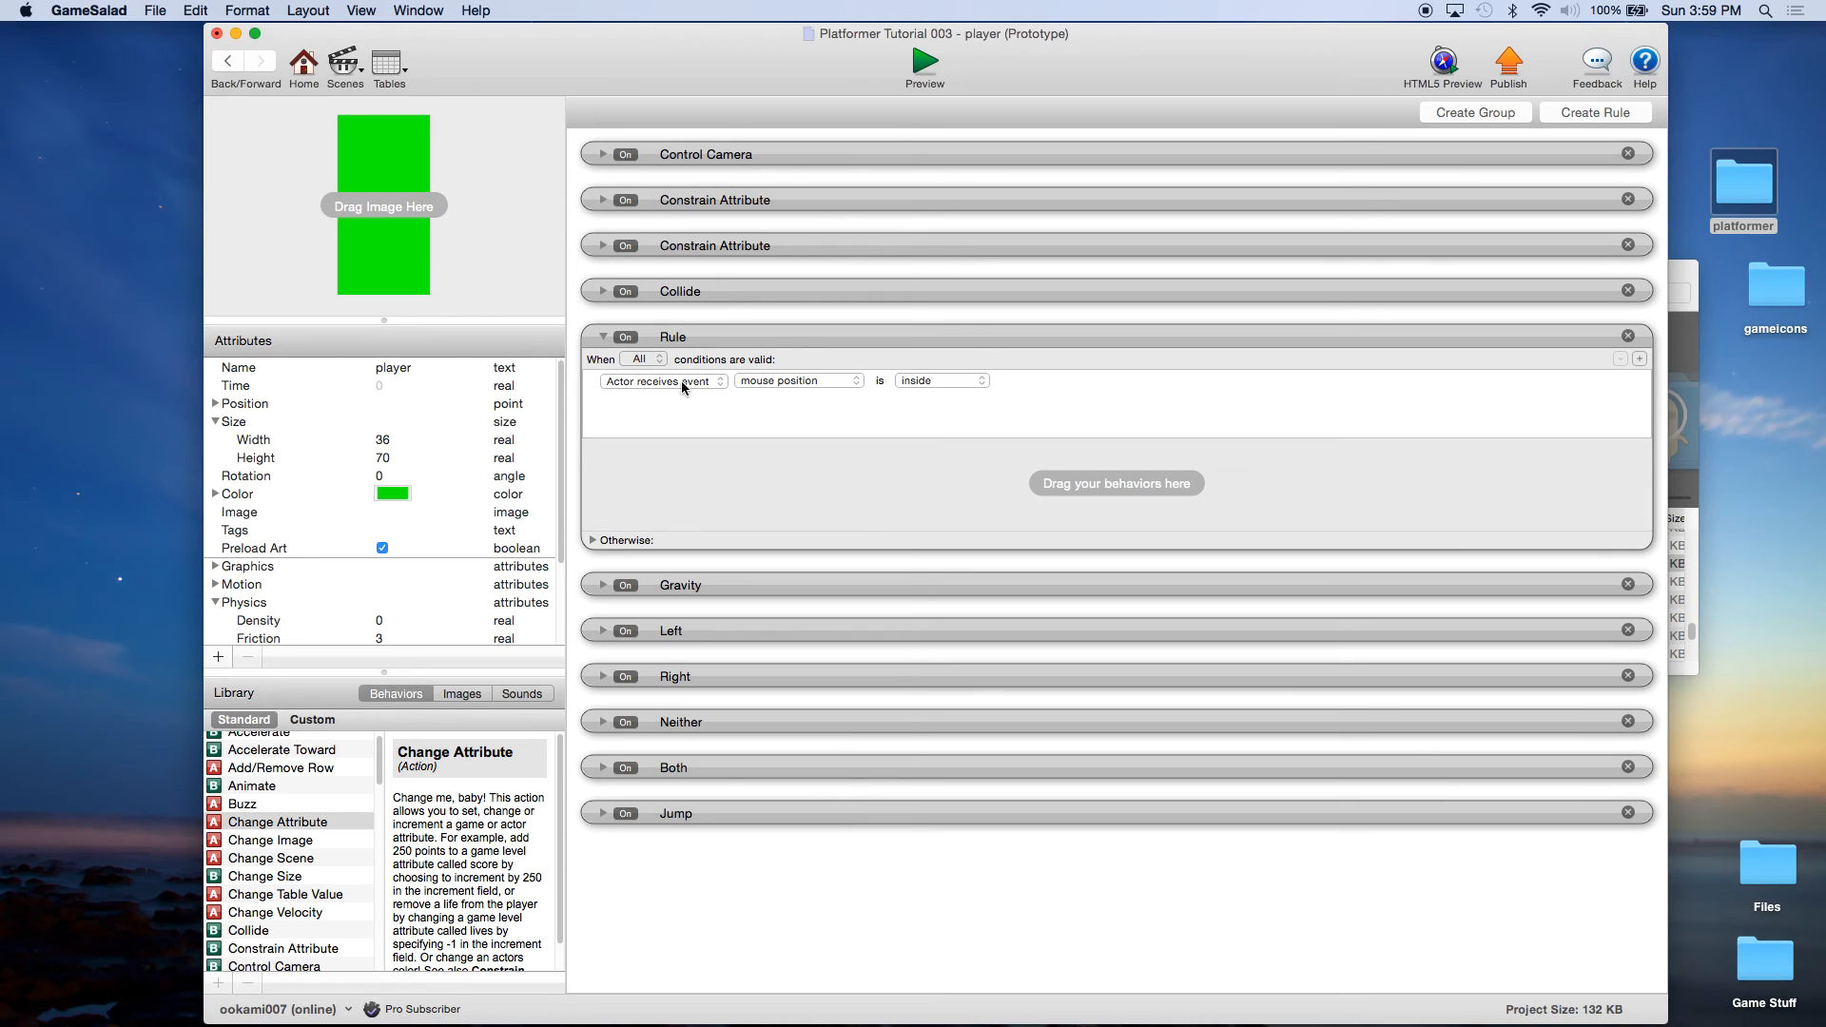
Set the new rule's condition to actor overlaps or collides with actor of type platform.
left_click(795, 384)
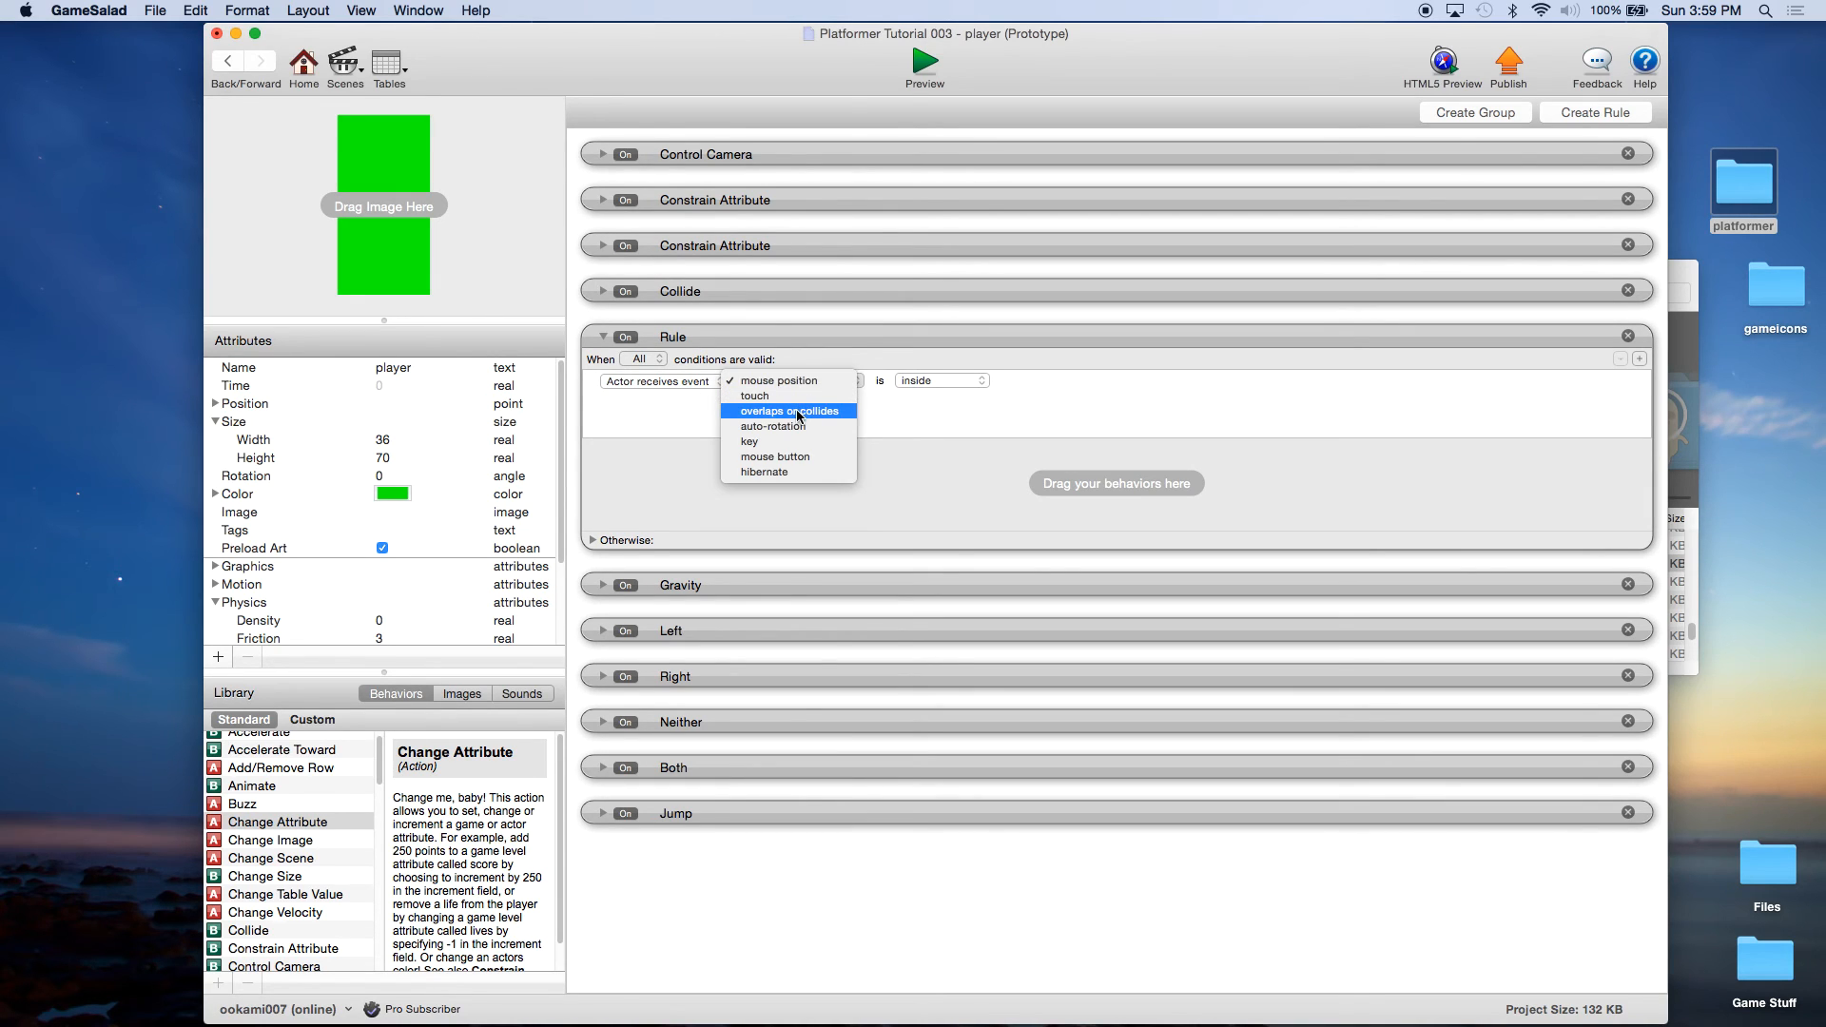
left_click(796, 412)
left_click(1023, 381)
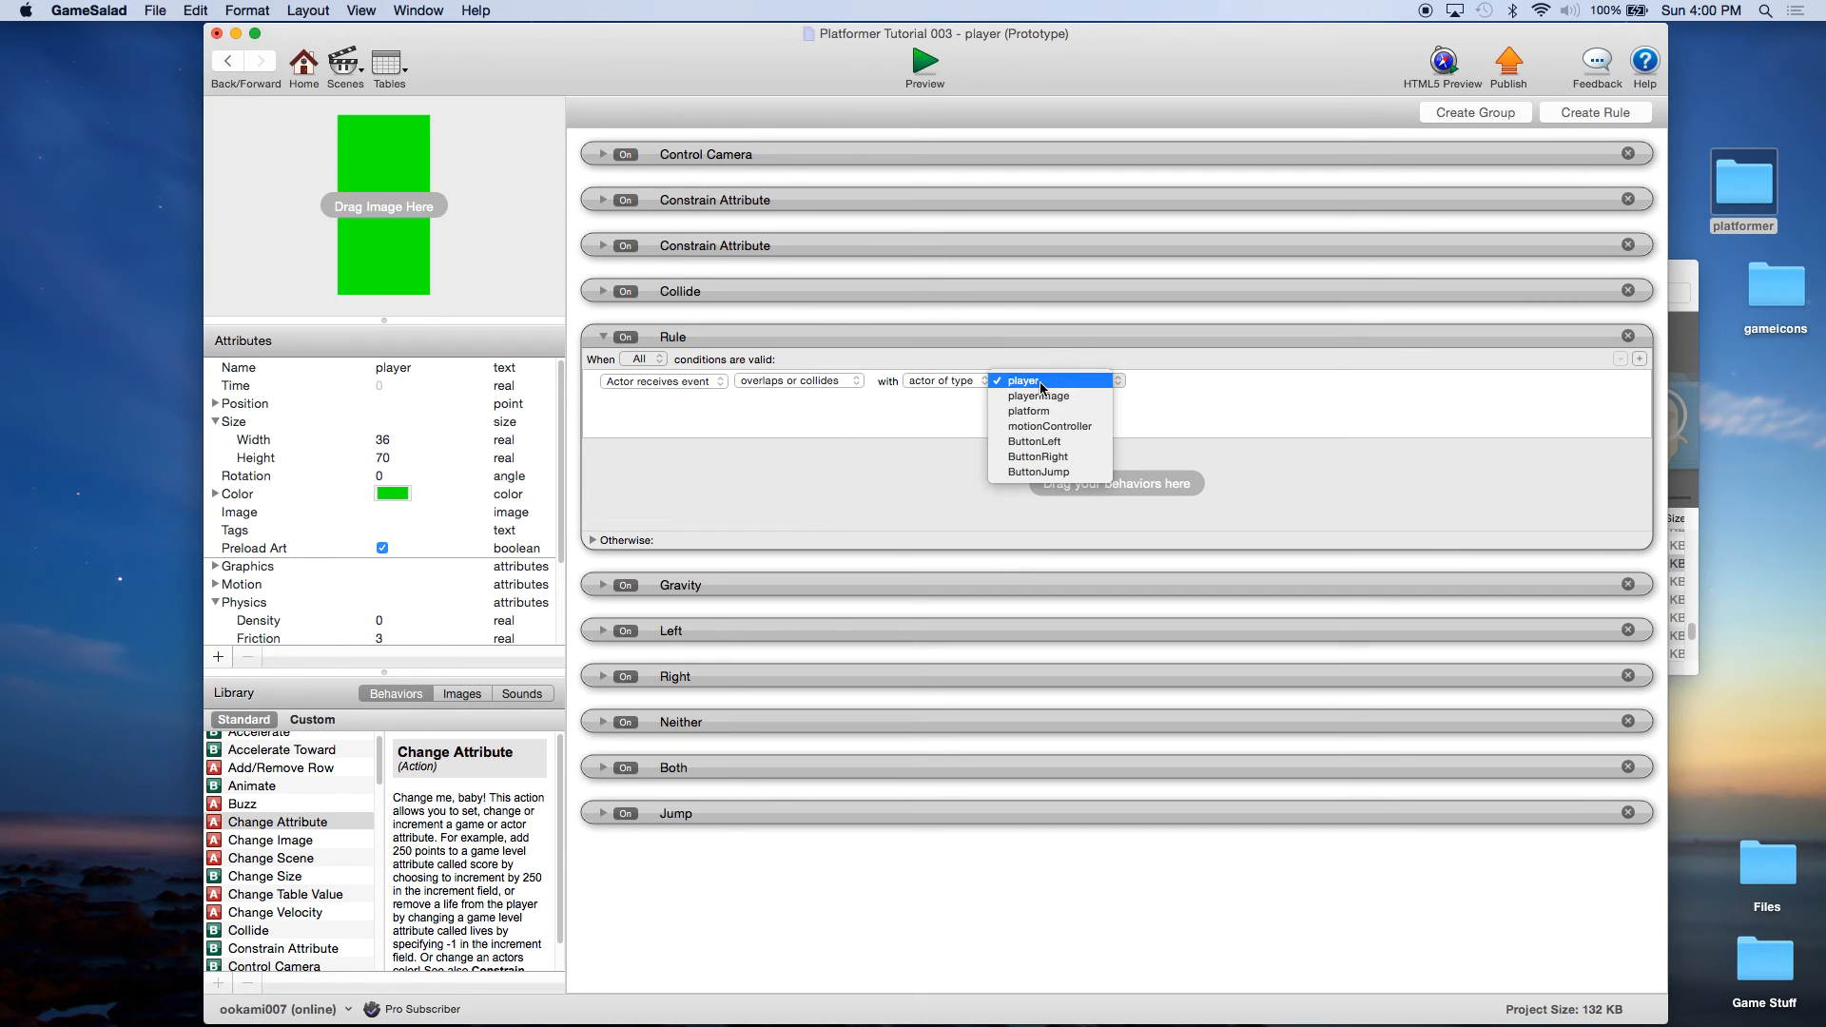
left_click(1046, 407)
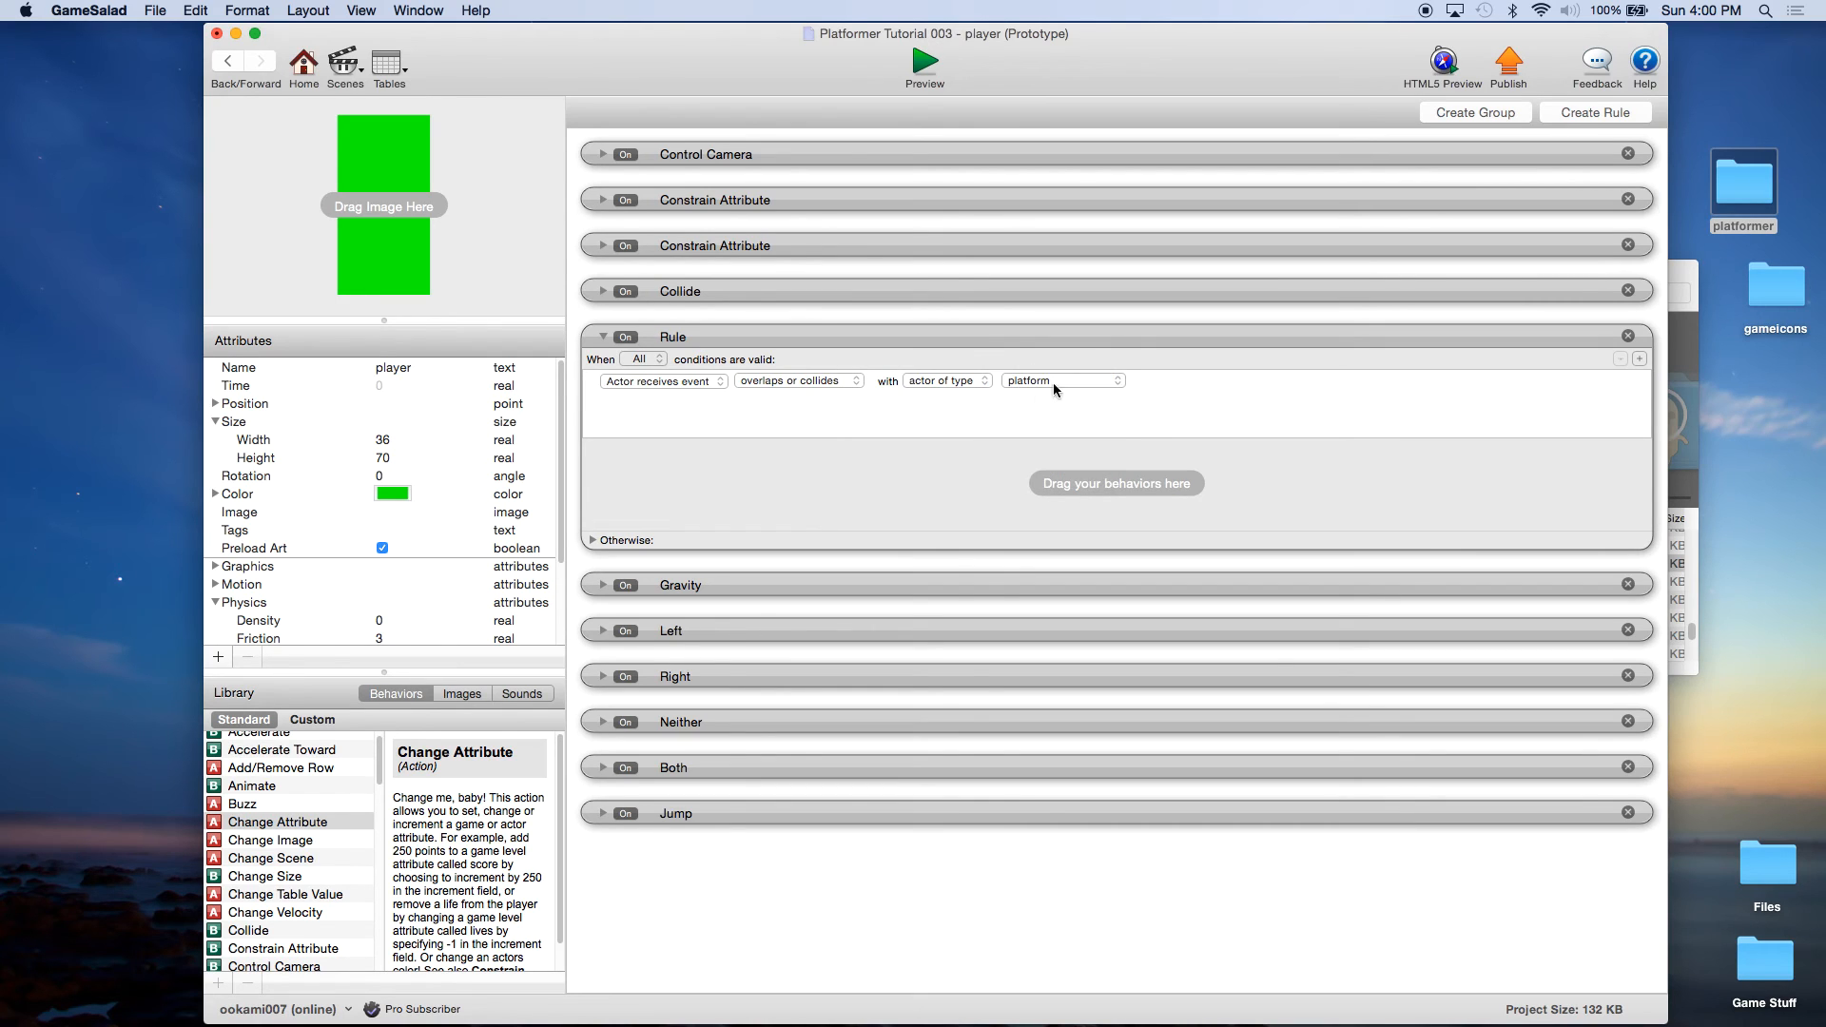
Rename the new rule as "End the Jump".
double_click(680, 338)
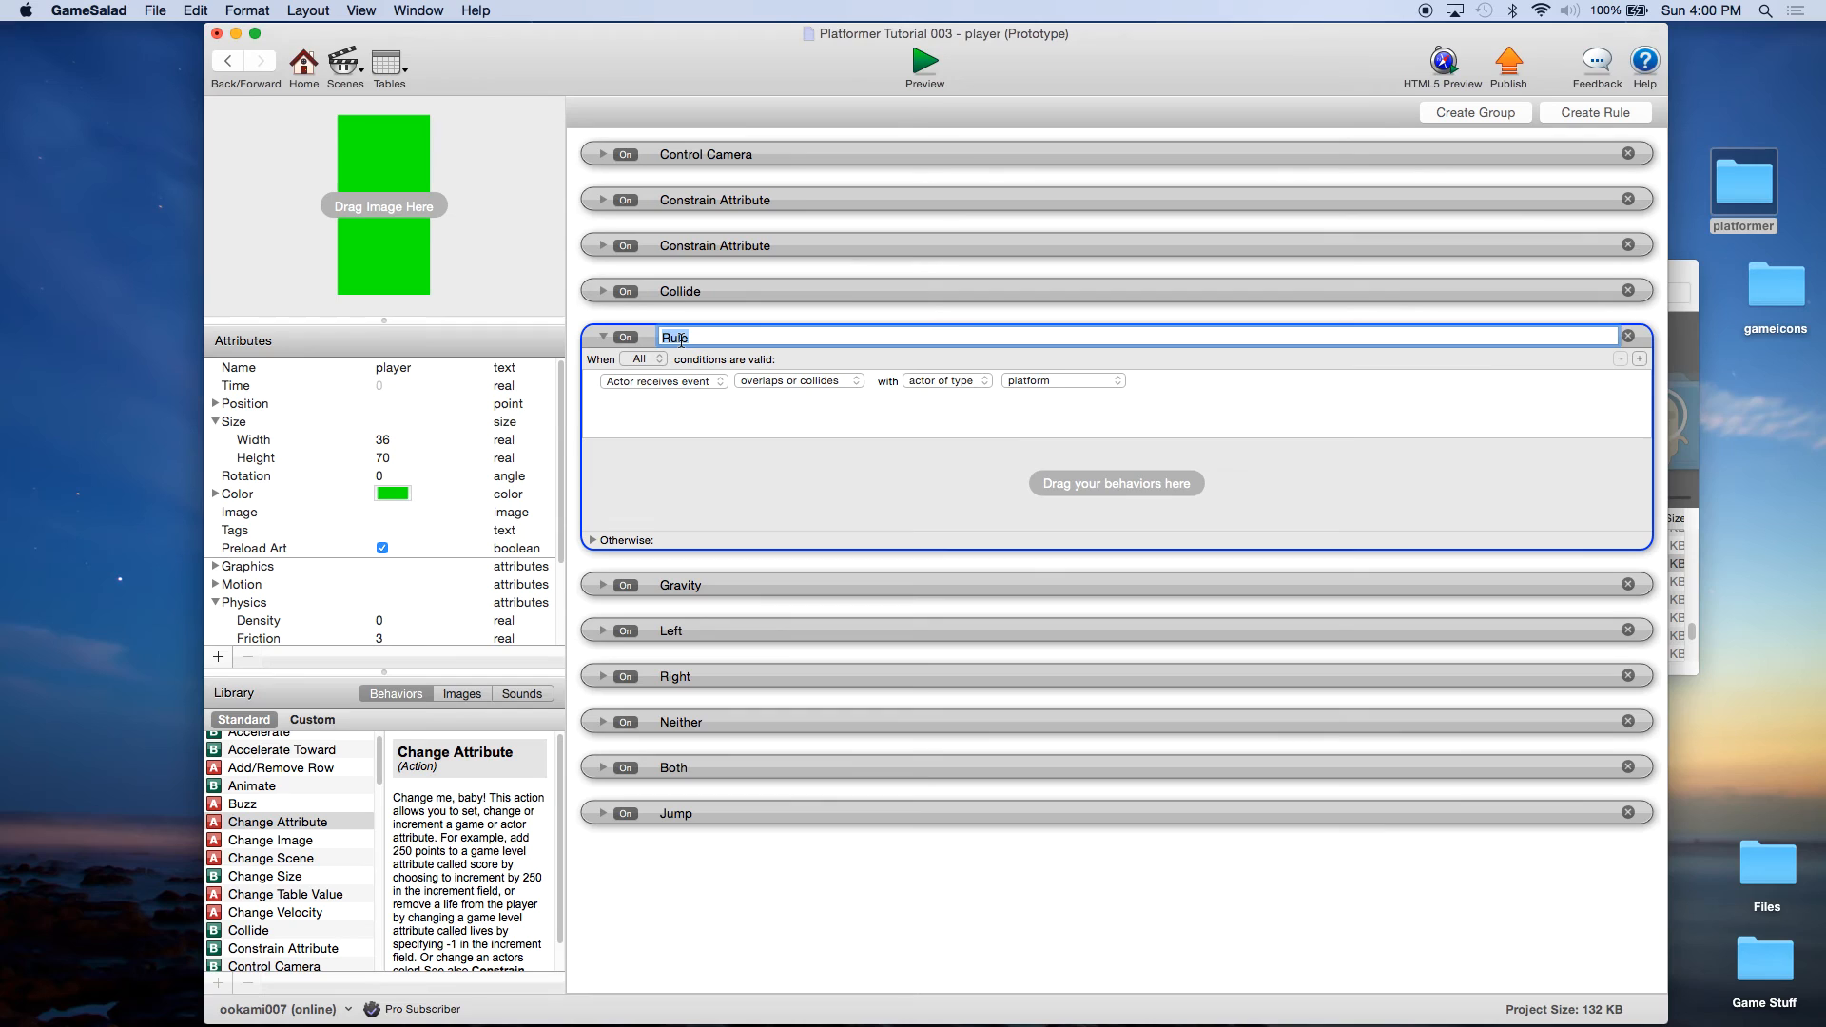
type("End the Jump")
key("Return")
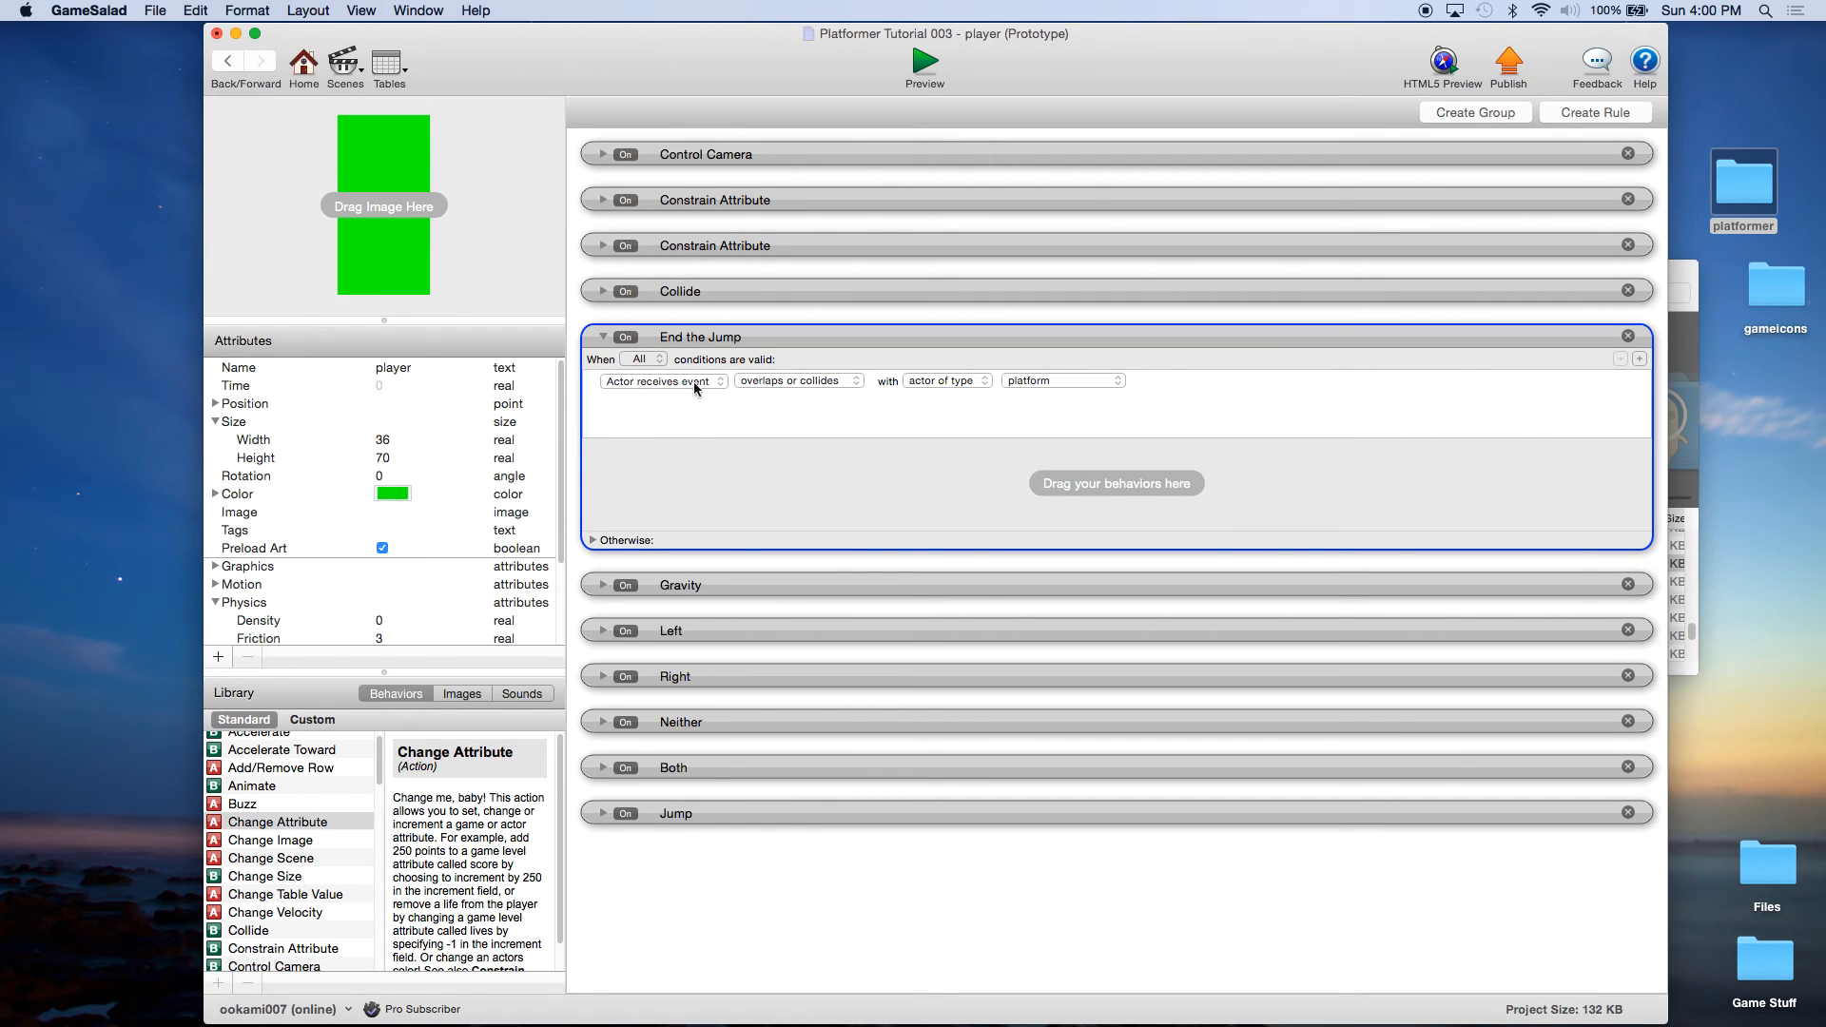
Insert a Change Attribute behavior into the End the Jump rule.
left_click(747, 491)
left_click_drag(291, 823, 658, 538)
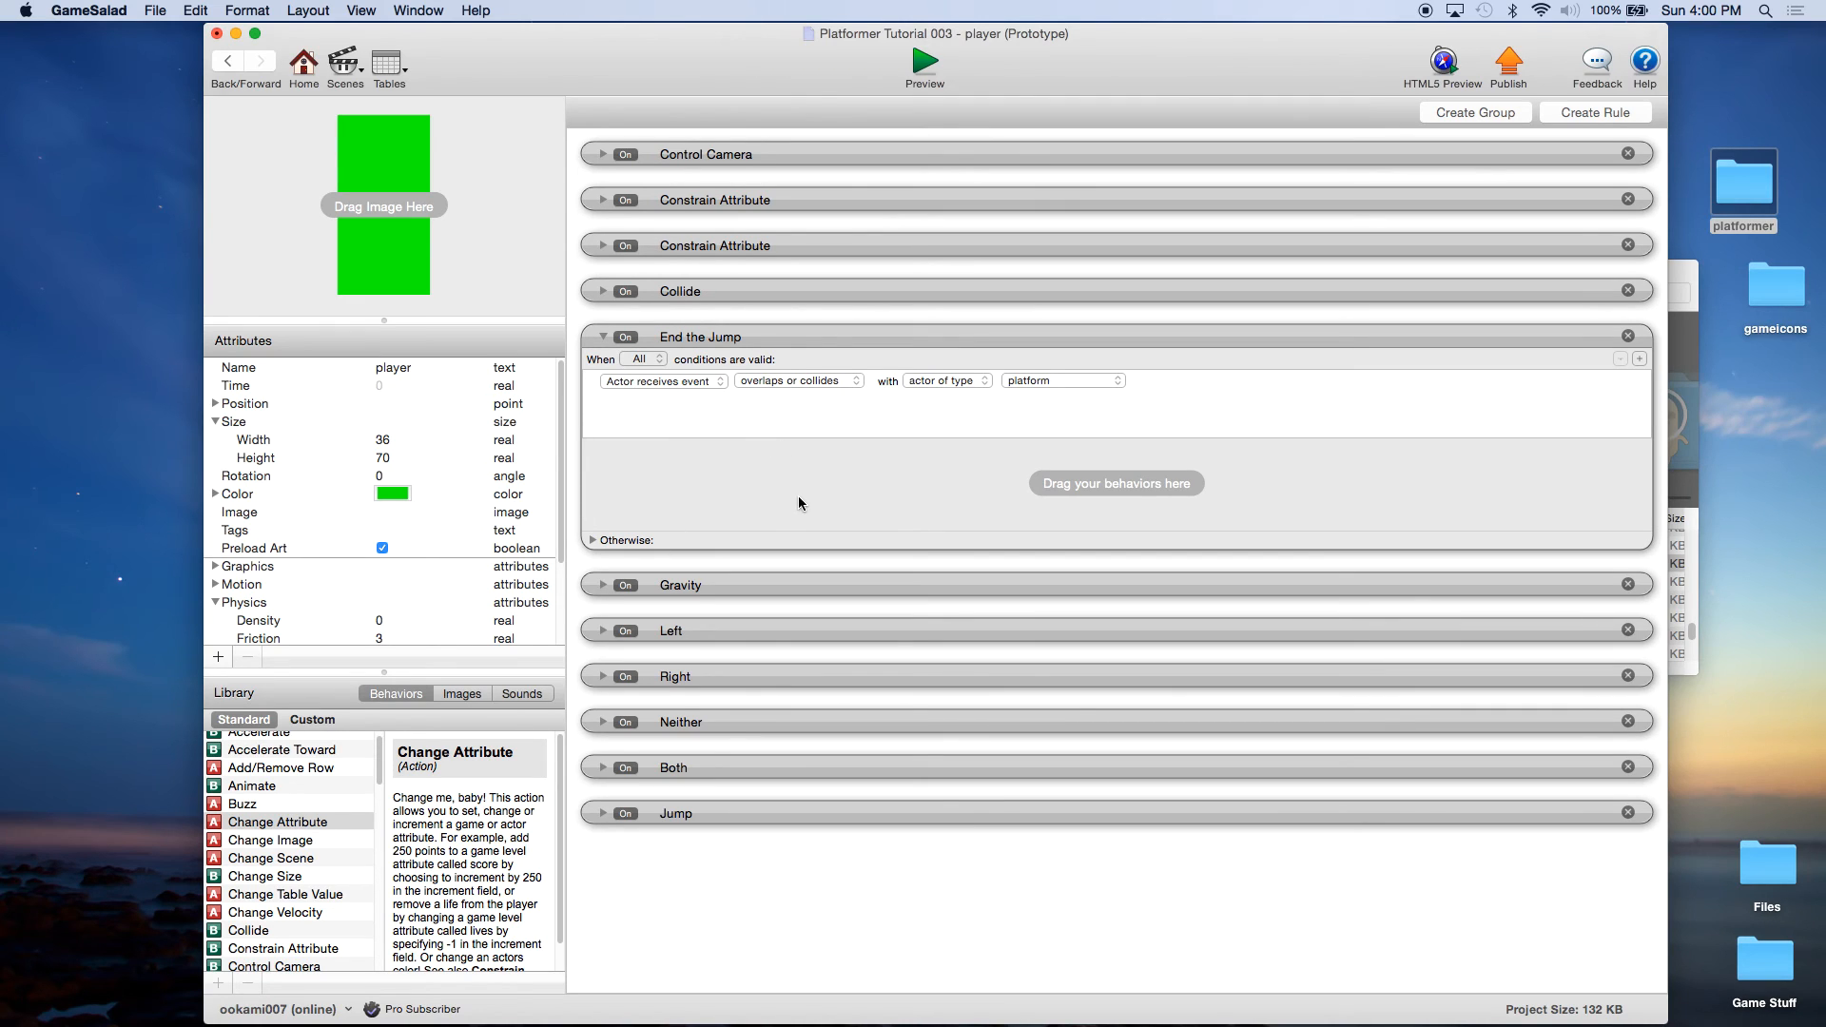
left_click_drag(301, 824, 749, 490)
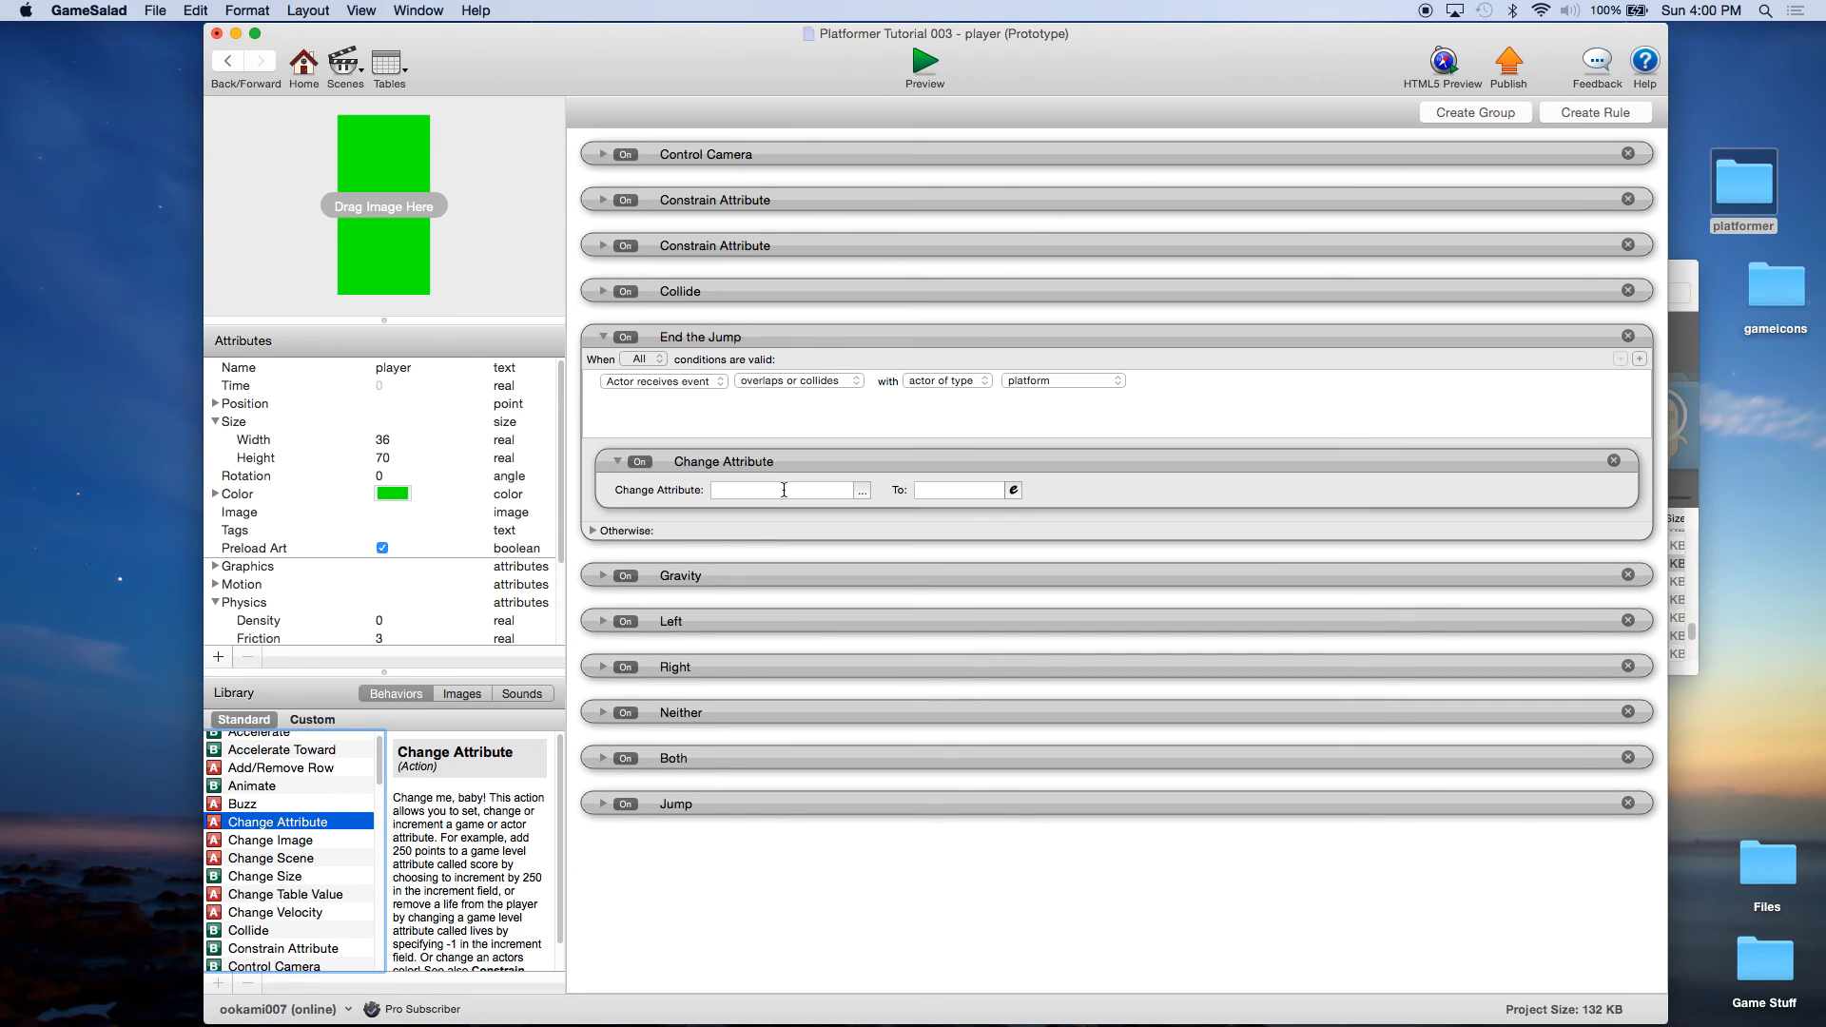
Configure the End the Jump rule's Change Attribute behavior to set game.playerJump to 0.
left_click(870, 490)
left_click(862, 491)
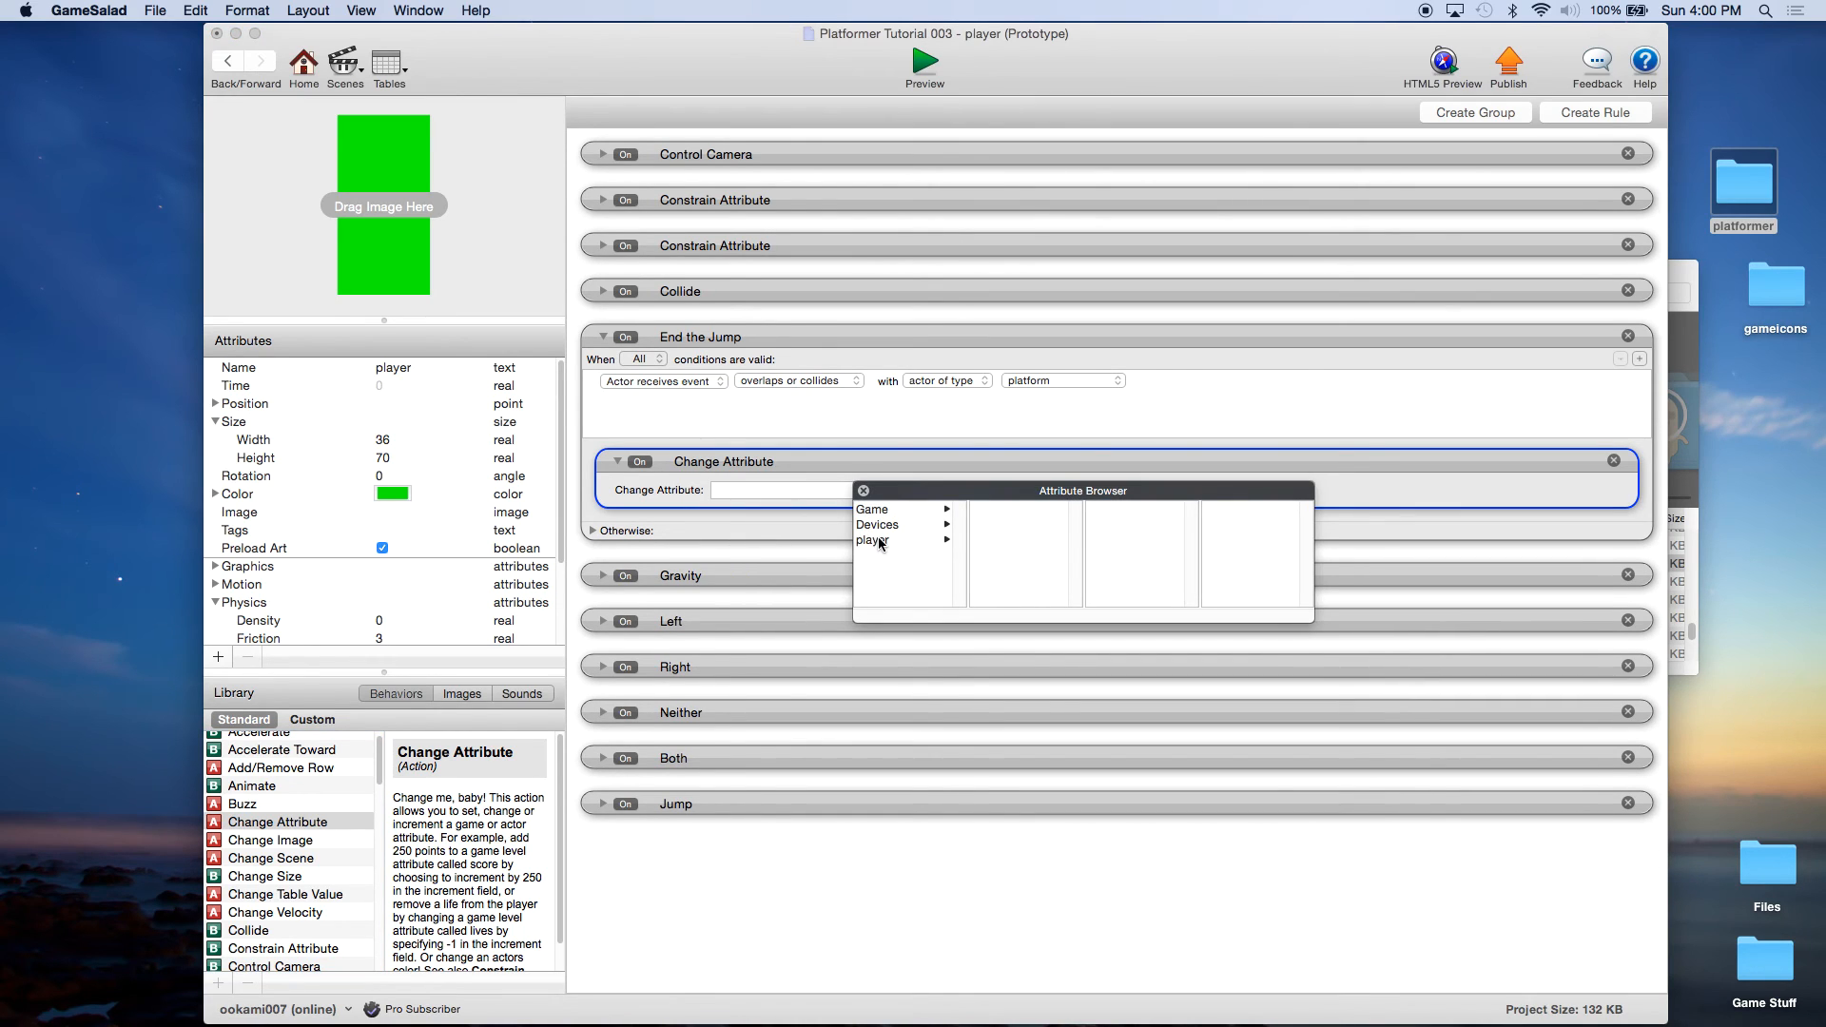
left_click(886, 511)
scroll(1027, 561, "down", 5)
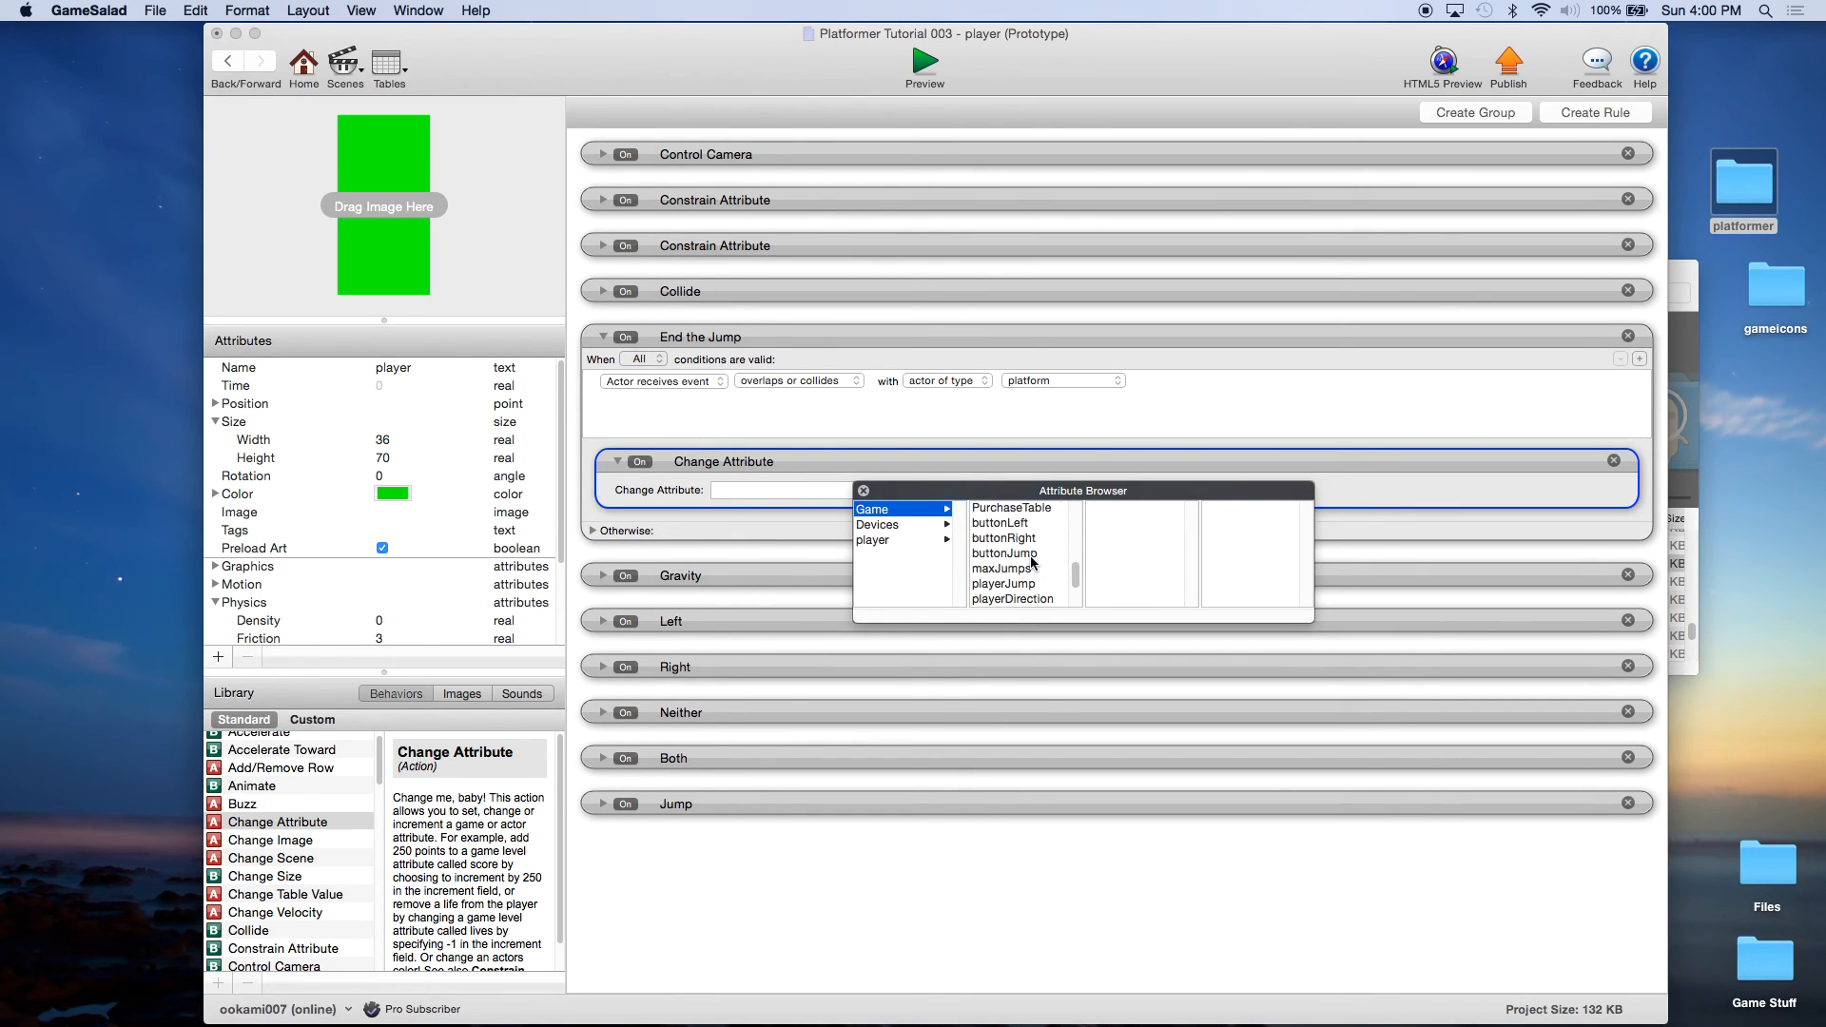
left_click(1004, 583)
left_click(947, 490)
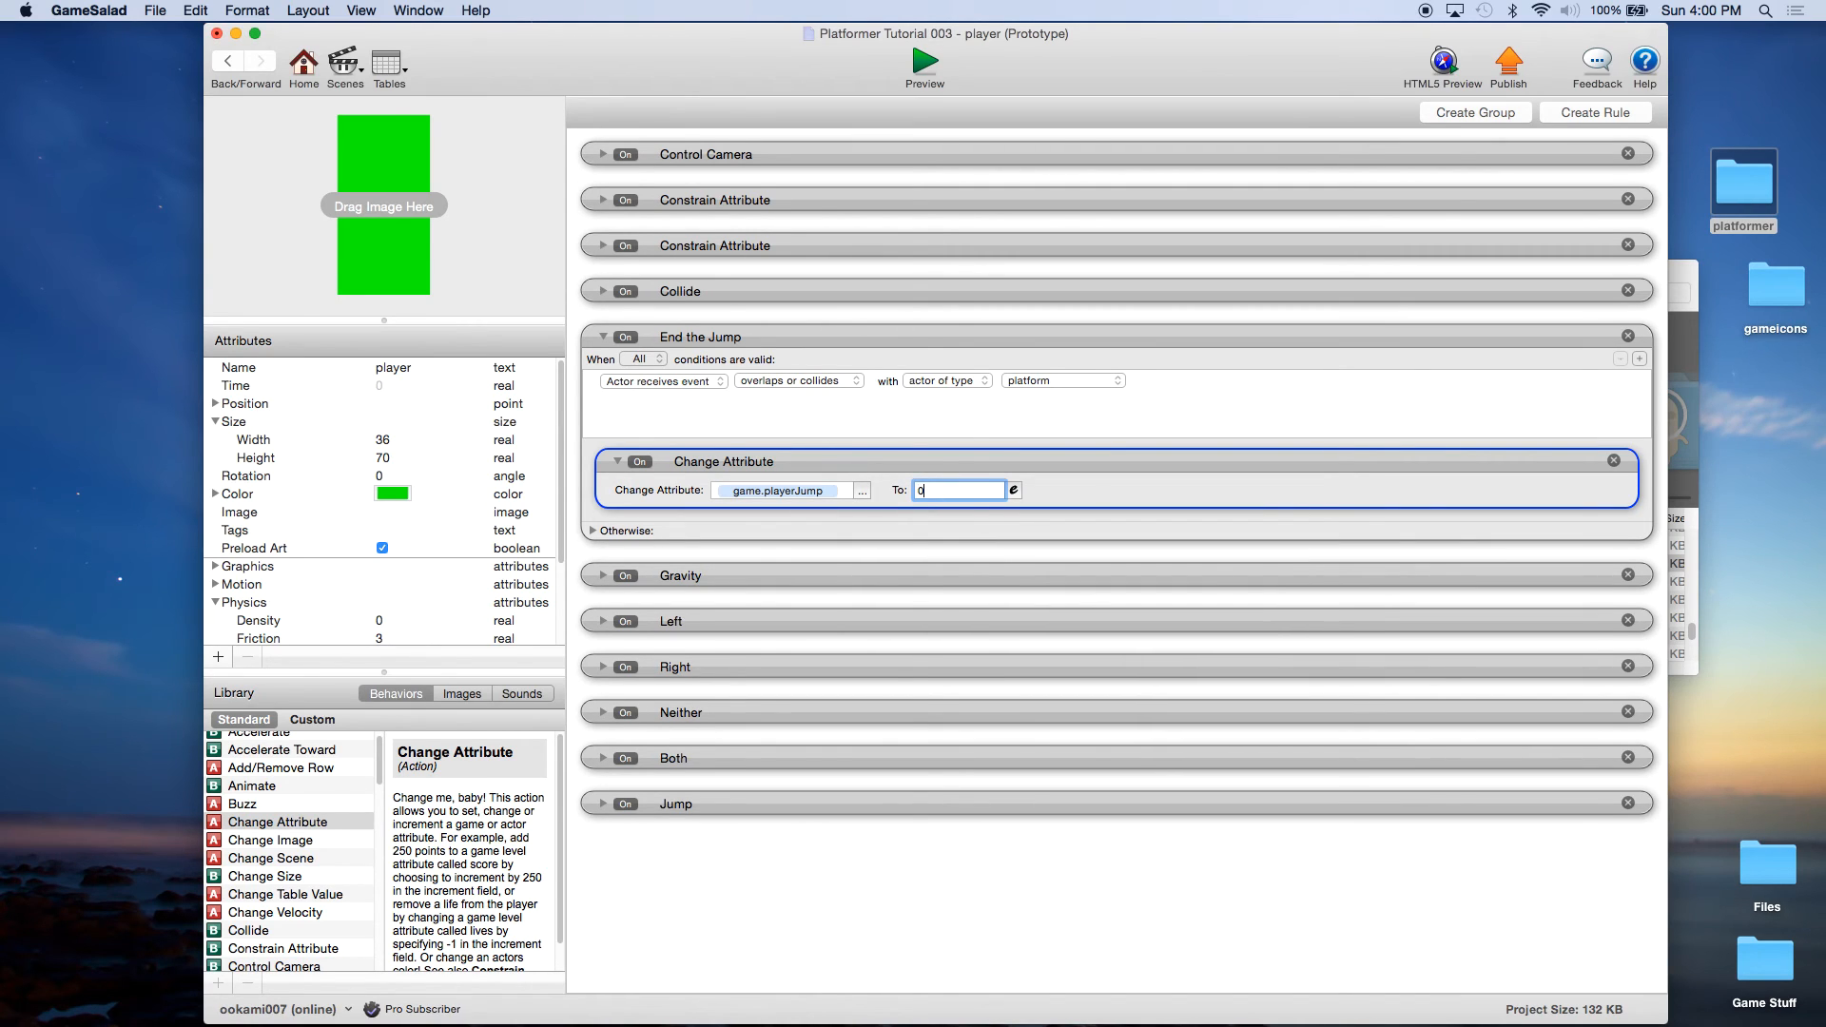
left_click(872, 348)
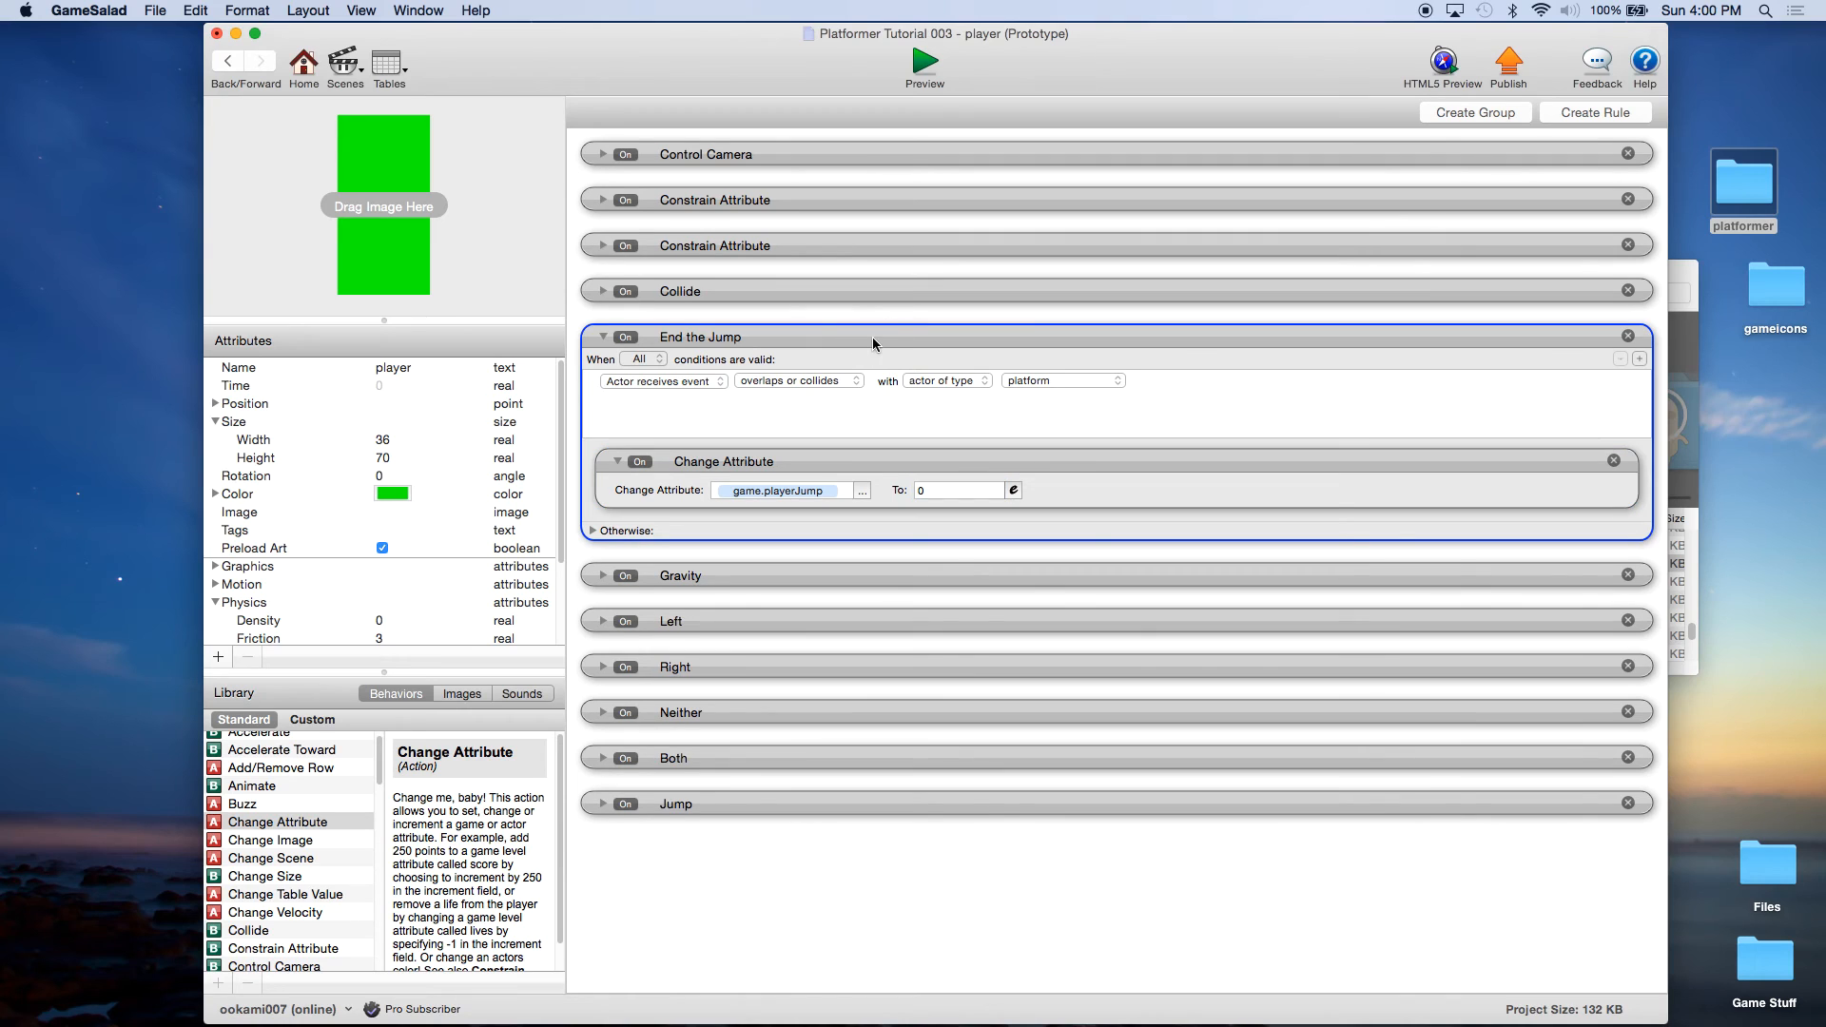
Save the project and preview the game with the End the Jump rule.
left_click(157, 10)
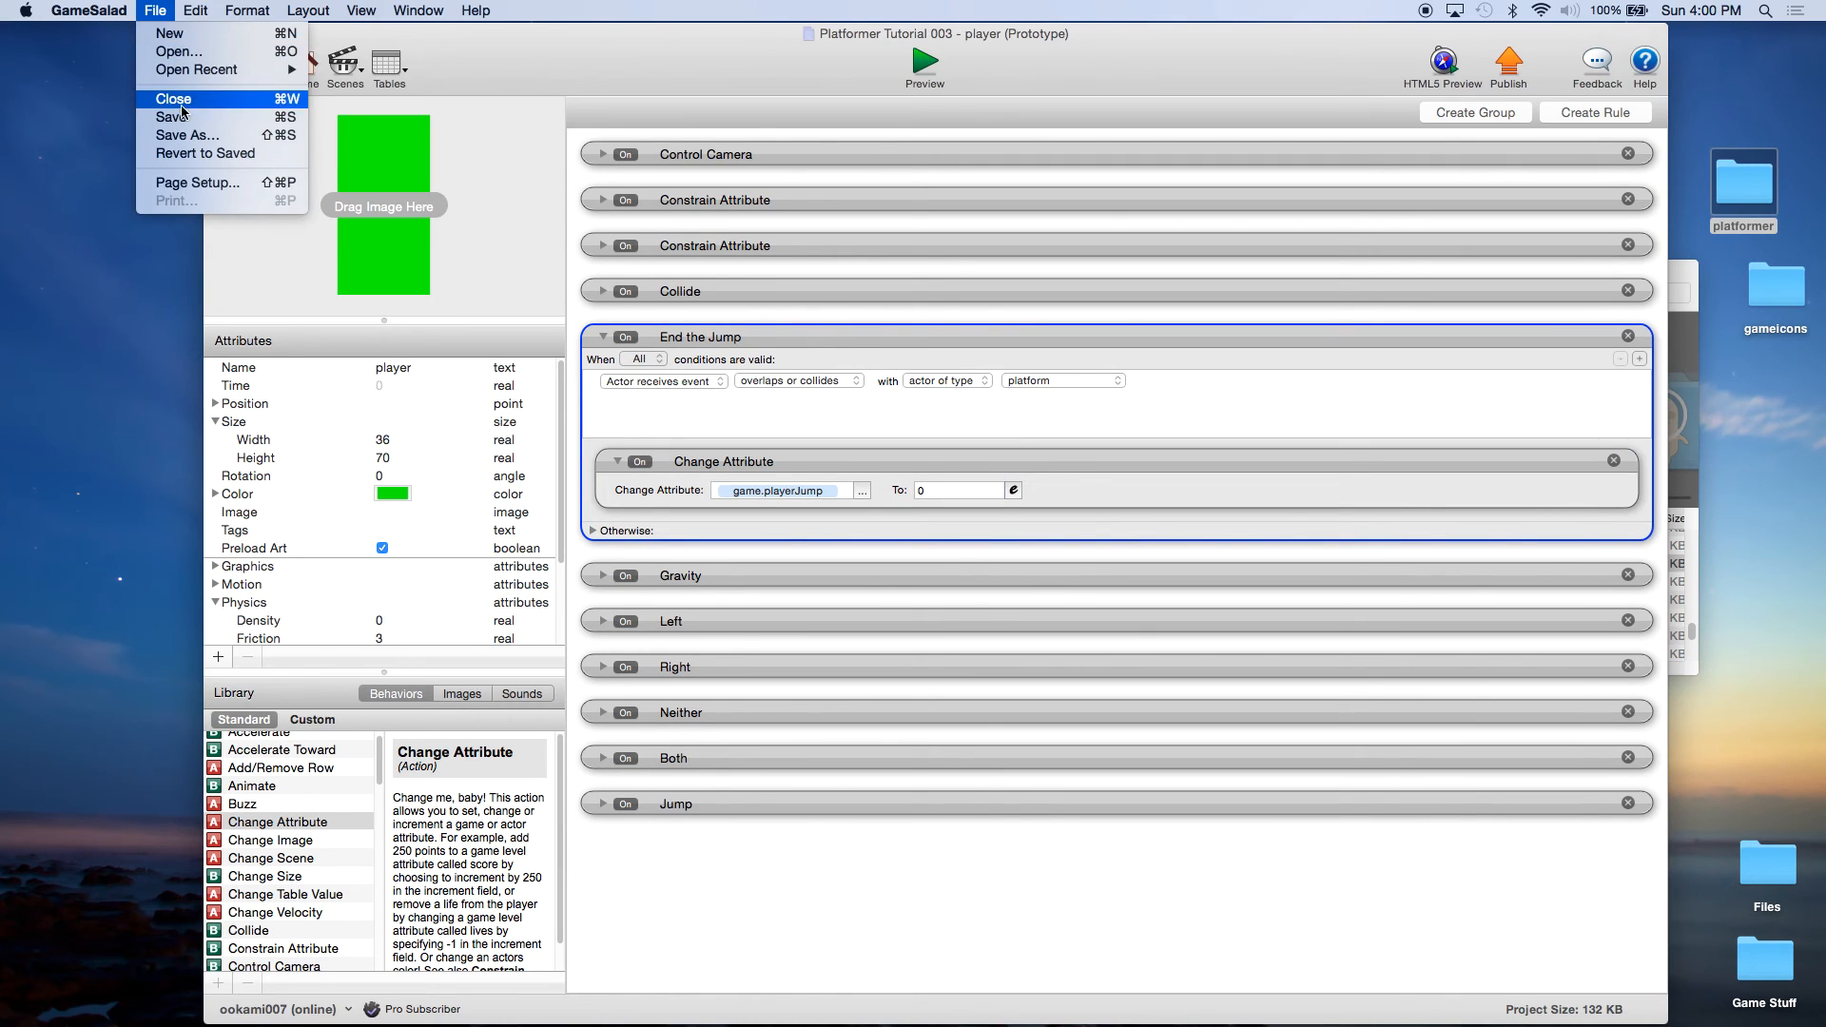
left_click(164, 120)
left_click(928, 74)
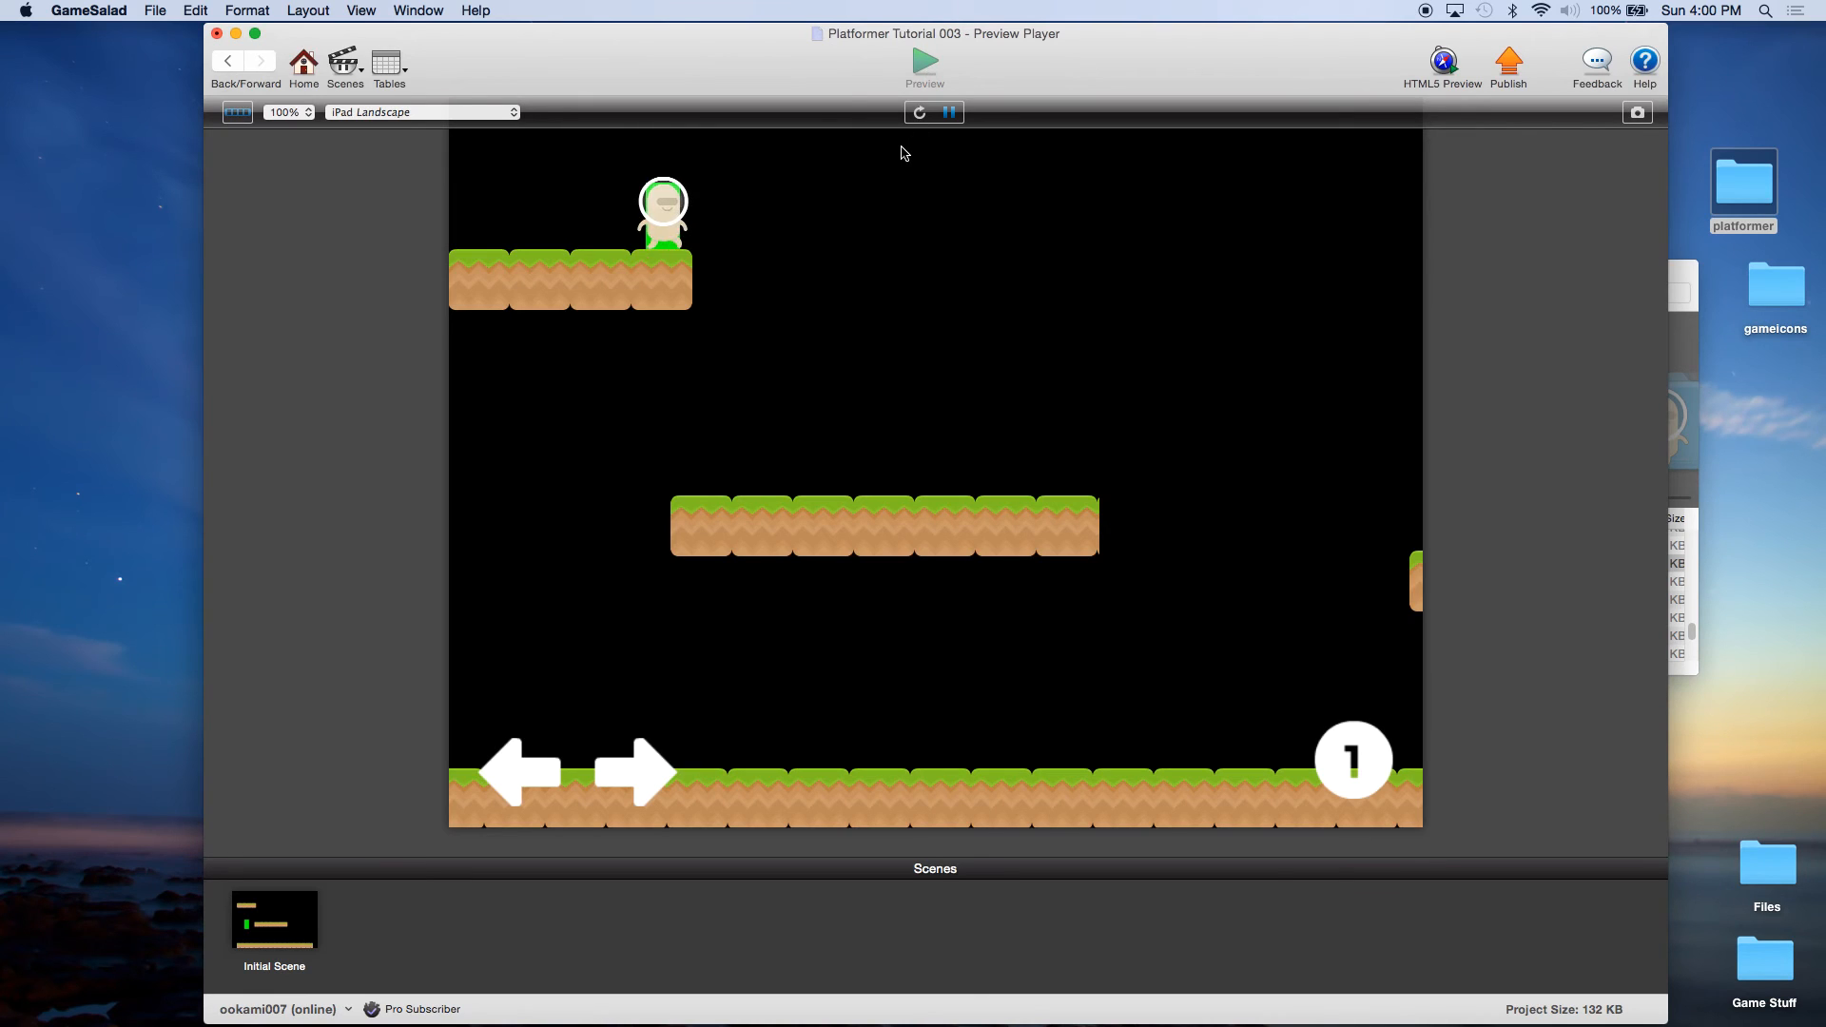
Test the player's walking, turning and repeated jumping on the middle platform in the preview.
key("Right")
key("space")
key("Right")
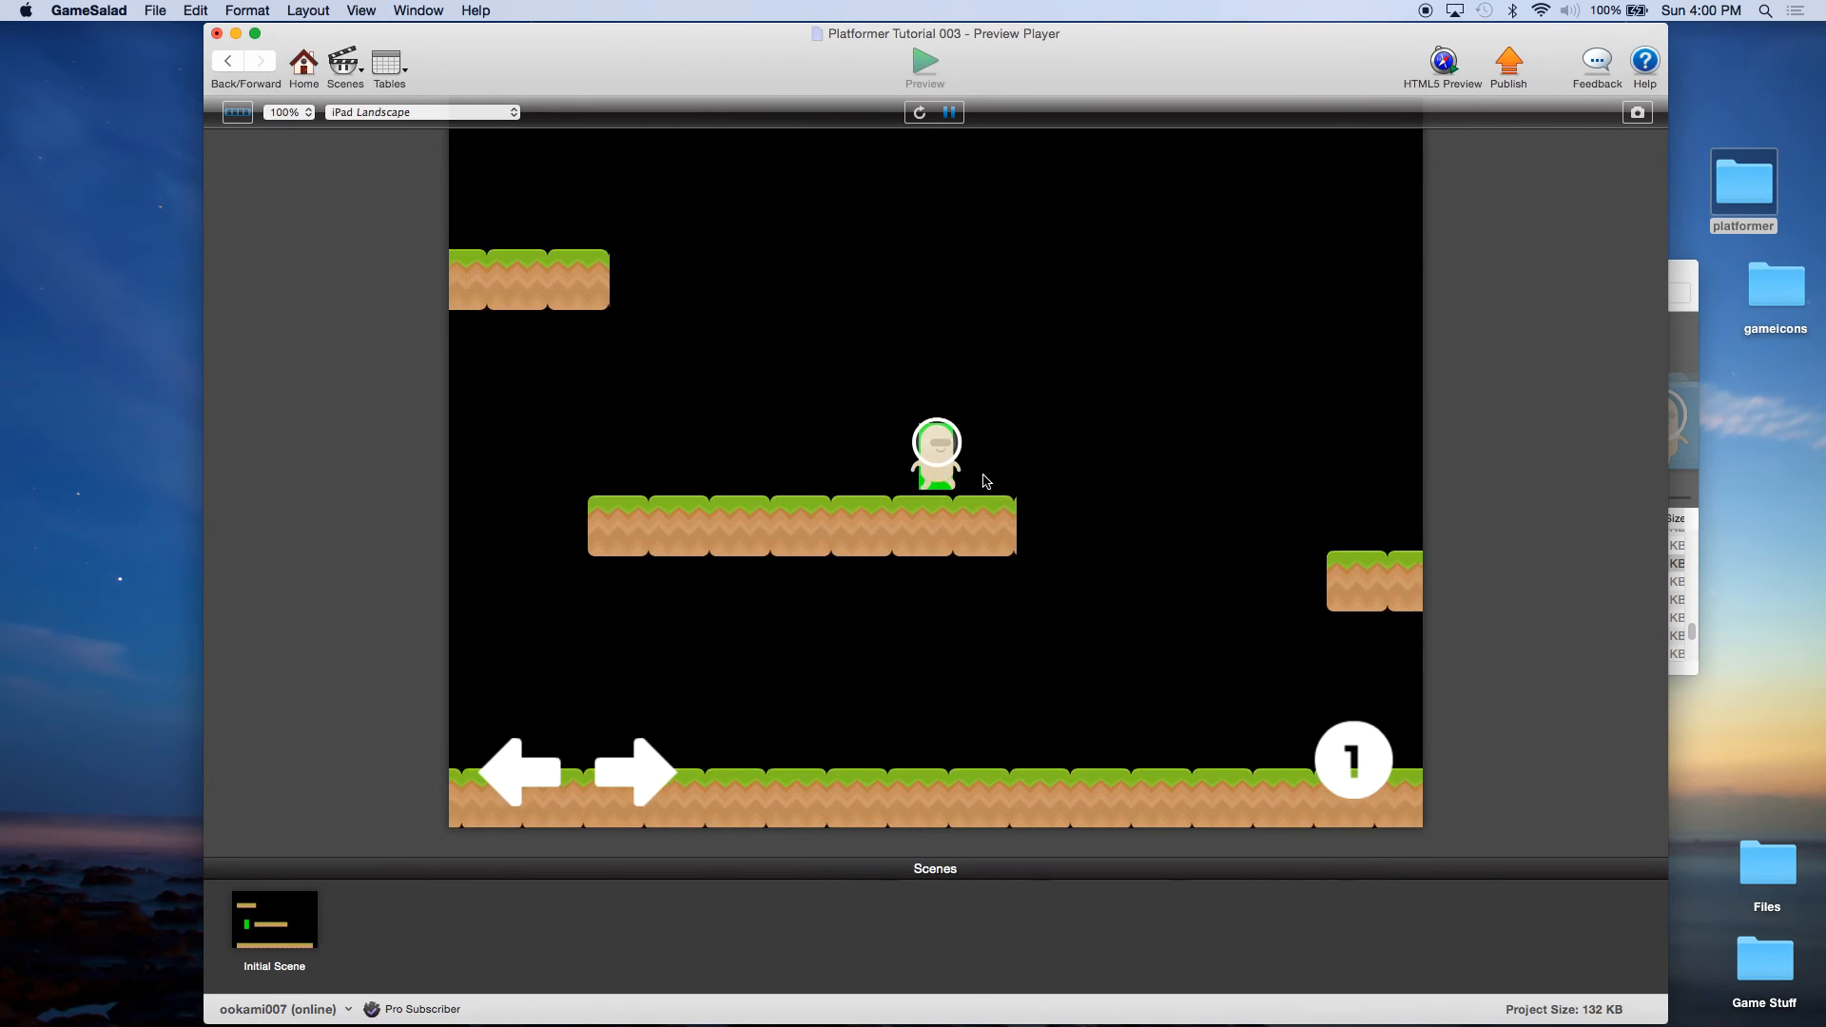
key("Left")
key("Right")
key("Left")
key("Right")
key("space")
key("Left")
key("Right")
key("space")
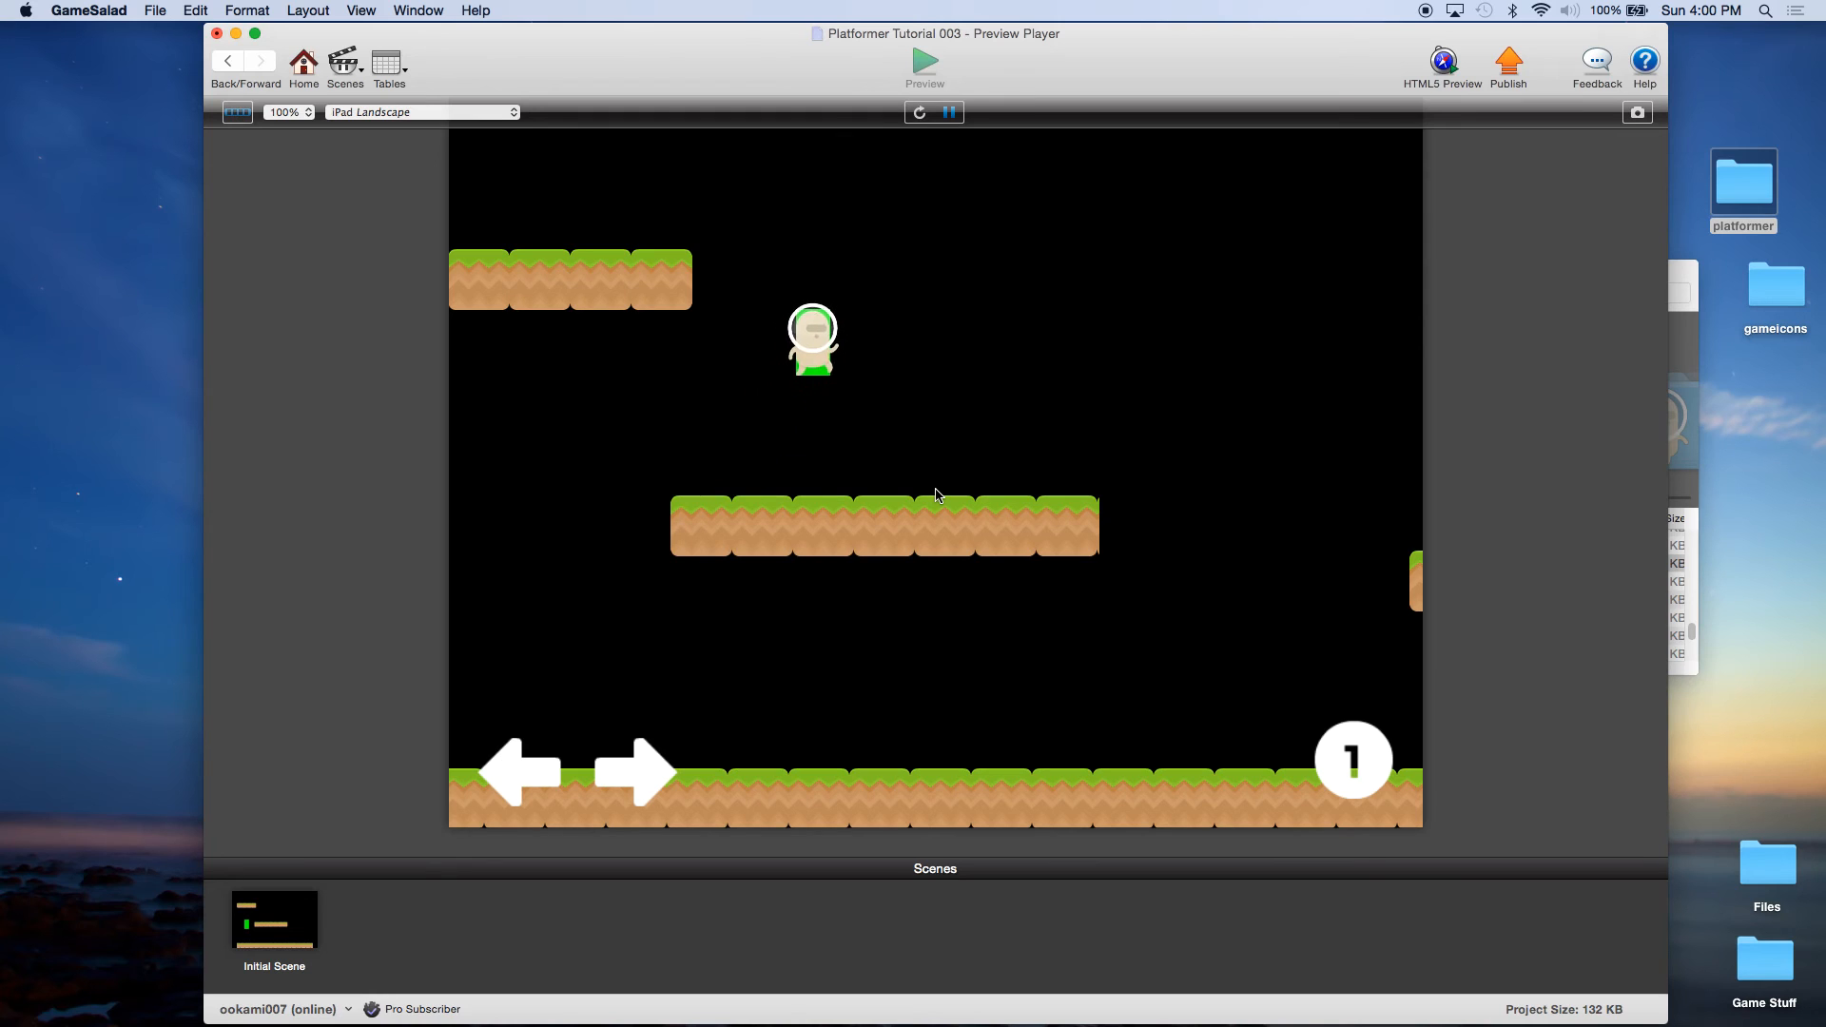
key("Left")
key("space")
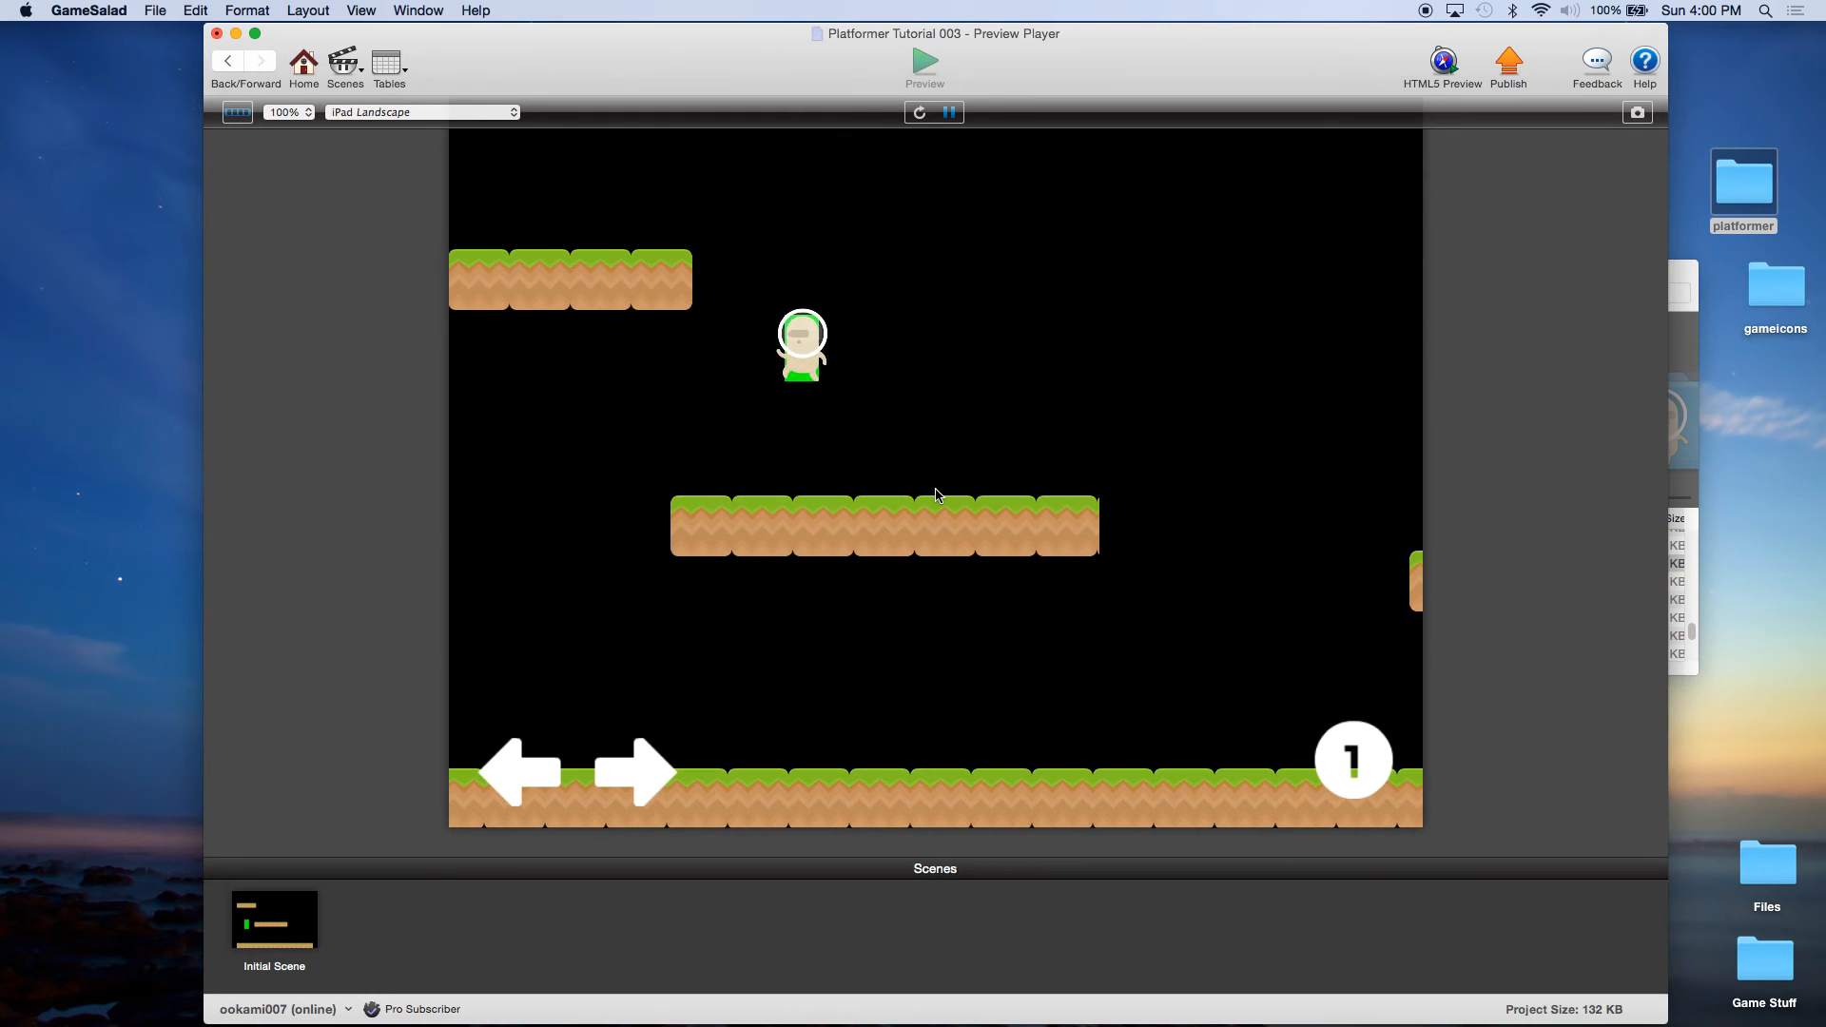
key("Right")
key("space")
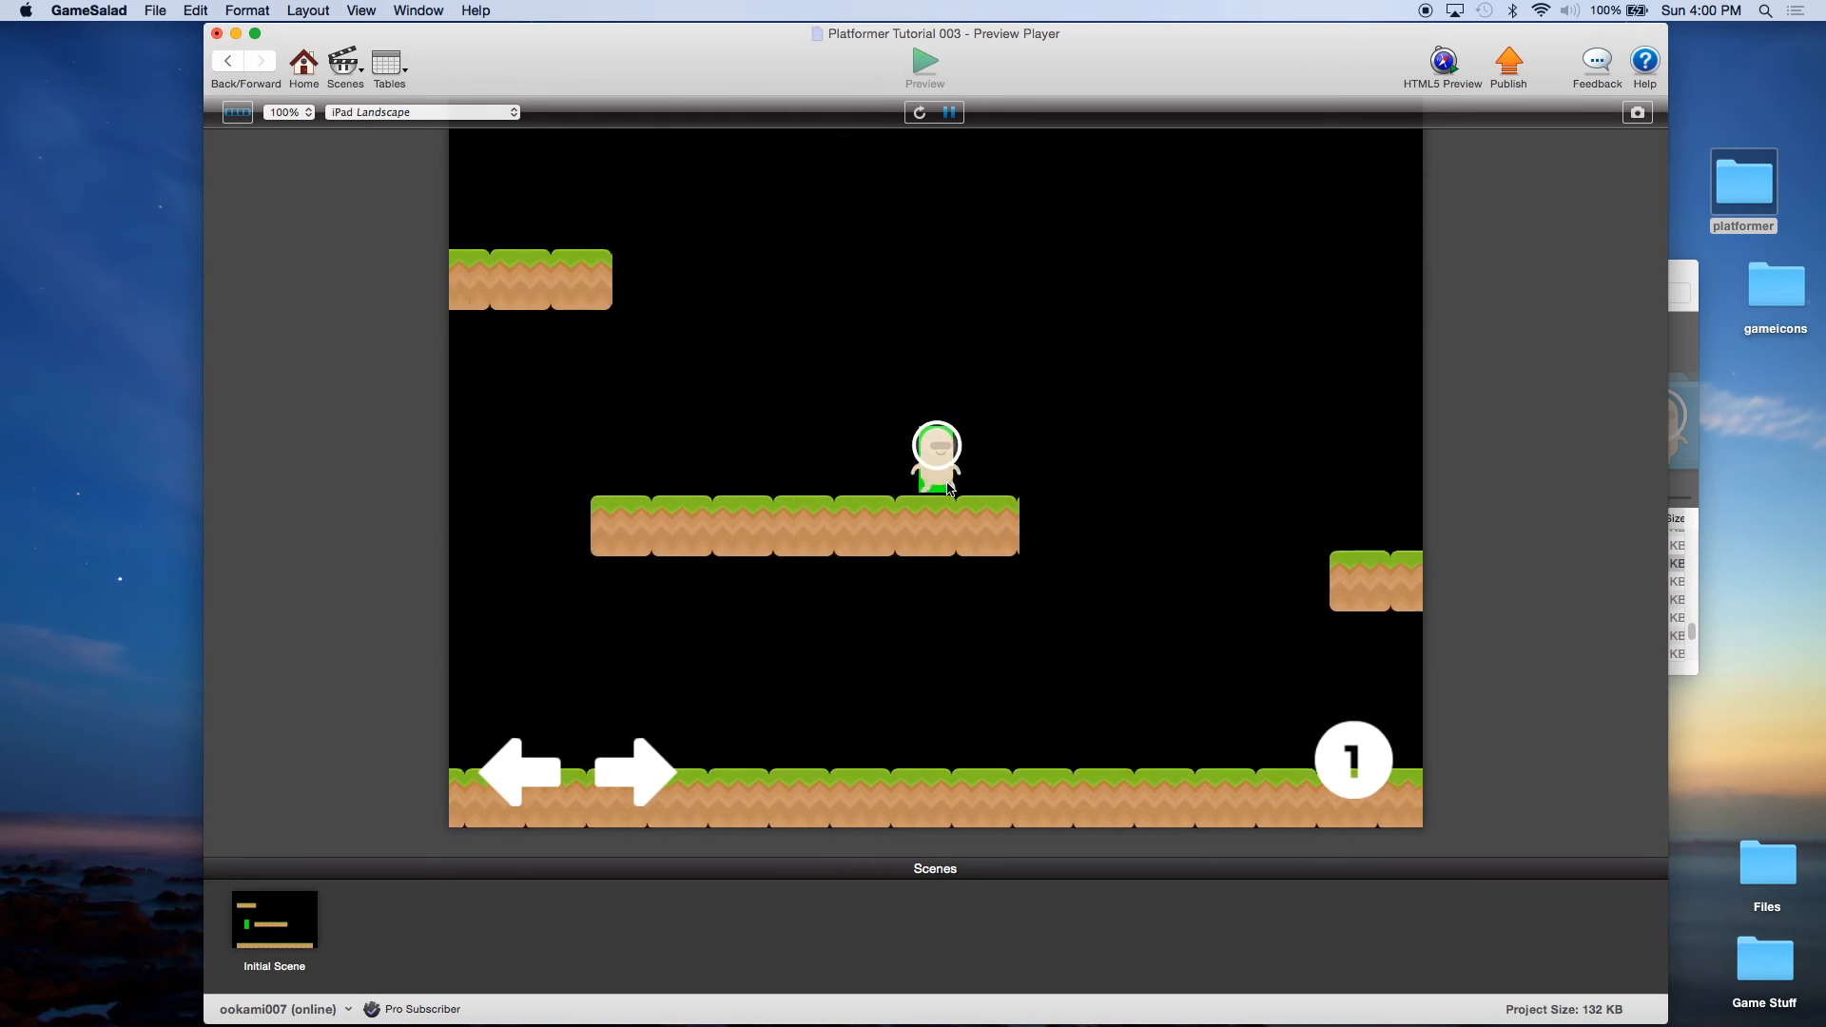
Leave the preview and save the project.
left_click(301, 66)
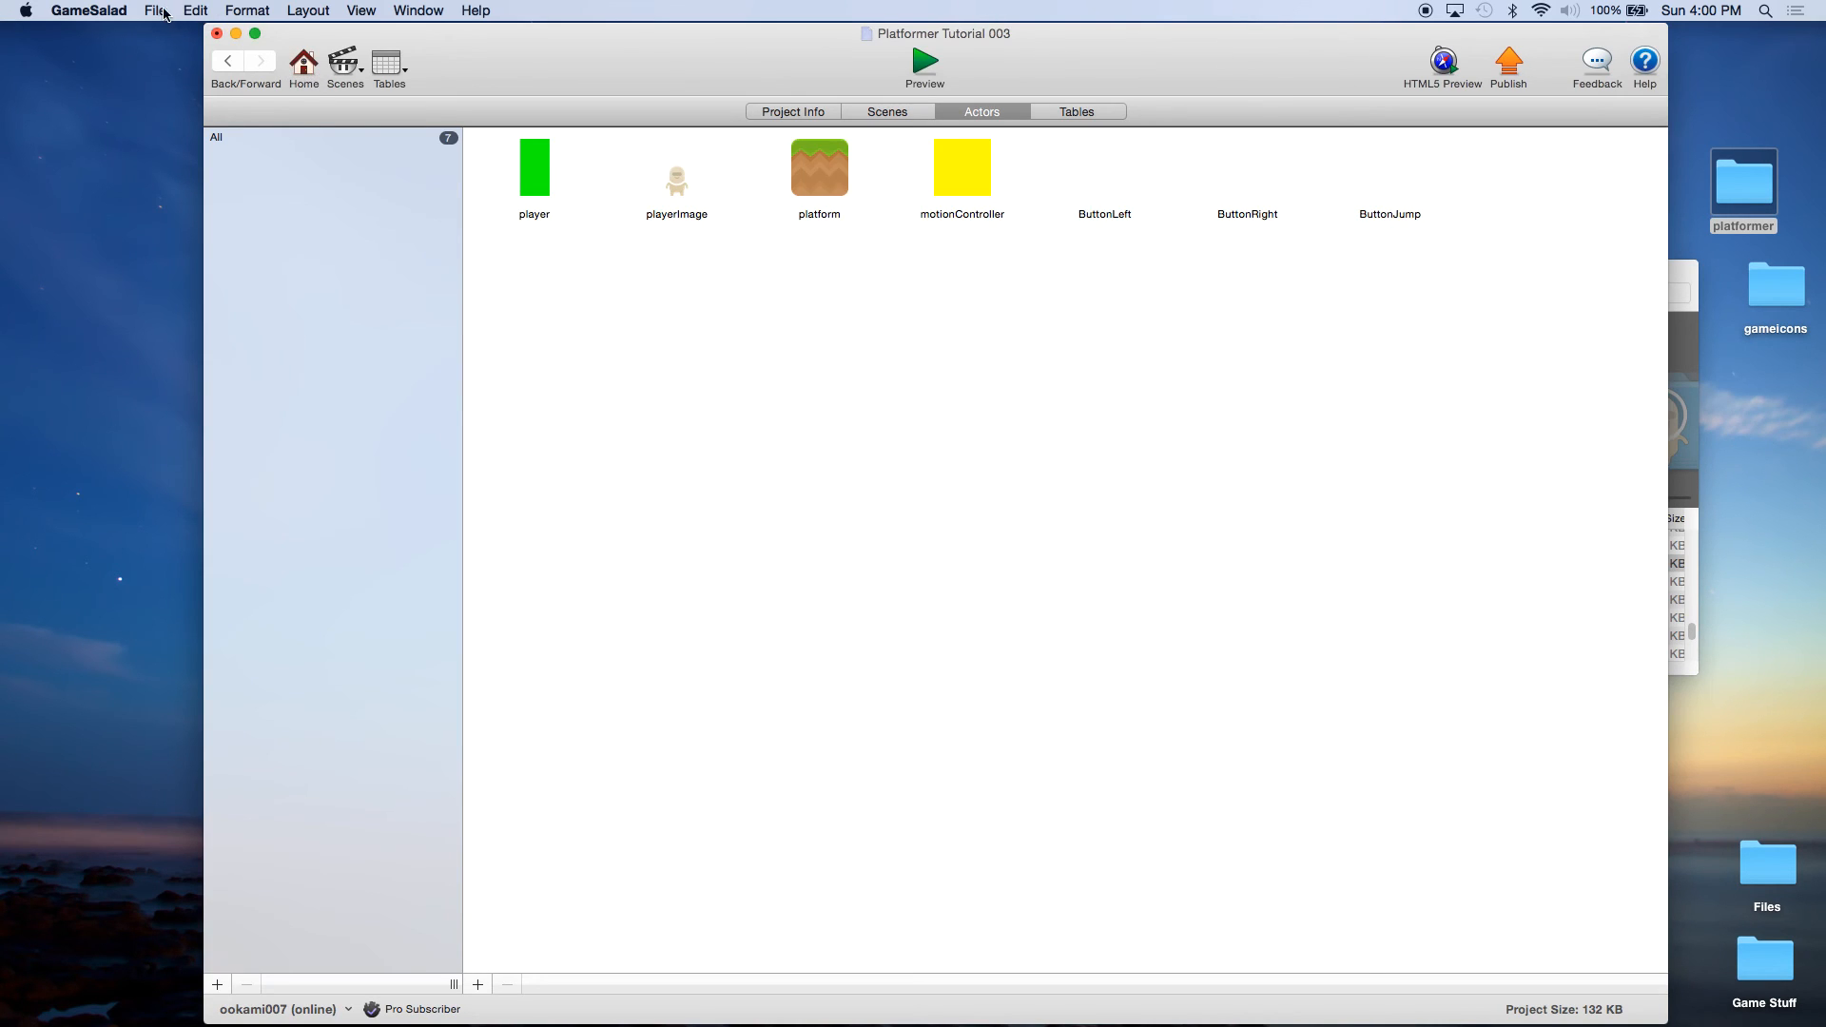
left_click(155, 10)
left_click(171, 114)
Open the Initial Scene from the project's scenes.
left_click(884, 112)
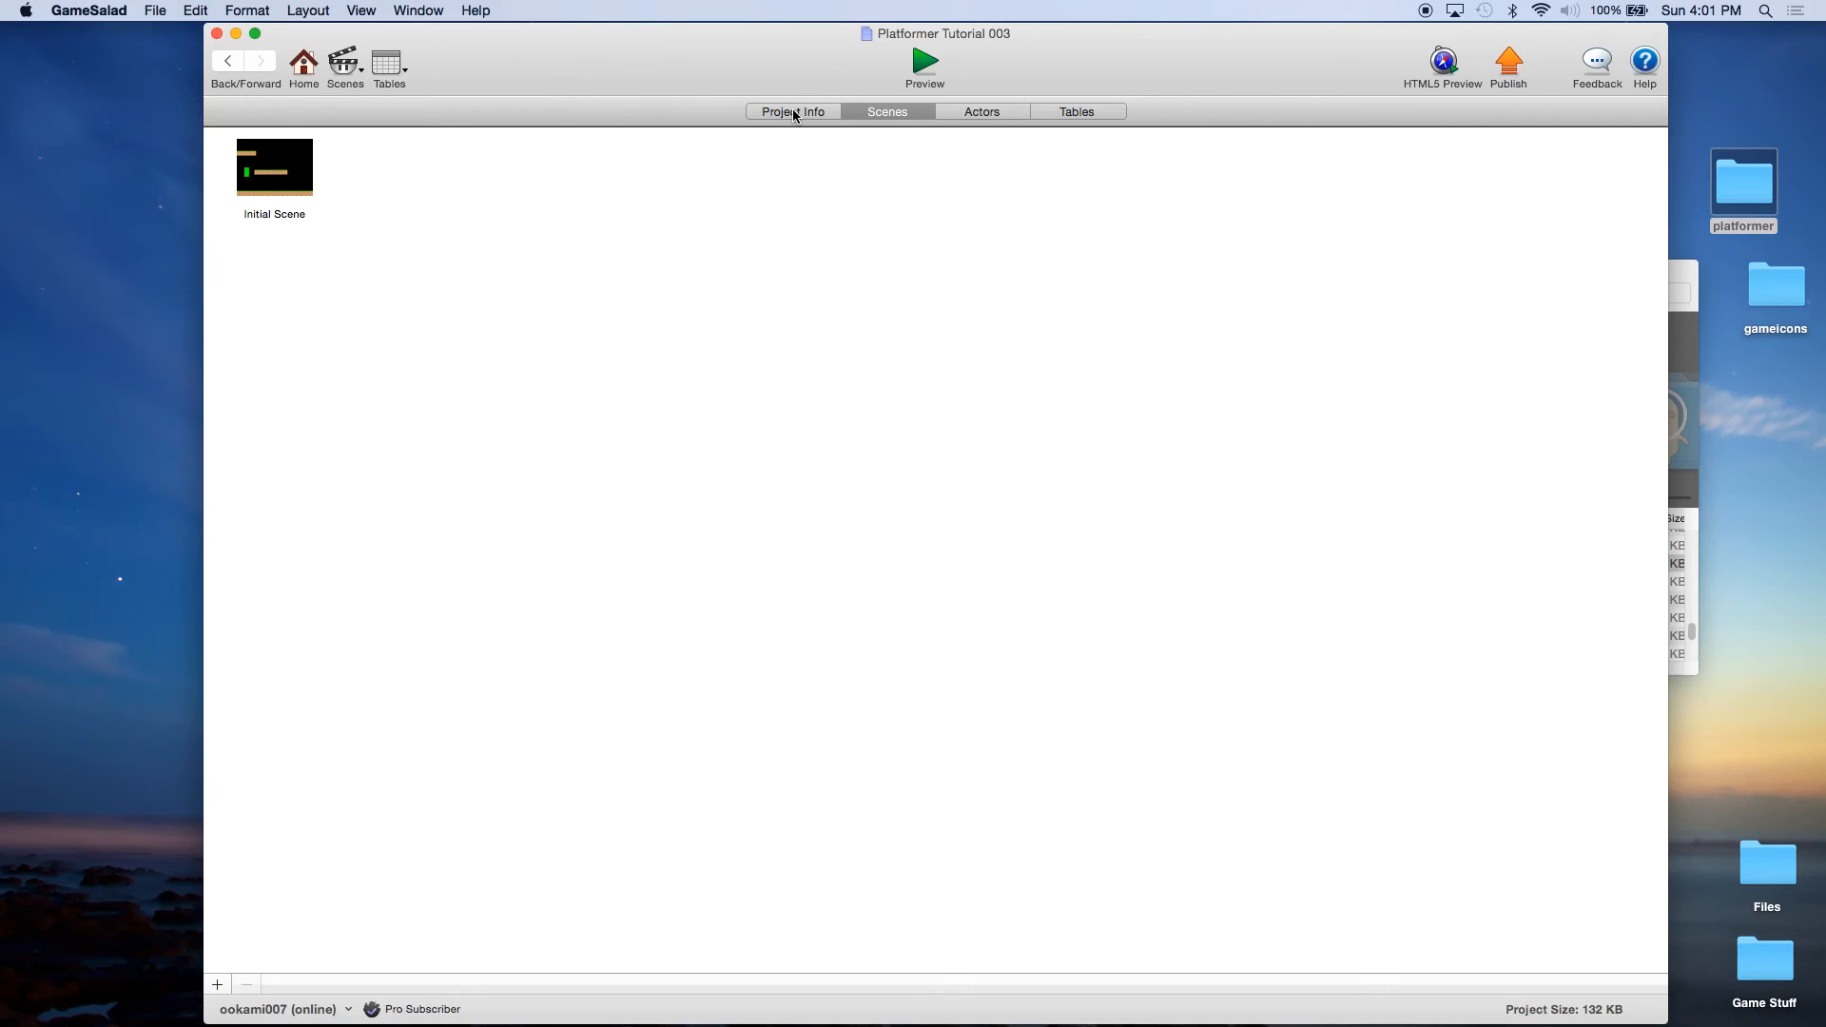
left_click(974, 114)
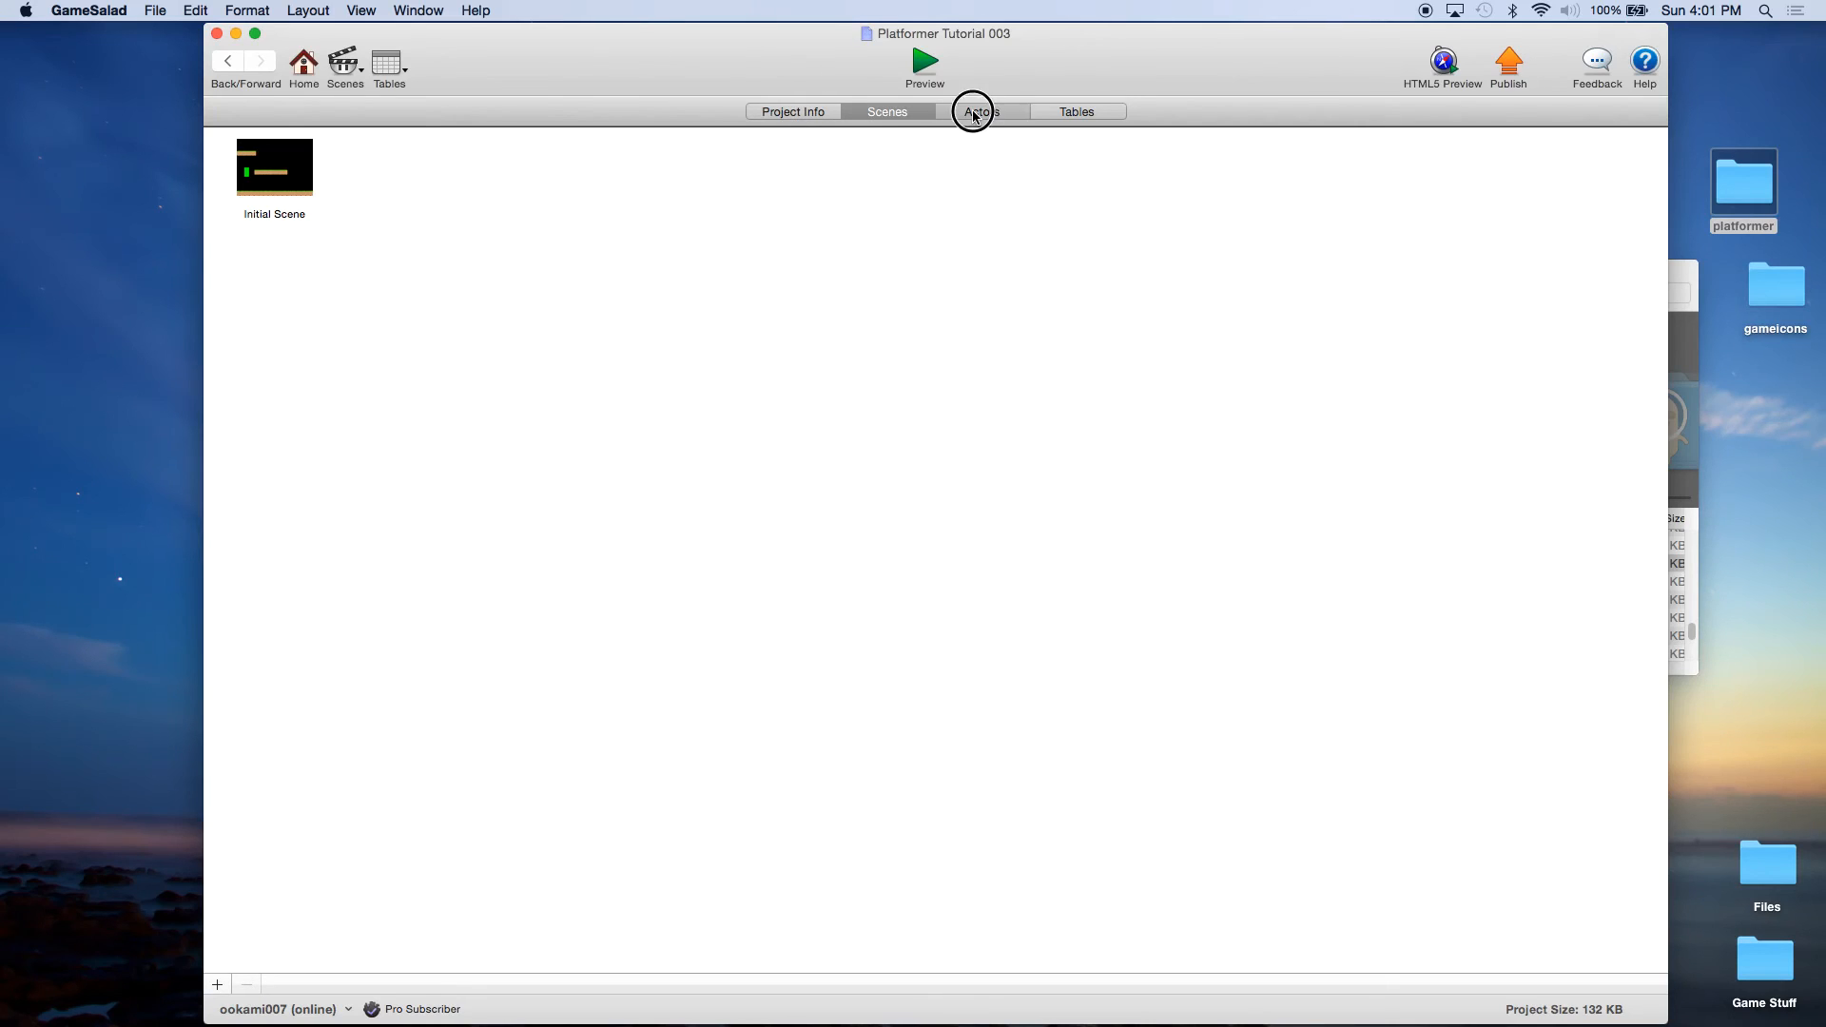
left_click(882, 113)
double_click(292, 178)
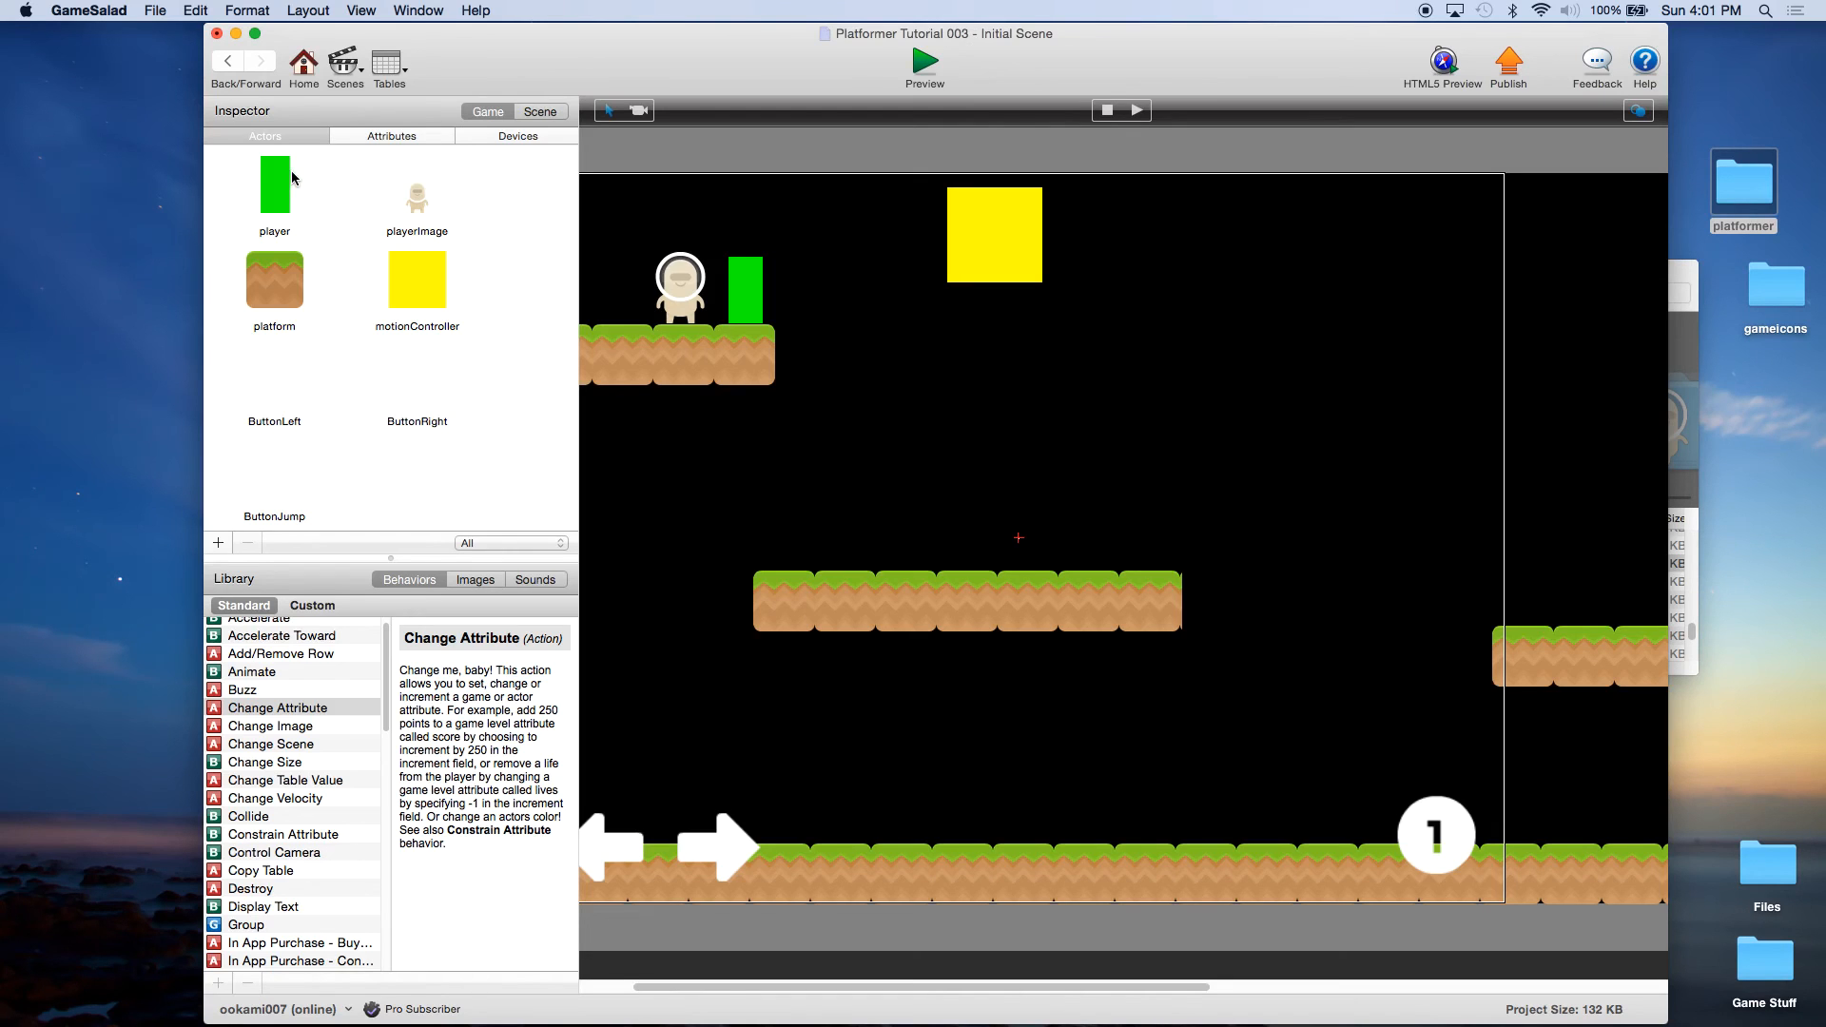
Add a boolean game attribute named playerMoving.
left_click(392, 136)
scroll(423, 422, "down", 3)
left_click(217, 542)
left_click(1120, 203)
double_click(277, 522)
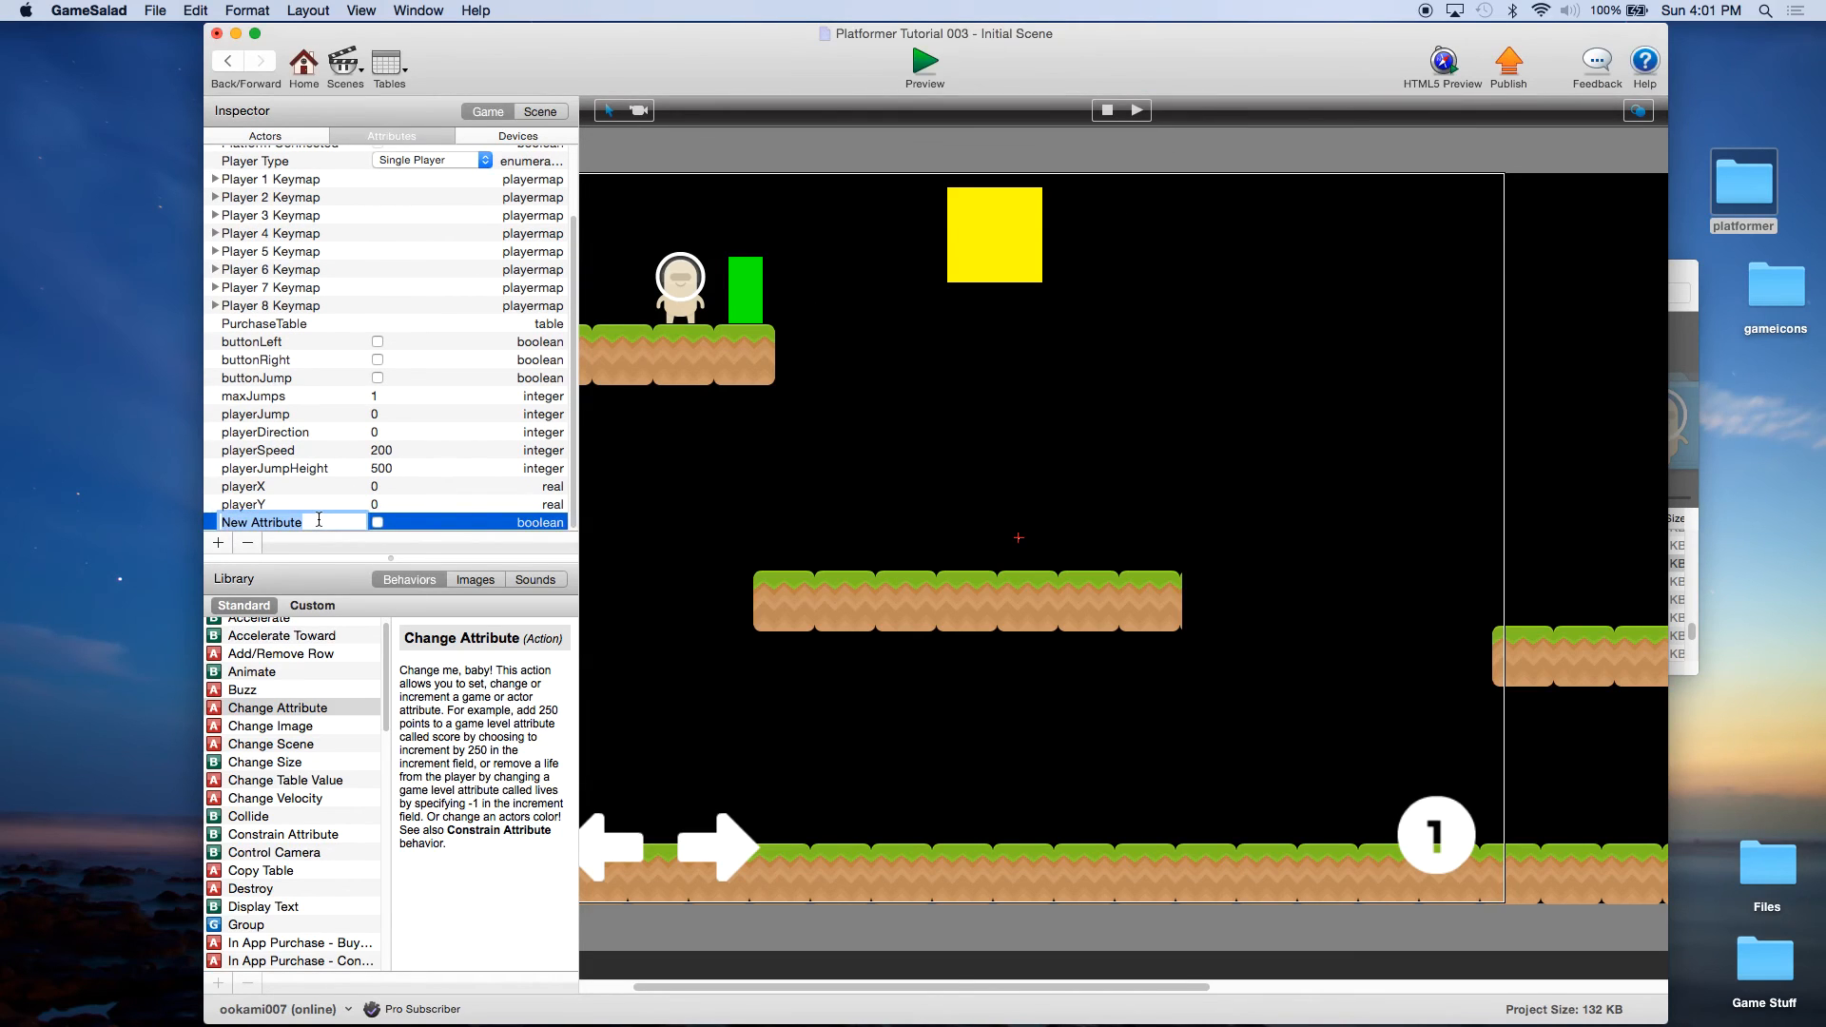
type("playerMoving")
key("Return")
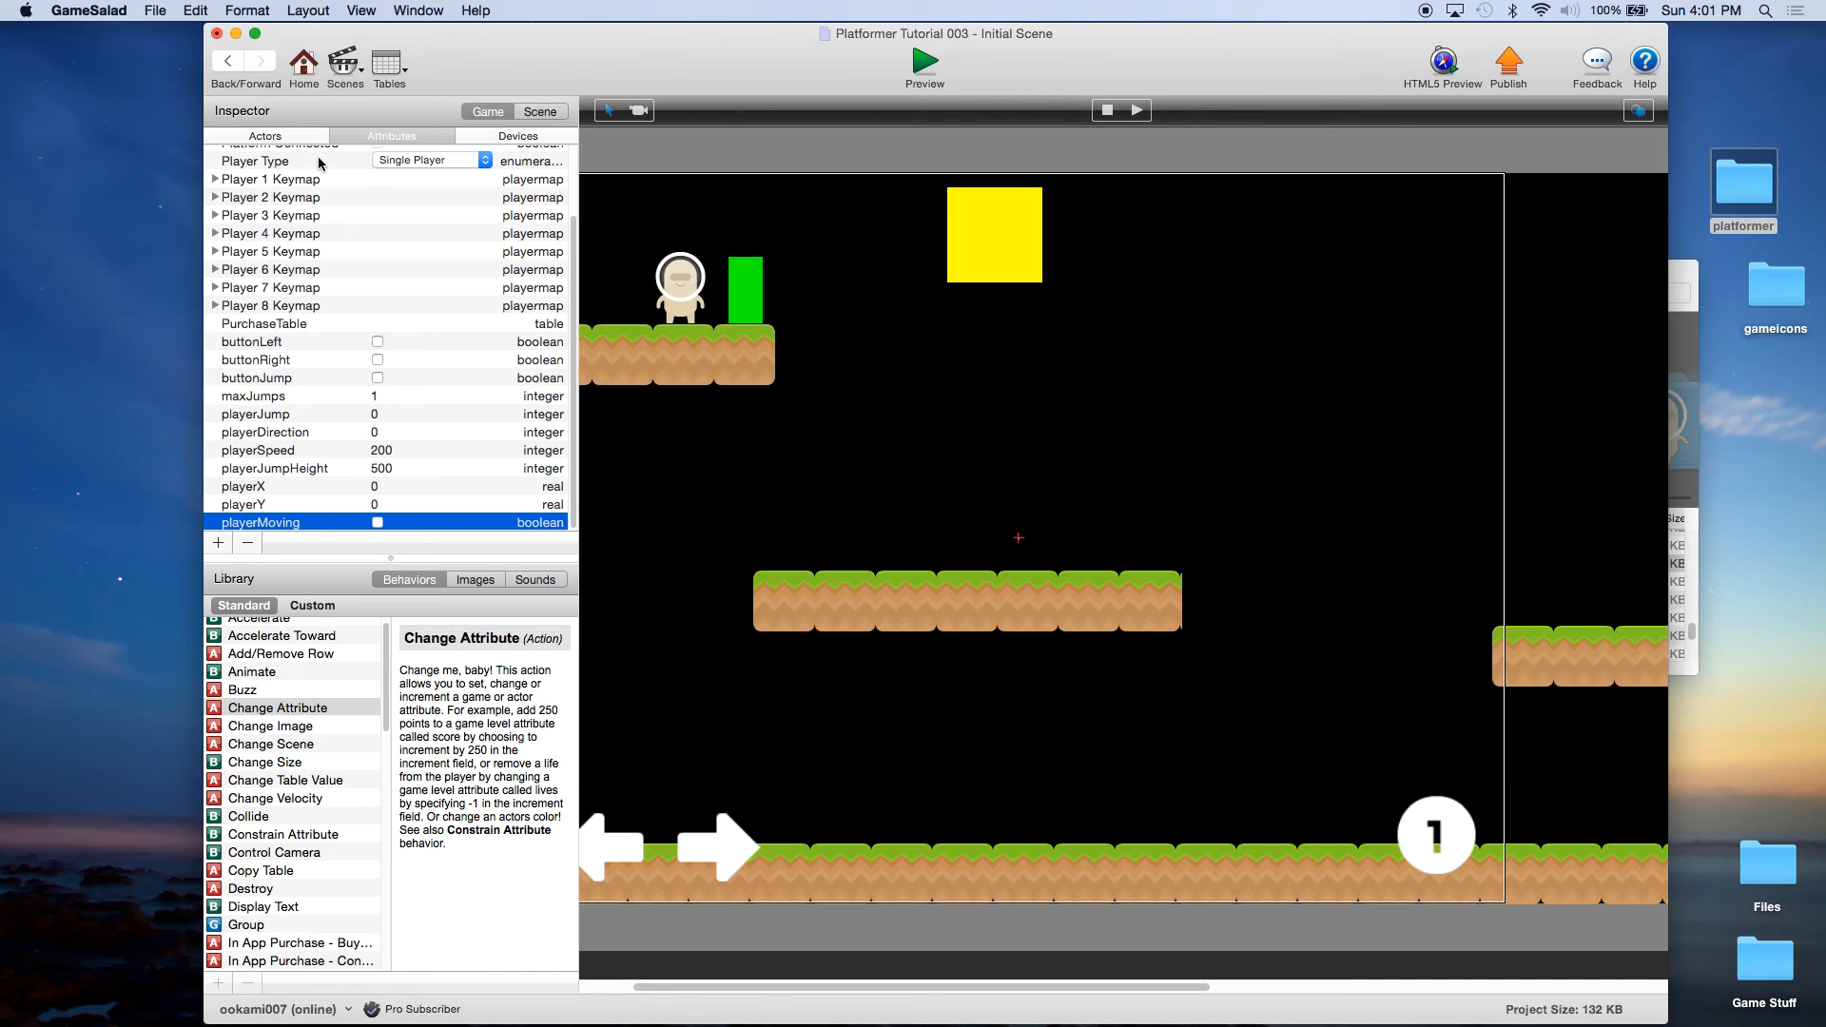
Create a rule in the player actor, place it below End the Jump and name it "I like to Move It".
left_click(310, 82)
double_click(733, 273)
left_click(1589, 111)
left_click_drag(798, 669, 803, 375)
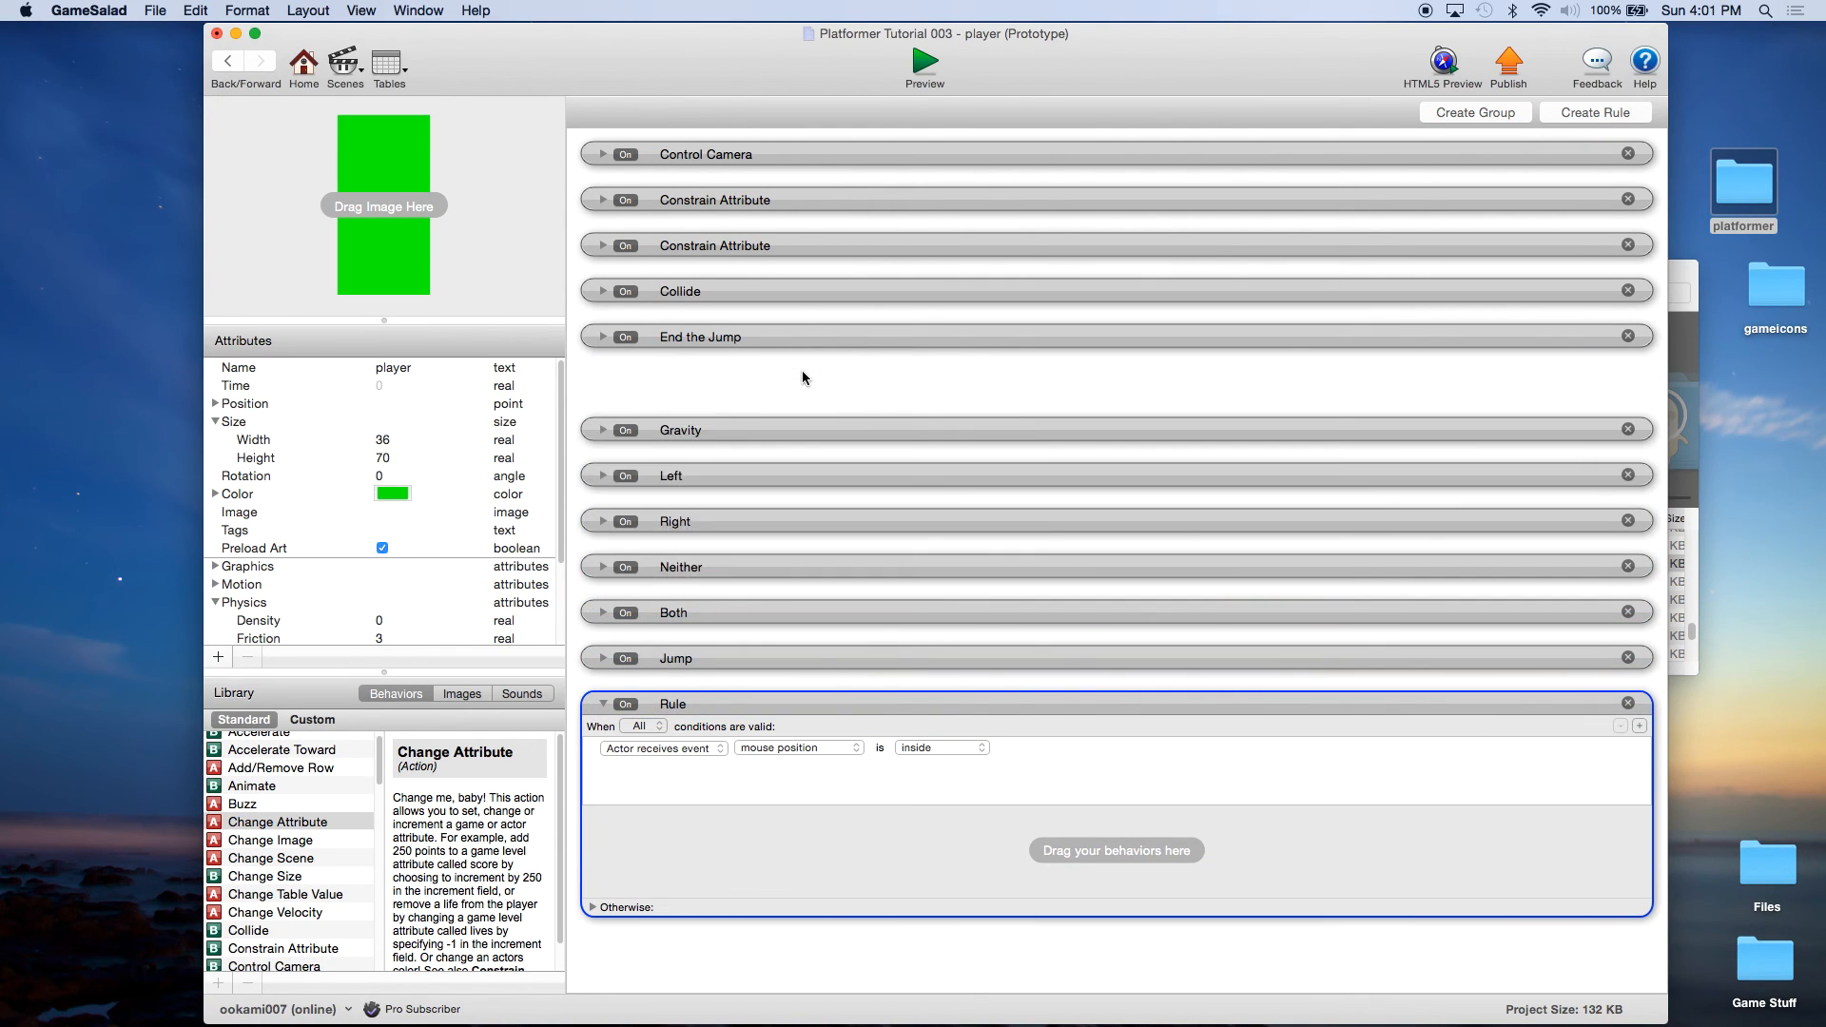
double_click(684, 382)
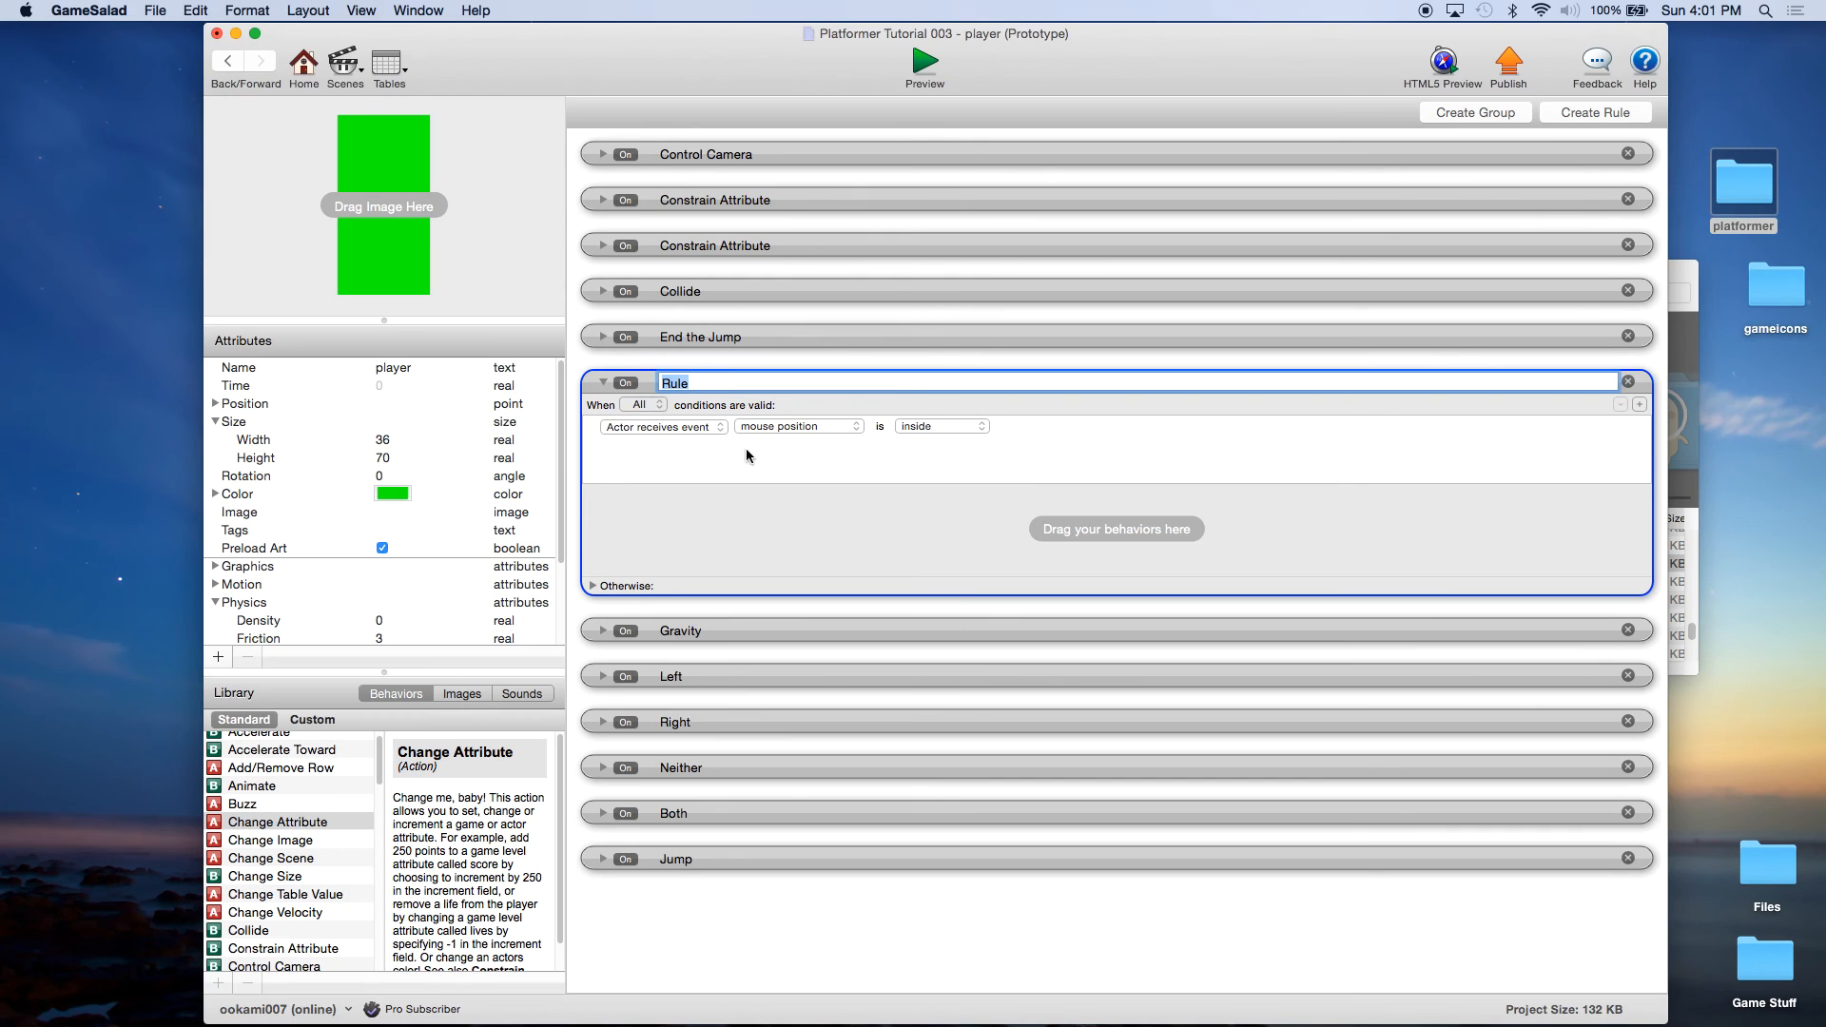
type("I like to Move It")
key("Return")
Set the I like to Move It rule's condition to compare the player's self.Motion attribute as equal to 0.
left_click(672, 426)
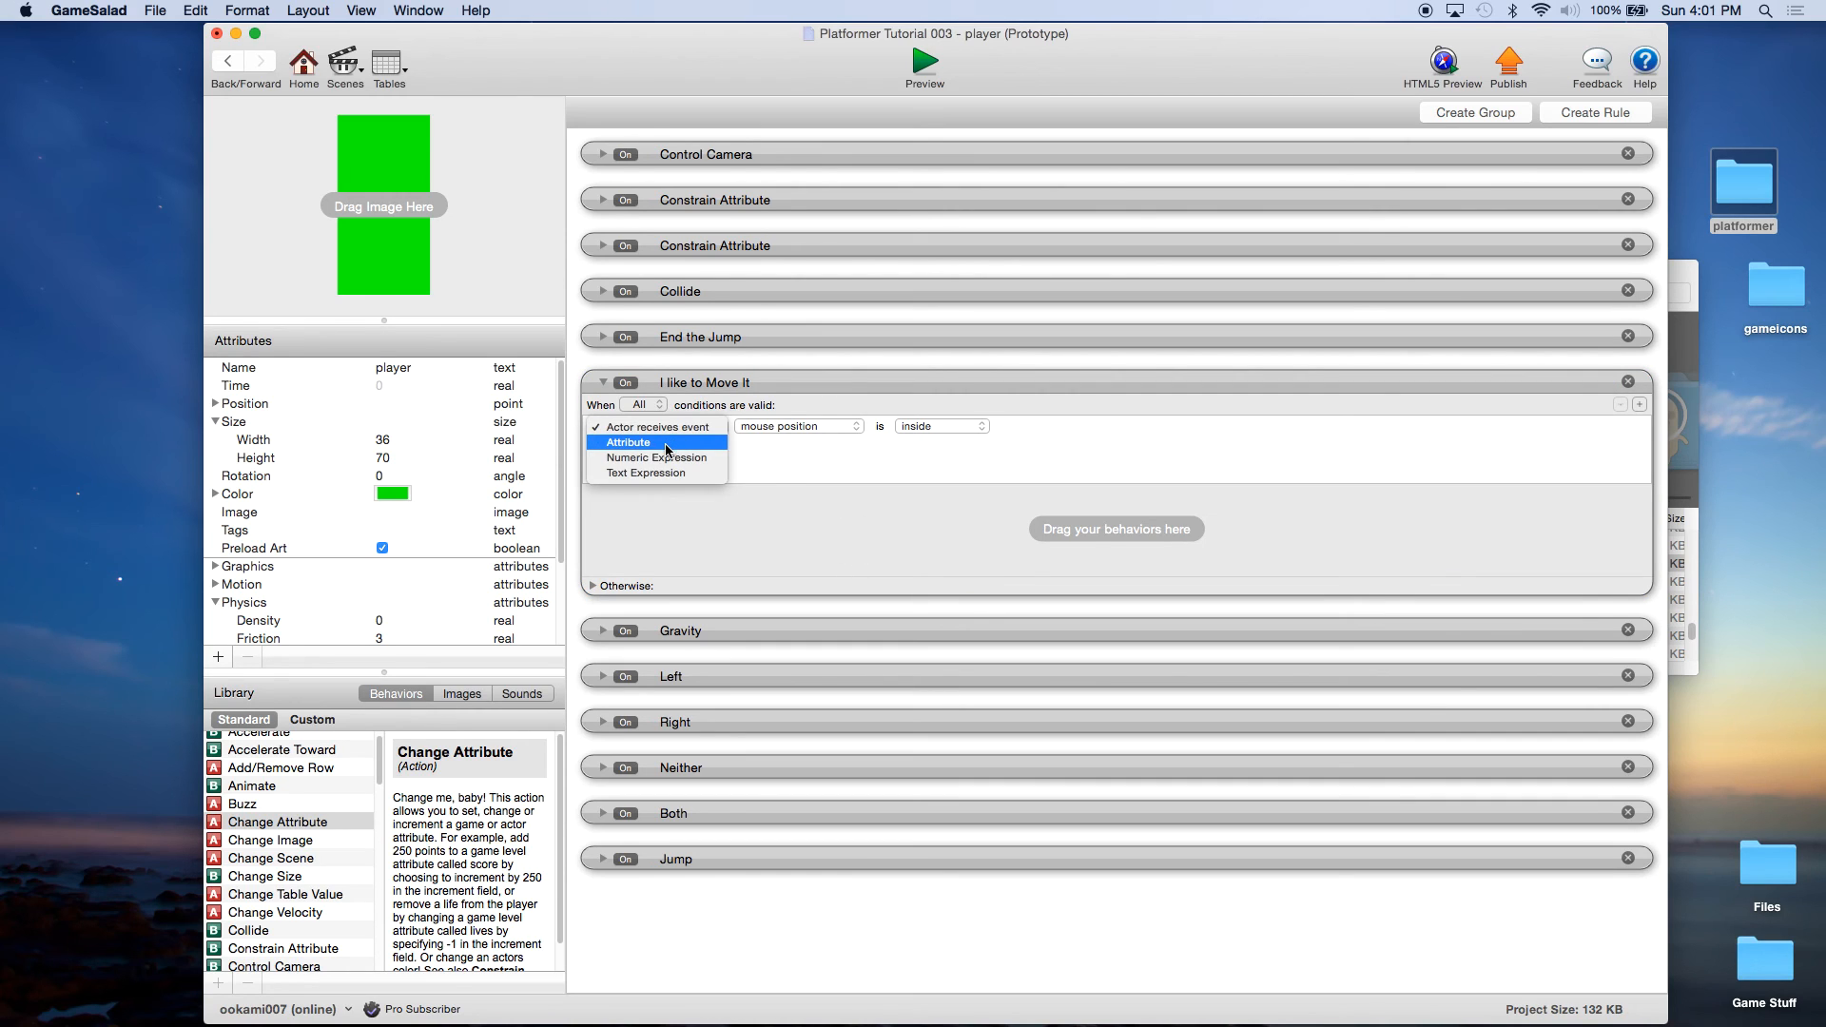
left_click(665, 443)
left_click(688, 425)
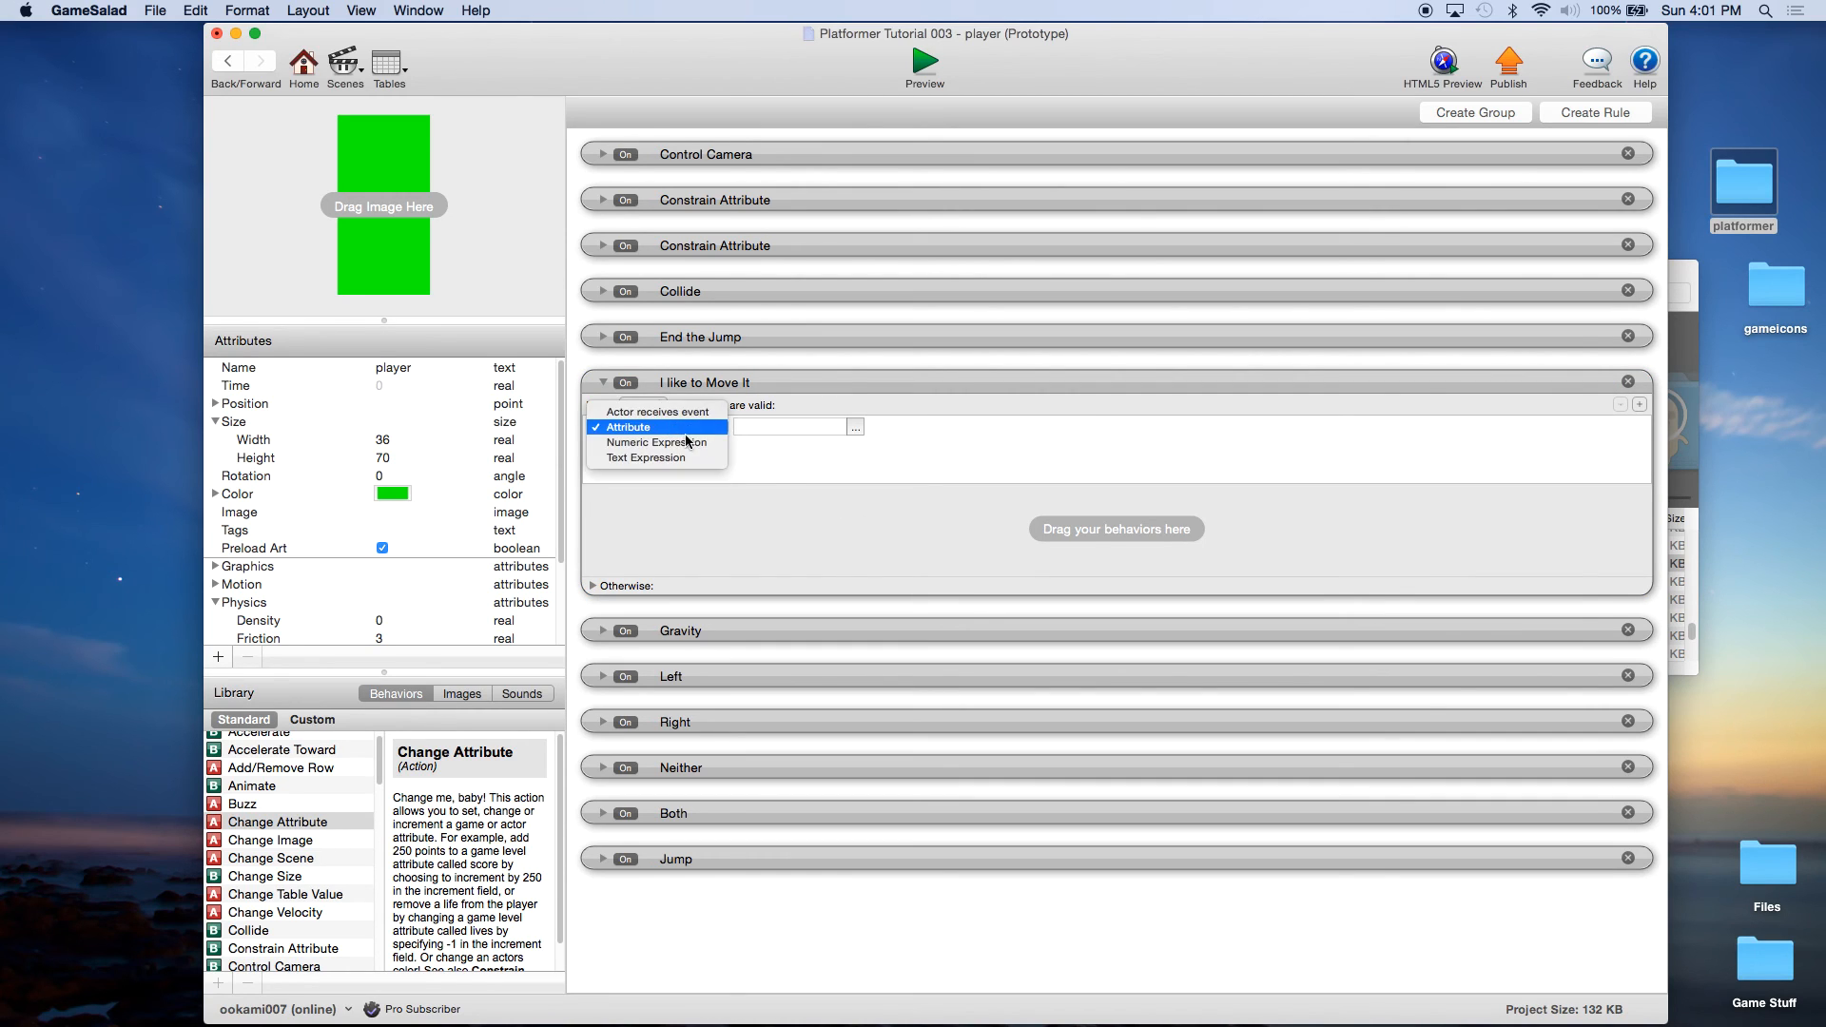
left_click(856, 429)
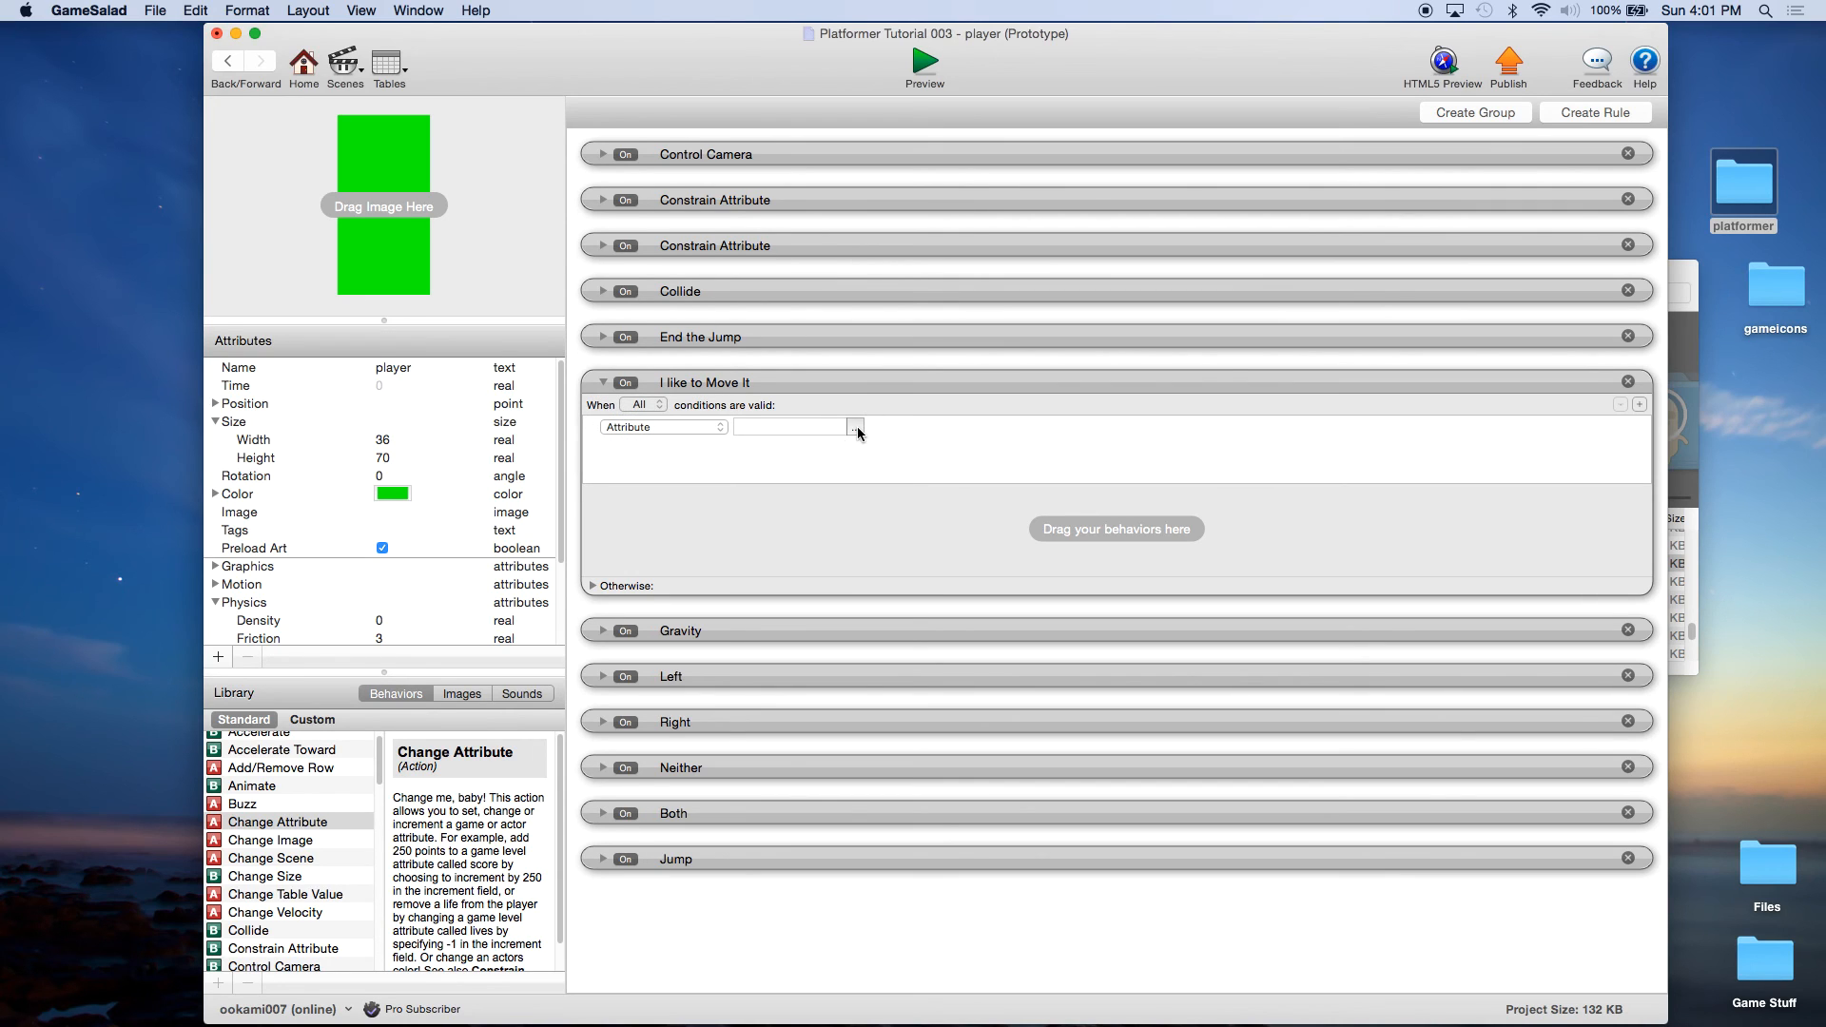
left_click(857, 428)
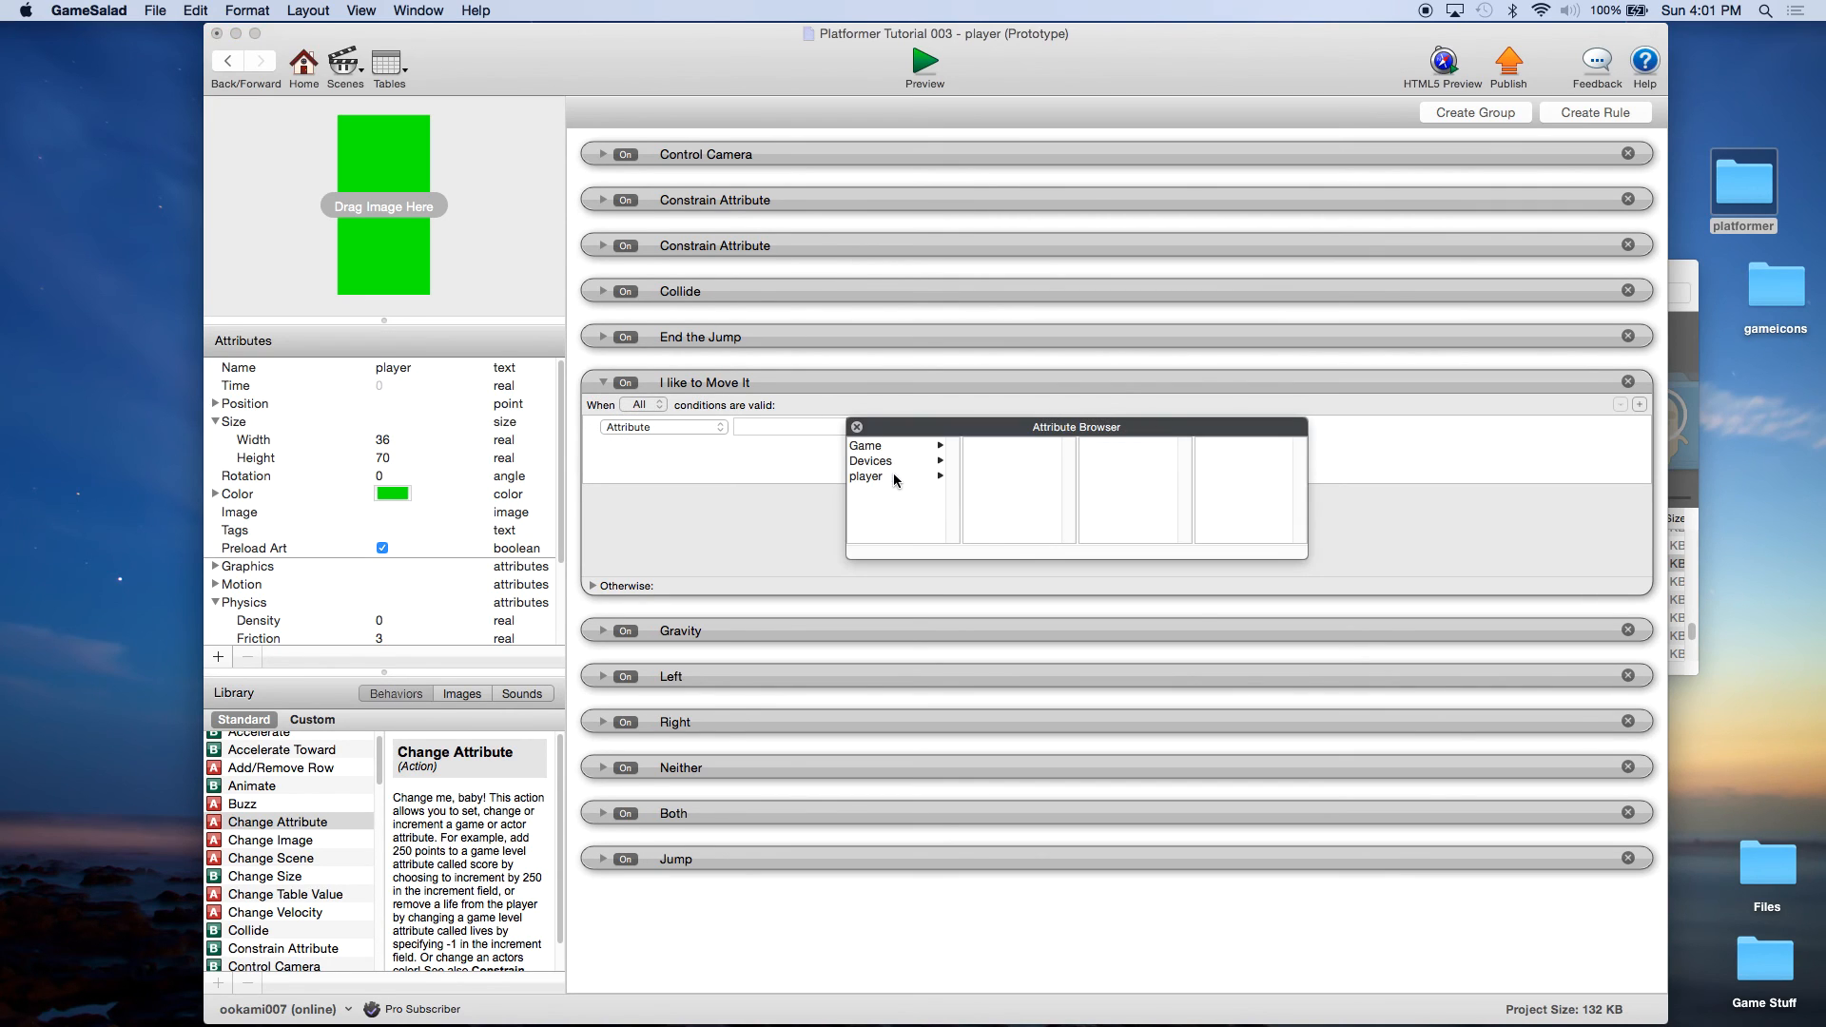
left_click(893, 475)
left_click_drag(1069, 471, 1069, 537)
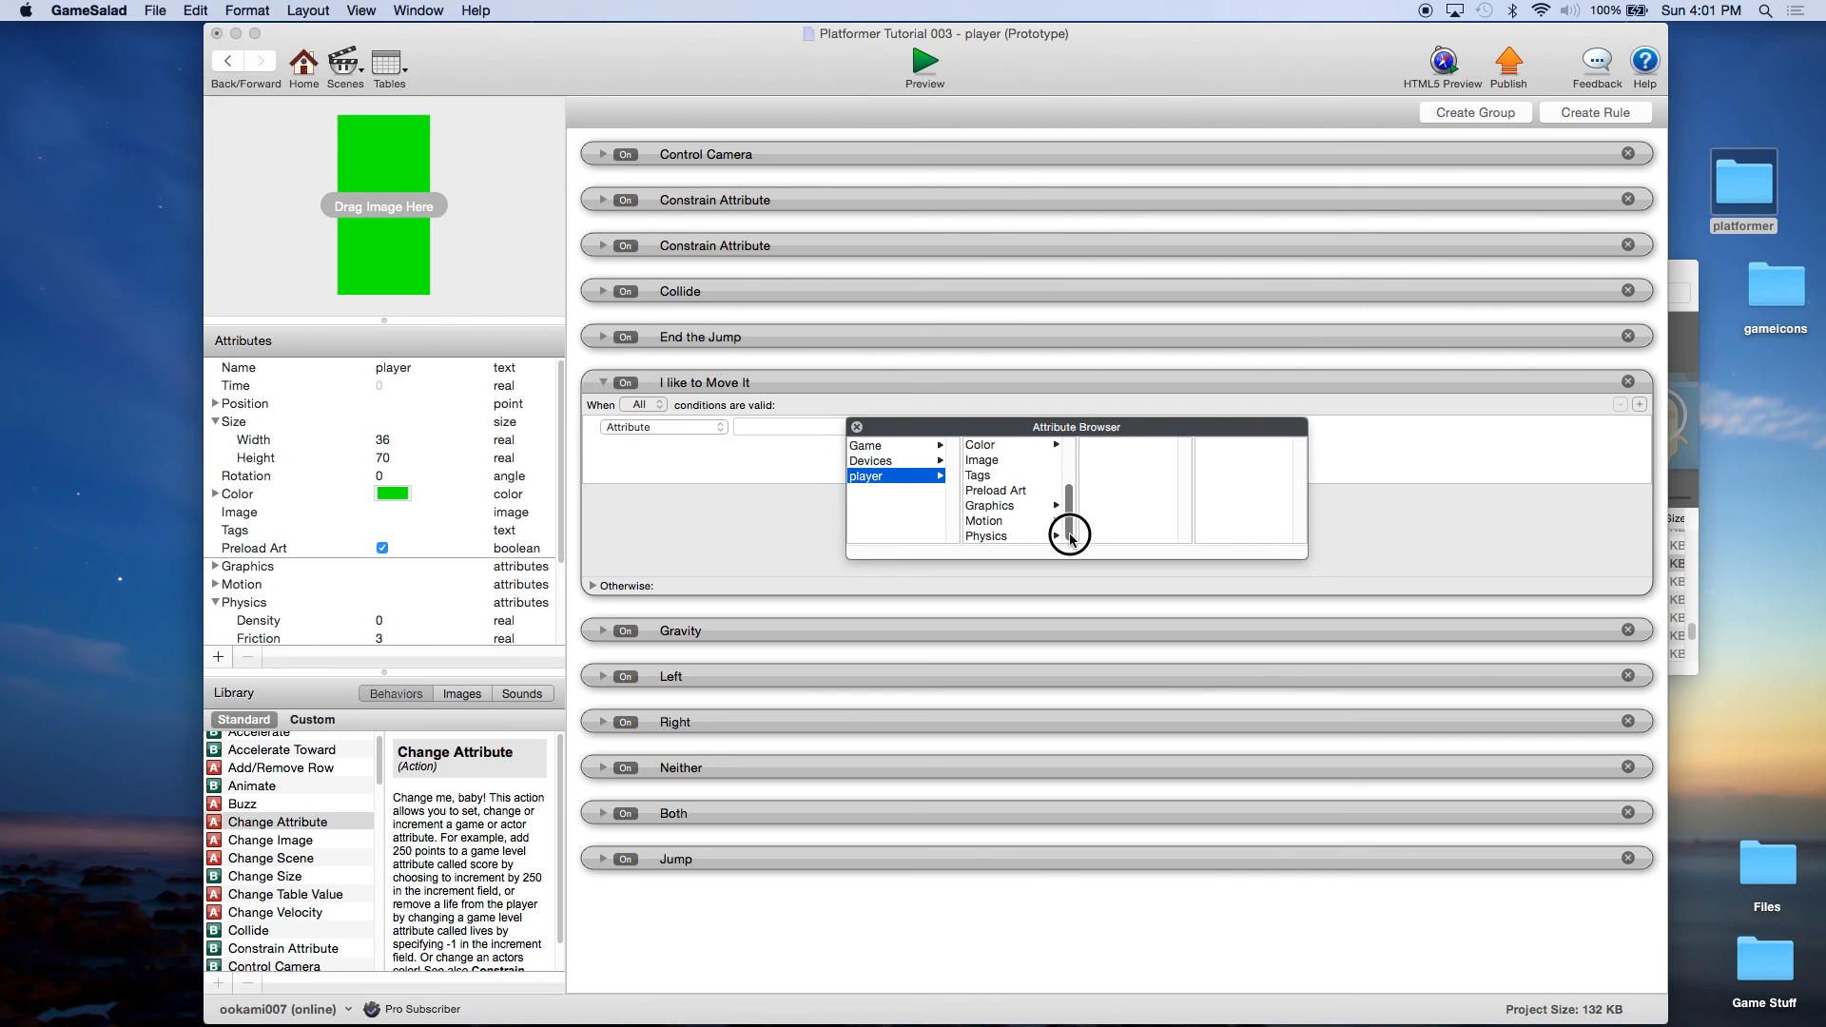
left_click(998, 523)
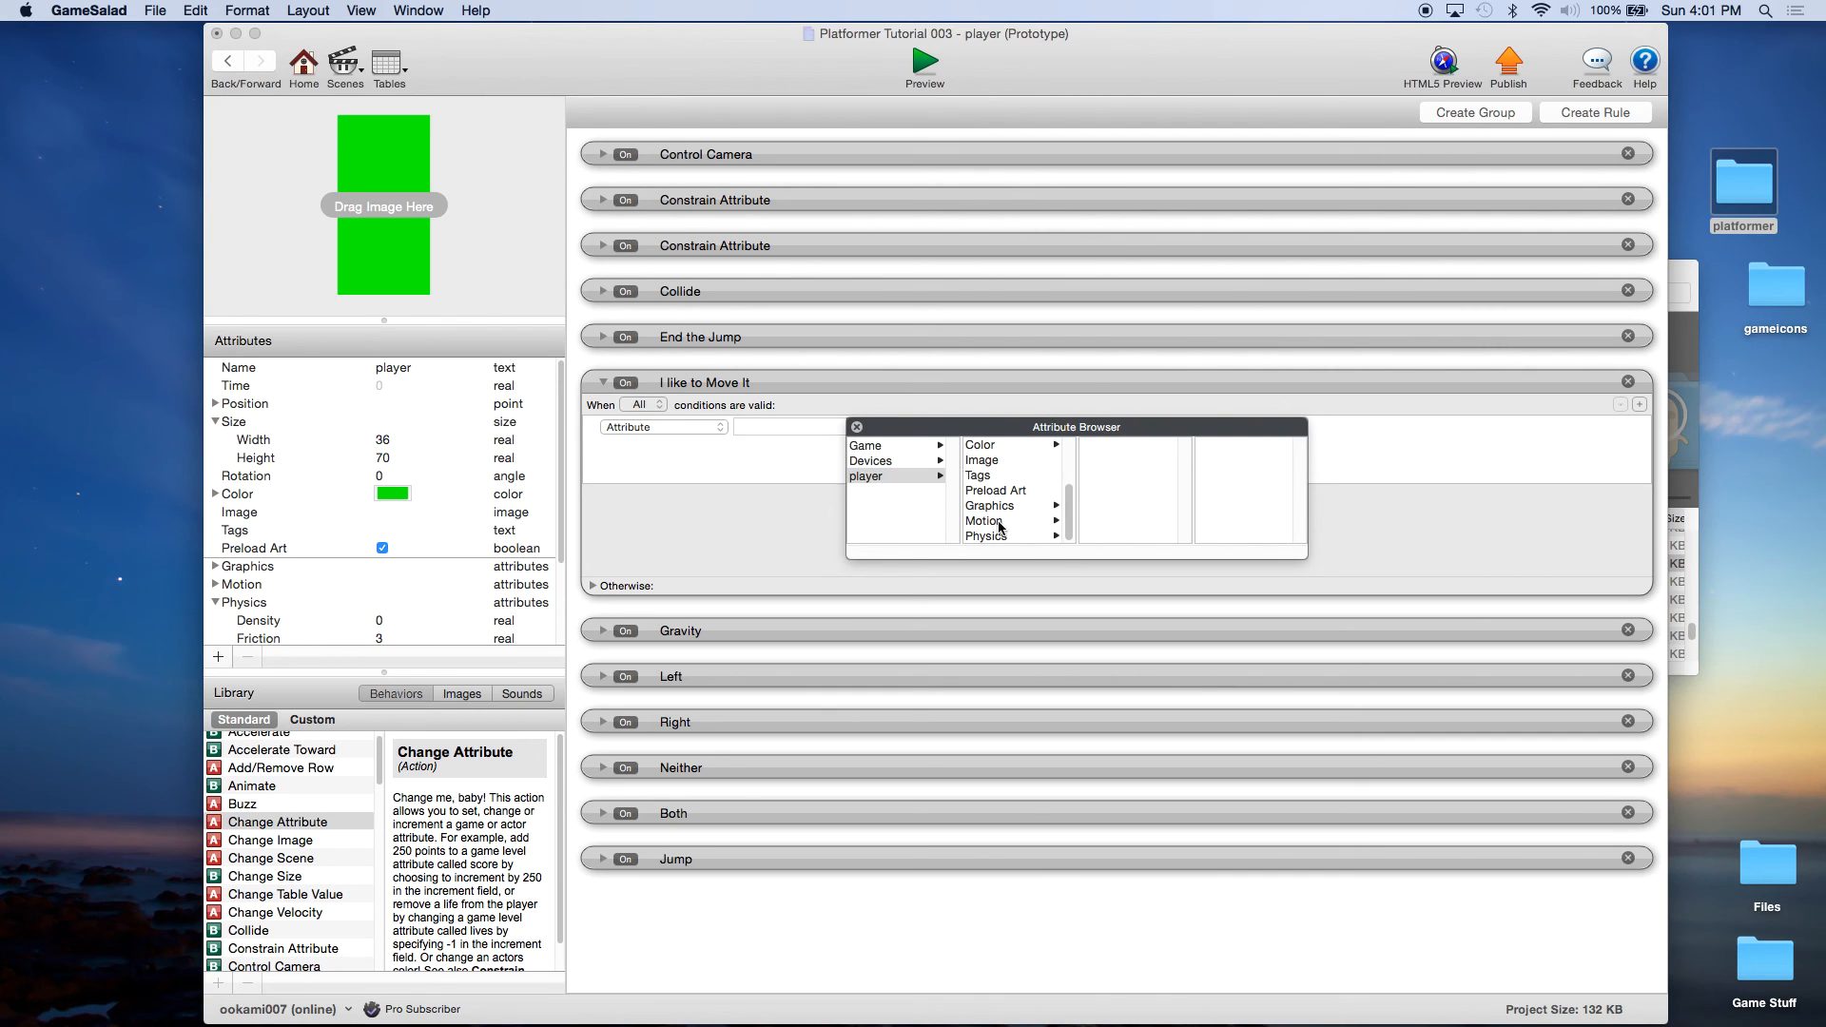
left_click(1126, 449)
double_click(1207, 446)
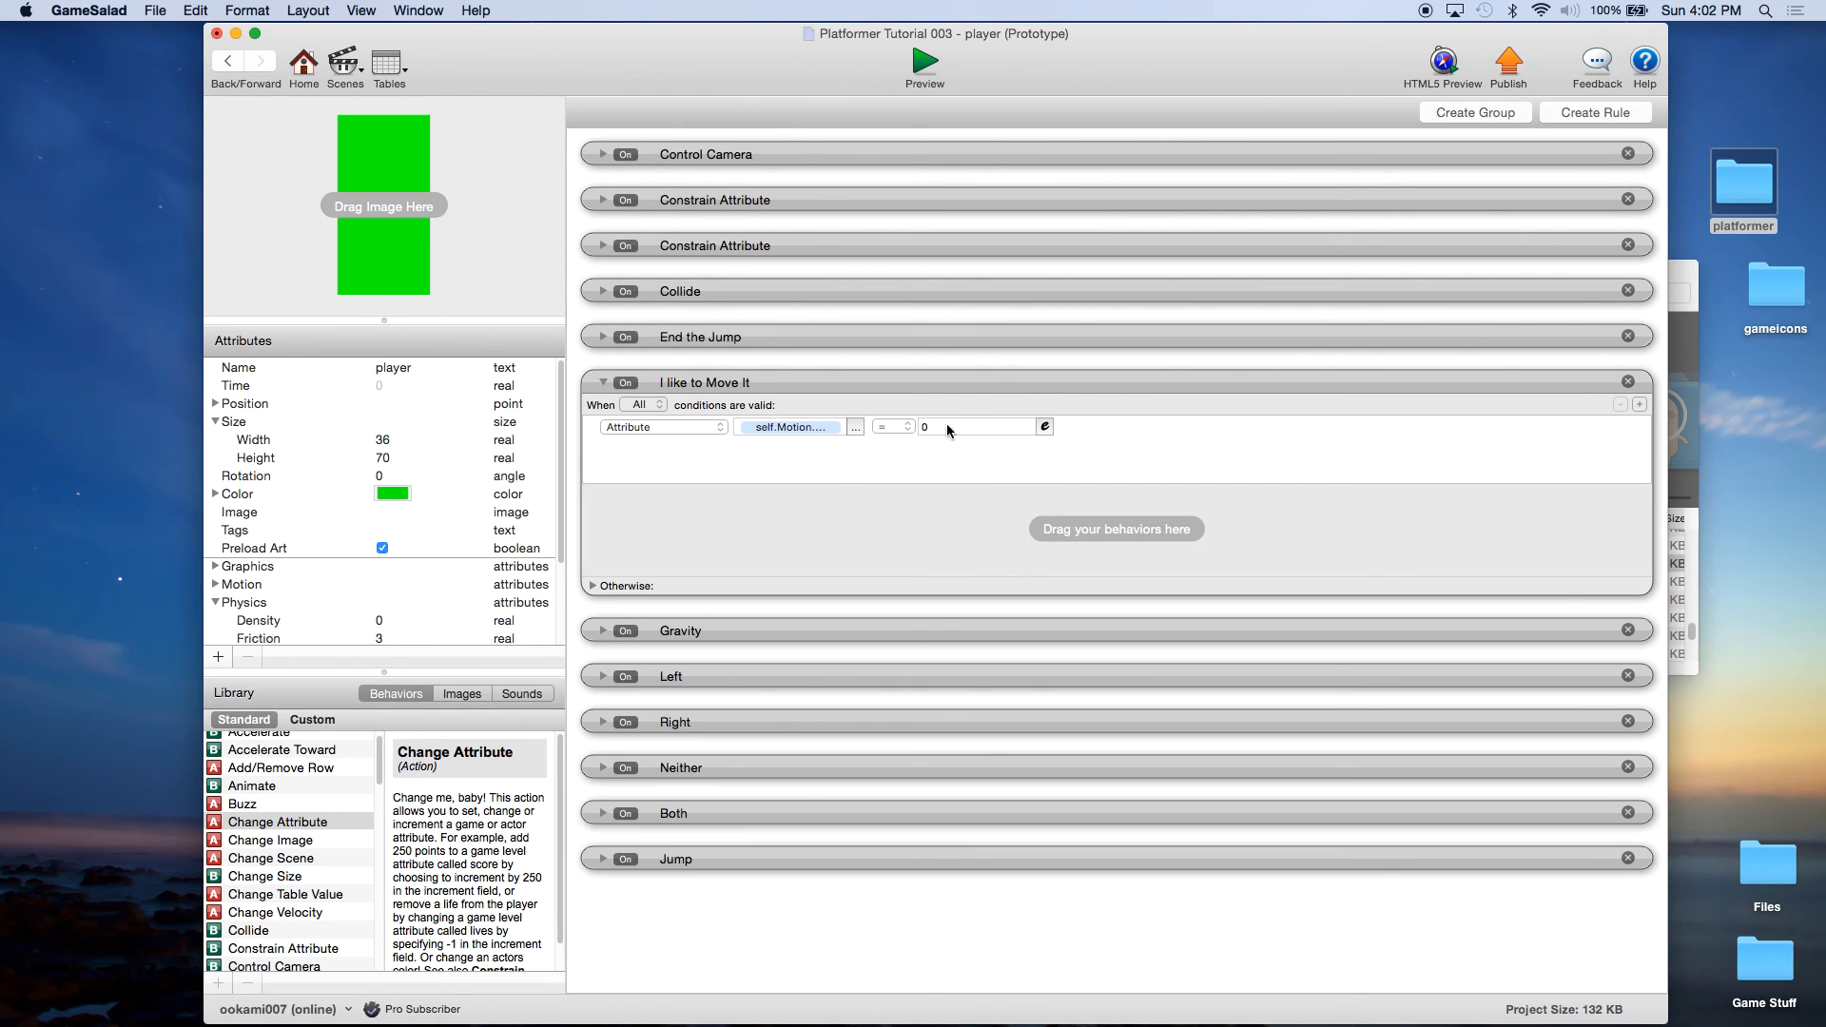
Add a Change Attribute behavior to the I like to Move It rule that sets game.playerMoving to false.
left_click(593, 585)
left_click_drag(270, 825, 751, 529)
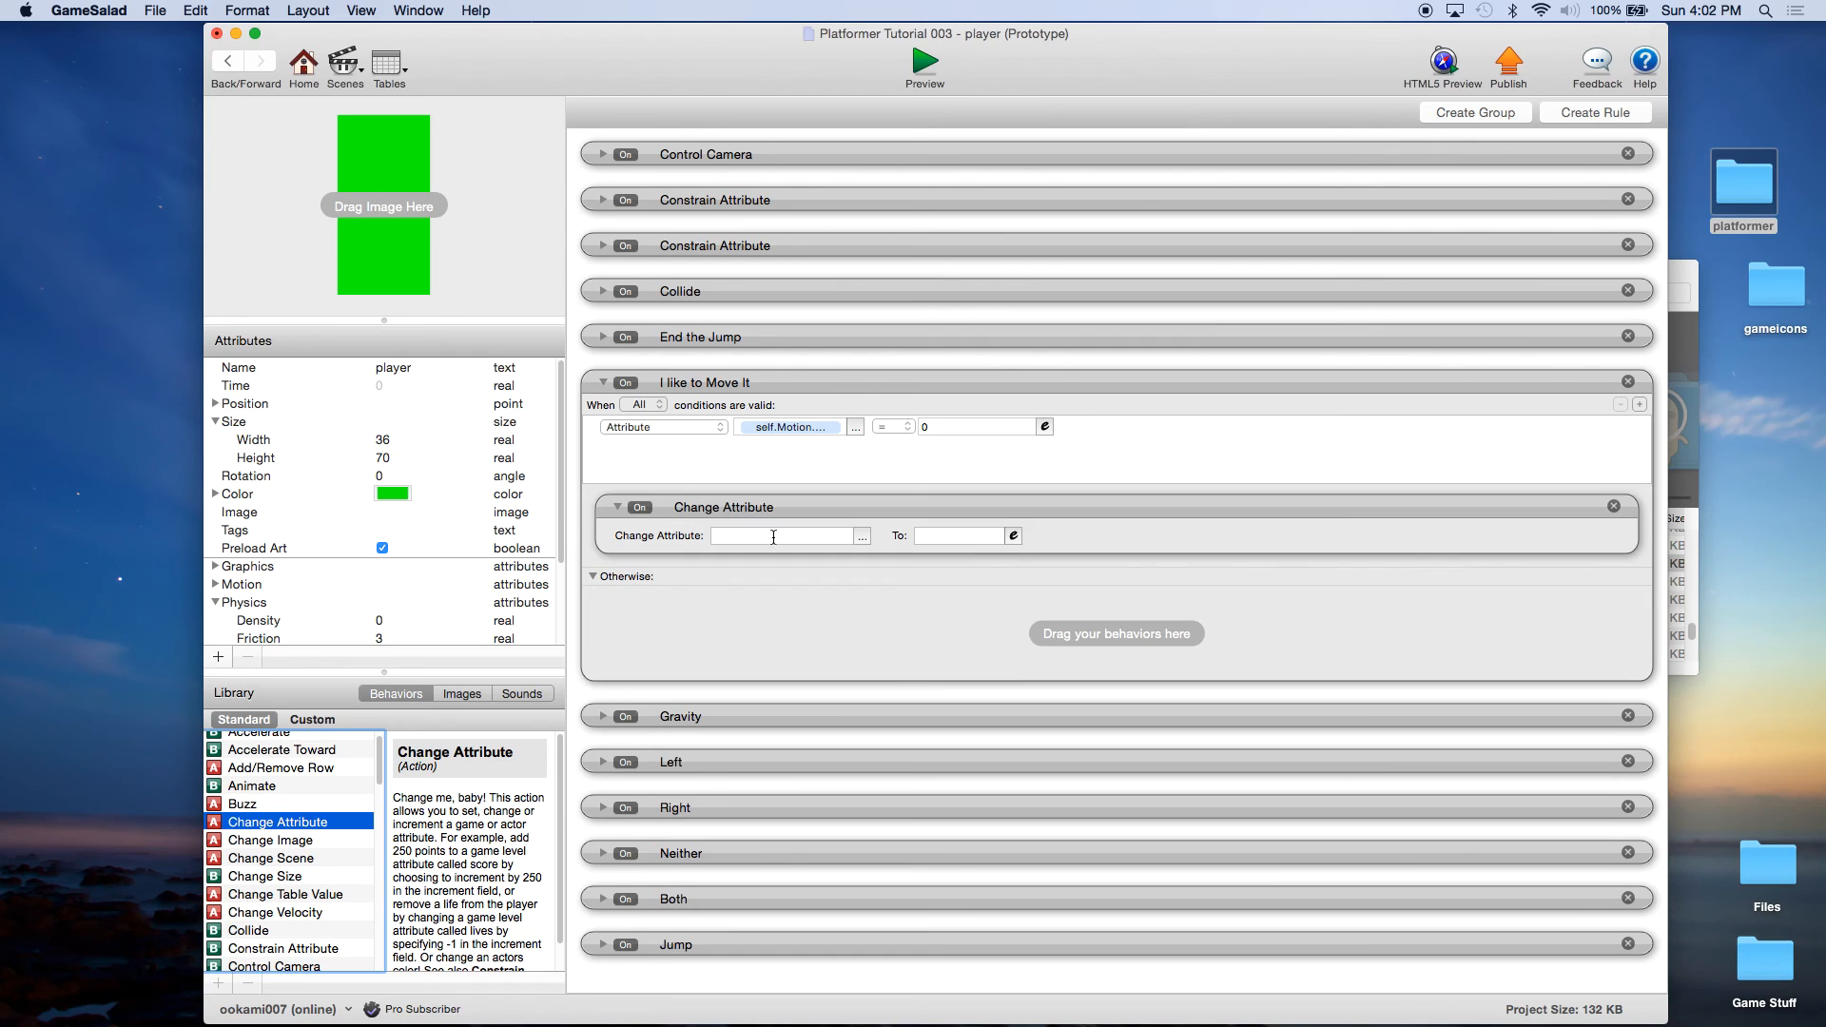
left_click(862, 536)
left_click(879, 554)
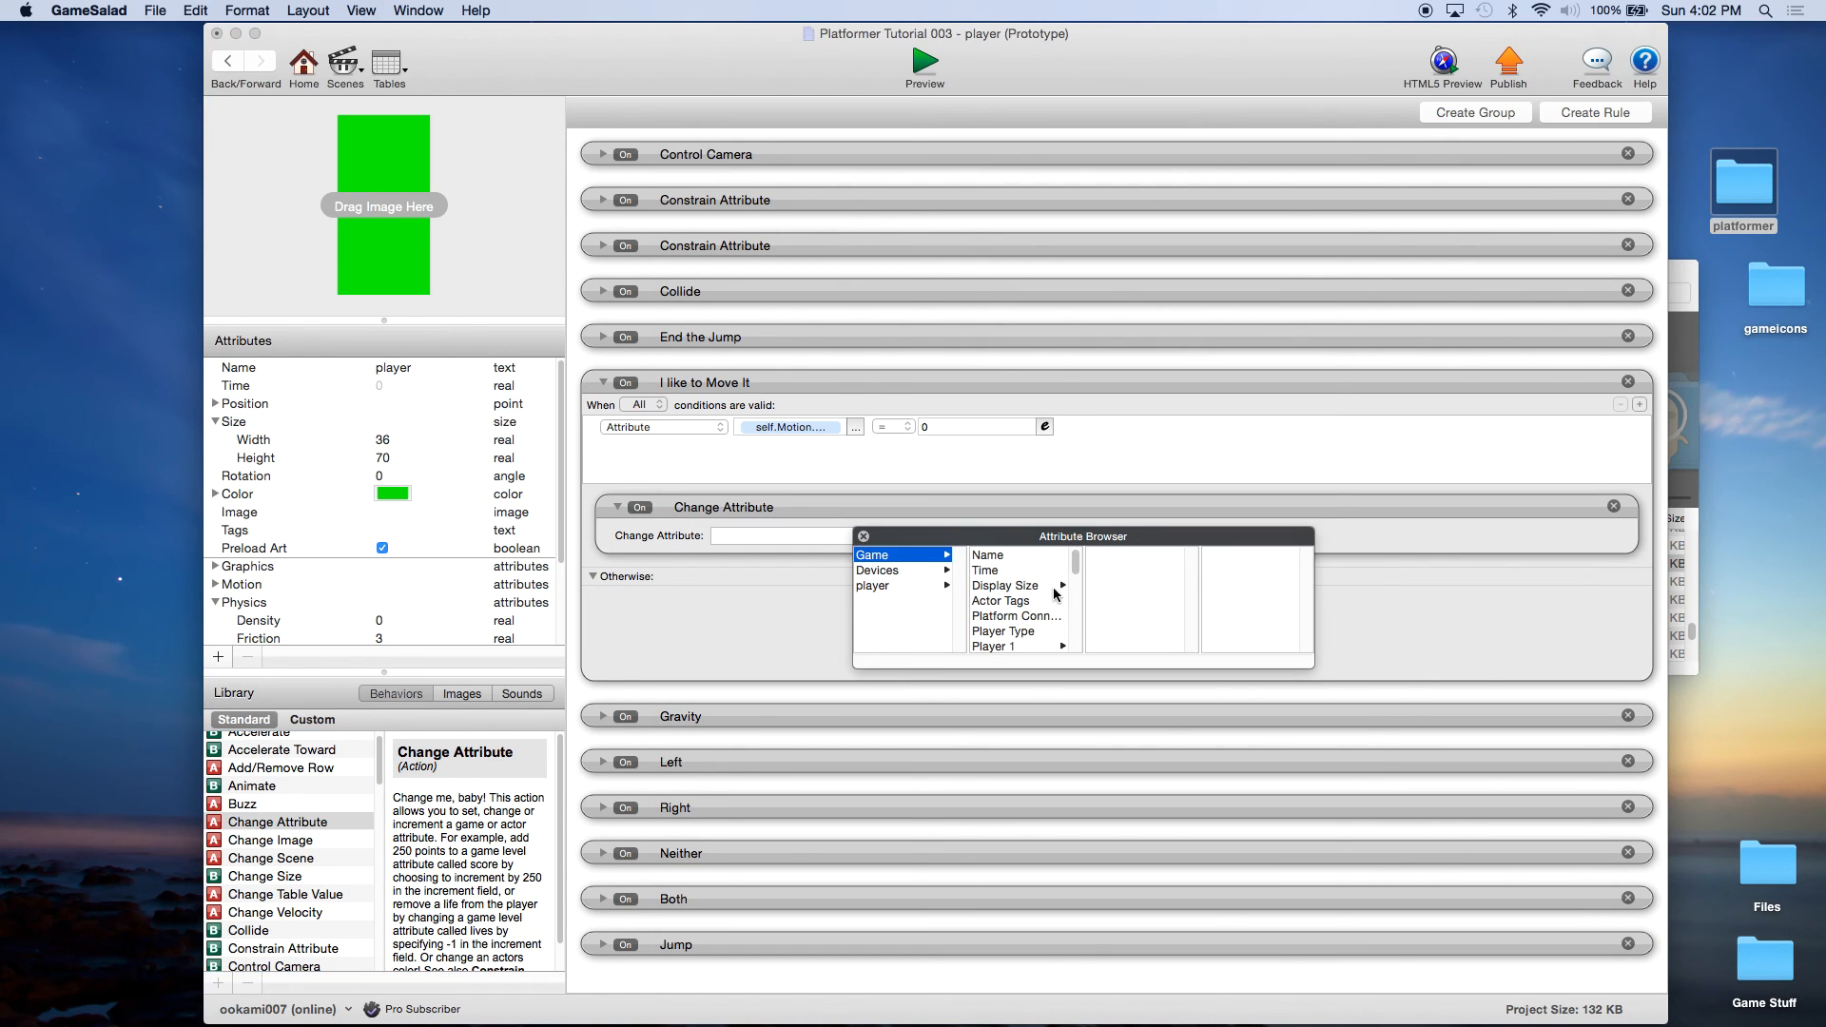
scroll(1054, 592, "down", 5)
double_click(1010, 646)
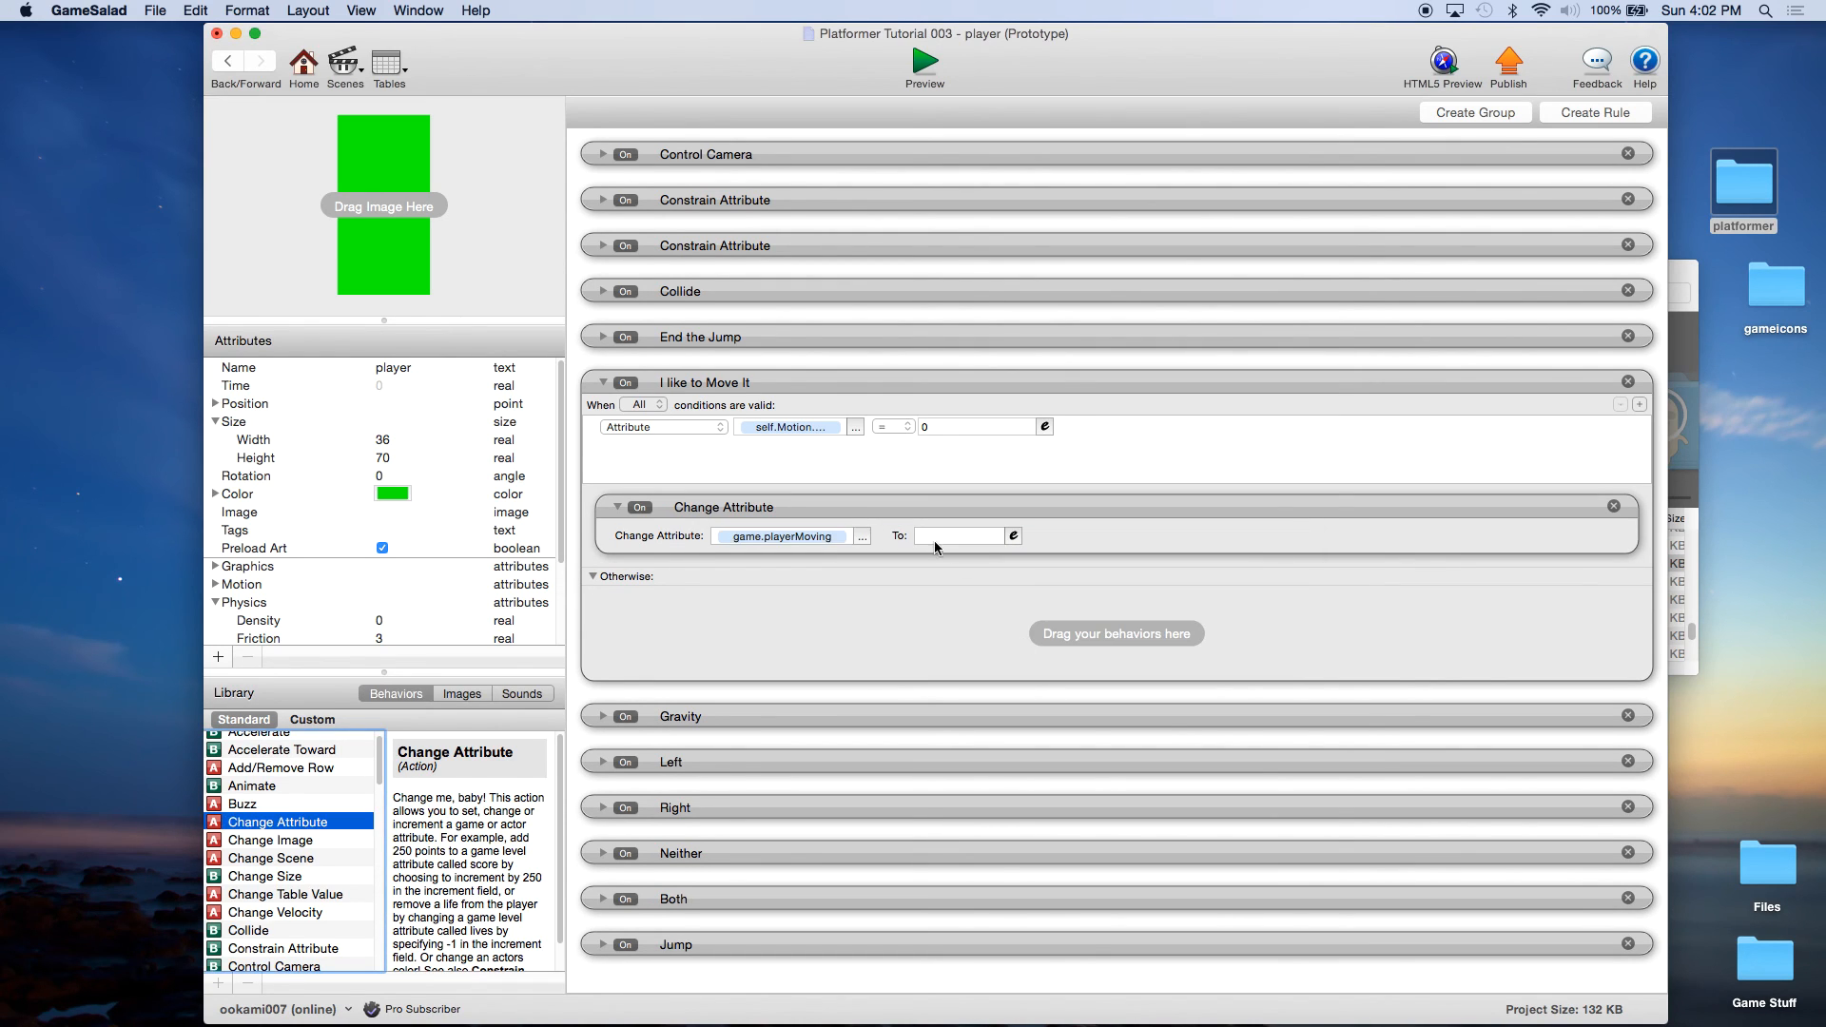
left_click(931, 535)
type("false")
key("Return")
left_click(931, 567)
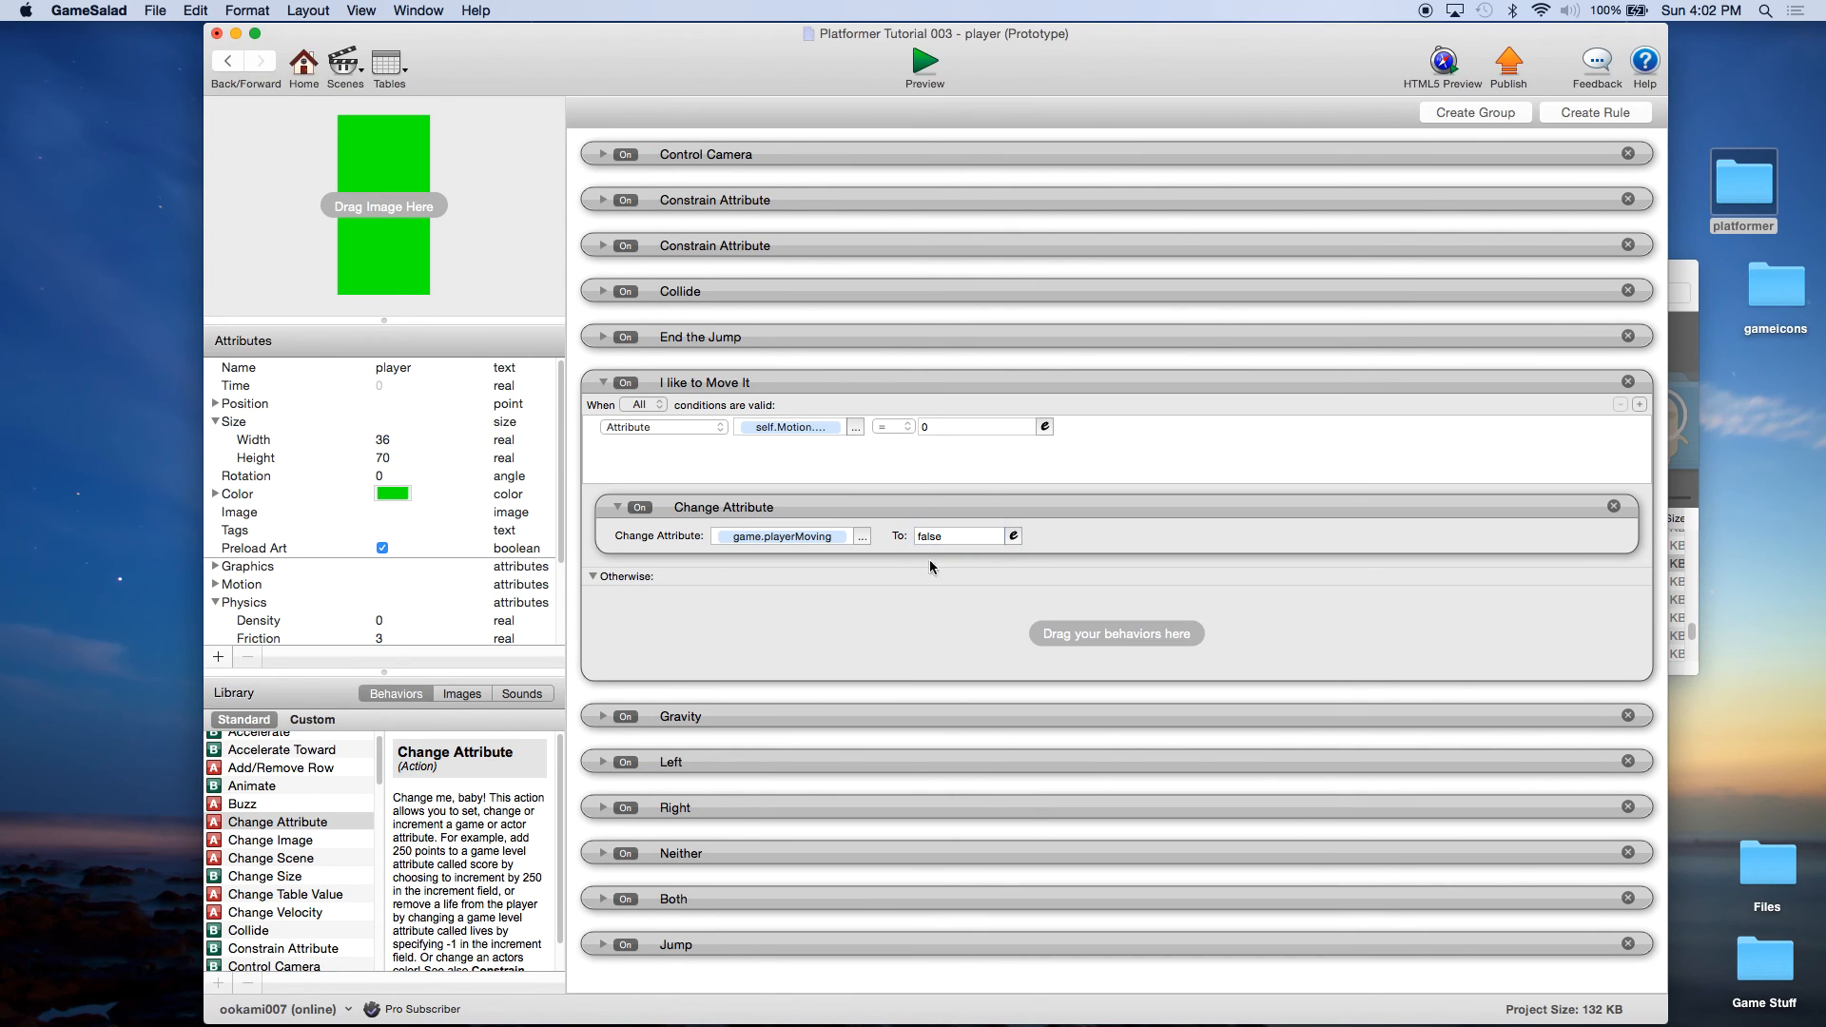
Copy the Change Attribute behavior into the rule's Otherwise section, set game.playerMoving to true there, and collapse the rule.
left_click(932, 509)
left_click_drag(936, 509, 939, 624, "alt")
double_click(961, 641)
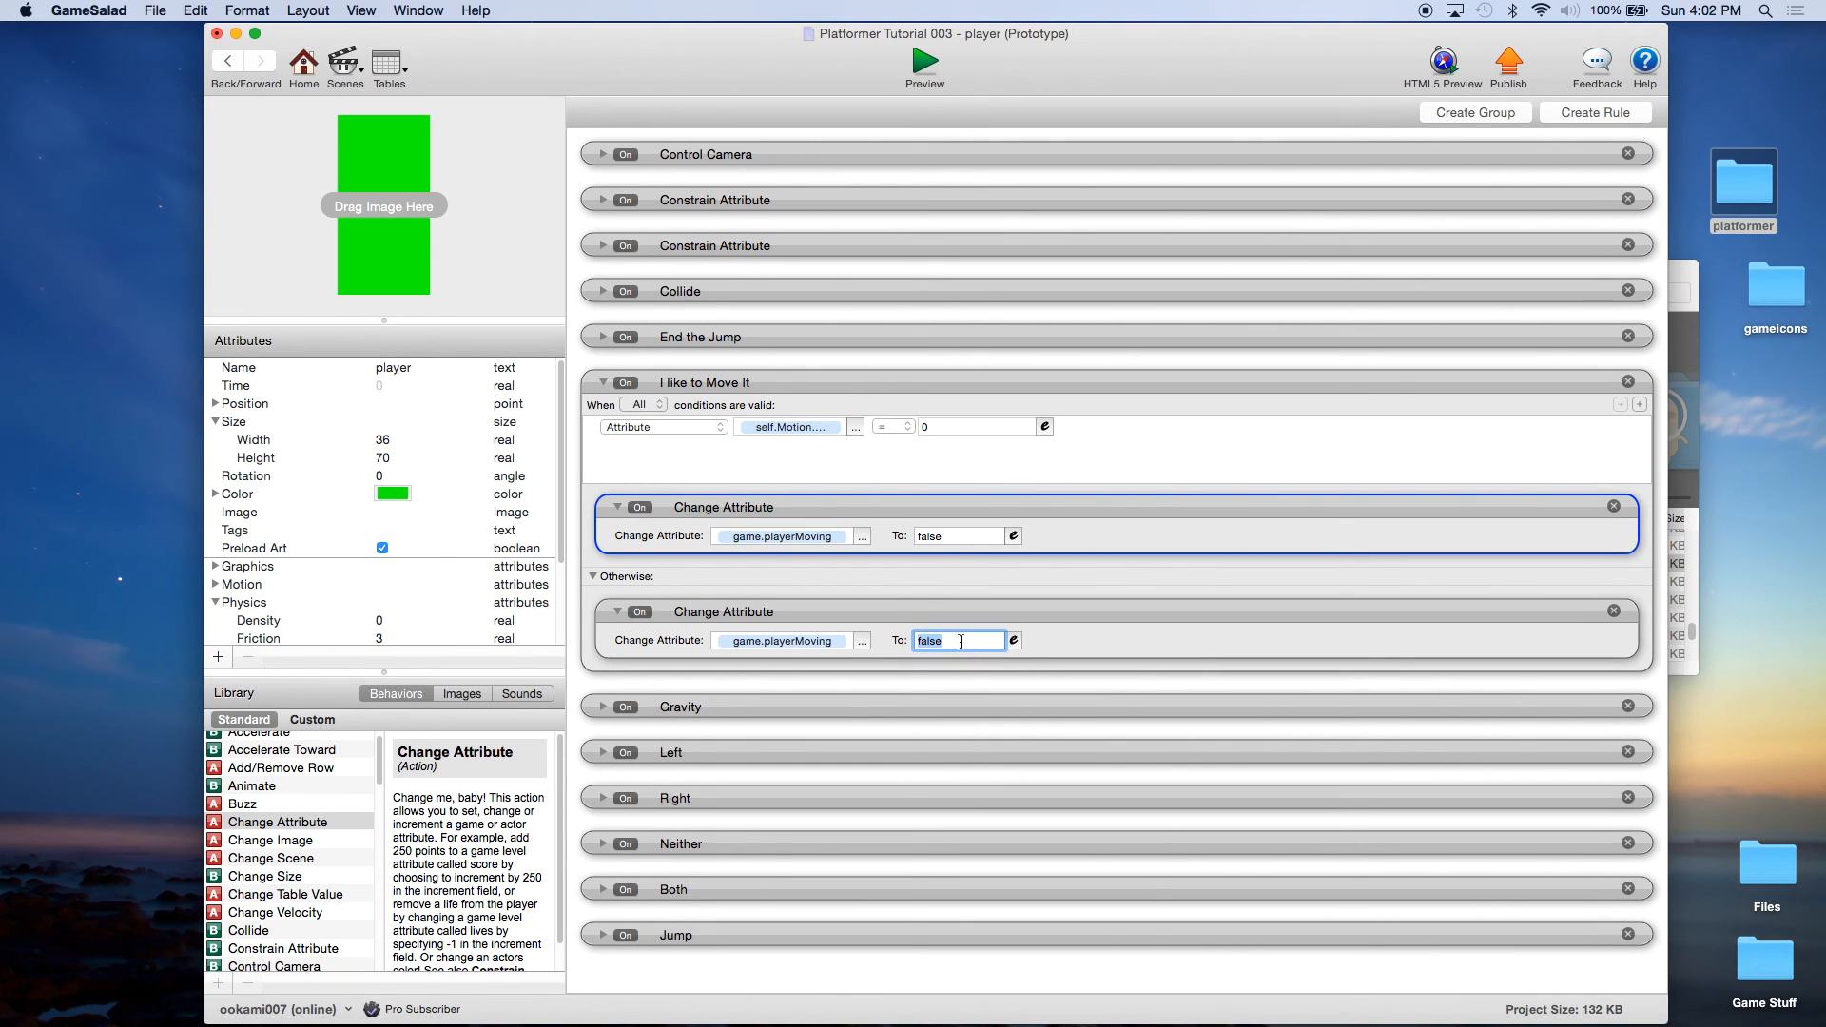
type("tru")
left_click(980, 614)
left_click(1010, 504)
left_click(603, 383)
In the playerImage actor, move Animate into a new rule and nest that rule in the Otherwise section of Jump or Animate.
left_click(303, 68)
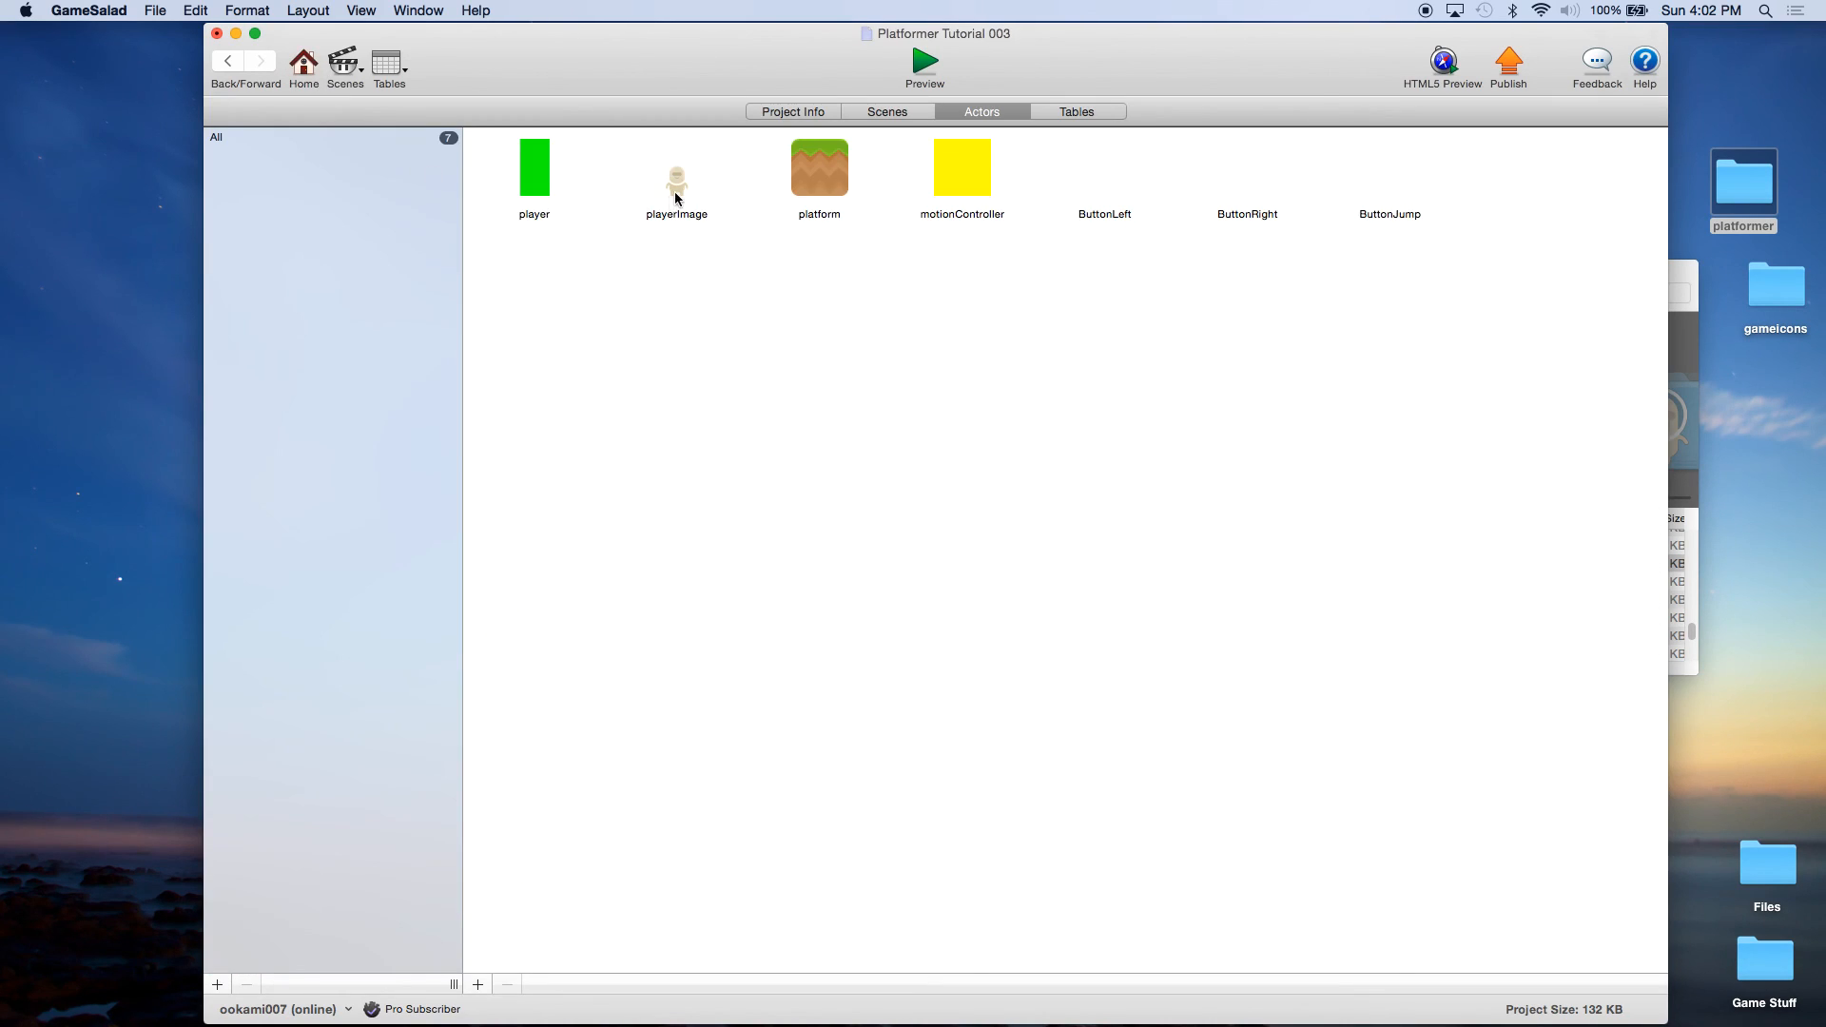
left_click(677, 195)
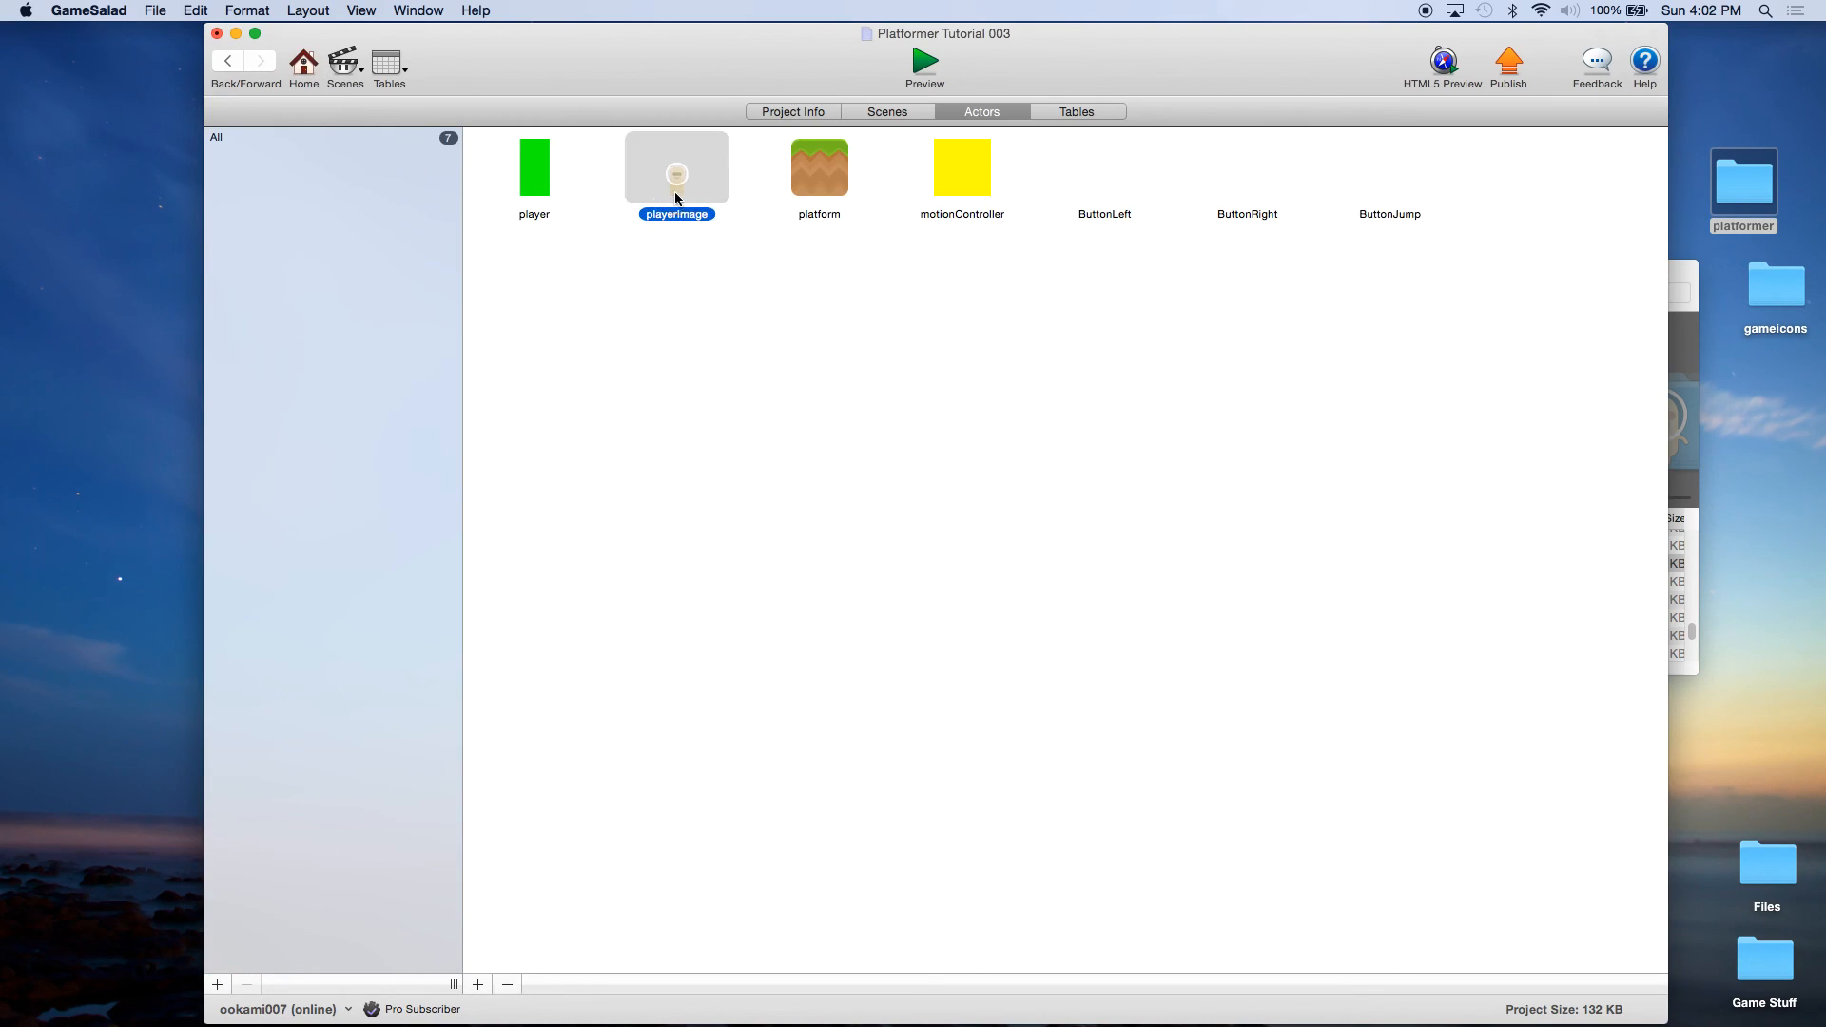
double_click(676, 194)
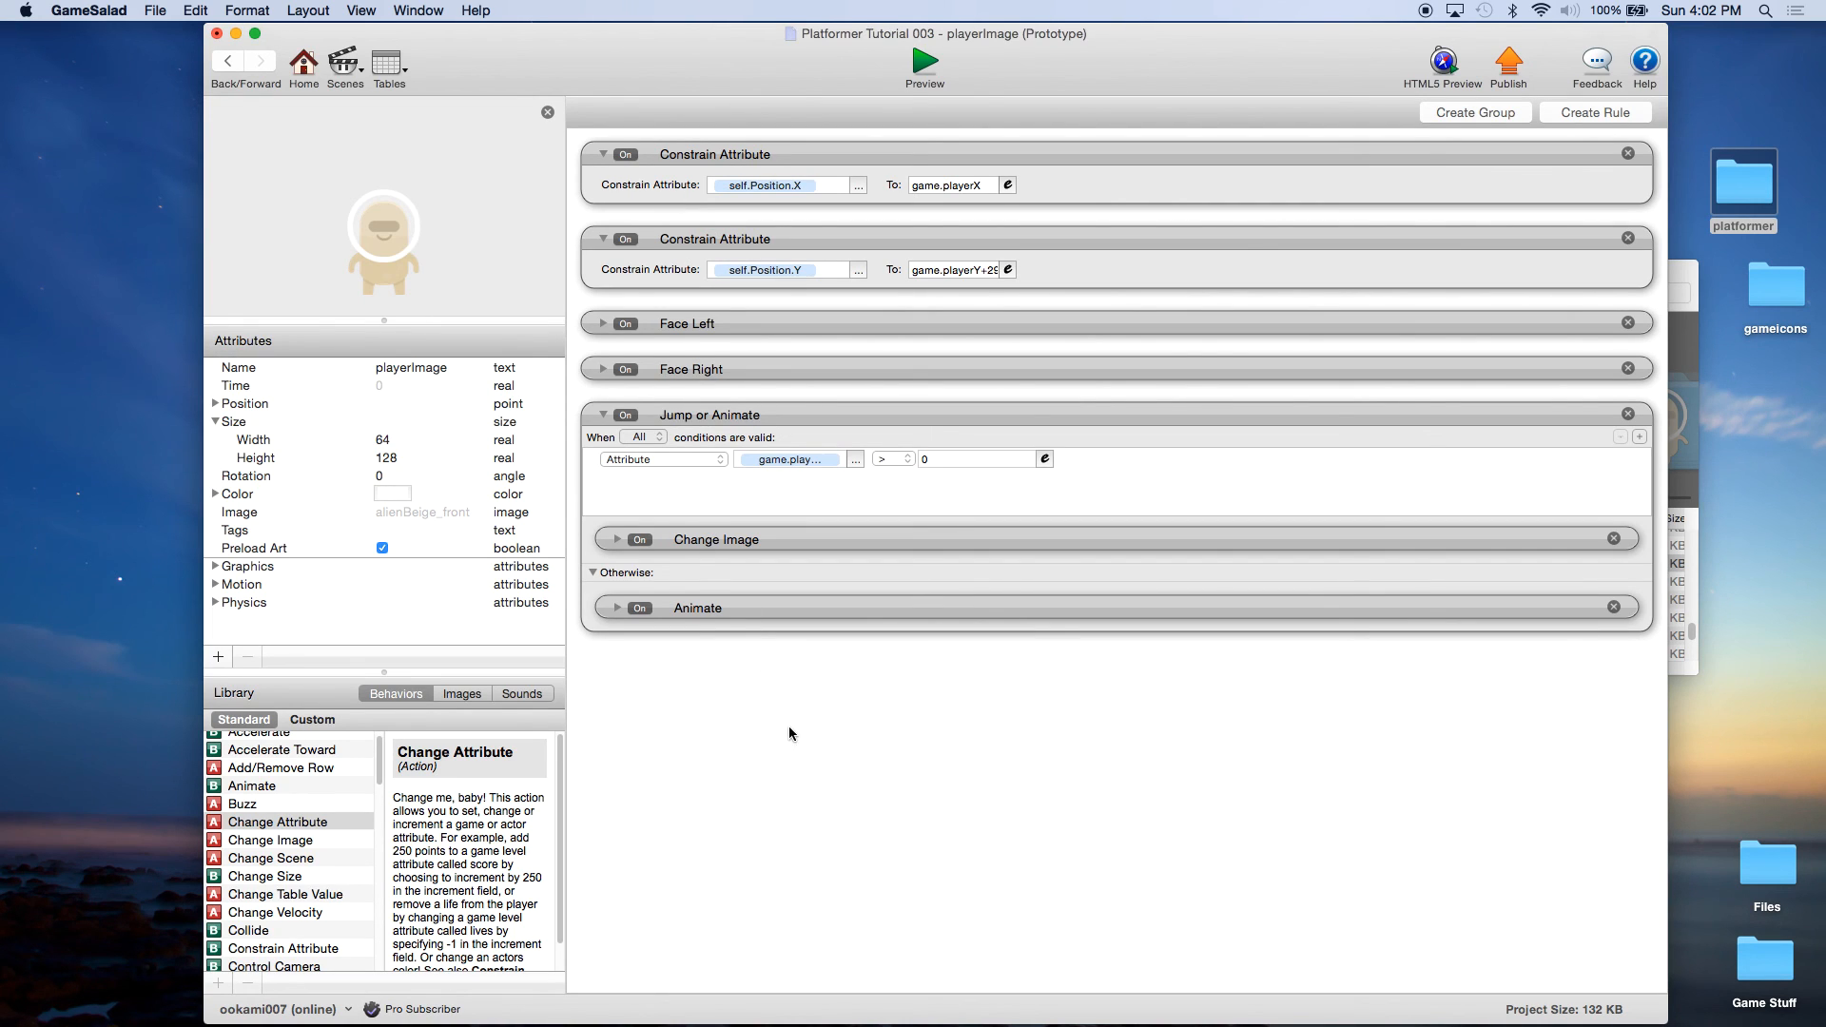
left_click(1605, 114)
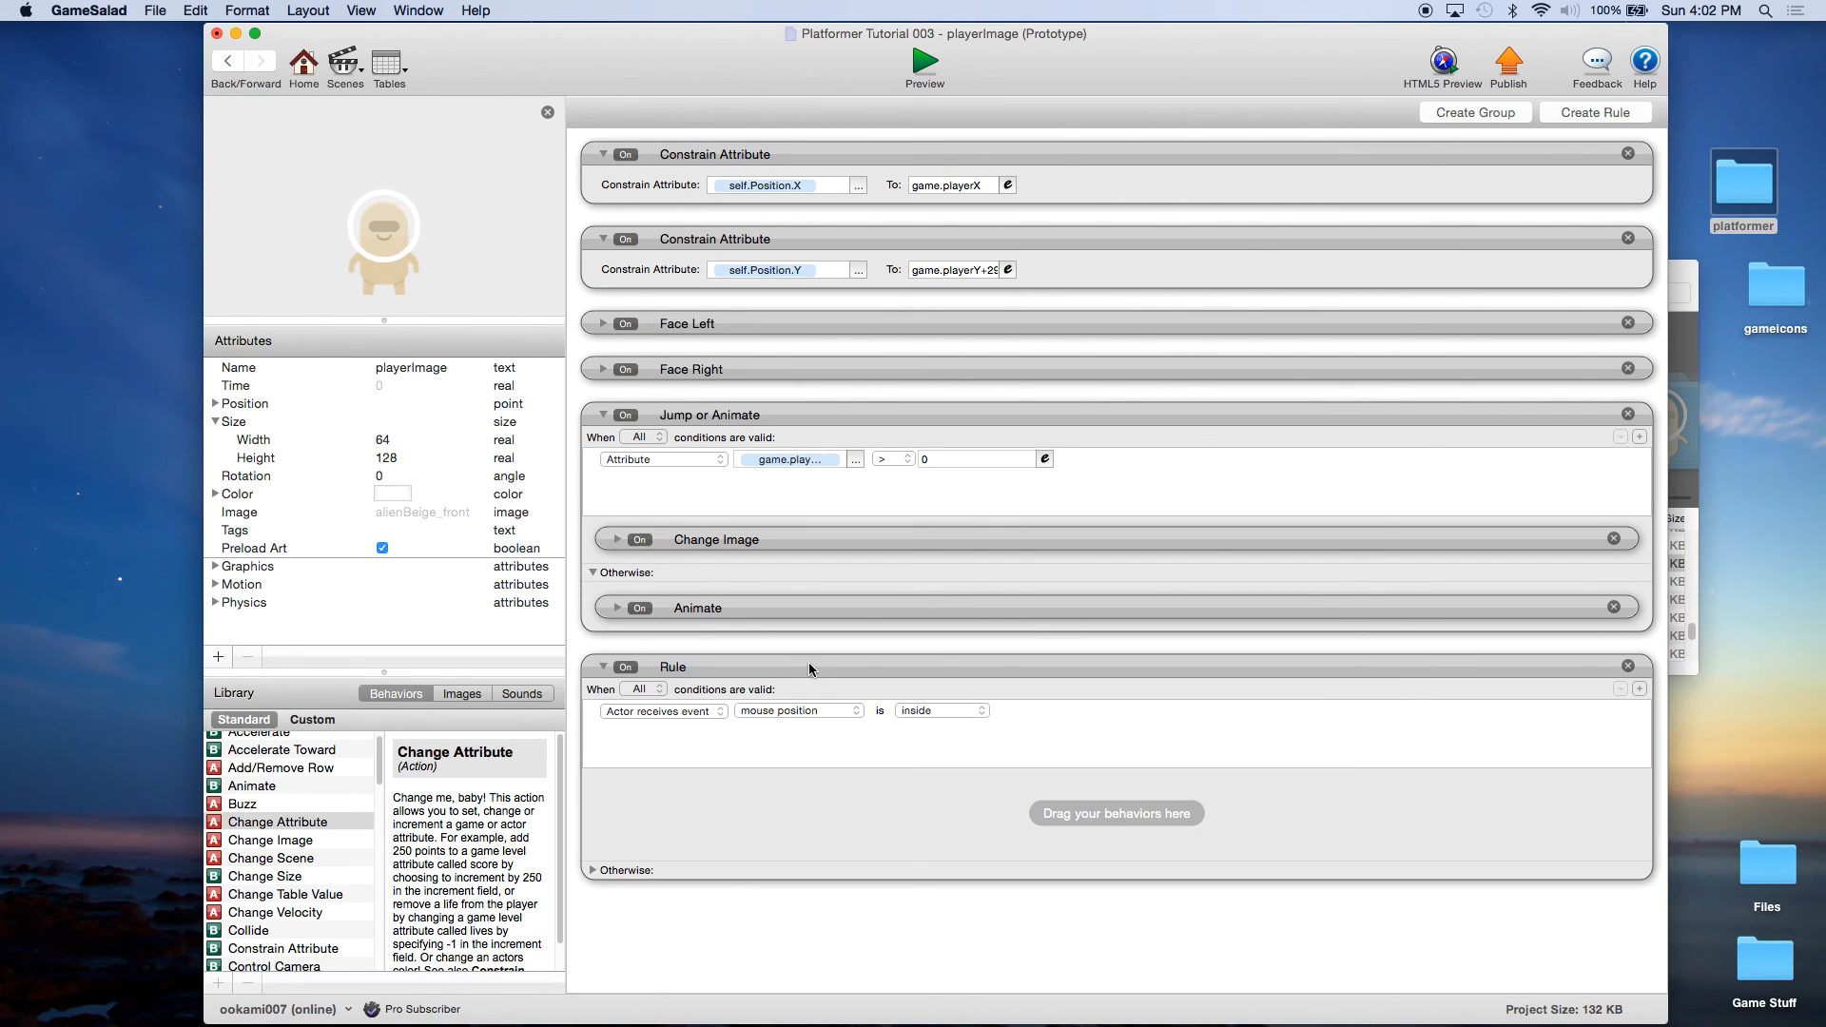
left_click_drag(799, 607, 793, 816)
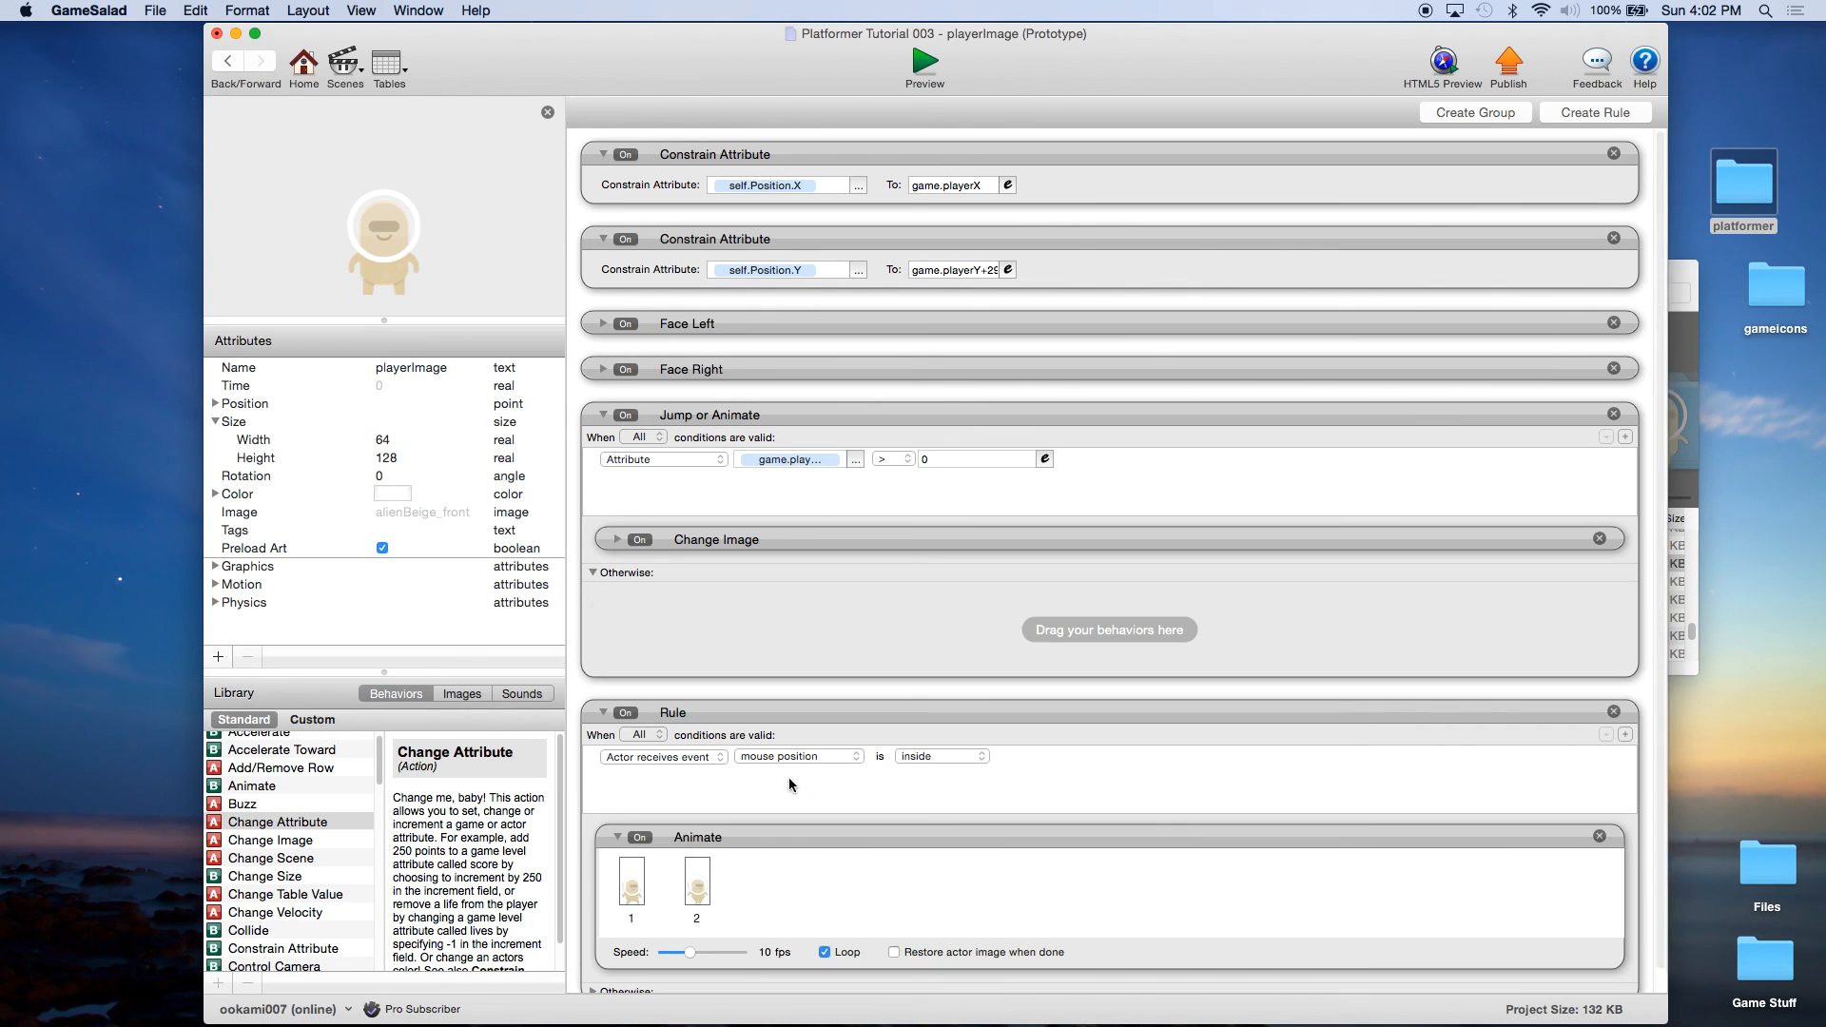
left_click_drag(757, 711, 768, 618)
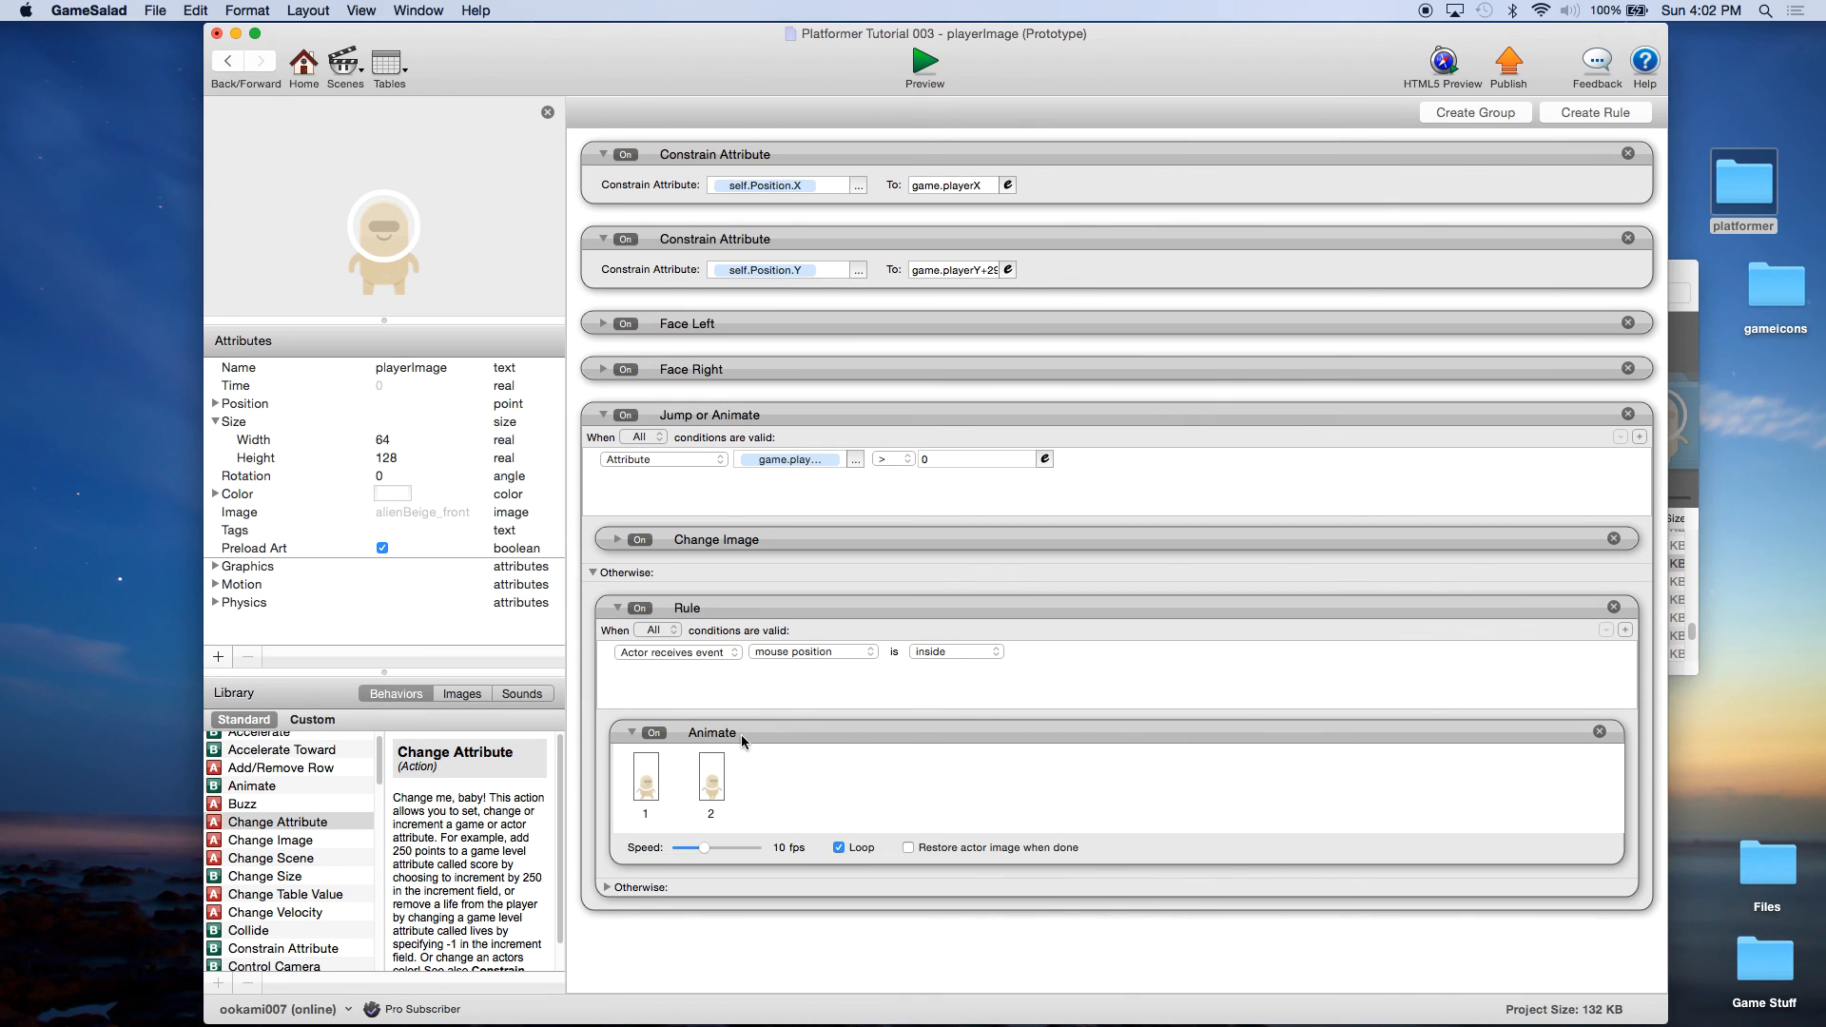
Set the nested rule's condition to game.playerMoving is true and expand its Otherwise section.
left_click(699, 652)
left_click(692, 669)
left_click(865, 652)
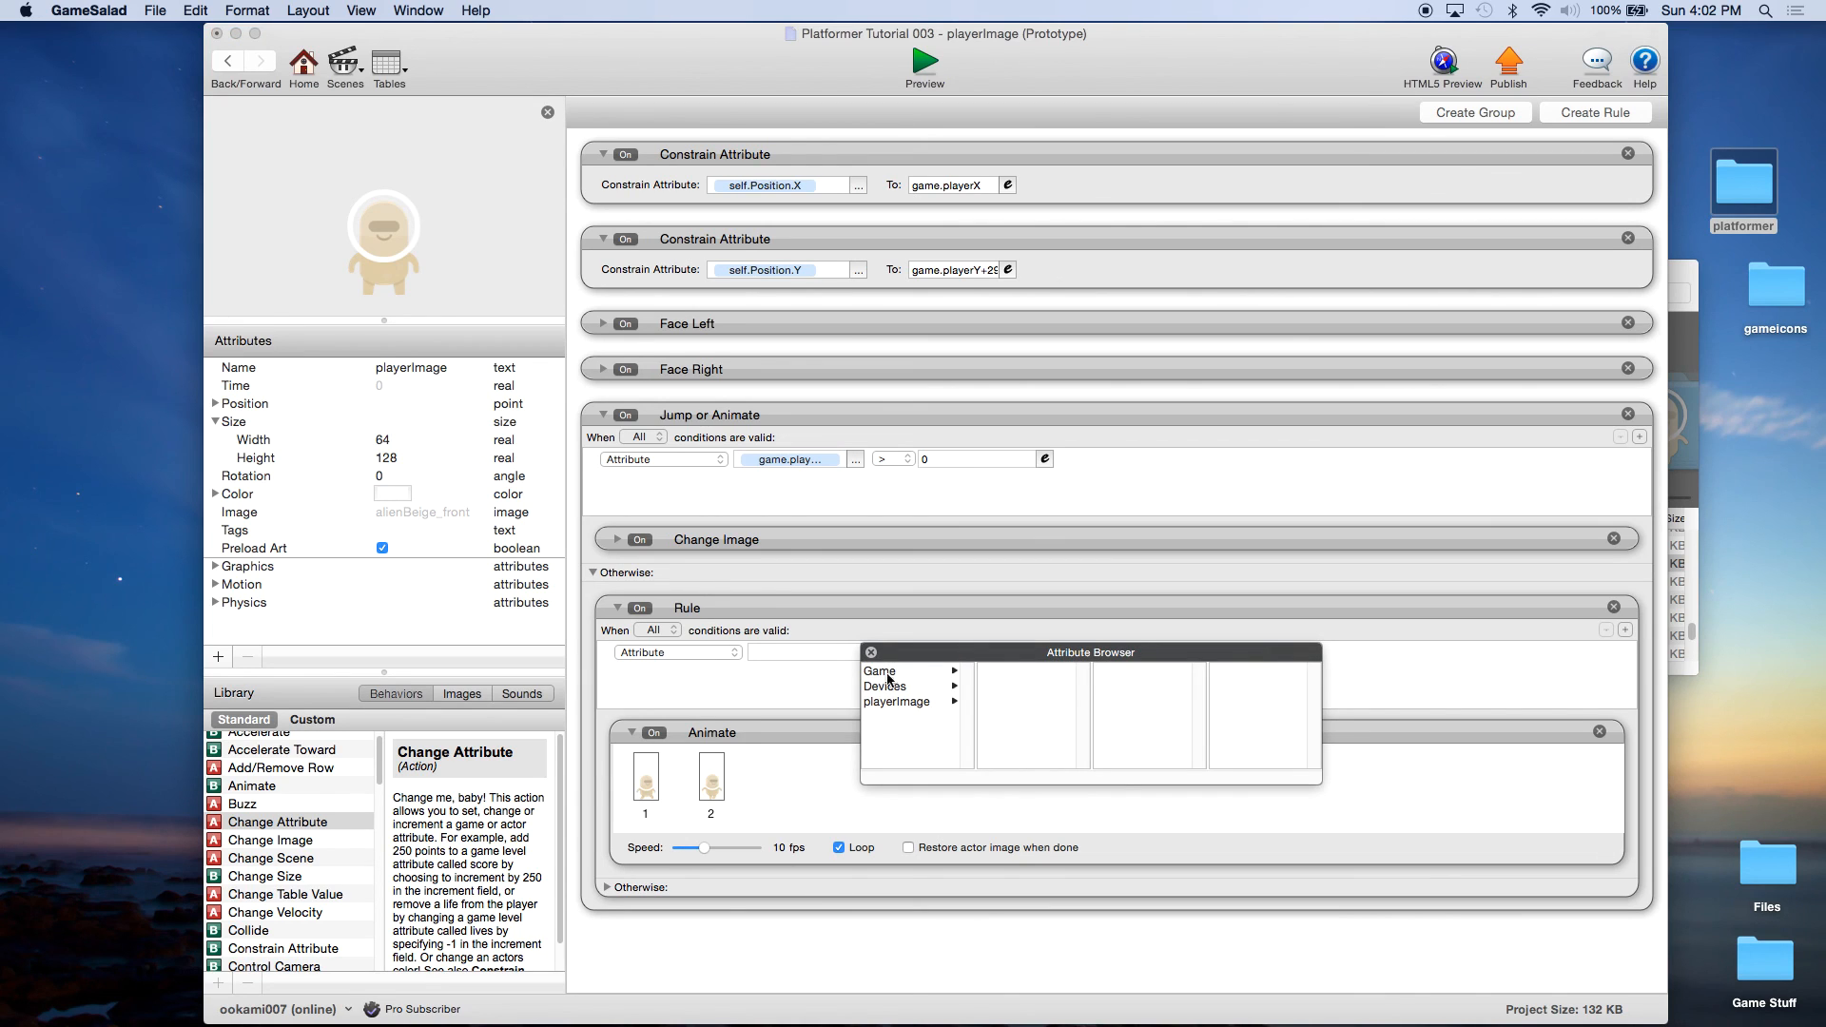
left_click(889, 673)
scroll(1031, 715, "down", 5)
left_click(1036, 761)
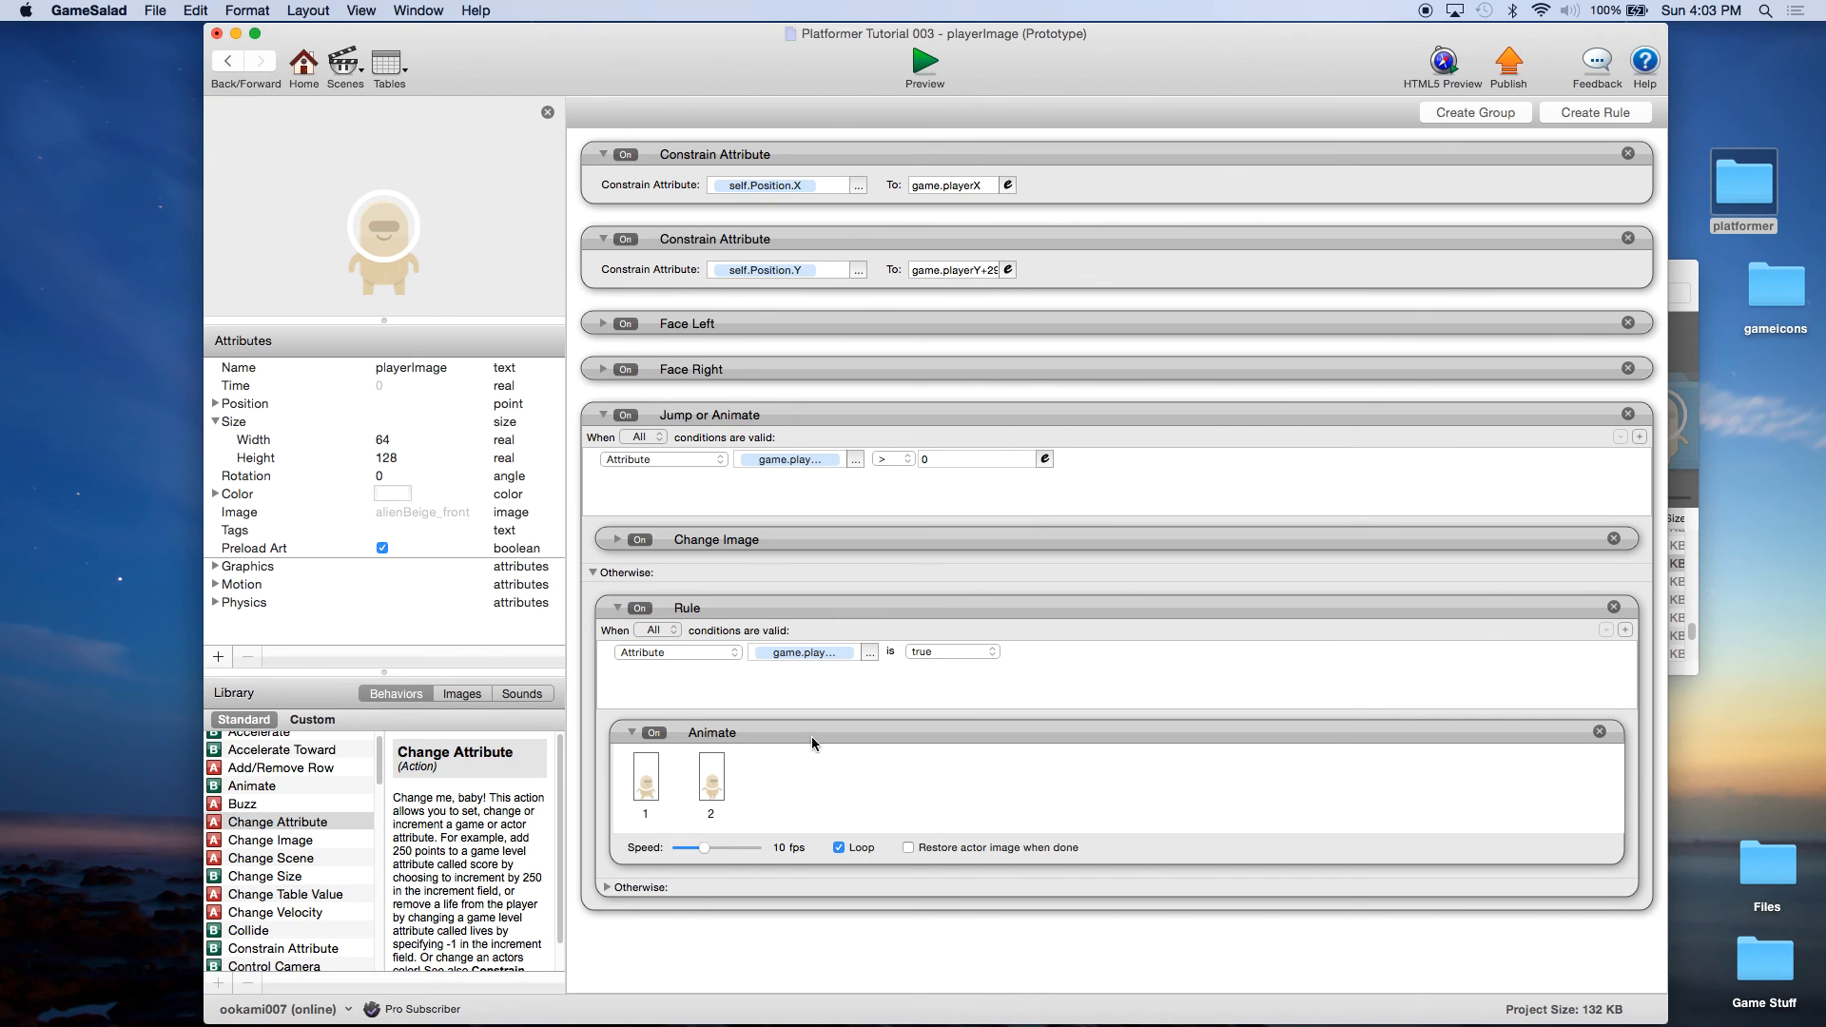
left_click(606, 888)
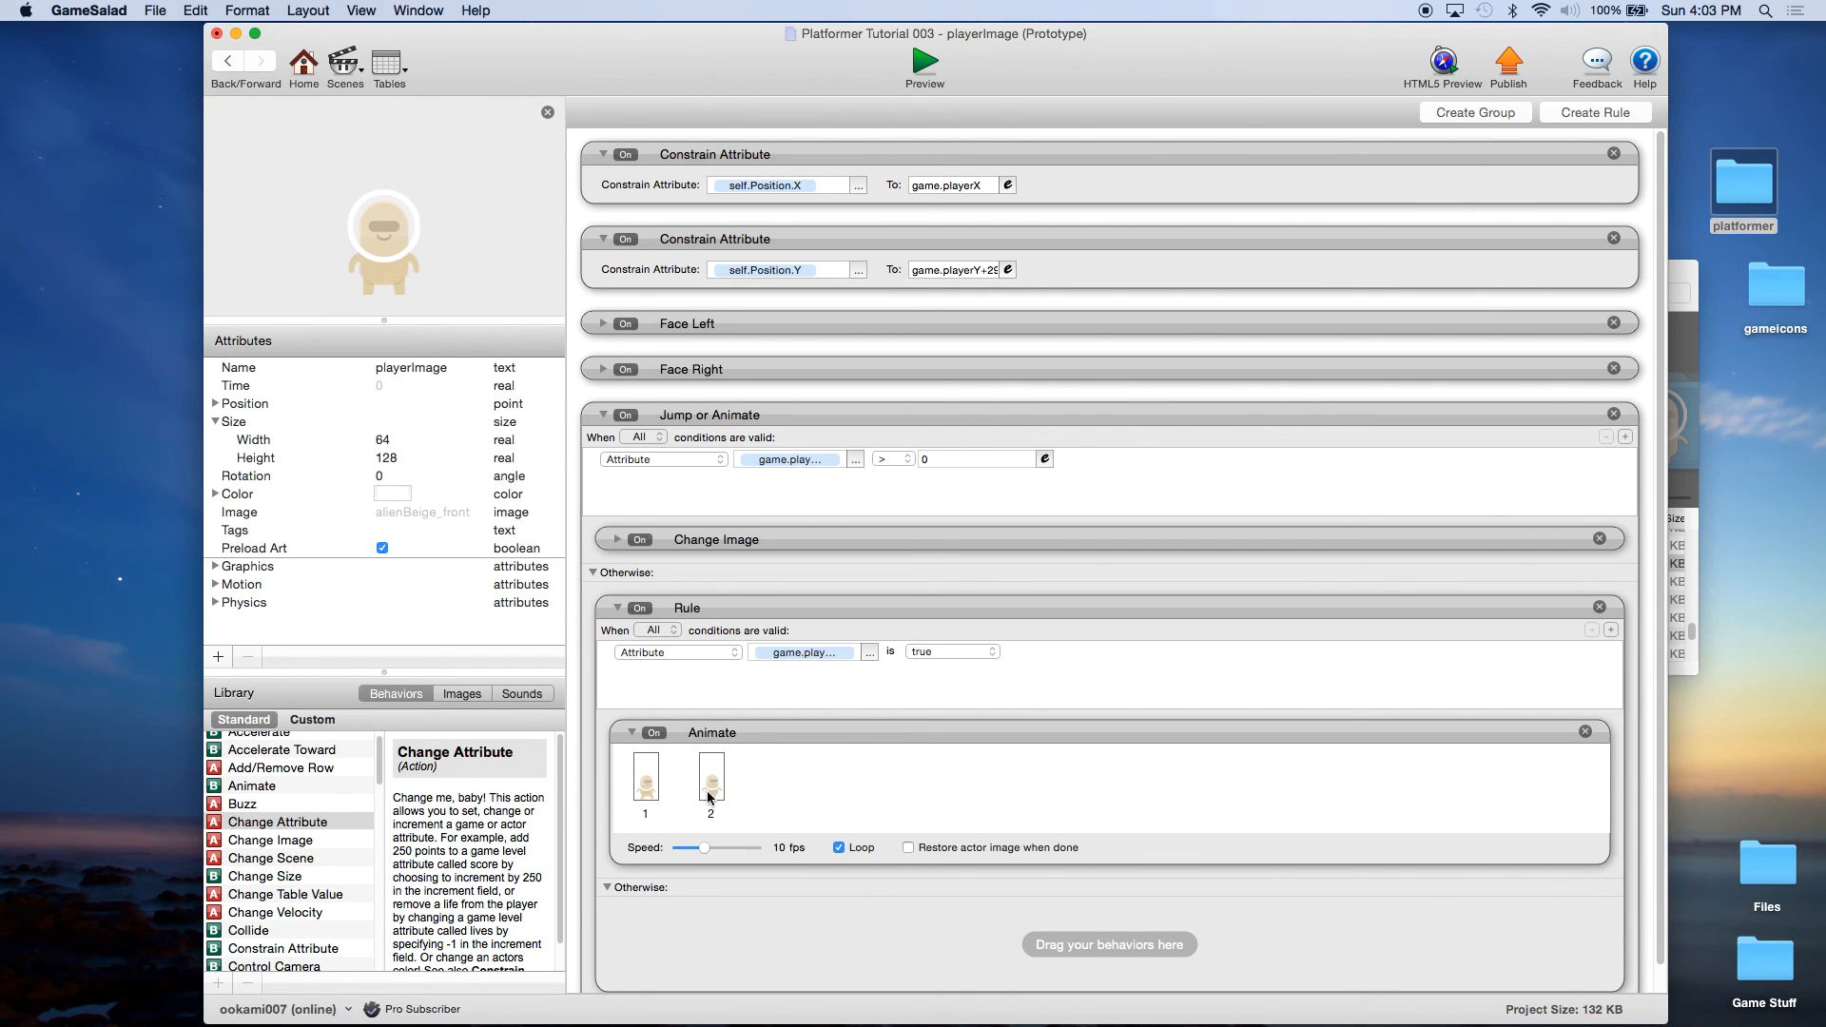
Save the project and preview the game with the playerMoving condition.
left_click(155, 11)
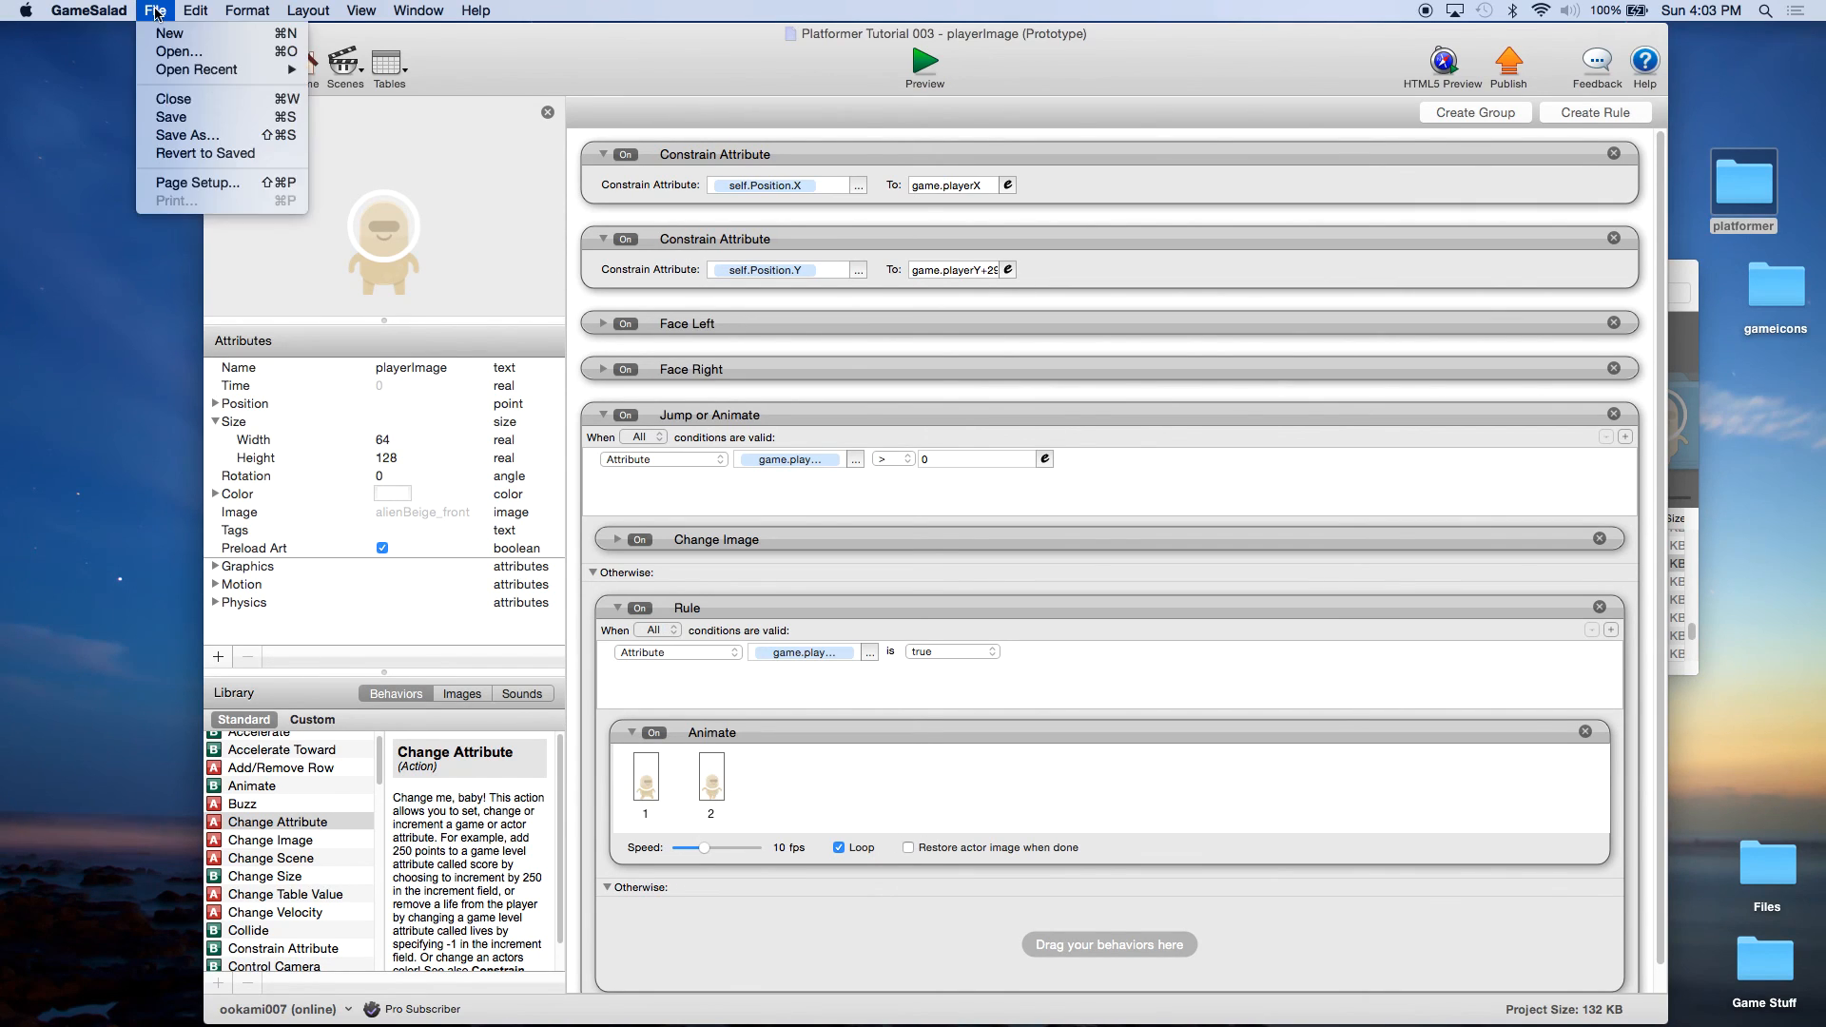
left_click(166, 118)
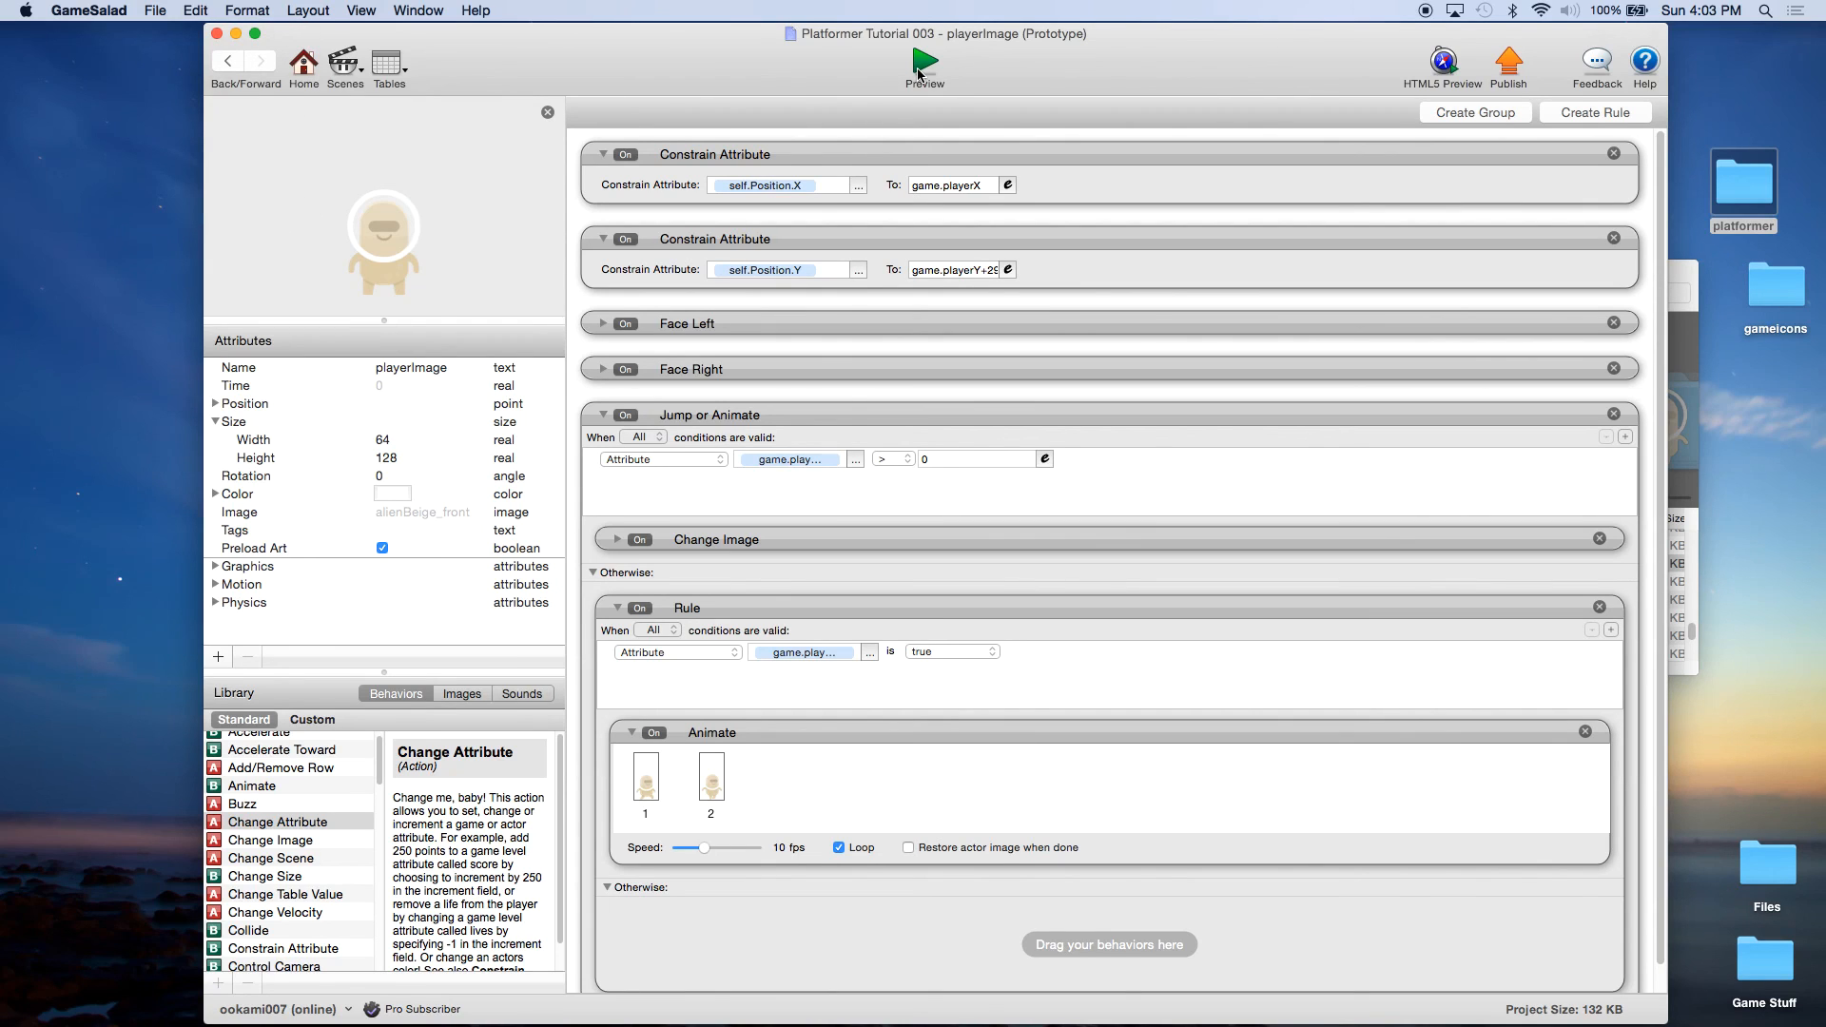
left_click(921, 67)
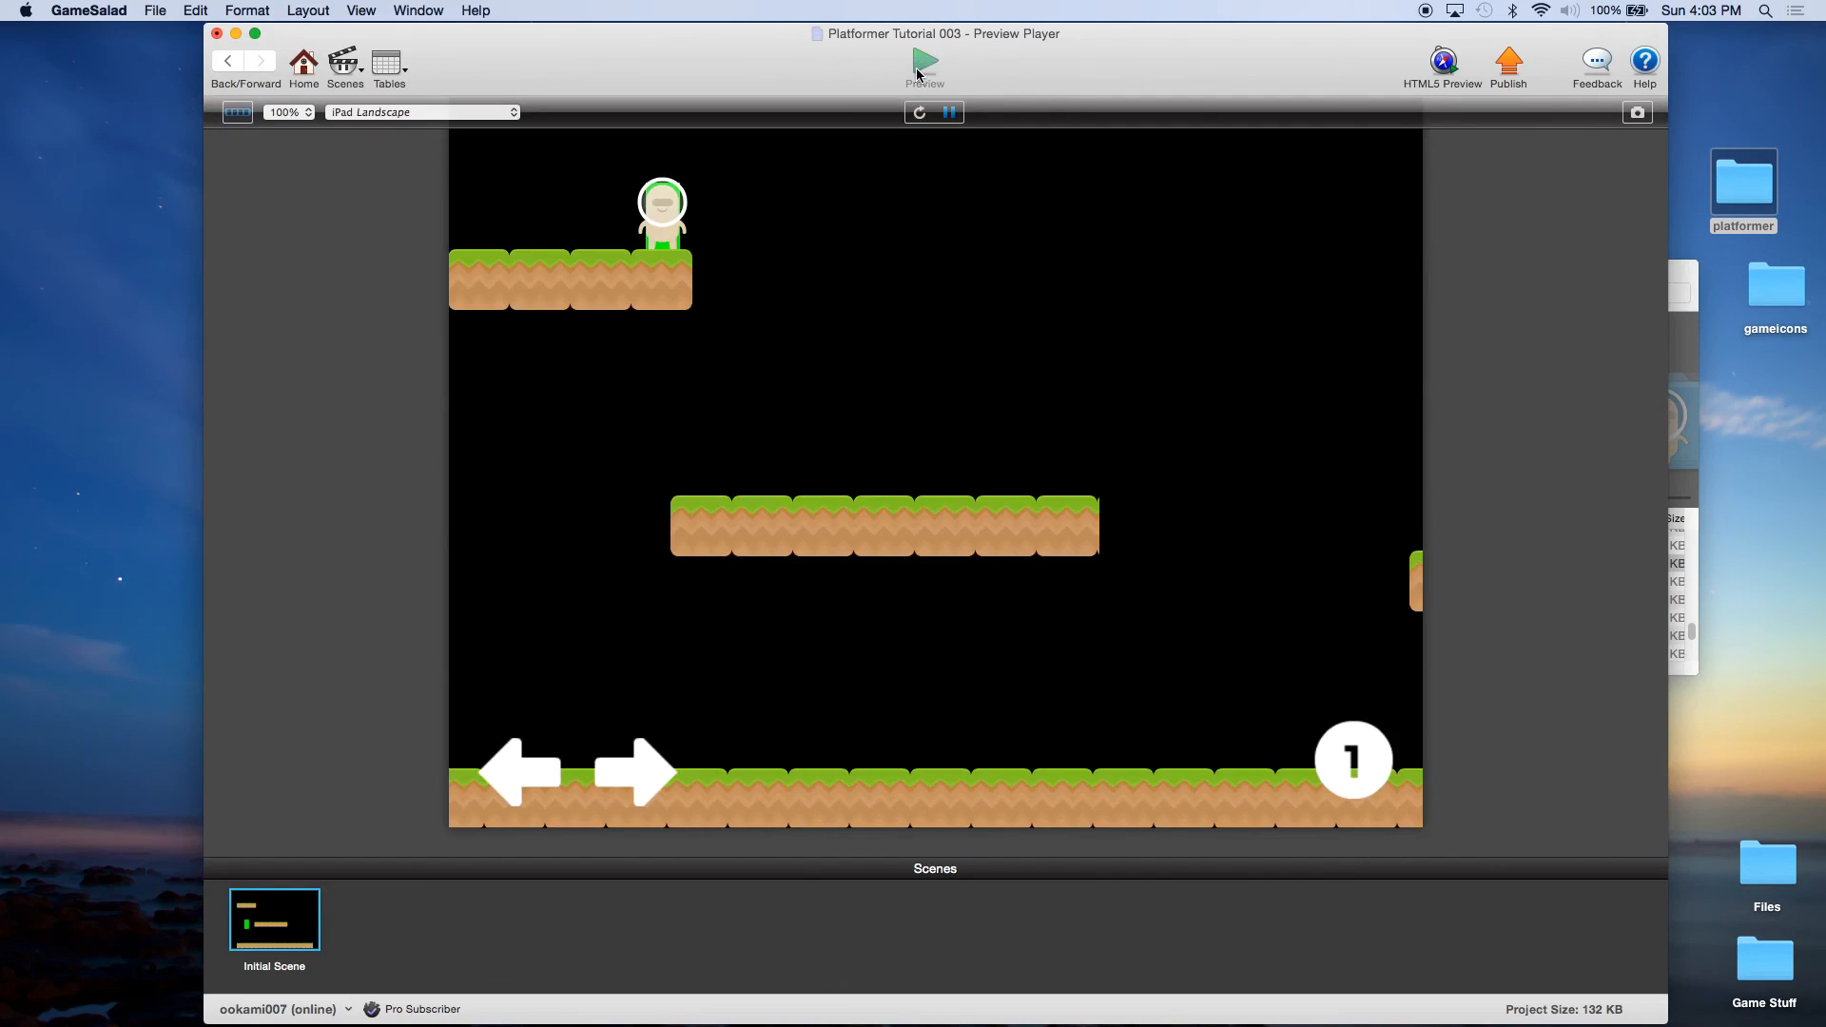
Test the player's walk animation when moving, turning and stopping on the upper and middle platforms in the preview.
key("Left")
key("Right")
key("Right")
key("Left")
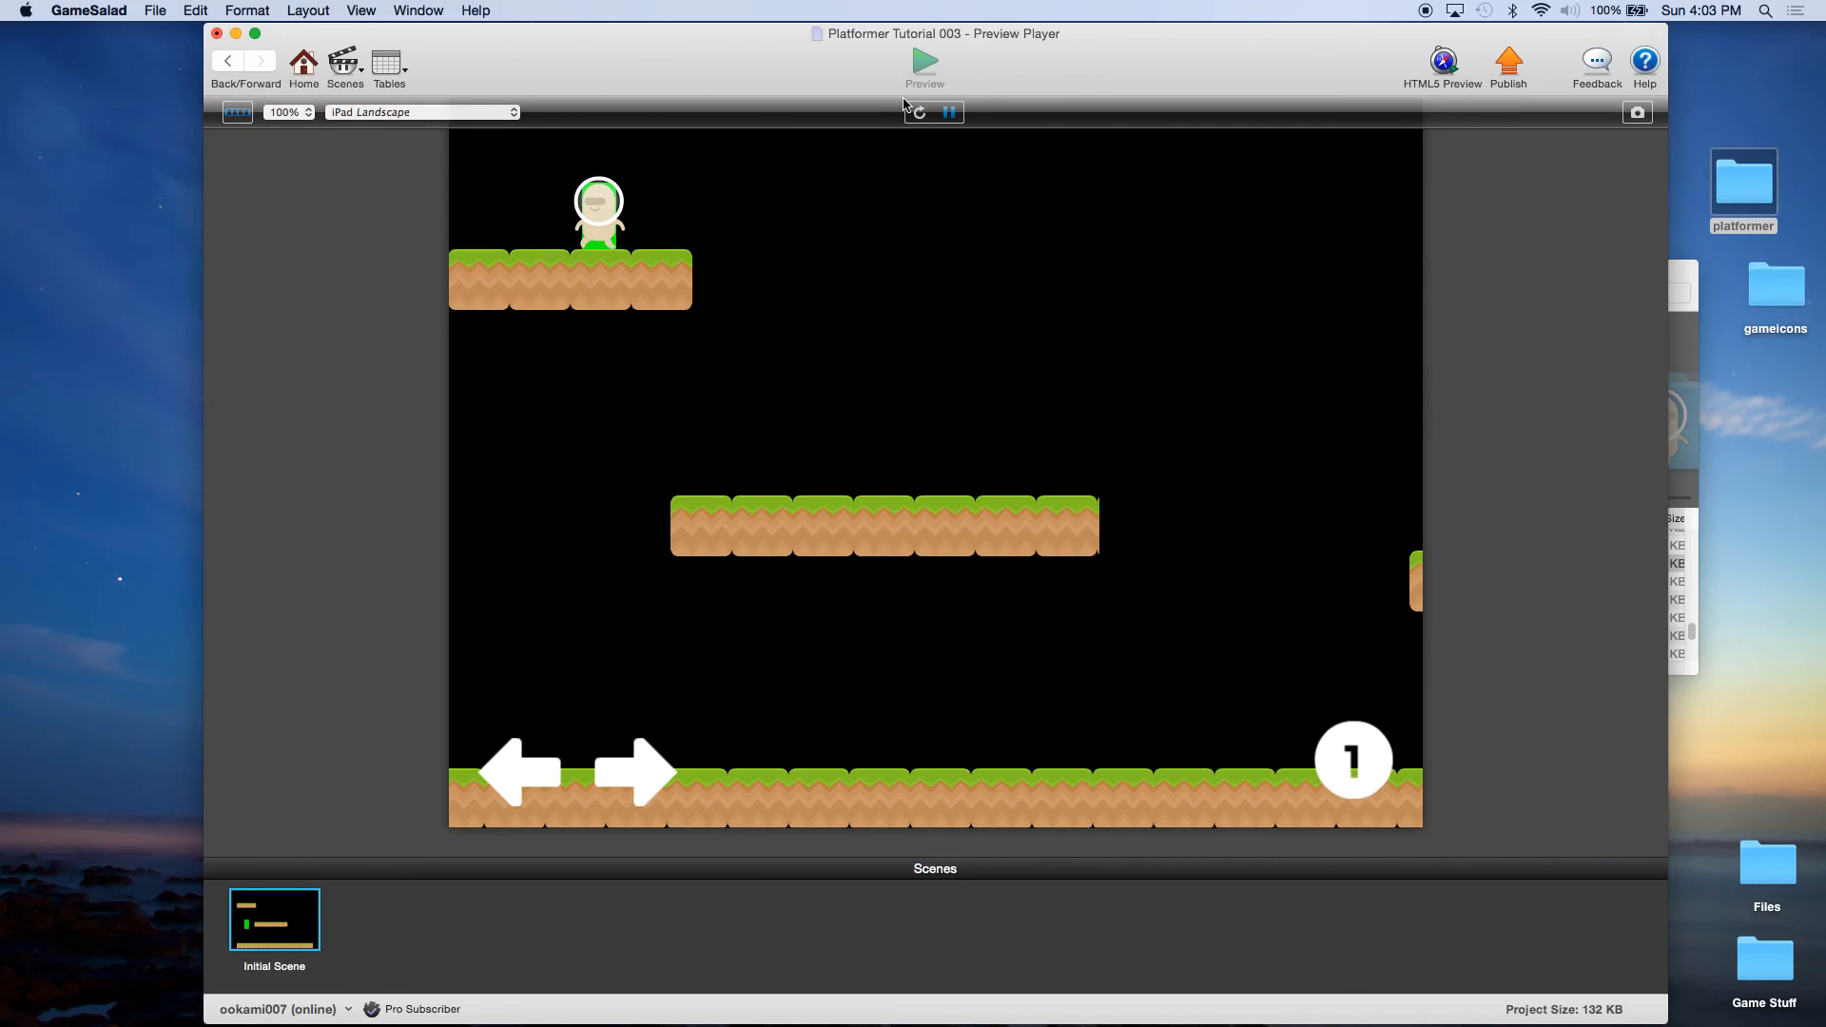
key("Right")
key("Right")
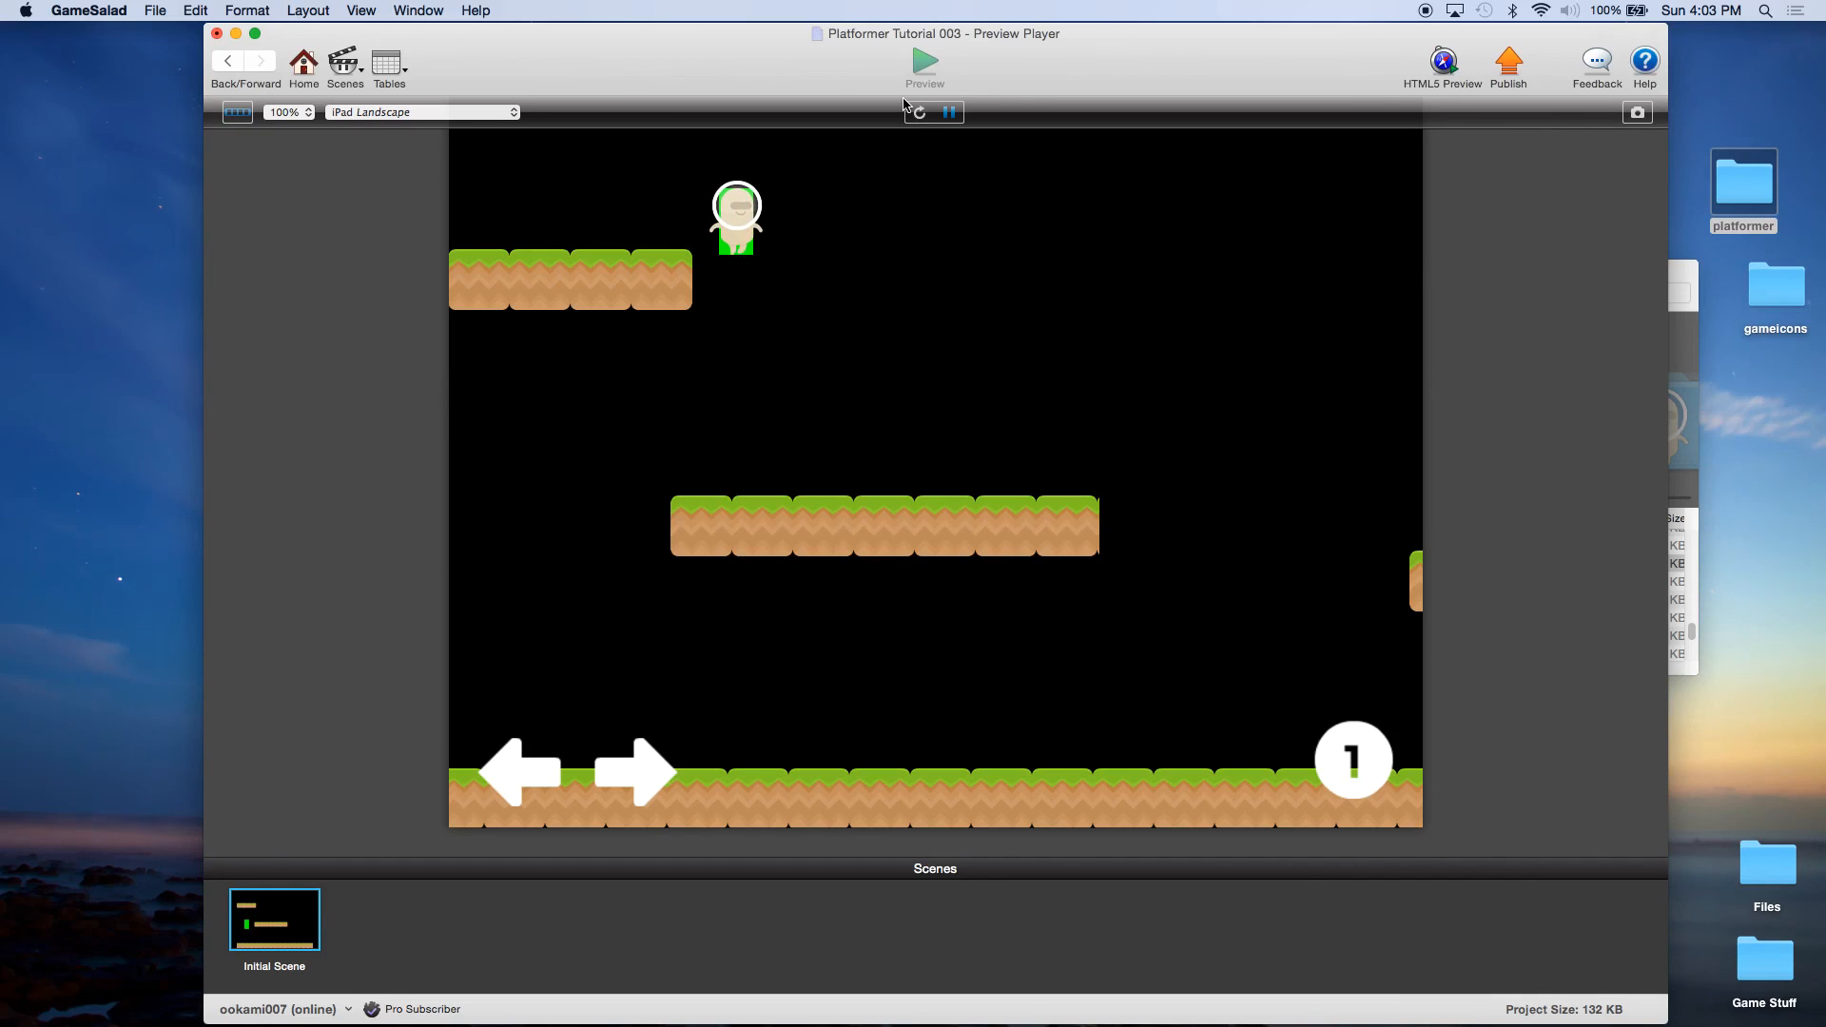
key("Right")
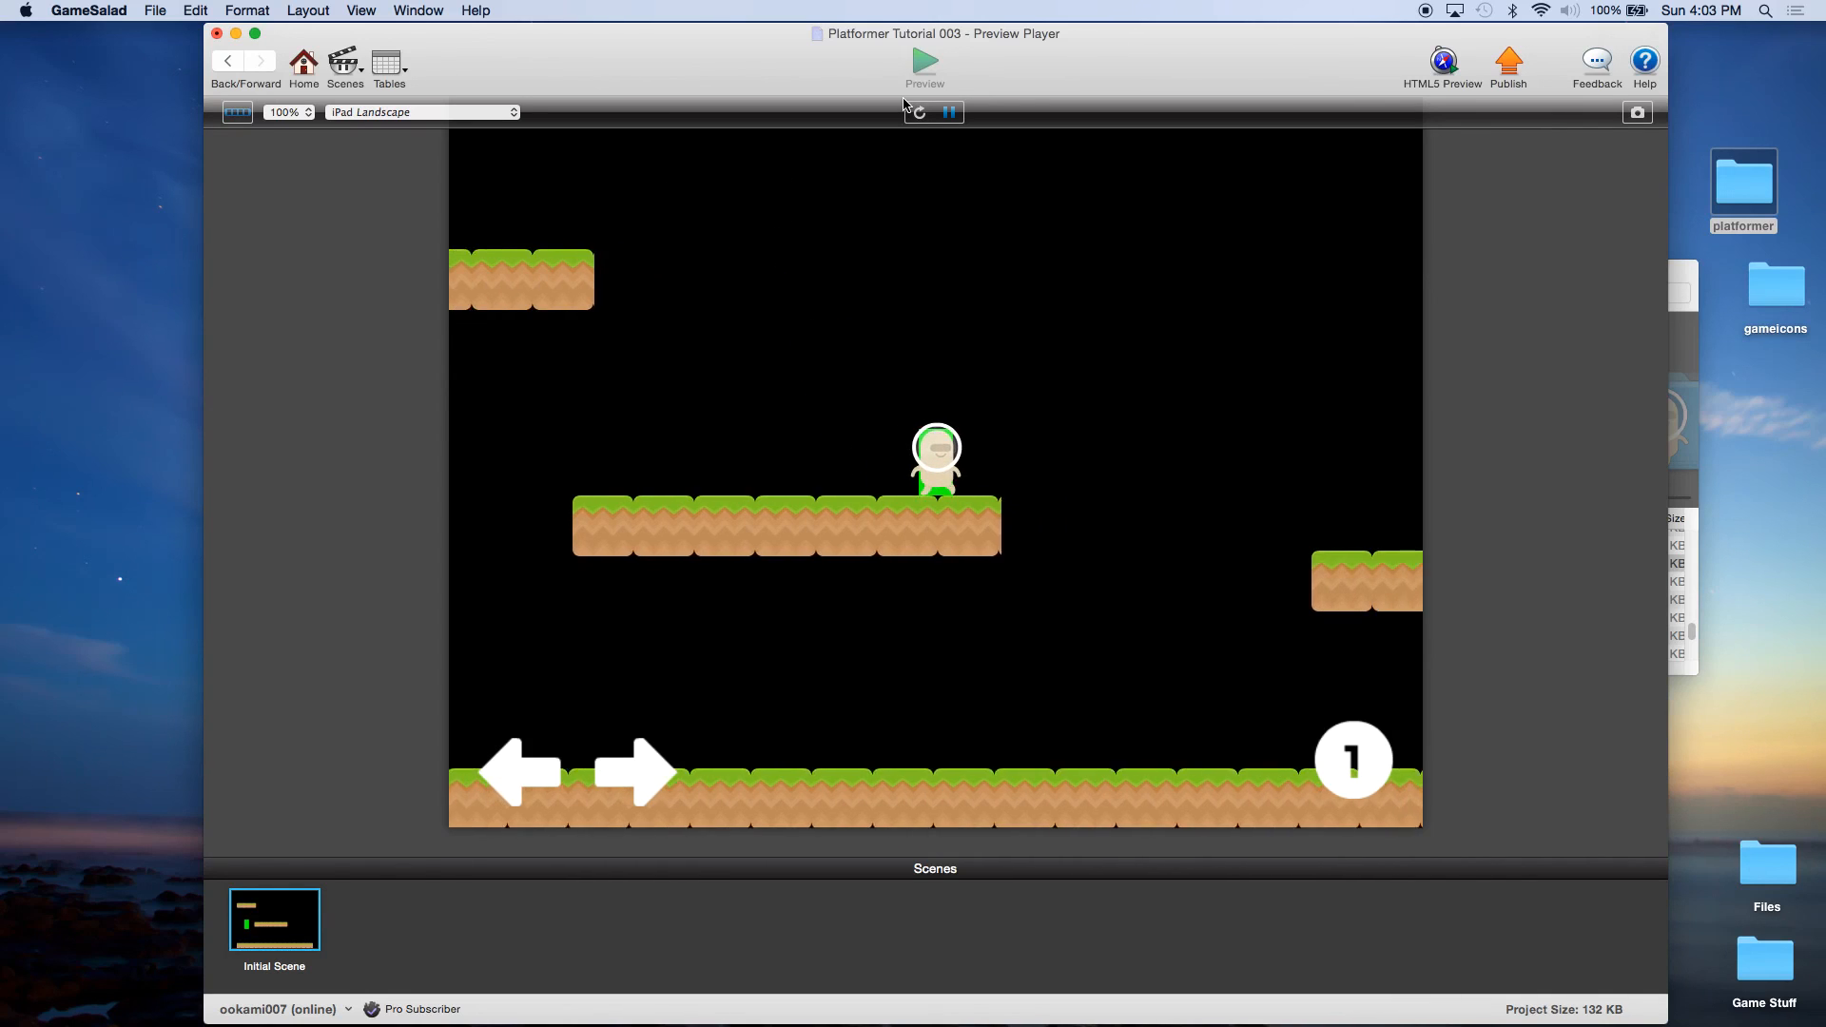
key("Left")
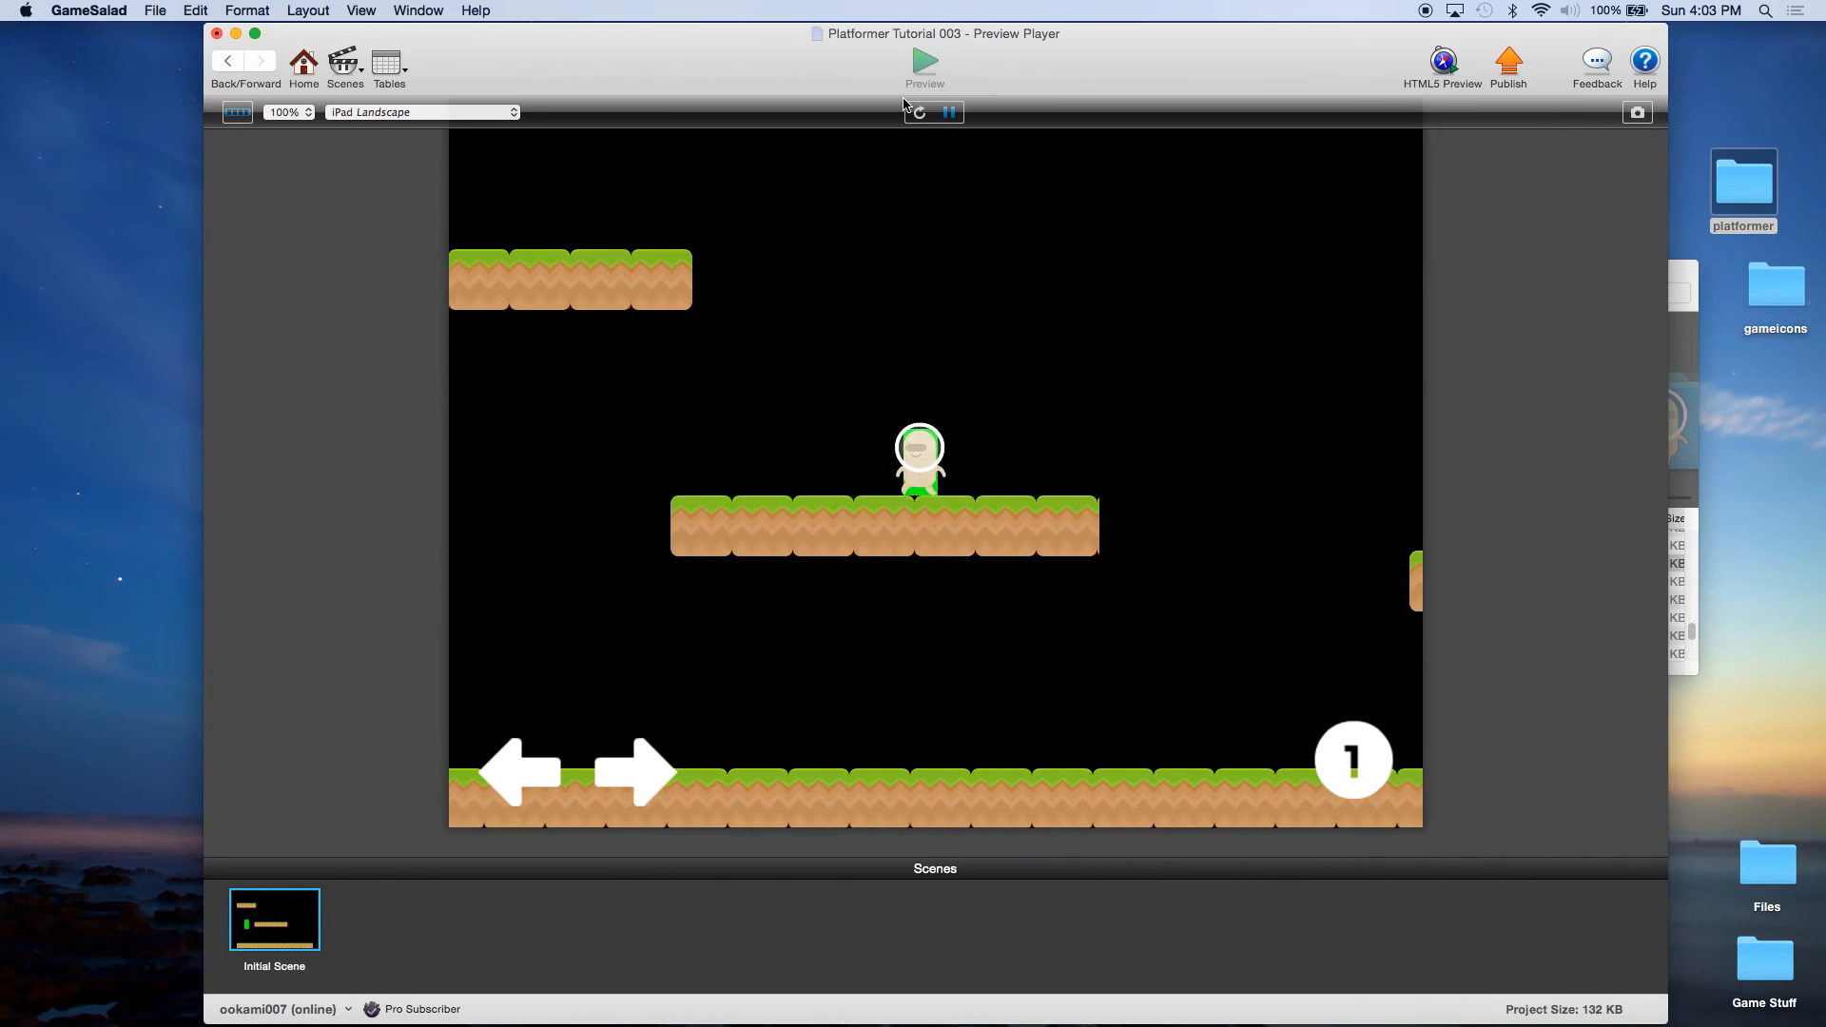
key("Right")
key("Right")
key("Left")
key("Right")
key("Left")
key("Right")
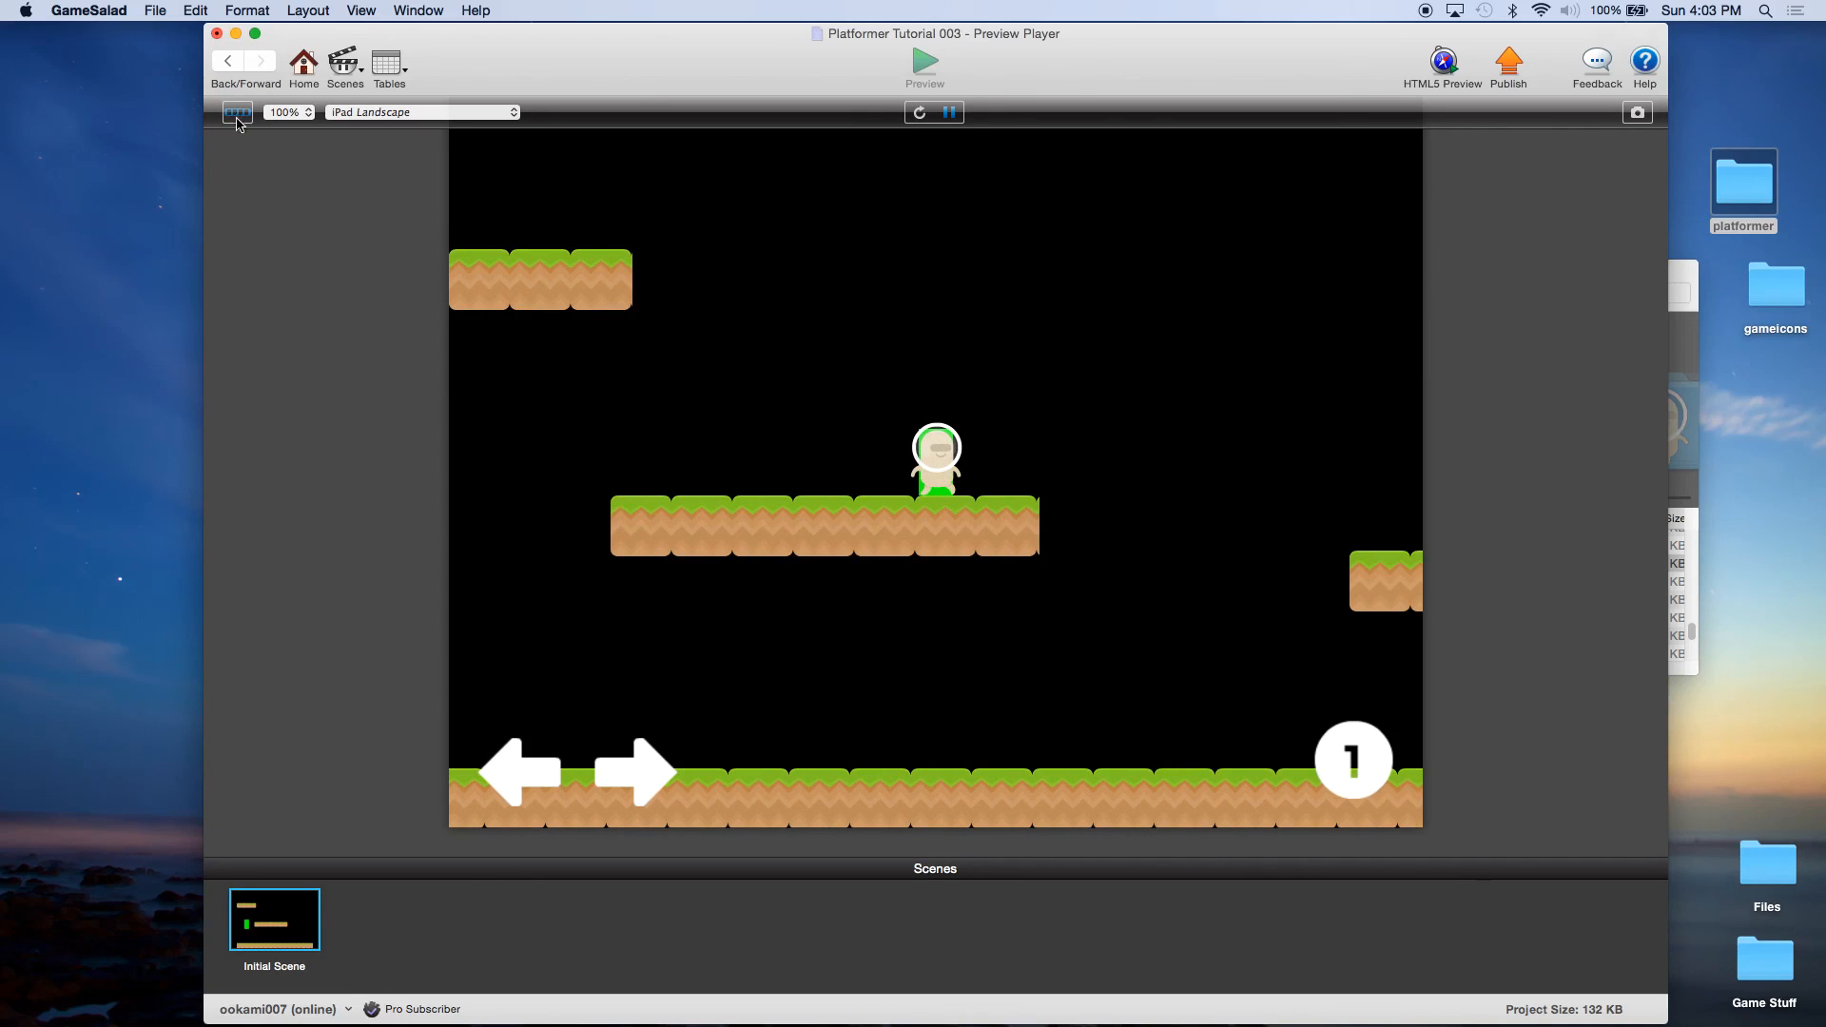
Leave the preview and open the player actor's behaviors.
left_click(302, 65)
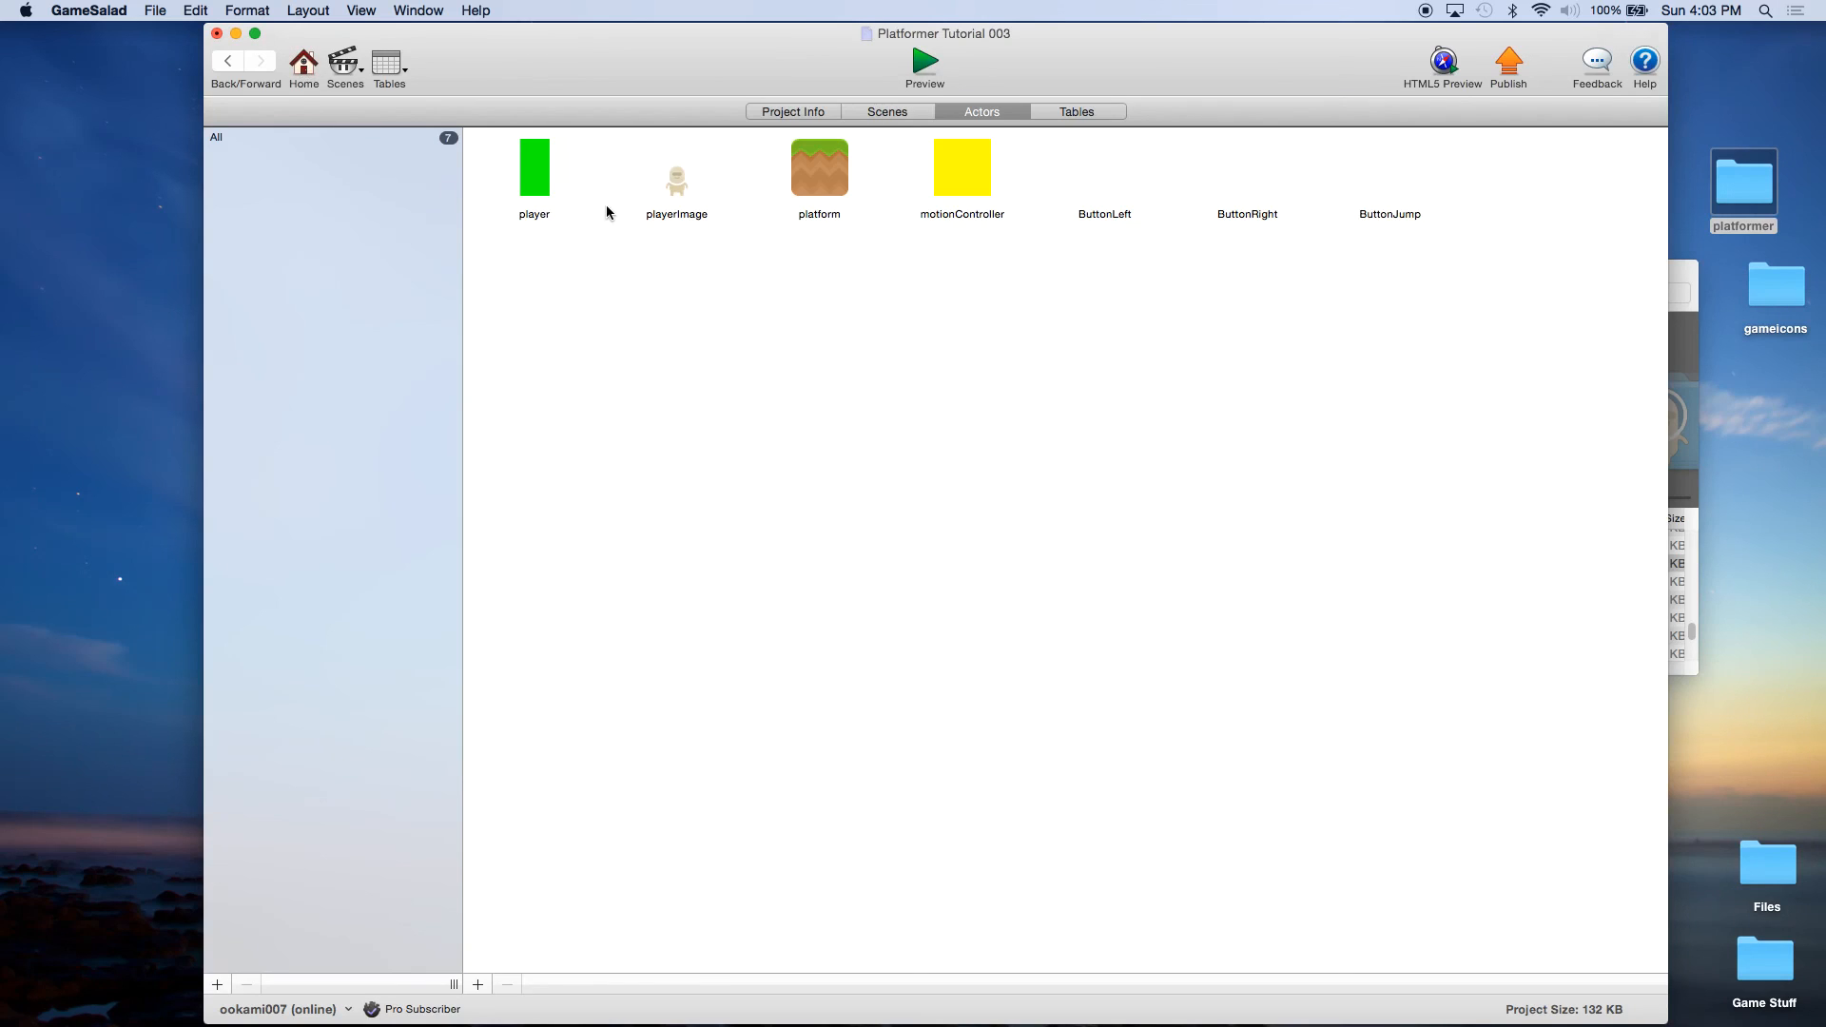
double_click(537, 171)
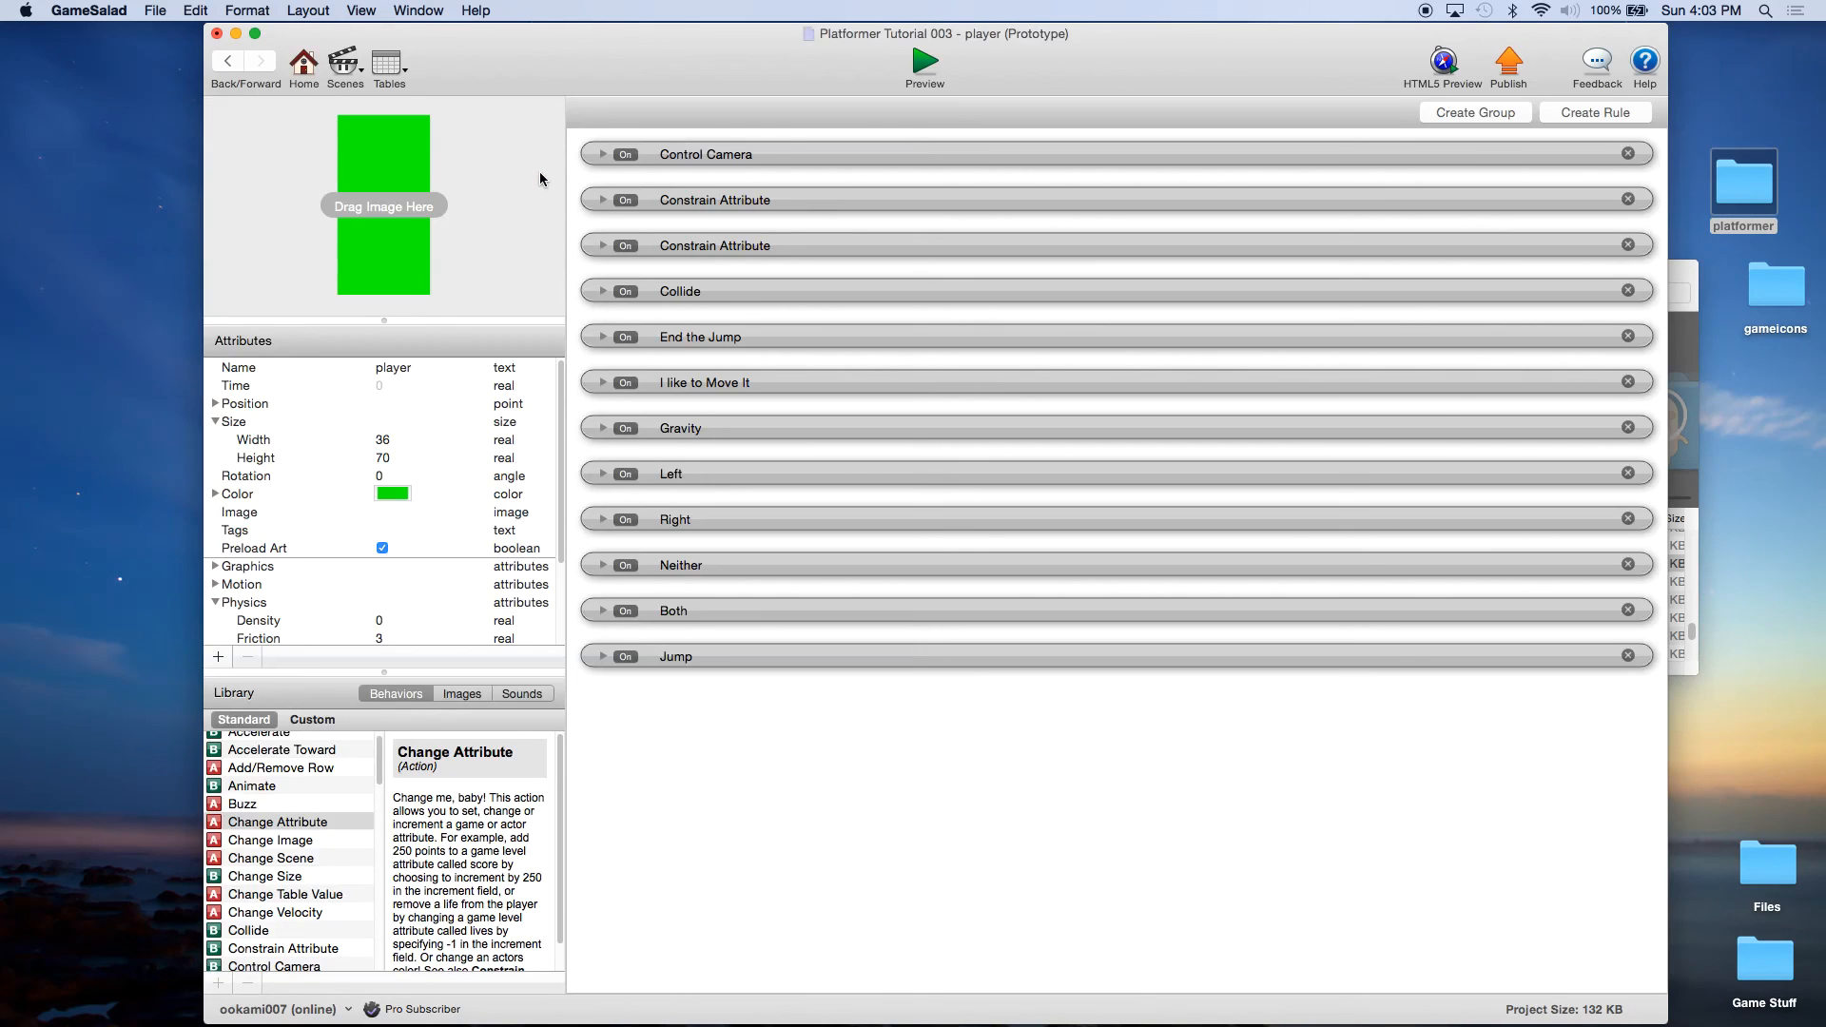
Make the player actor's green block fully transparent by setting its color Alpha to 0.
left_click(215, 493)
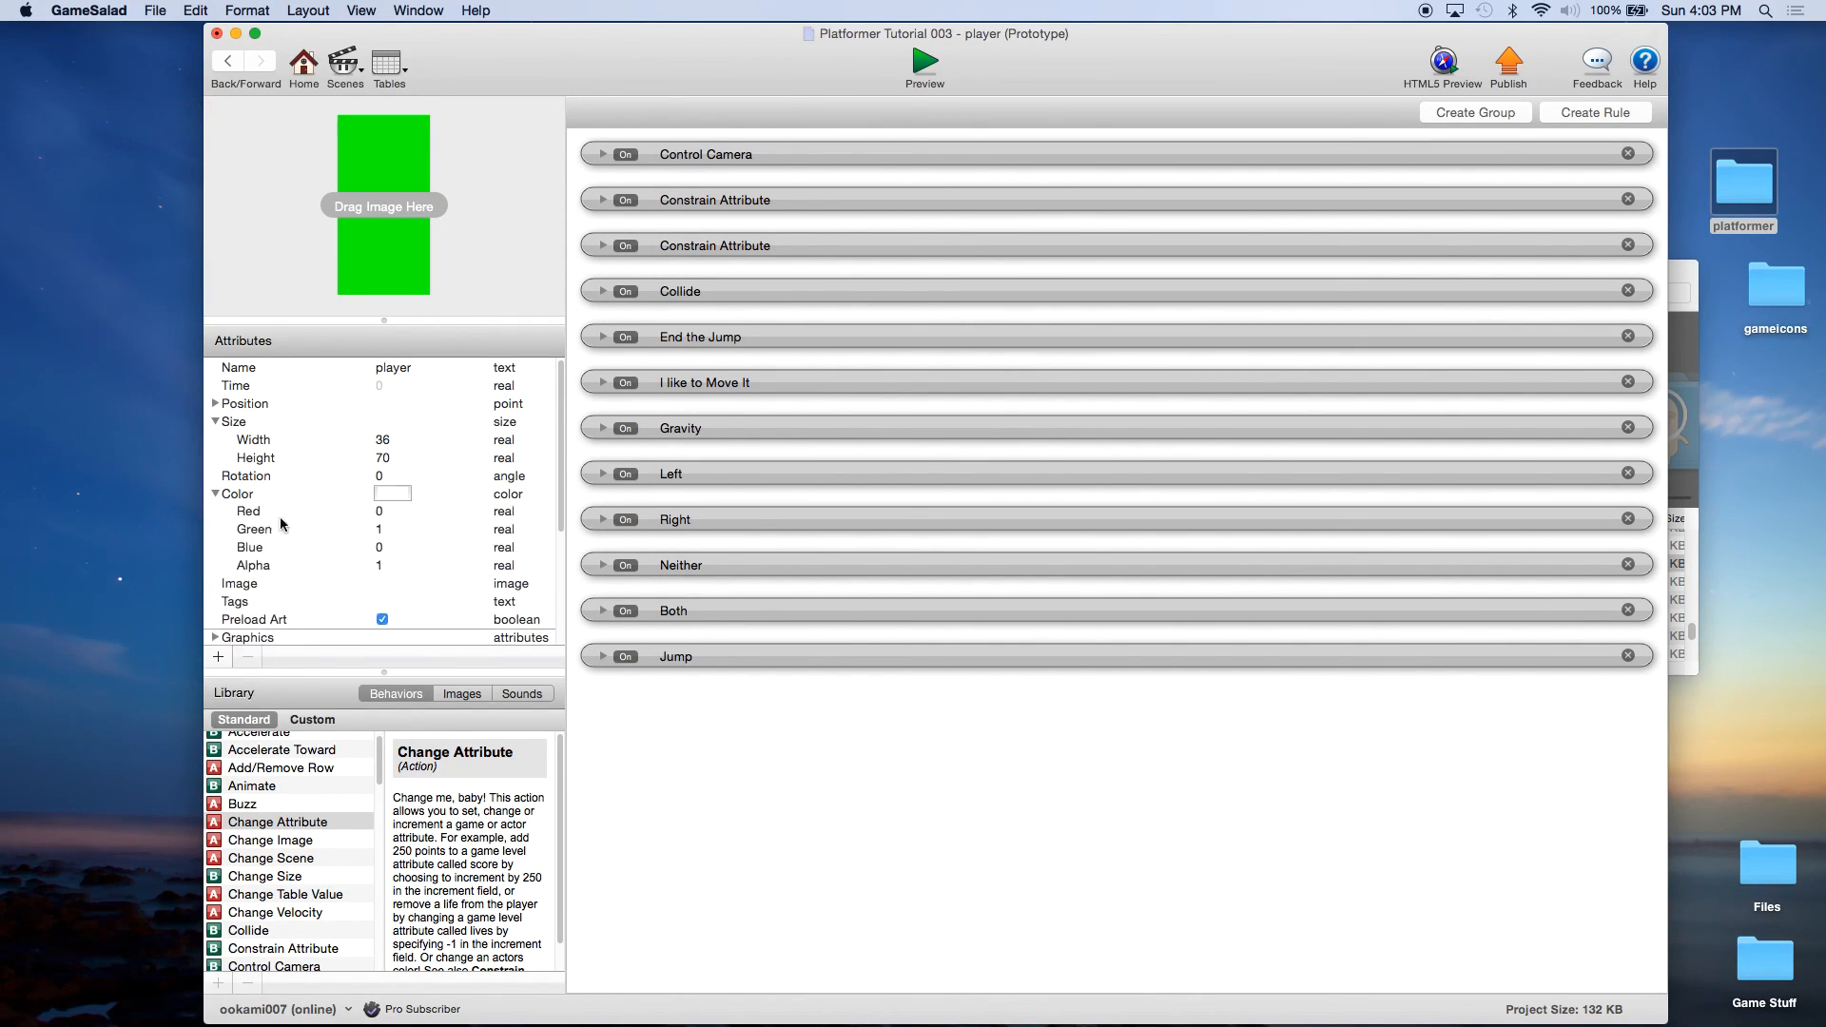
double_click(383, 568)
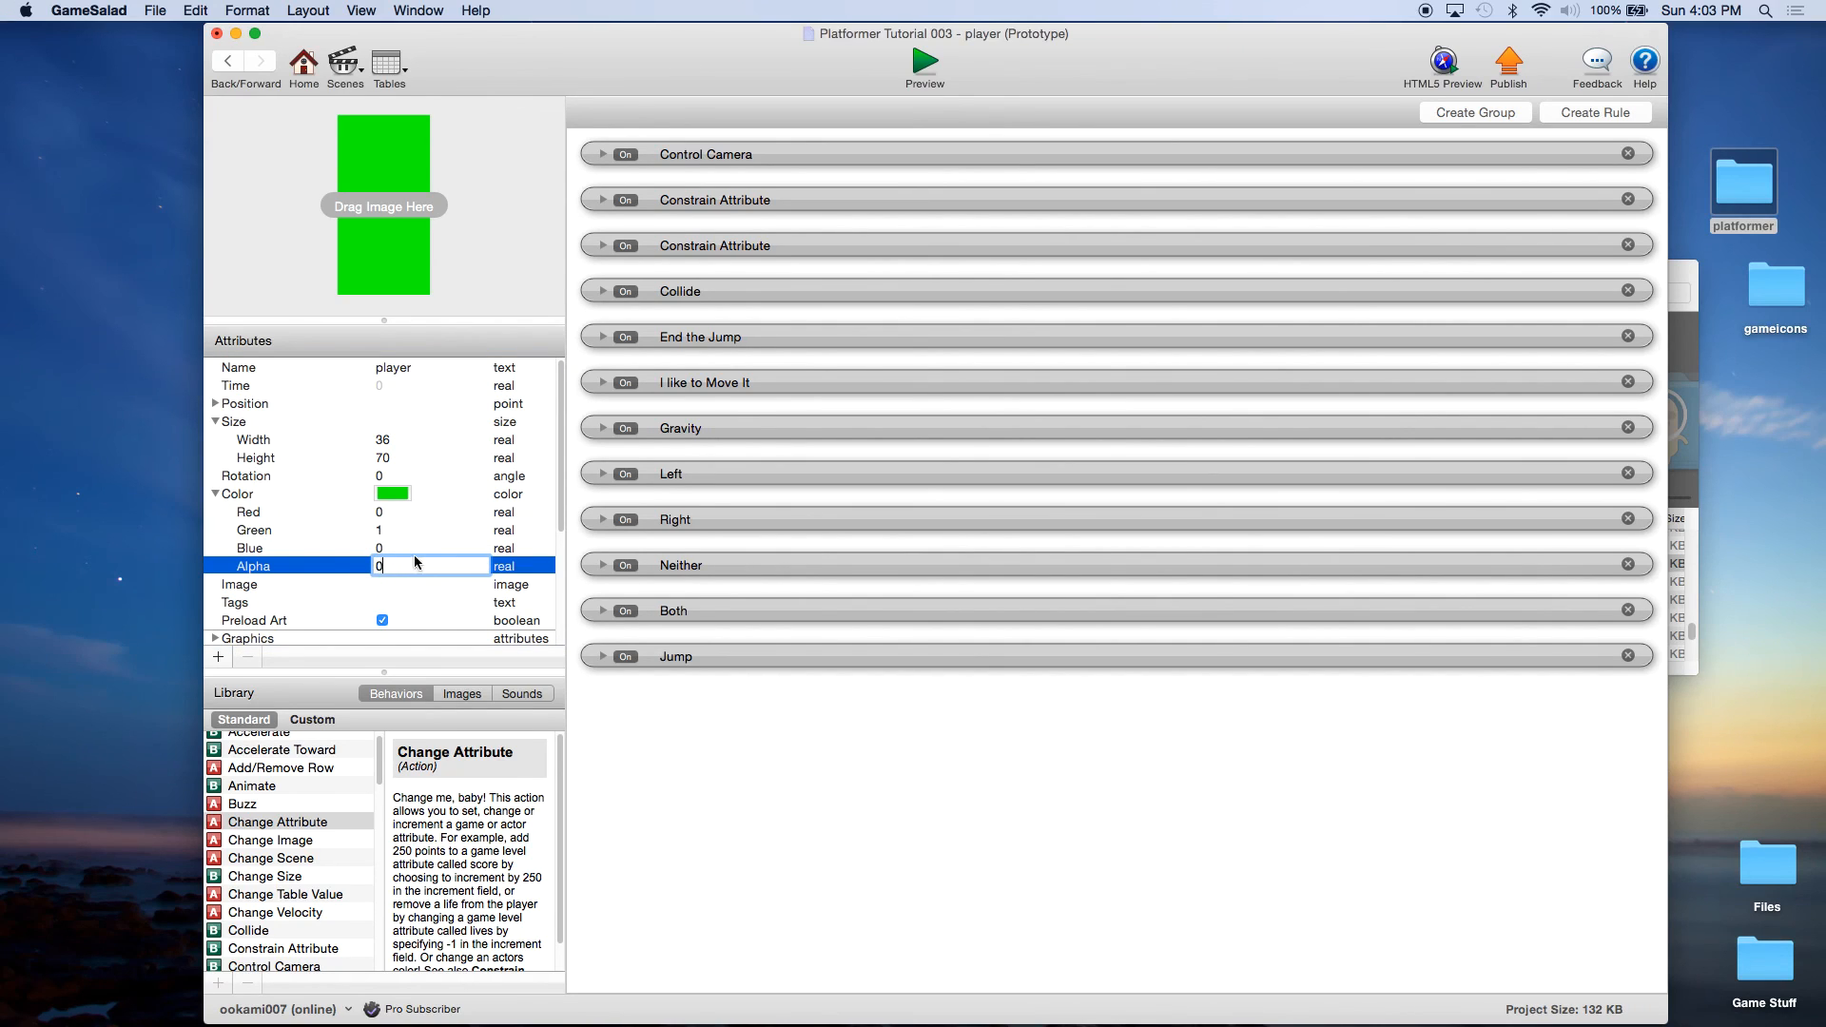
type("0")
left_click(413, 547)
Save the project and preview the game with the transparent player actor.
left_click(154, 10)
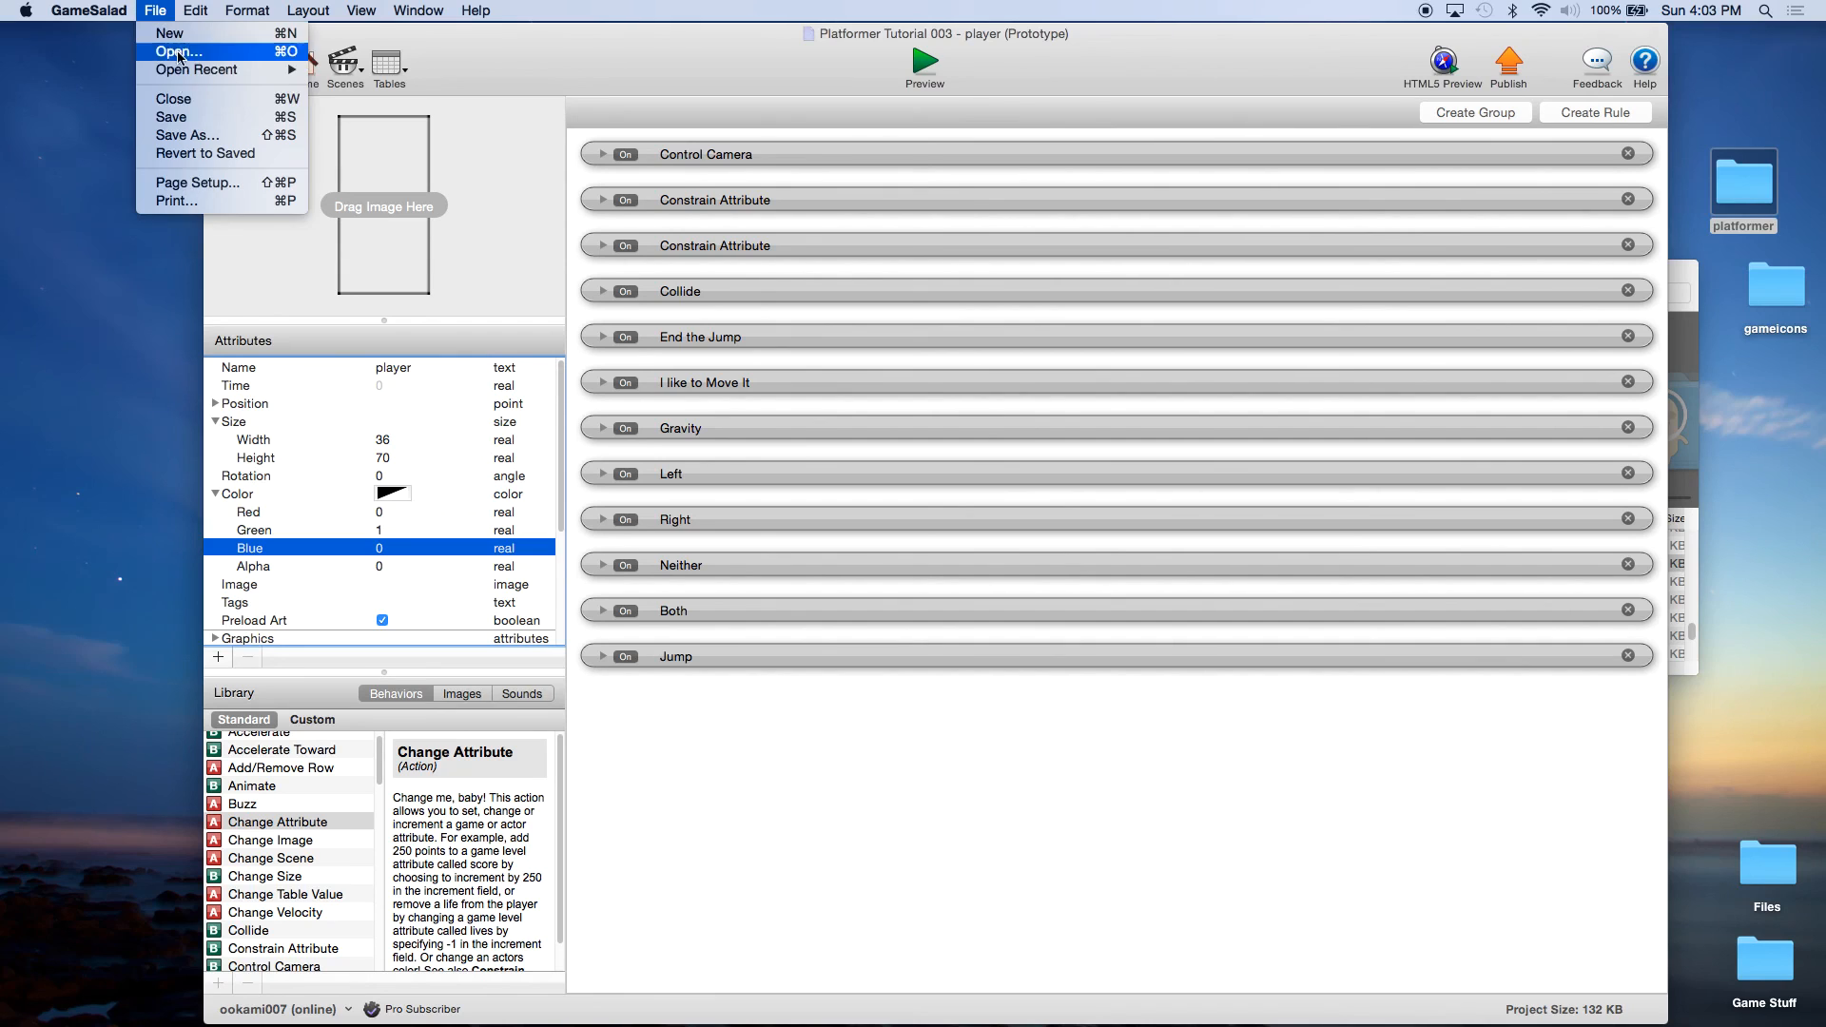
left_click(176, 114)
left_click(925, 65)
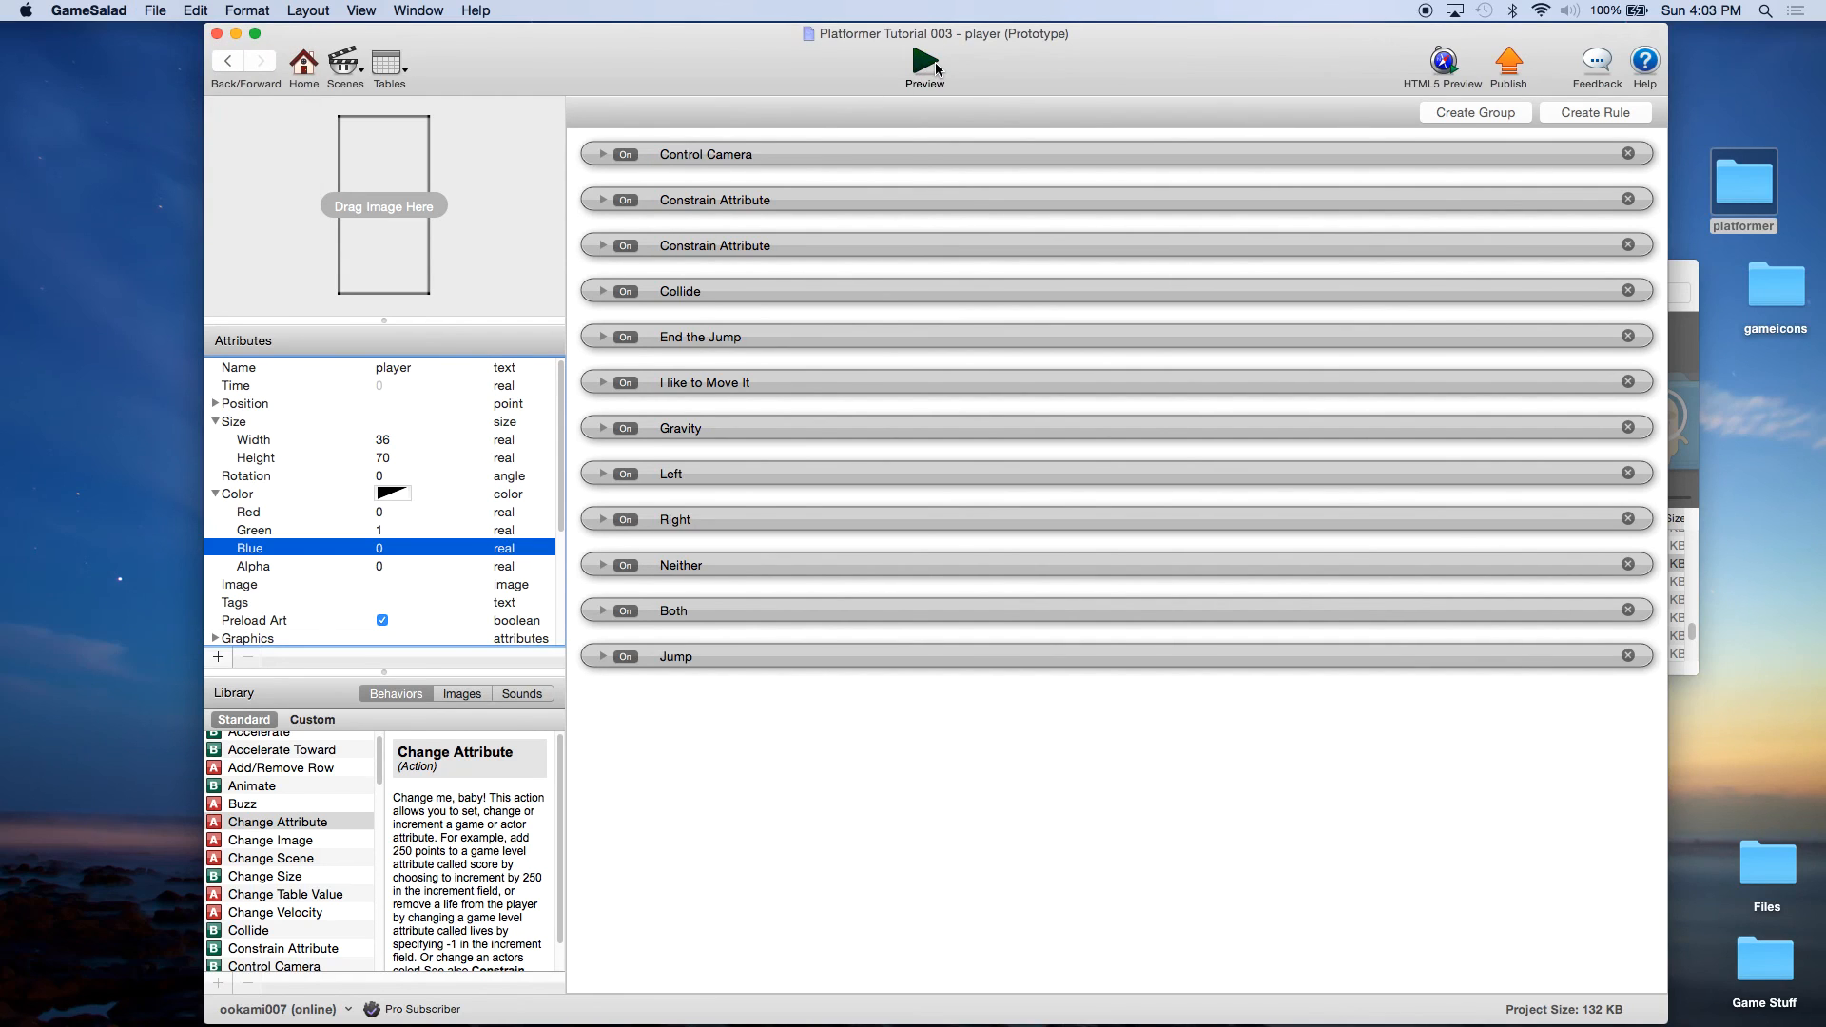
Test walking both ways and jumping between the upper and middle platforms with the keyboard controls.
key("Left")
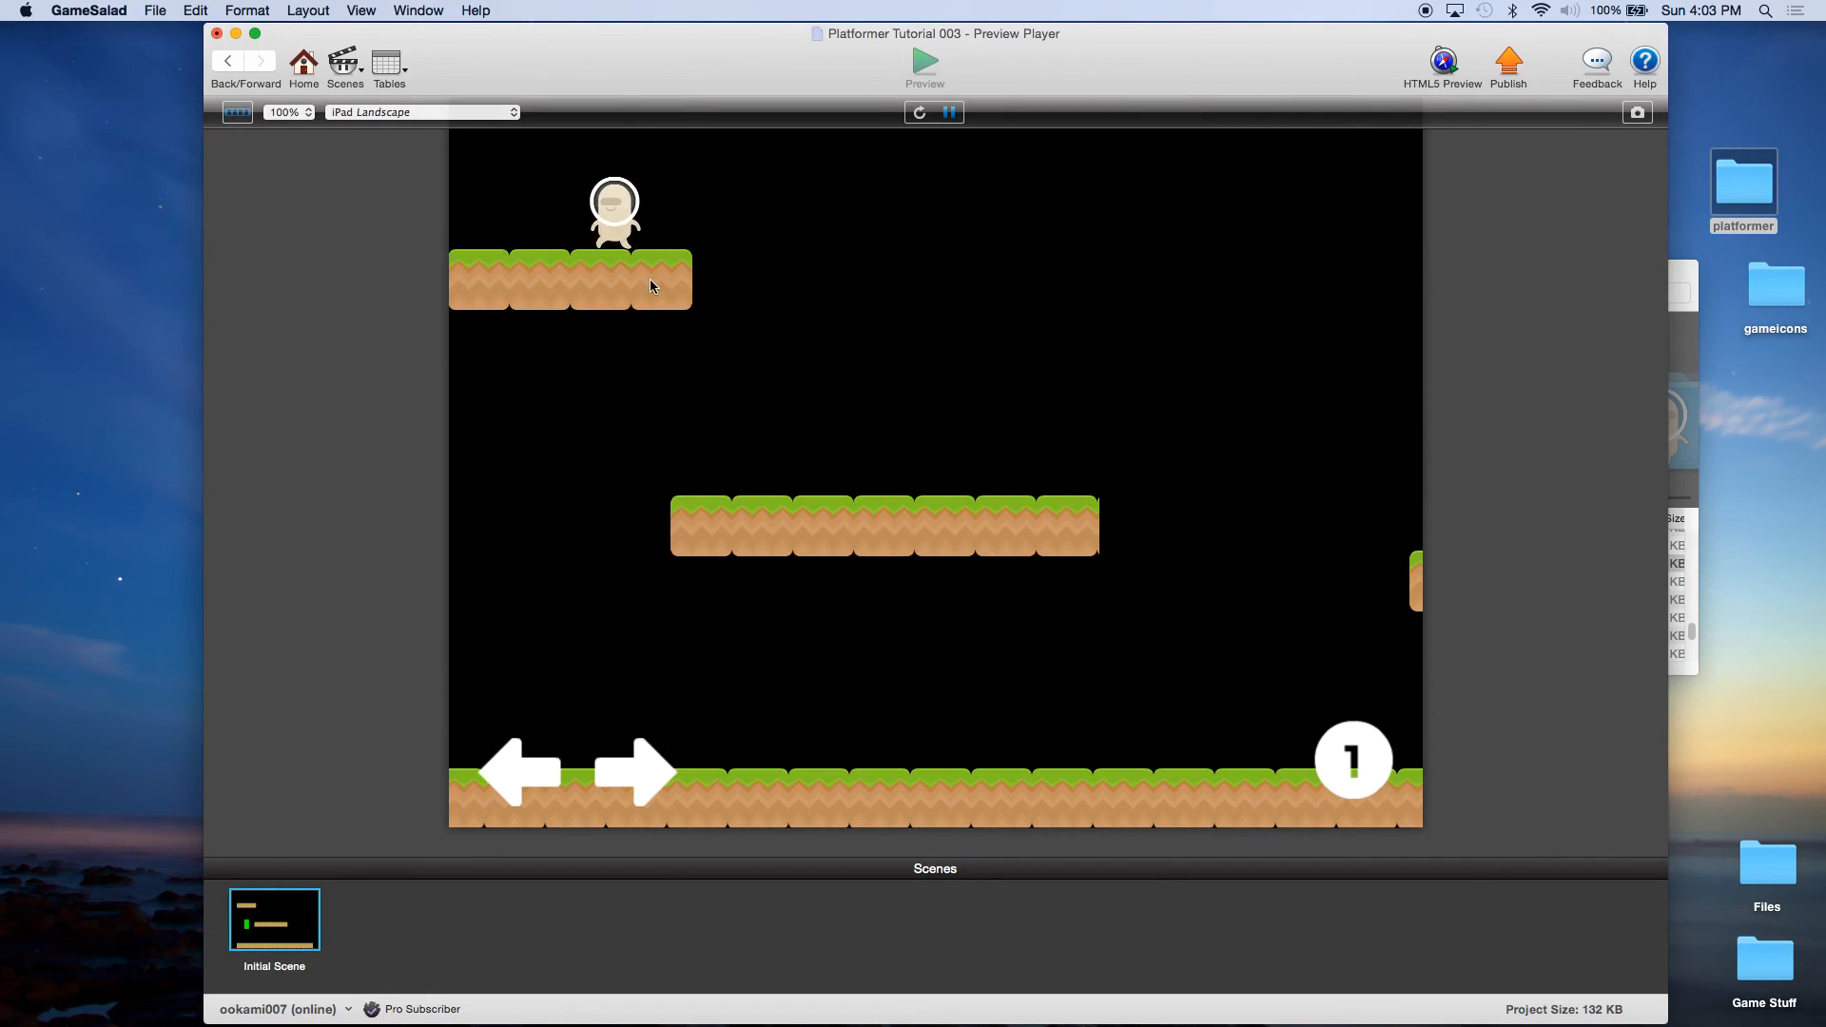
key("Right")
key("space")
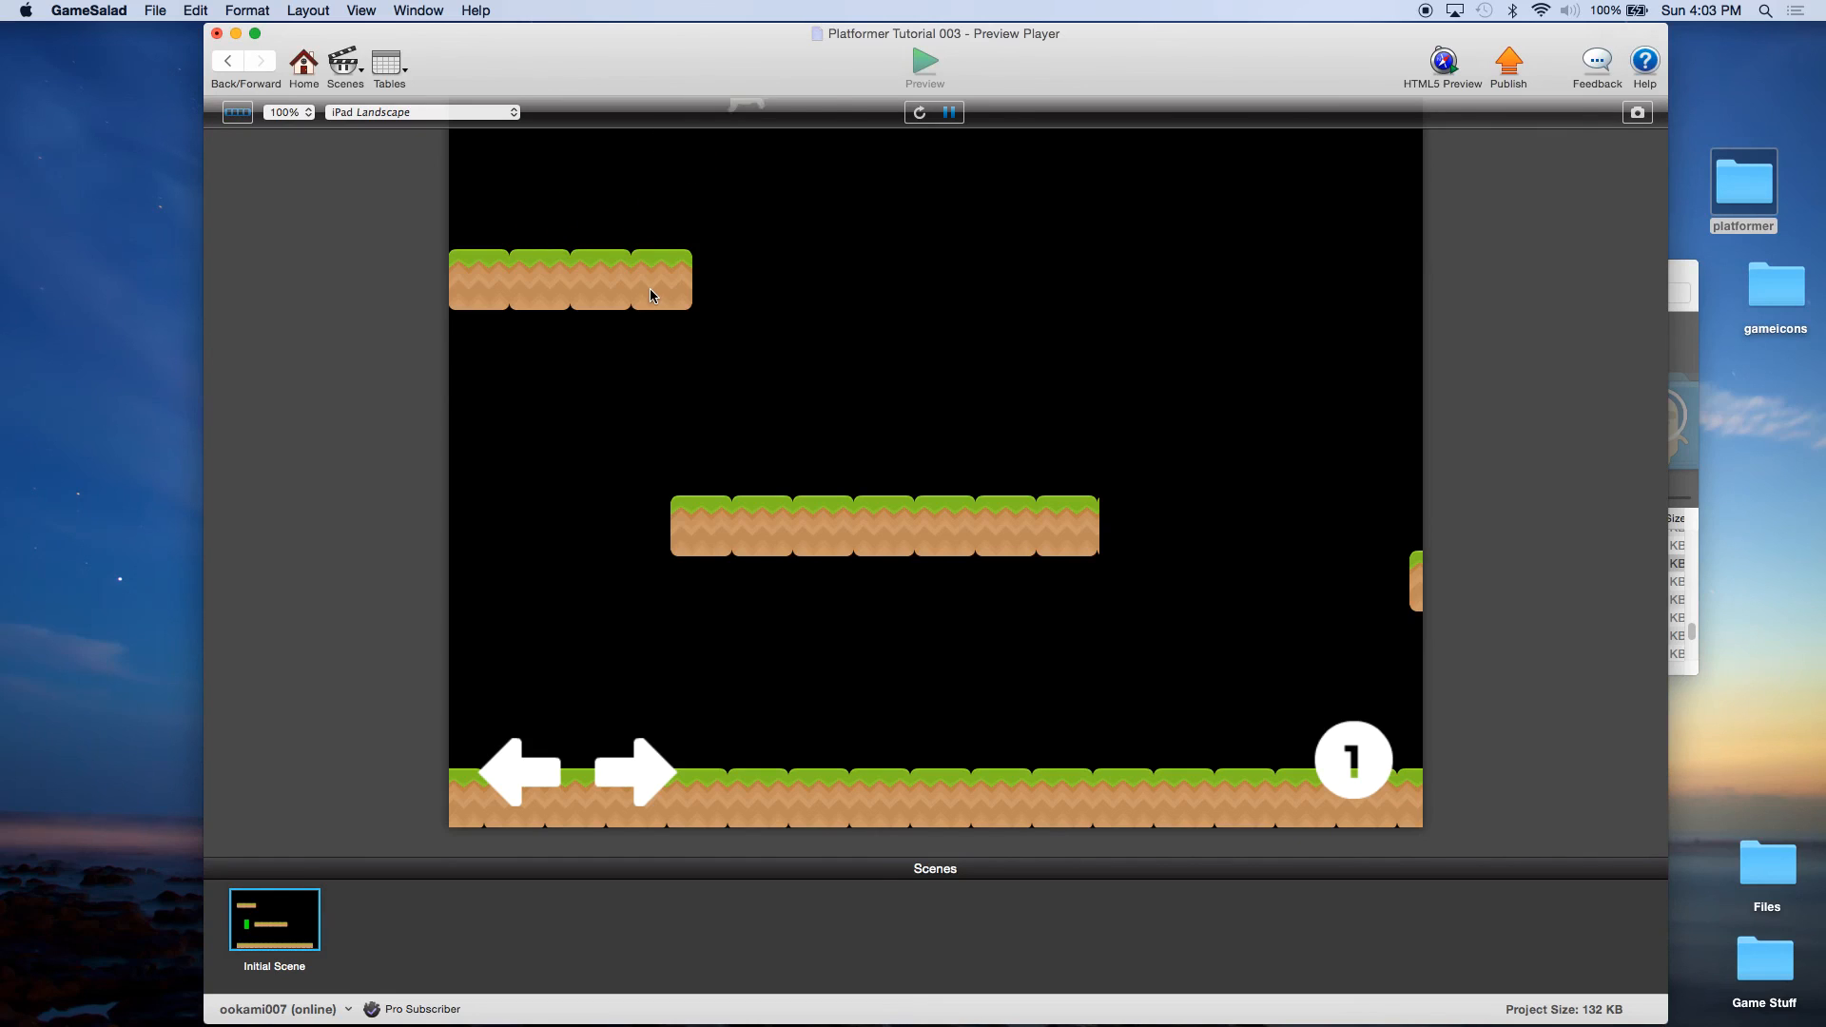
key("Left")
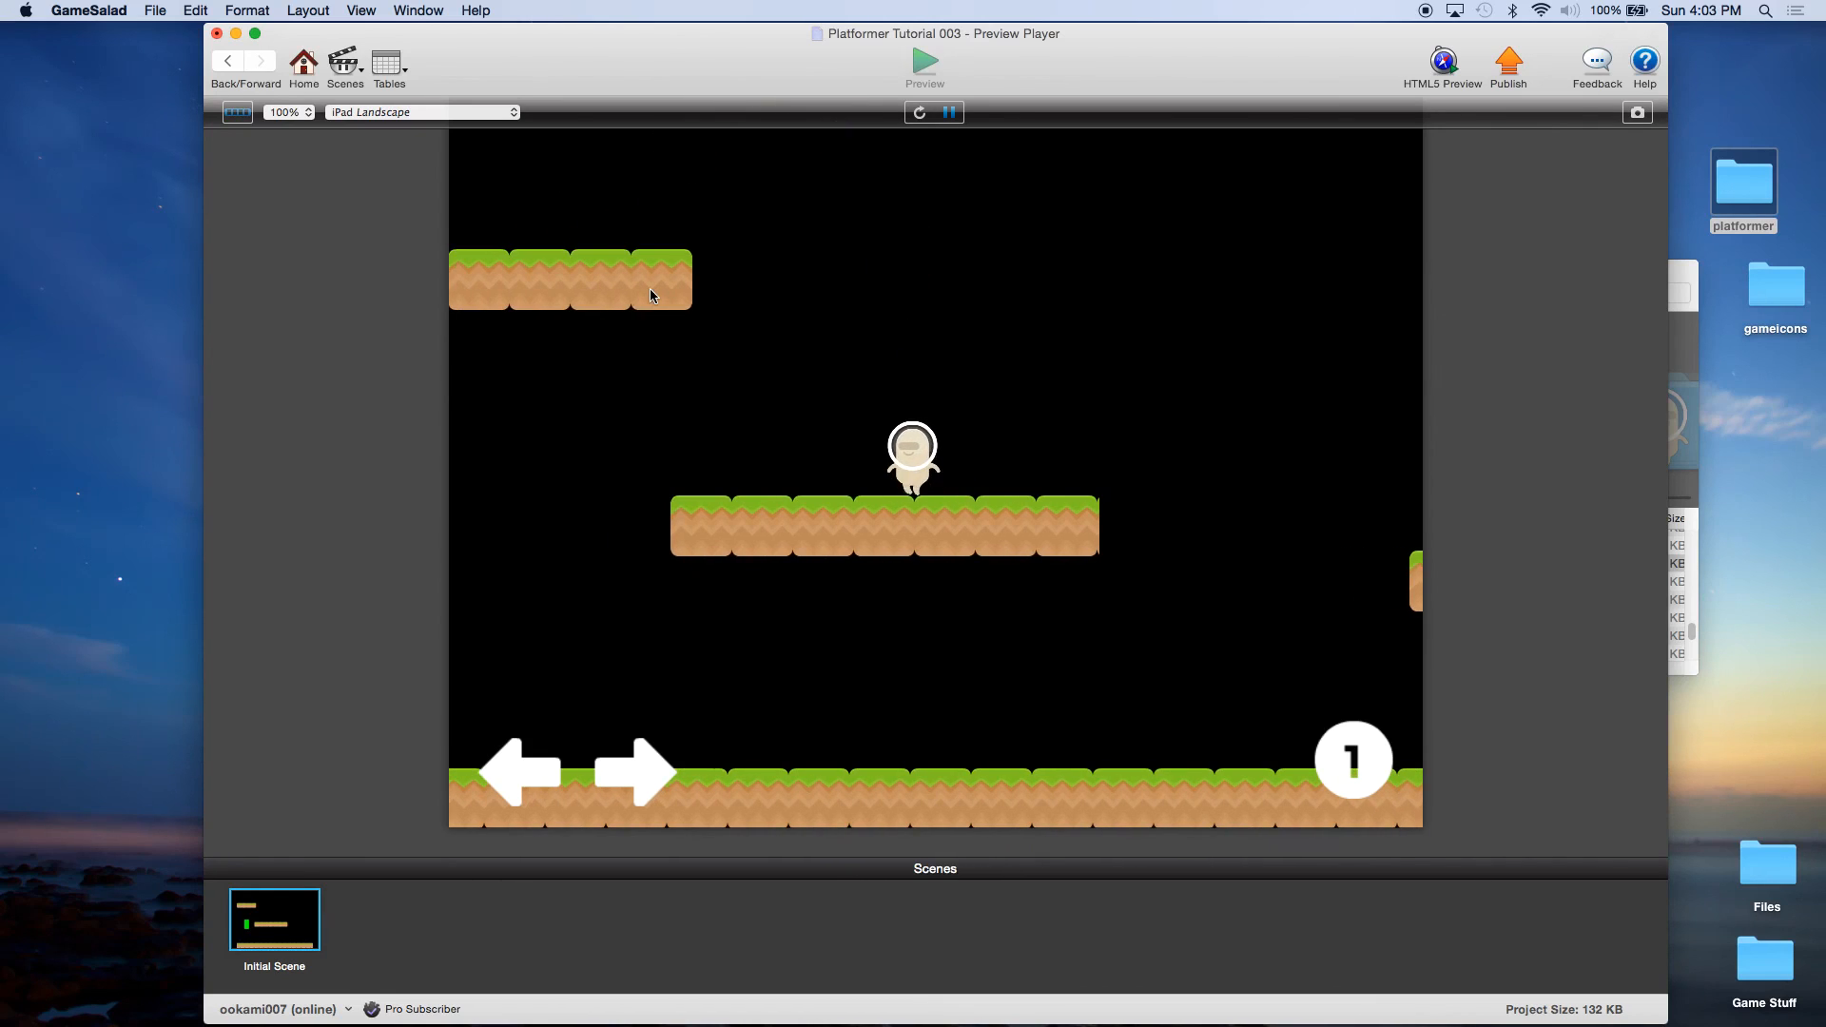
key("Right")
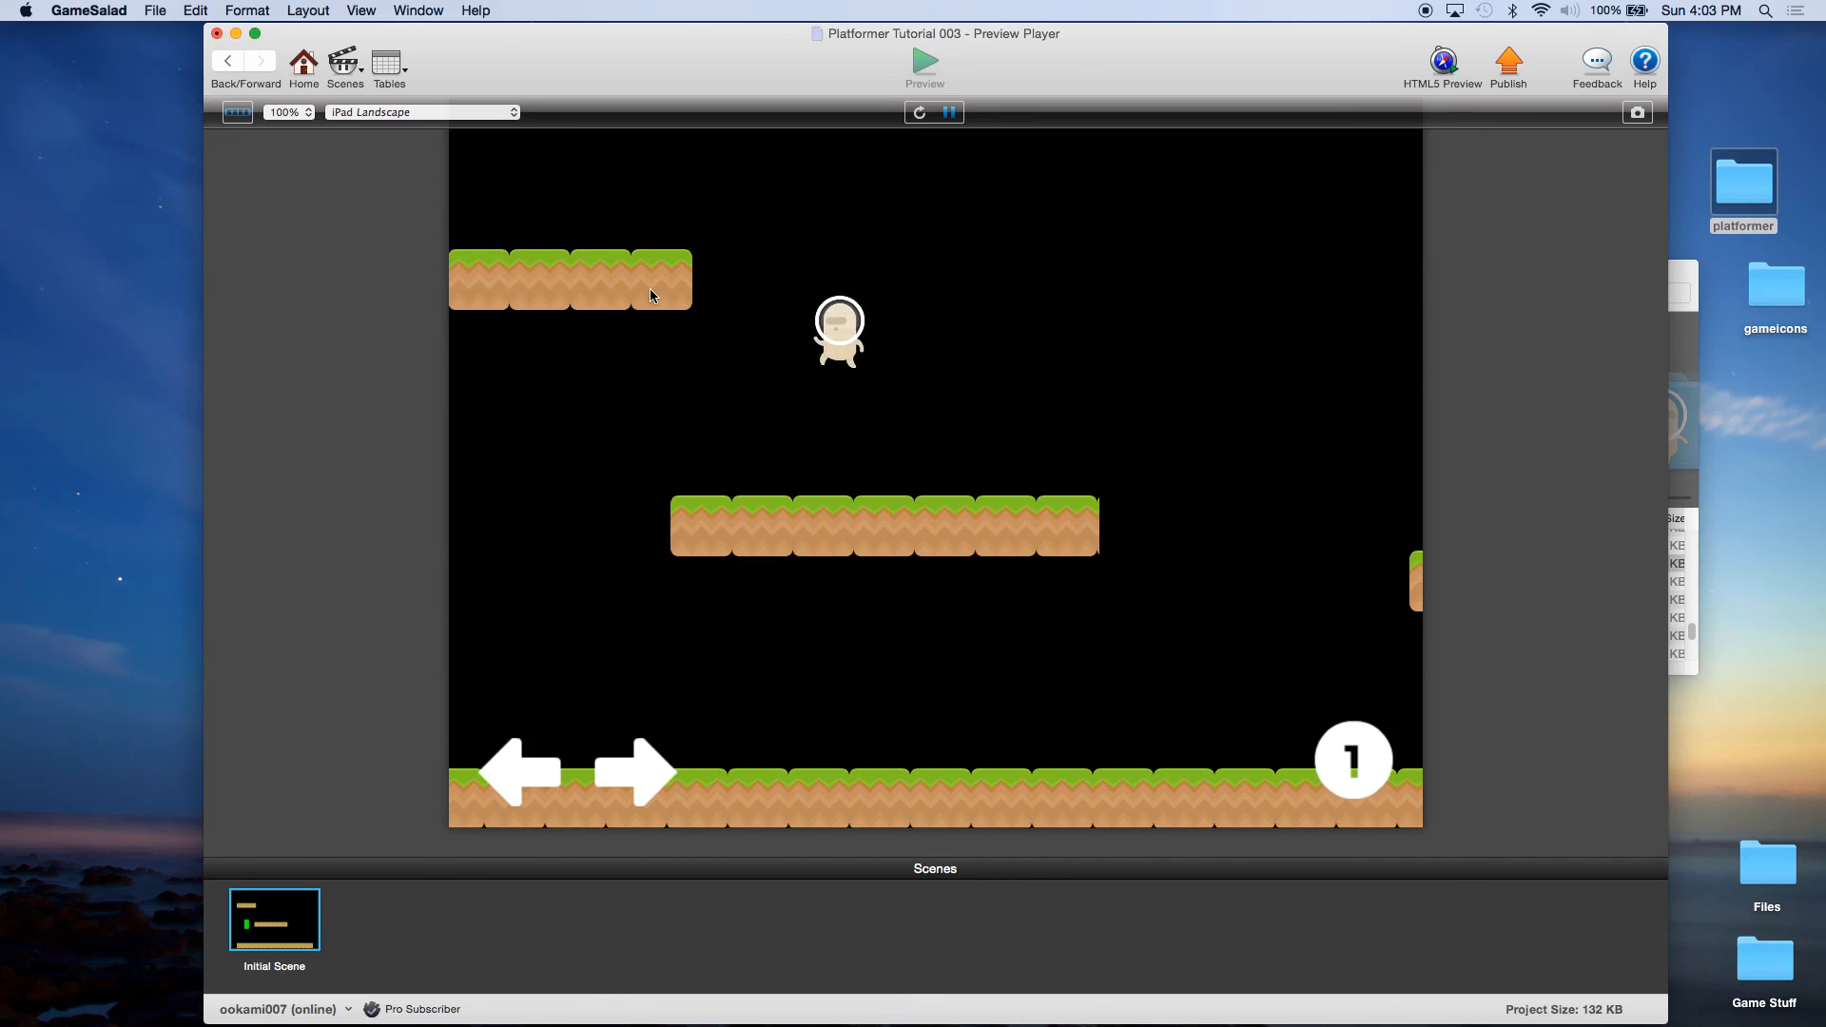
key("Right")
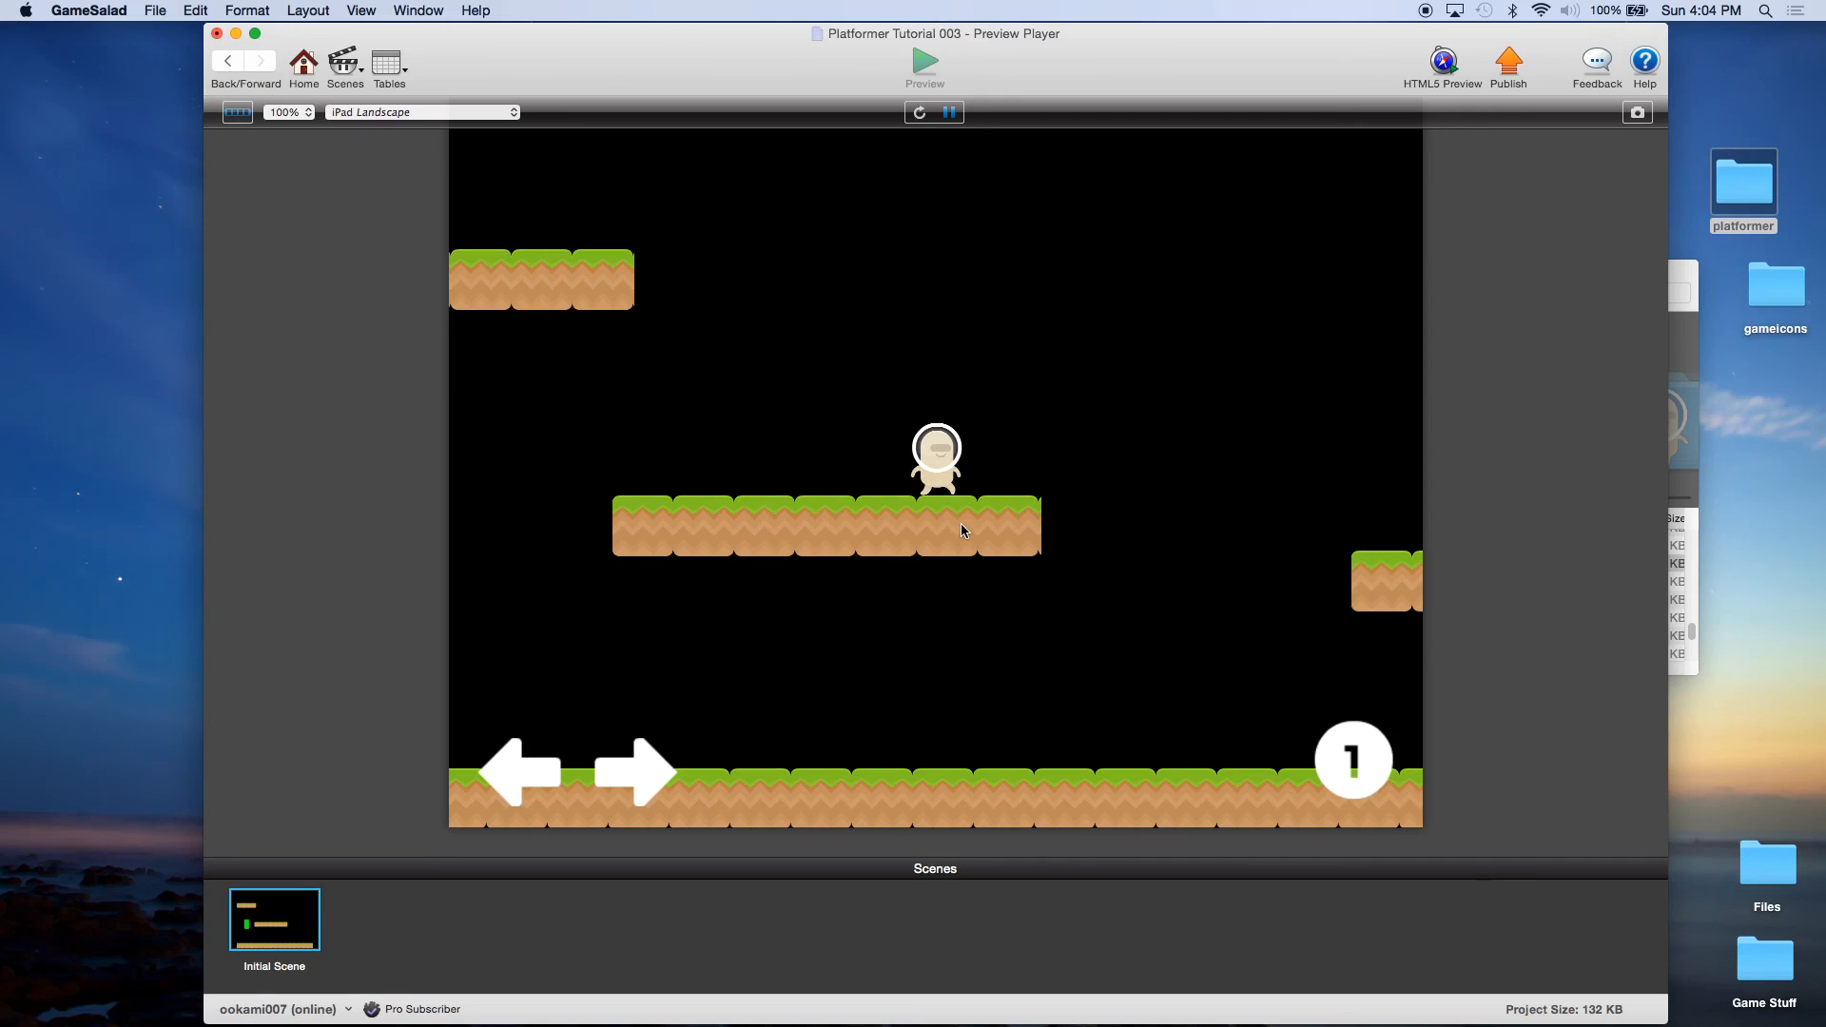
Test the game's on-screen left and right arrows and its jump control, making the player jump repeatedly above the middle platform.
left_click(612, 786)
left_click(502, 782)
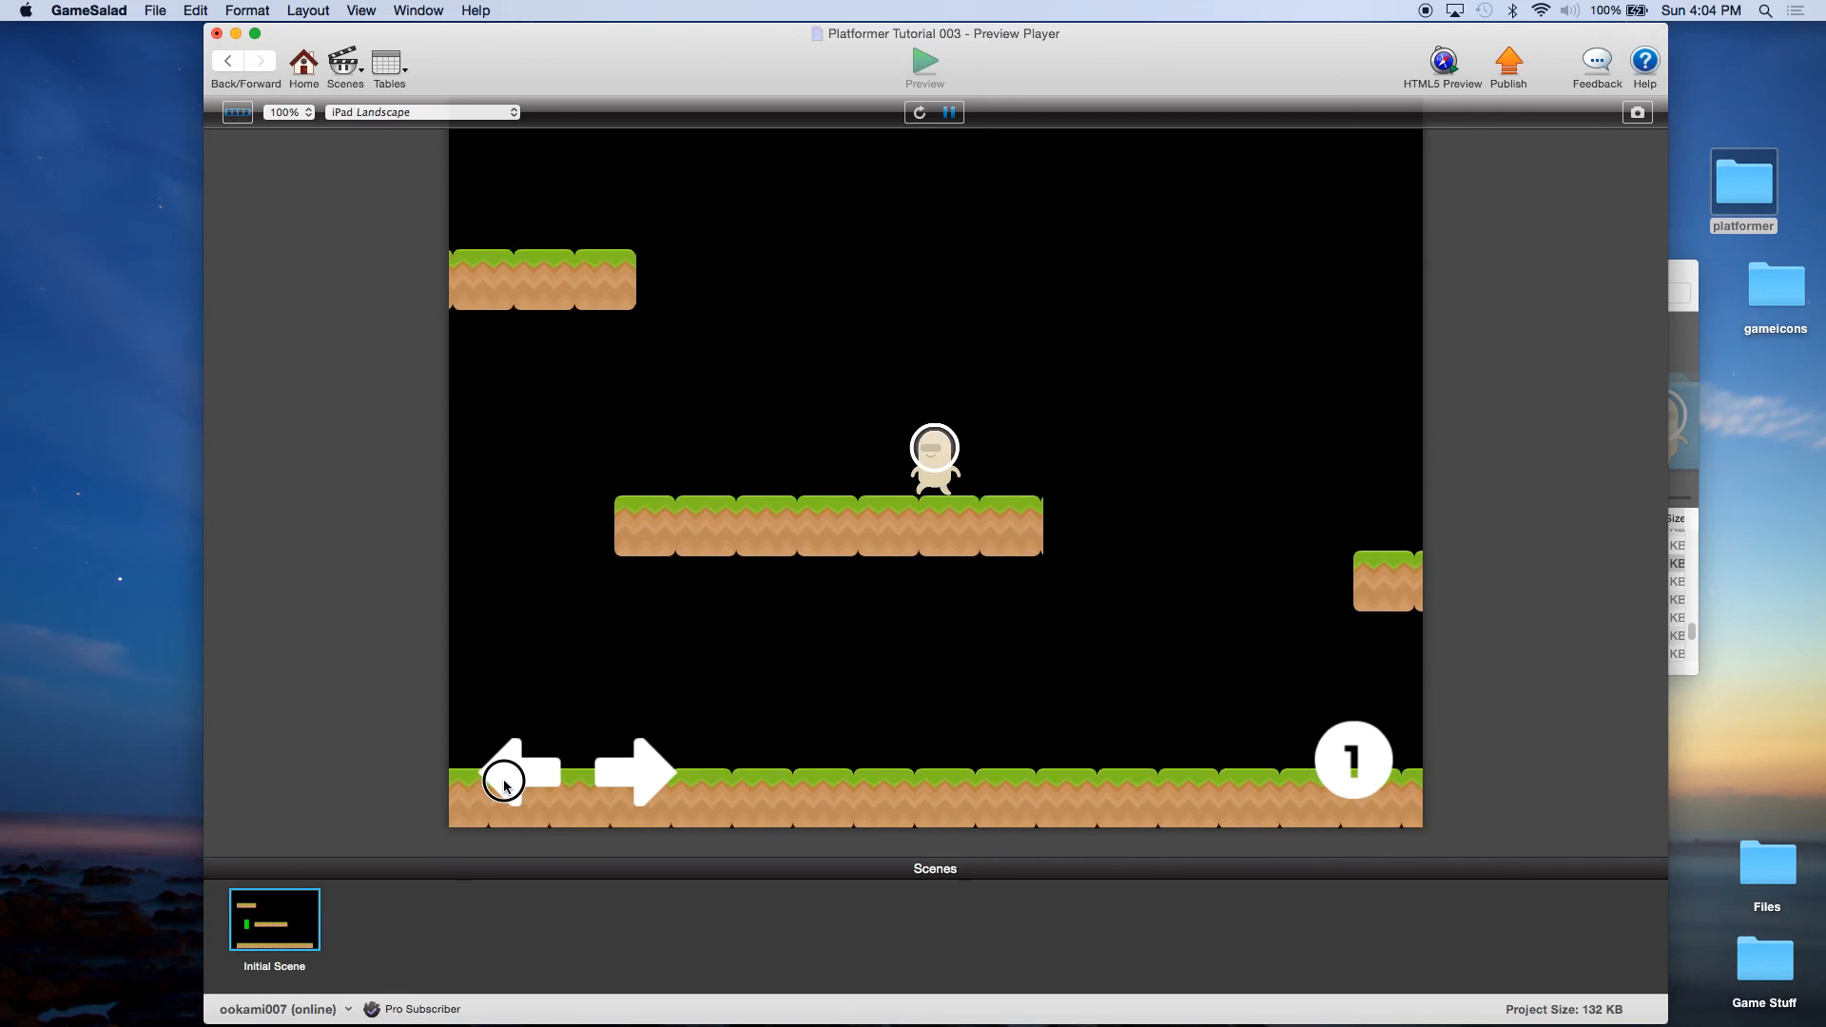
left_click(609, 778)
left_click(1354, 778)
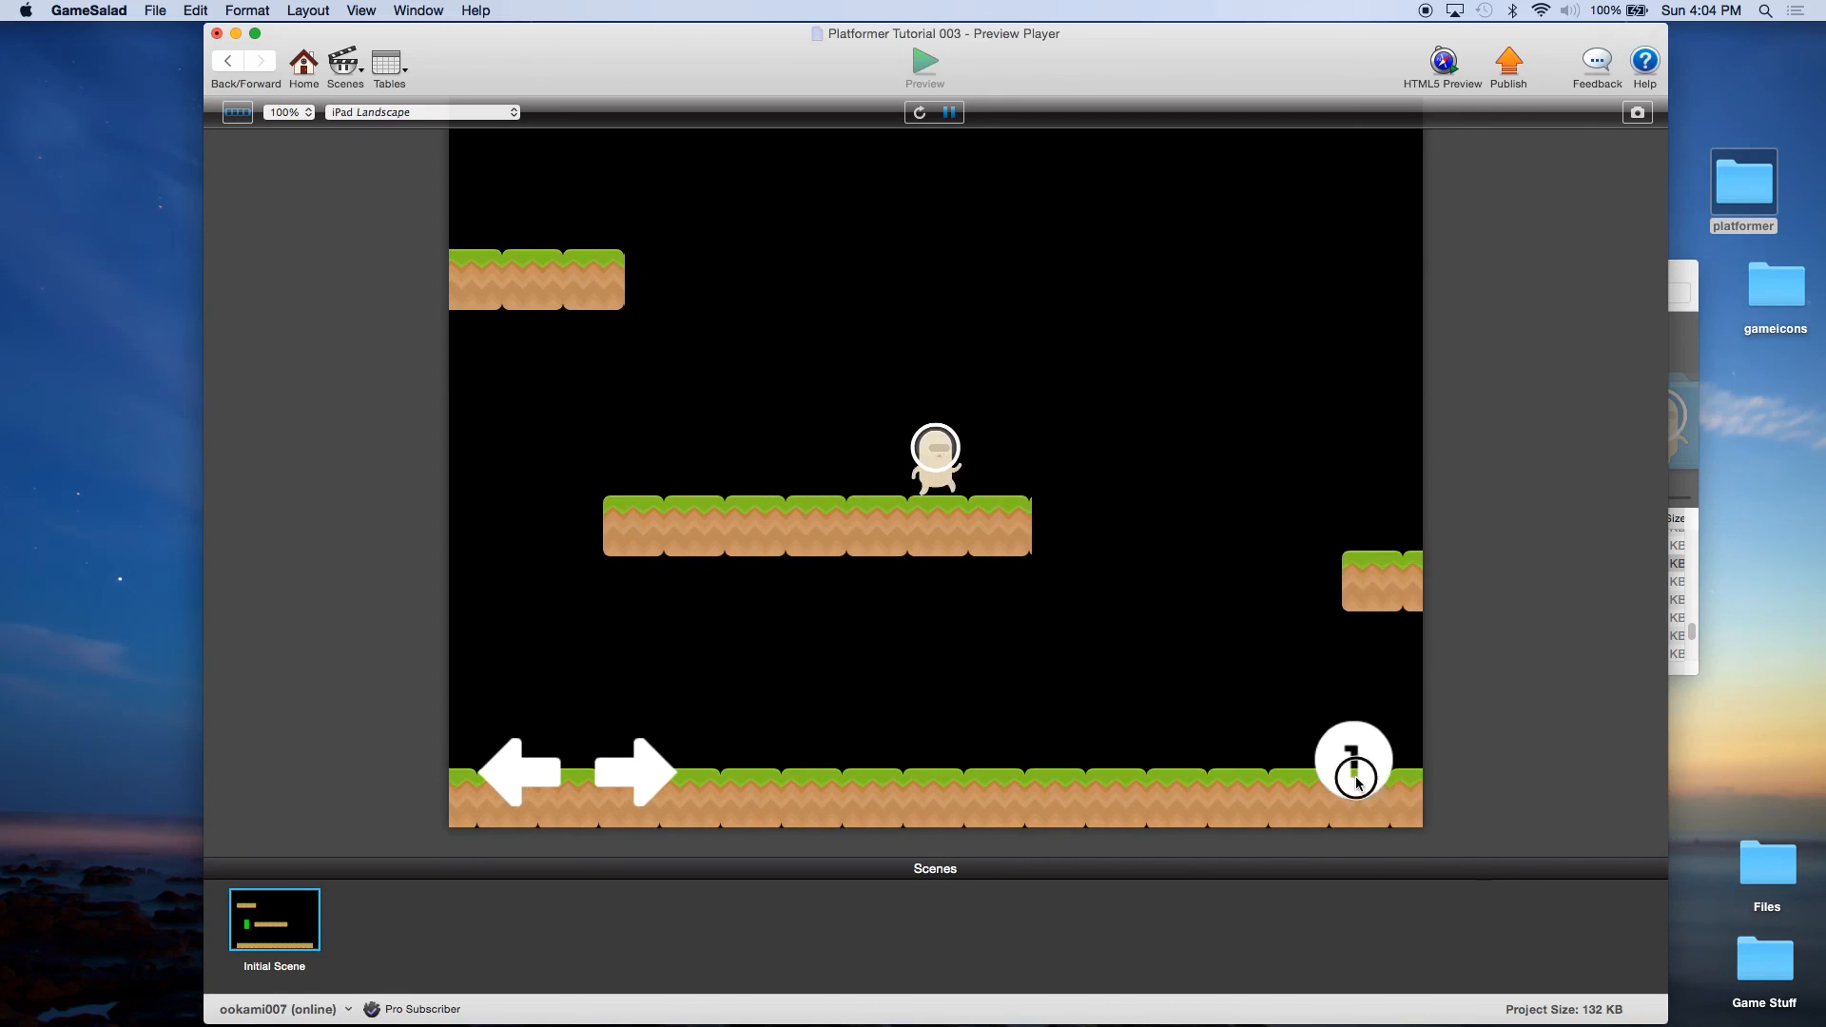
left_click(1354, 778)
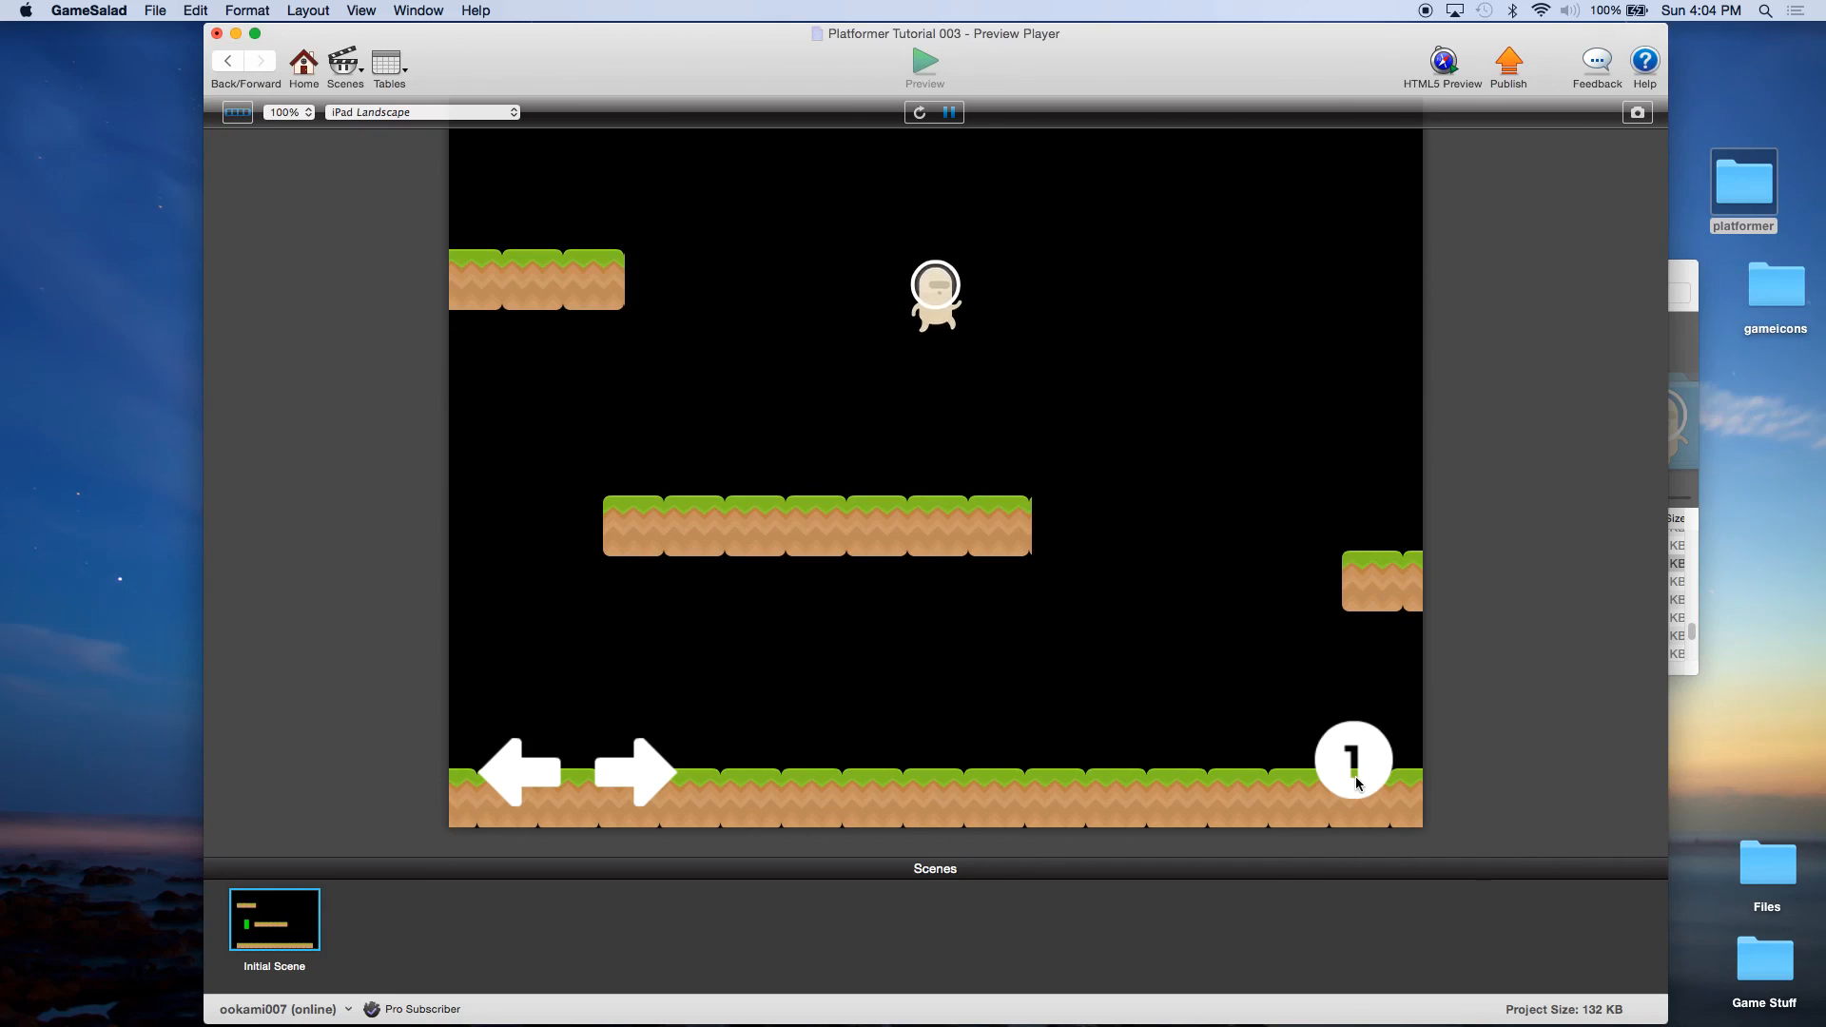
left_click(1354, 778)
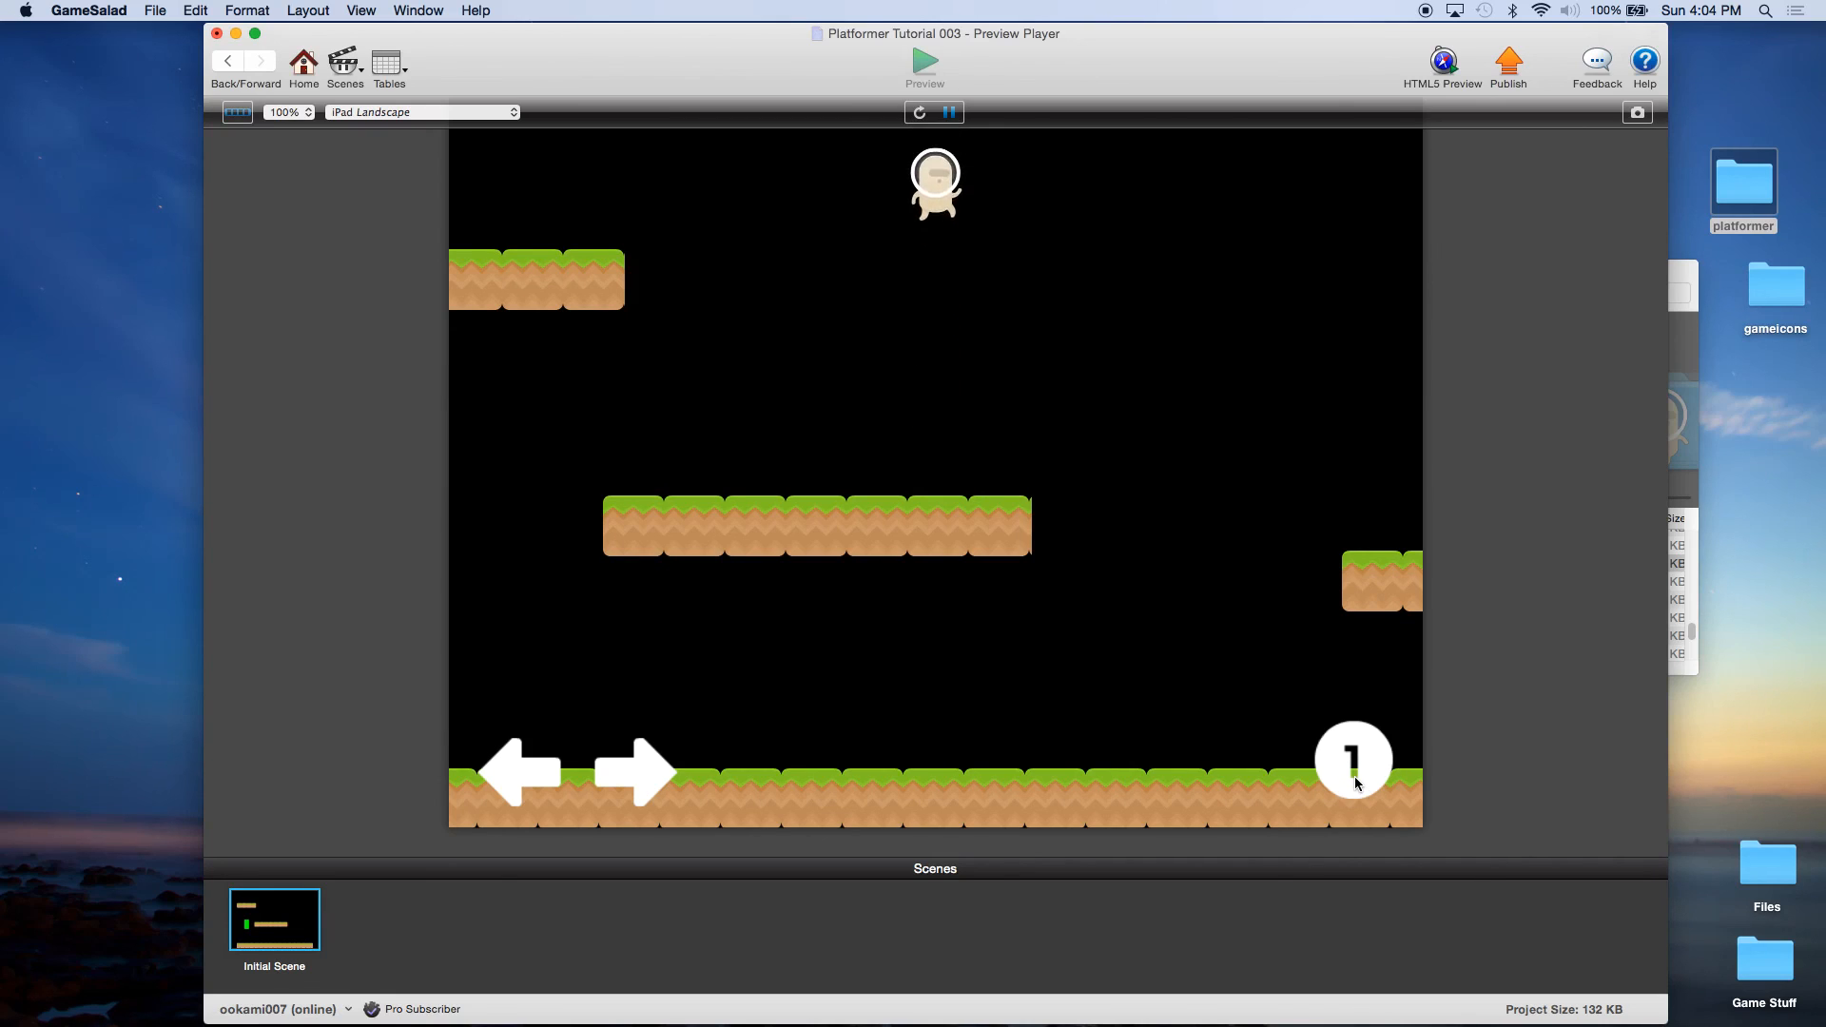
left_click(1354, 778)
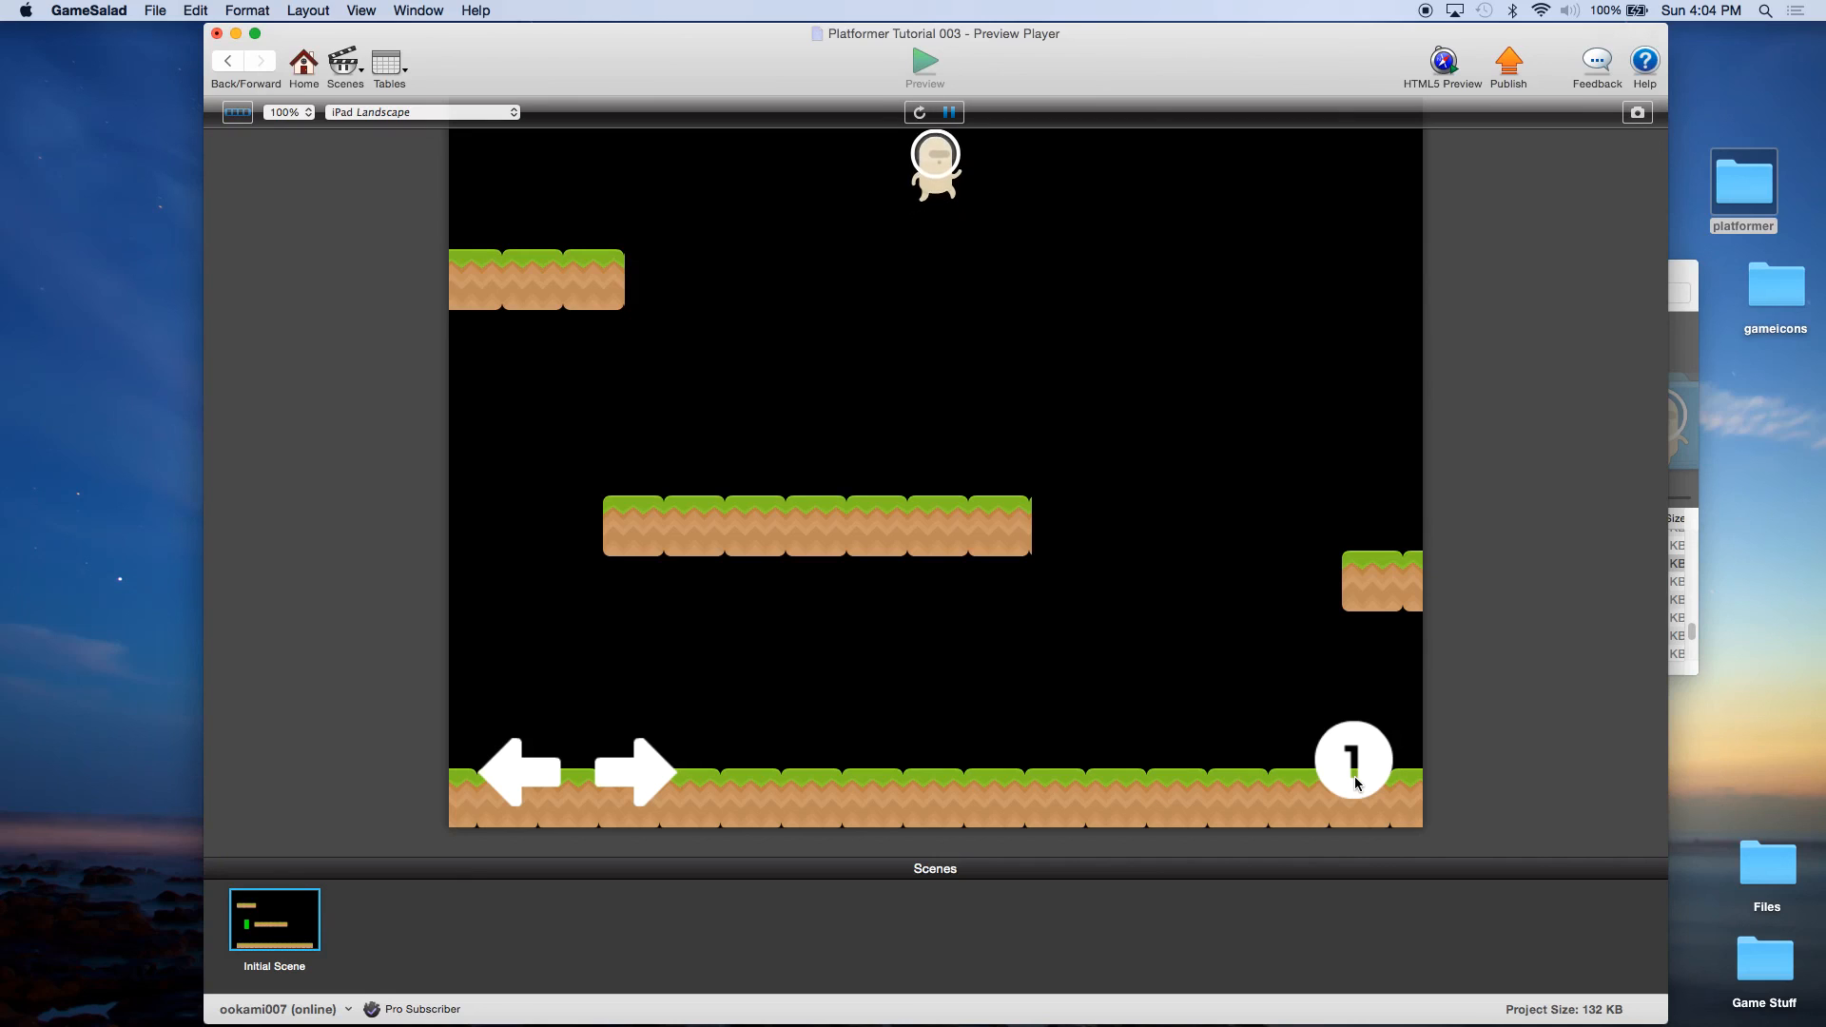
left_click(1354, 778)
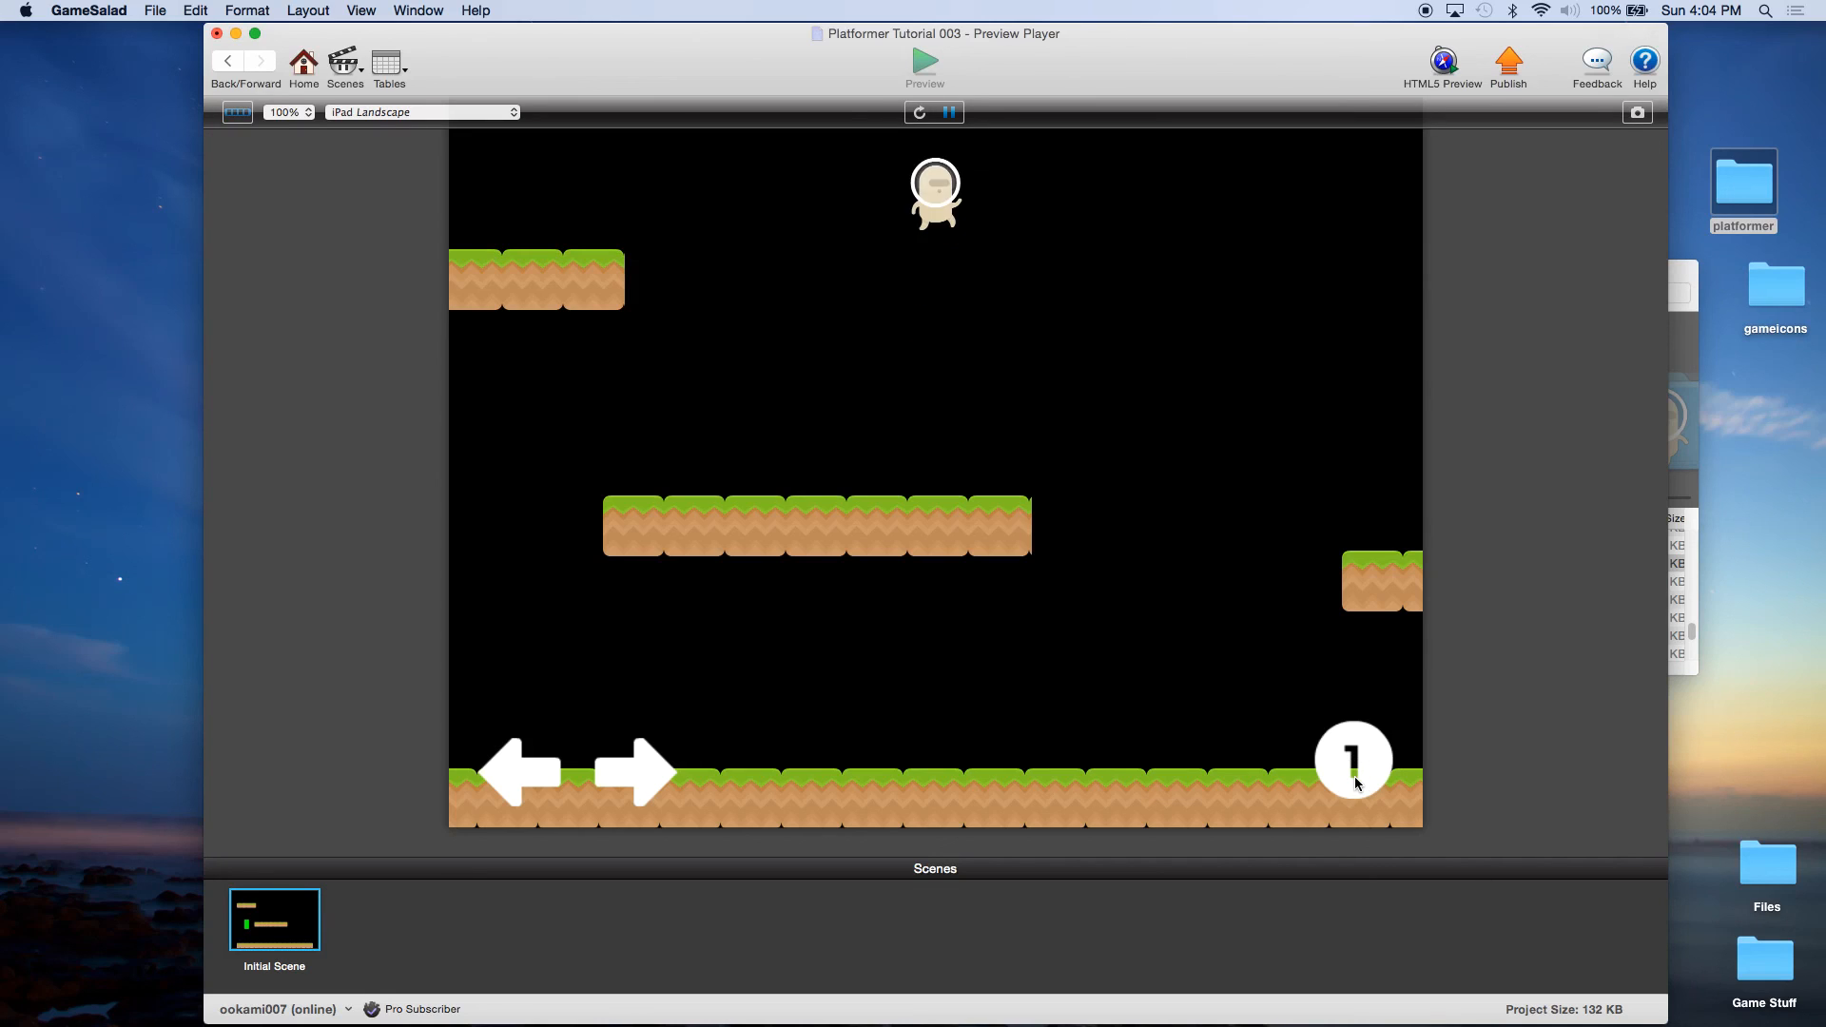
left_click(1354, 781)
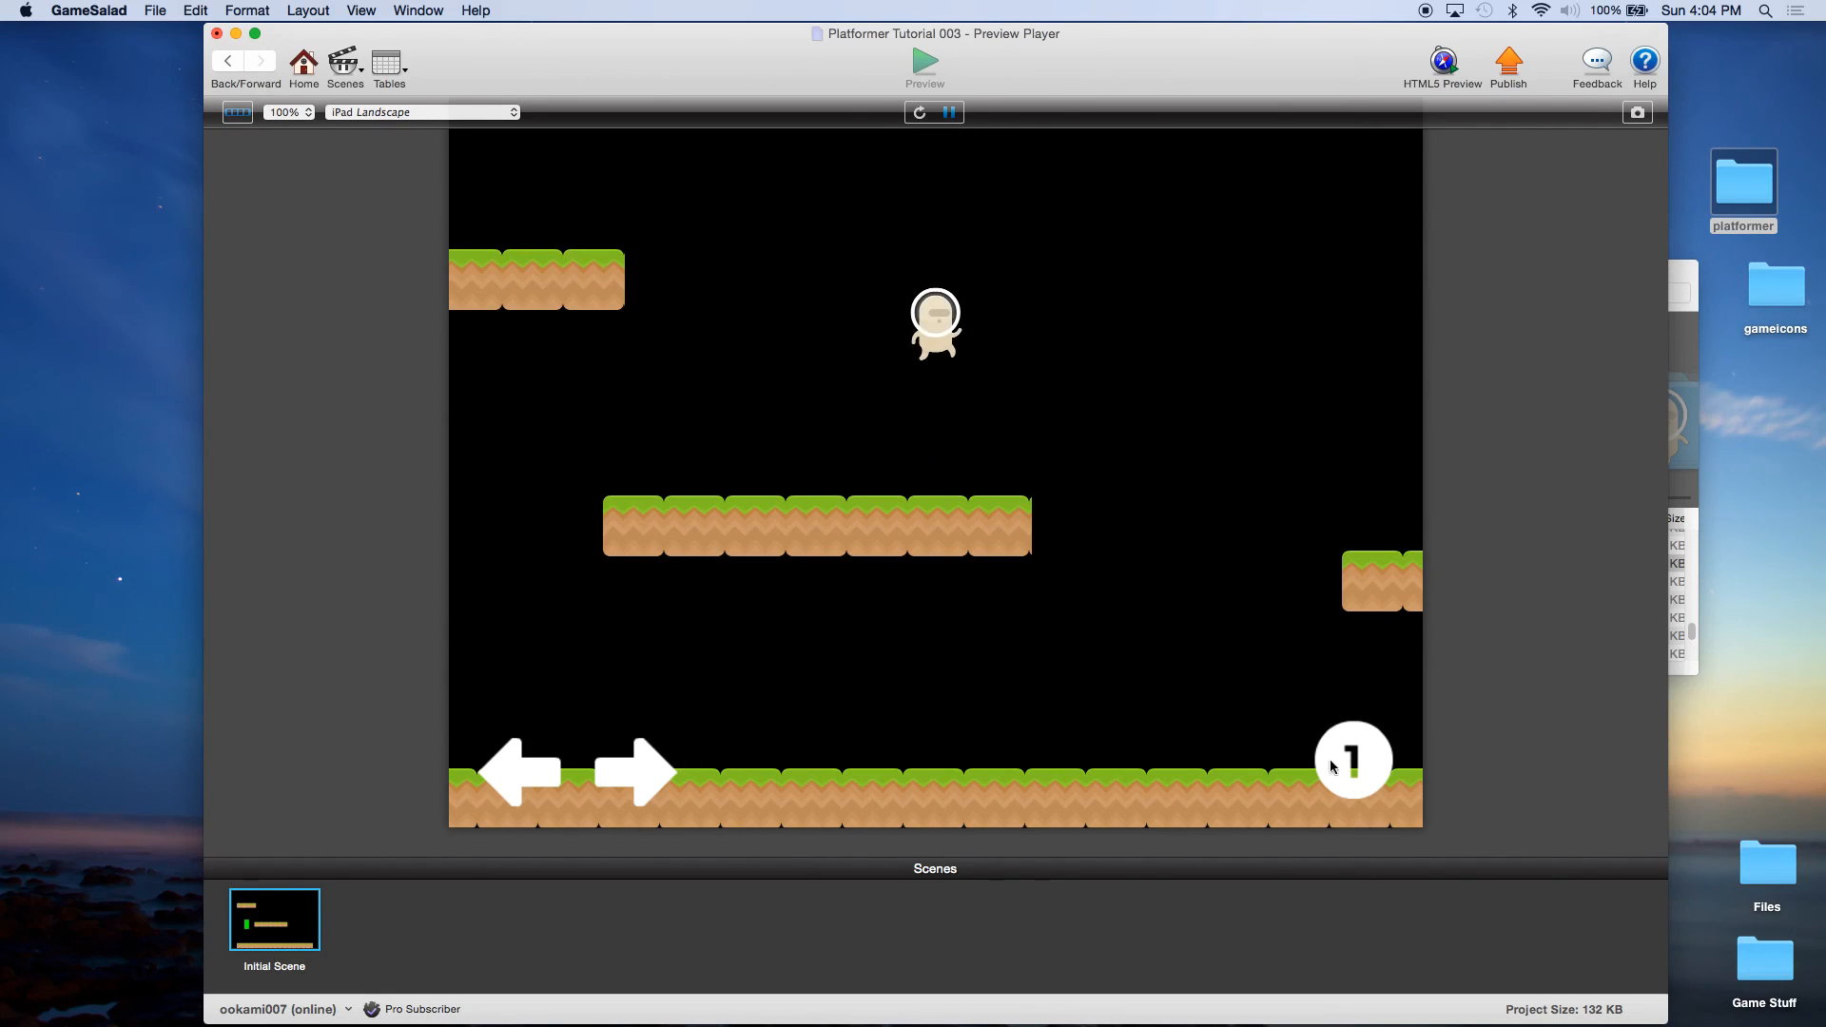